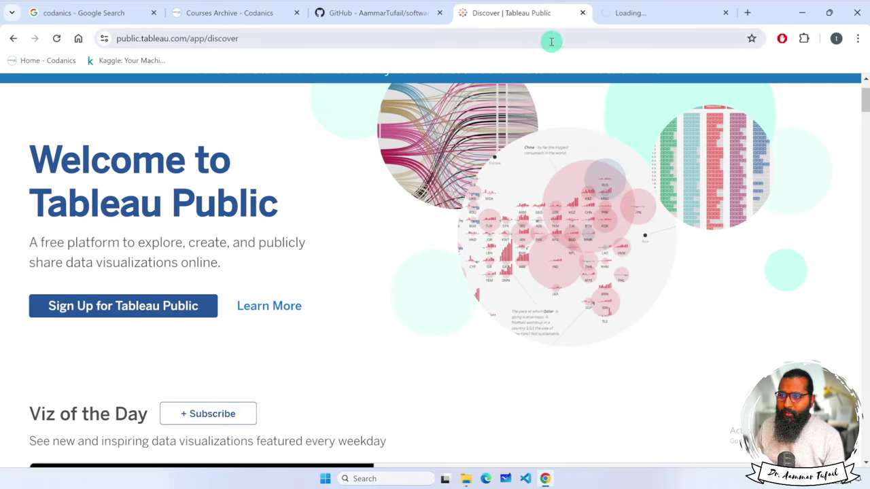
Open the Tableau Desktop Public Edition download page from the Create menu.
scroll(405, 303, "down", 5)
scroll(408, 306, "down", 5)
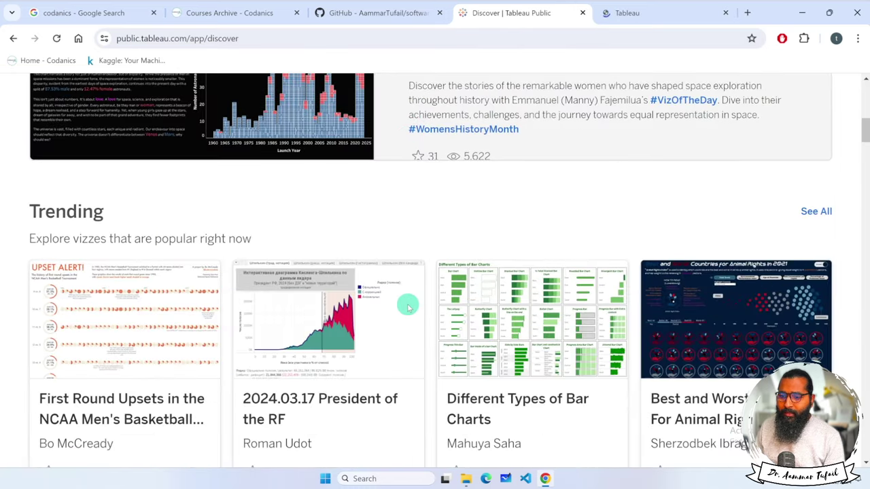
scroll(408, 306, "up", 8)
scroll(408, 306, "up", 3)
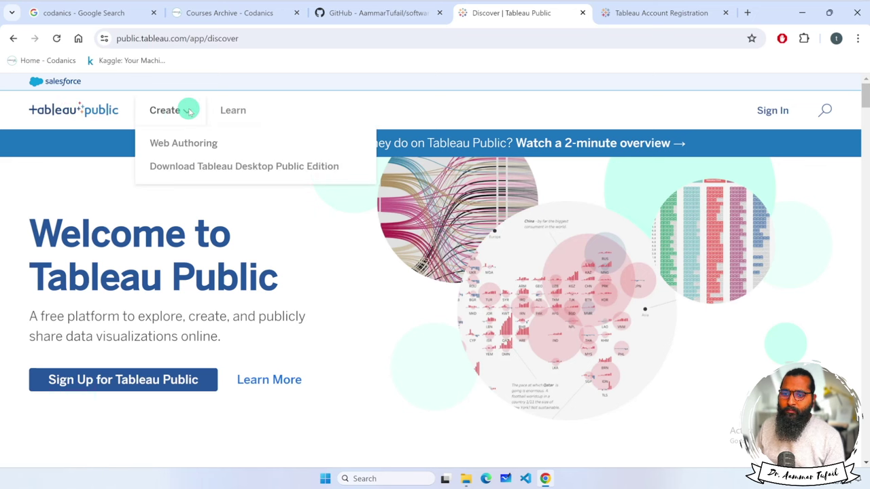
mouse_move(147, 112)
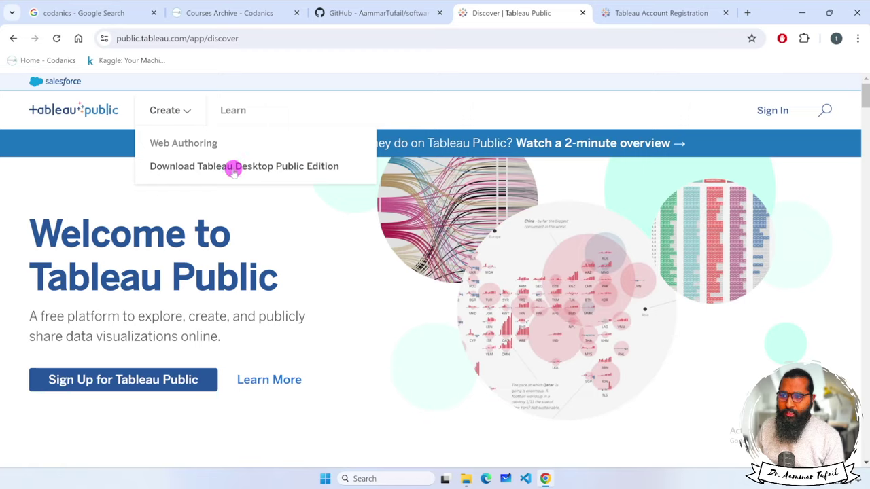
left_click(233, 167)
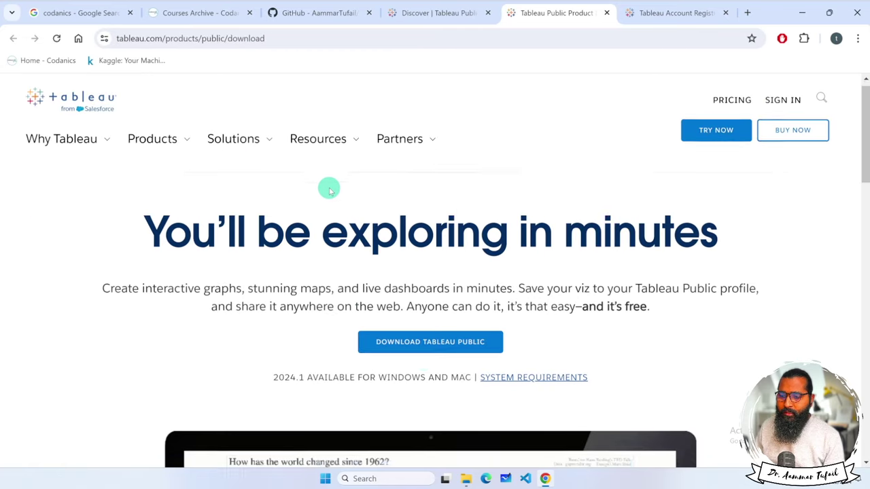
Start the Tableau Public download to bring up the 'Almost there!' registration form.
scroll(329, 190, "down", 2)
left_click(428, 249)
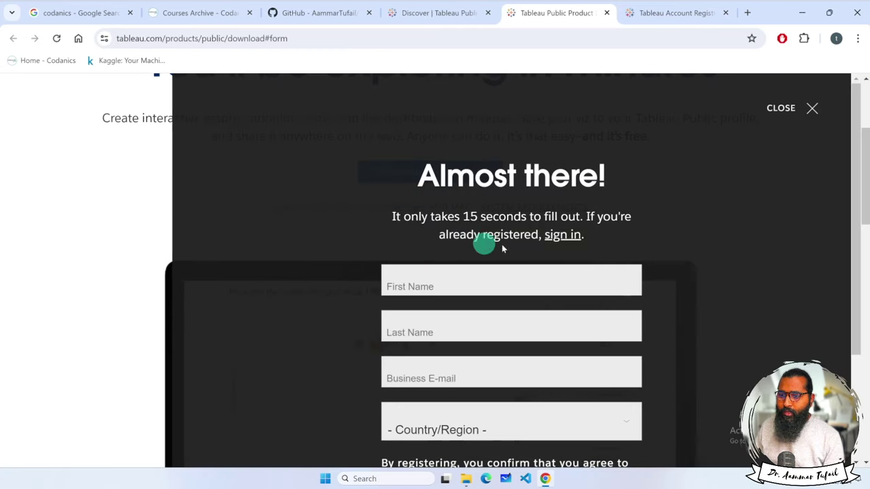
scroll(679, 243, "down", 2)
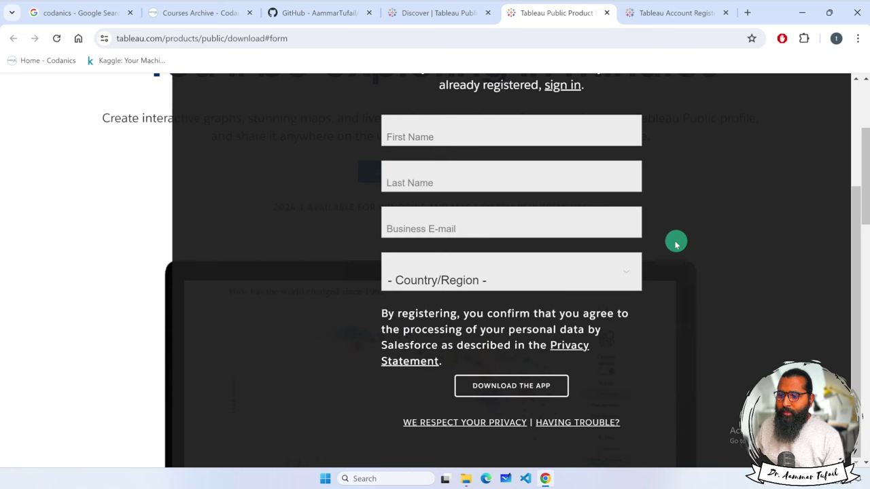
scroll(602, 369, "up", 2)
Fill in the first name, last name and business e-mail on the registration form.
left_click(457, 281)
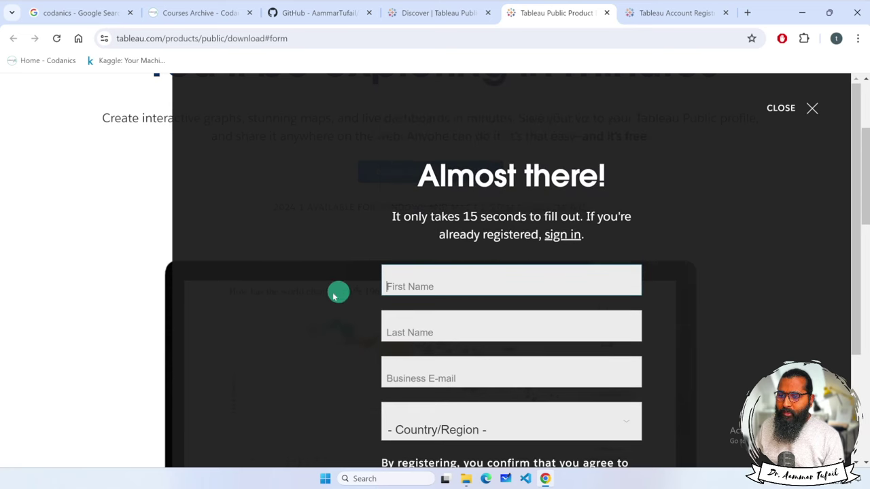
scroll(340, 302, "down", 2)
left_click(492, 429)
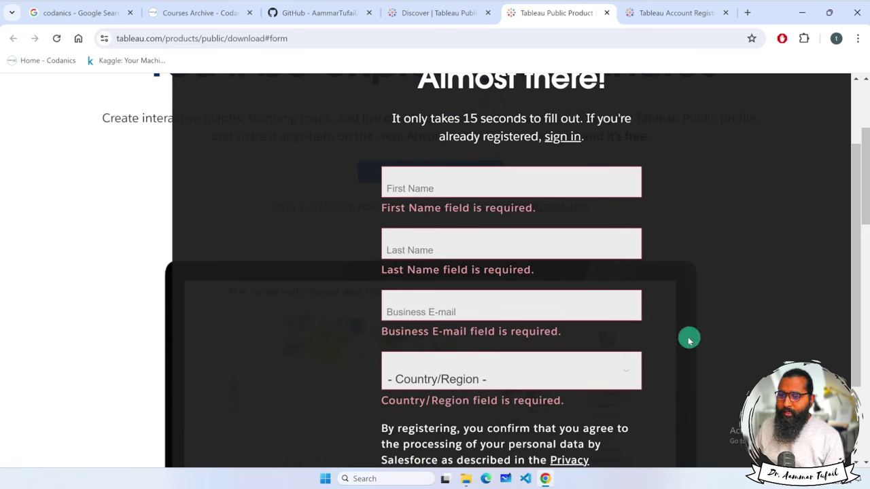
left_click(452, 192)
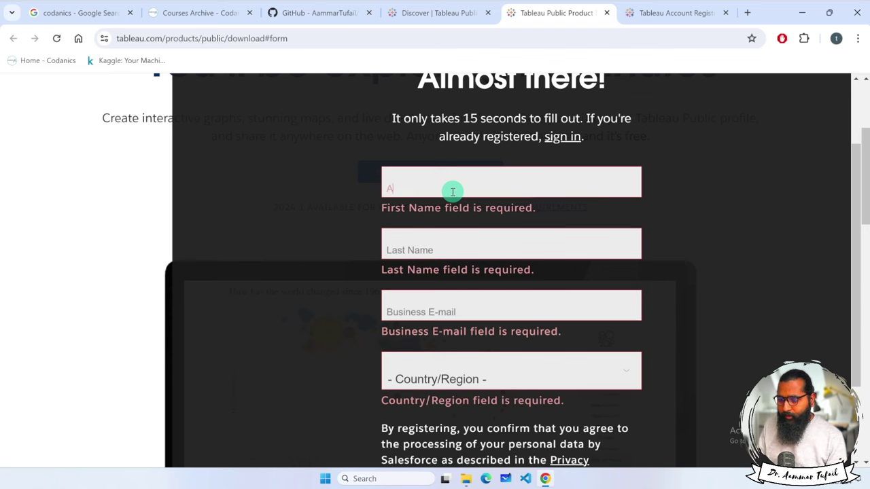
key("Tab")
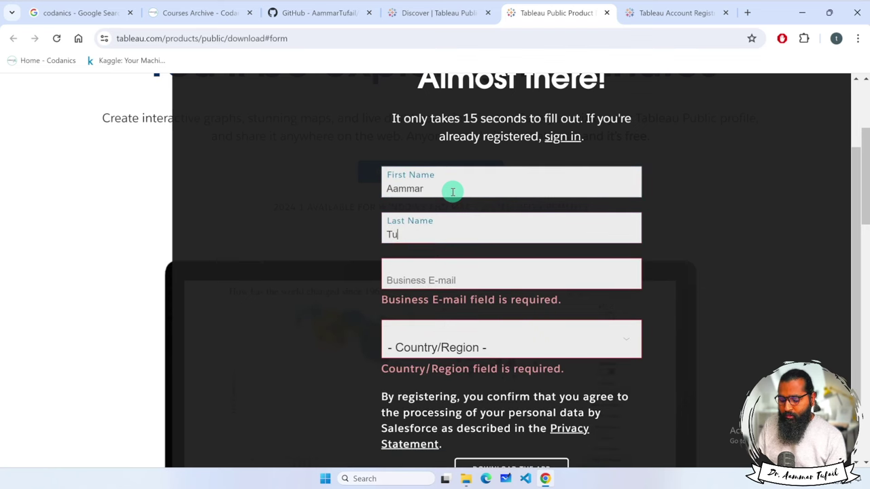
key("Tab")
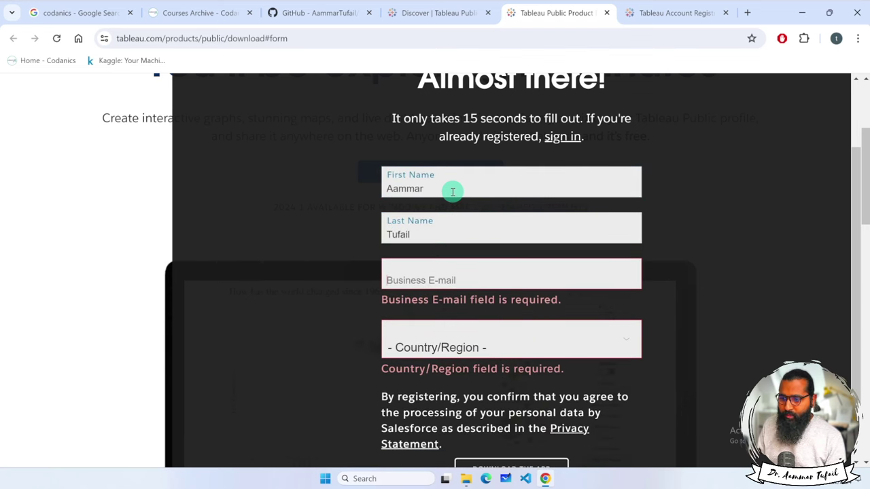
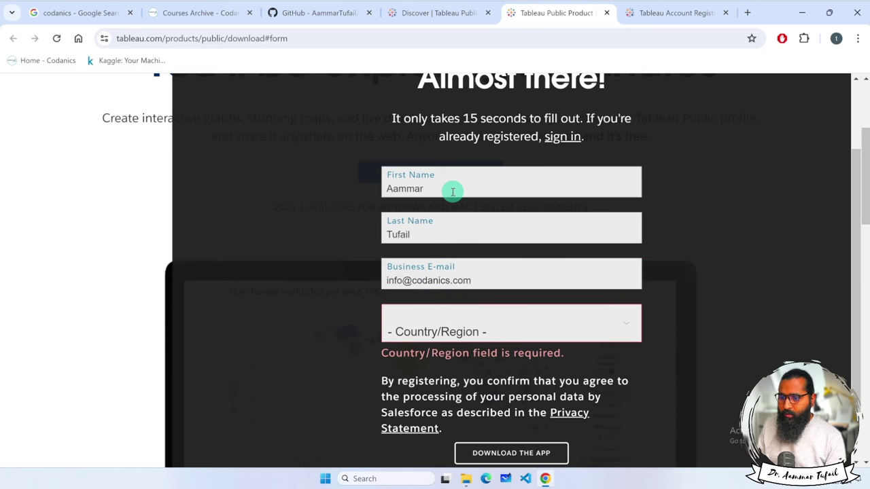
Choose Pakistan as the country and submit the form with Download the App.
key("Tab")
key("o")
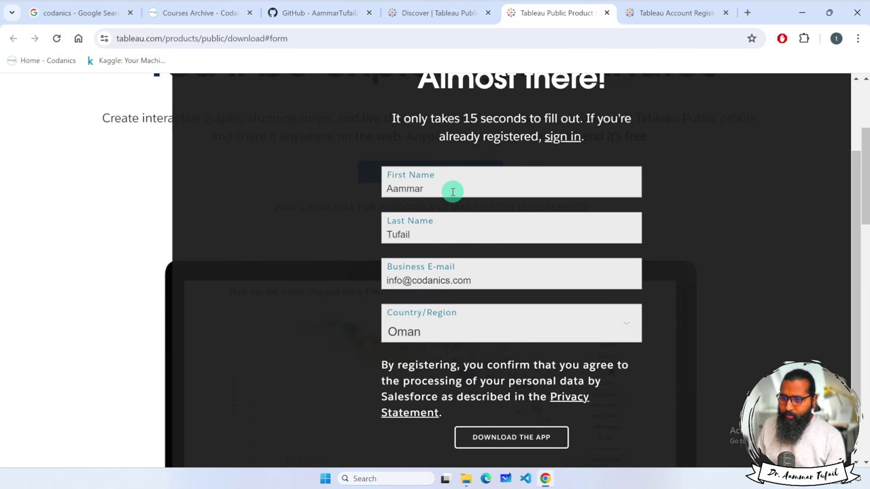
left_click(470, 329)
key("p")
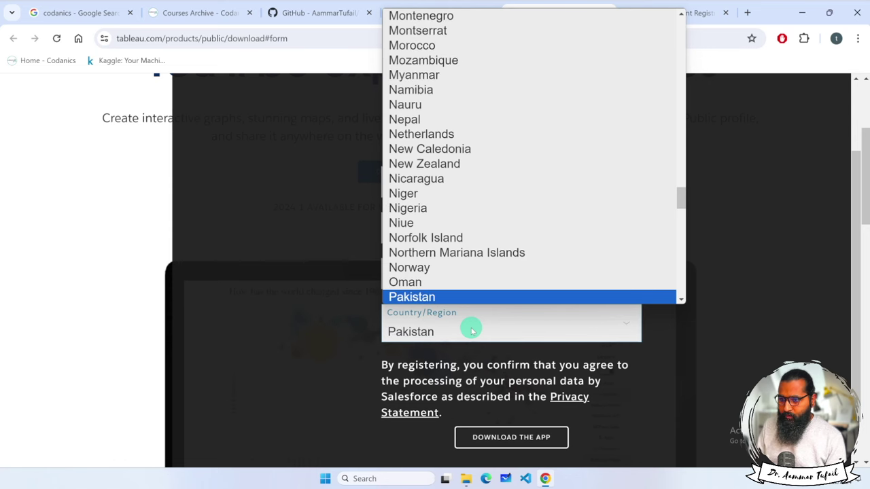
key("Return")
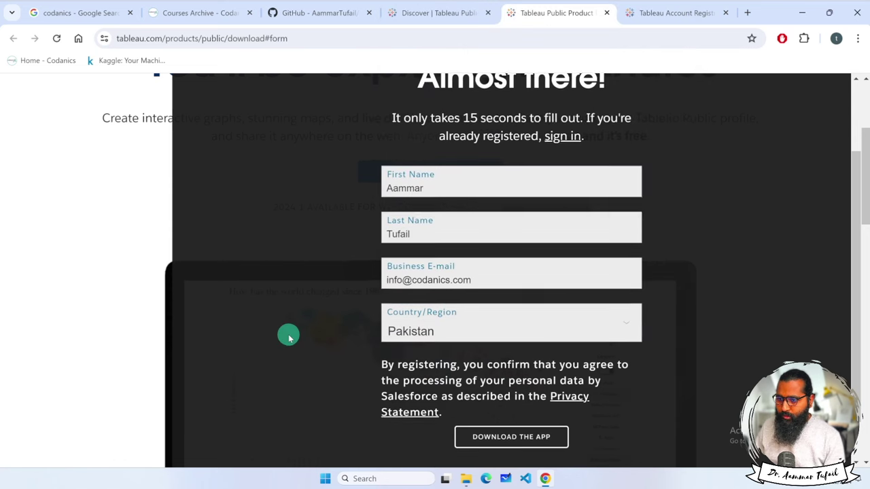
scroll(561, 391, "down", 1)
left_click(537, 386)
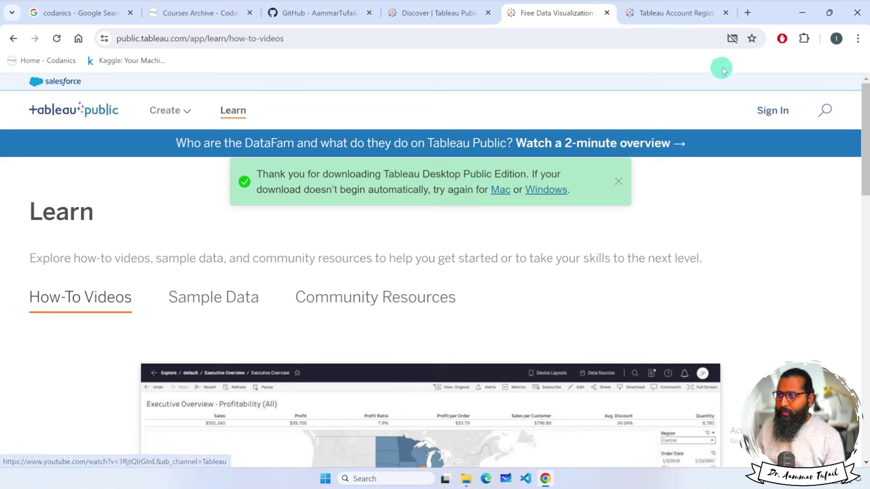
Always allow pop-ups from Tableau Public and start the Windows installer download.
left_click(732, 39)
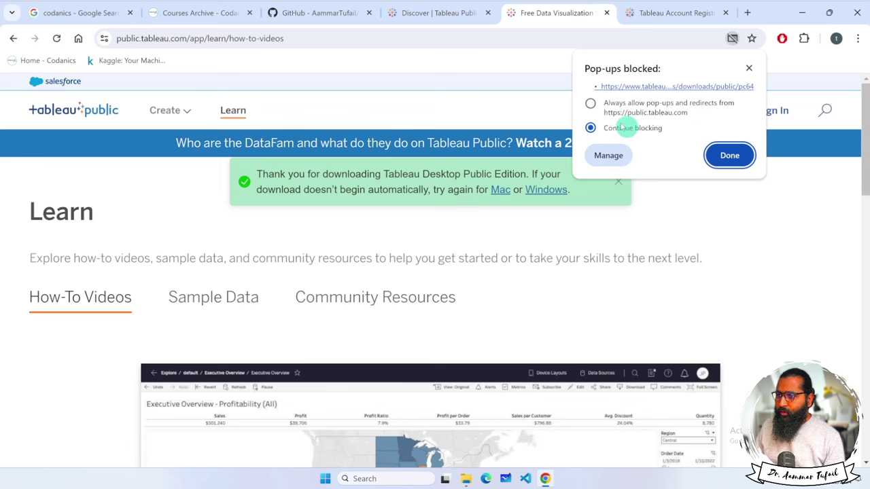
left_click(592, 104)
left_click(728, 155)
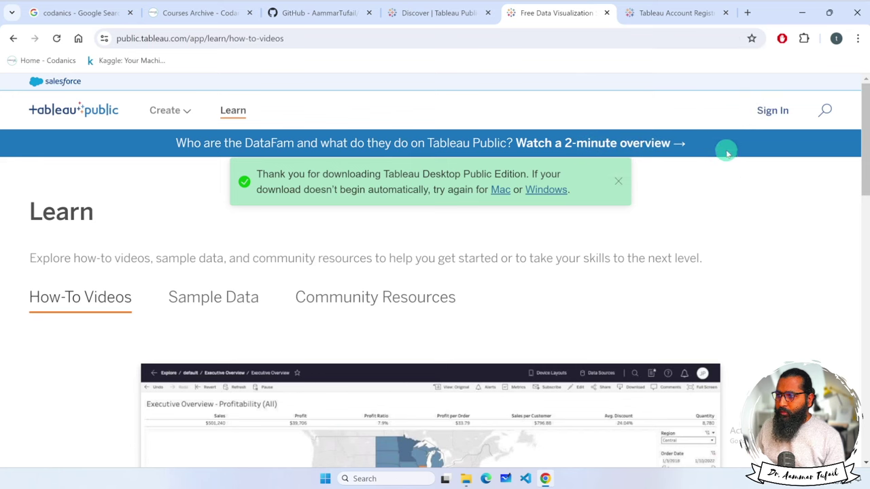
left_click(551, 189)
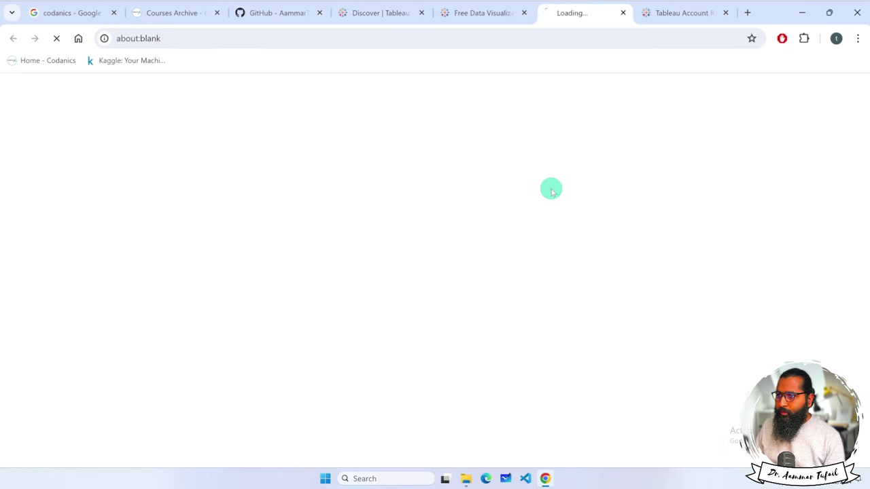
Check the installer's download progress, then return to the Tableau Public Discover tab.
left_click(815, 38)
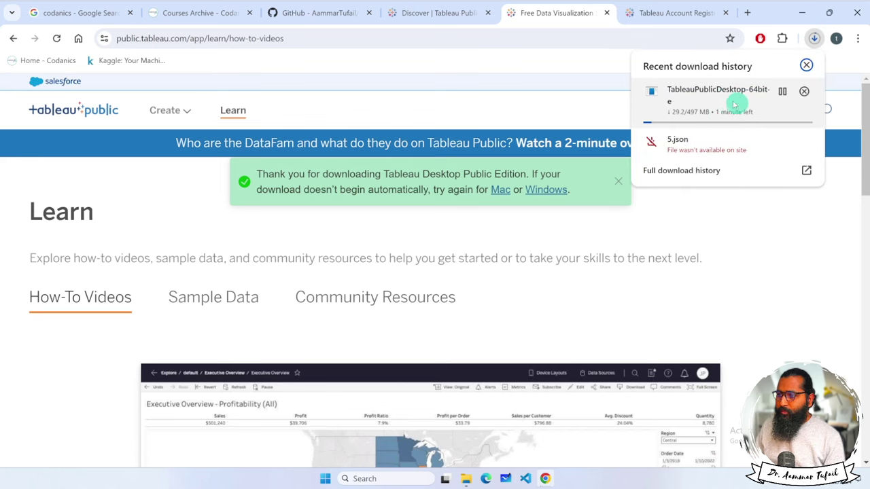
left_click(650, 19)
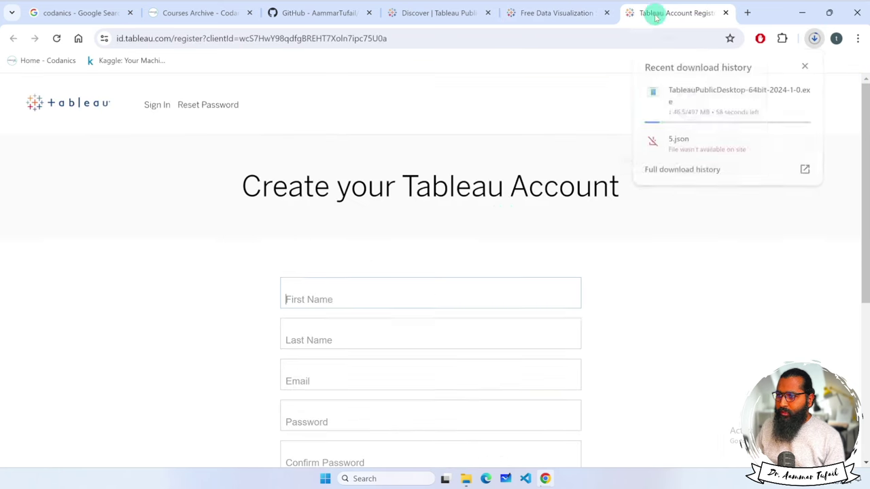
scroll(294, 291, "down", 1)
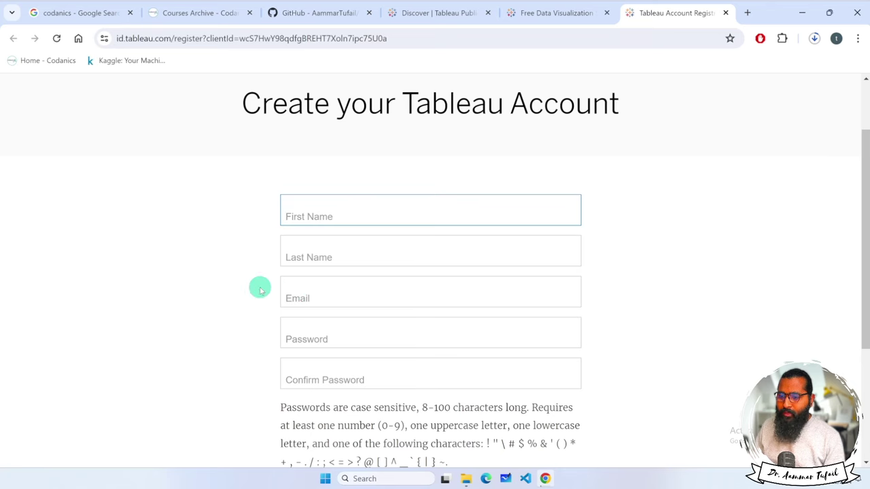
scroll(249, 298, "down", 2)
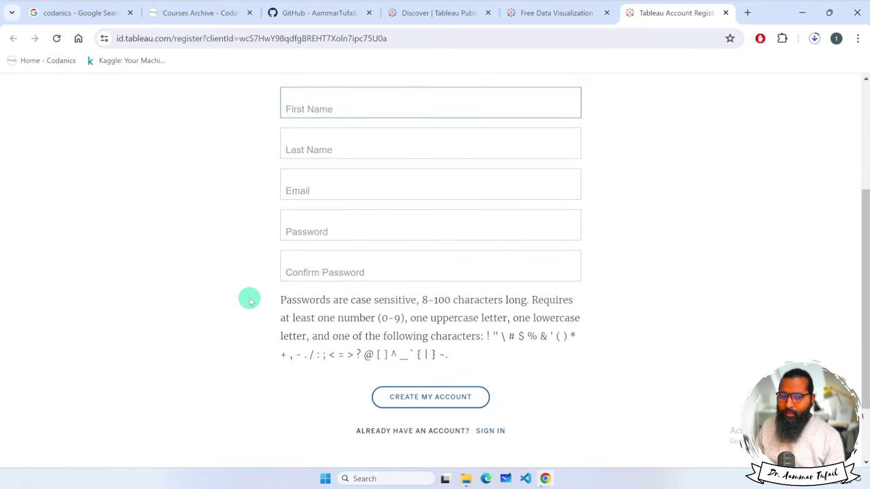
left_click(563, 17)
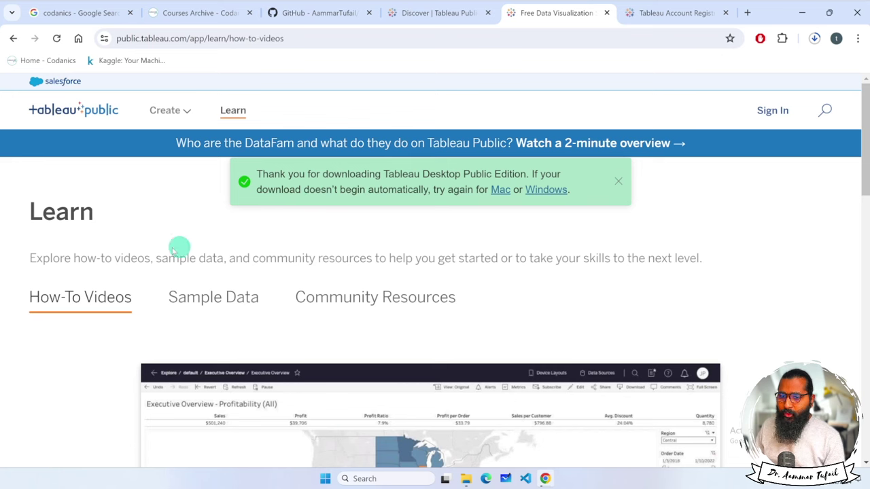
left_click(423, 16)
mouse_move(164, 117)
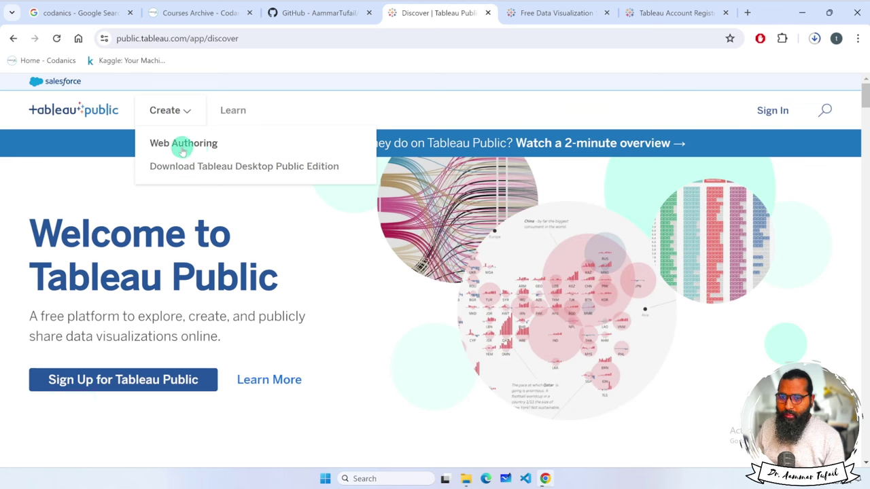
Zoom the Learn page out and browse its Sample Data, Community and How-To Videos sections.
left_click(233, 111)
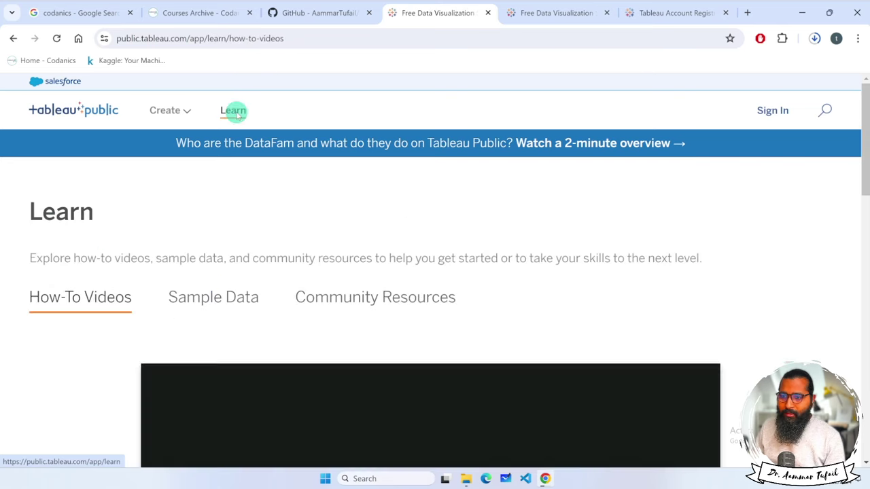
key("ctrl+minus")
key("ctrl+minus")
key("ctrl+minus")
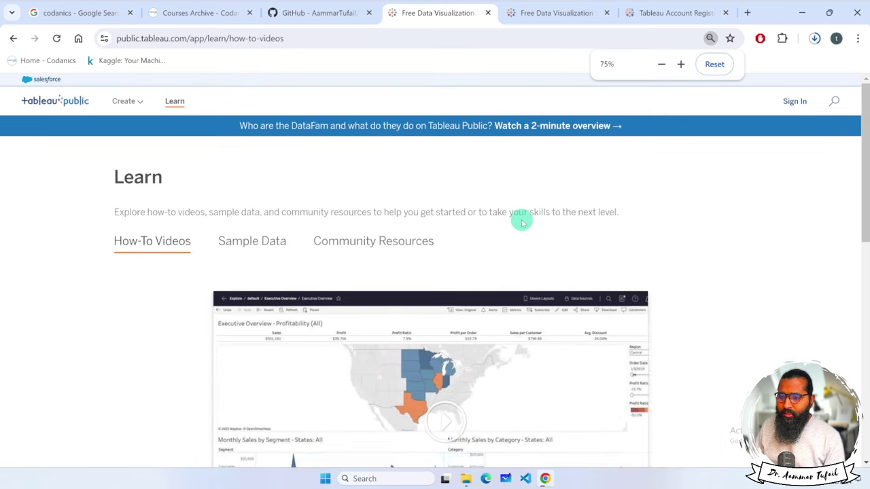
key("ctrl+minus")
scroll(732, 244, "down", 2)
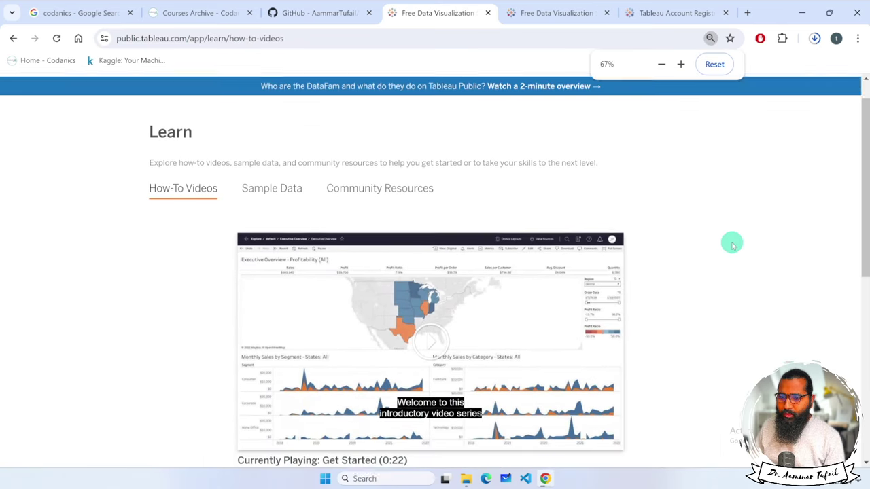
left_click(282, 136)
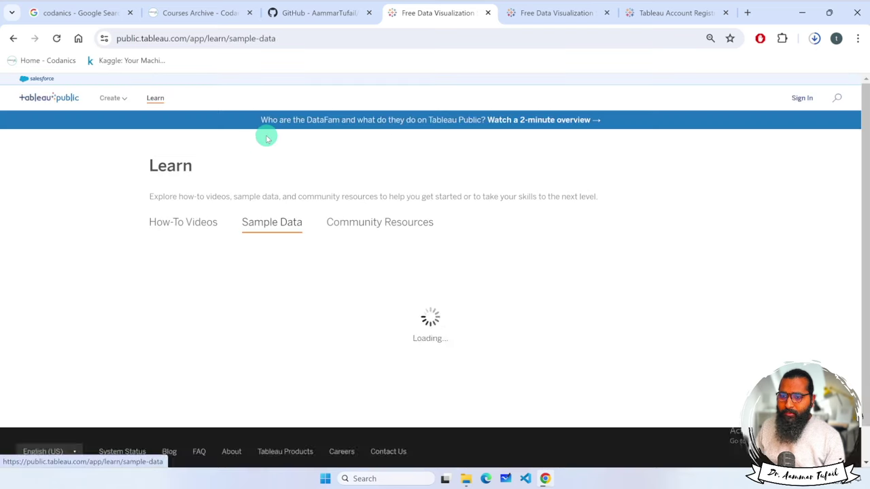
left_click(382, 219)
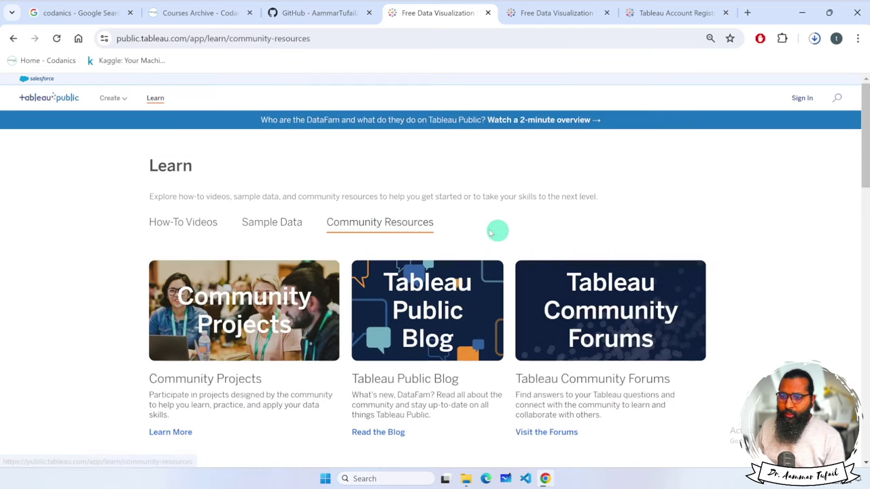
left_click(197, 223)
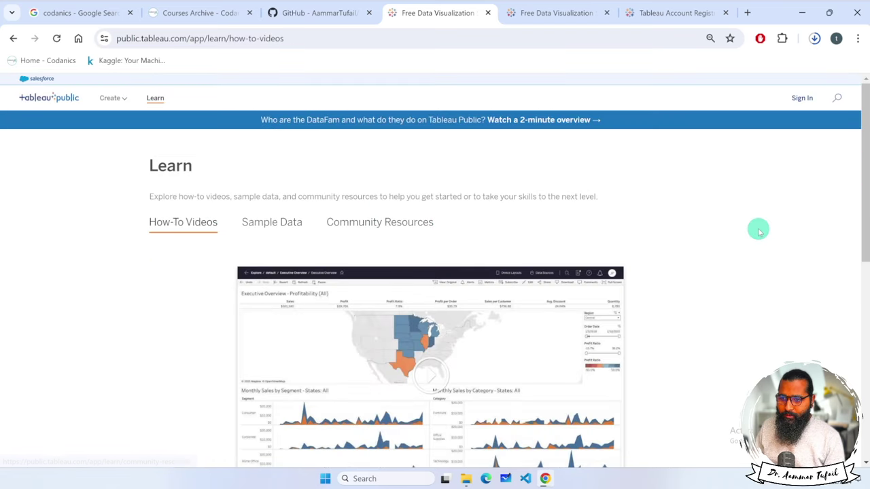
scroll(705, 208, "down", 4)
scroll(286, 119, "up", 1)
left_click(278, 126)
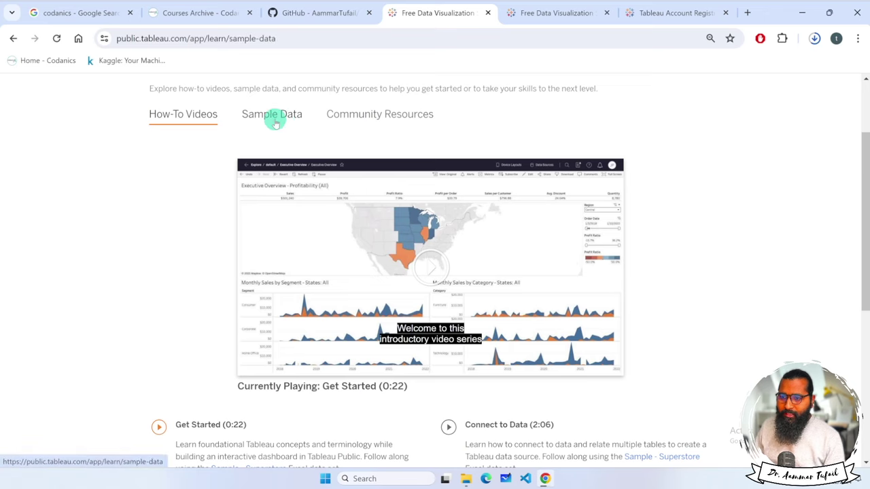
scroll(622, 238, "down", 2)
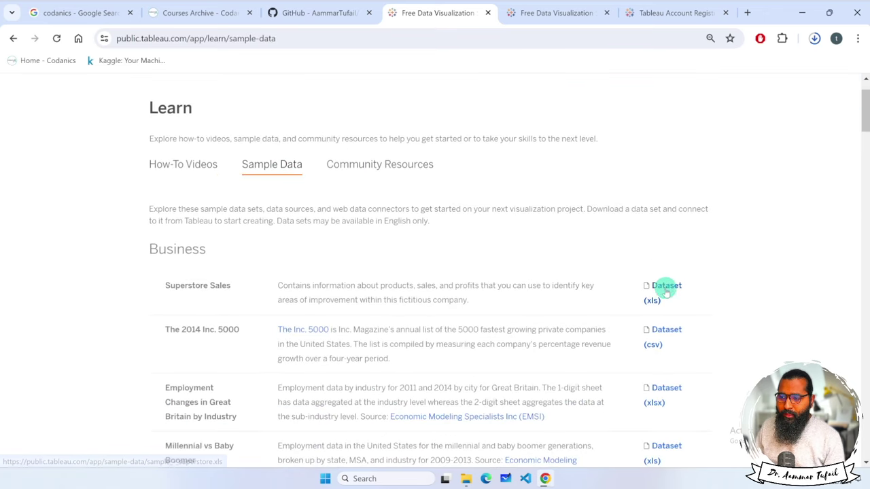
scroll(663, 292, "down", 1)
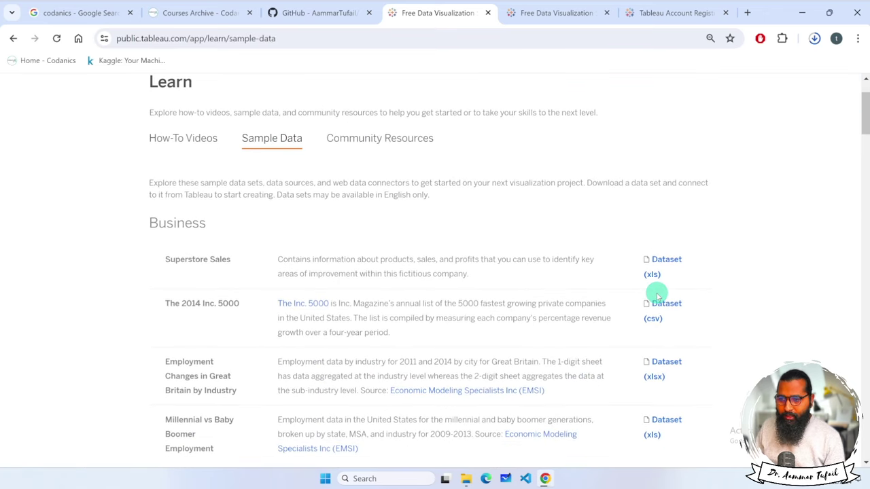
Check recent downloads, set page zoom to 75%, and show the Tableau account registration tab.
left_click(815, 38)
left_click(780, 271)
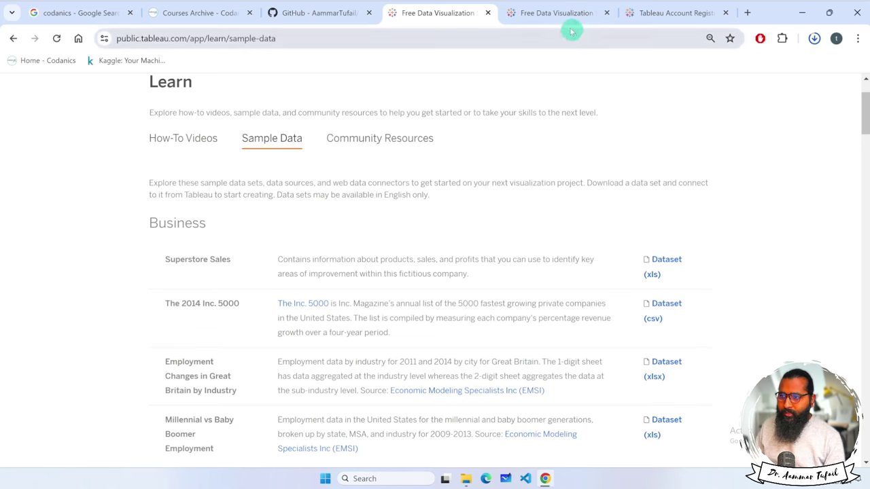
scroll(511, 178, "up", 1)
scroll(511, 179, "up", 1)
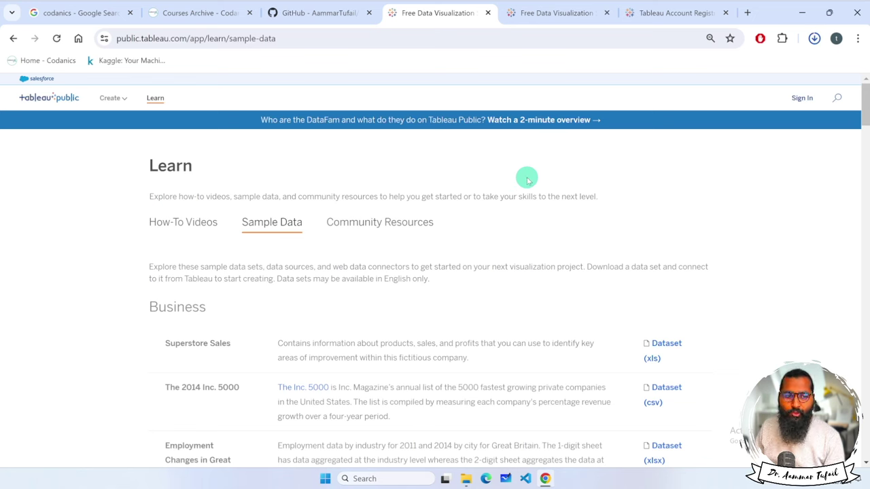
key("ctrl+plus")
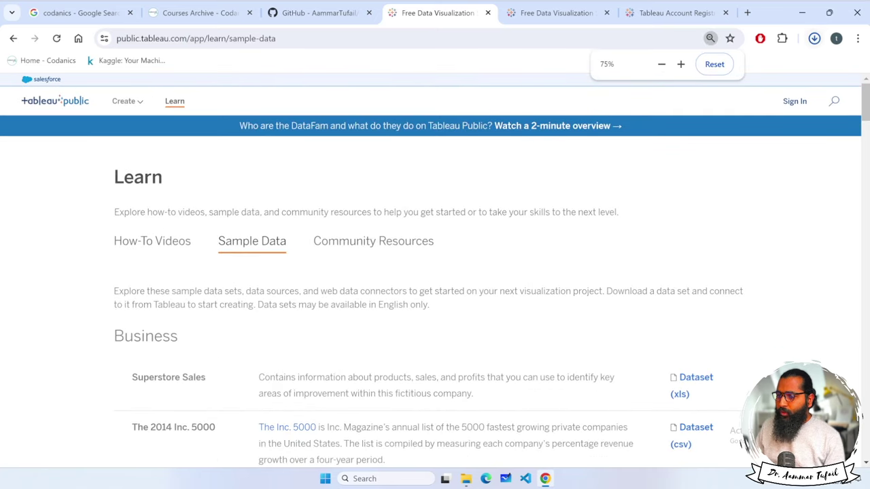
left_click(815, 39)
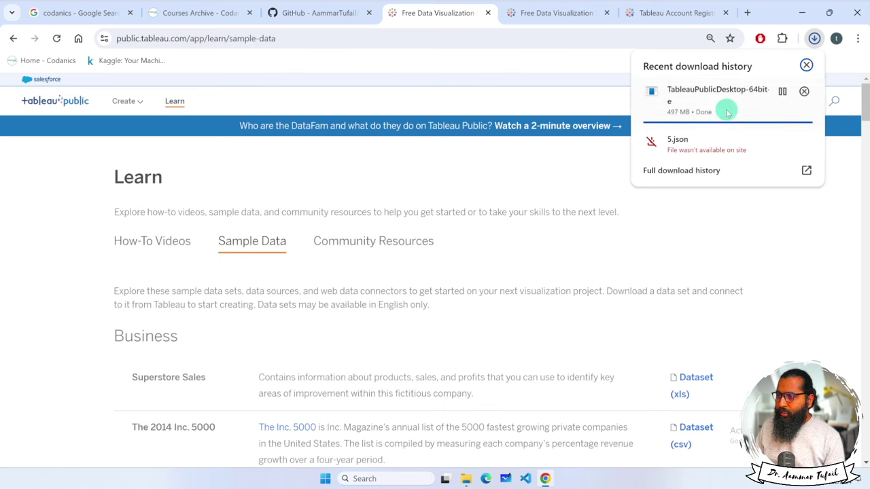
left_click(803, 280)
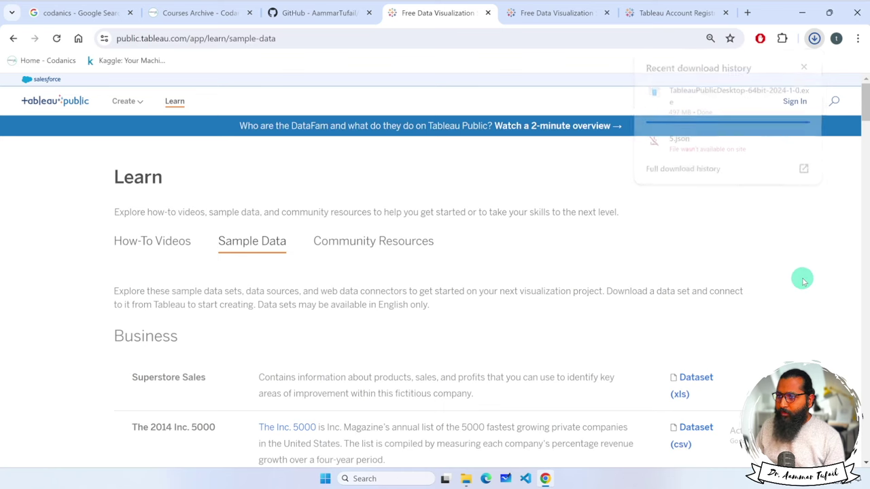
left_click(551, 14)
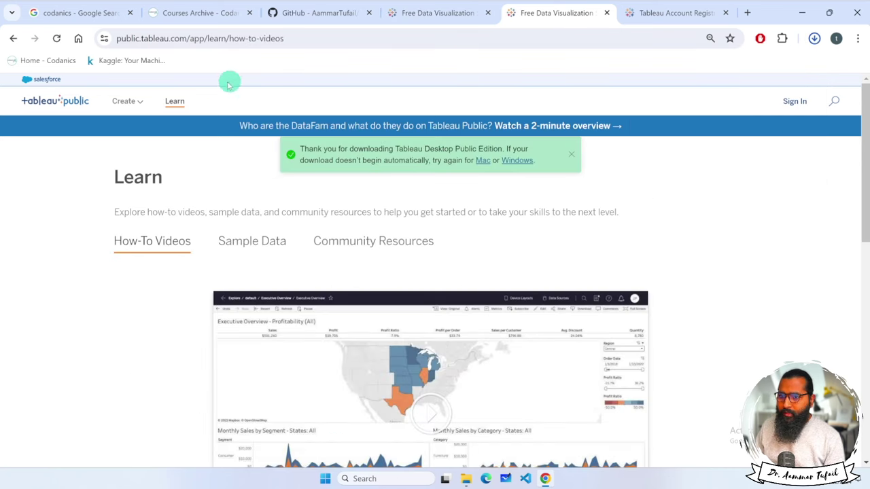
left_click(655, 12)
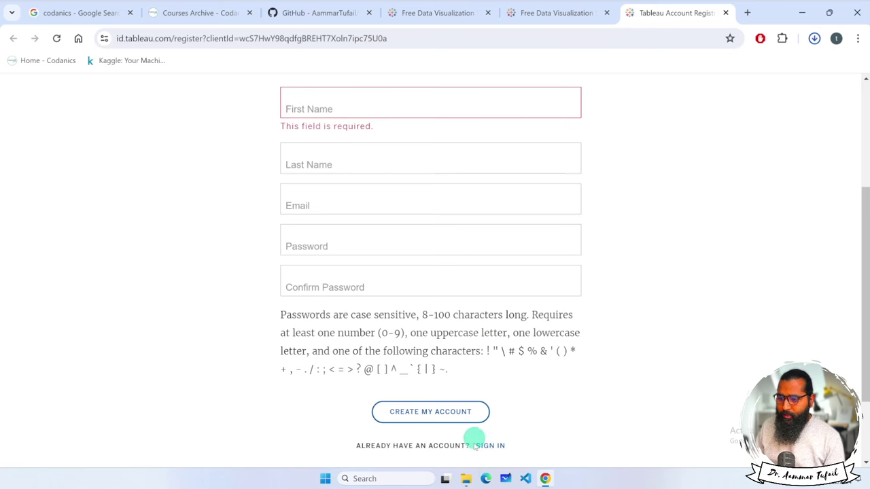
Launch the TableauPublicDesktop-64bit installer from the Downloads folder in File Explorer.
left_click(467, 477)
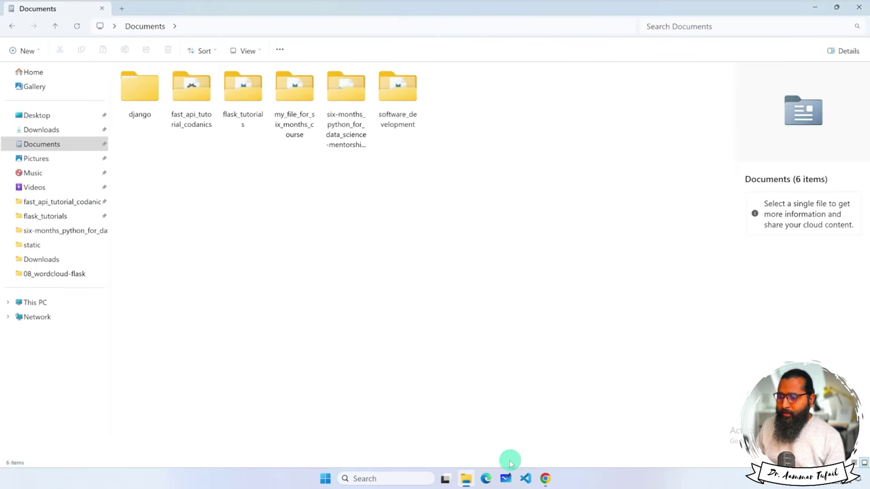
left_click(123, 9)
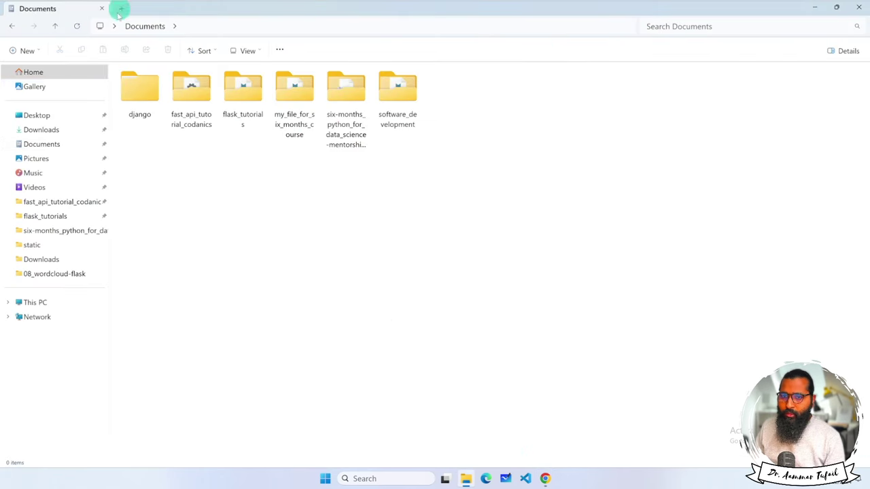
left_click(42, 129)
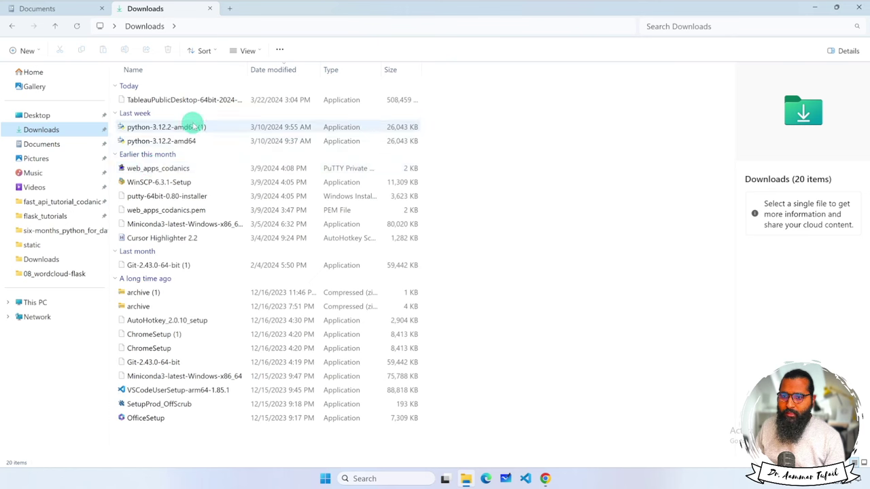
left_click(185, 101)
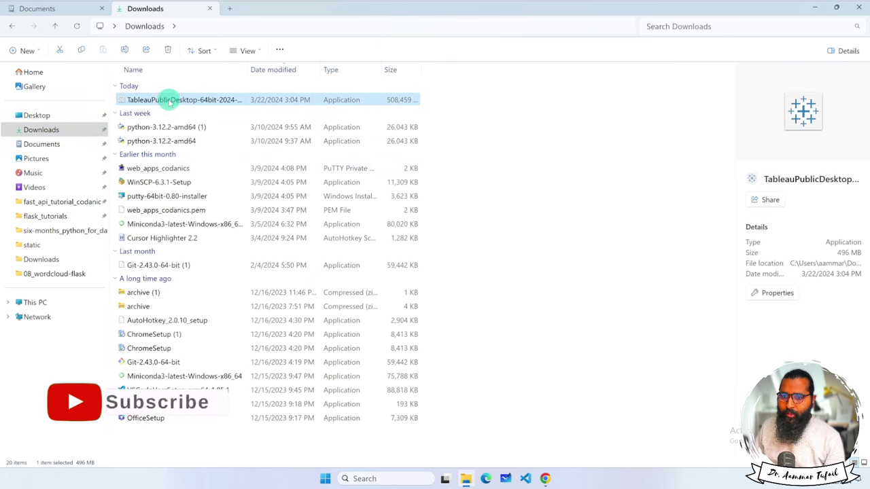
right_click(178, 102)
key("Escape")
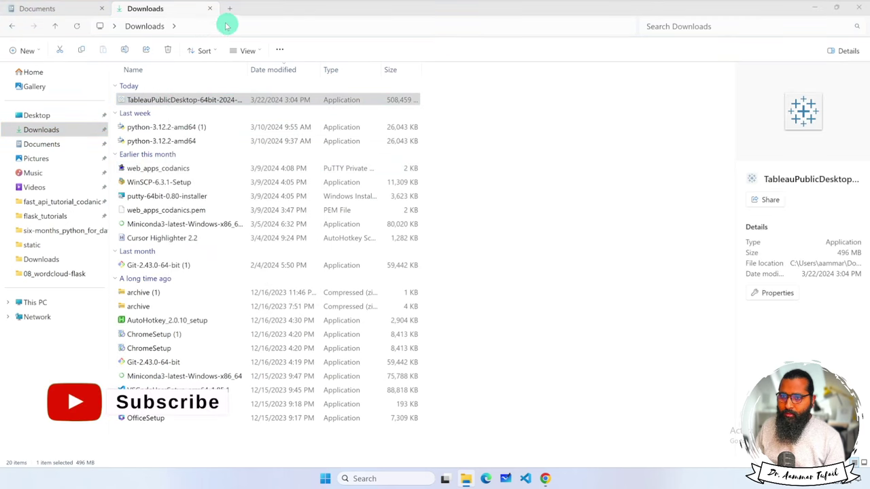
left_click(817, 10)
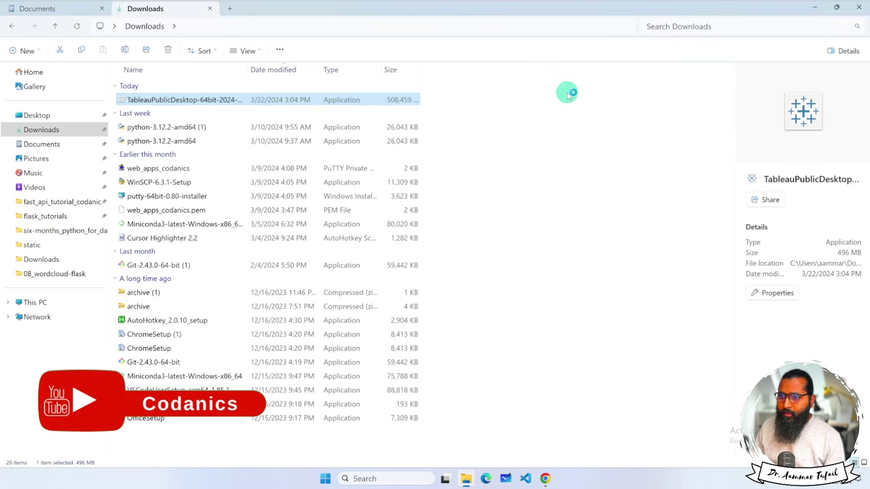
Accept the license agreement and install Tableau Public, approving the User Account Control prompt.
left_click(802, 12)
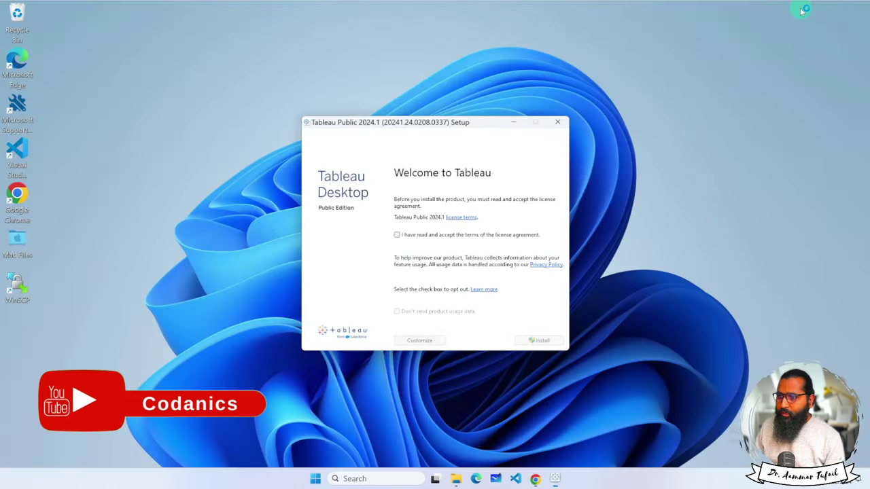
left_click_drag(435, 127, 416, 112)
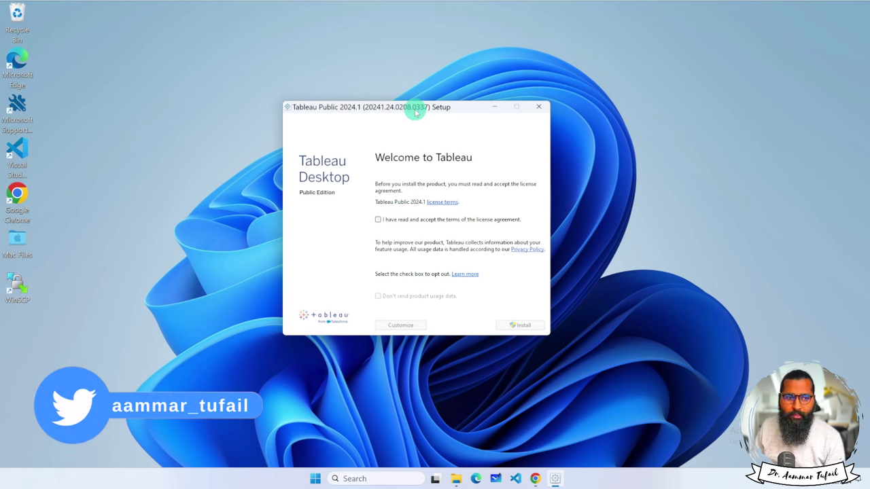
left_click(378, 220)
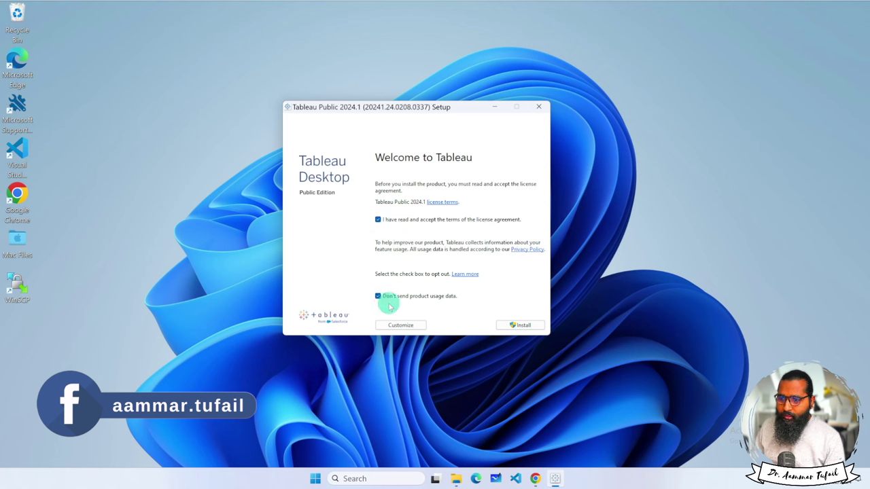
left_click(523, 327)
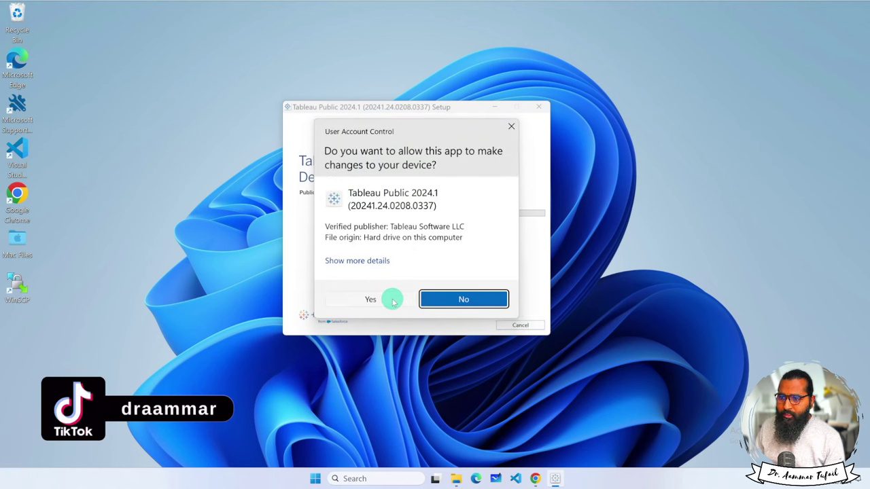
left_click(393, 302)
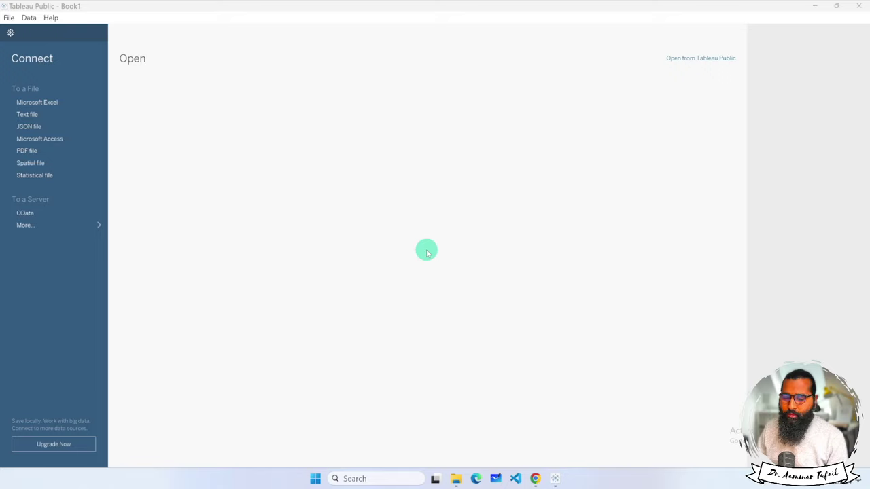
left_click(536, 478)
left_click(431, 13)
In a new Chrome tab, search Google for 'tableau for students'.
right_click(435, 19)
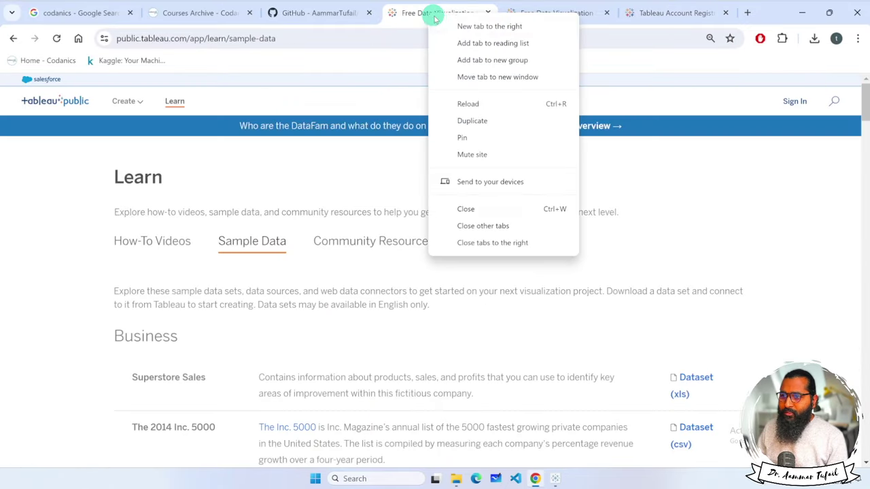
left_click(440, 24)
left_click_drag(490, 14, 409, 13)
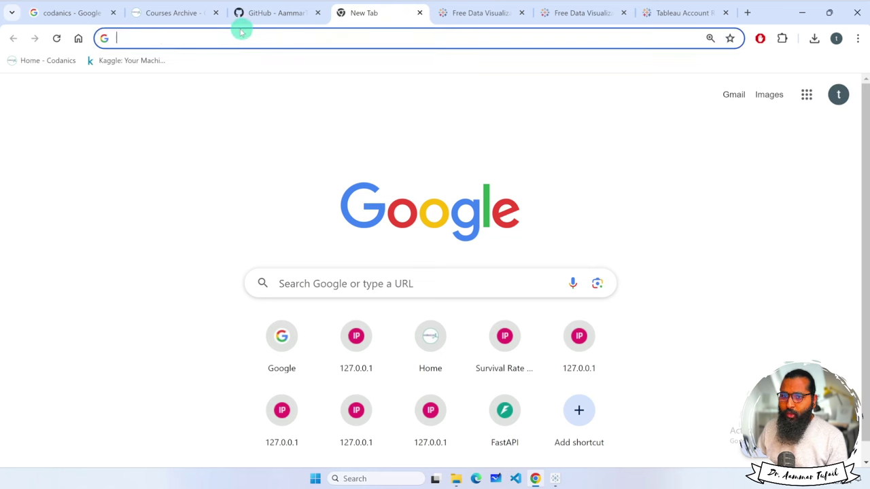
left_click(78, 38)
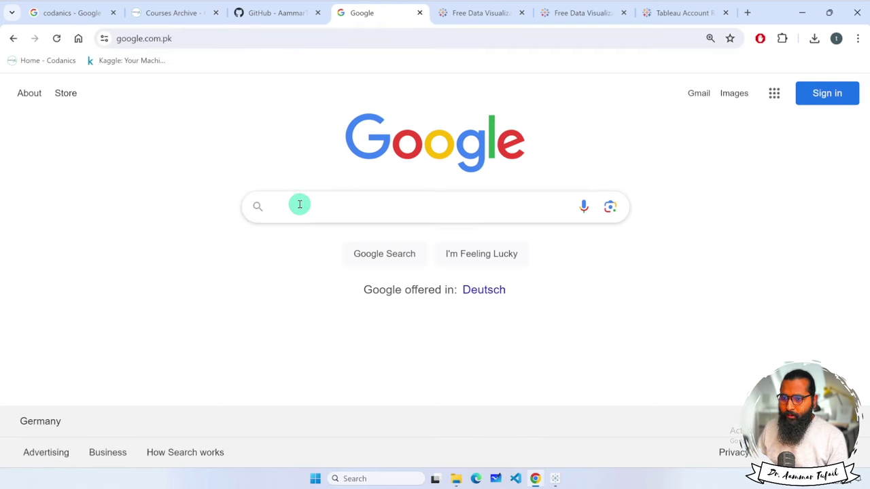
left_click(308, 206)
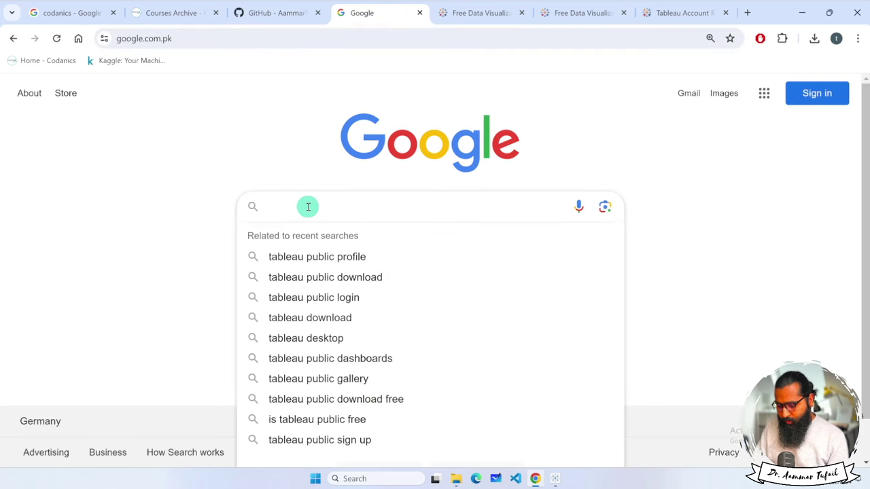
type("tableau for students")
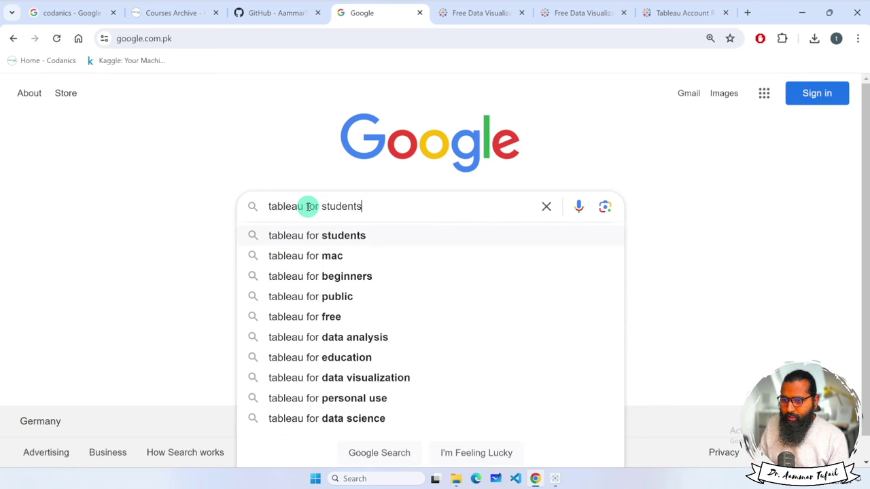
key("Return")
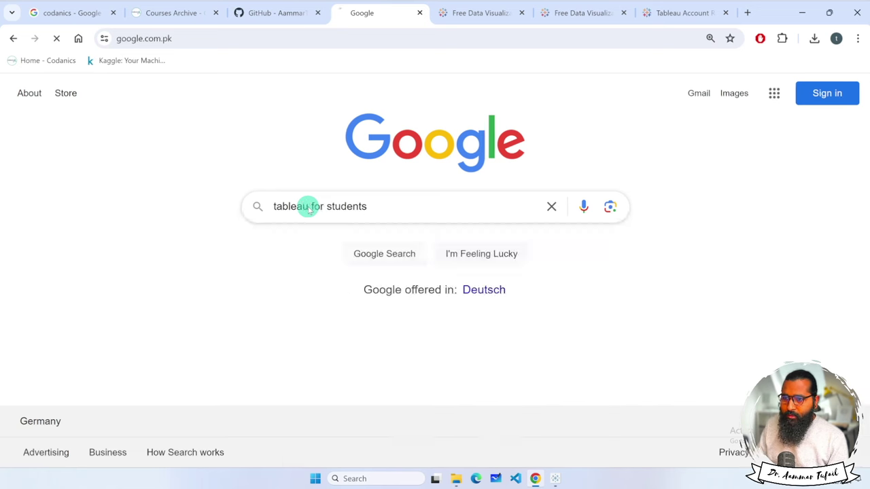
Read through the Tableau for Students page, then return to the Google home page.
scroll(345, 253, "down", 5)
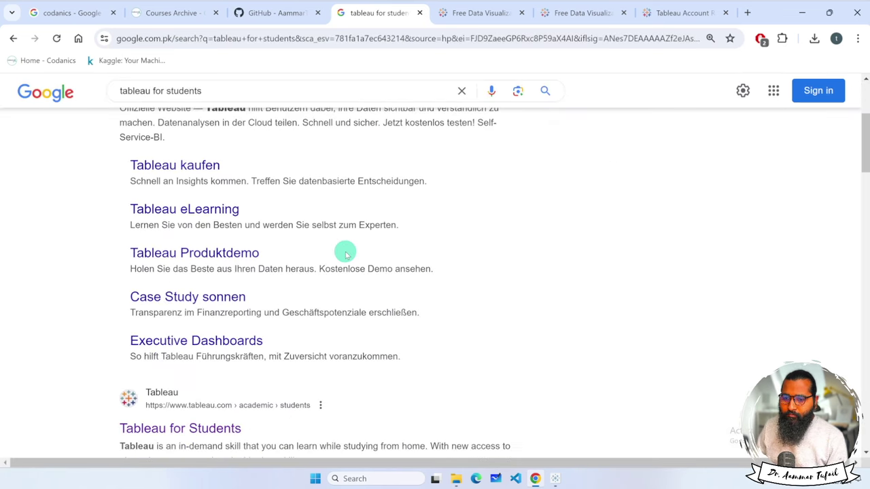
left_click(229, 295)
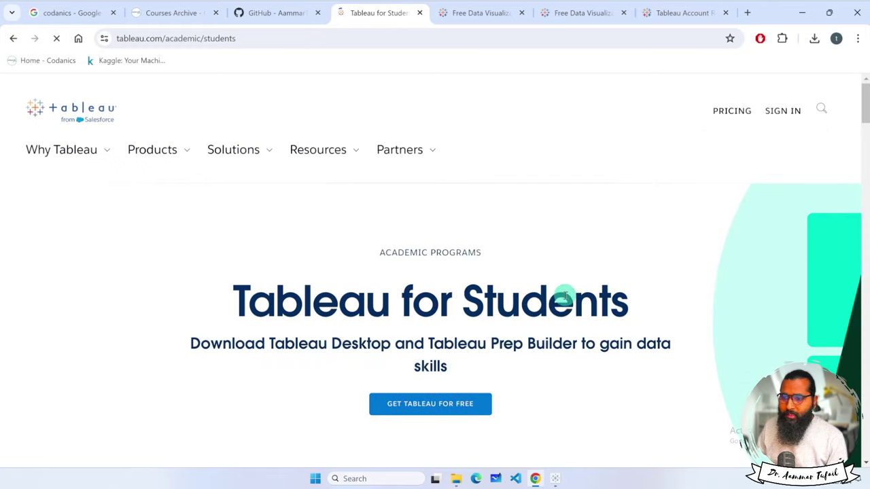
scroll(600, 253, "down", 2)
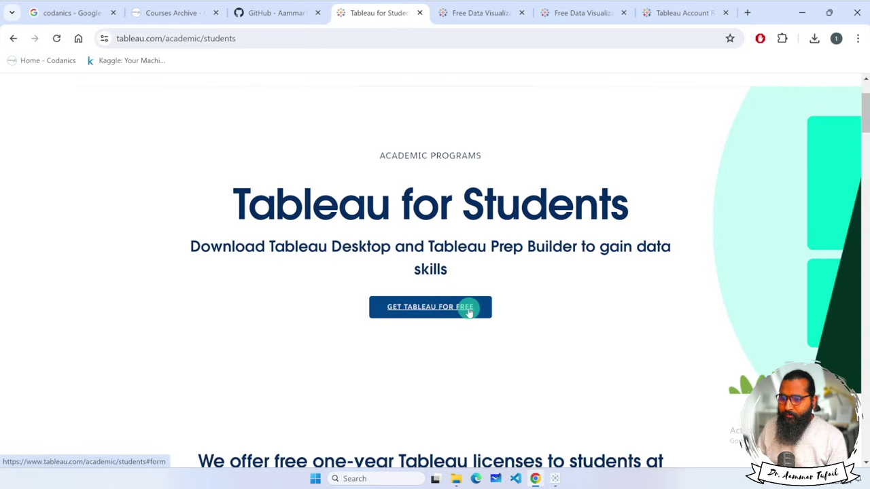
scroll(524, 303, "down", 2)
scroll(525, 305, "down", 10)
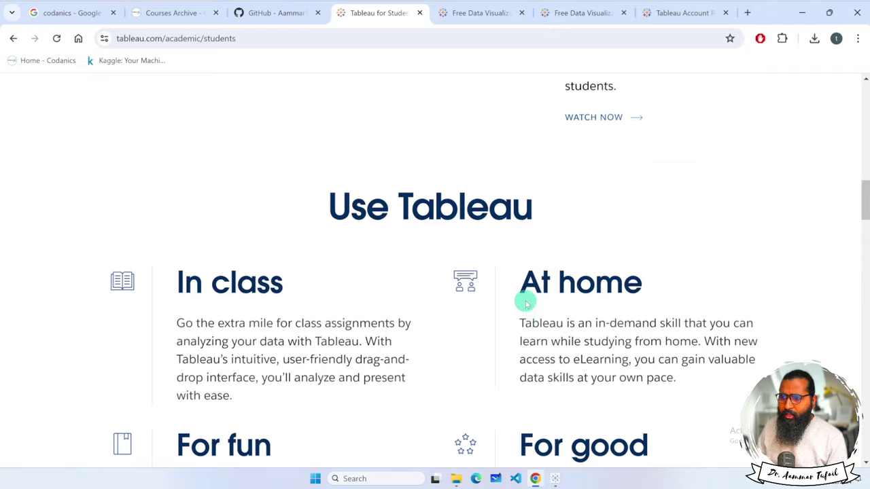
scroll(526, 303, "up", 15)
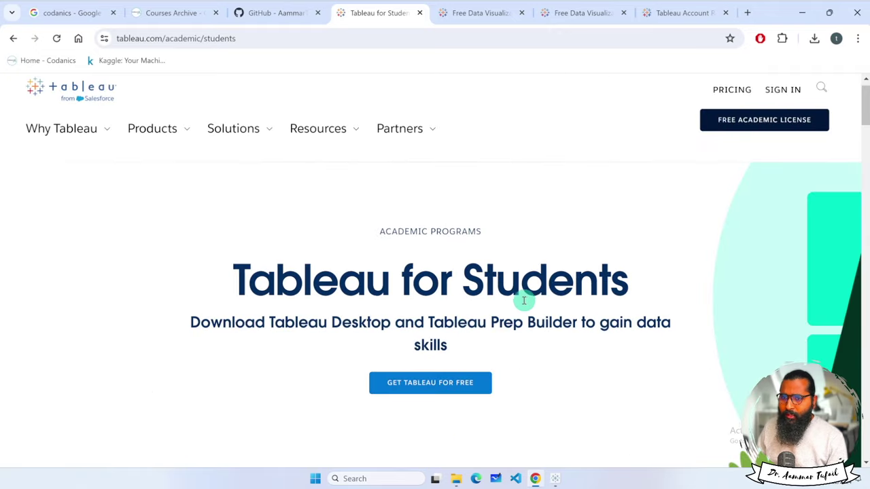
left_click(79, 39)
Search Google for 'tableau for teaching' and open the Tableau for Teaching result.
type("tablea")
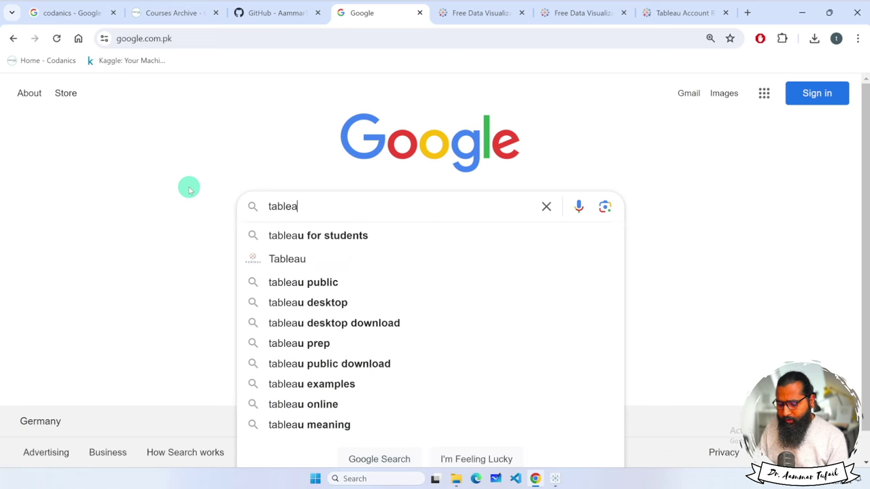
type("u for tv")
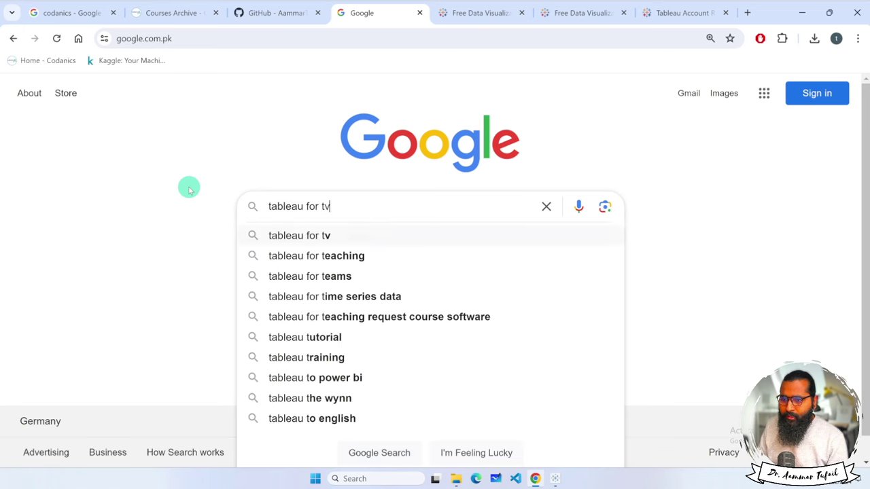
key("Down")
key("Return")
scroll(177, 333, "down", 2)
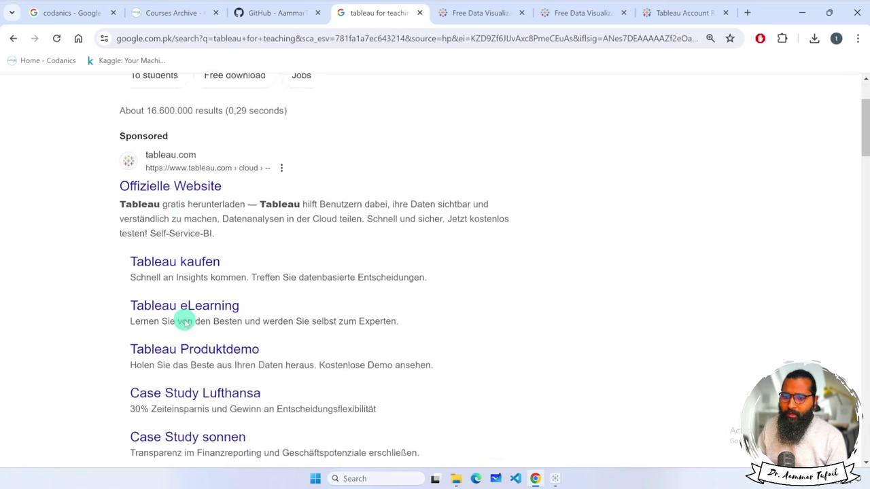
scroll(185, 322, "down", 7)
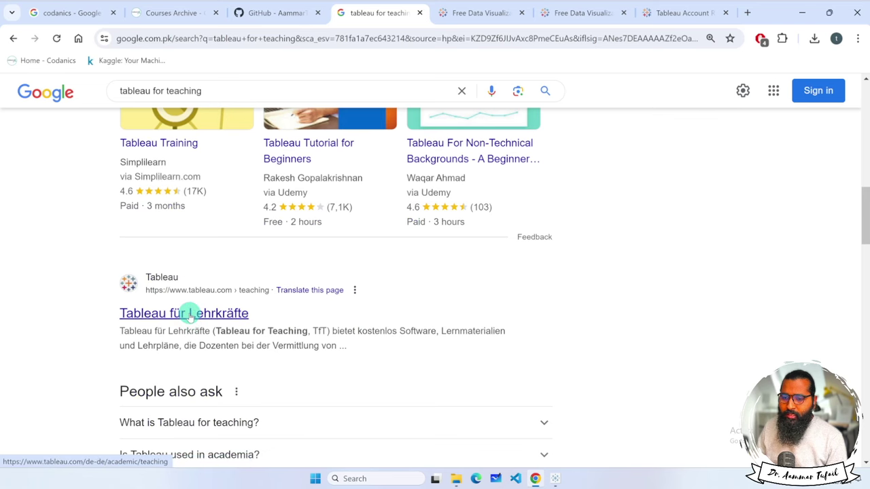
scroll(190, 311, "down", 5)
scroll(190, 311, "up", 1)
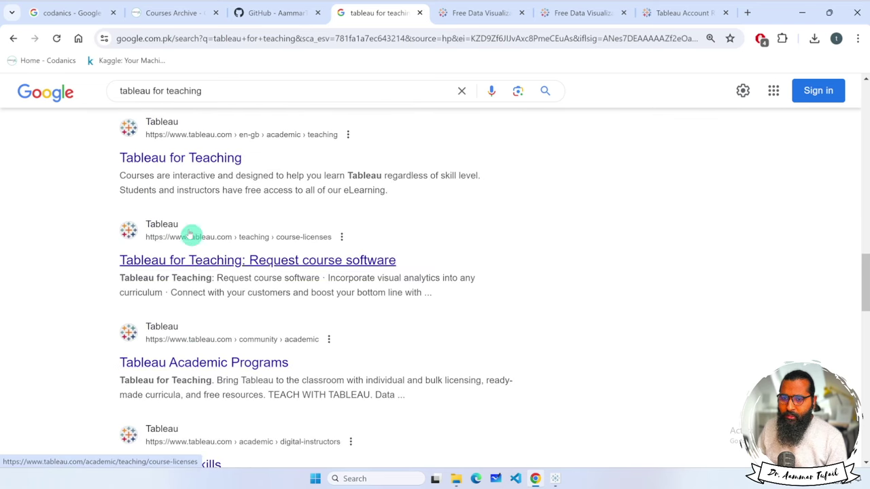
left_click(180, 159)
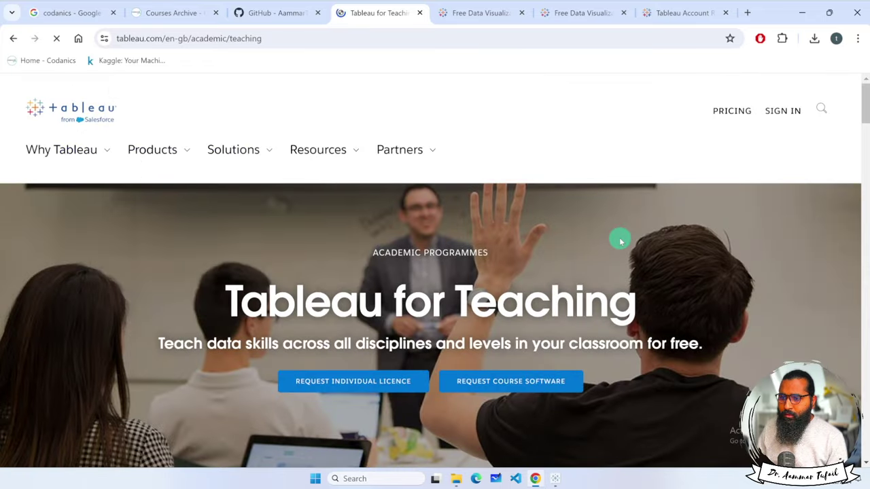
scroll(617, 241, "down", 2)
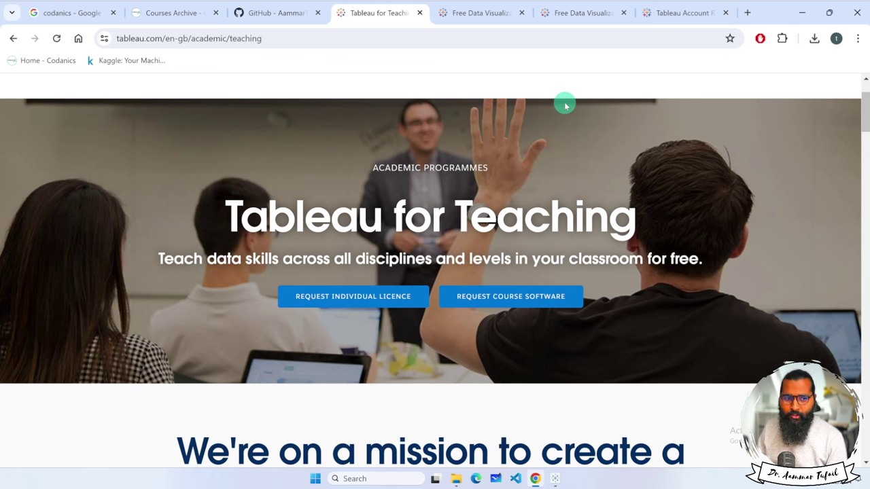
Look over the Learn and sign-up tabs, then bring the Tableau Public app forward.
left_click(575, 14)
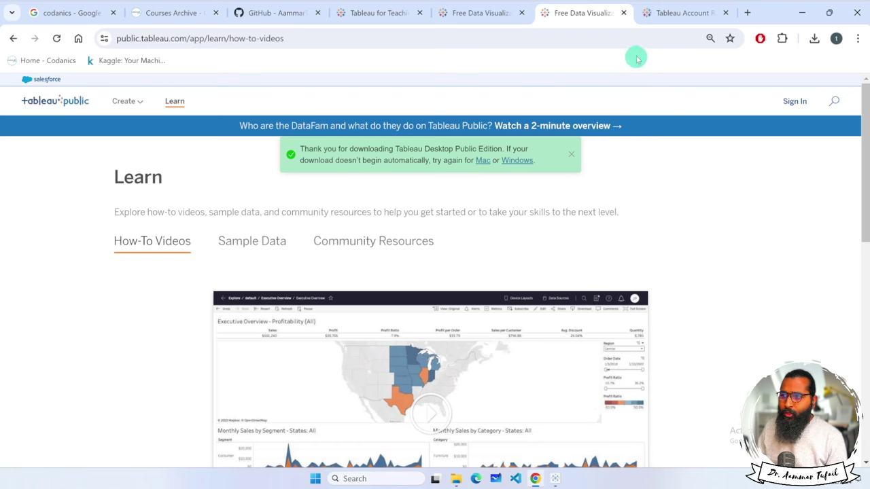
left_click(662, 14)
left_click(584, 15)
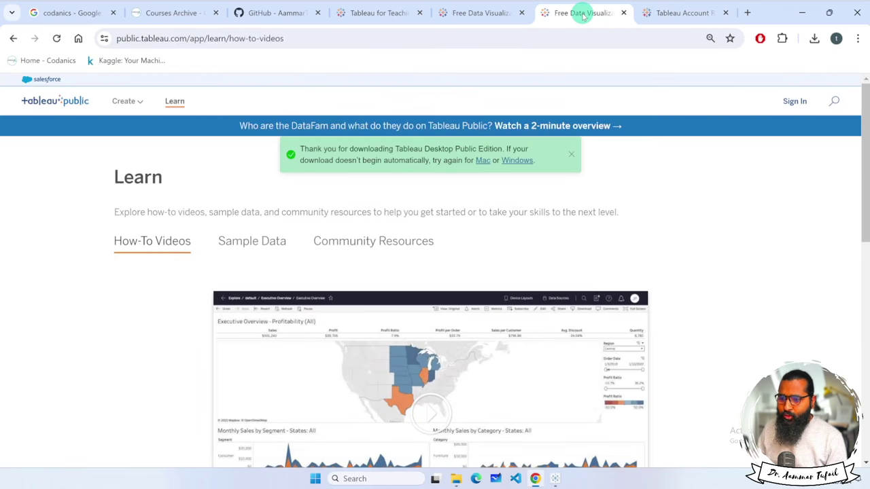
left_click(556, 477)
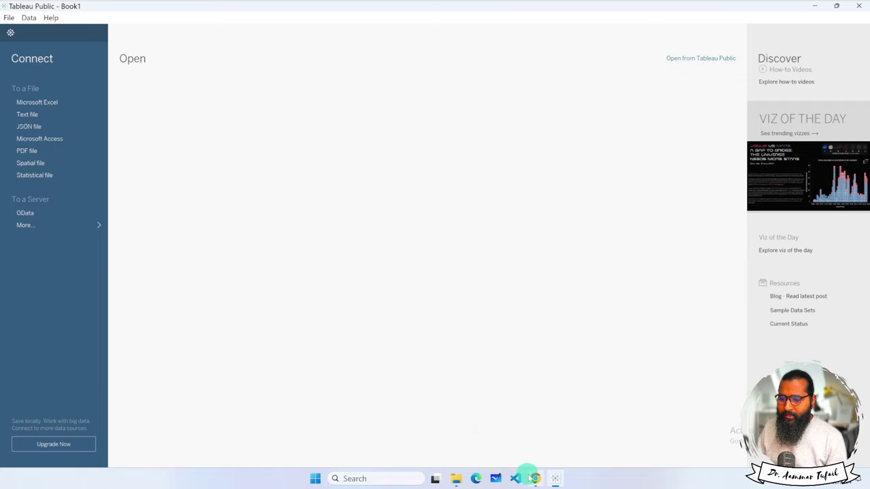
Minimize Tableau Public and relaunch it from its desktop shortcut.
left_click(555, 479)
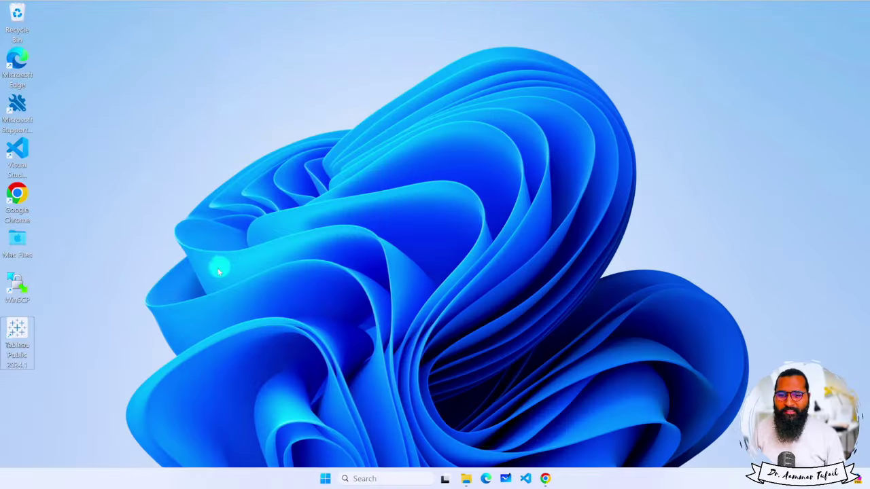
double_click(27, 337)
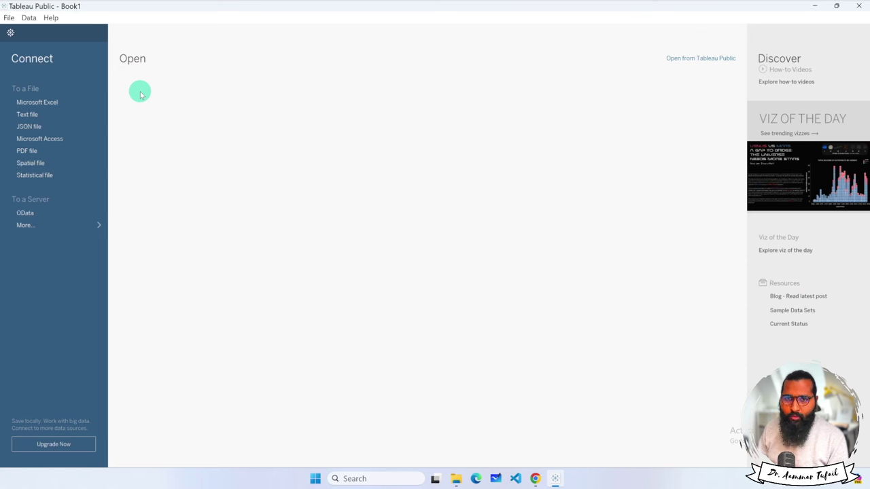
Open Help > Training videos in Chrome, close that tab, and reopen Tableau Public's Help menu.
left_click(14, 21)
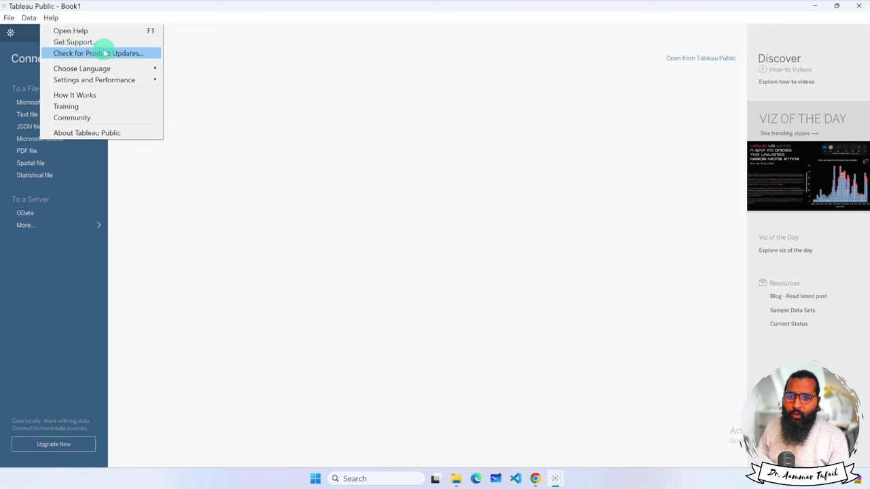
mouse_move(111, 68)
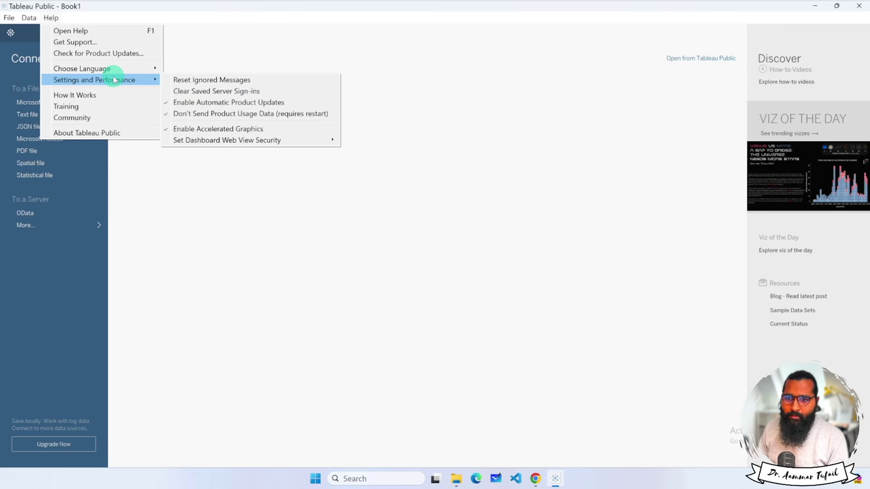
left_click(112, 107)
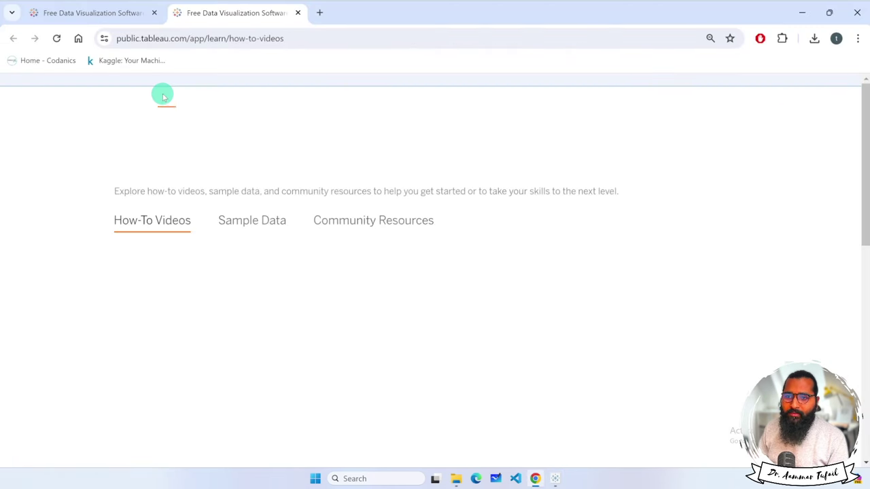
scroll(184, 136, "down", 5)
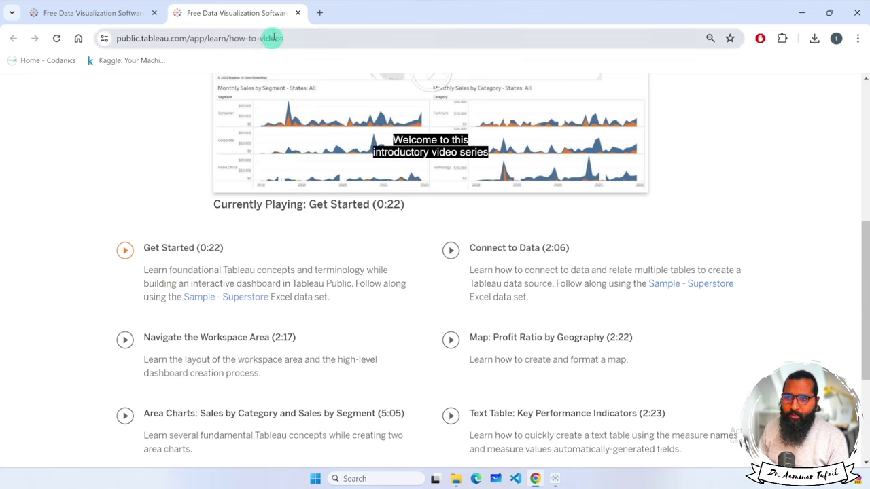
left_click(298, 13)
left_click(556, 479)
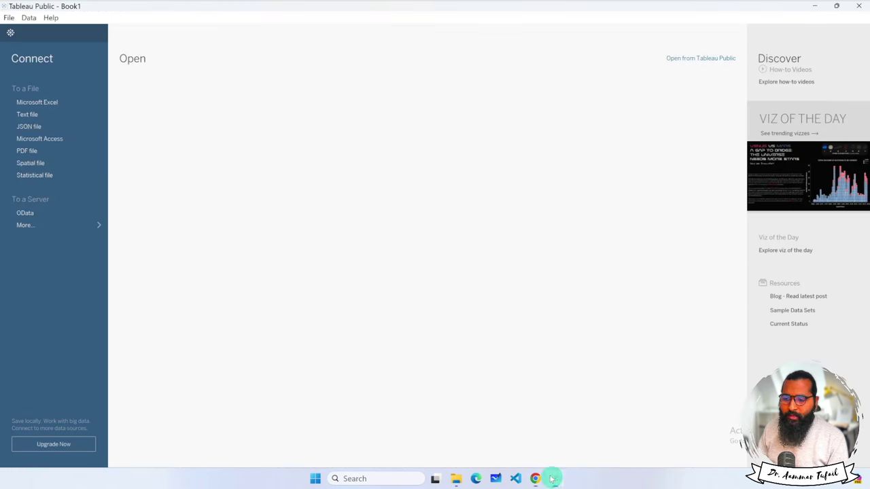
left_click(51, 18)
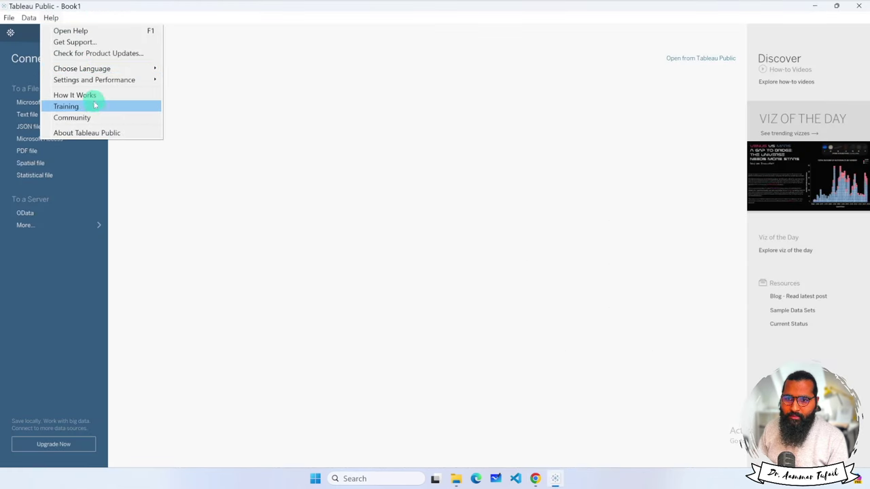
Show the About Tableau dialog to confirm version 2024.1.0 Public Edition.
left_click(129, 134)
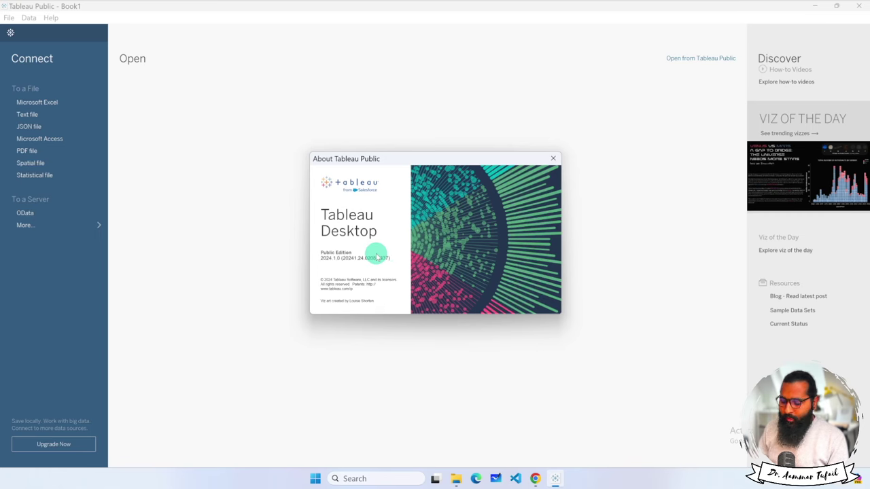
scroll(378, 258, "up", 10, "ctrl+alt")
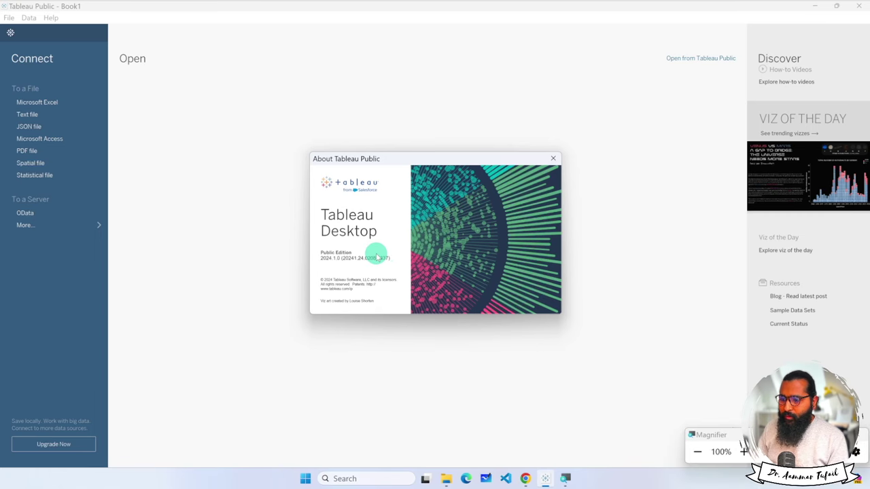
scroll(377, 262, "up", 5, "ctrl+alt")
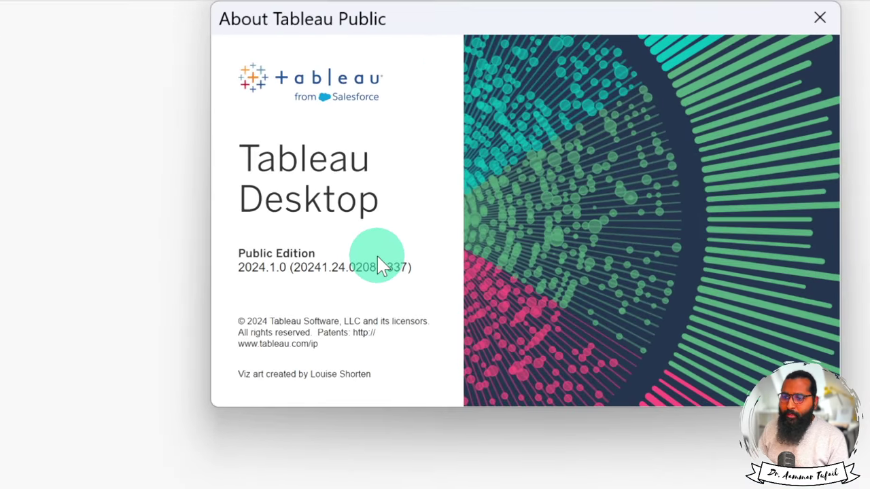
scroll(381, 265, "down", 10, "ctrl+alt")
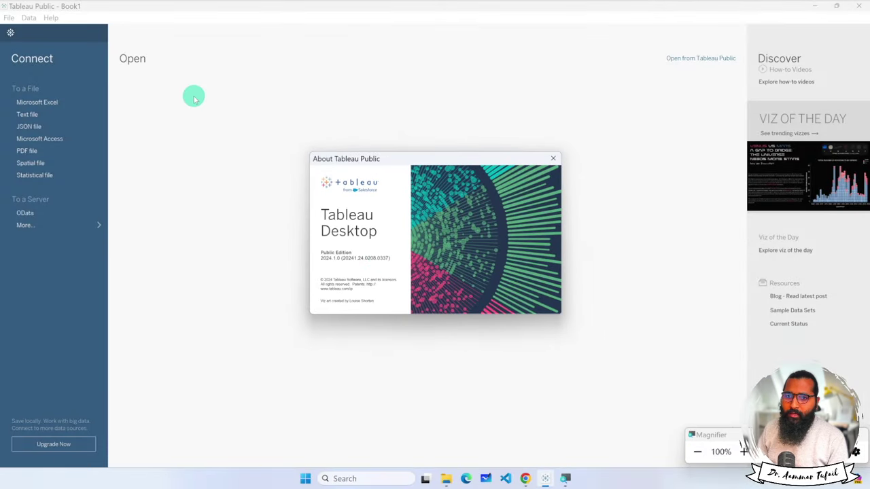
Dismiss the Windows Start menu and close the About Tableau dialog.
key("super")
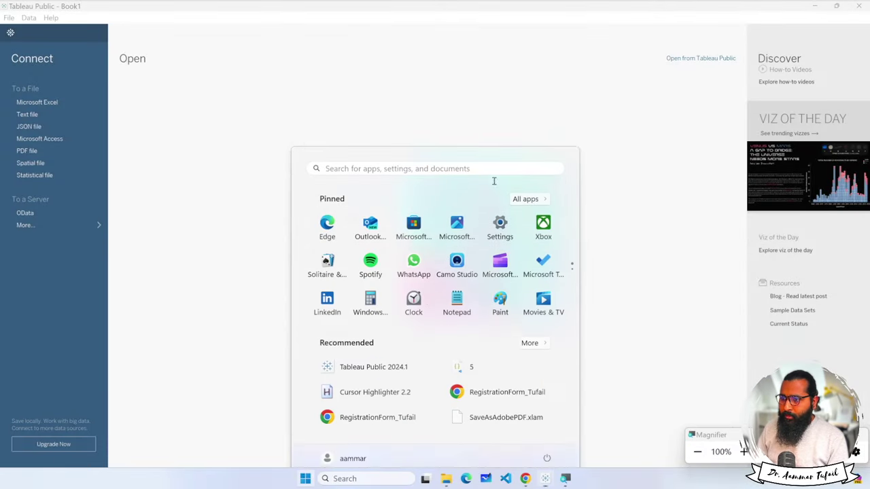
left_click(593, 130)
left_click(552, 159)
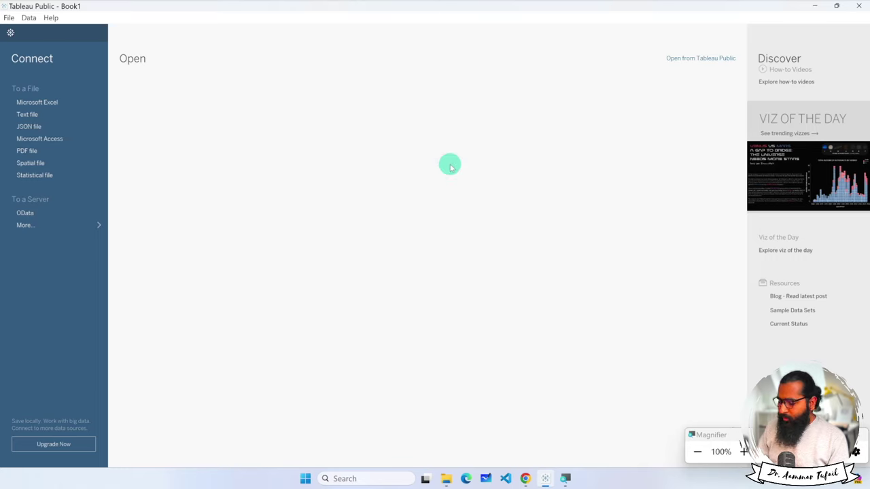
scroll(449, 166, "up", 1, "ctrl+alt")
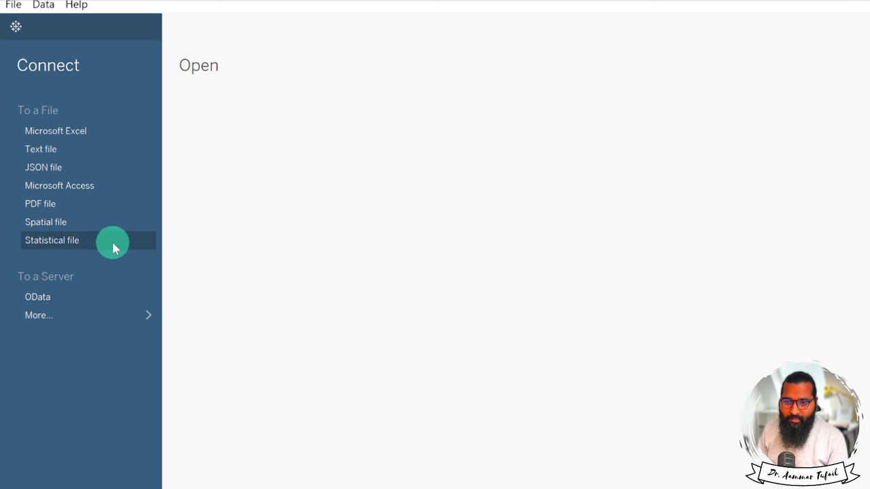
left_click(150, 316)
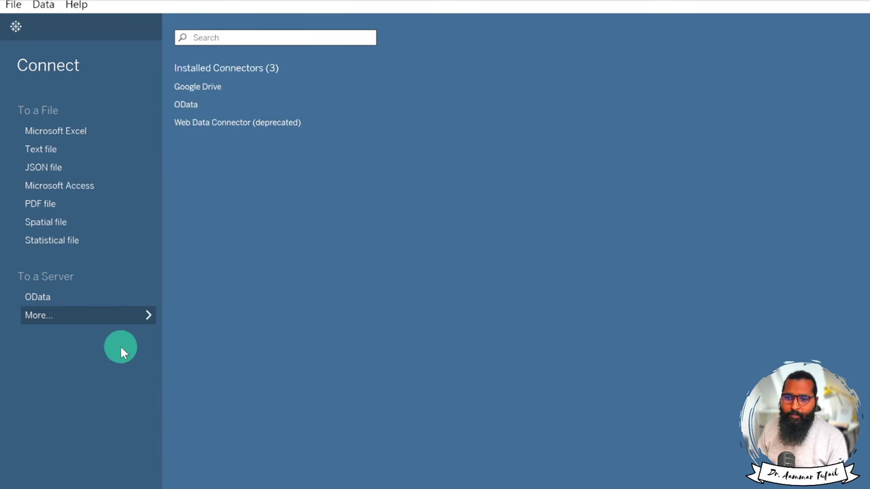
left_click(142, 315)
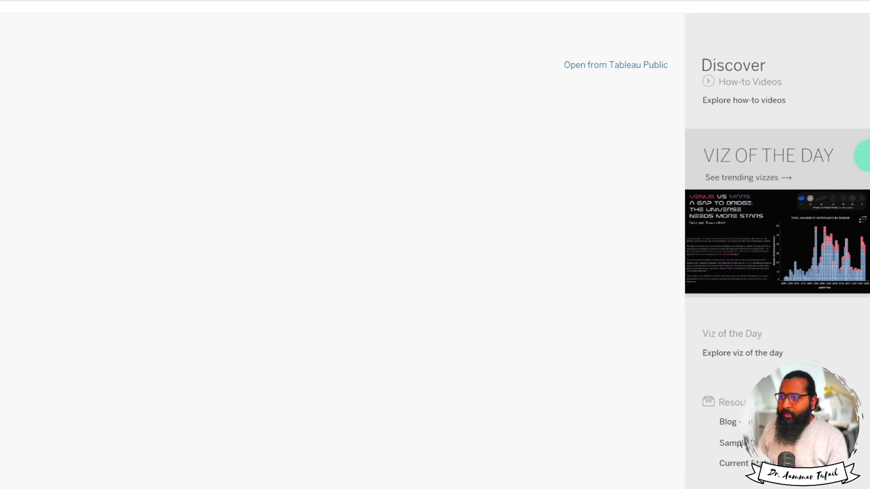
left_click(592, 67)
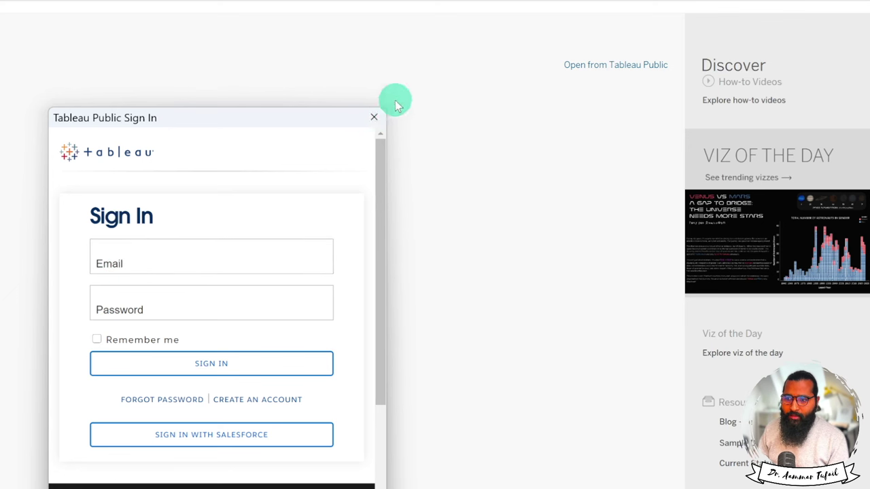
left_click(373, 116)
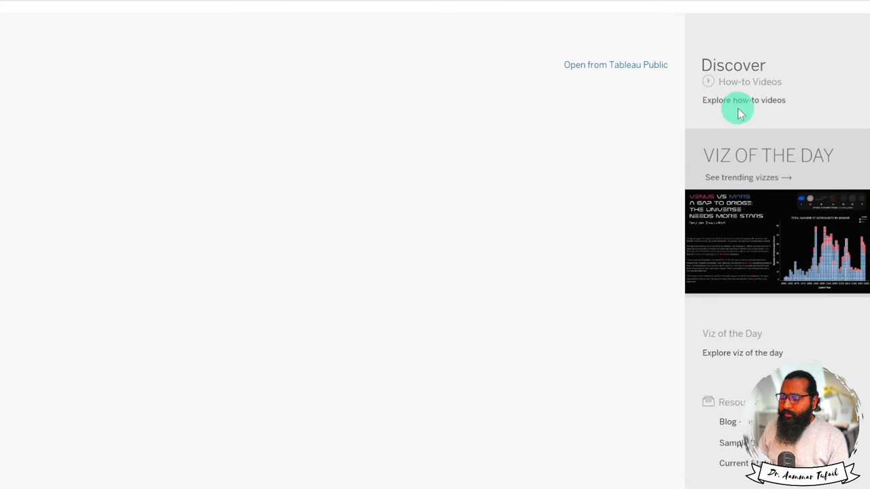
Open the Stellar Love Viz of the Day in the browser and dismiss its warning banner.
left_click(769, 259)
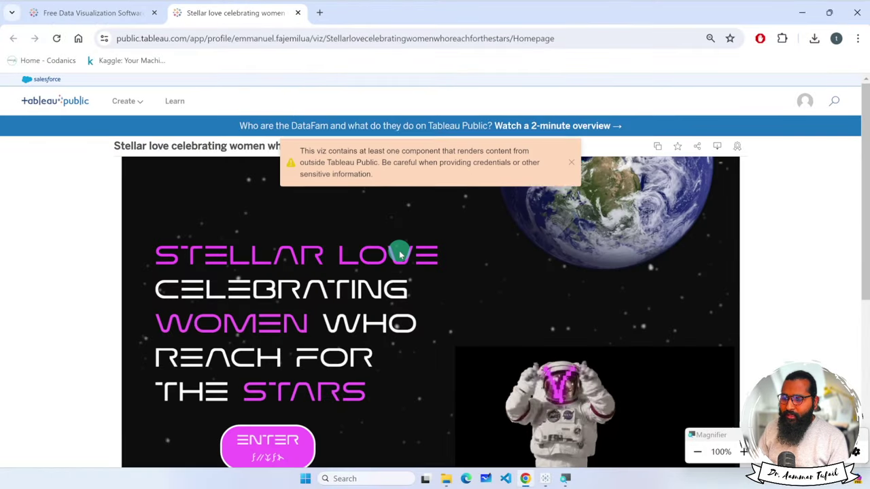
scroll(117, 248, "down", 2)
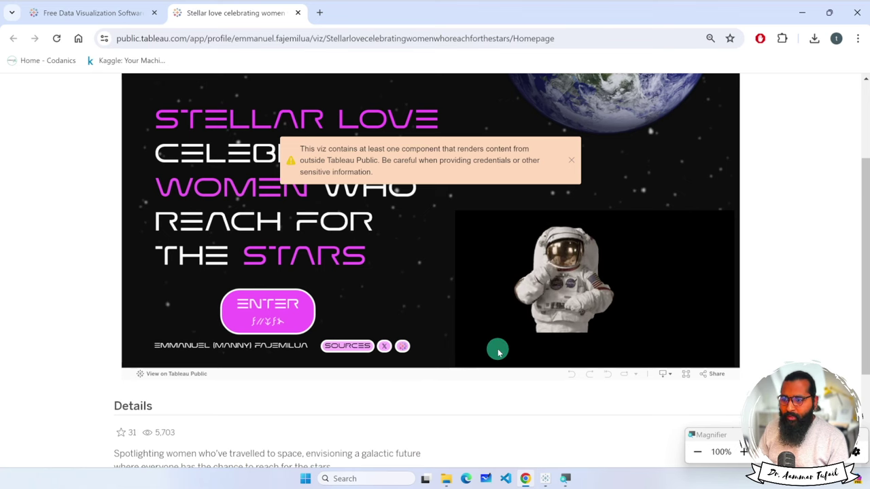
left_click(571, 159)
left_click(545, 479)
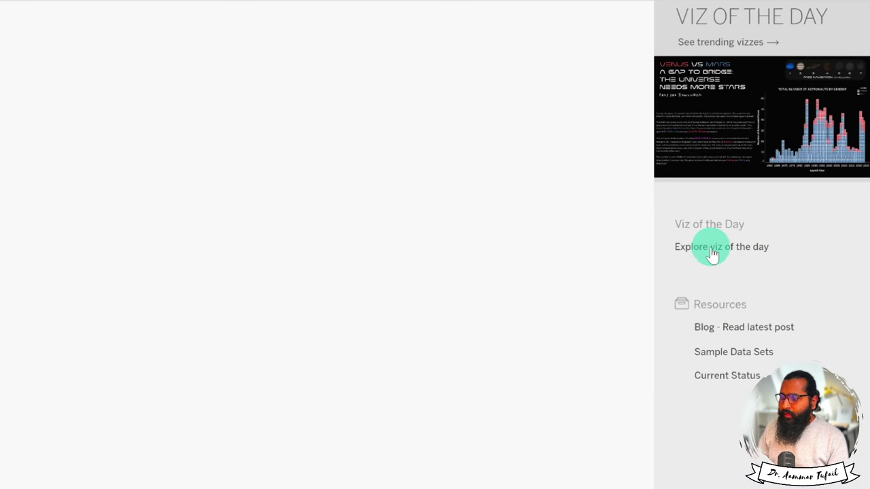
Open the Sample Data Sets page in Chrome, then return to the Tableau start page.
left_click(734, 353)
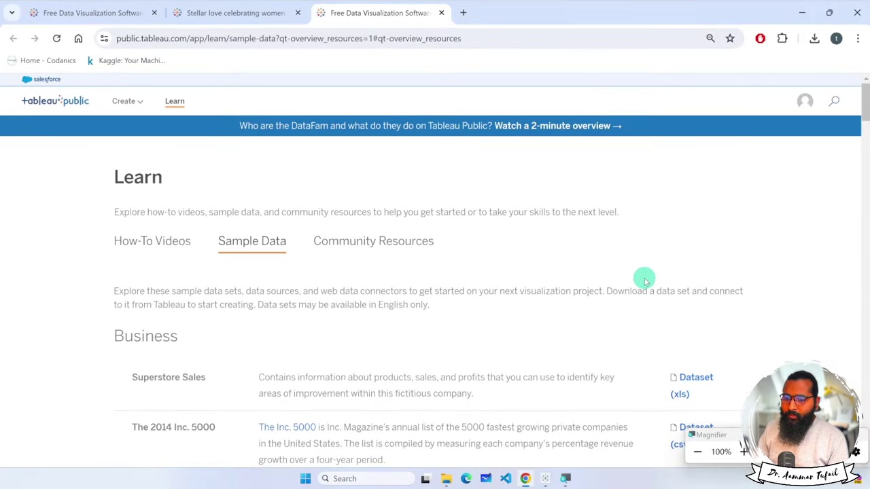
scroll(515, 271, "down", 3)
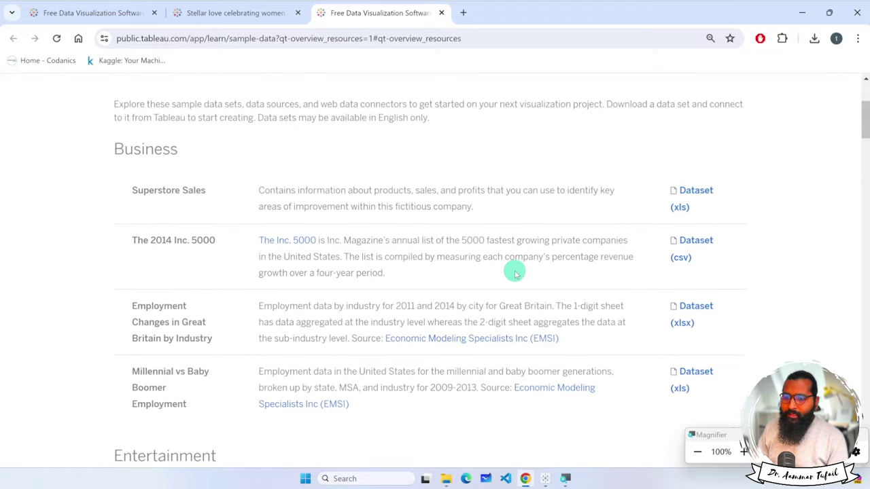
scroll(514, 273, "down", 3)
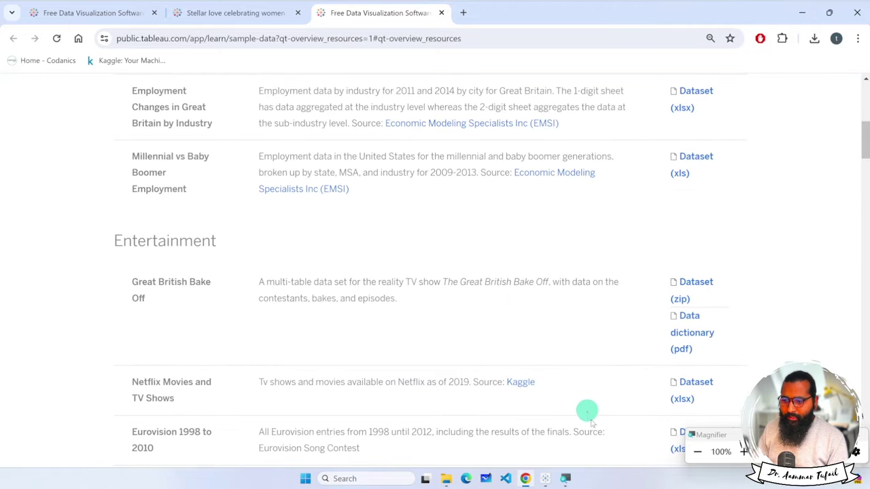
left_click(545, 480)
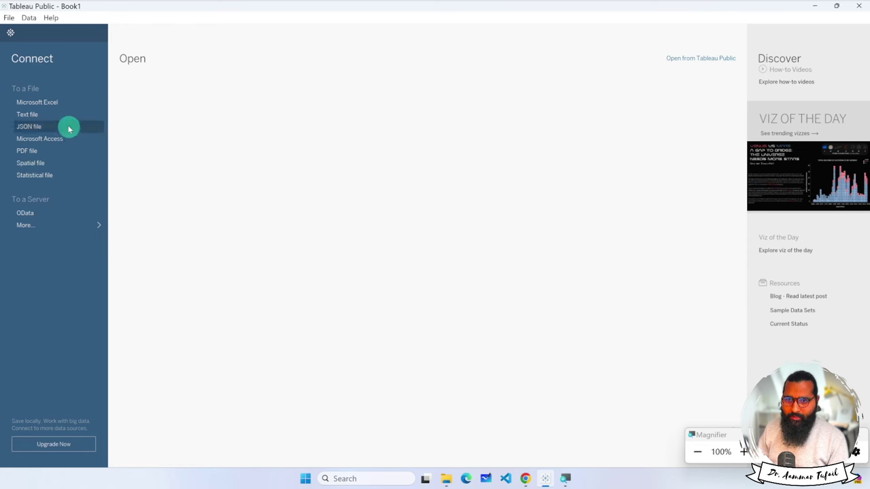
Open IPEDS_data.xlsx from the Datasources folder as a Microsoft Excel data source.
left_click(41, 104)
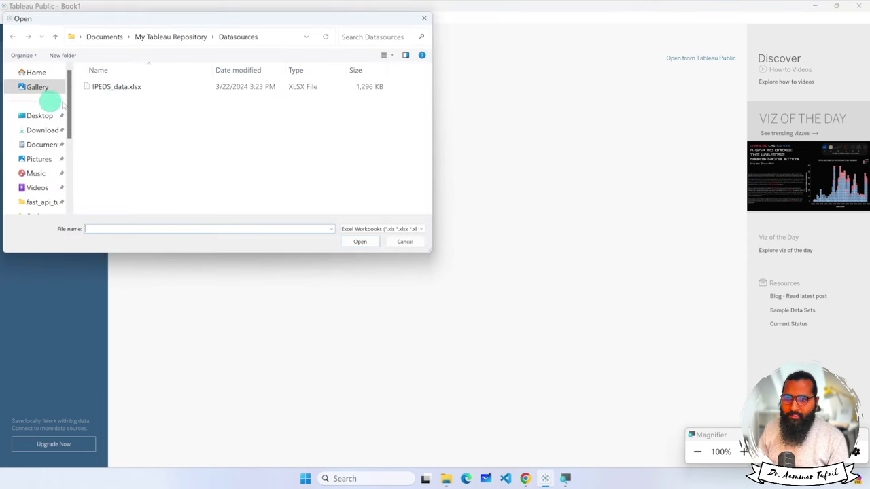
left_click(116, 87)
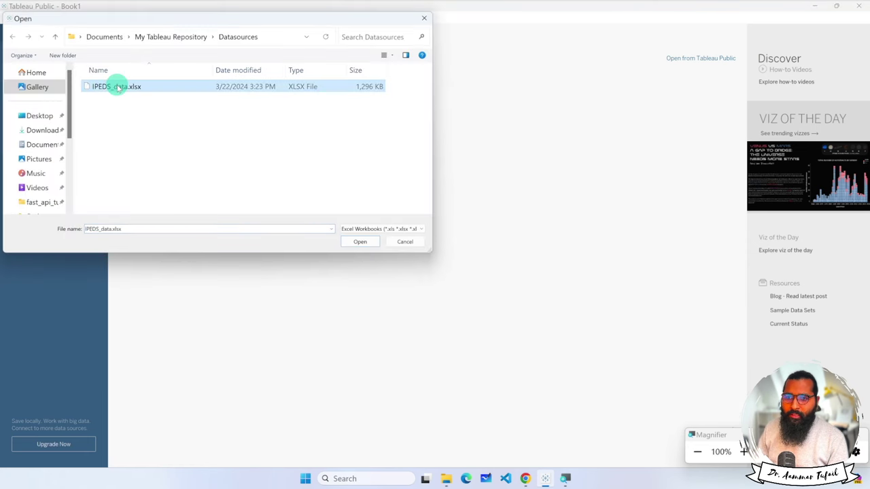
left_click(361, 243)
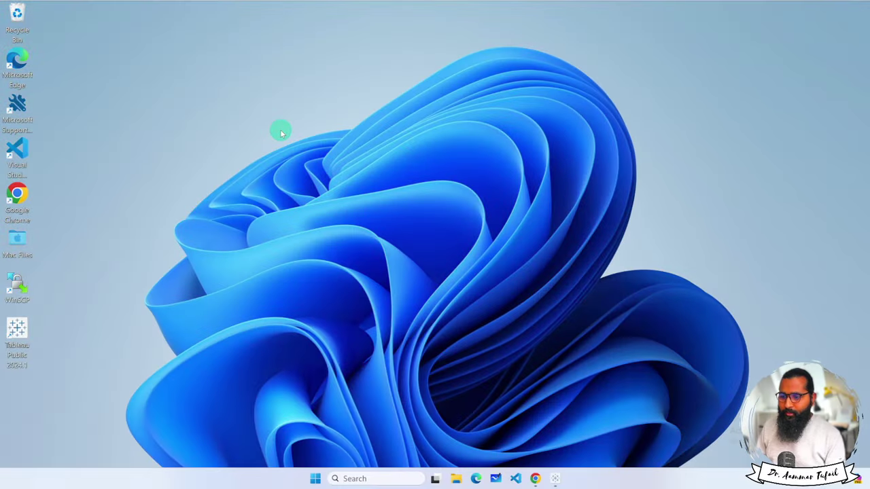
In the browser, go to Tableau Public's Learn section and scroll through the sample data sets.
left_click(537, 480)
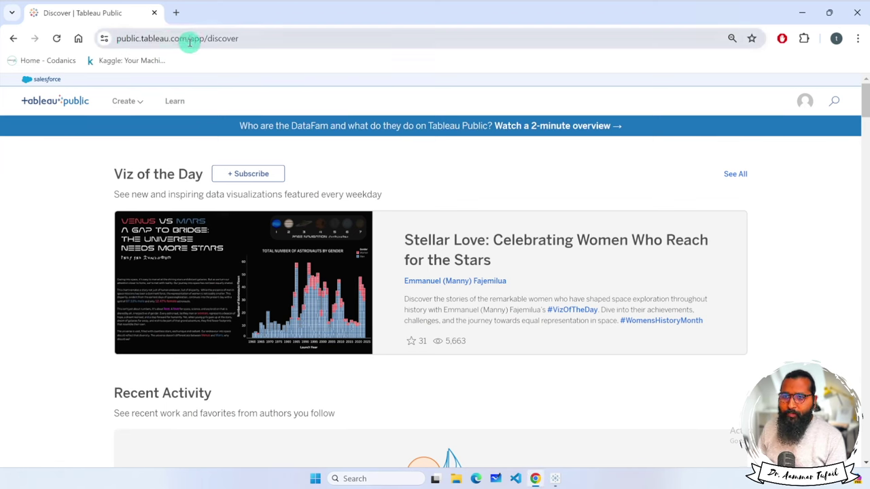
left_click(174, 101)
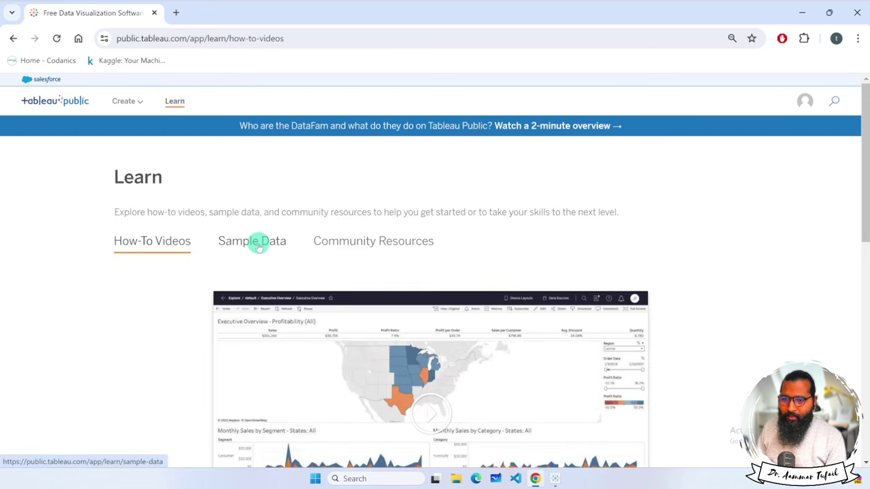
left_click(257, 242)
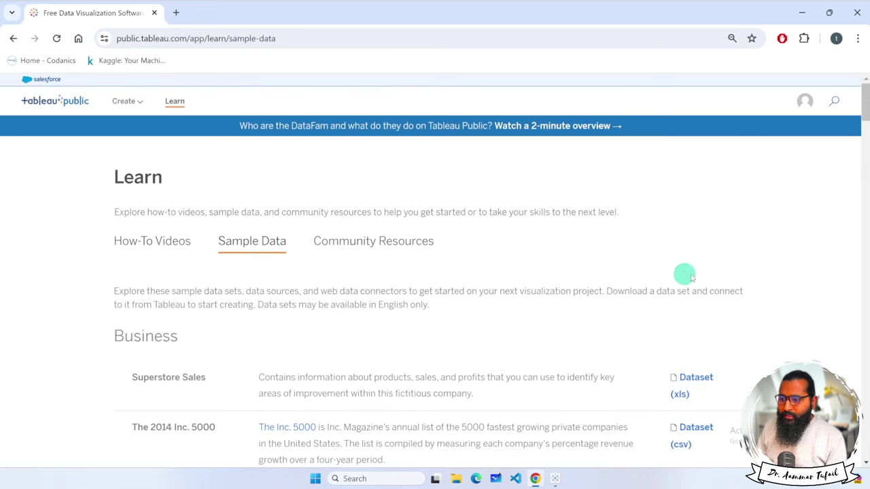
scroll(700, 274, "down", 2)
scroll(711, 273, "down", 3)
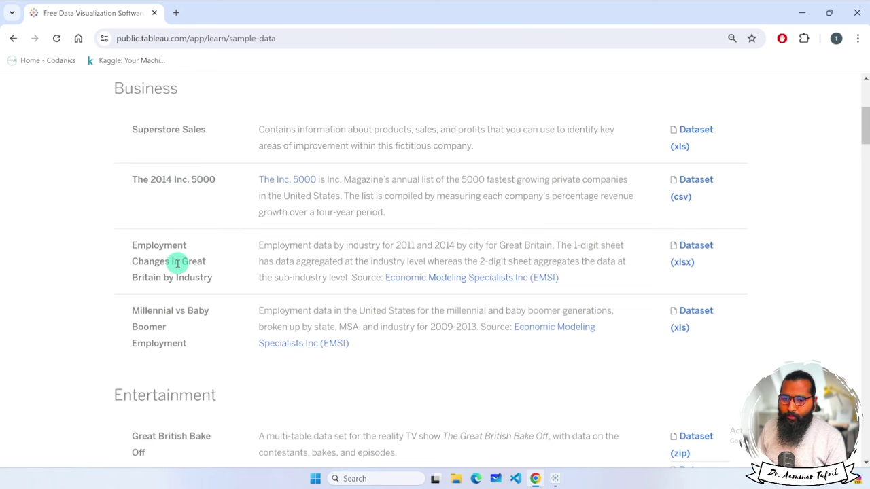
scroll(175, 262, "down", 1)
scroll(179, 262, "down", 10)
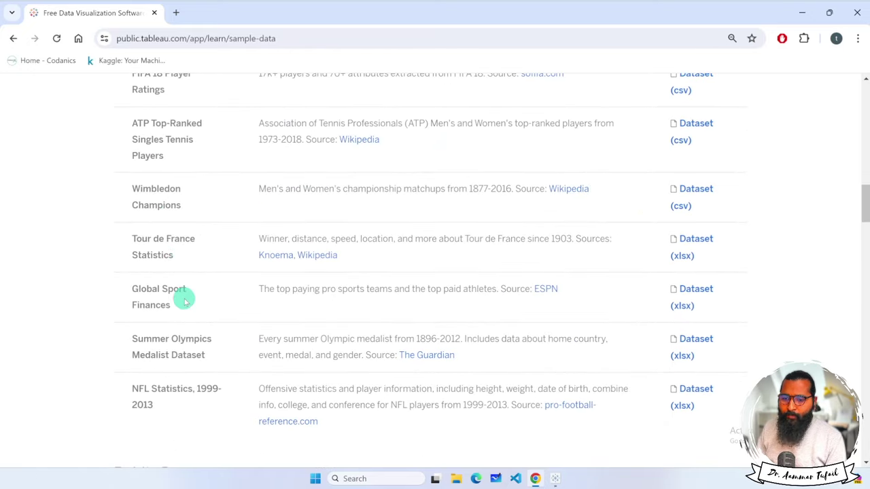
scroll(183, 299, "down", 5)
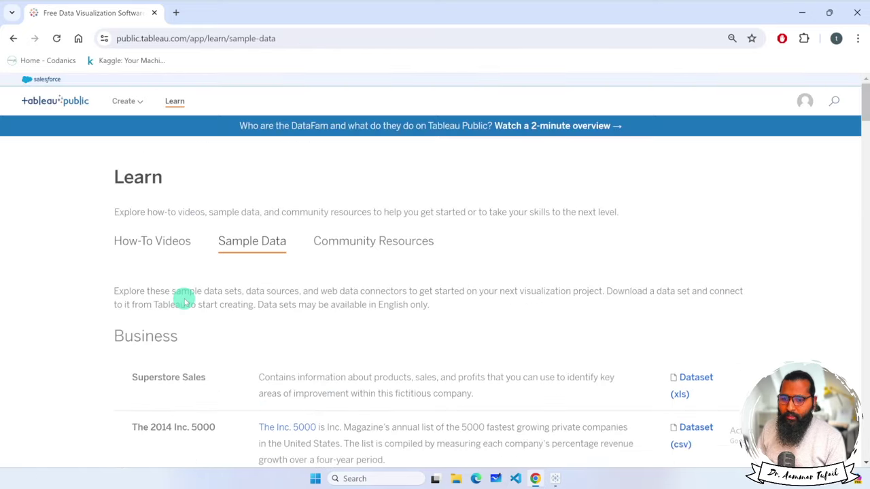
scroll(184, 299, "down", 17)
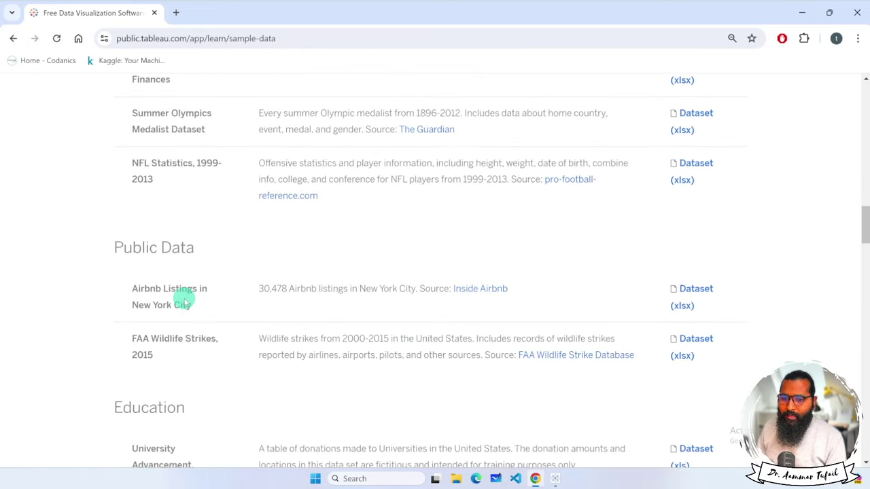
scroll(184, 300, "down", 2)
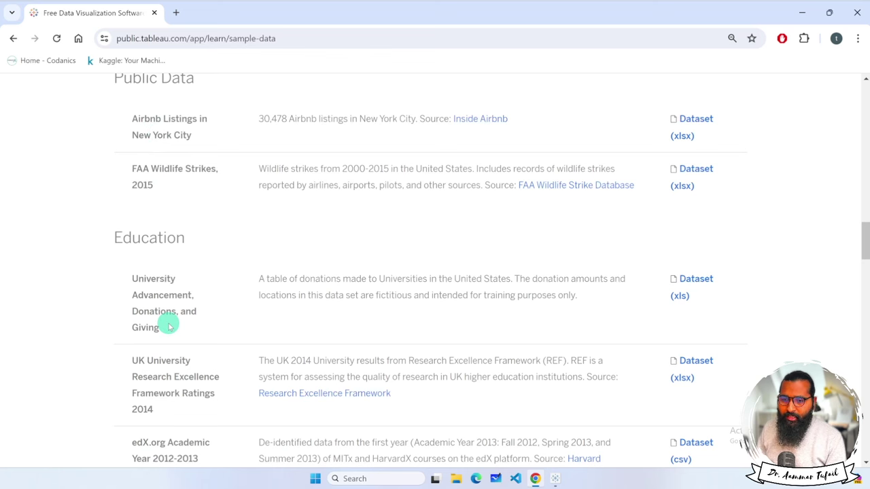
scroll(169, 326, "down", 2)
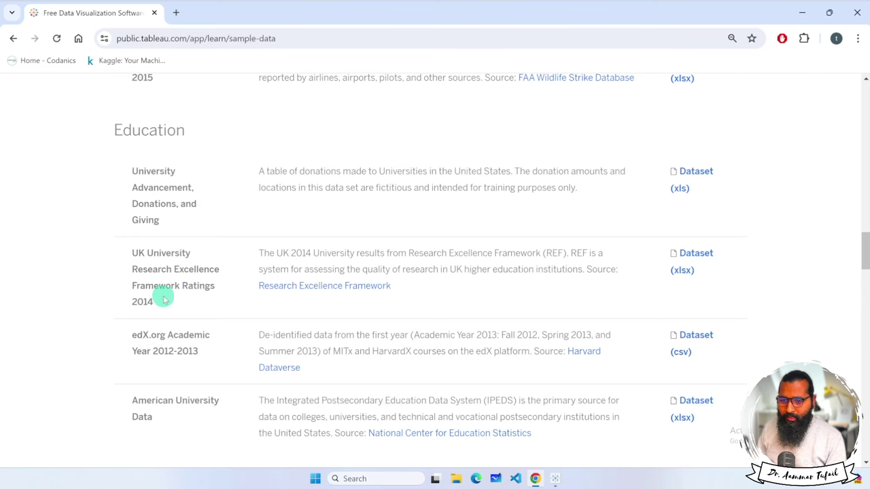
scroll(163, 299, "down", 1)
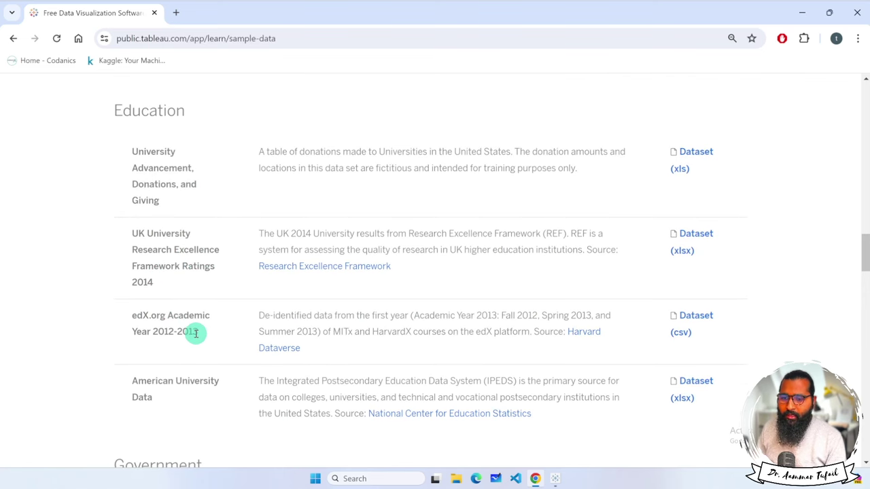
scroll(181, 334, "down", 1)
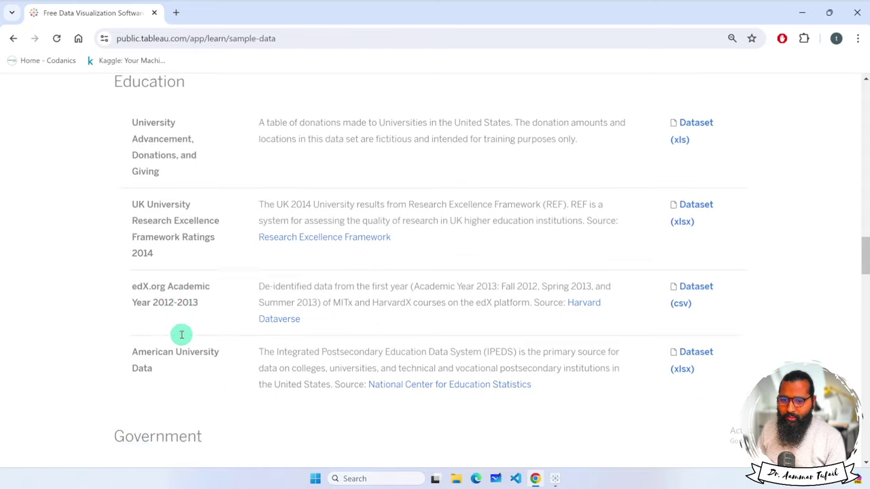
scroll(181, 335, "down", 3)
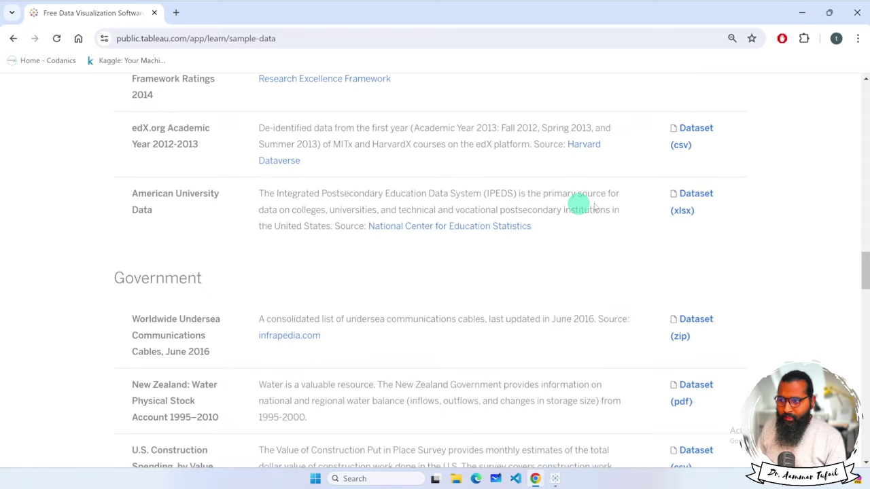
Download the American University Data IPEDS_data.xlsx (1,295 KB) and confirm it finished.
left_click(696, 197)
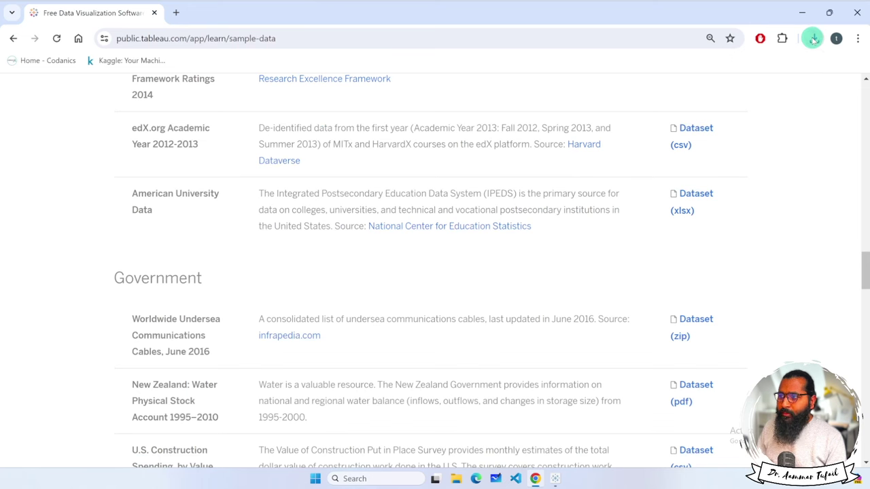
left_click(815, 38)
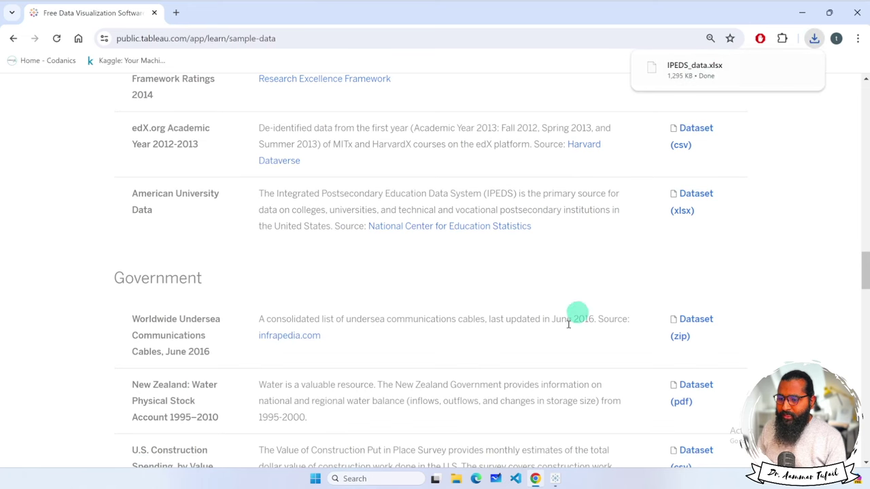
left_click(456, 479)
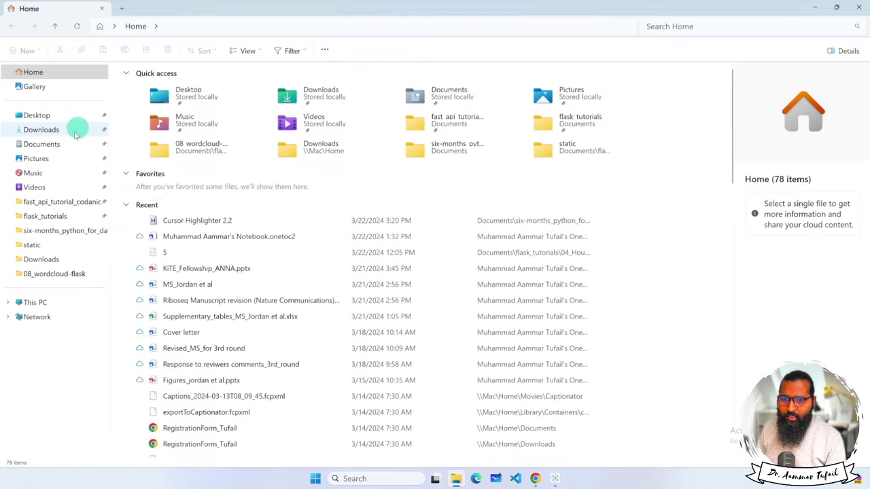
Select IPEDS_data.xlsx in Downloads, then open Documents › My Tableau Repository.
left_click(68, 129)
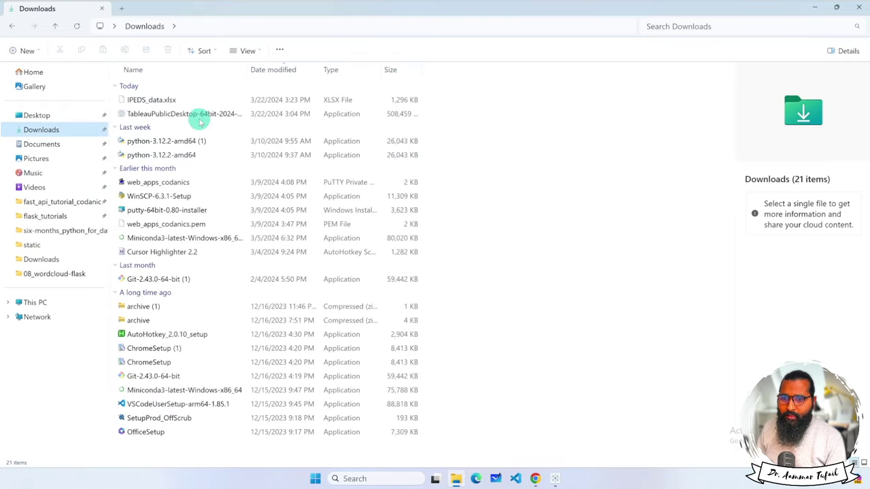
left_click(181, 100)
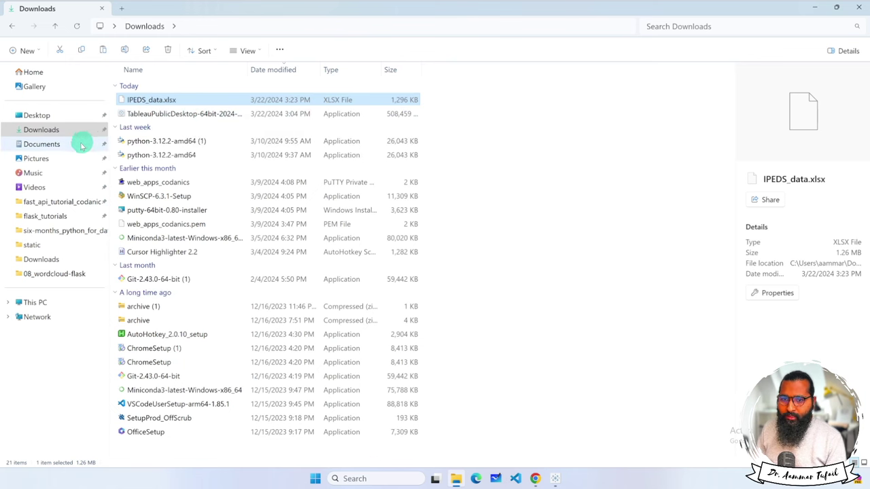
left_click(43, 144)
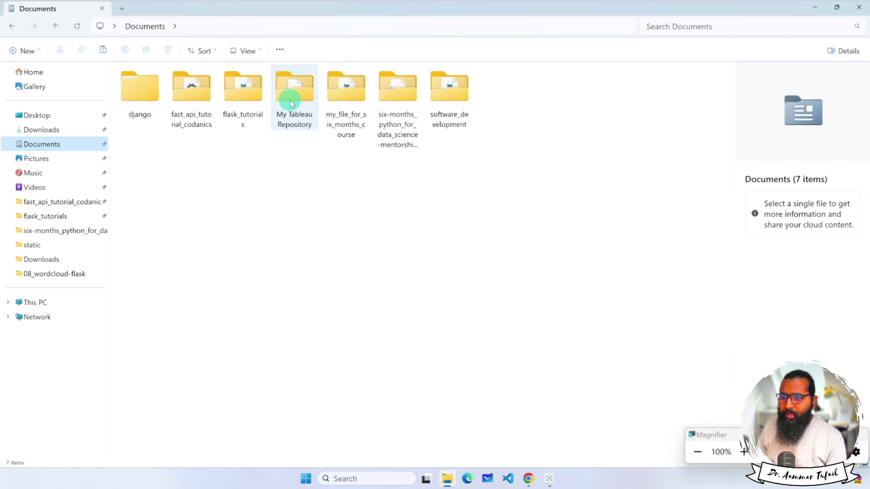
key("super+plus")
key("super+plus")
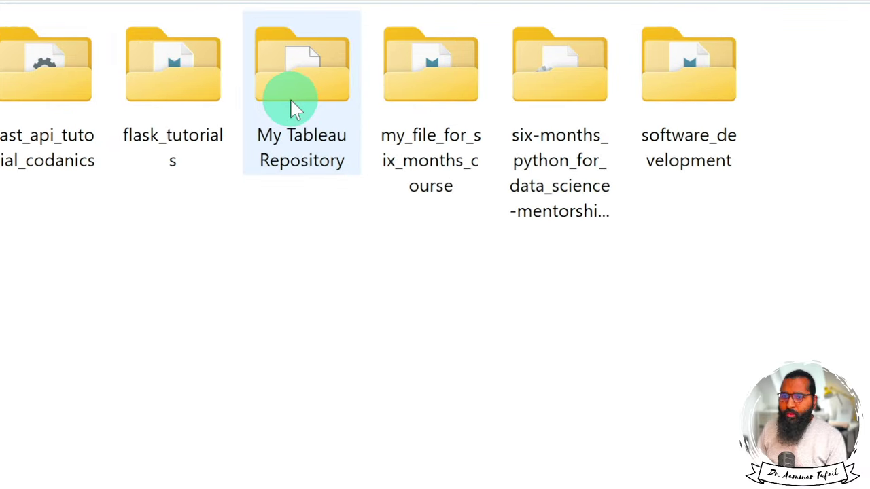
left_click(311, 72)
key("ctrl+shift+6")
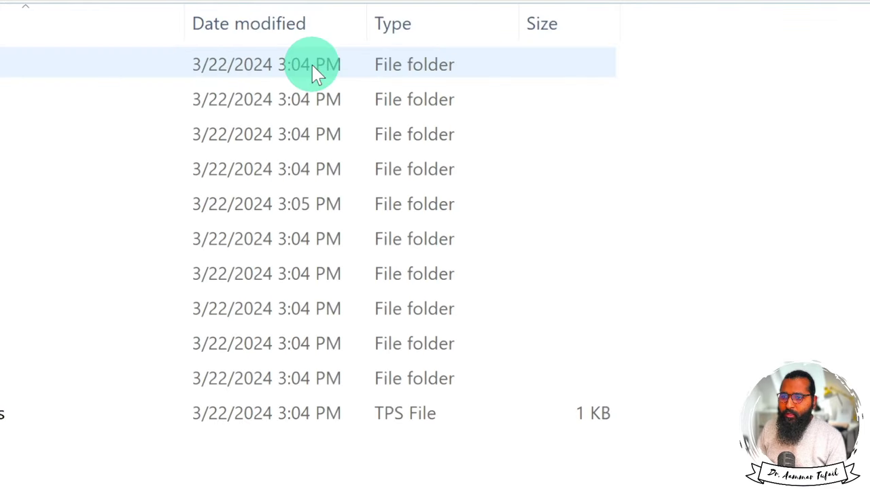
key("super+minus")
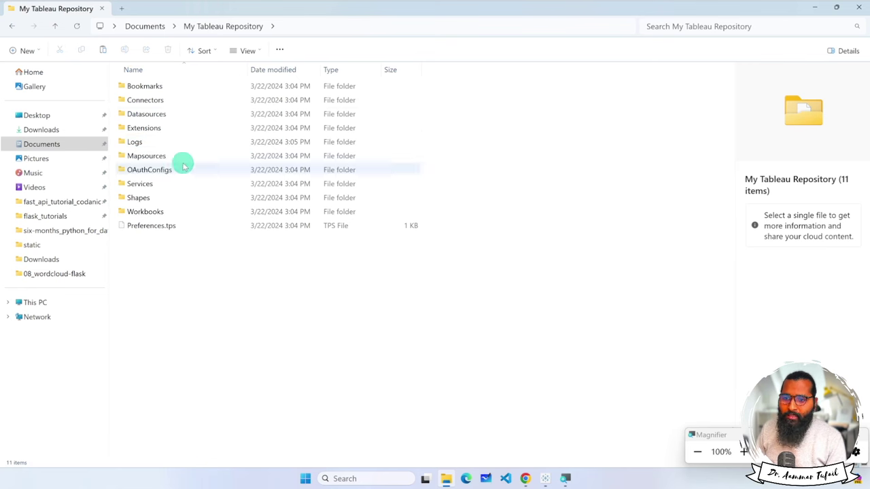
left_click(145, 27)
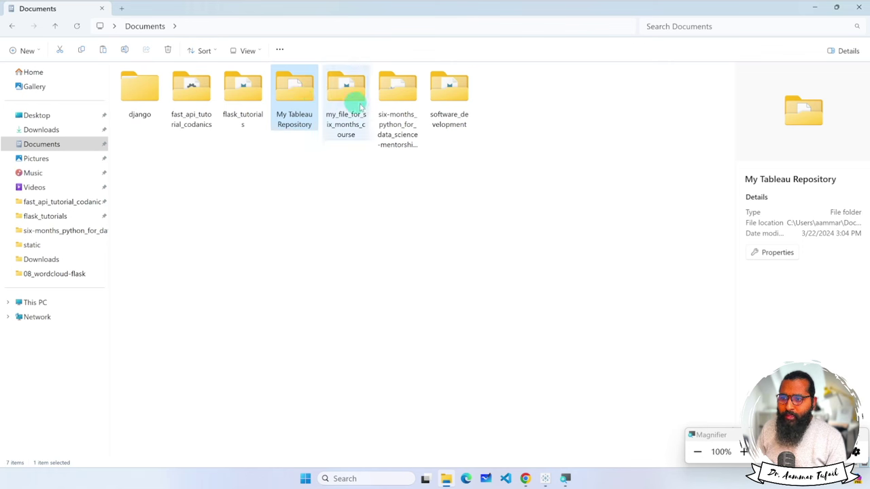
double_click(292, 86)
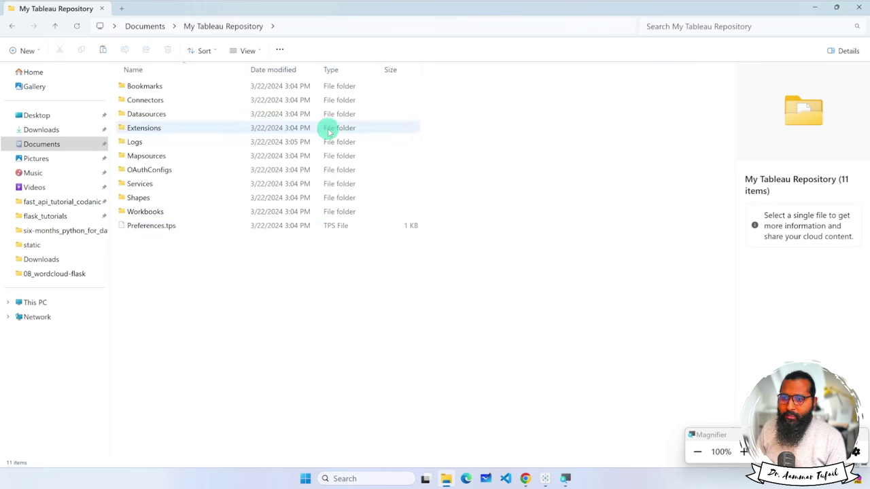
Paste IPEDS_data.xlsx into the empty Datasources folder of My Tableau Repository.
left_click(565, 478)
left_click(544, 479)
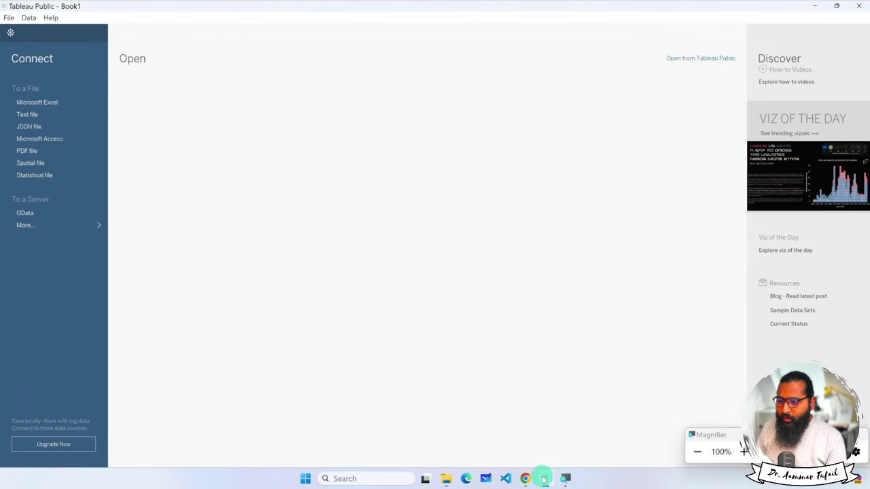
left_click(49, 105)
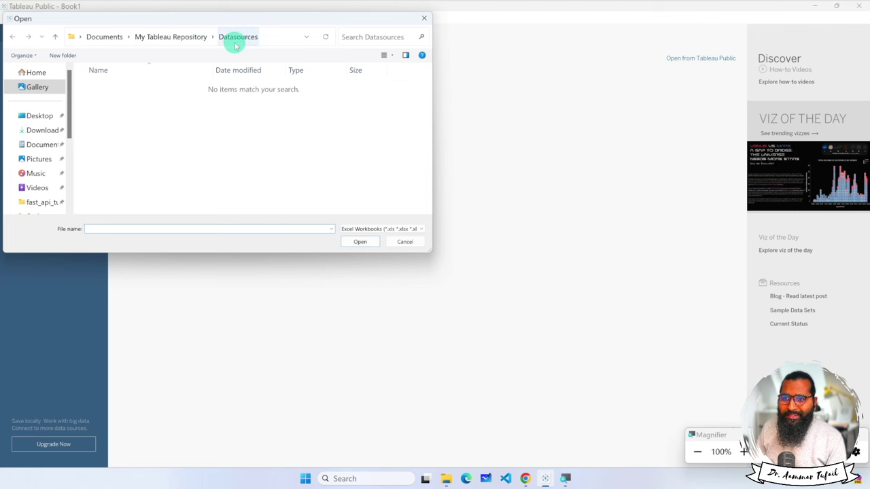
left_click(445, 479)
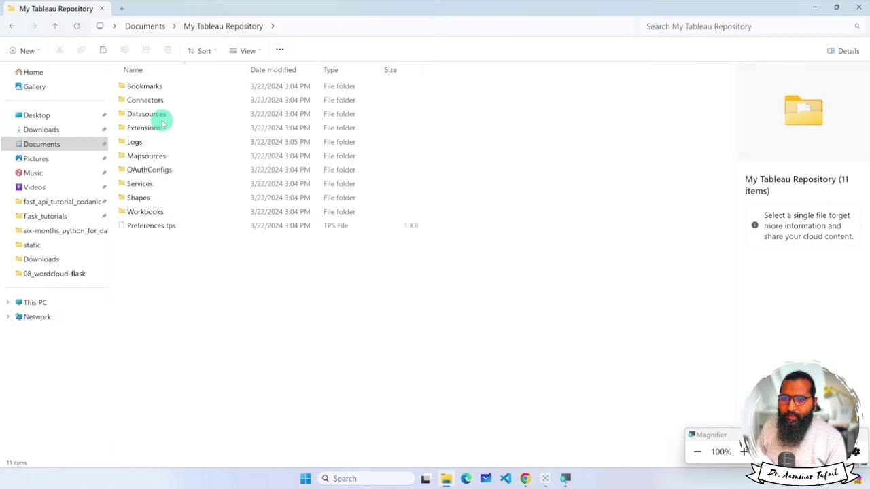
double_click(163, 117)
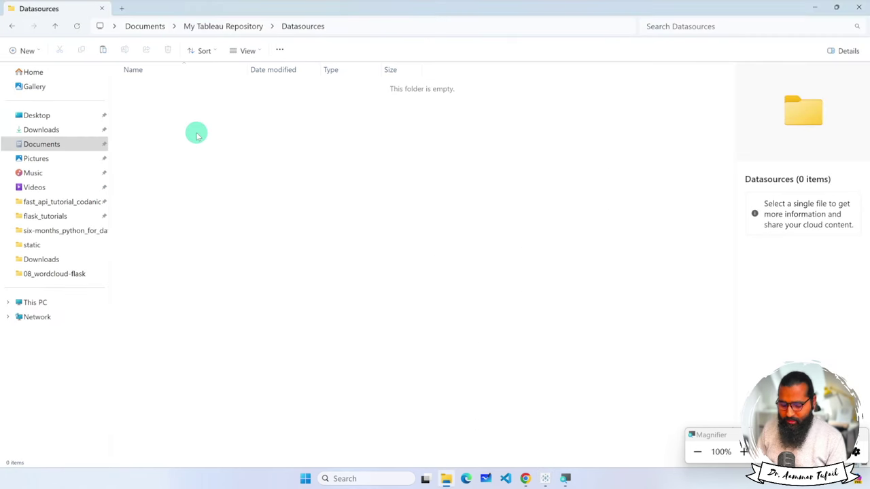
key("ctrl+v")
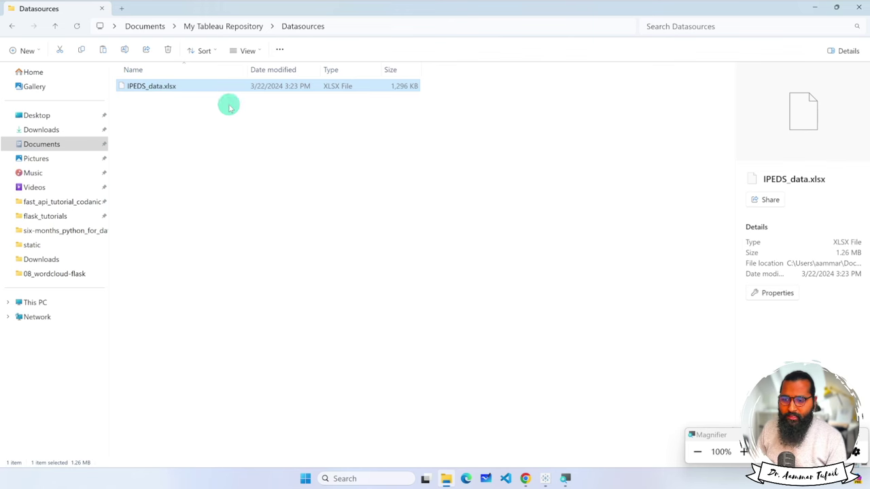
Cancel Tableau's Excel file chooser and close Tableau Public.
left_click(545, 479)
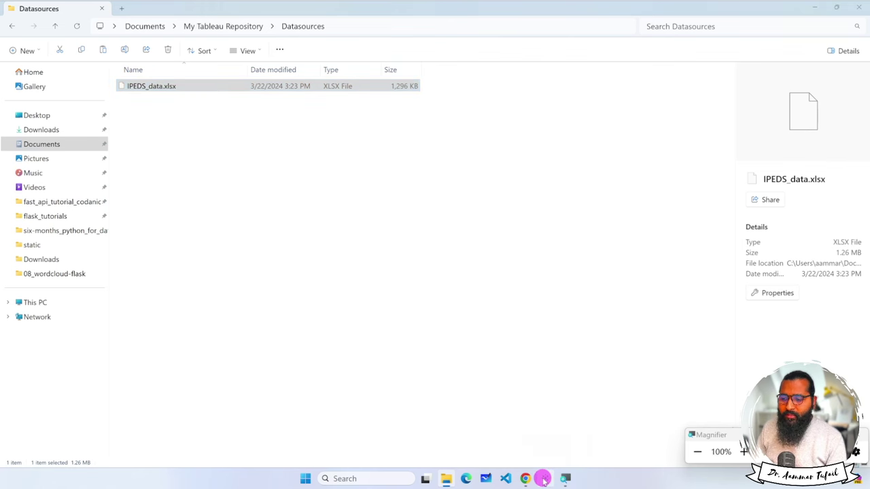
left_click(406, 242)
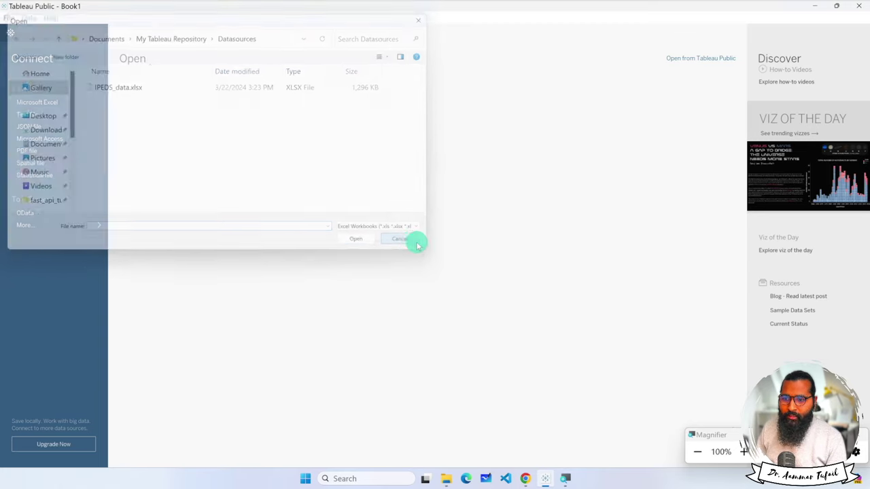
right_click(548, 469)
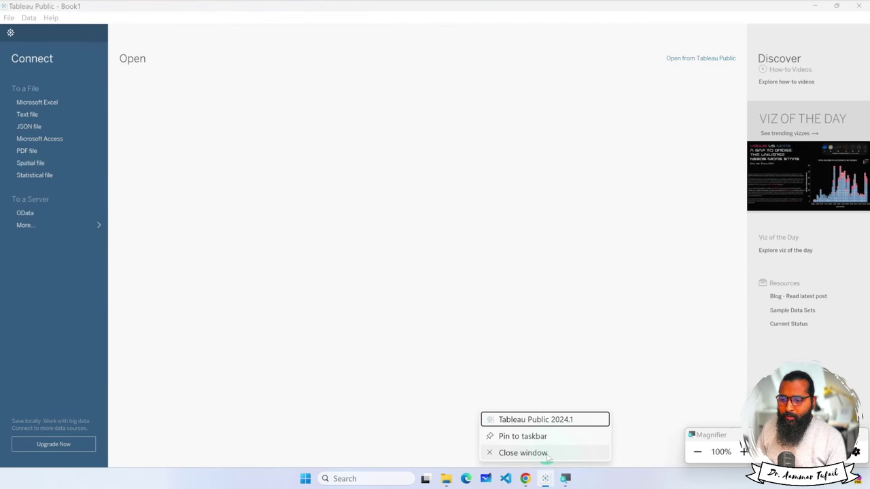
left_click(537, 452)
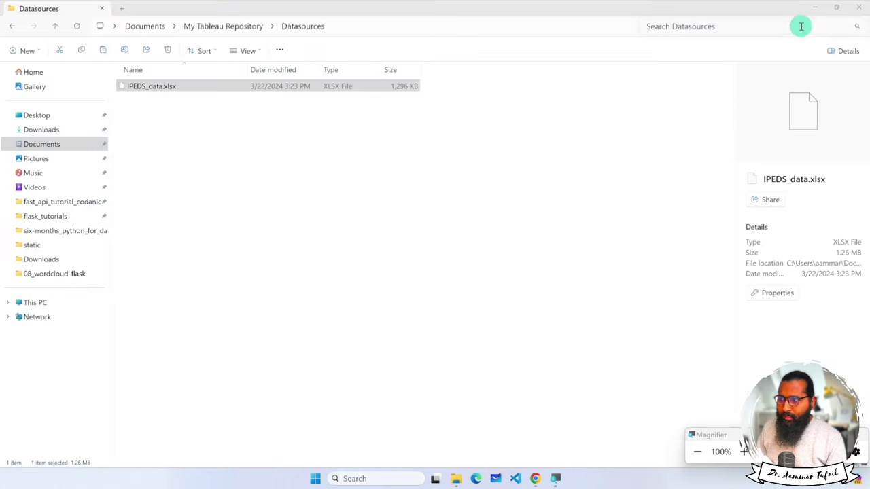
Minimize the open windows and launch Tableau Public from the desktop shortcut.
left_click(813, 7)
left_click(807, 12)
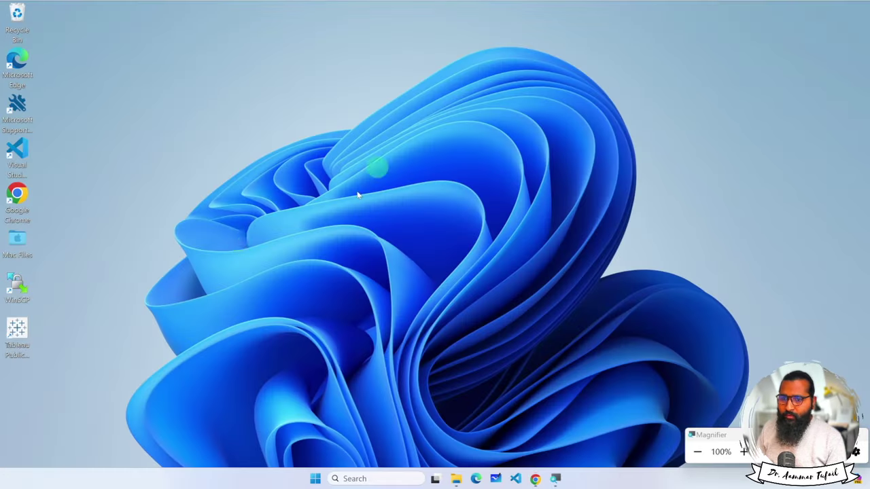
double_click(20, 334)
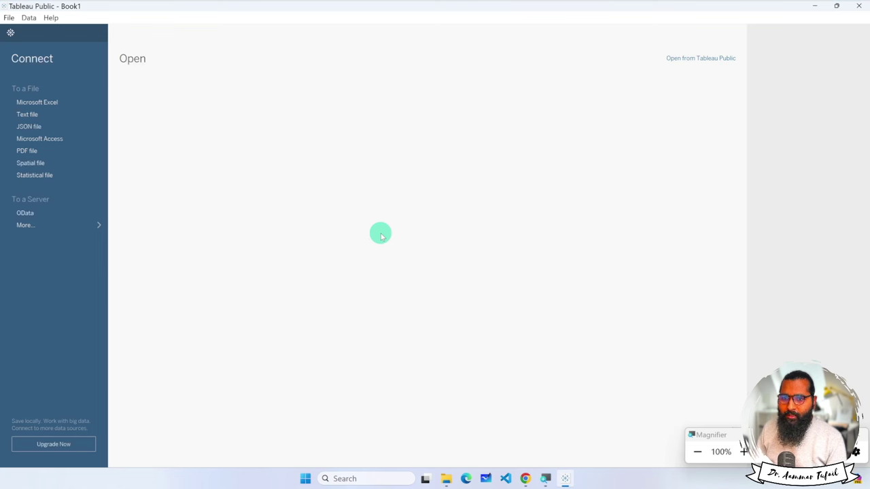
Connect IPEDS_data.xlsx from Datasources as a Microsoft Excel source.
left_click(40, 102)
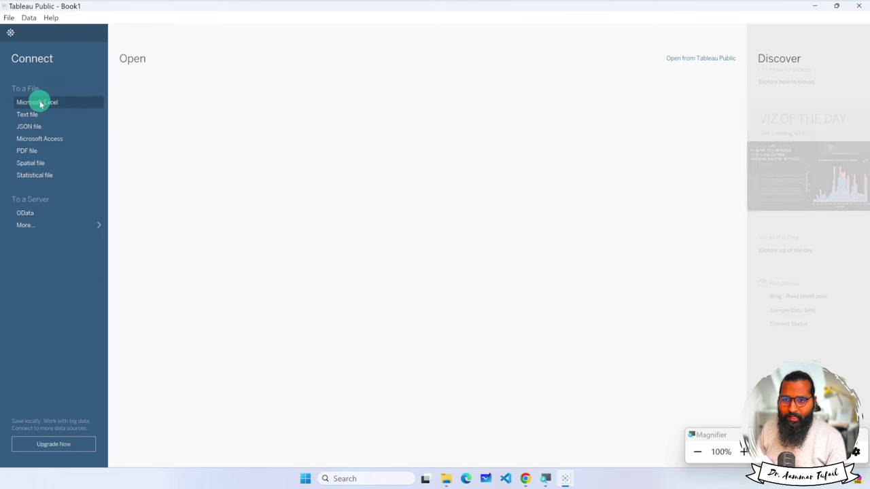
left_click(123, 89)
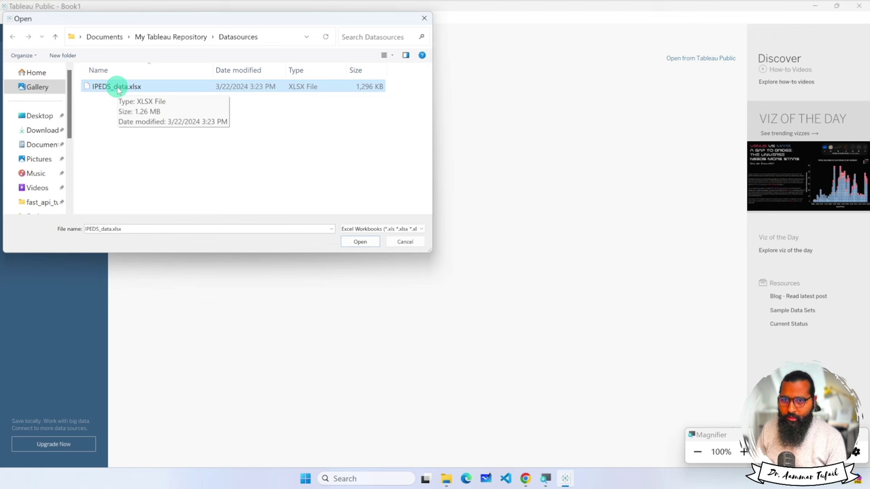
left_click(361, 241)
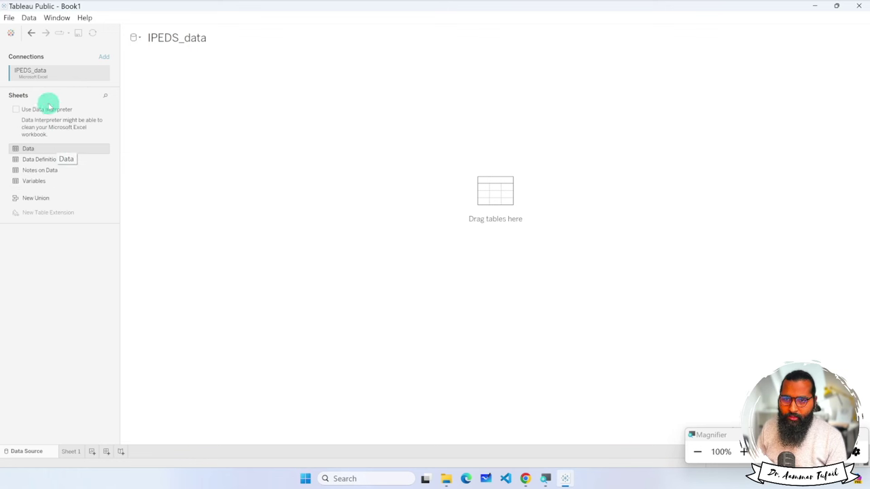
Review the IPEDS_data connection via Edit Connection, cancel, and open the blank Sheet 1.
left_click(104, 74)
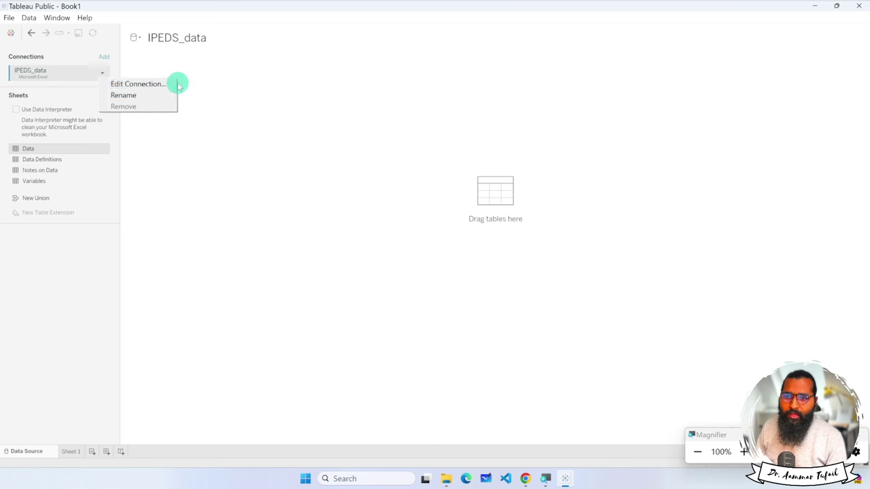
left_click(140, 84)
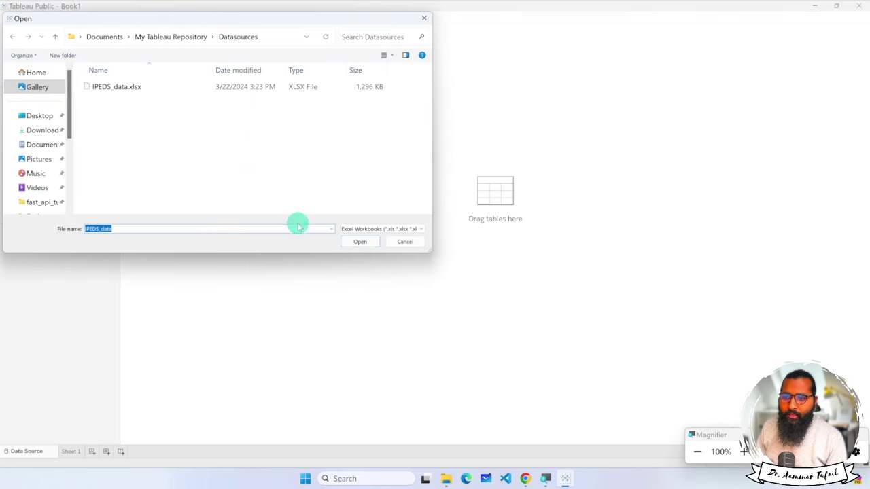
left_click(403, 241)
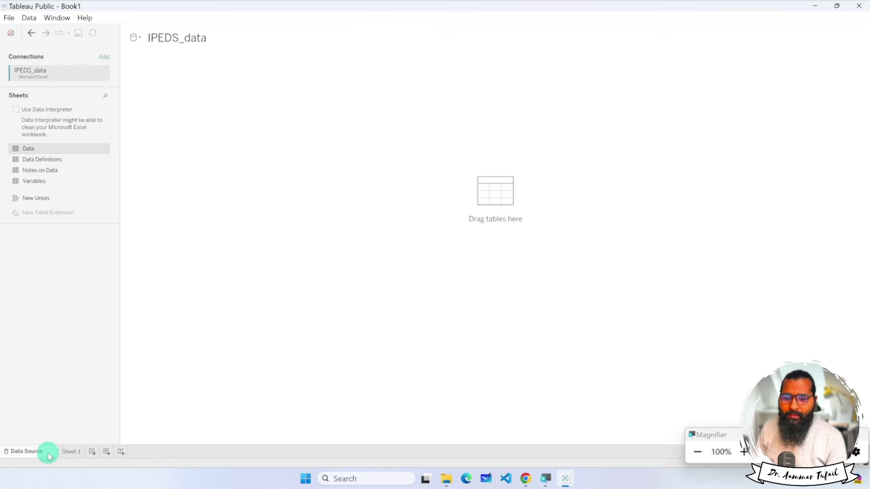
left_click(71, 452)
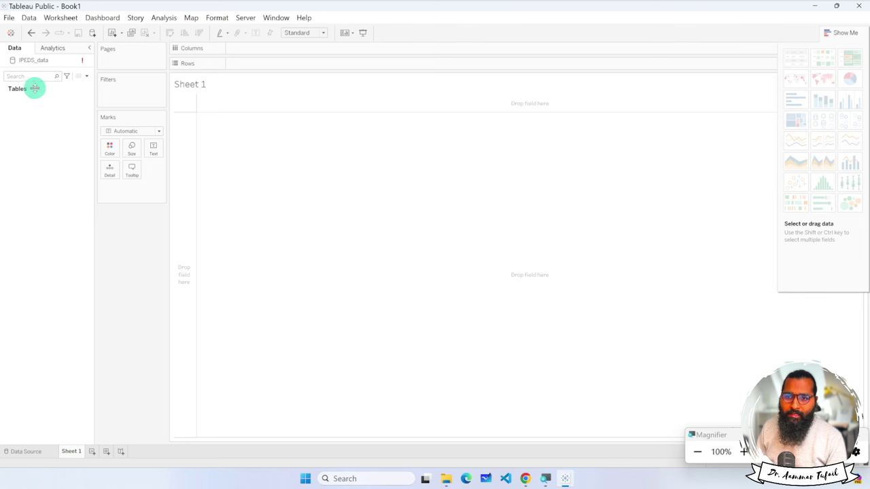
mouse_move(85, 78)
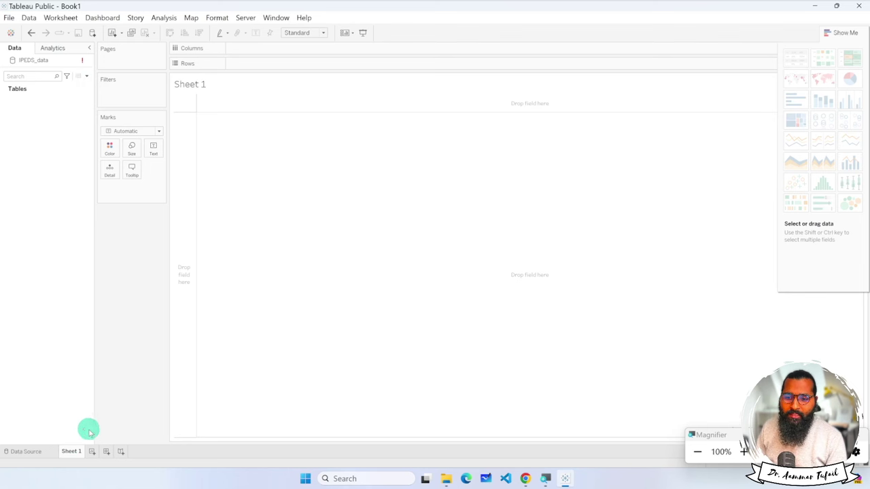
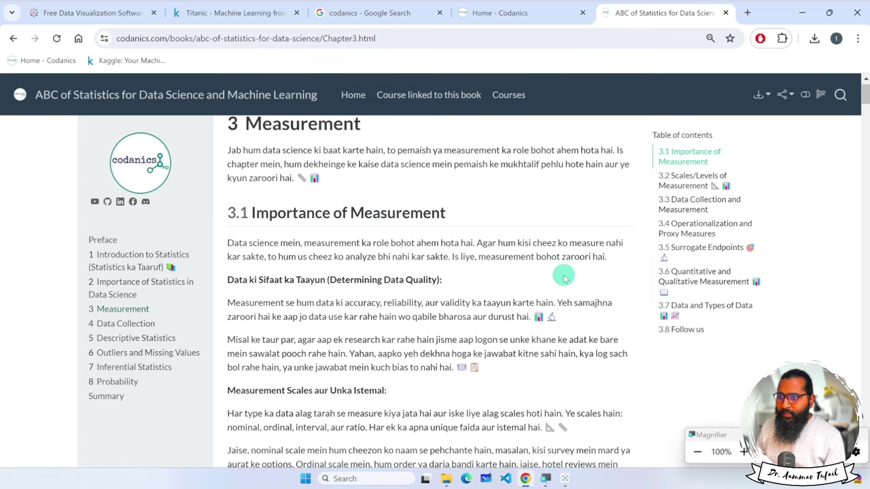
key("ctrl+plus")
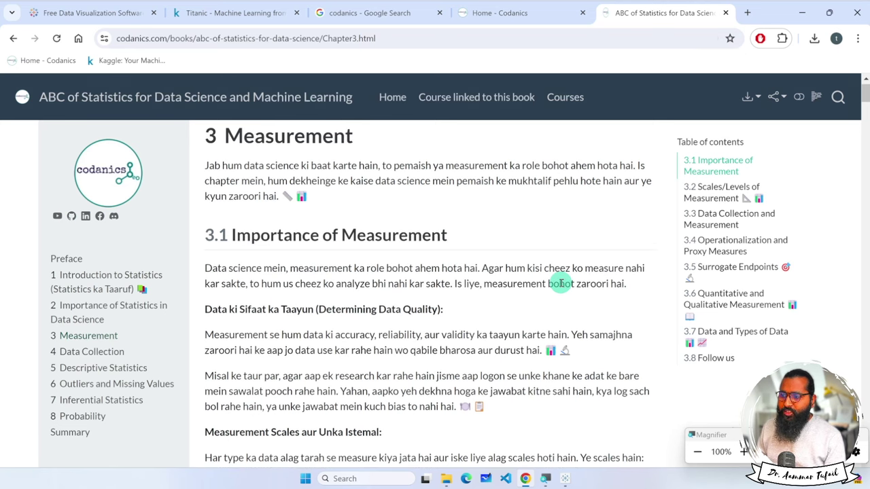
left_click(714, 193)
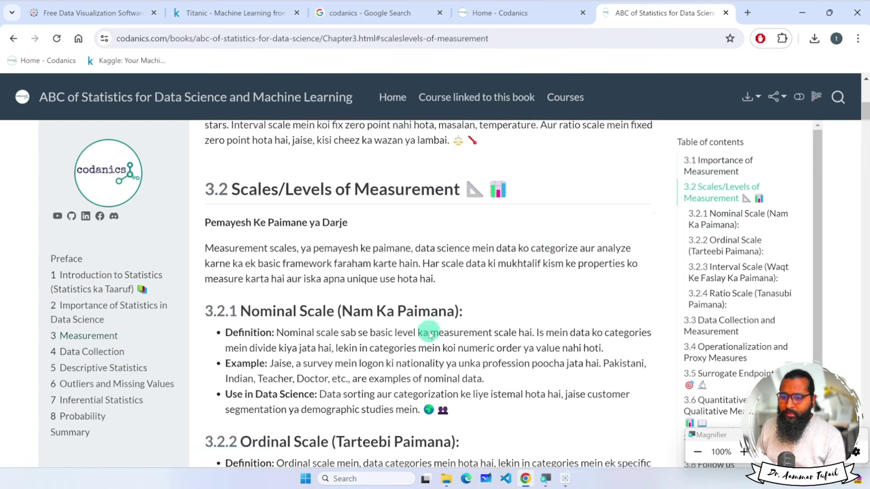
scroll(428, 333, "down", 5)
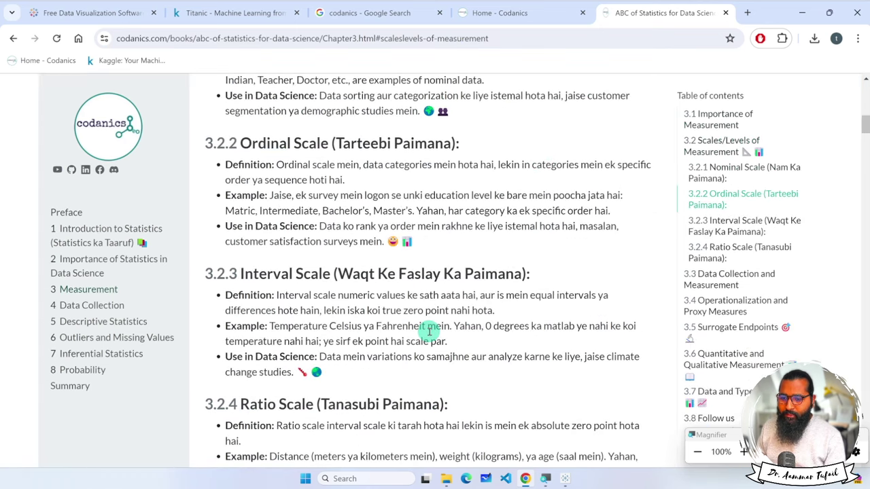
scroll(430, 329, "down", 3)
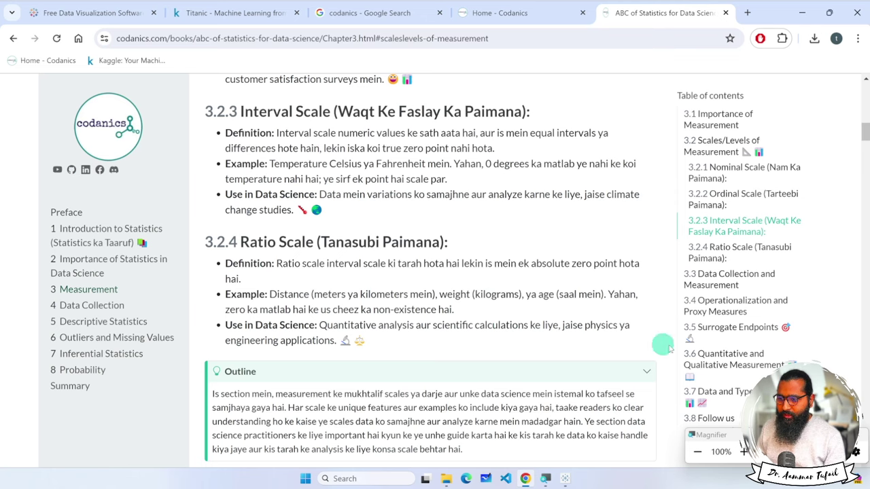
left_click(722, 360)
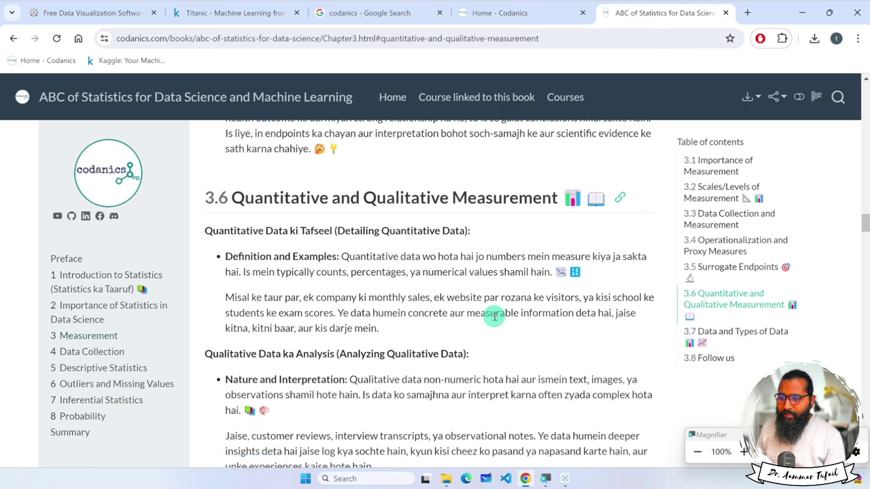
left_click(735, 331)
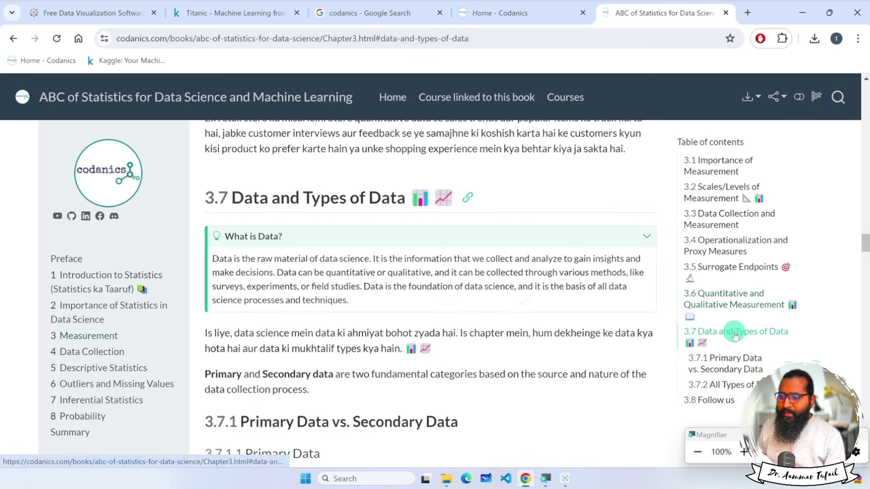
scroll(501, 308, "down", 4)
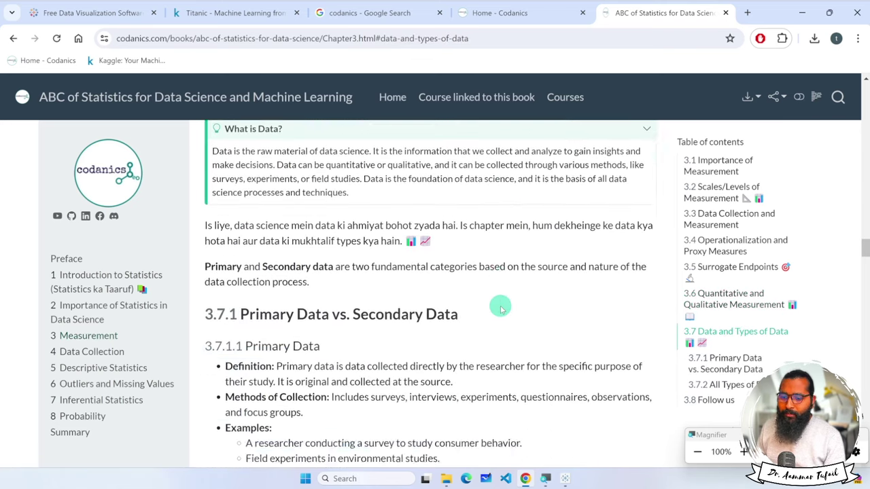
scroll(501, 307, "down", 8)
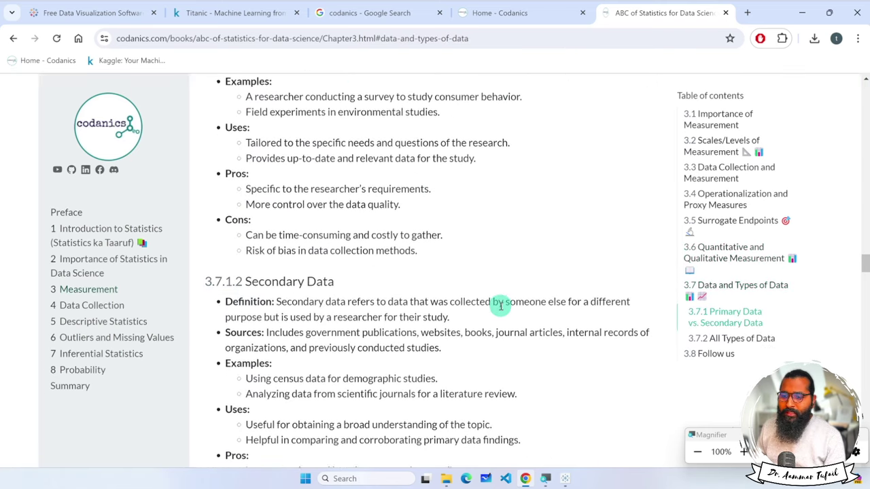
scroll(501, 306, "down", 4)
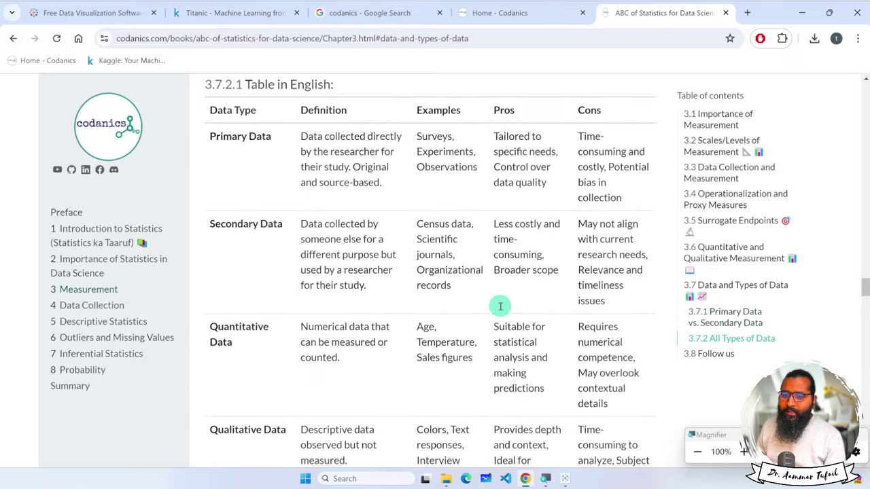
scroll(283, 285, "down", 2)
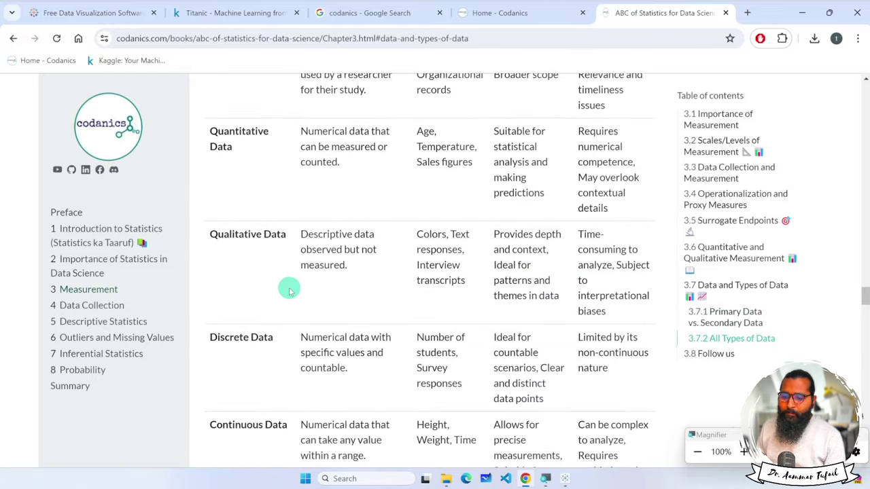
scroll(291, 294, "down", 5)
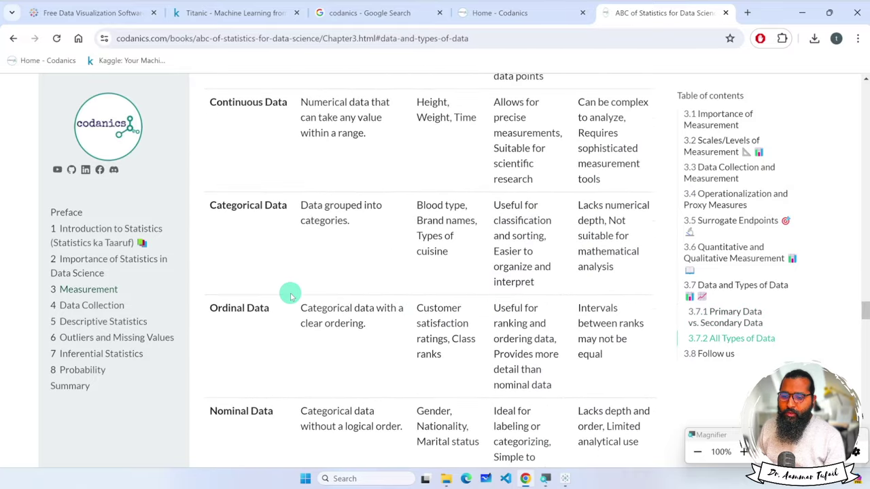
scroll(291, 295, "down", 4)
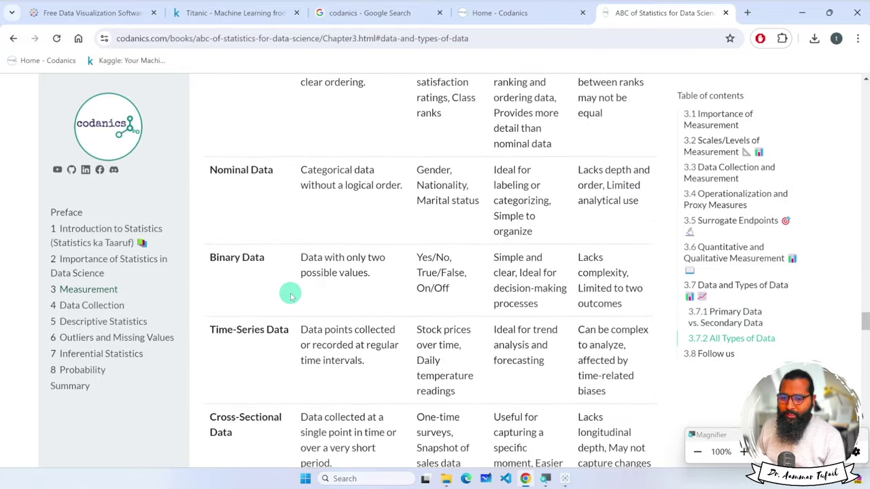
left_click(87, 291)
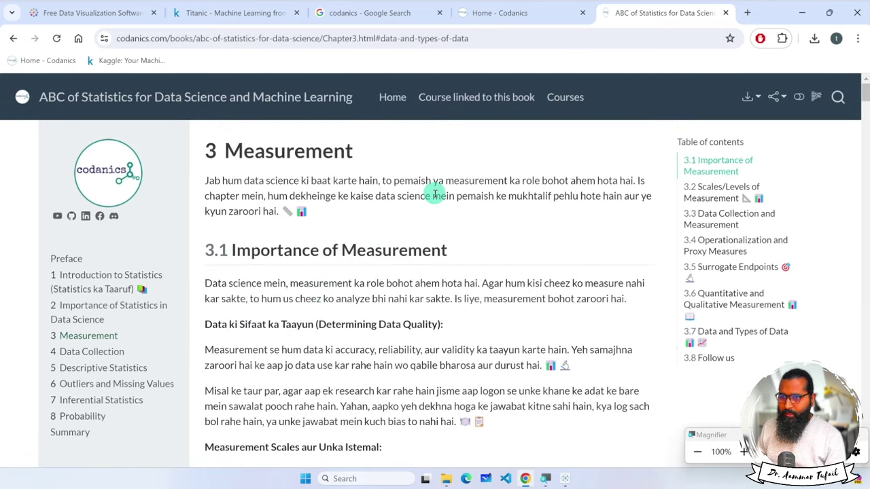
Bring up the Kaggle Titanic competition data page in Chrome and highlight its title.
left_click(567, 479)
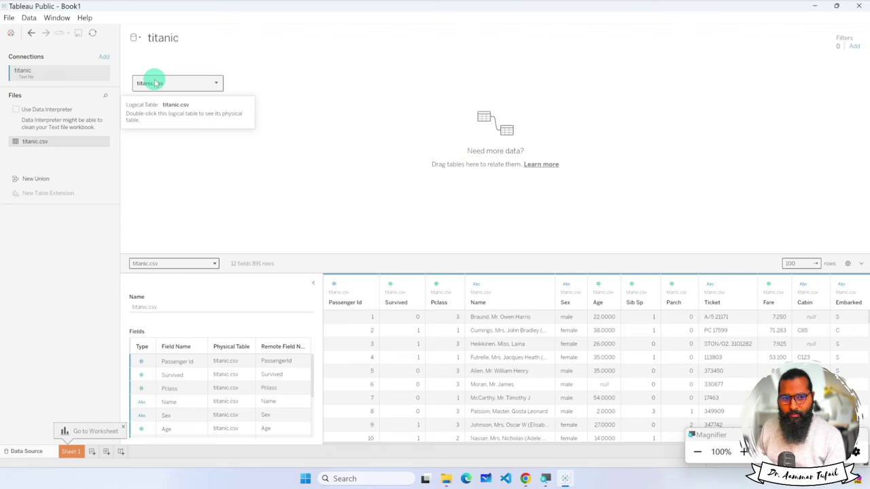
left_click(526, 478)
left_click(238, 12)
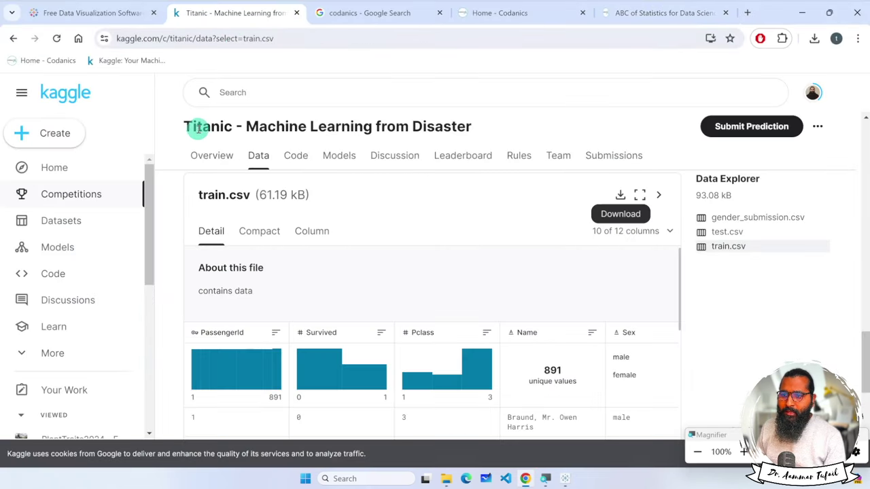
left_click_drag(186, 127, 461, 126)
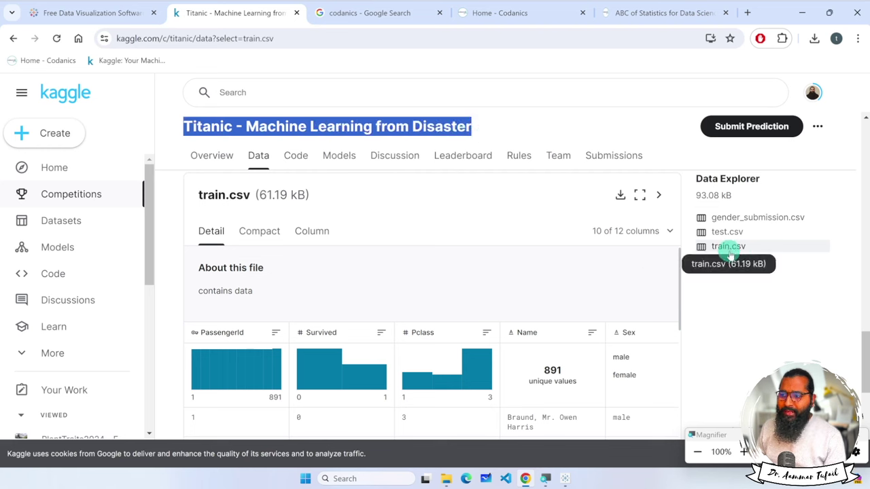
Select the page's full https web address, zooming to 150% and back to 110%.
left_click(299, 42)
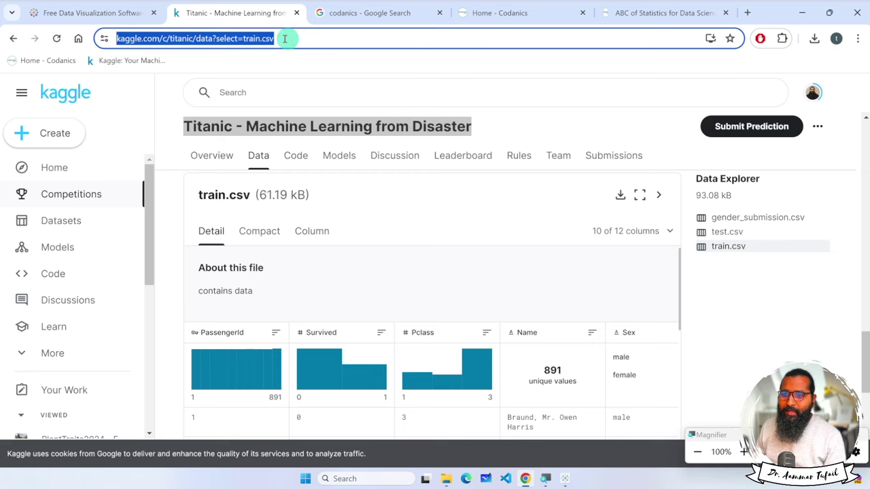
key("ctrl+plus")
key("ctrl+plus")
key("ctrl+plus")
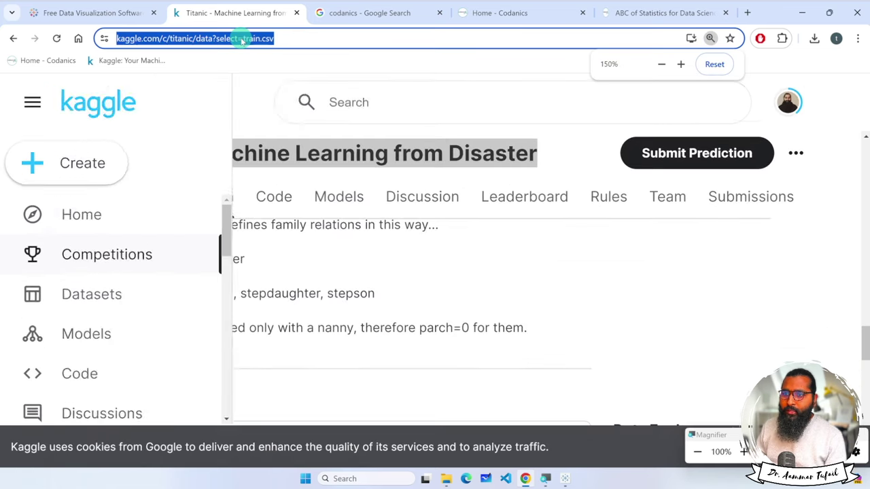
key("ctrl+minus")
key("ctrl+minus")
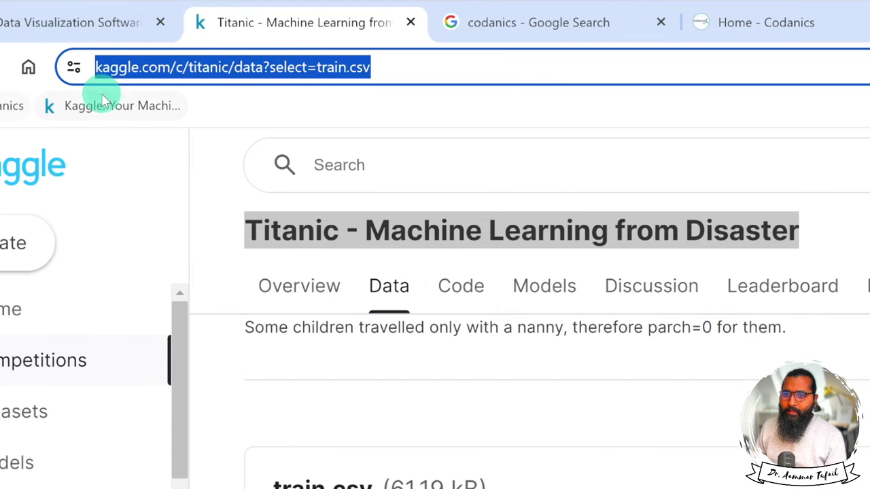
left_click(156, 75)
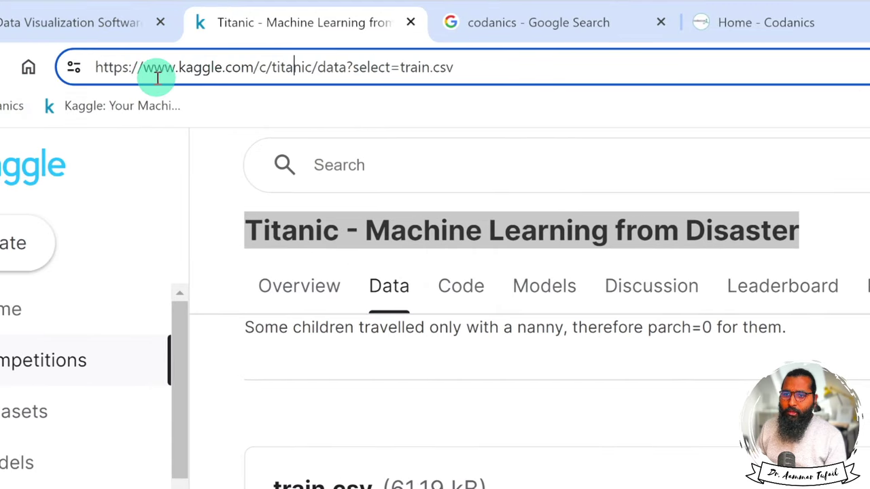
left_click_drag(489, 68, 82, 71)
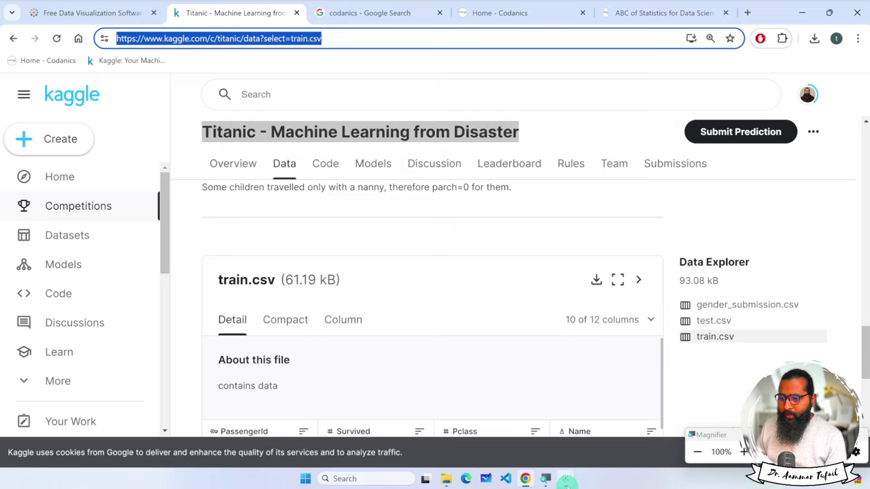
left_click(565, 479)
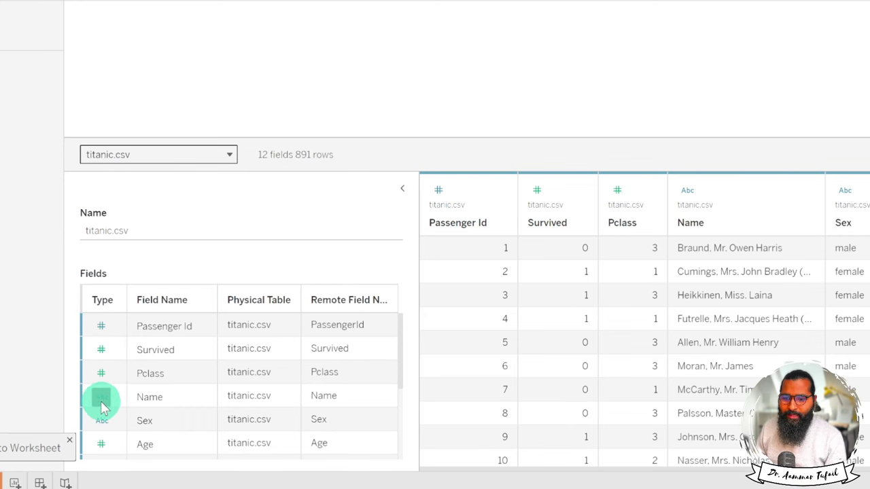
Inspect the Passenger Id and Name field data types without changing them, then select Name in the grid.
left_click(101, 400)
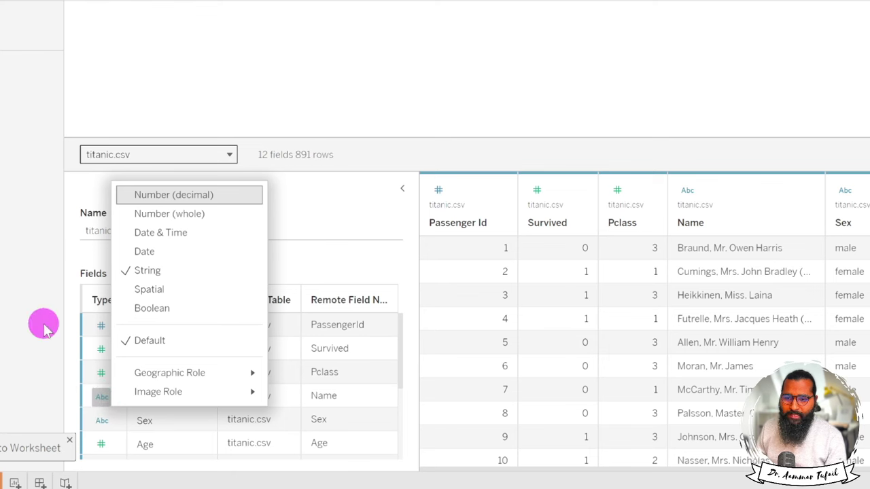
left_click(98, 327)
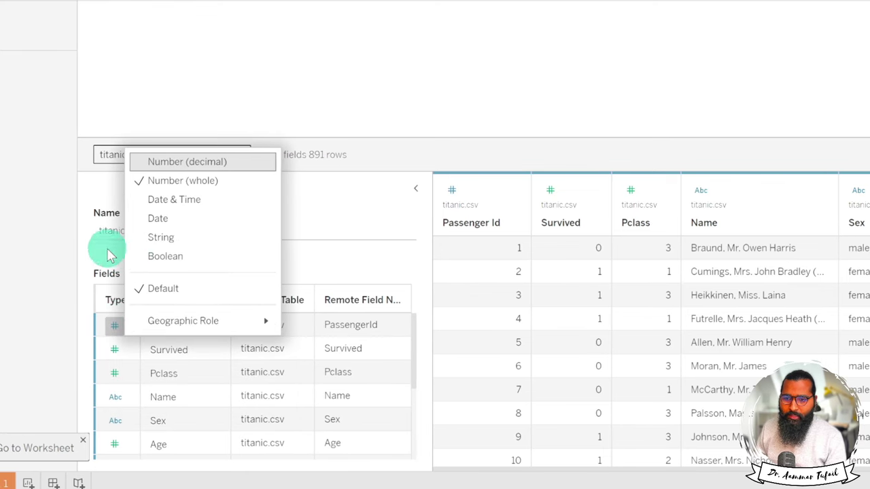
left_click(93, 251)
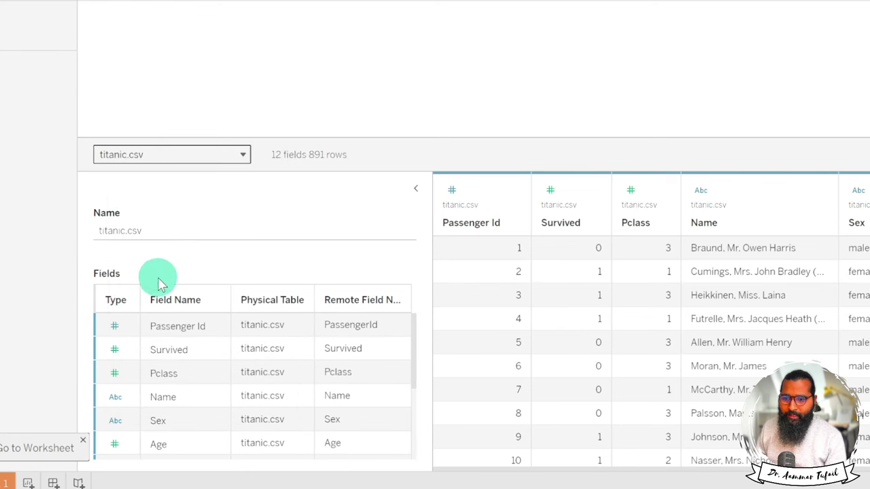
left_click(114, 330)
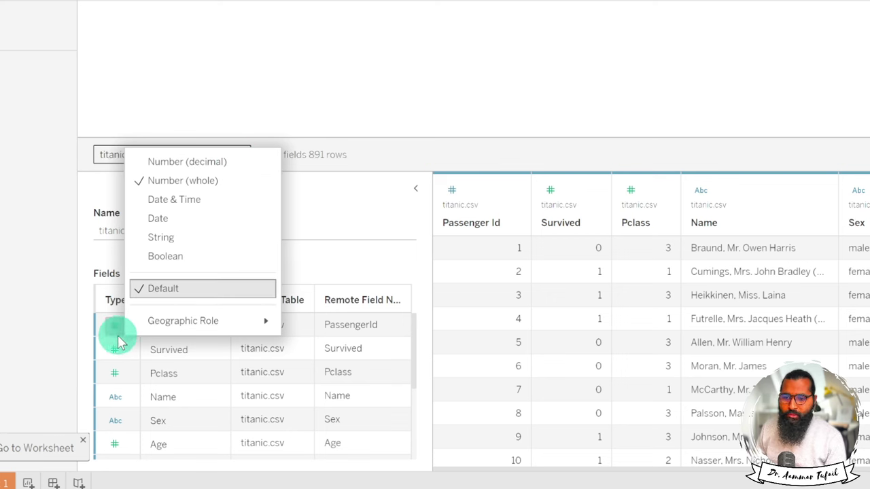
left_click(333, 263)
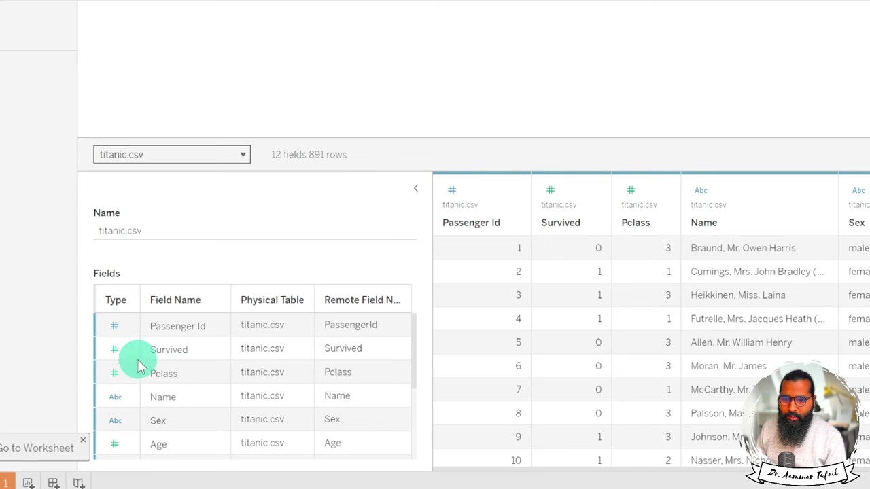
left_click(116, 397)
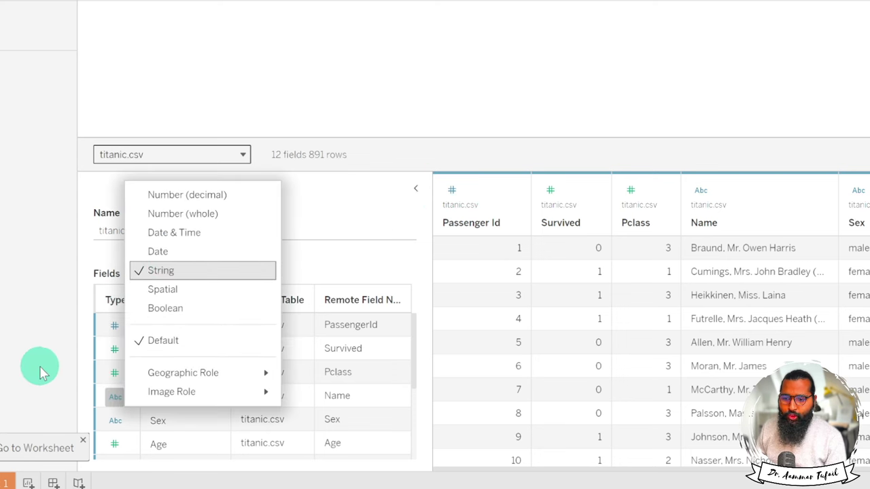
left_click(373, 209)
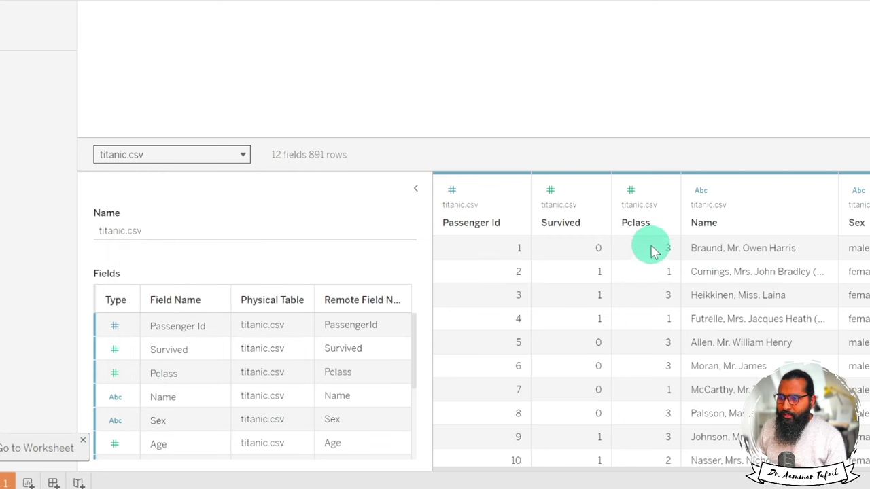
scroll(632, 320, "right", 1)
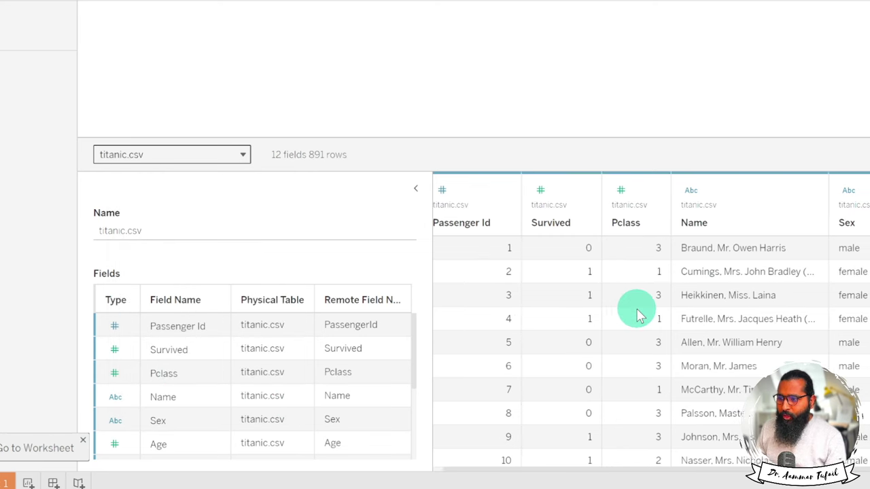
left_click(663, 263)
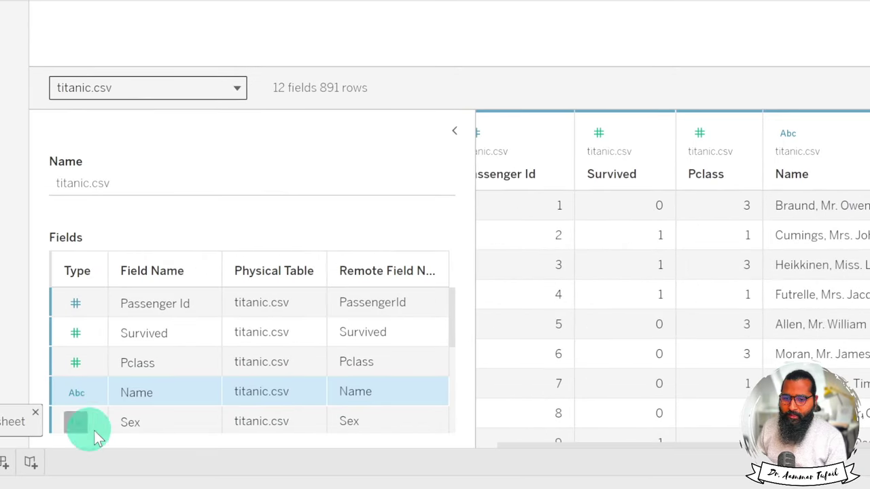
scroll(376, 258, "left", 2)
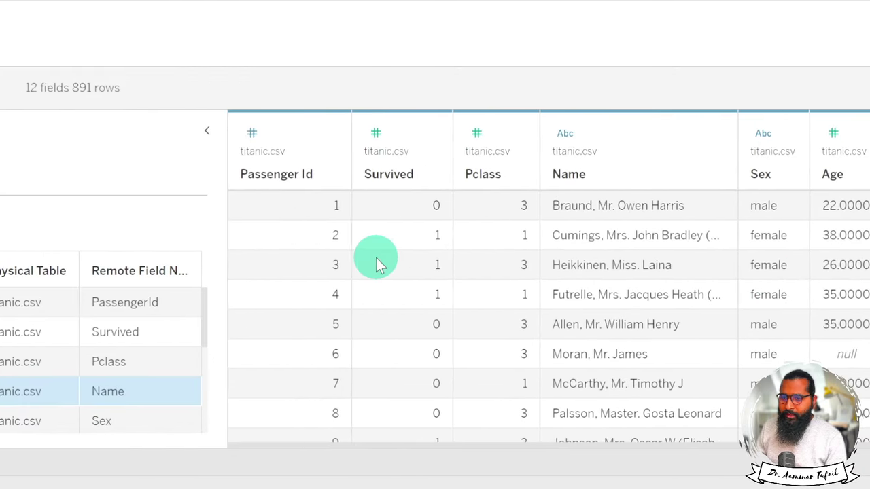
left_click(255, 136)
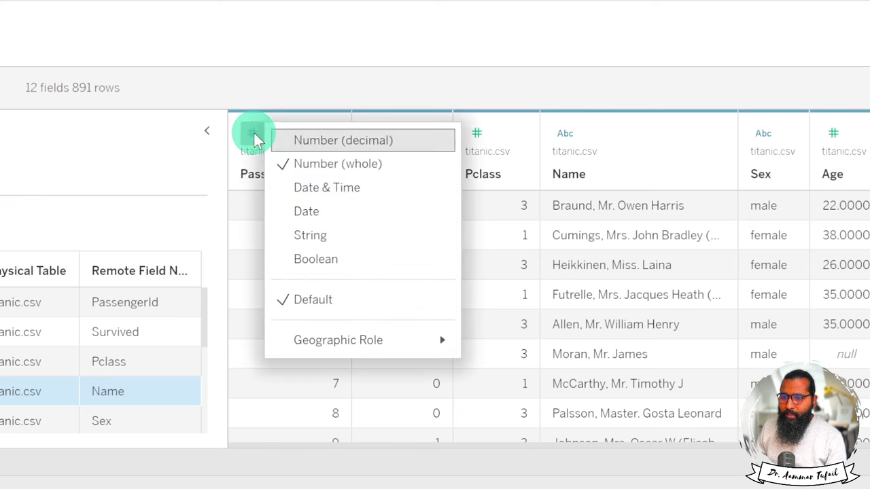
left_click(374, 141)
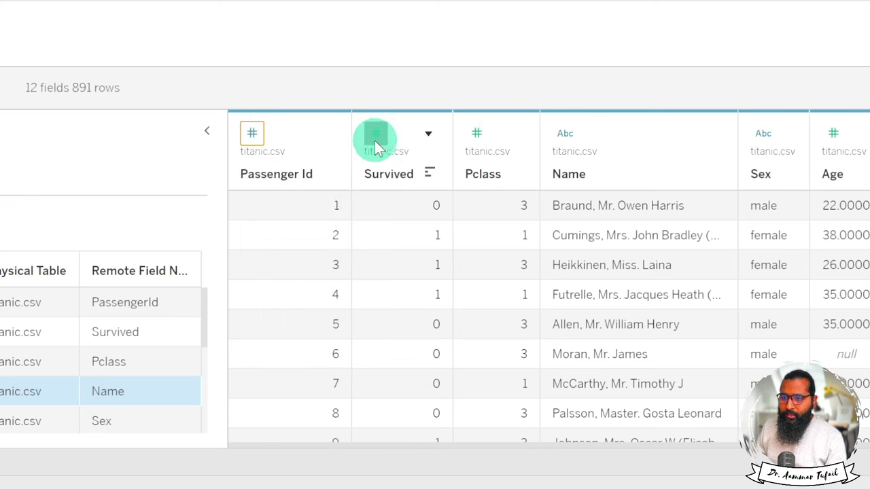
left_click(257, 135)
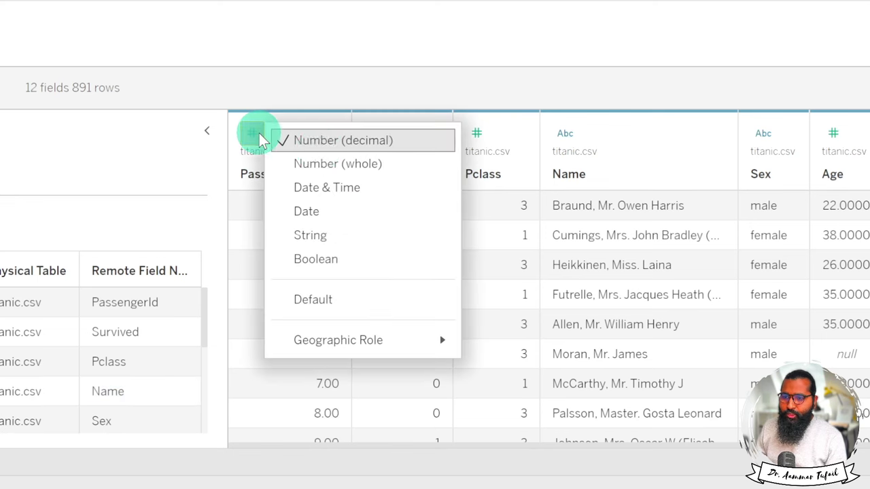
left_click(336, 165)
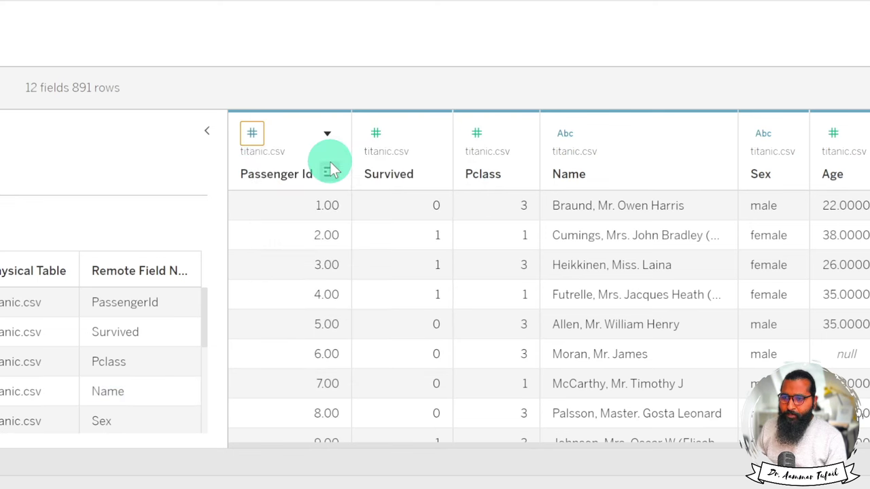
left_click(257, 135)
left_click(360, 140)
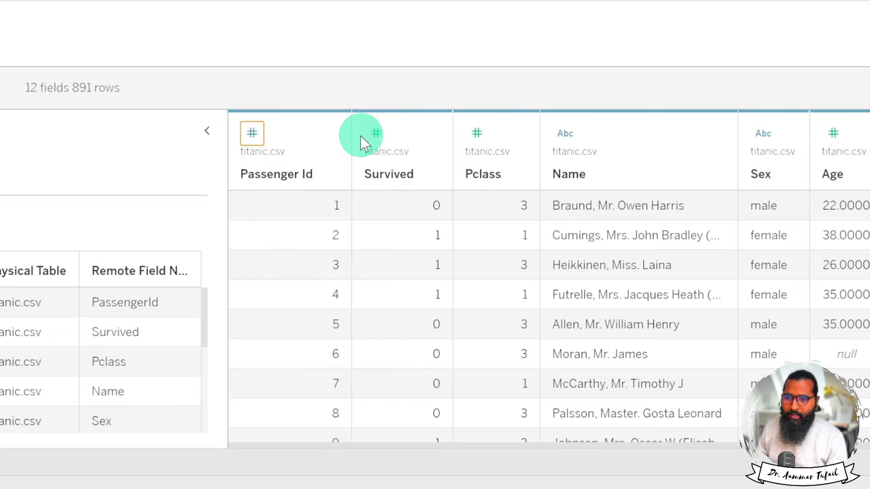
left_click(251, 136)
left_click(306, 164)
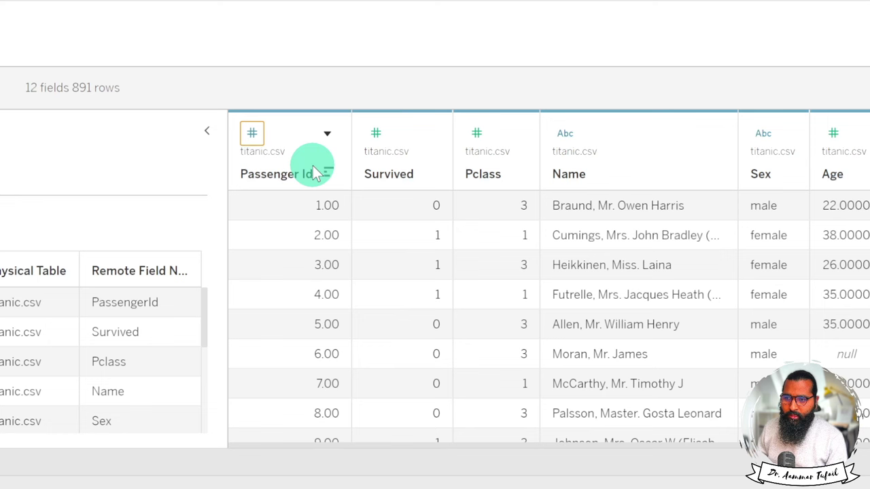
left_click(377, 133)
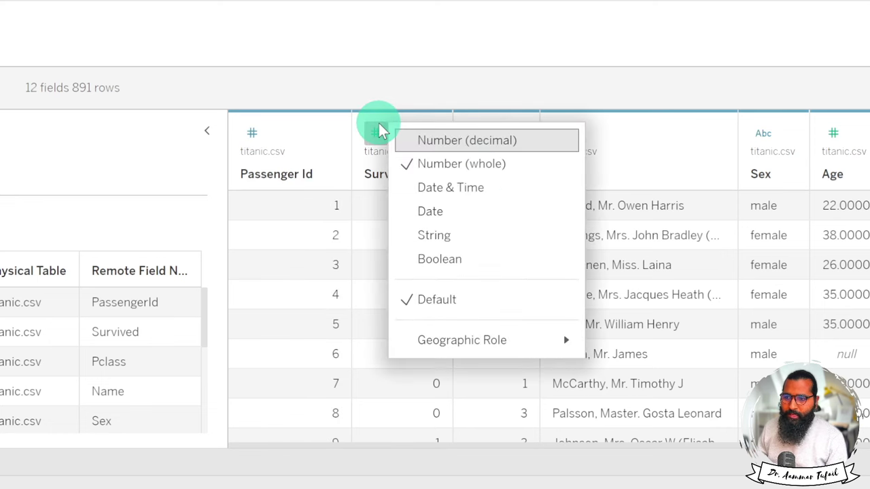
left_click(436, 141)
left_click(377, 133)
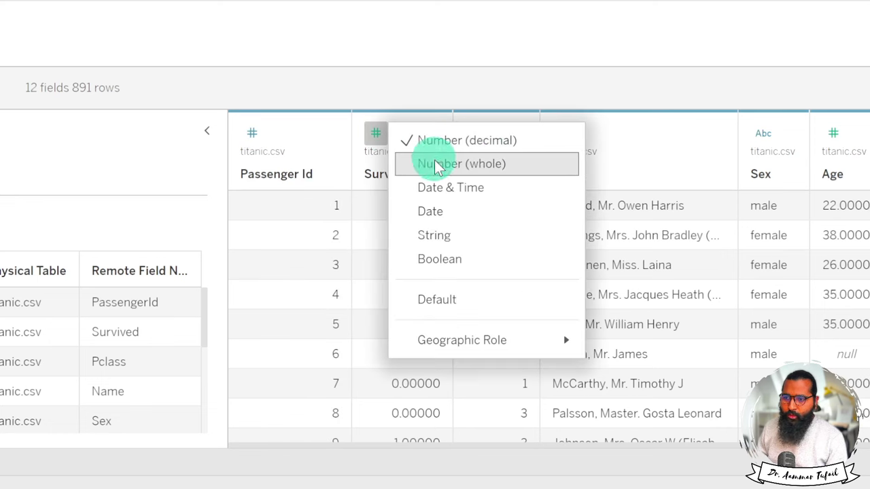
left_click(438, 161)
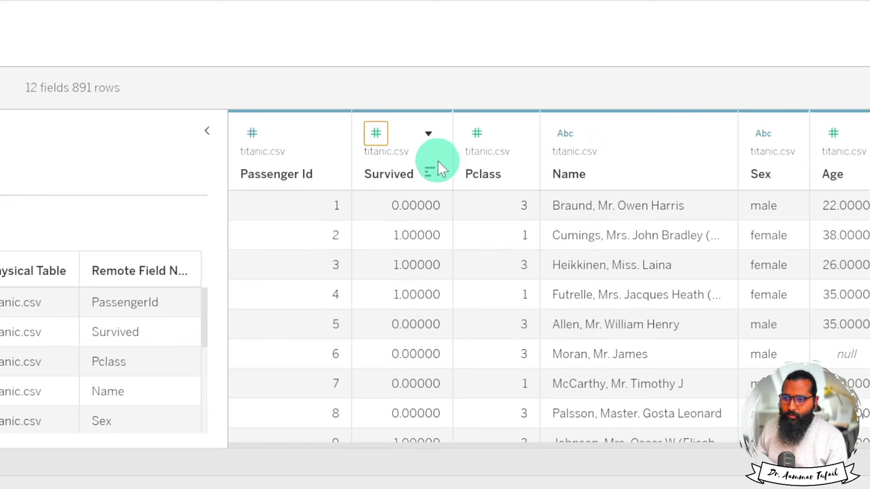
left_click(565, 133)
left_click(643, 167)
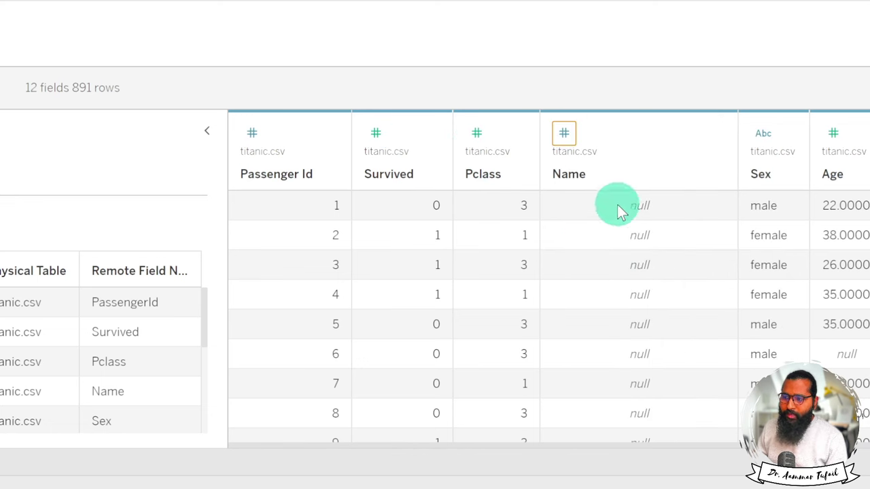
left_click(564, 134)
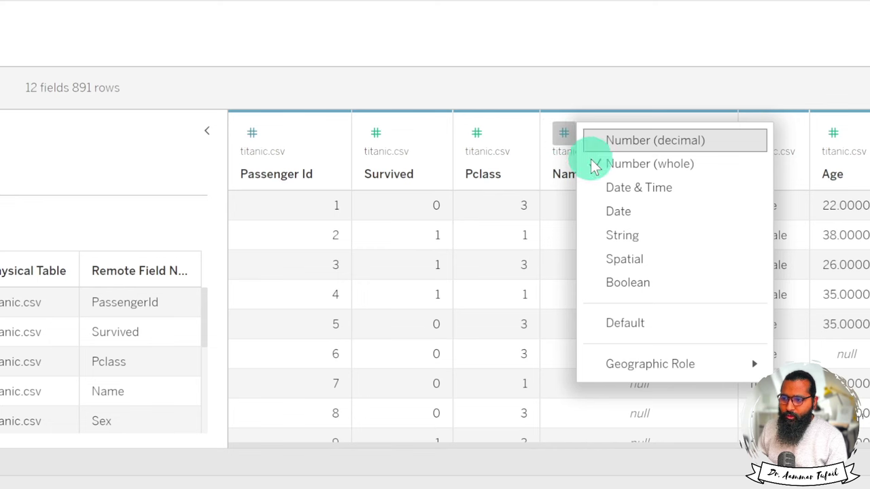
left_click(614, 235)
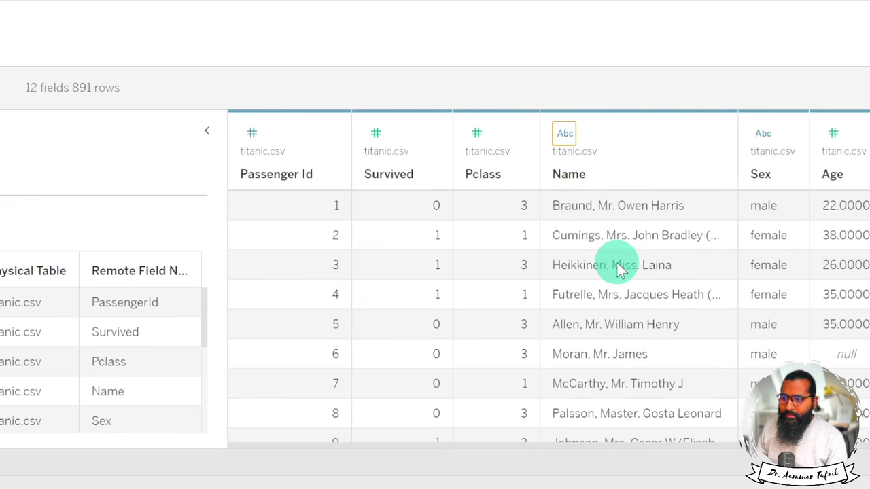
left_click(564, 136)
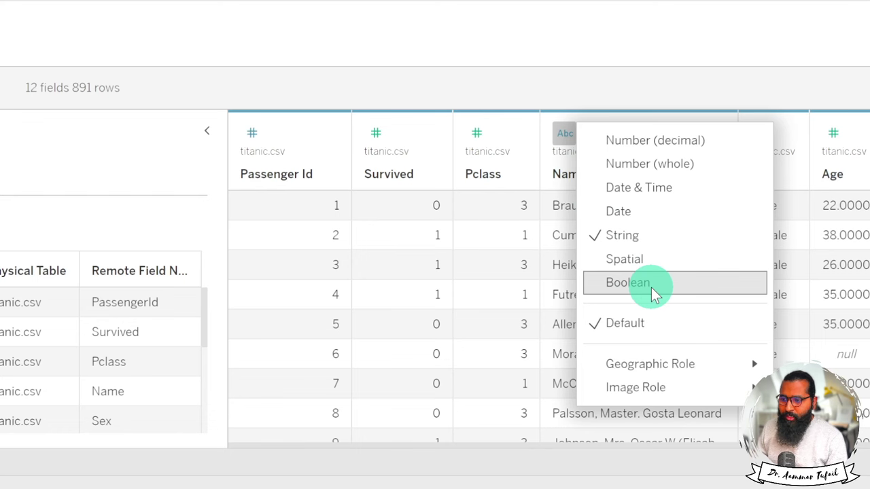
left_click(528, 292)
scroll(529, 296, "right", 3)
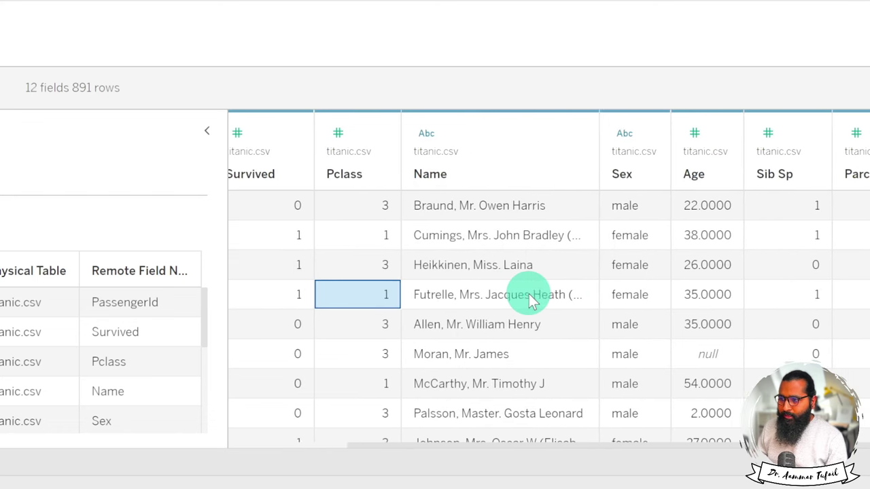
scroll(529, 300, "right", 2)
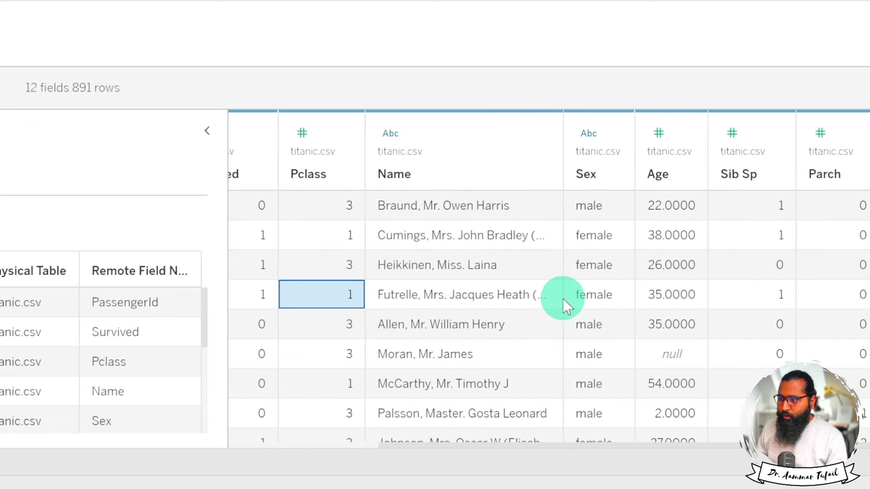
scroll(564, 304, "left", 5)
scroll(564, 304, "right", 5)
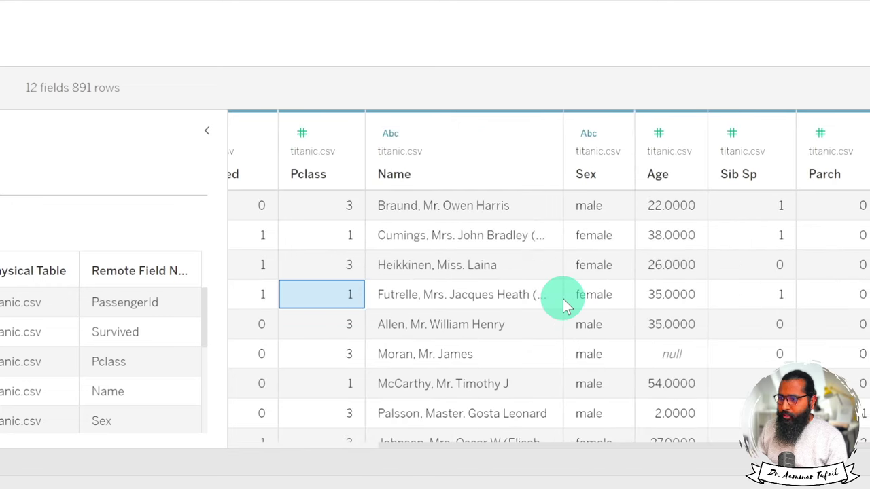
scroll(564, 304, "left", 5)
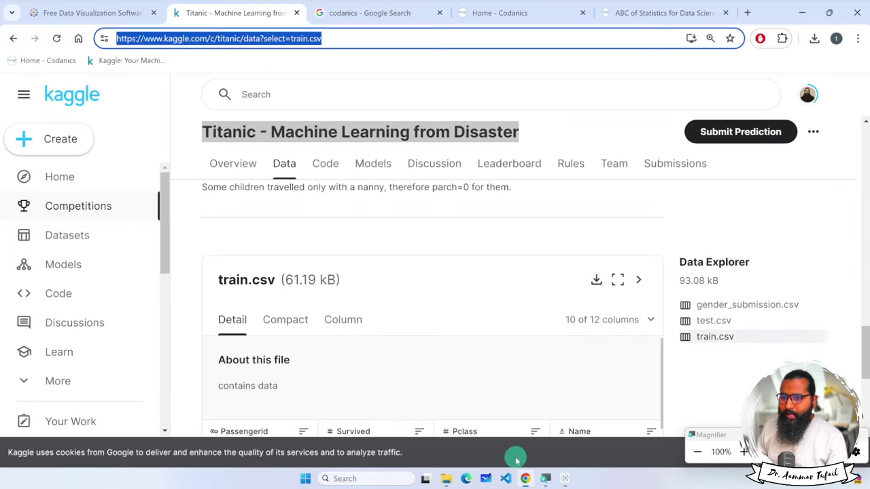
Leave the Kaggle Titanic data page in Chrome for the Google home page.
left_click(526, 479)
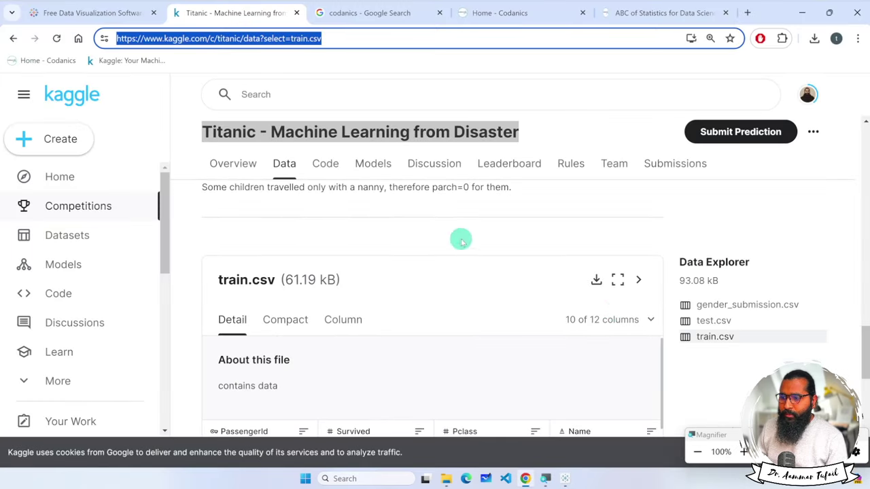
scroll(727, 355, "down", 5)
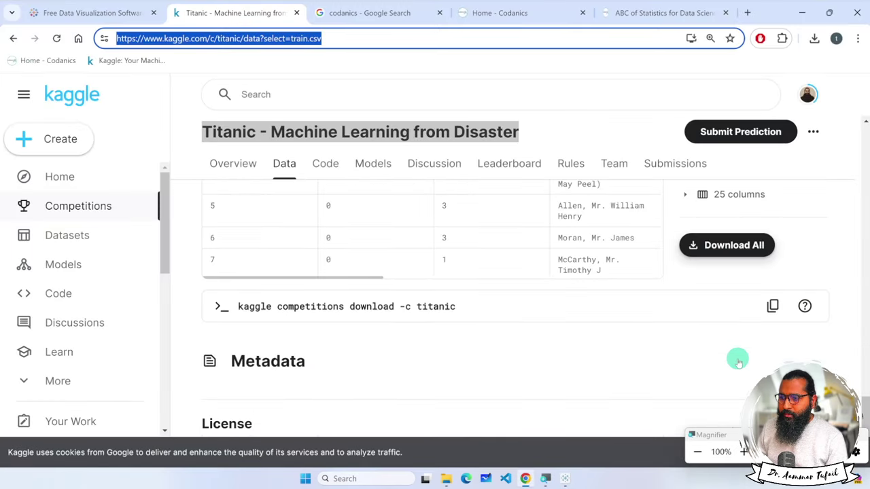
scroll(738, 359, "up", 10)
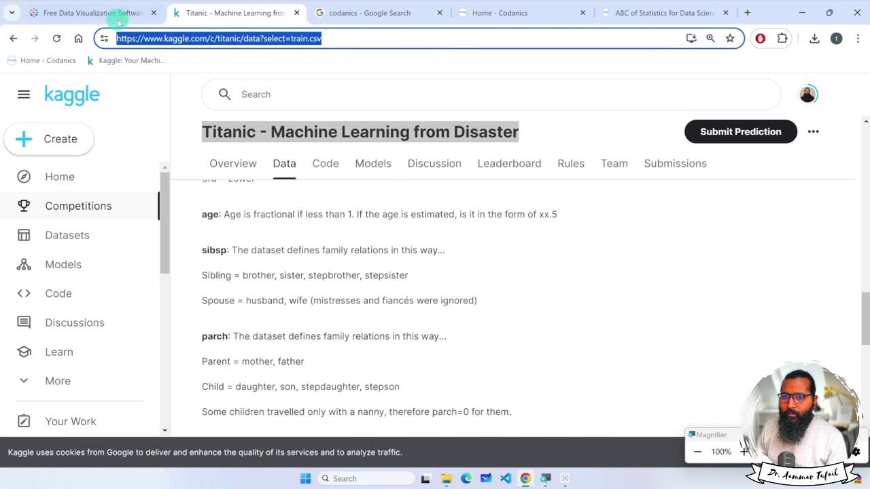
left_click(78, 38)
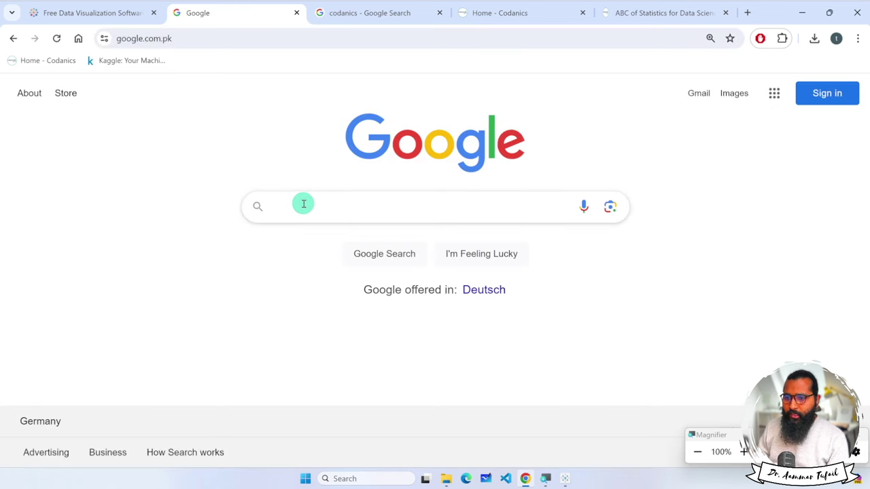
Search Google for 'titanic data csv github' and download datasciencedojo's raw titanic.csv.
left_click(303, 204)
type("titanic")
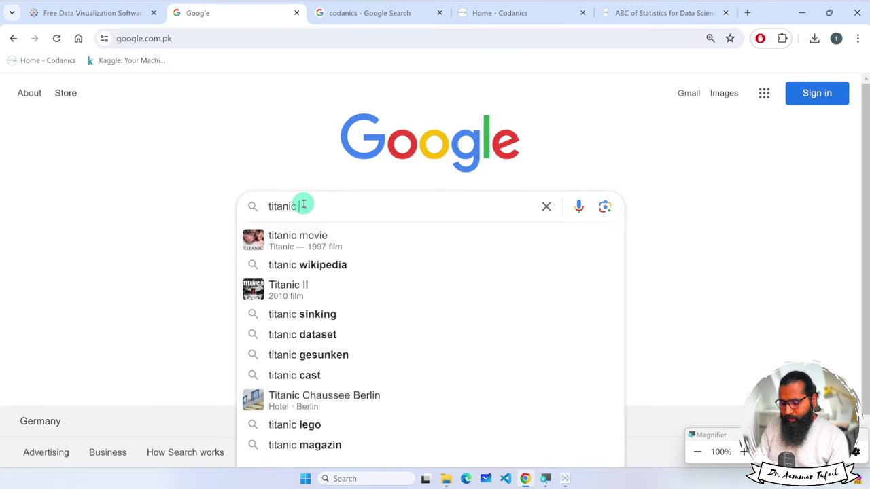
type(" data csv git")
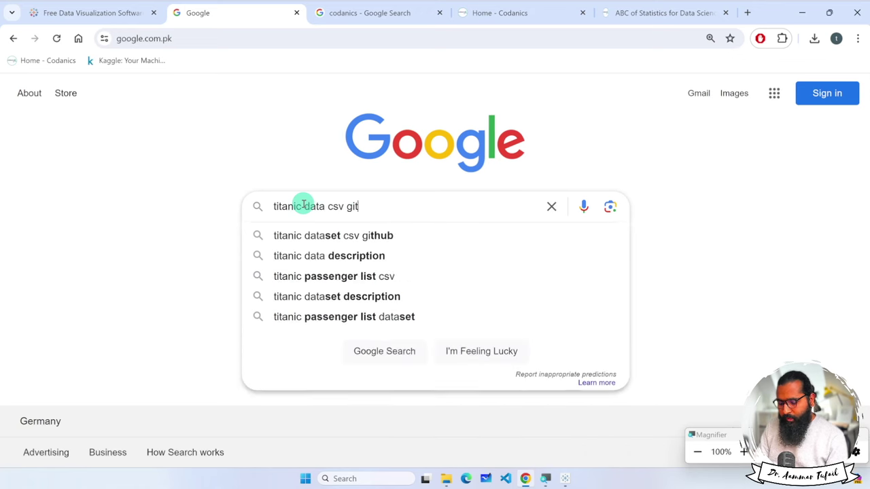
type("hub")
key("Return")
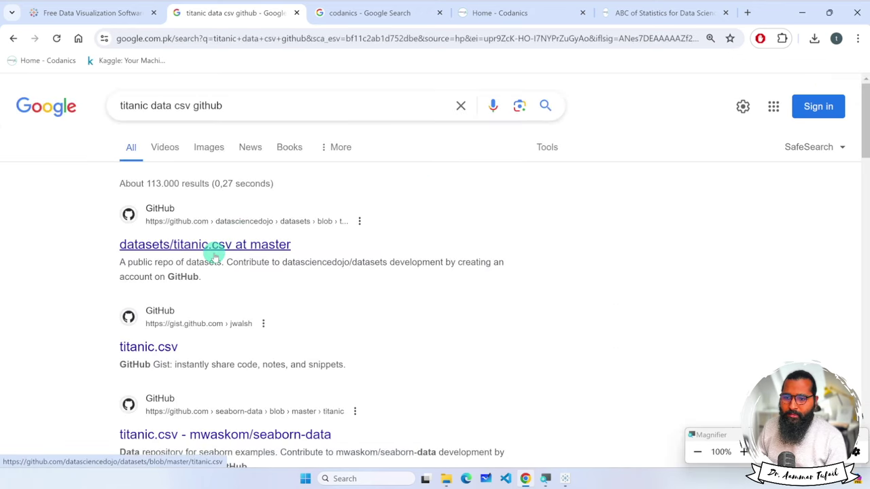
left_click(221, 246)
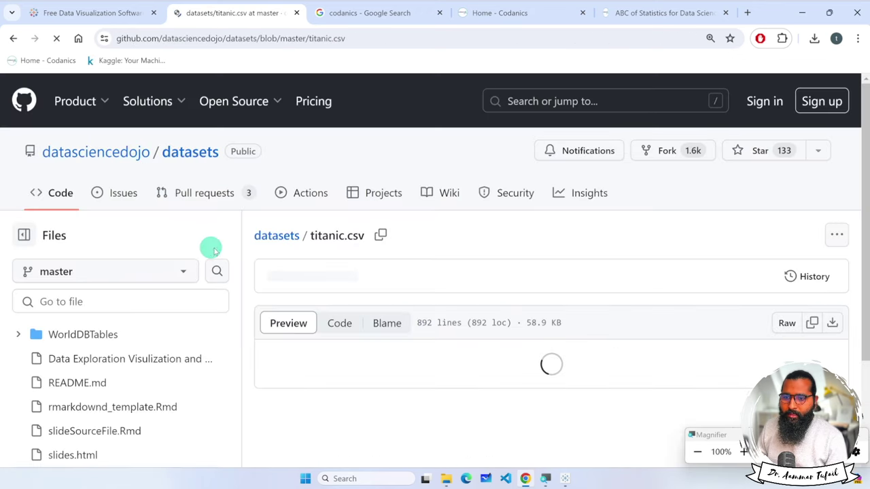
scroll(447, 333, "down", 3)
scroll(453, 331, "up", 3)
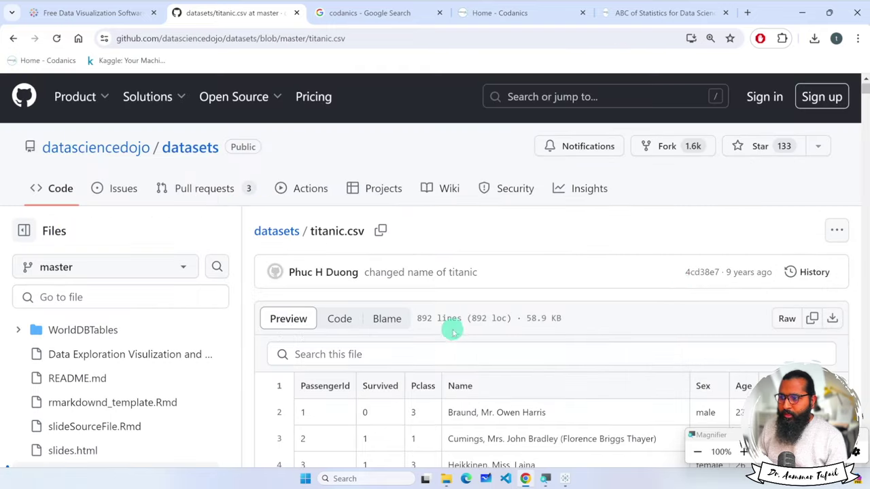
left_click(834, 320)
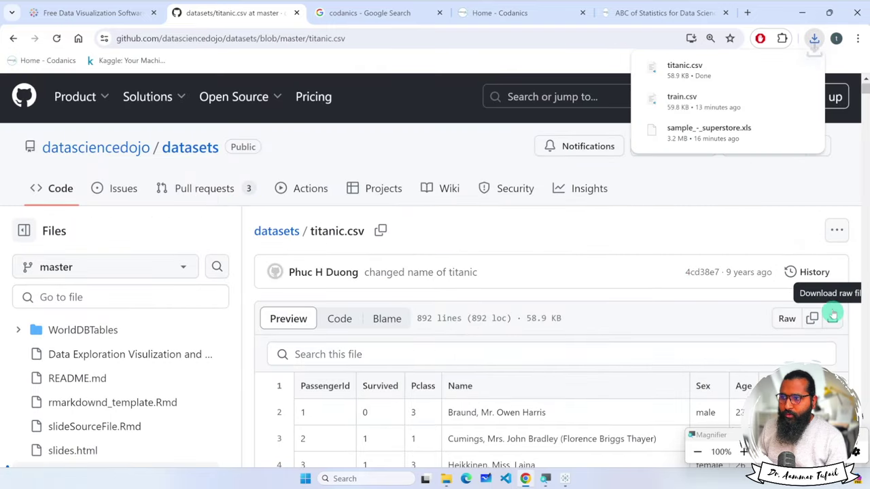
Move the downloaded titanic.csv into the Datasources folder, replacing the existing file.
left_click(445, 475)
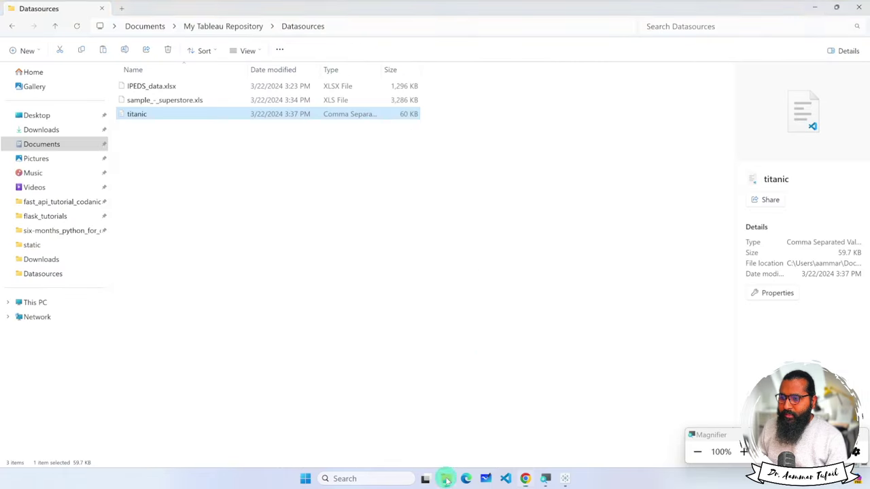
left_click(525, 479)
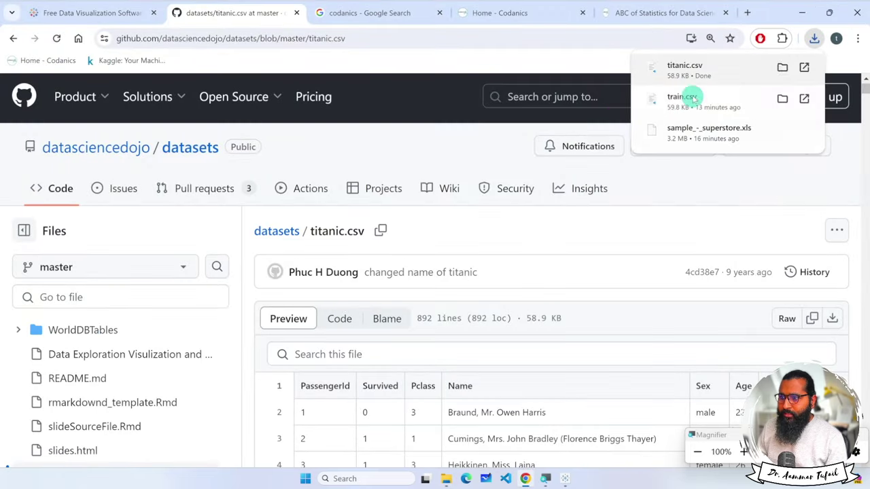
left_click_drag(690, 93, 358, 260)
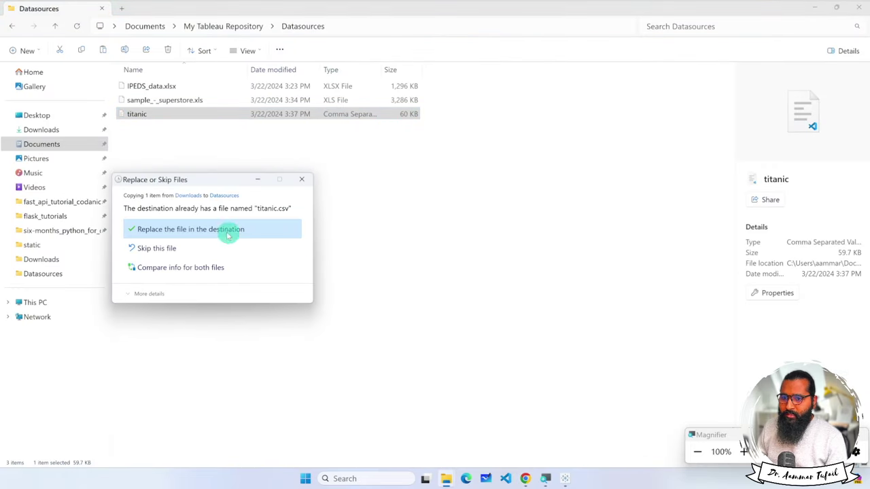
left_click(199, 230)
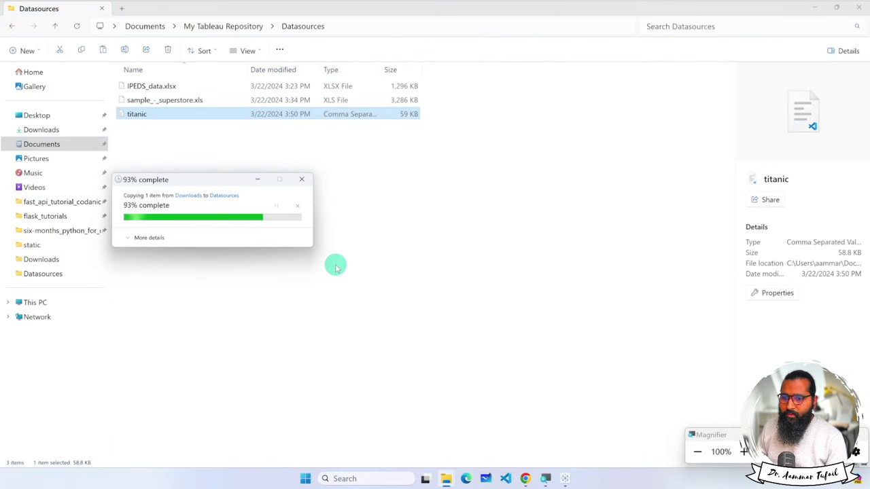
left_click(562, 481)
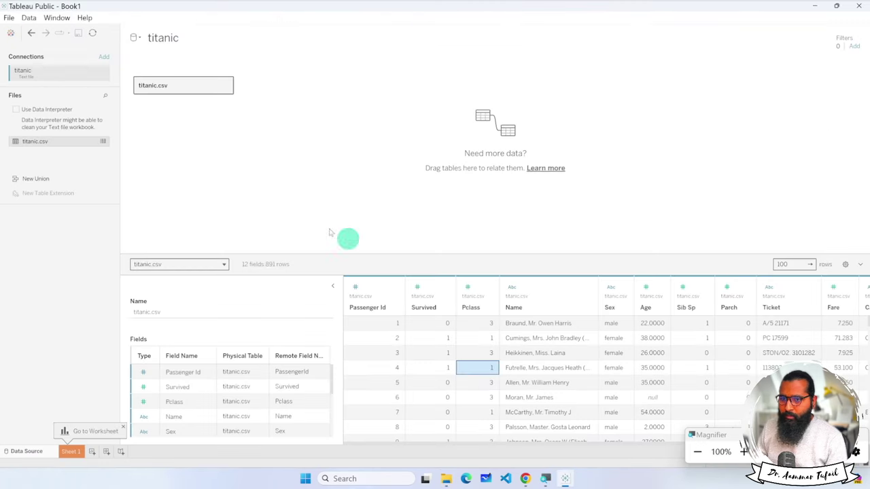
Refresh the titanic data source twice from the Data menu, confirming each time.
left_click(7, 18)
mouse_move(27, 18)
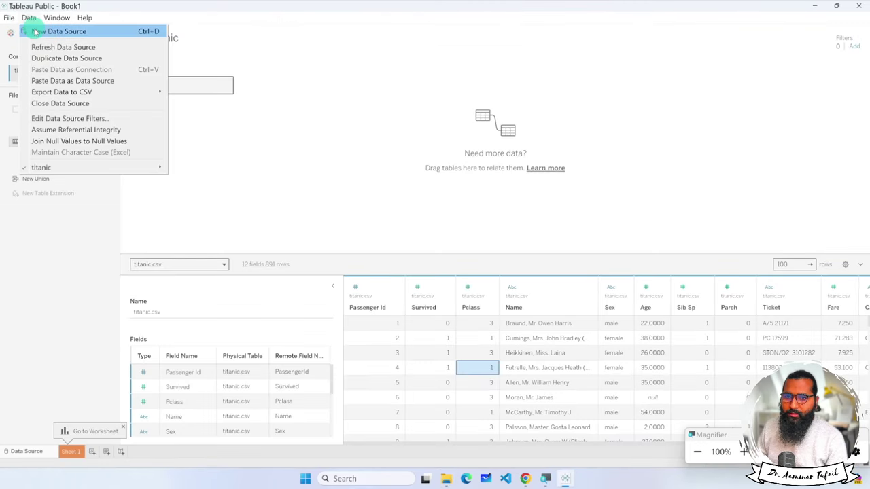
left_click(45, 47)
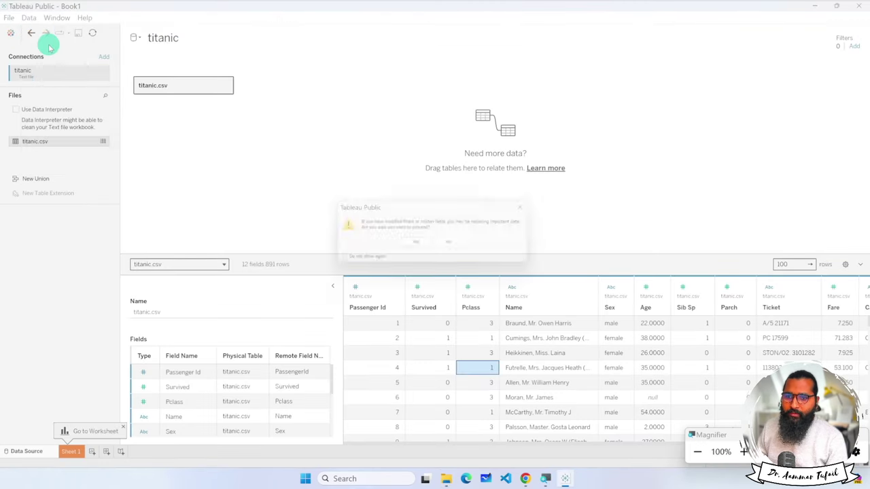
left_click(417, 243)
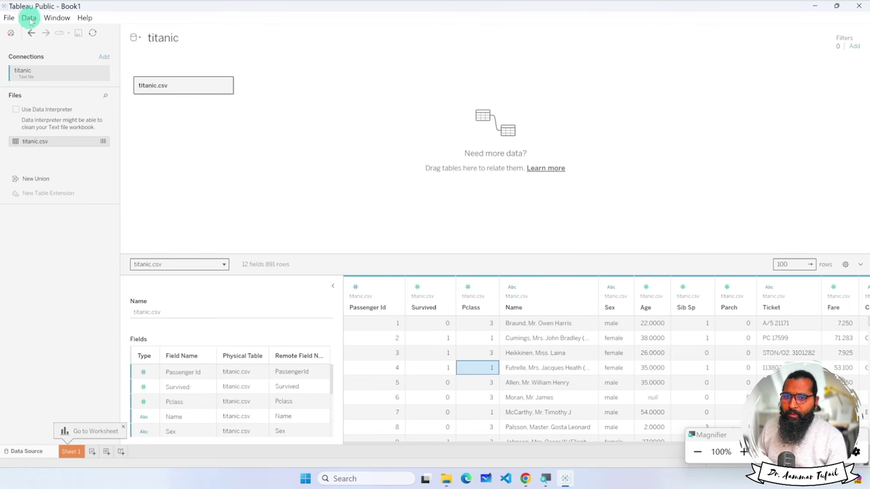
scroll(641, 360, "right", 3)
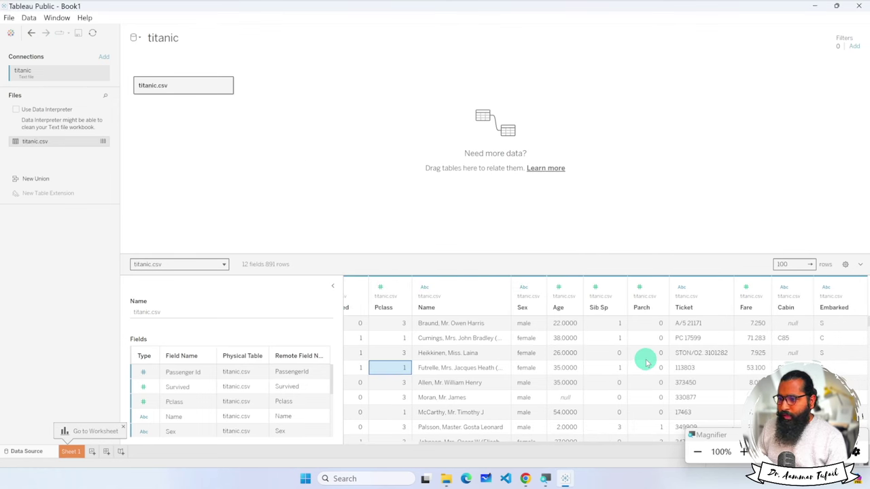
scroll(646, 363, "left", 3)
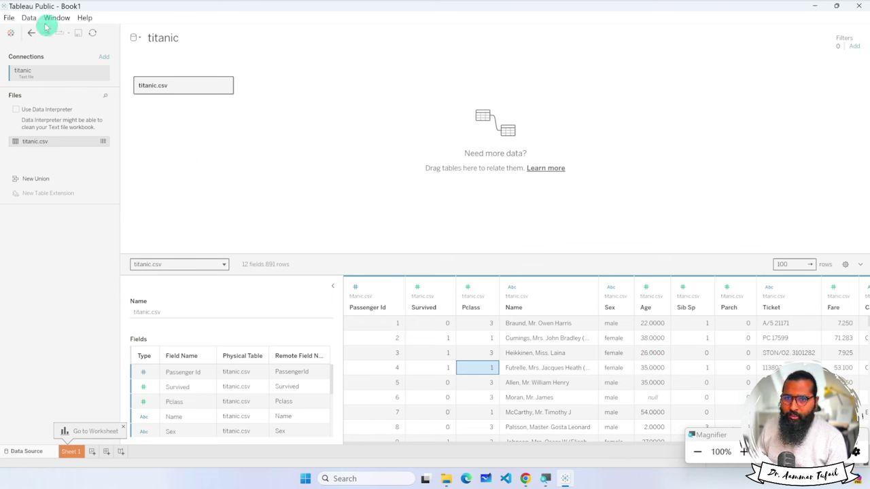
left_click(8, 18)
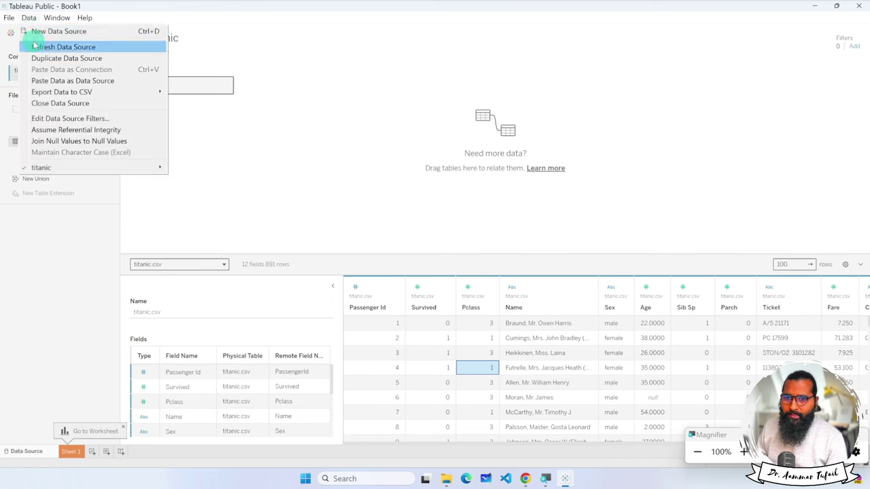
left_click(36, 46)
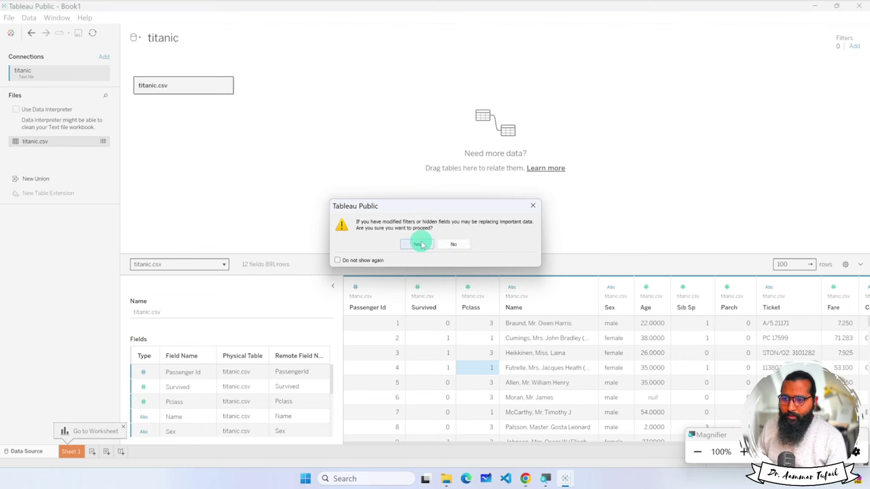
left_click(420, 244)
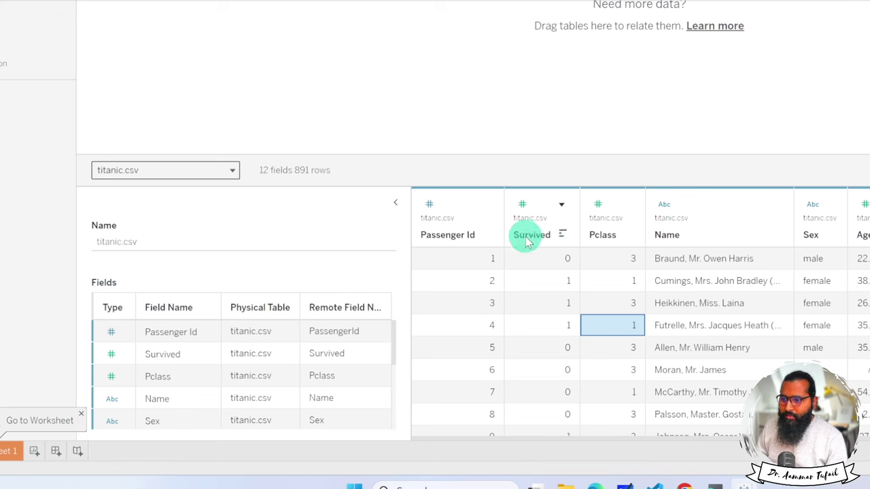
scroll(316, 355, "down", 1)
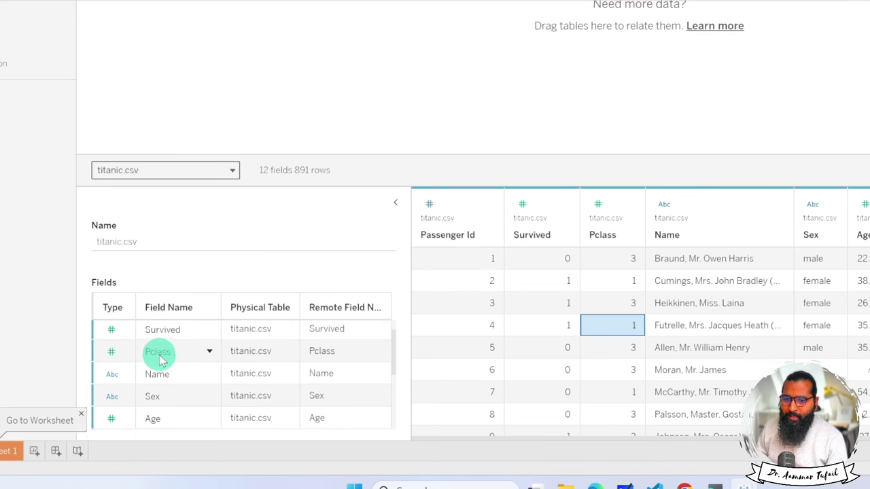
scroll(258, 371, "down", 5)
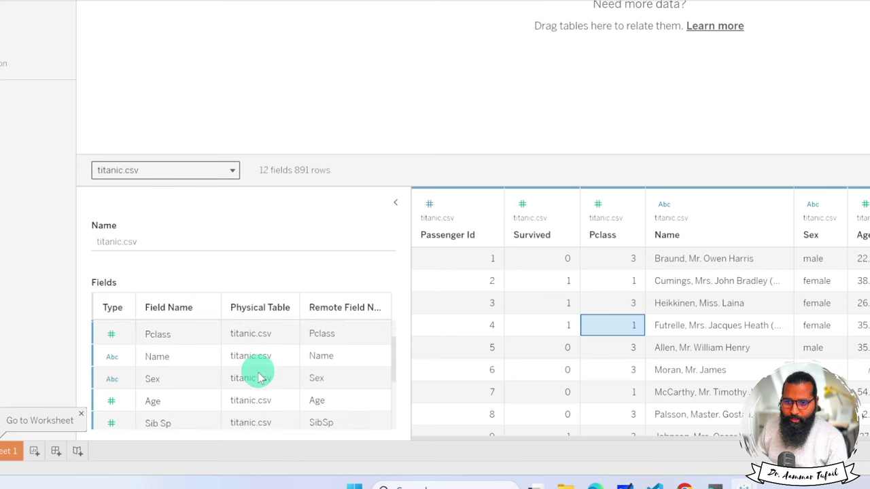
scroll(258, 384, "down", 3)
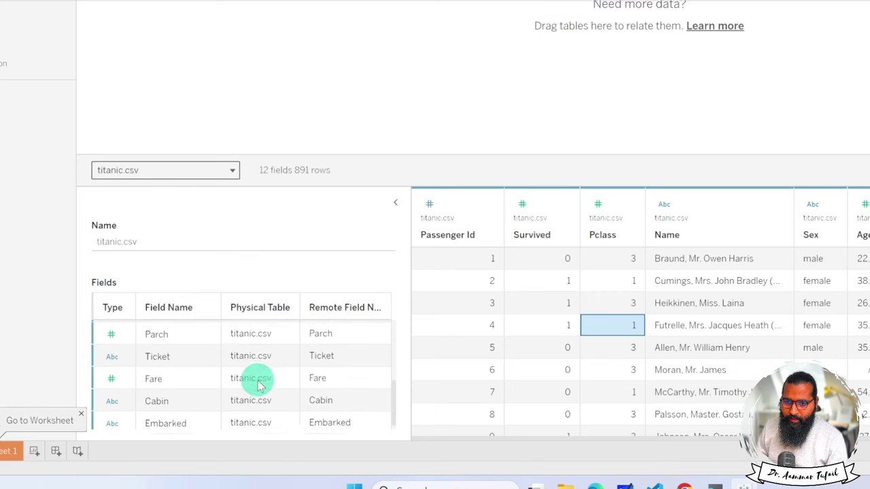
scroll(260, 385, "up", 4)
scroll(260, 385, "up", 4)
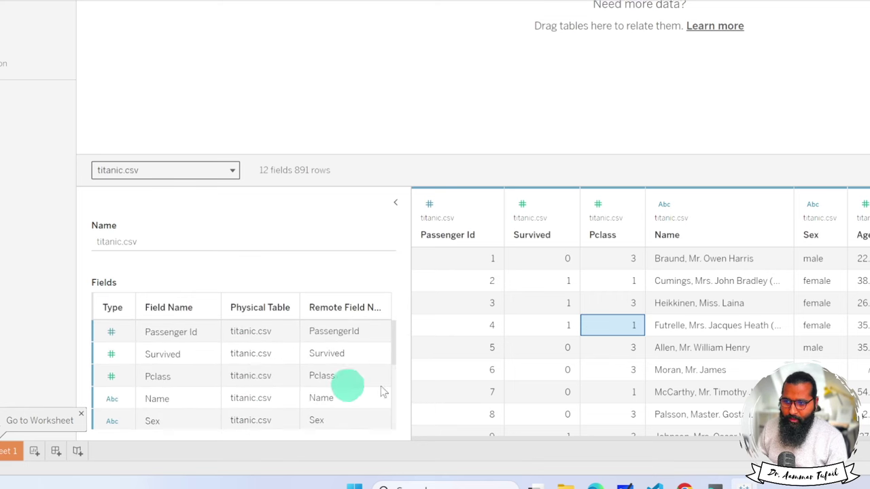
scroll(612, 384, "right", 3)
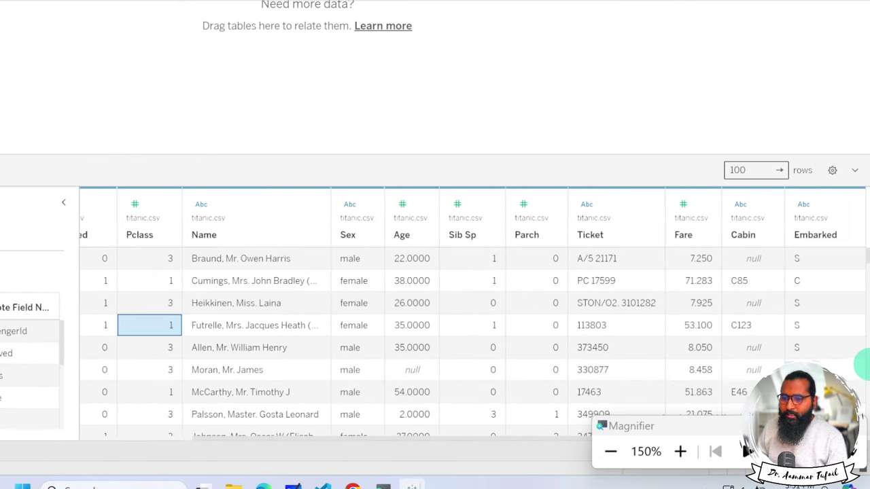
key("super+minus")
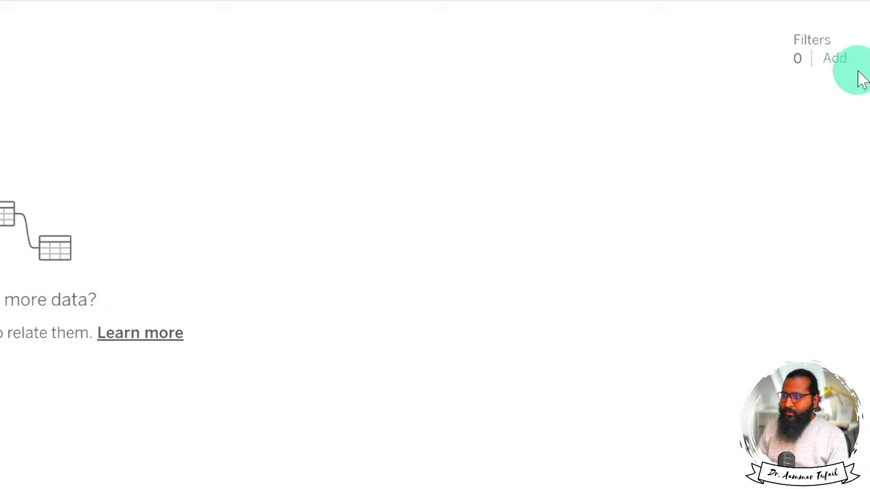
Open Edit Data Source Filters and start adding a new filter.
left_click(834, 62)
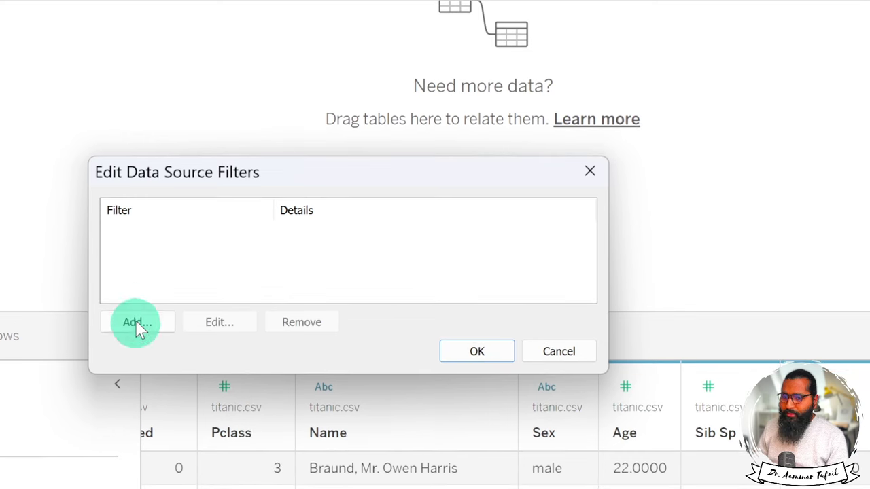
left_click(133, 330)
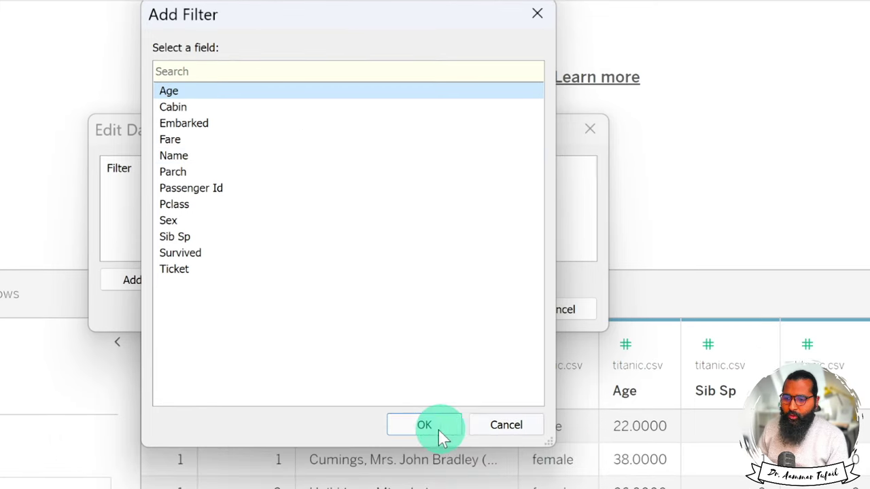
Filter on Age with a range of 0.42 to 5, keeping null ages excluded.
left_click(423, 426)
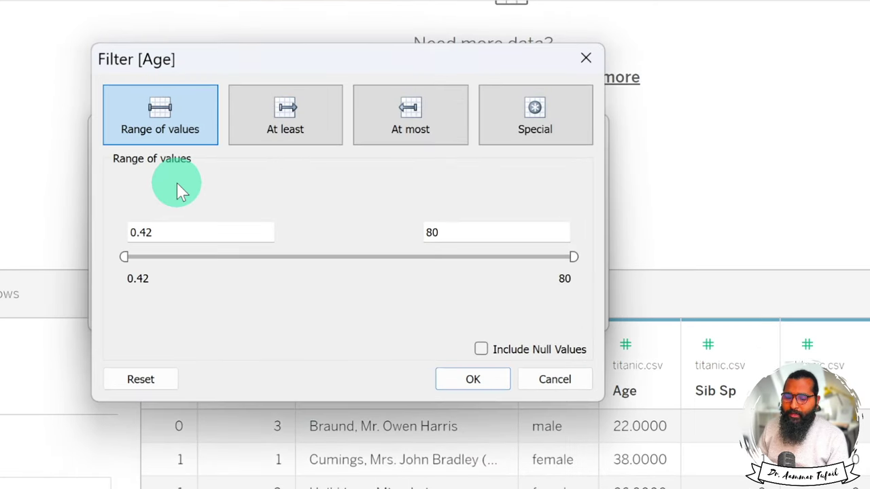
left_click_drag(157, 231, 116, 232)
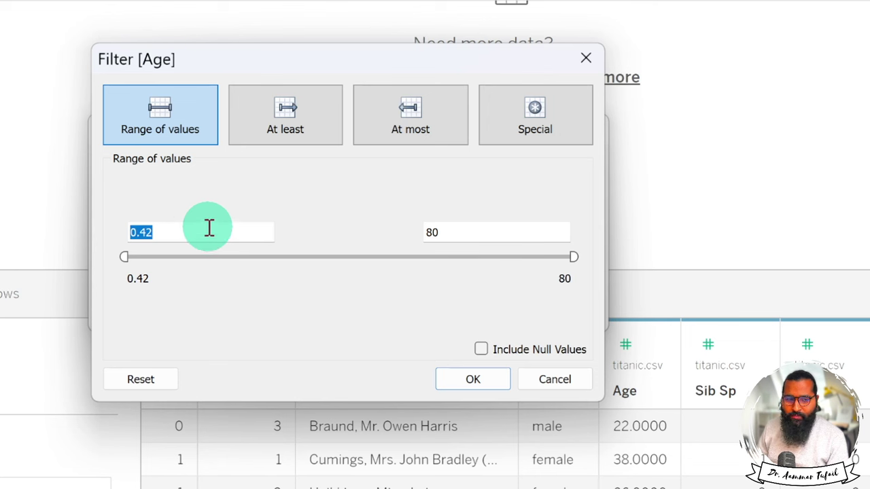
left_click_drag(455, 229, 413, 231)
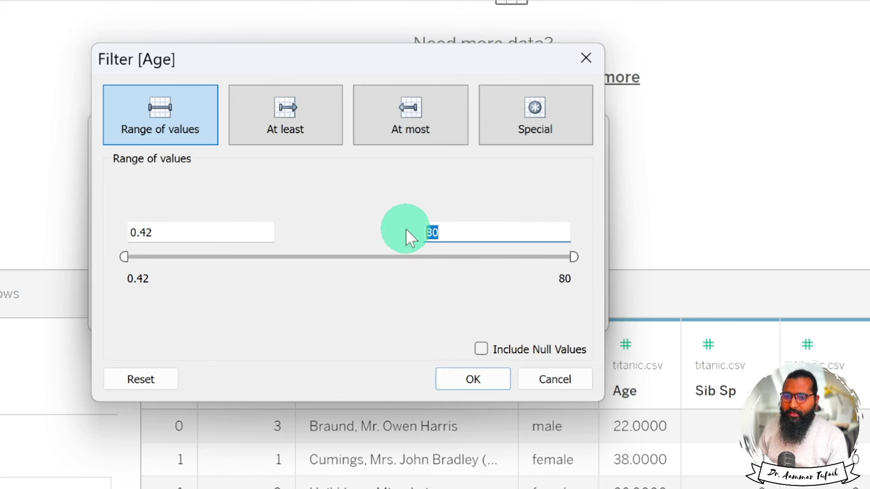
left_click(482, 350)
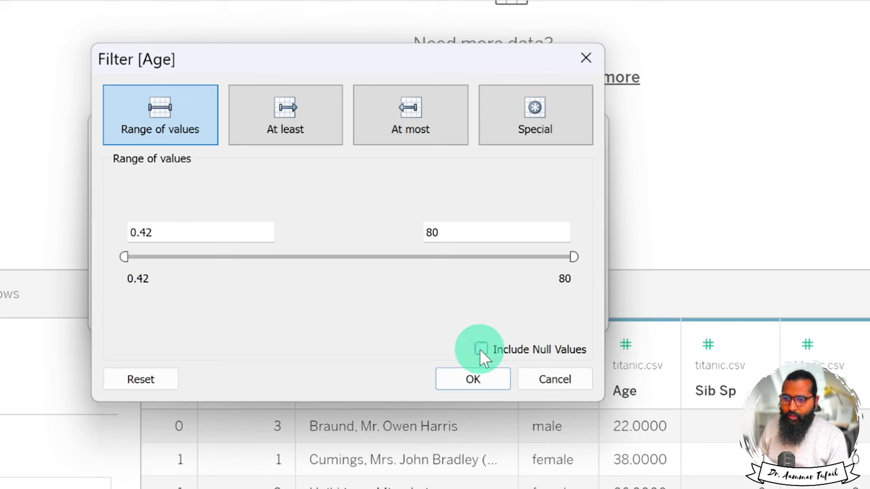
left_click(481, 350)
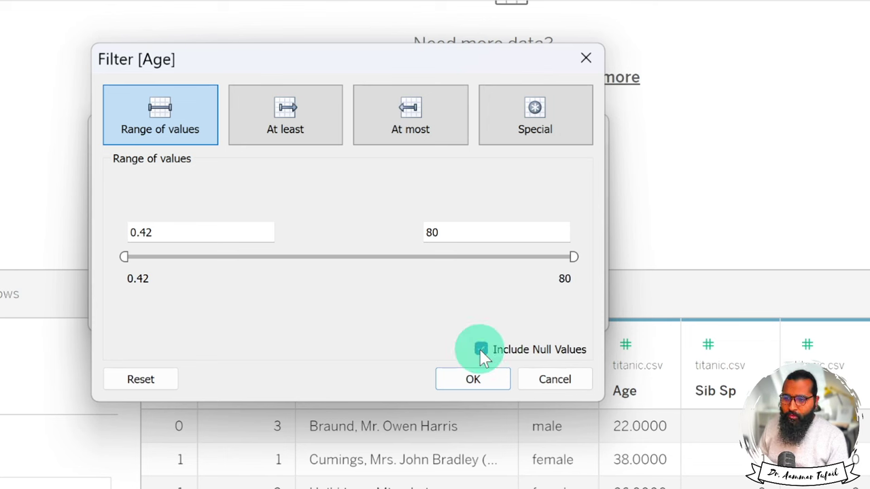
left_click(122, 256)
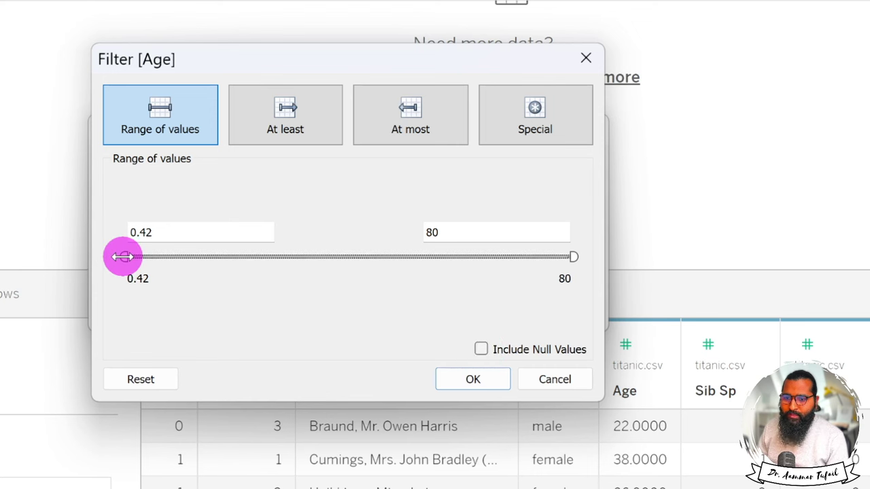
left_click_drag(571, 257, 200, 272)
left_click_drag(501, 230, 398, 232)
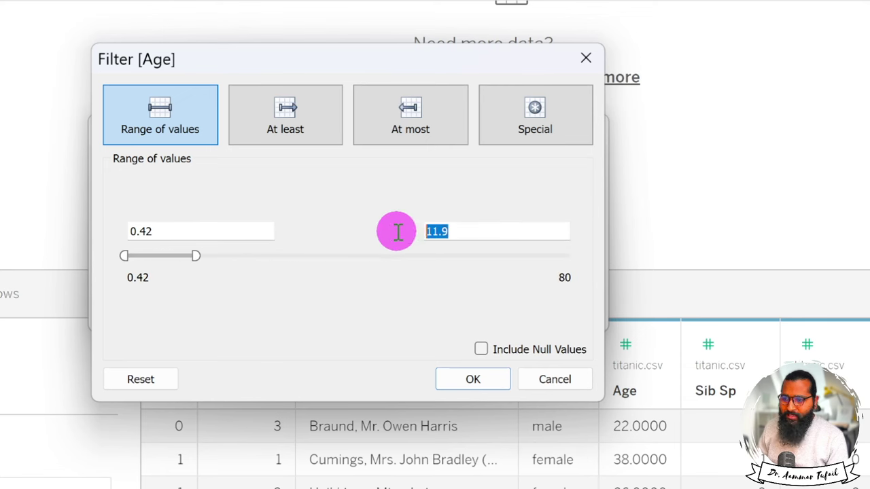
type("5")
left_click(275, 197)
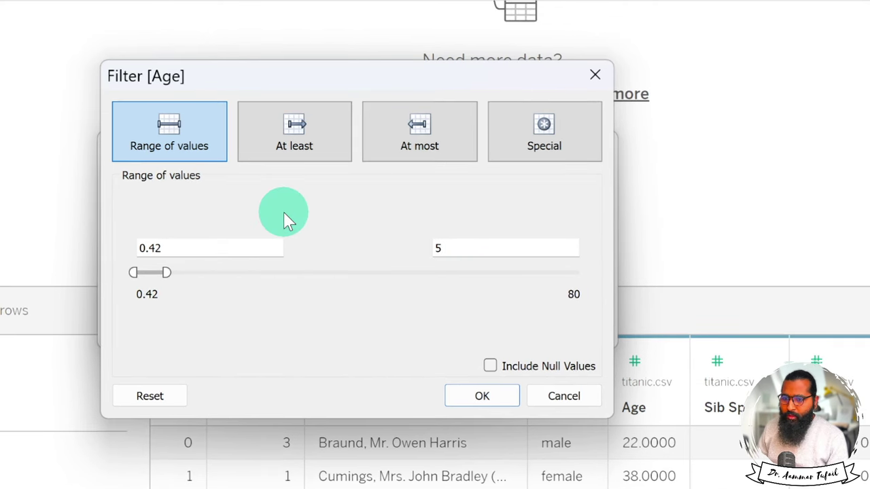
left_click(149, 251)
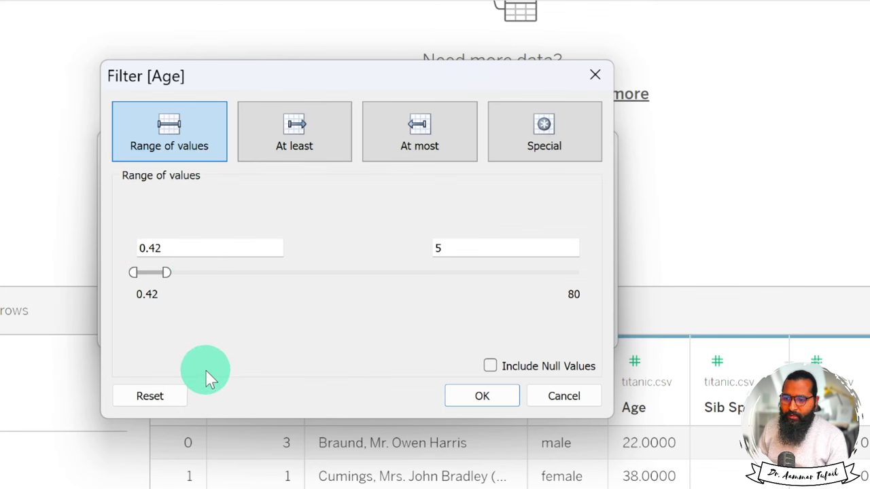
left_click(483, 396)
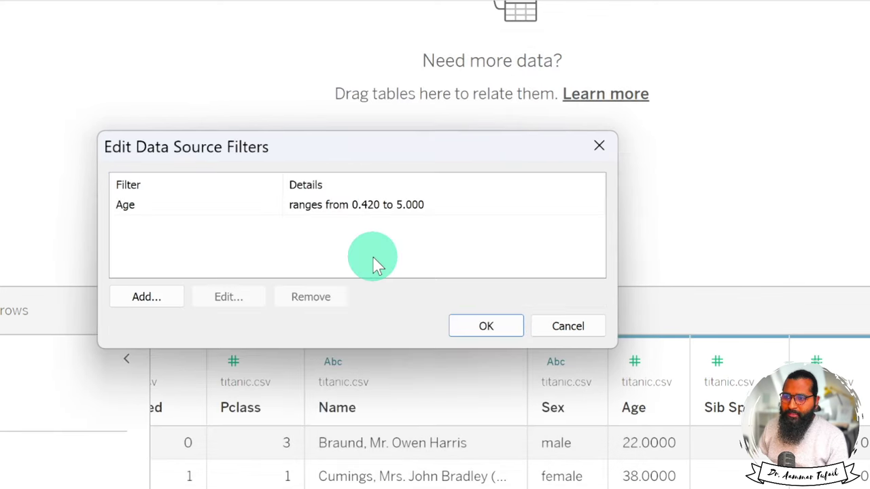
Reopen the Age filter and try its minimum-only, maximum-only and special null-value options.
left_click(145, 207)
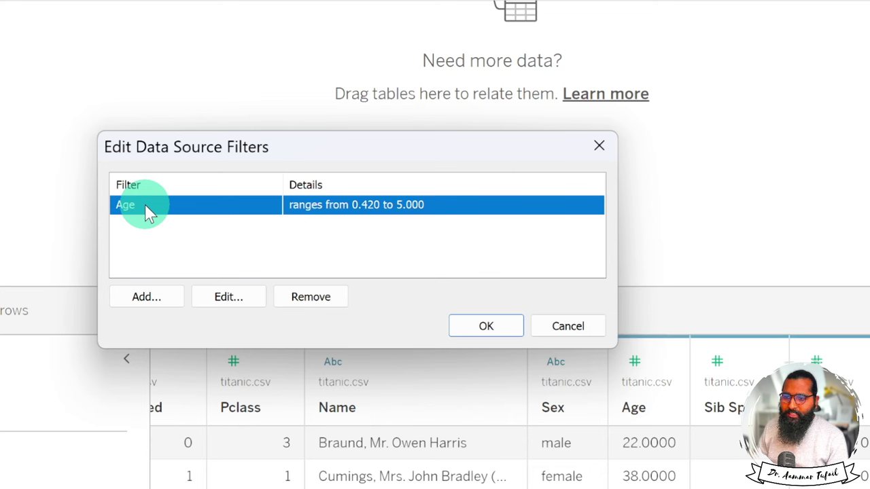
left_click(160, 301)
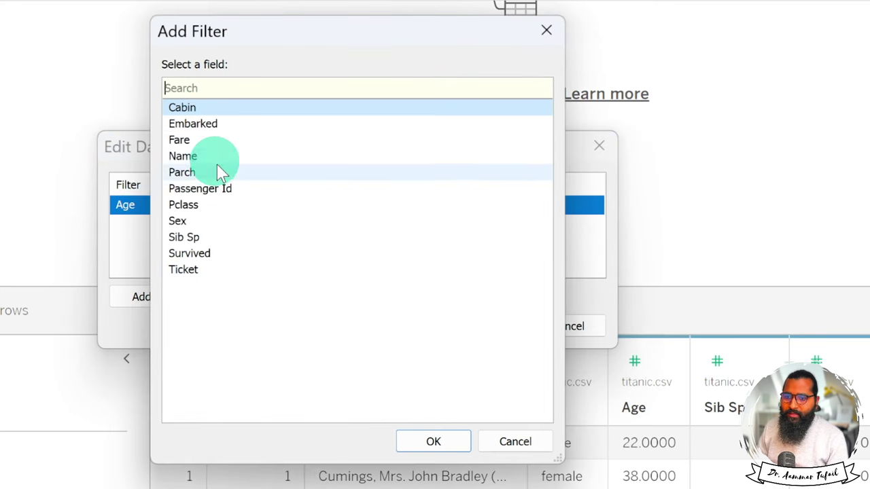
left_click(522, 436)
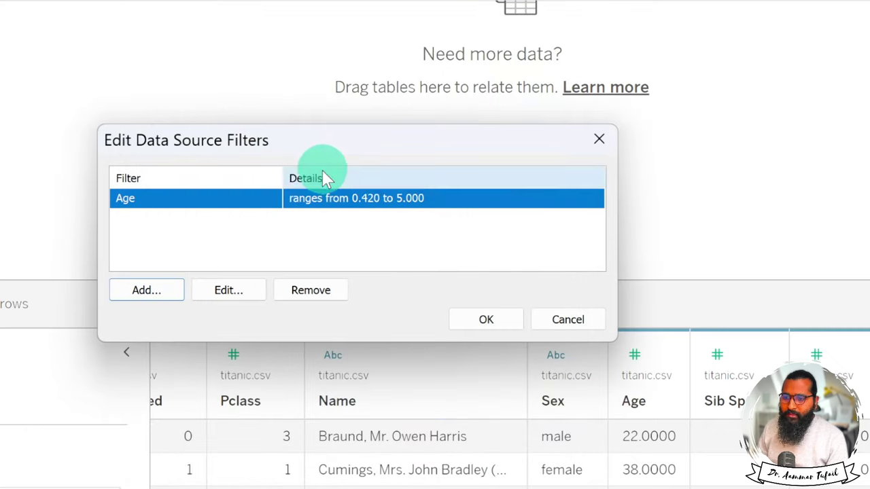
left_click(228, 291)
left_click(298, 128)
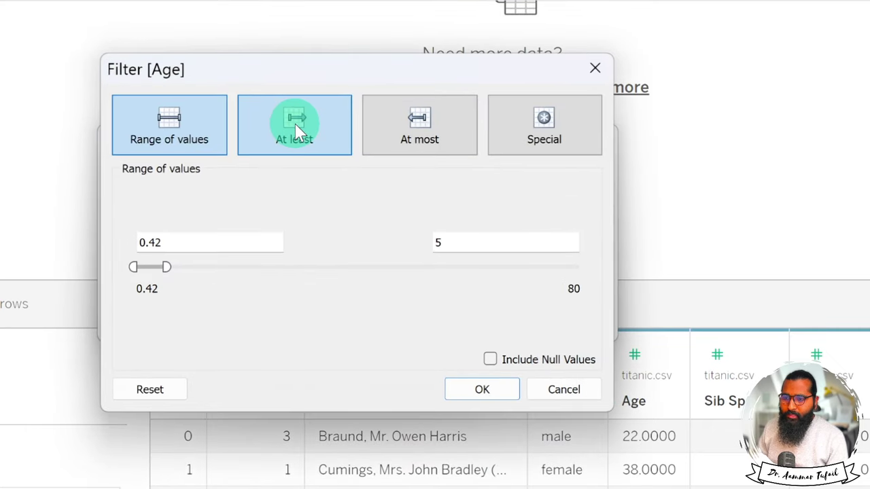
left_click(311, 149)
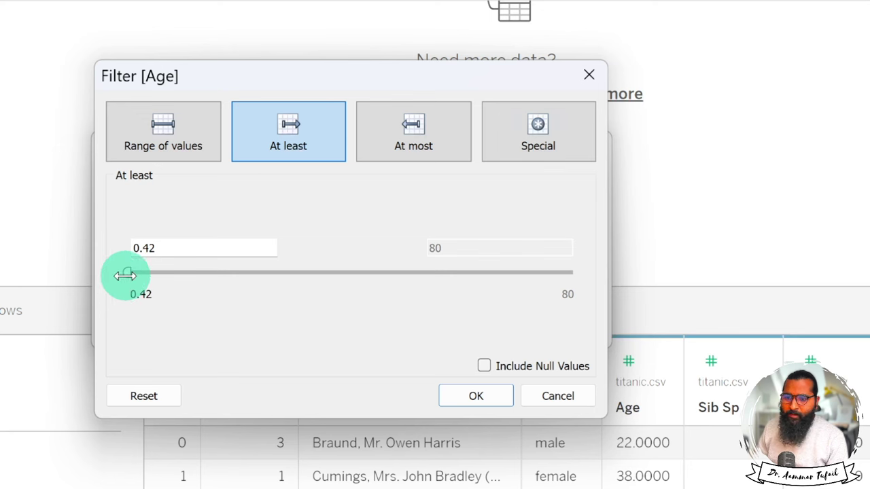
left_click(410, 145)
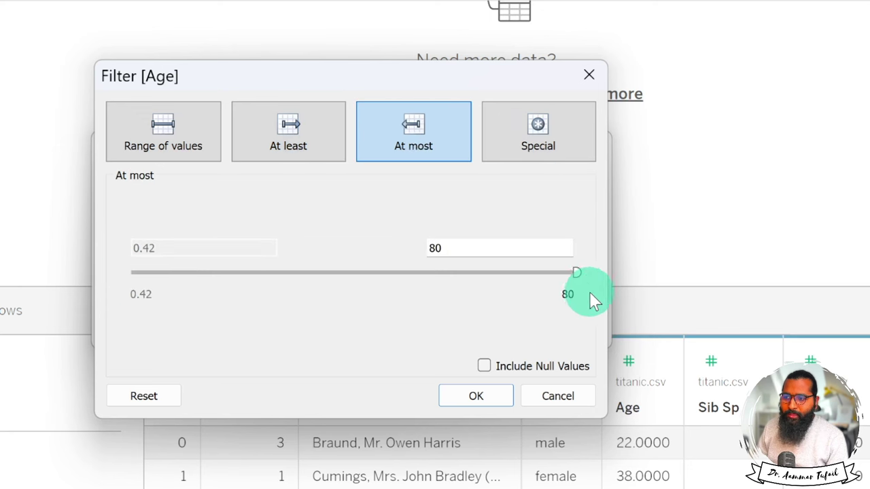
left_click(517, 123)
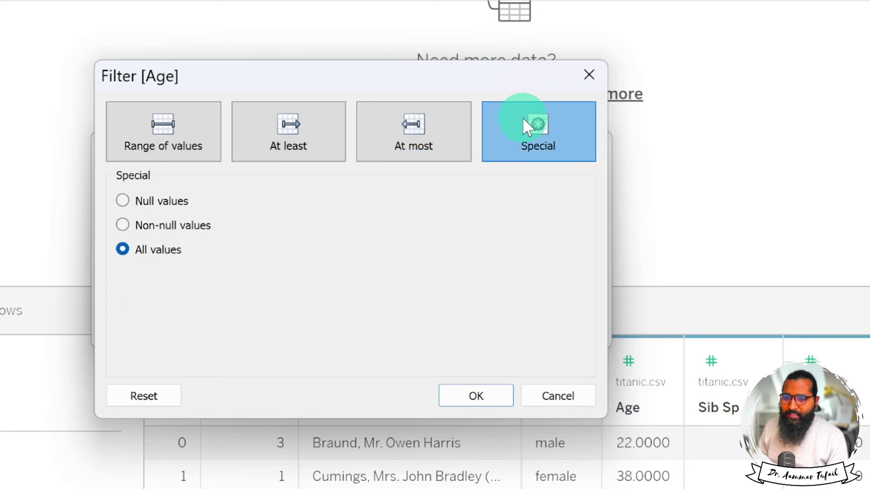
left_click(126, 225)
left_click(124, 251)
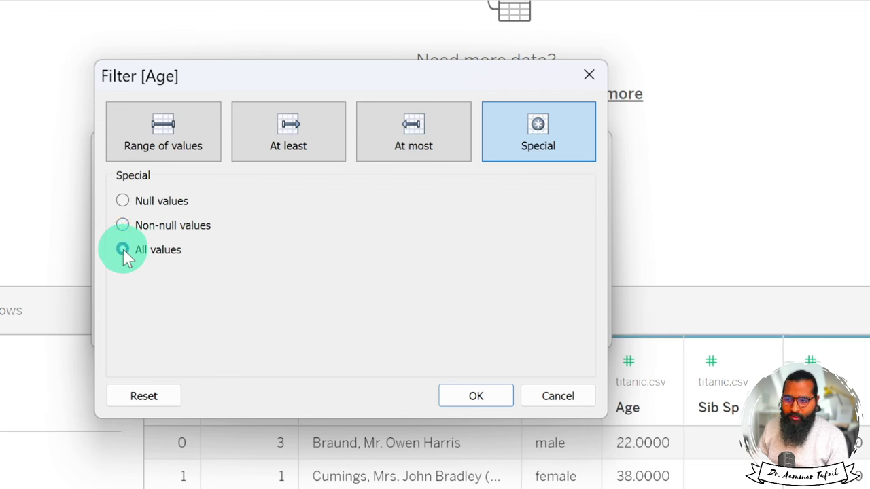
Set the Age filter back to a range of 0.42 to 5 and apply the filters.
left_click(164, 122)
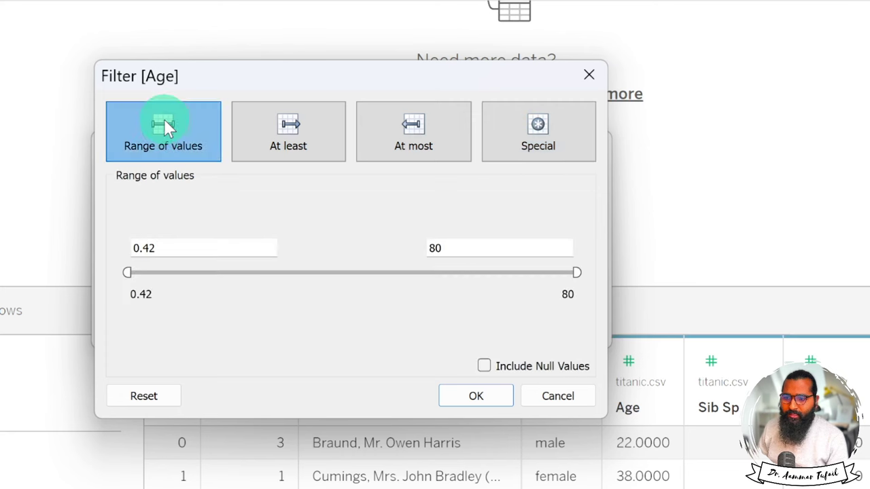
left_click(466, 238)
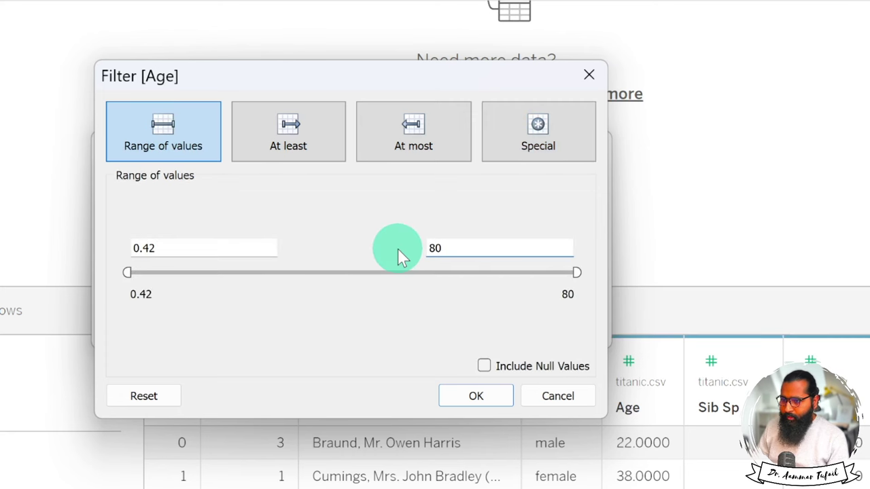
key("BackSpace")
key("BackSpace")
type("5")
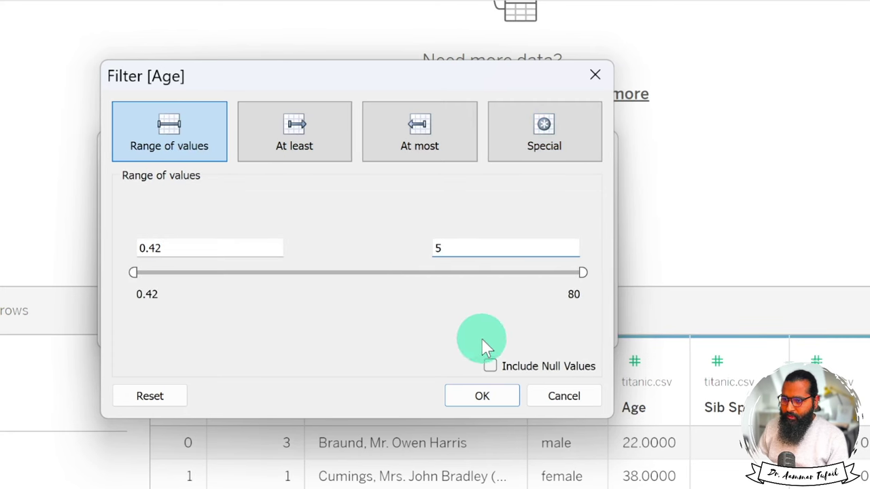
left_click(481, 398)
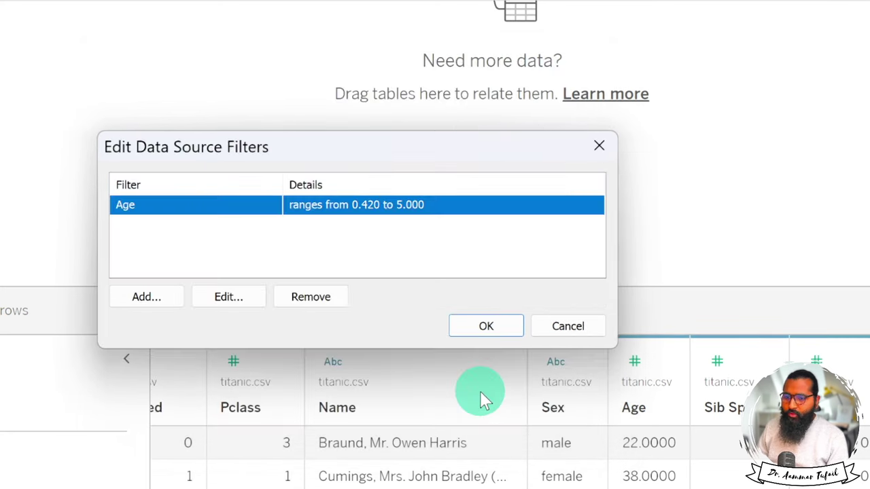
left_click(489, 325)
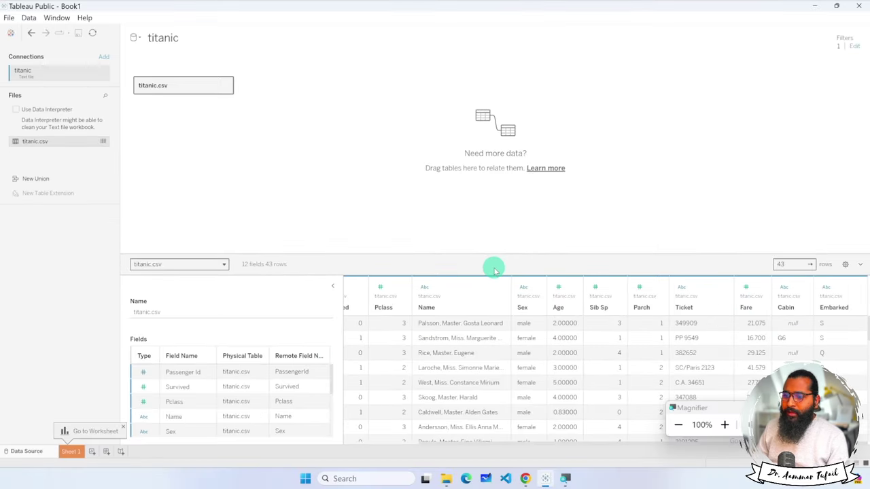
scroll(523, 353, "down", 5)
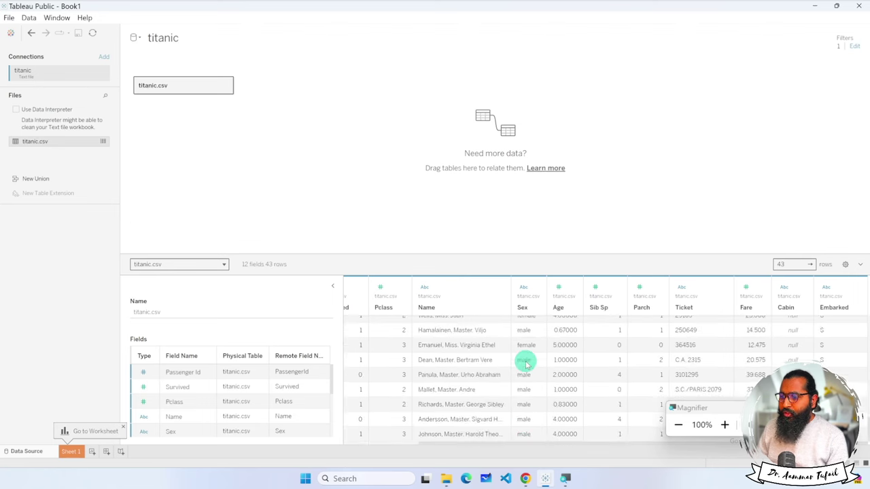
key("super+Escape")
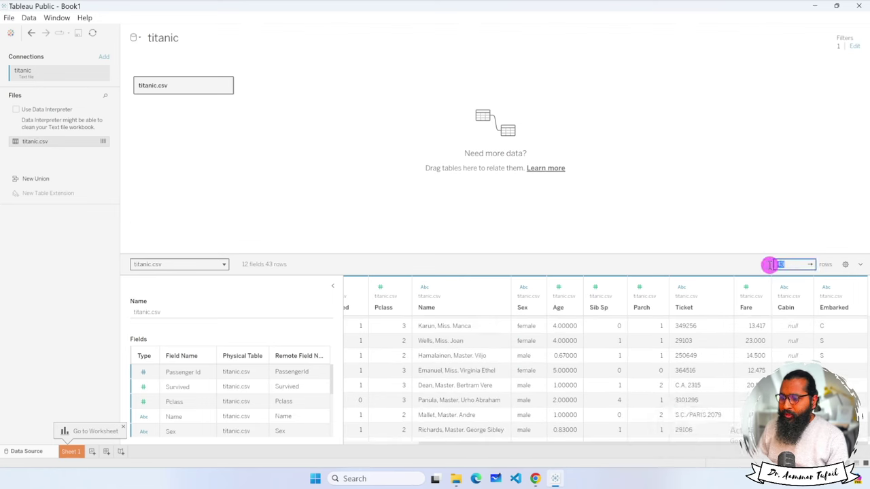
scroll(648, 368, "down", 2)
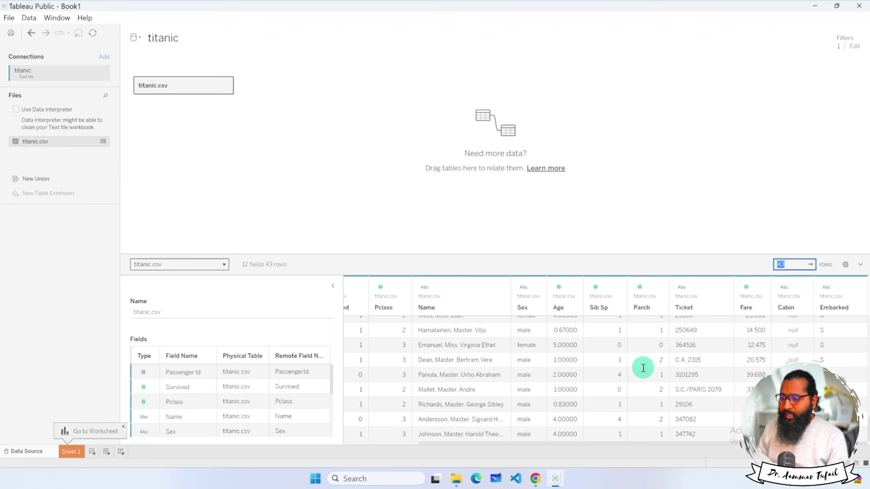
scroll(605, 377, "down", 5)
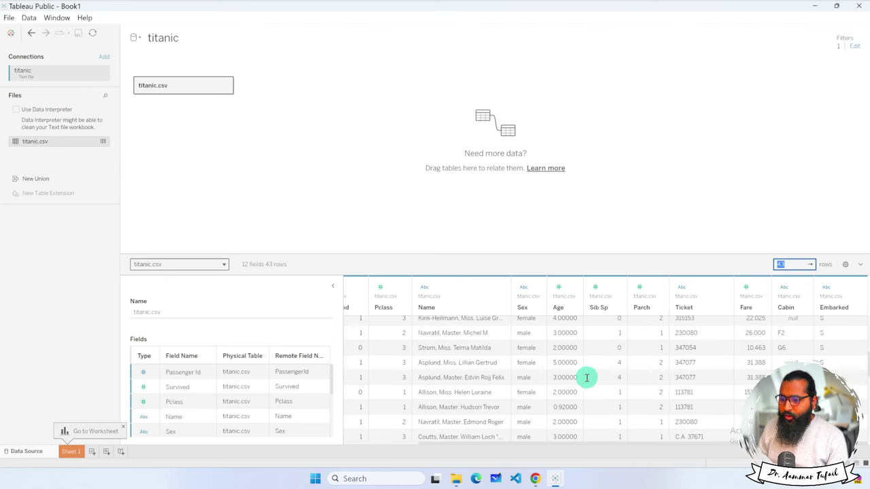
scroll(587, 378, "up", 5)
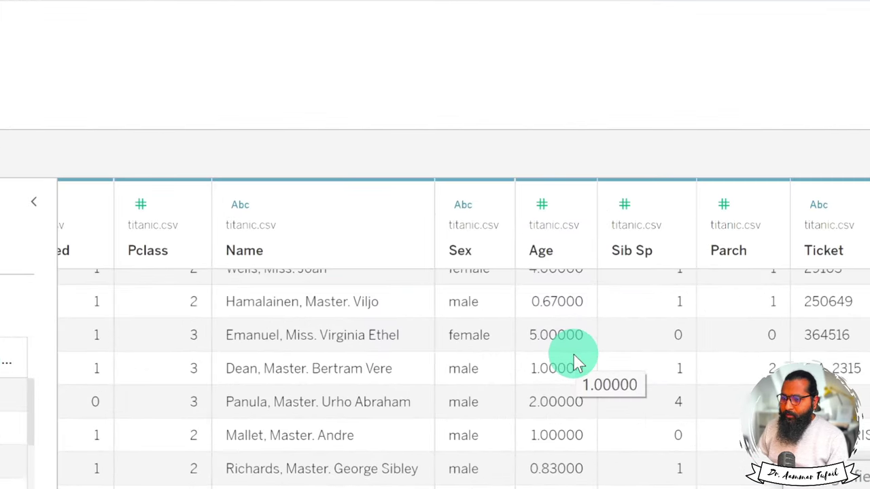
scroll(573, 354, "up", 10)
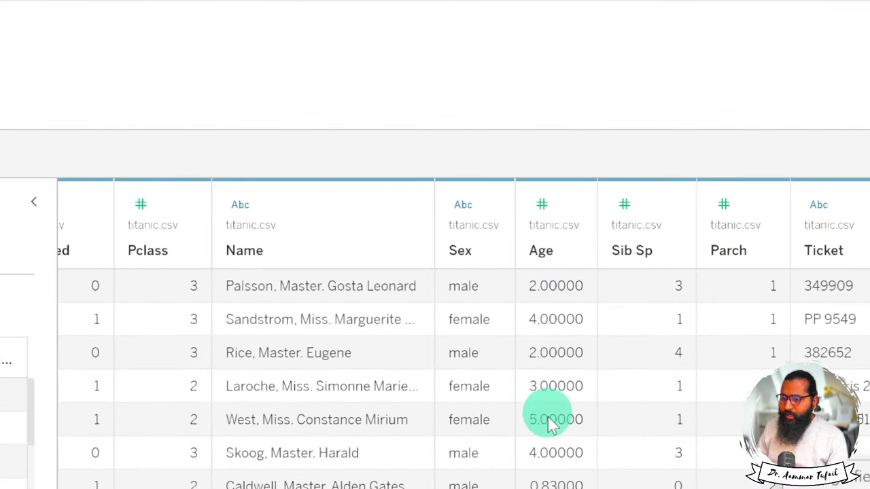
scroll(549, 424, "down", 6)
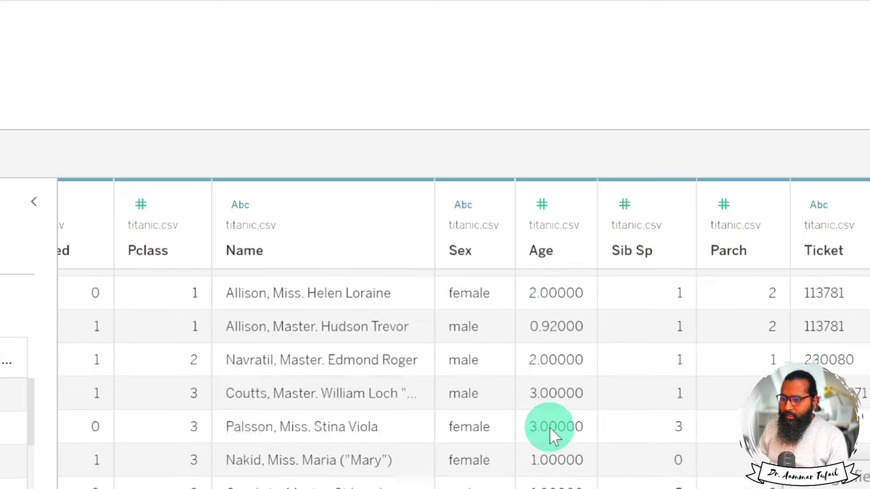
scroll(552, 434, "down", 6)
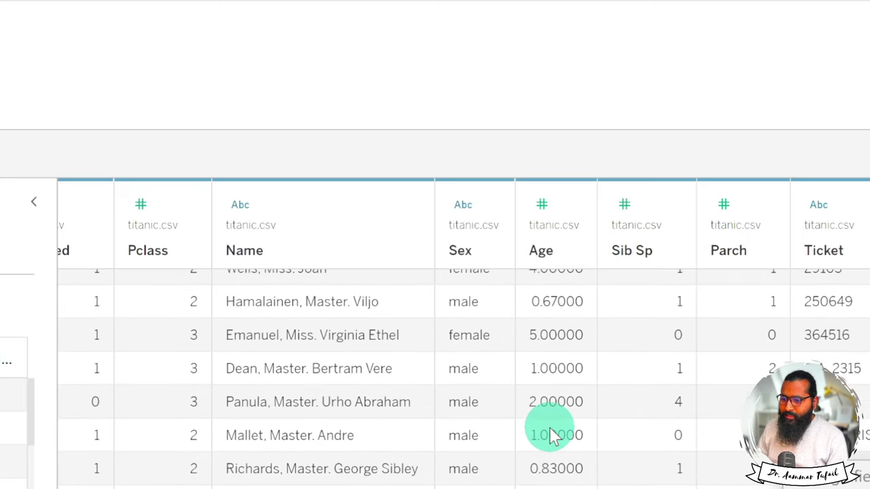
scroll(563, 435, "up", 12)
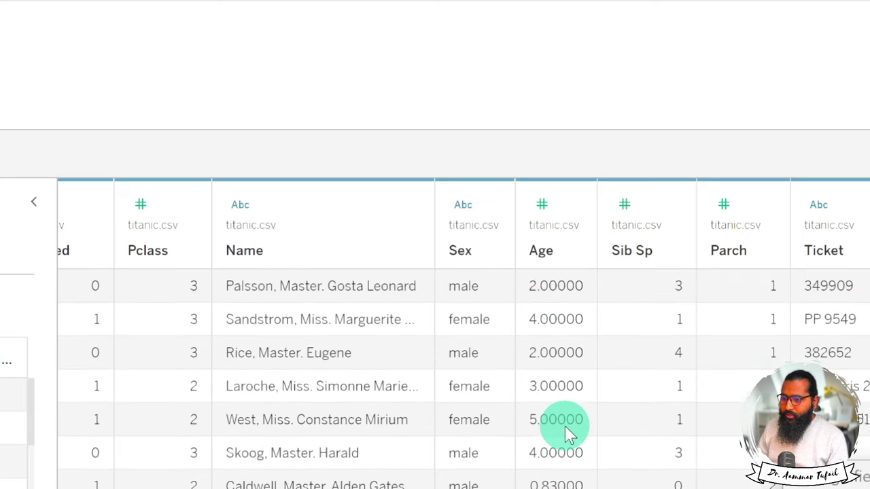
key("super+minus")
key("super+minus")
key("super+minus")
key("super+minus")
key("super+minus")
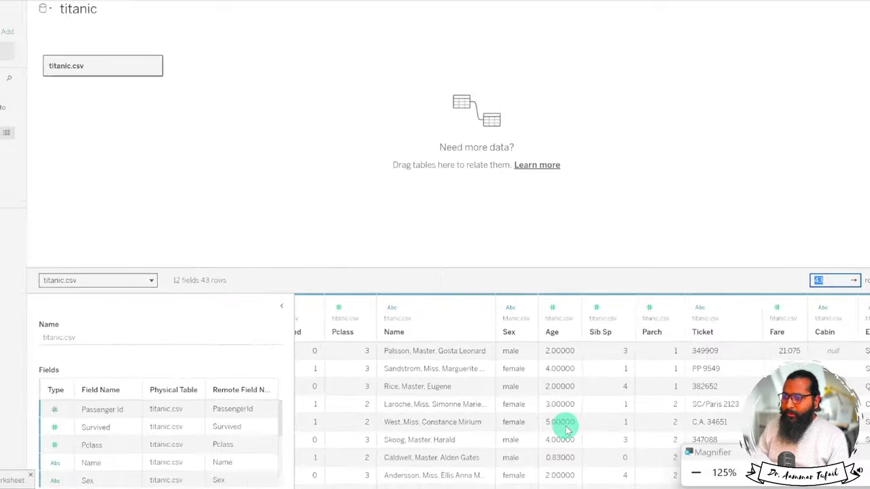
key("super+minus")
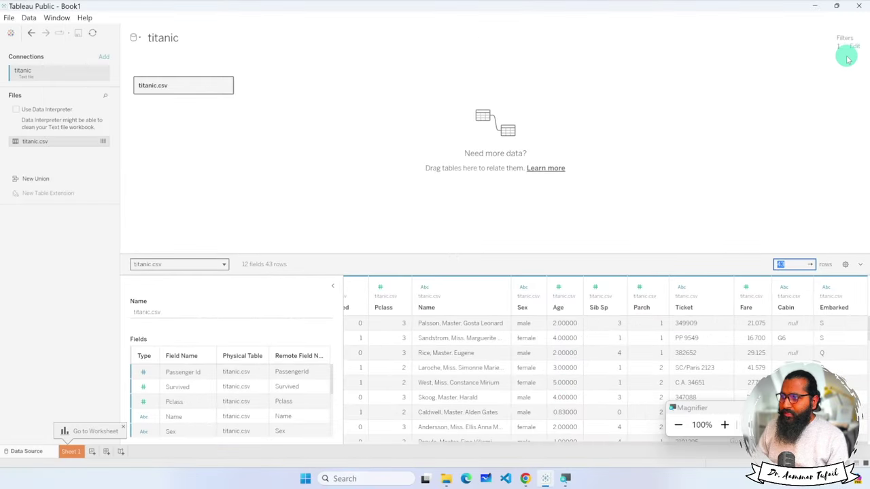
Add a Sex data source filter keeping only male passengers and apply both filters.
left_click(856, 47)
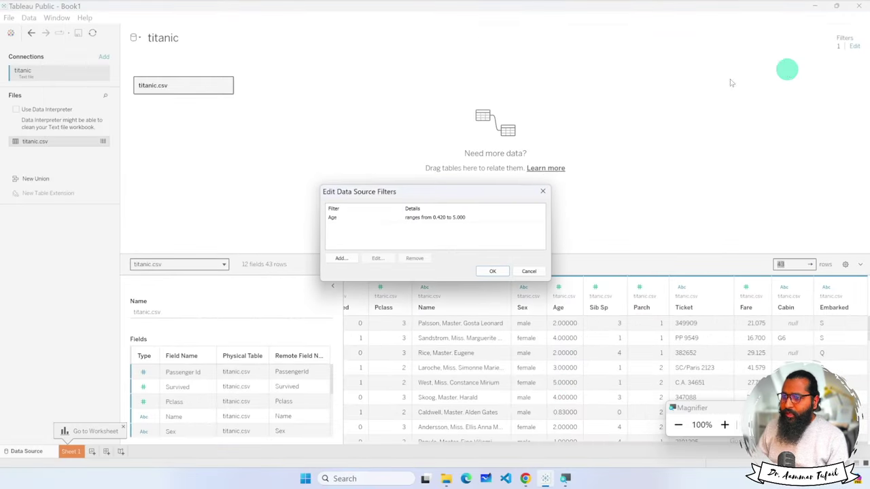
key("super+plus")
key("super+plus")
key("super+plus")
left_click(353, 264)
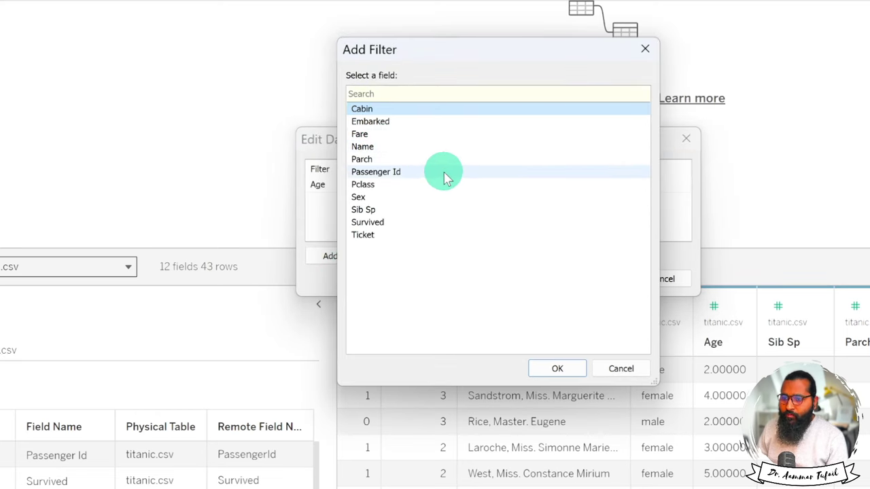
left_click(429, 197)
left_click(562, 370)
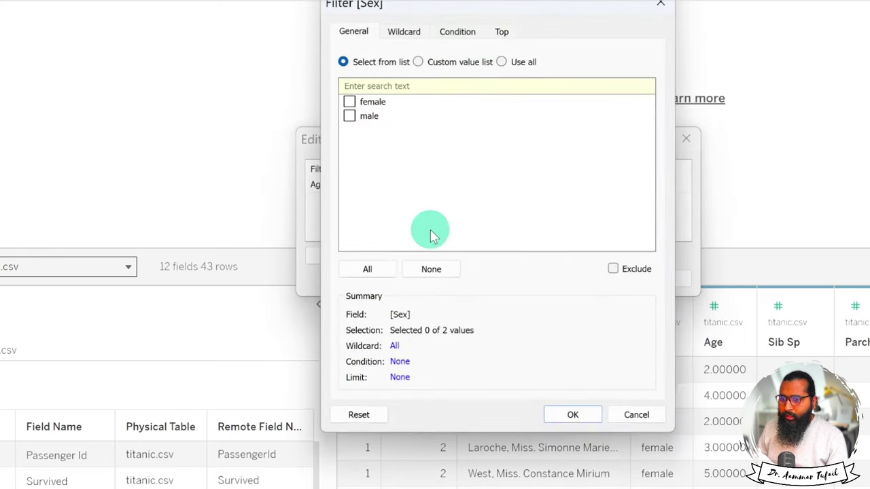
left_click(349, 118)
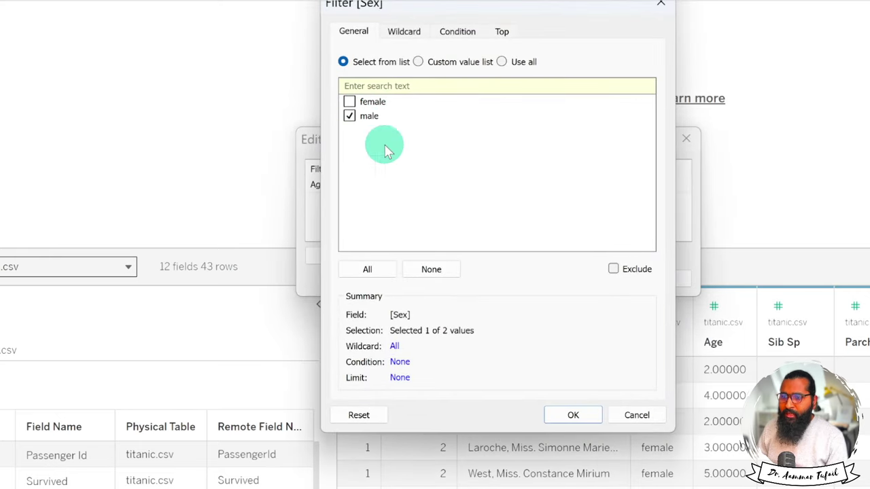
left_click(571, 414)
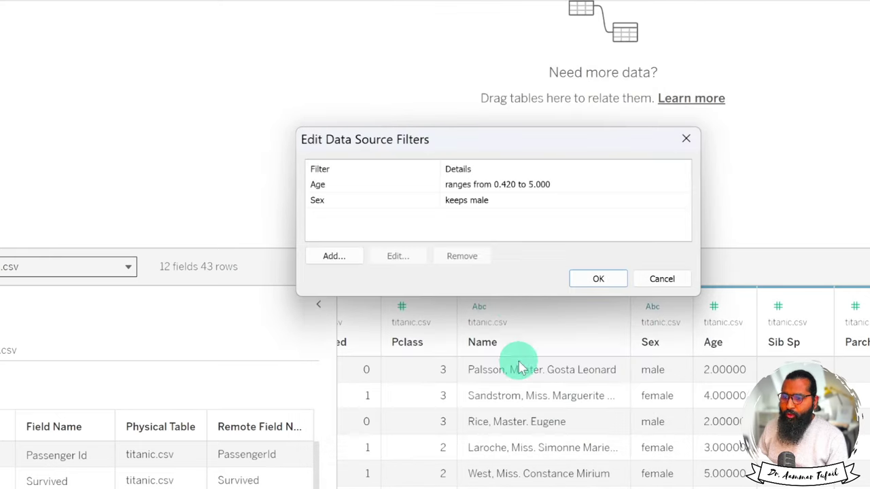
left_click(590, 278)
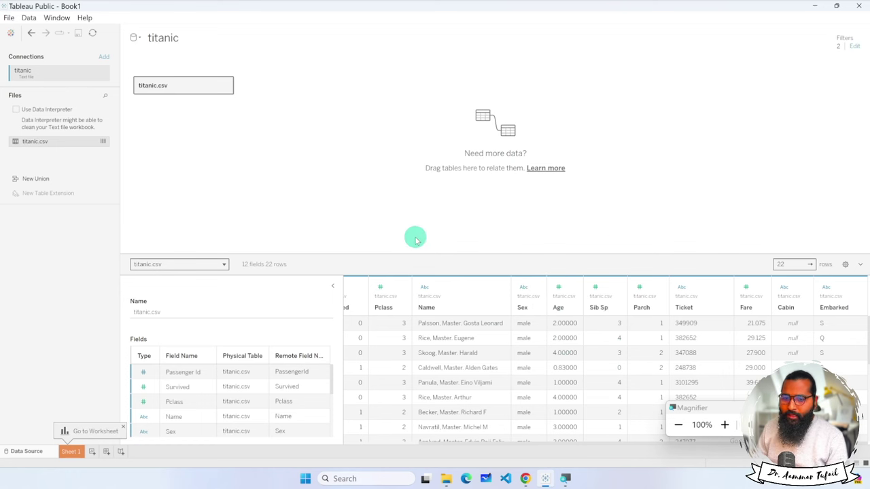
Delete both the Age and Sex data source filters, apply, then select the row count value.
left_click(853, 45)
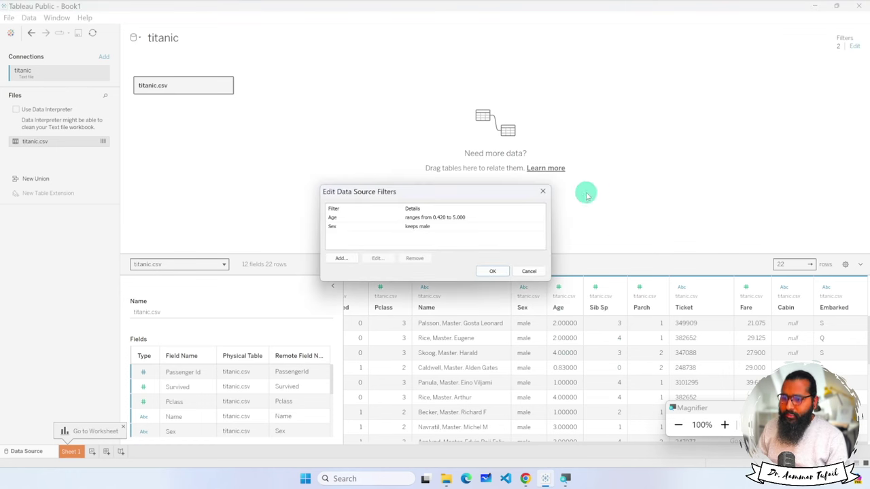
left_click(362, 227)
left_click(355, 218, "shift")
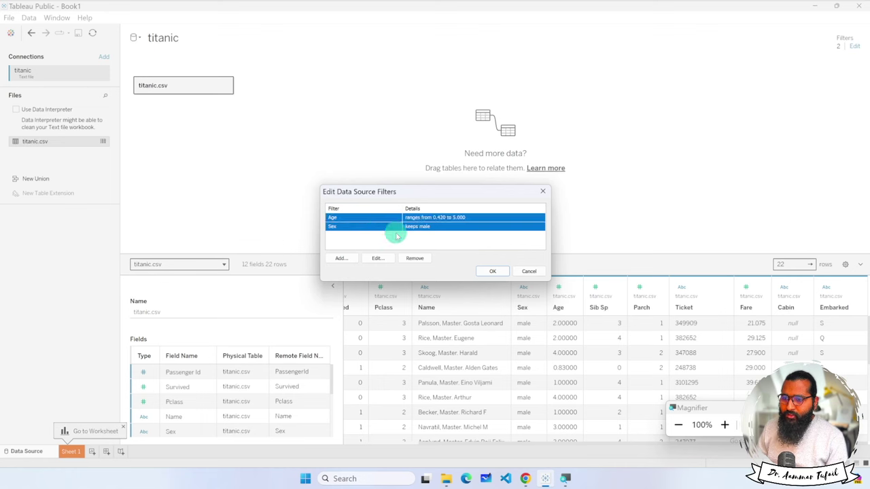
left_click(416, 259)
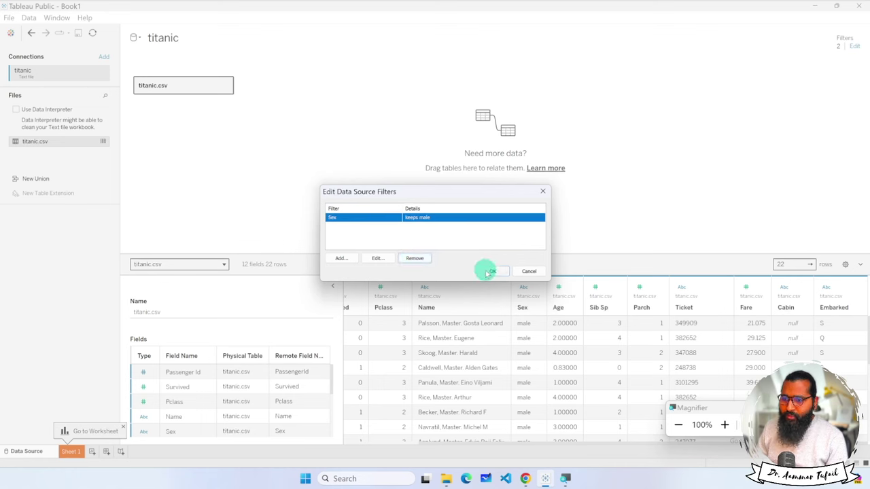
left_click(416, 259)
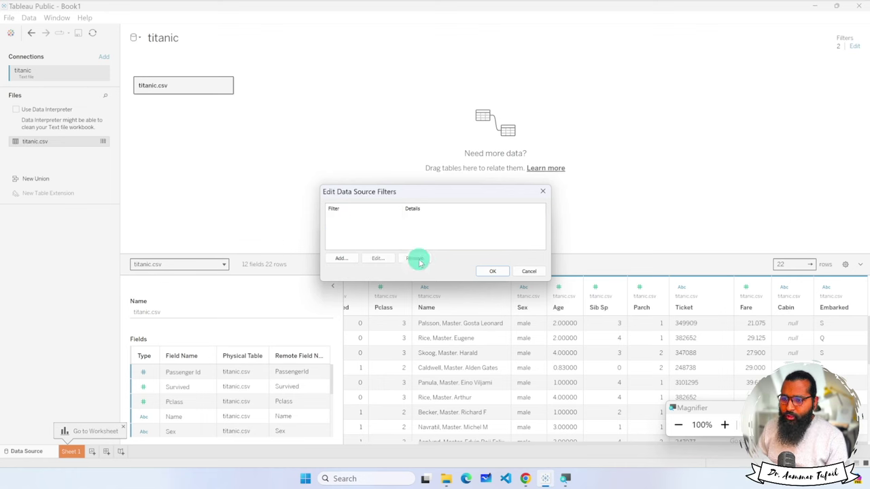
left_click(484, 272)
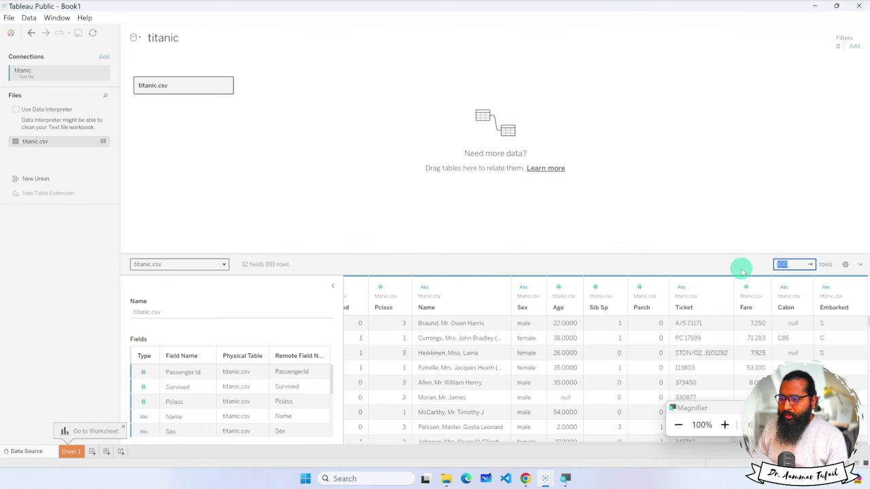
left_click(796, 266)
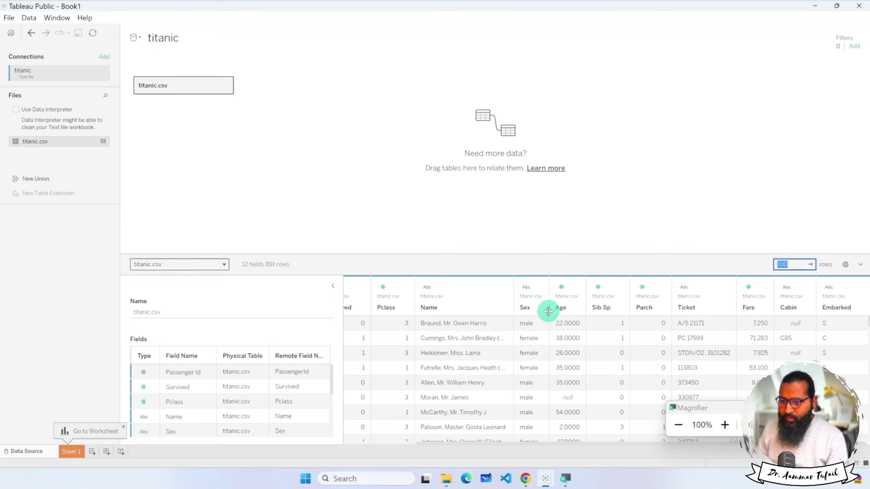
Add a Survived data source filter with the range set to 1–1, leaving 342 rows.
left_click(855, 48)
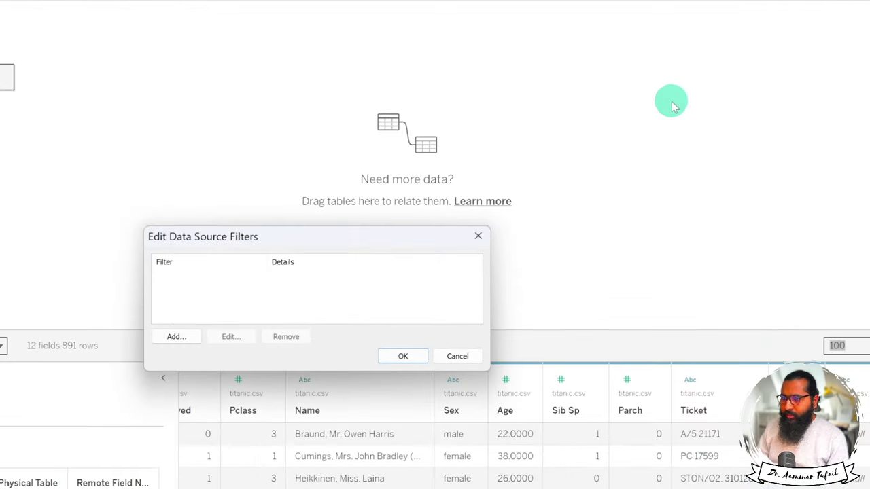
left_click(348, 258)
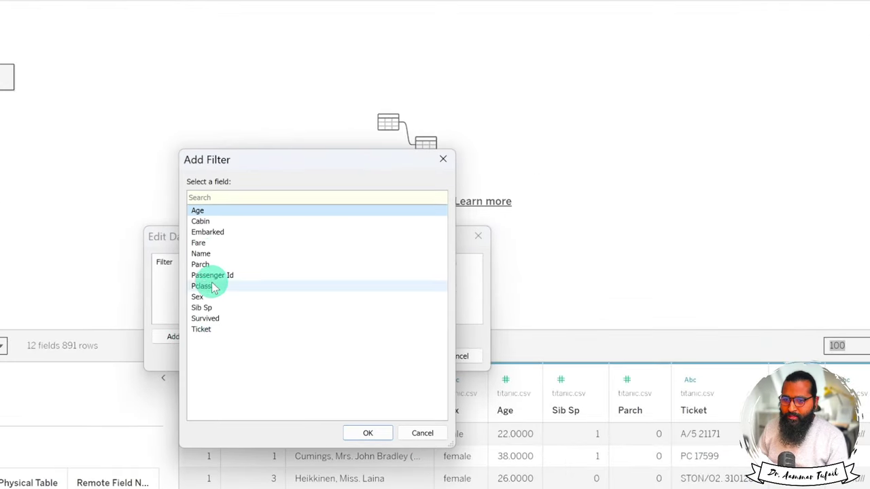
left_click(214, 318)
left_click(380, 436)
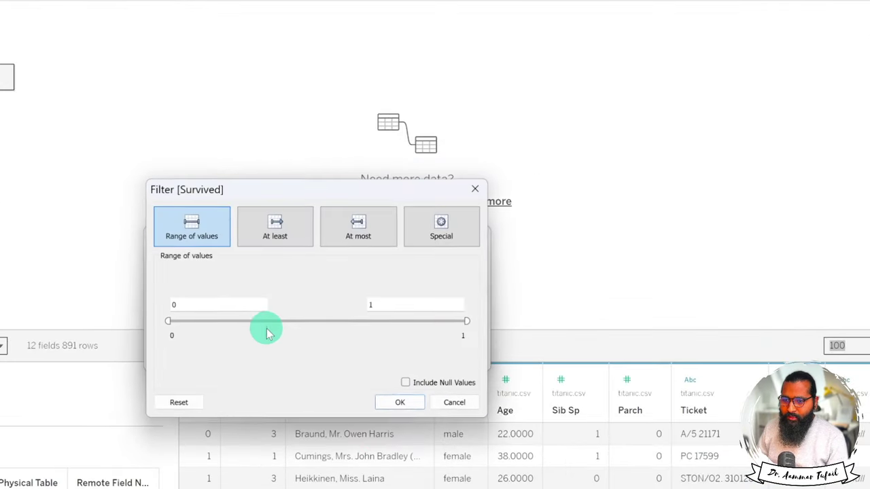
left_click_drag(192, 304, 155, 305)
left_click_drag(403, 306, 327, 311)
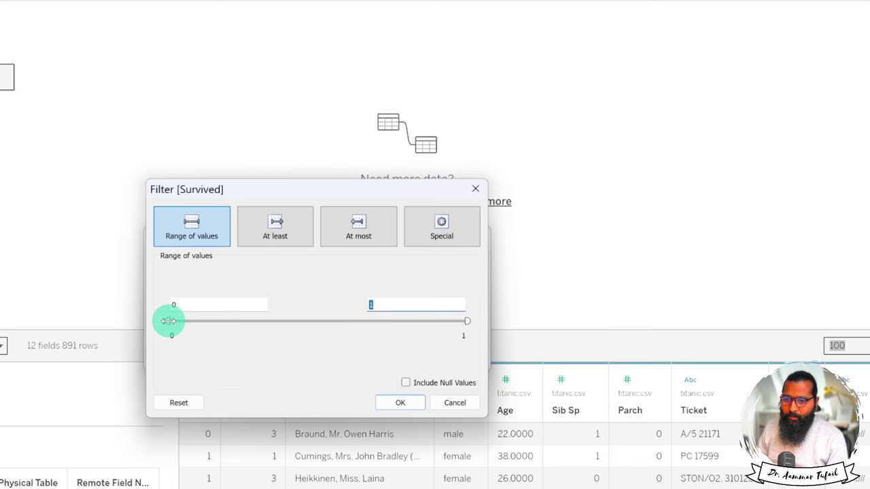
left_click_drag(169, 321, 517, 329)
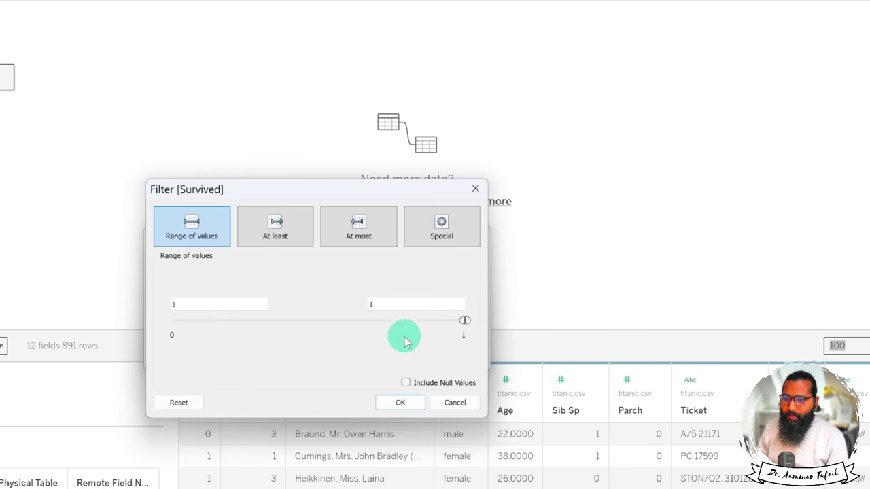
left_click(401, 403)
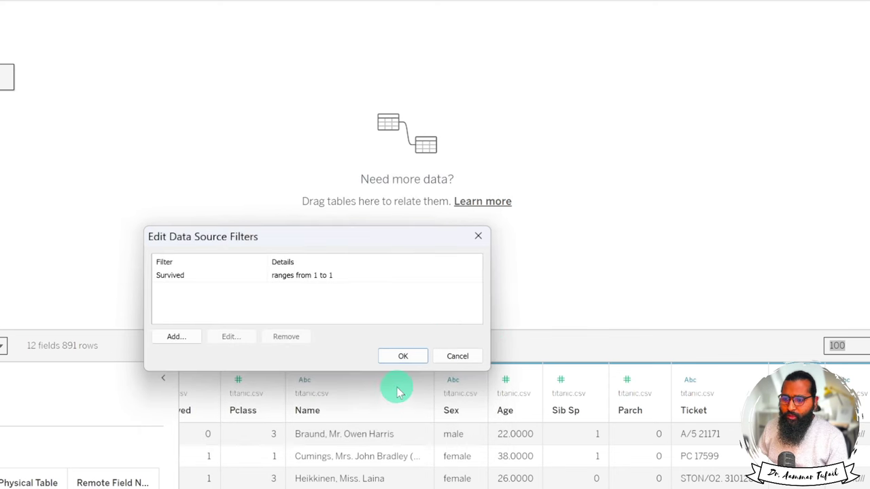
left_click(403, 355)
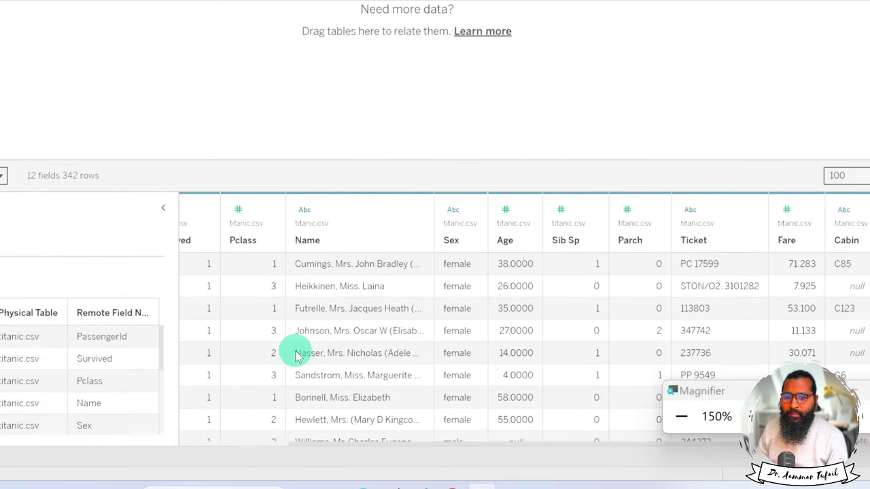
scroll(384, 314, "left", 3)
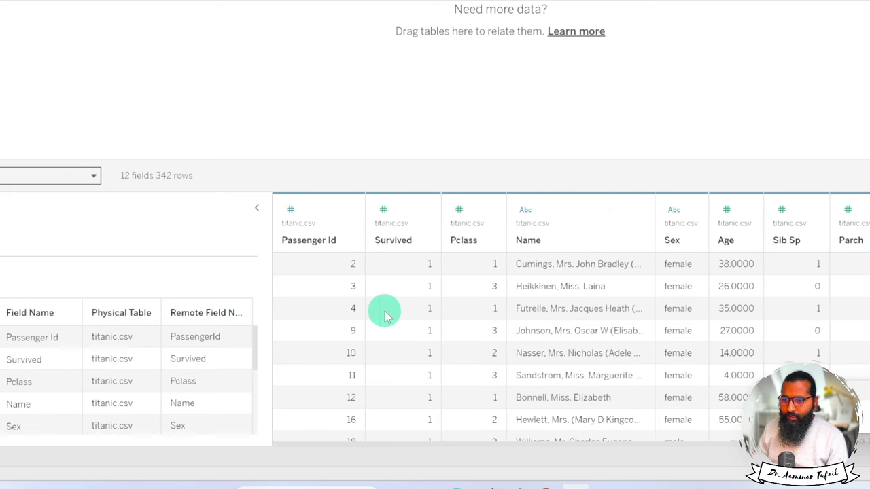
scroll(408, 299, "down", 5)
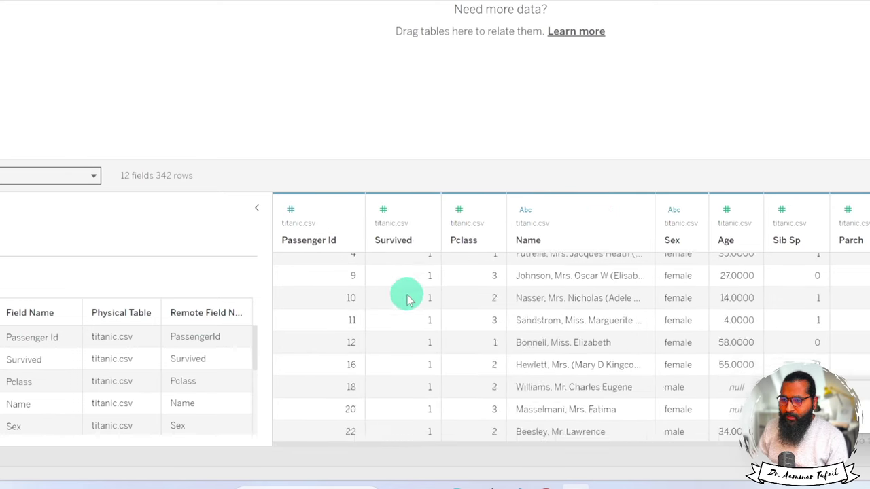
scroll(408, 309, "down", 10)
scroll(408, 309, "up", 15)
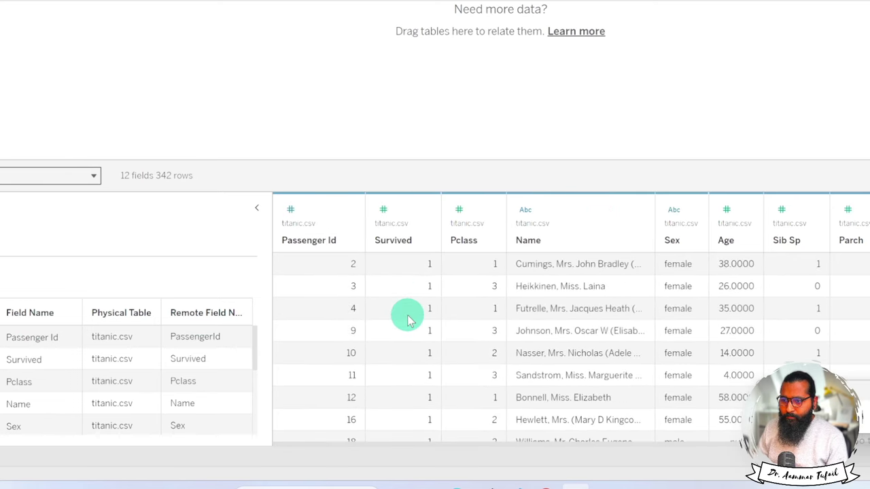
left_click(426, 242)
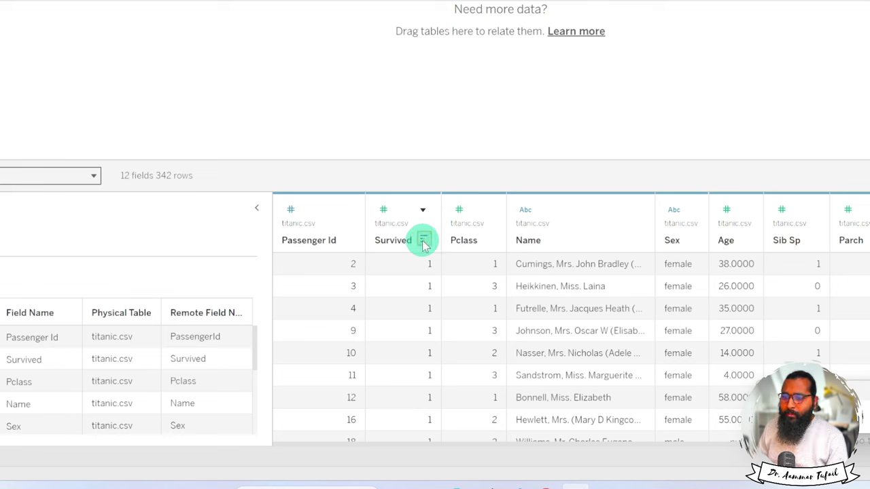
left_click(423, 242)
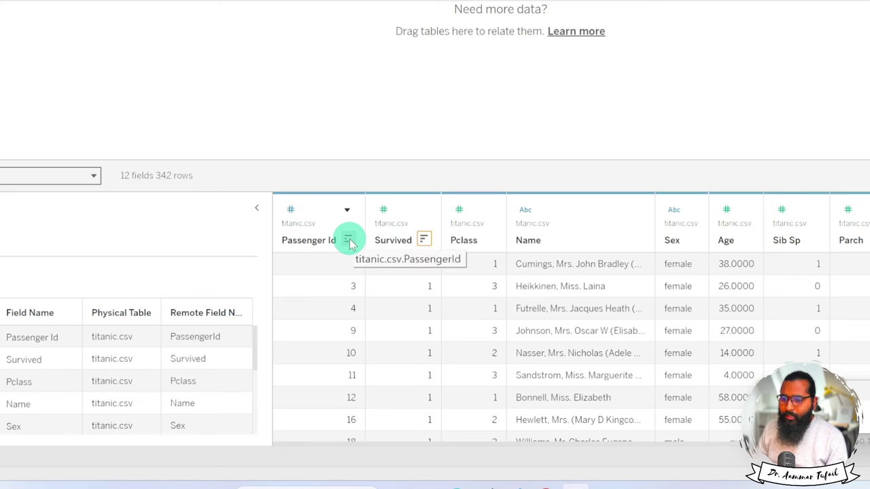
Sort the survivor rows by Age, ending with the oldest passengers first.
scroll(609, 306, "right", 3)
scroll(610, 306, "right", 1)
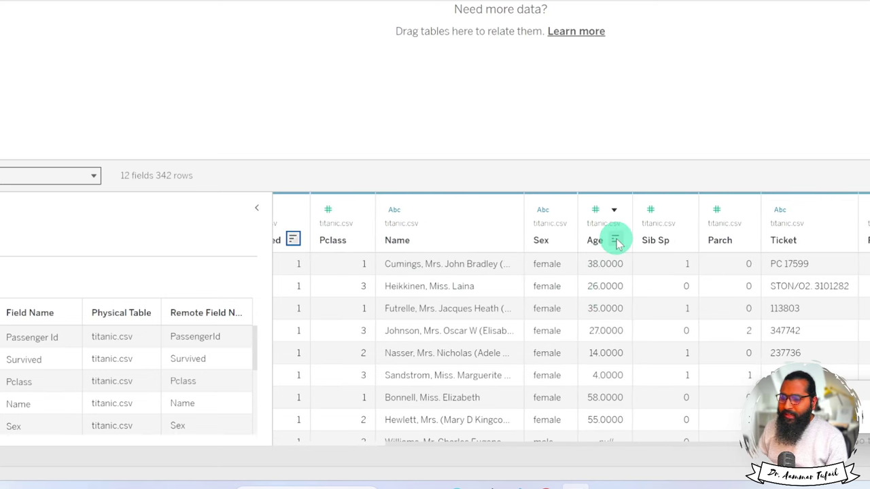
left_click(615, 242)
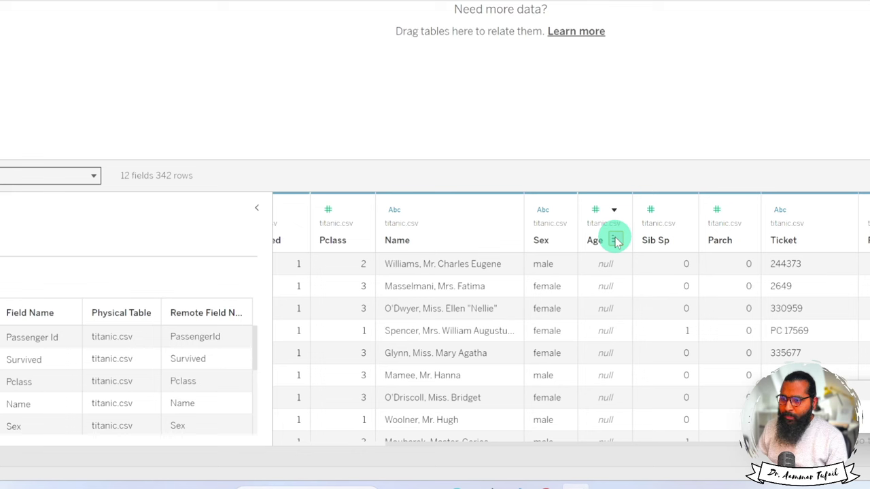
left_click(616, 241)
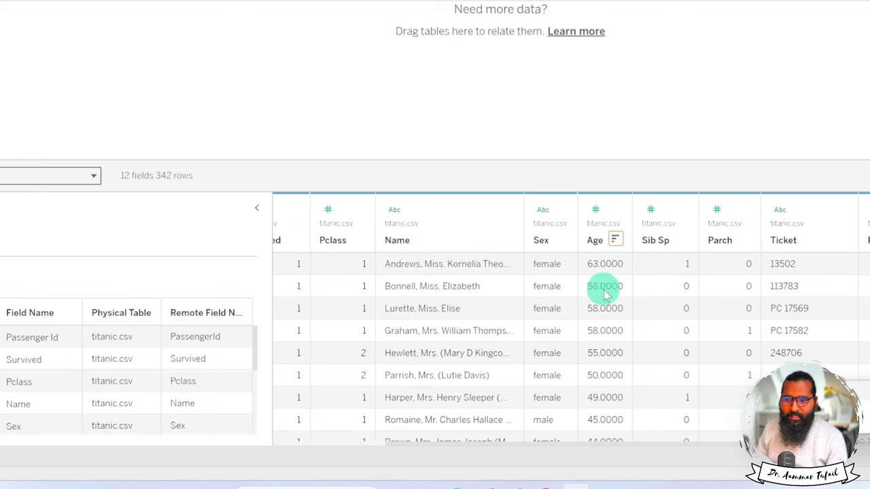
left_click(616, 242)
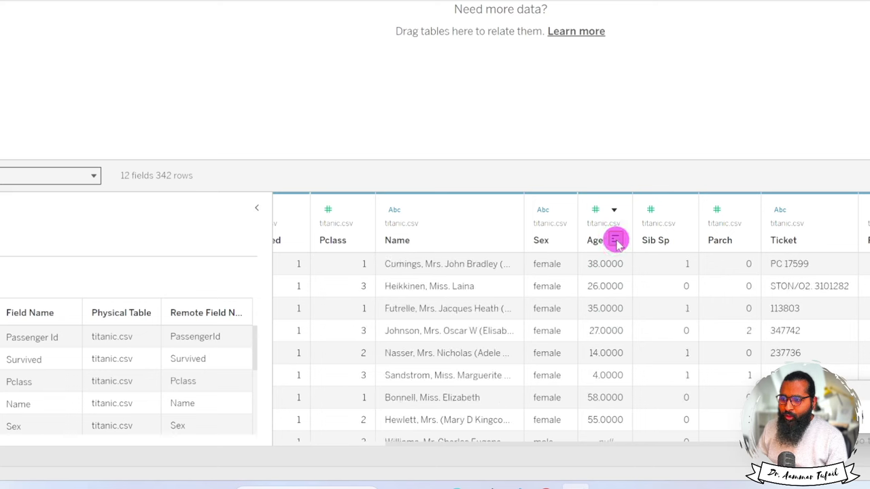
left_click(616, 241)
left_click(616, 241)
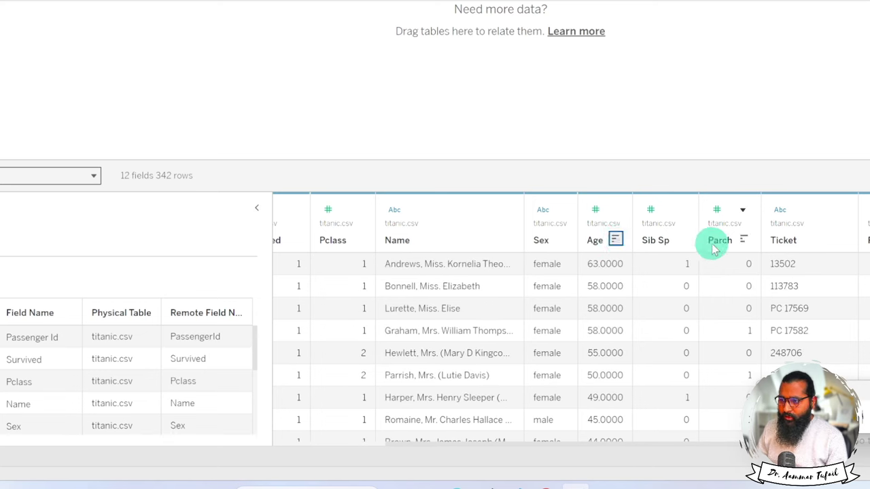
Sort by Sib Sp and Parch largest first, then finally by Ticket descending.
left_click(681, 241)
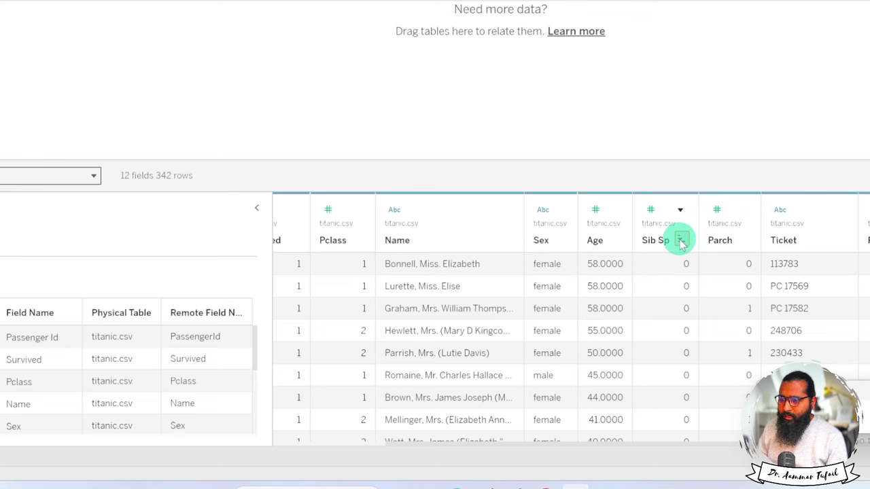
left_click(681, 241)
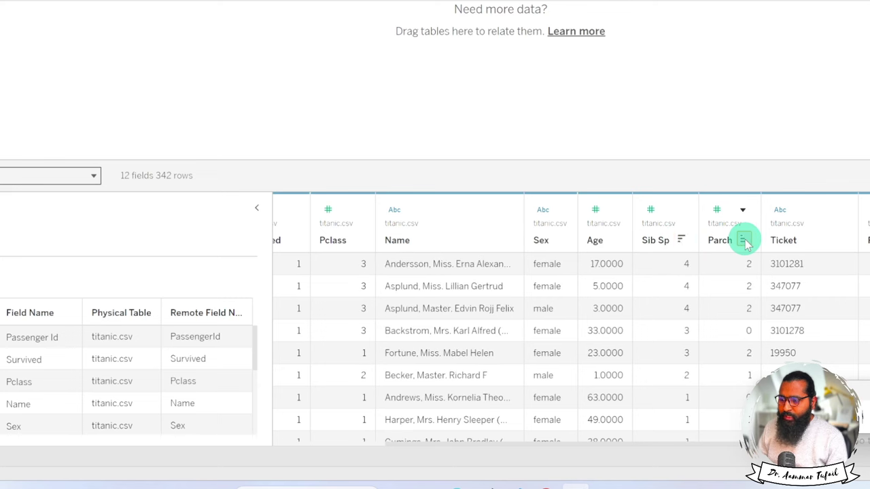
left_click(745, 242)
left_click(745, 241)
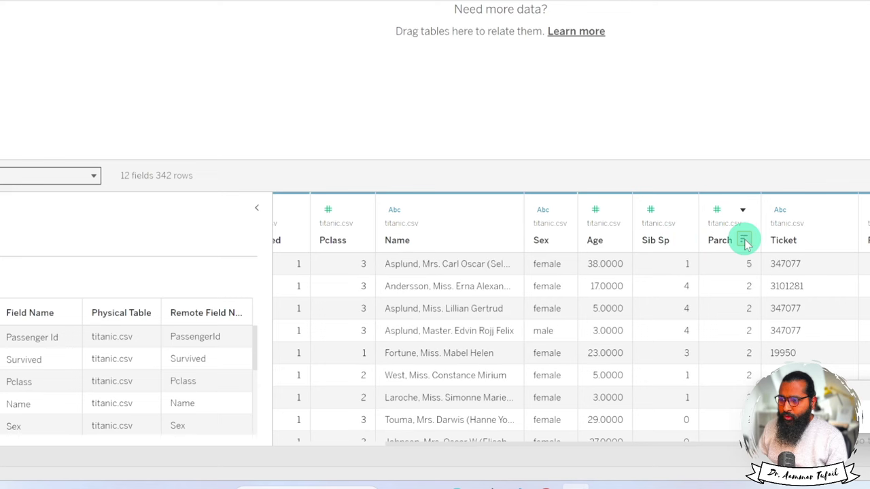
left_click(841, 242)
left_click(842, 241)
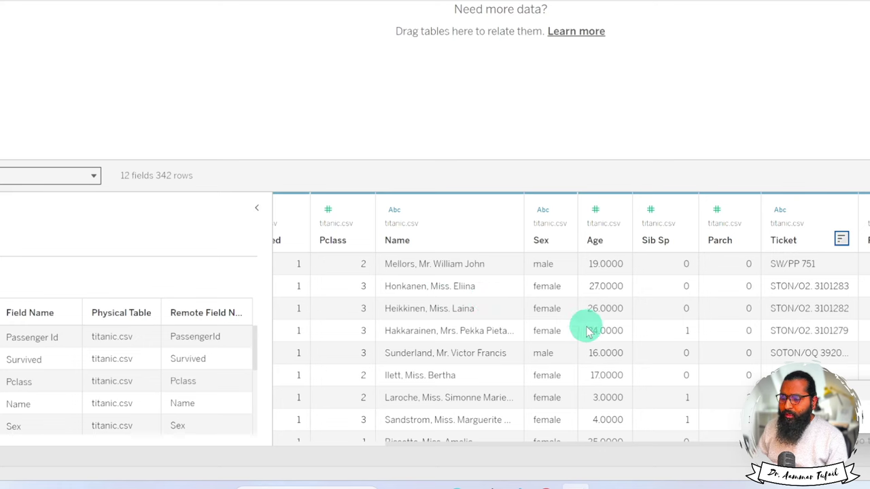
key("super+minus")
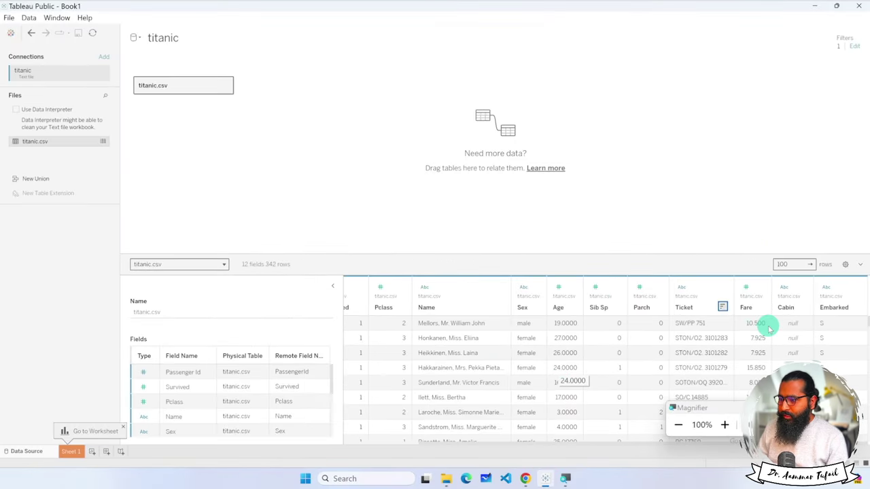
left_click(845, 265)
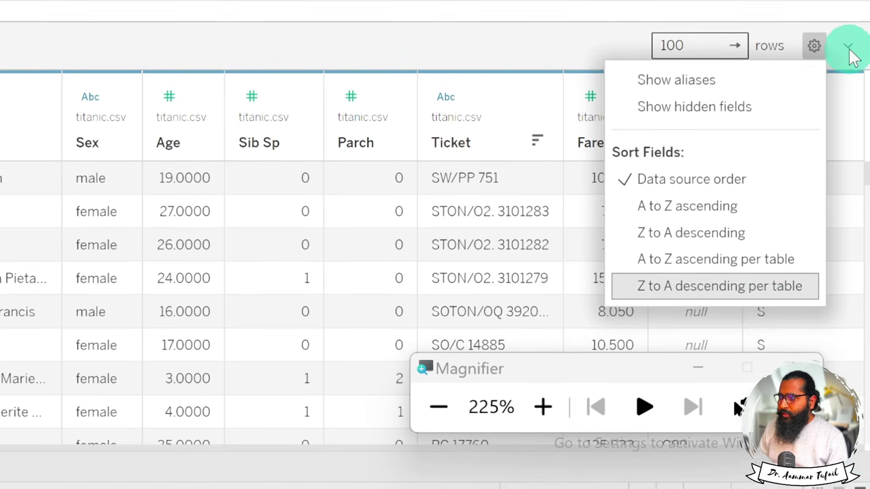
left_click(850, 51)
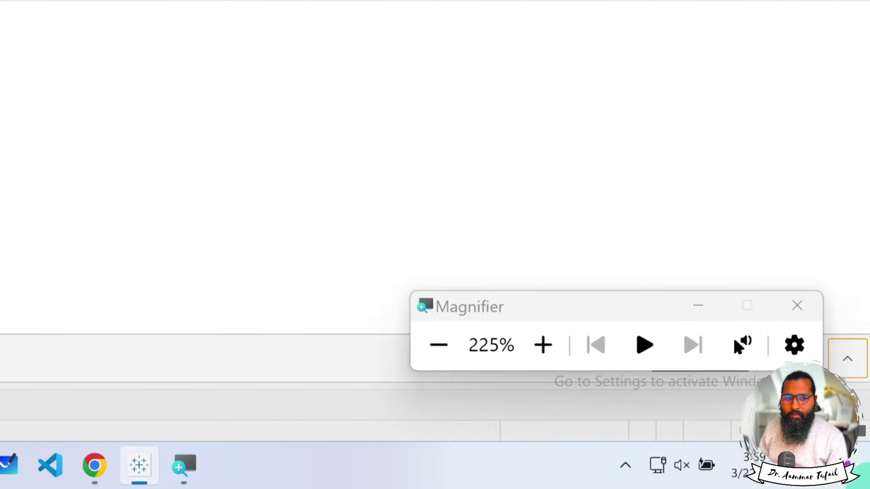
left_click(855, 365)
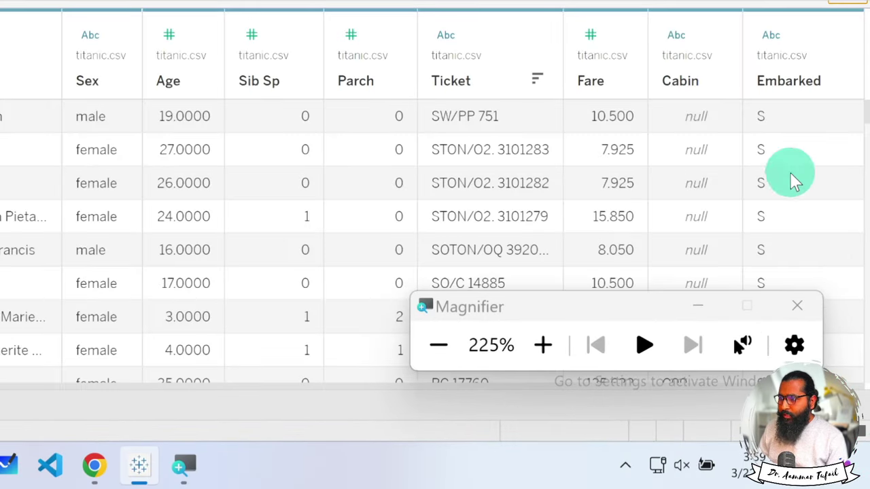
key("super+minus")
key("super+minus")
key("super+minus")
key("super+minus")
key("super+minus")
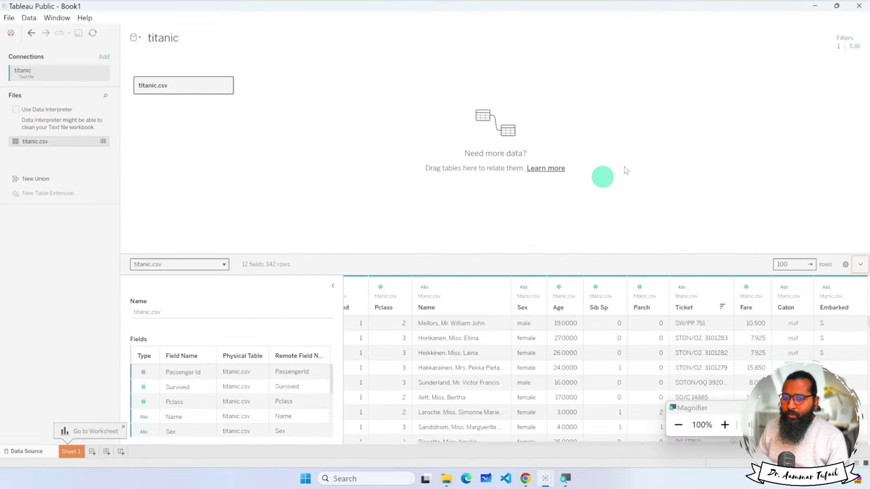
Delete the Survived filter from the titanic source, restoring all 891 rows of 12 fields.
left_click(855, 46)
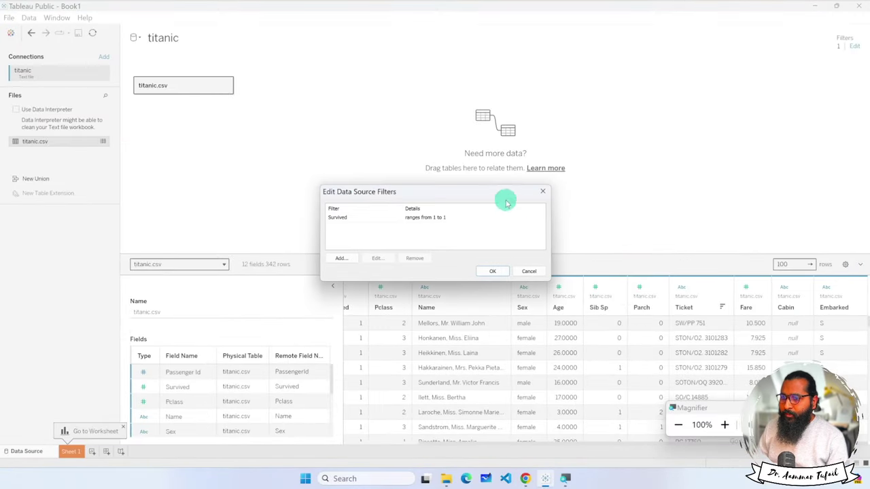
left_click(360, 215)
left_click(419, 260)
left_click(493, 271)
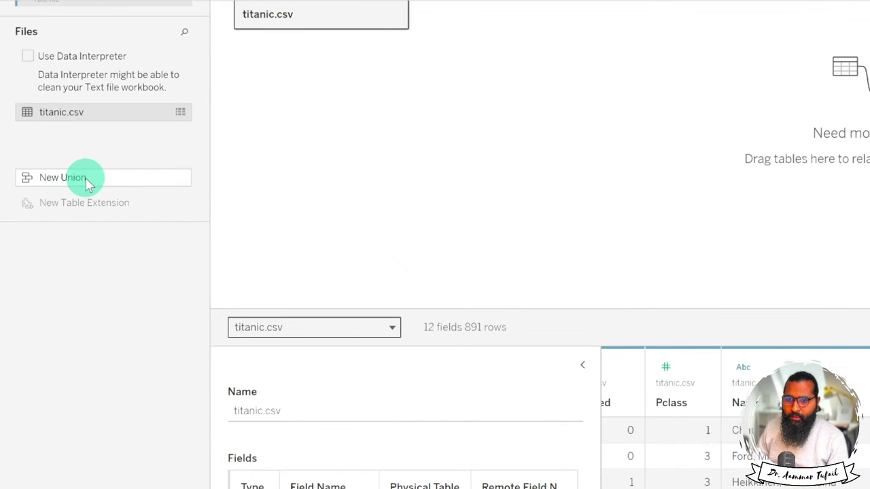
left_click(86, 182)
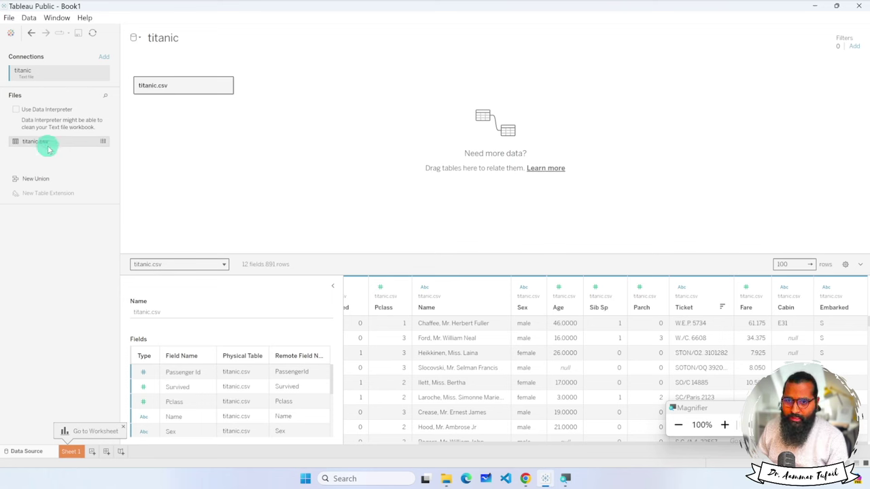
Glance at the Data menu, then follow the 'Learn more' link under 'Need more data?'.
left_click(28, 20)
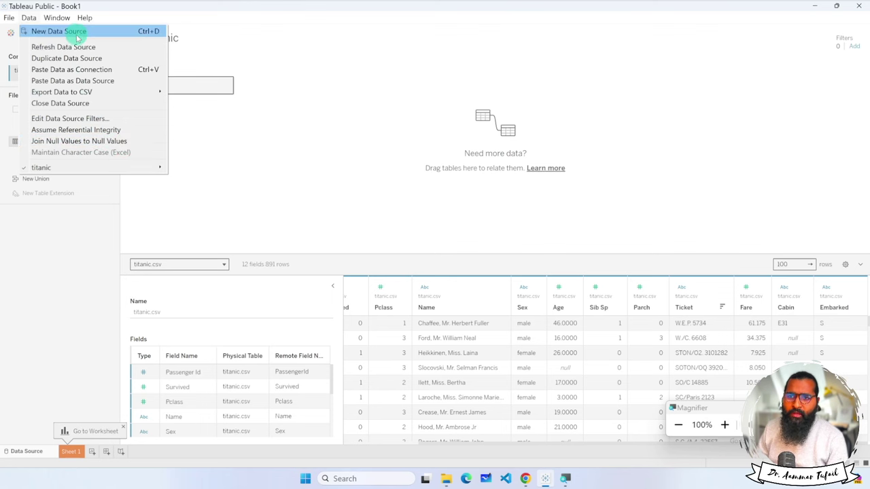
left_click(256, 134)
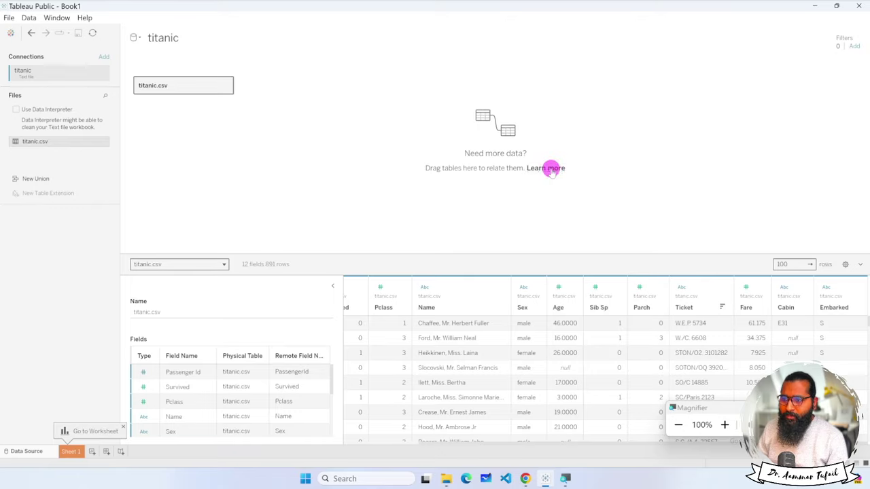
left_click(552, 168)
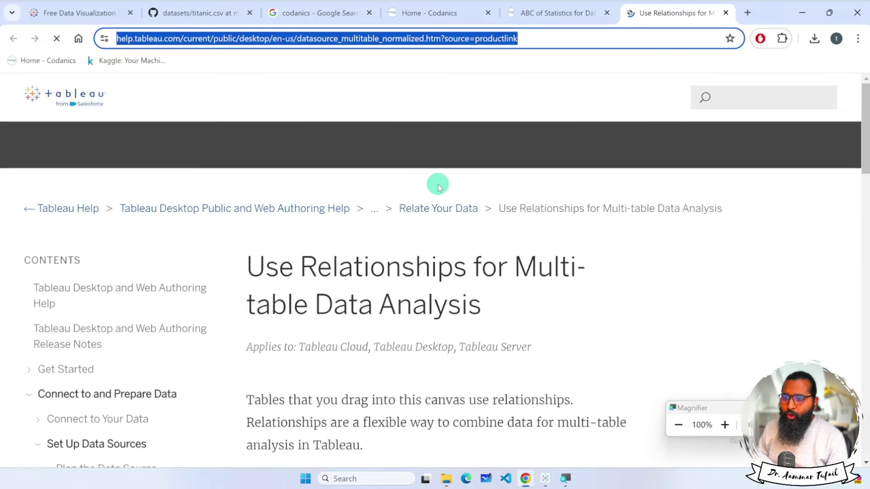
Scroll through the relationships article, close its Chrome tab, and switch back to Tableau Public.
scroll(471, 247, "down", 7)
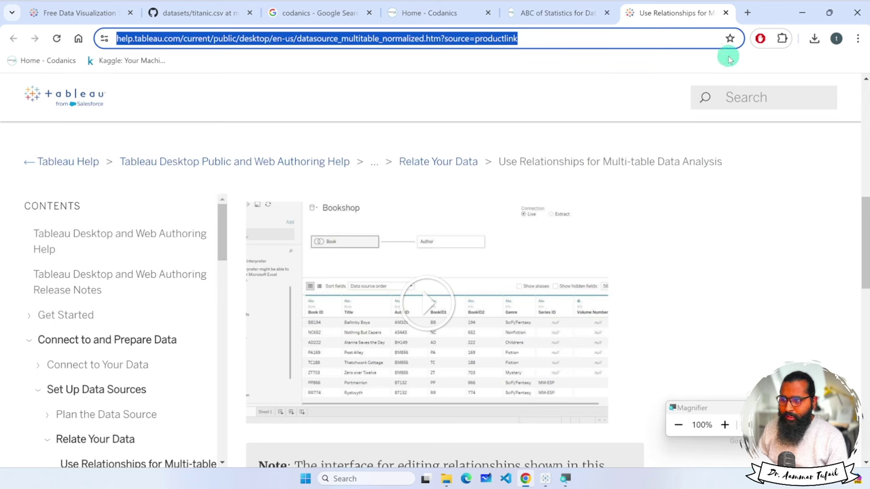
left_click(726, 12)
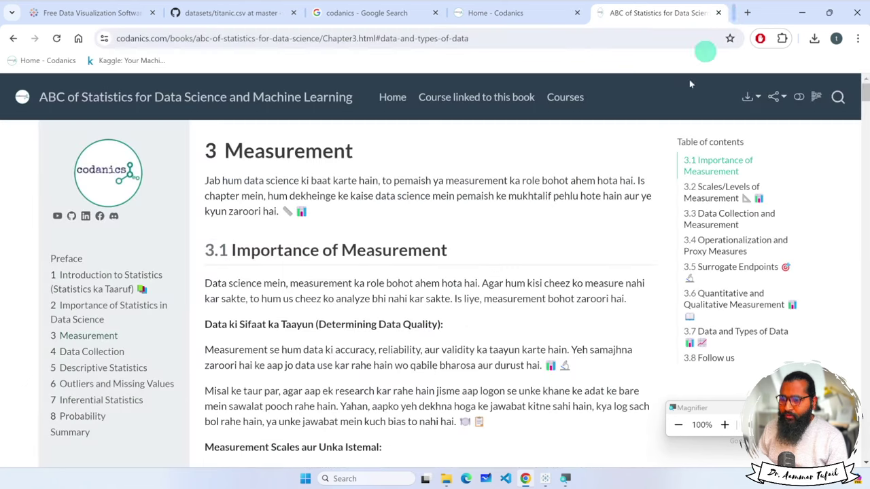
left_click(549, 479)
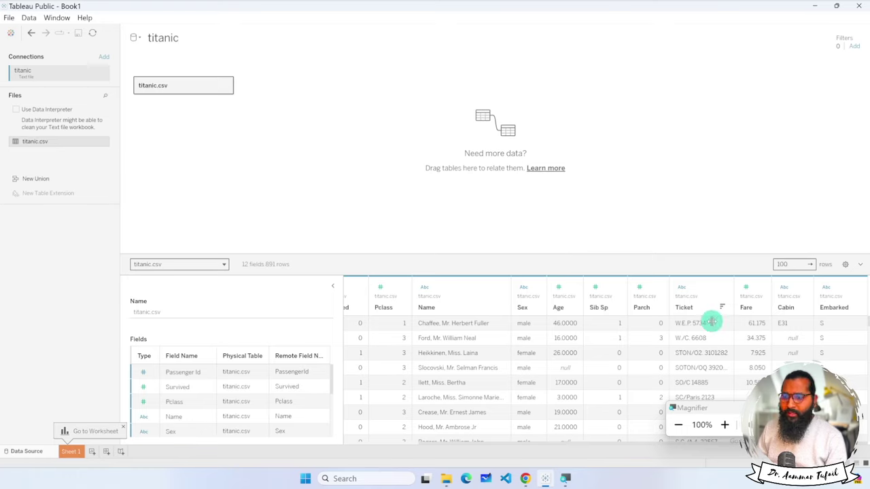
key("super+Escape")
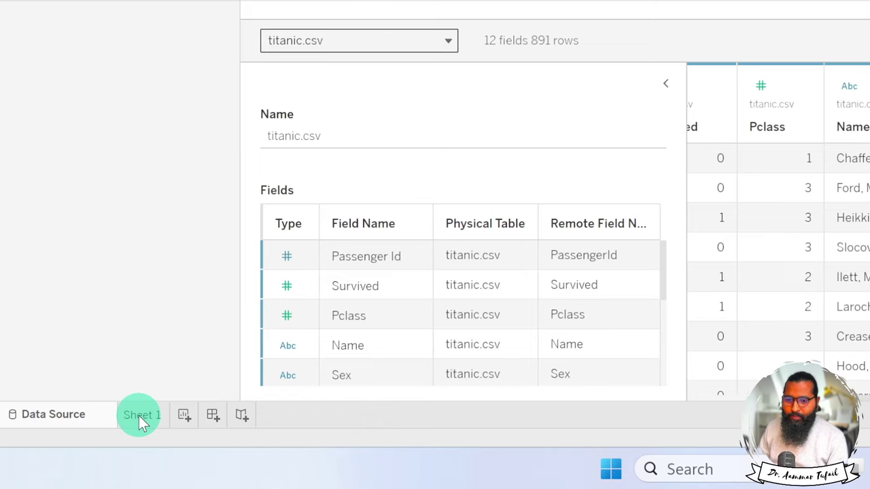
Switch to the empty Sheet 1 worksheet and show its Analytics pane items.
left_click(139, 416)
key("super+minus")
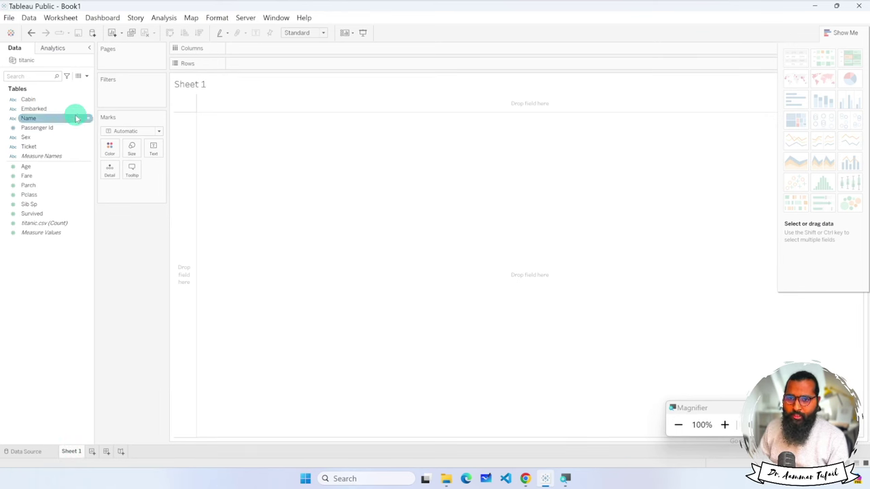
key("super+plus")
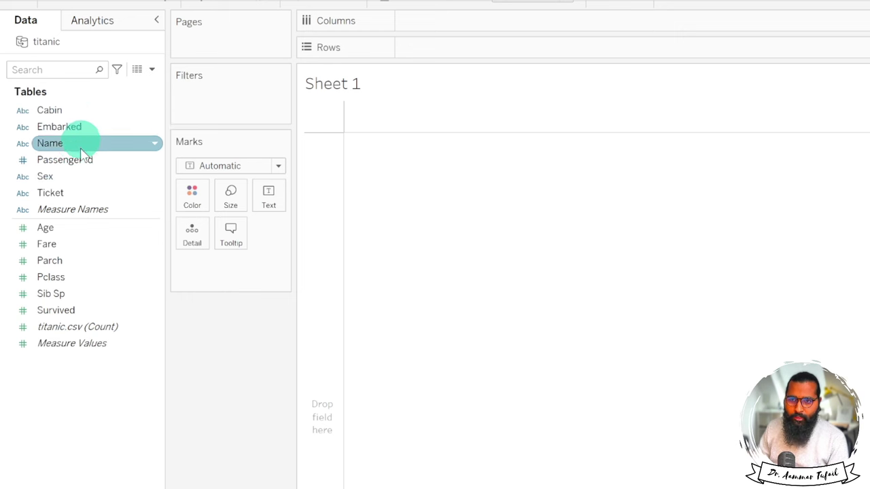
left_click(97, 21)
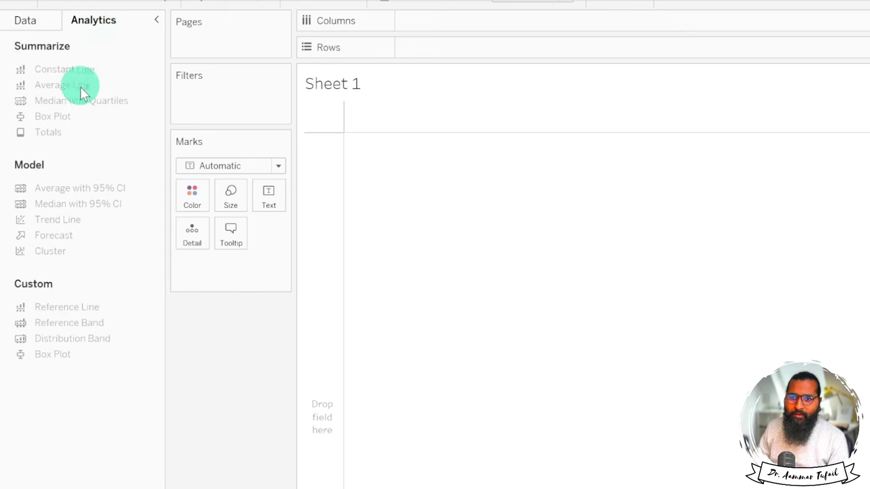
Return to the titanic field list and show its Calculation, Dimension, Measure and Comment filter choices.
key("super")
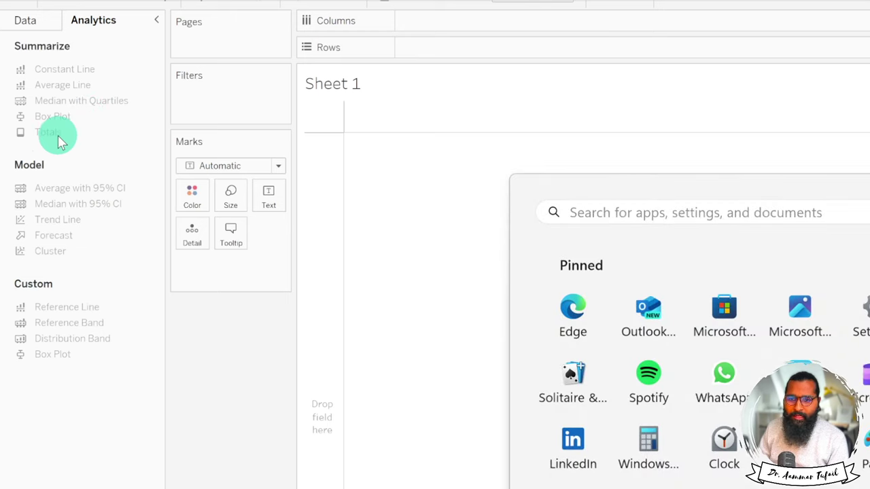
key("Escape")
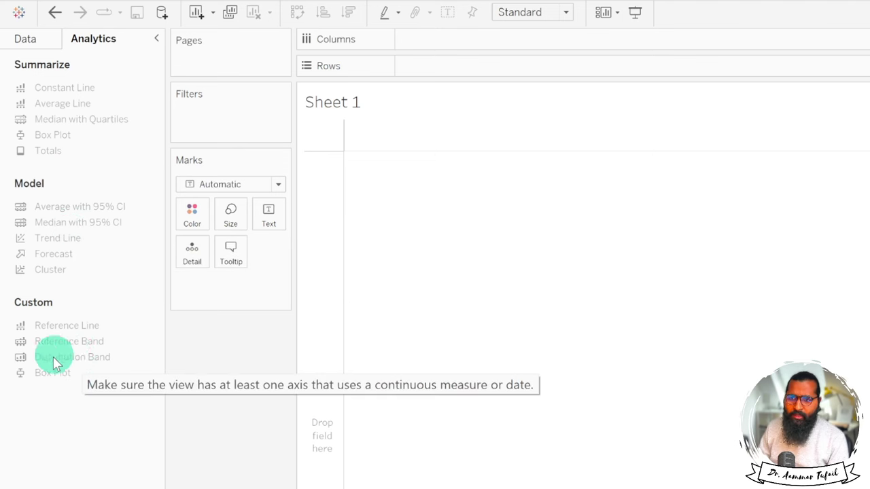
left_click(27, 41)
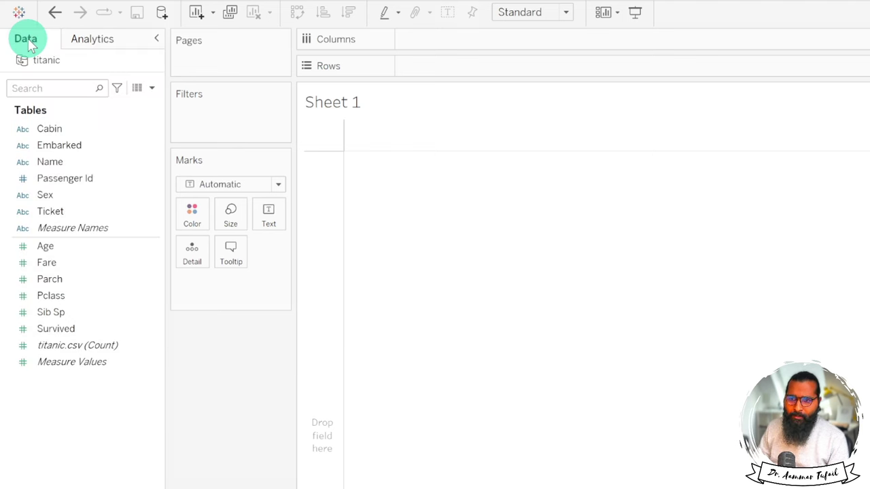
left_click(117, 89)
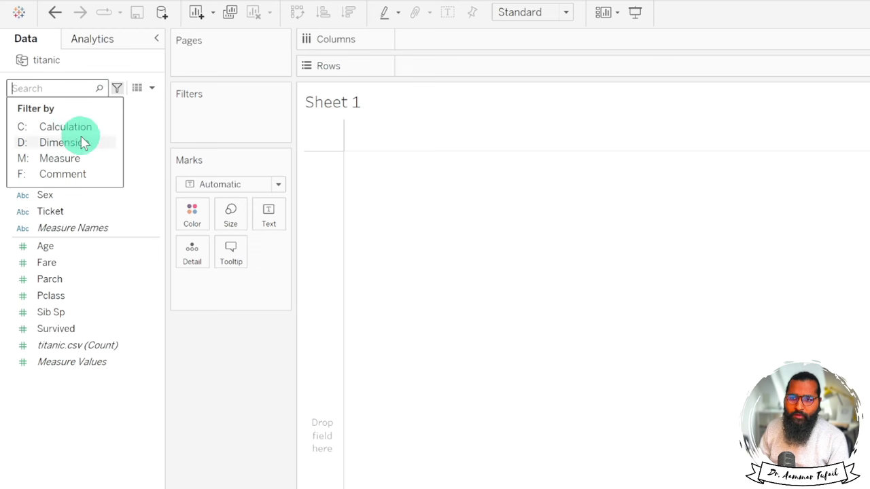
Close the filter choices, select the Embarked field, and dismiss the field list display options.
left_click(142, 114)
left_click(86, 145)
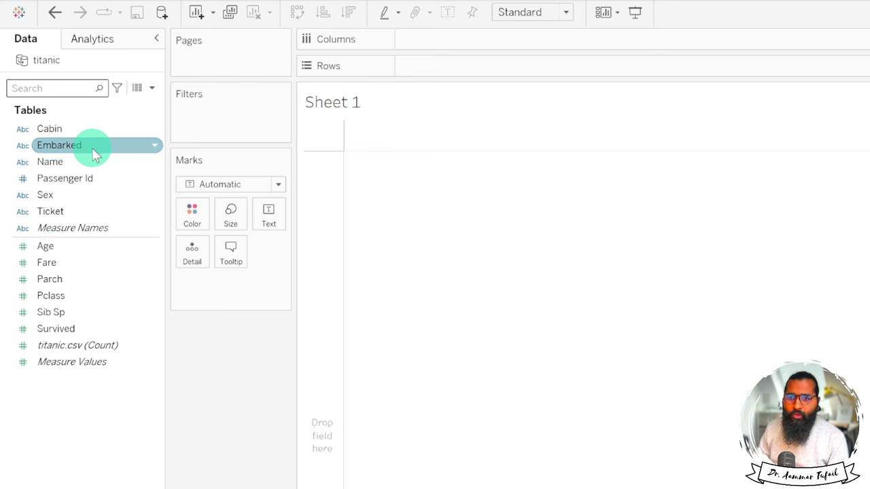
left_click(151, 89)
left_click(152, 93)
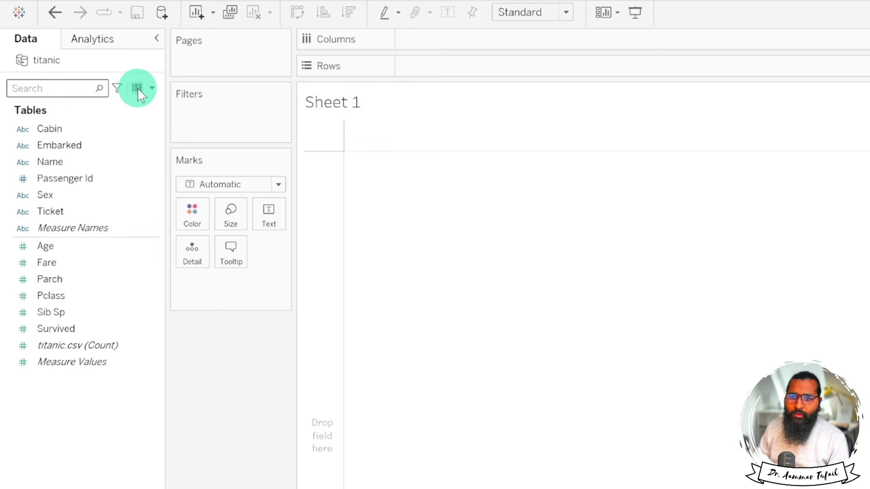
Preview the titanic table's 891 rows and 12 fields in View Data, then close it.
left_click(138, 89)
left_click(320, 170)
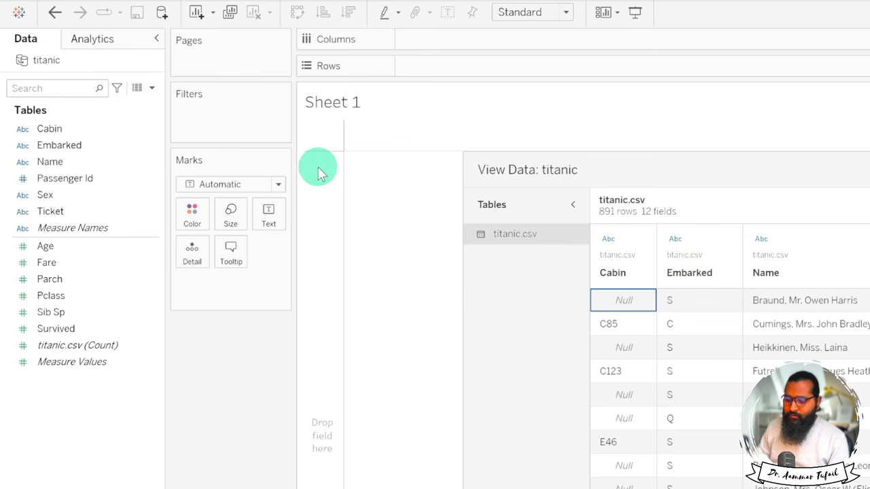
key("super")
left_click_drag(713, 149, 315, 60)
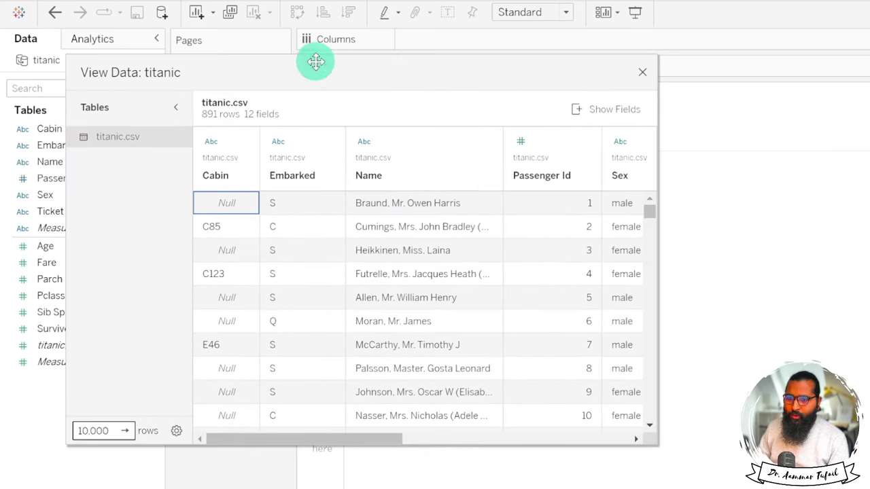
left_click(639, 71)
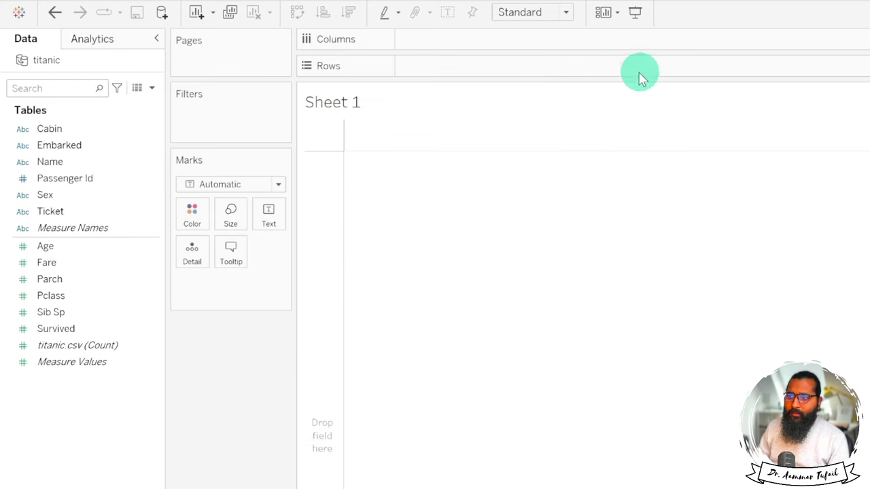
left_click(152, 88)
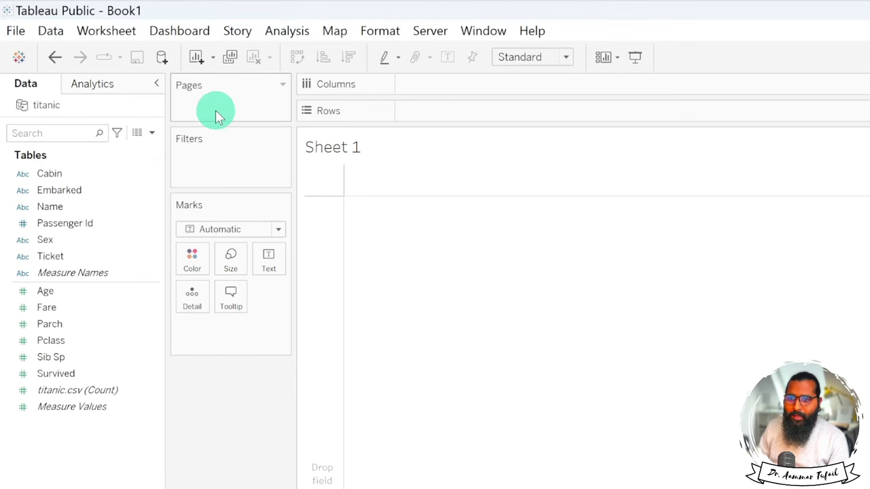
Check the Pages card menu, then show the Filters card menu with its Hide Card option.
left_click(283, 87)
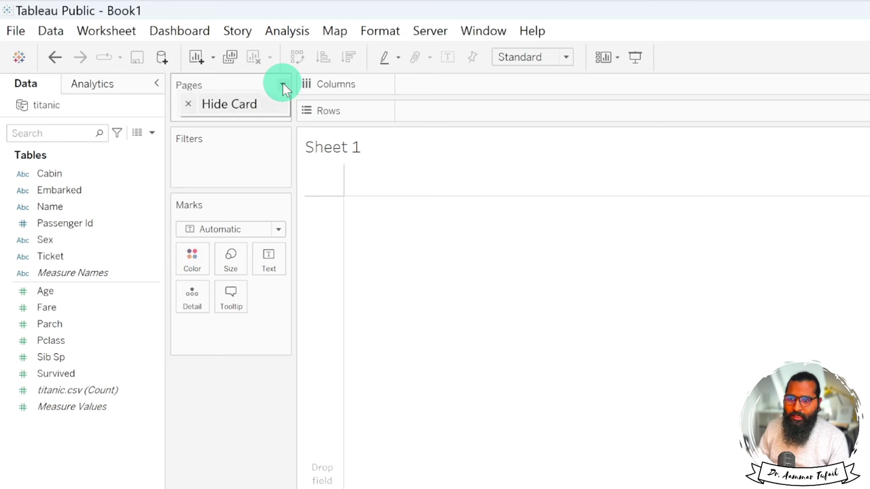
left_click(401, 212)
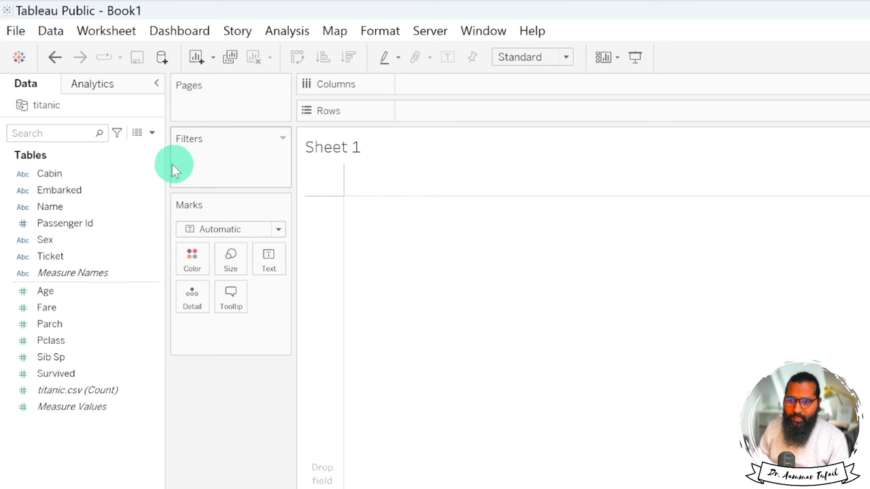
left_click(283, 139)
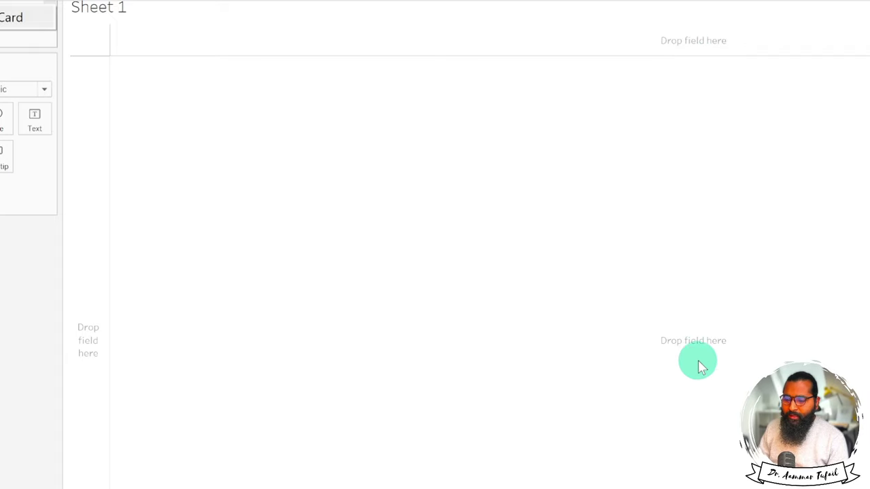
key("super+minus")
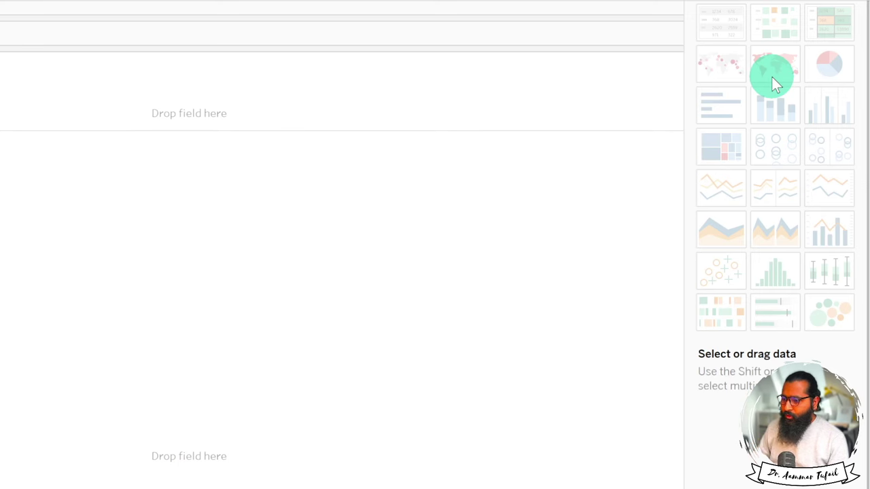
key("super+minus")
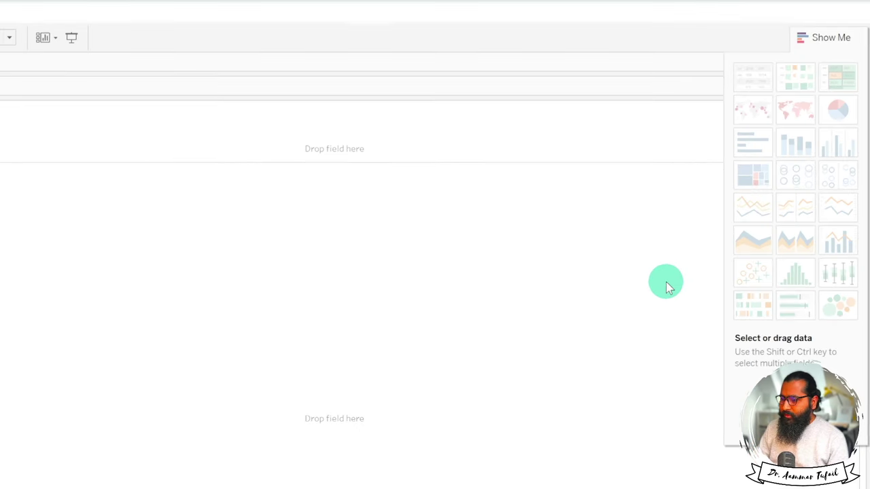
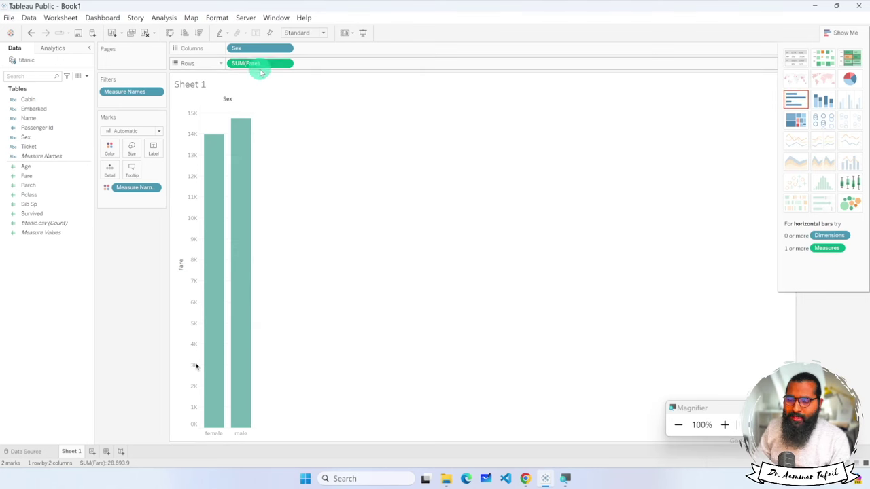
Change the Fare measure from sum to average and sort the bars by average fare.
left_click(288, 64)
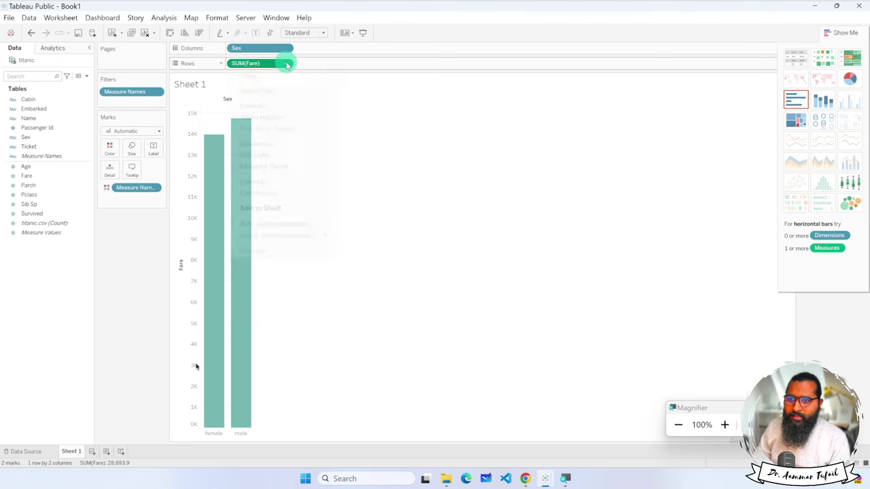
left_click(287, 63)
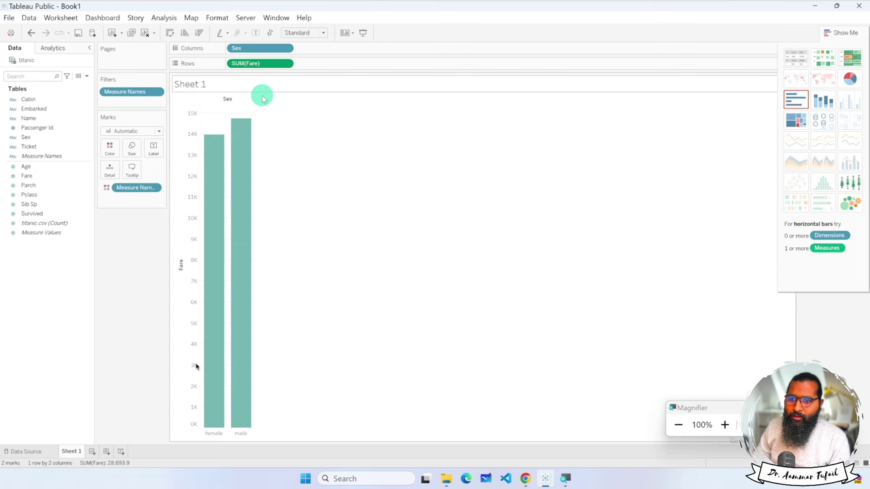
left_click(286, 64)
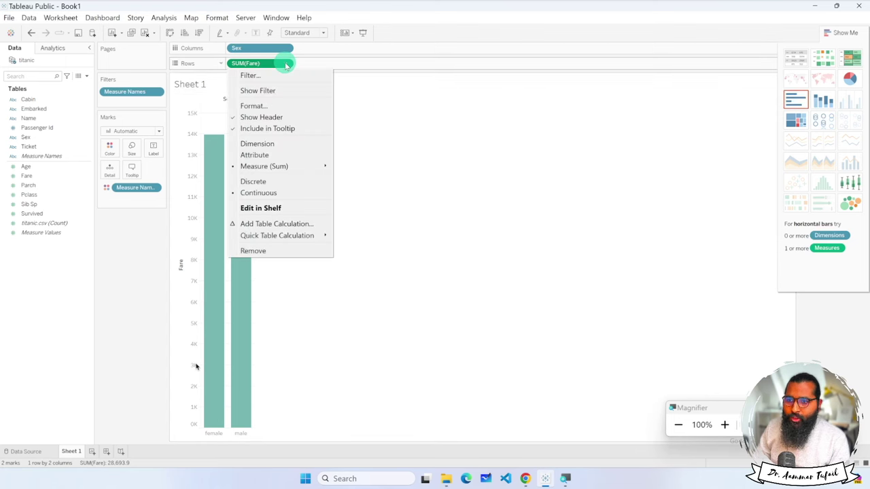
mouse_move(301, 166)
left_click(356, 177)
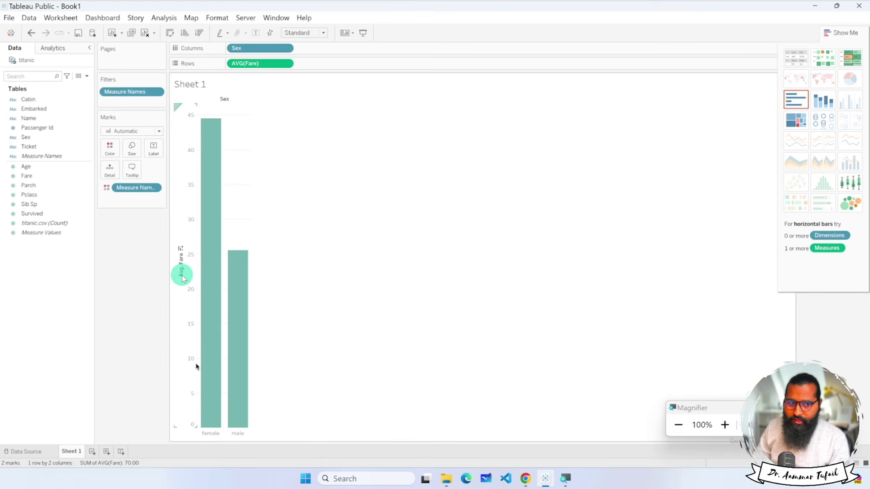
key("super+plus")
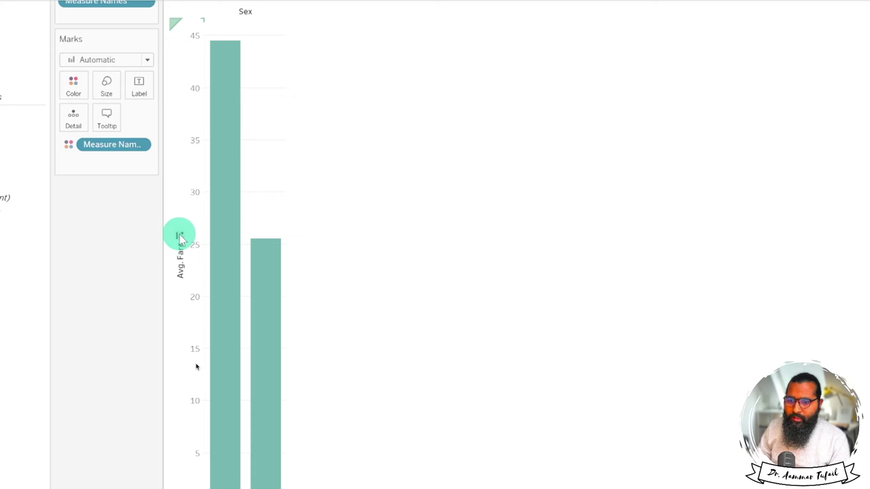
left_click(181, 236)
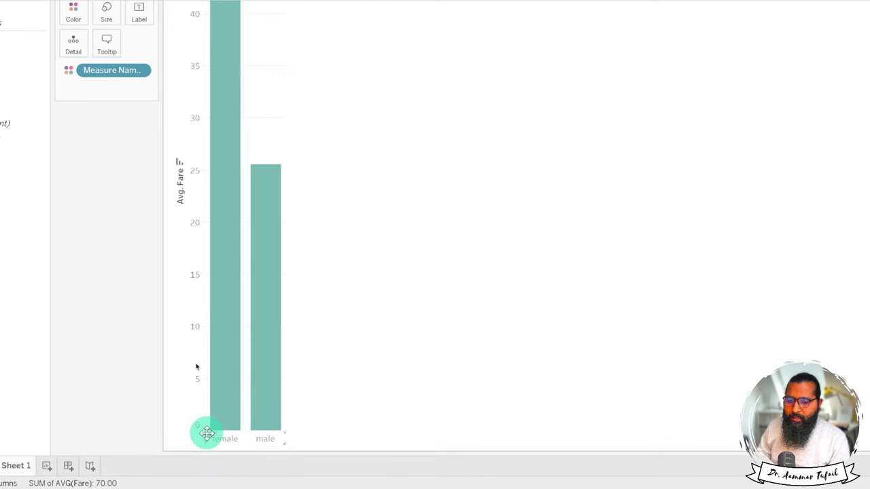
Keep only male passengers and widen the remaining male bar.
left_click(265, 439)
left_click(265, 441)
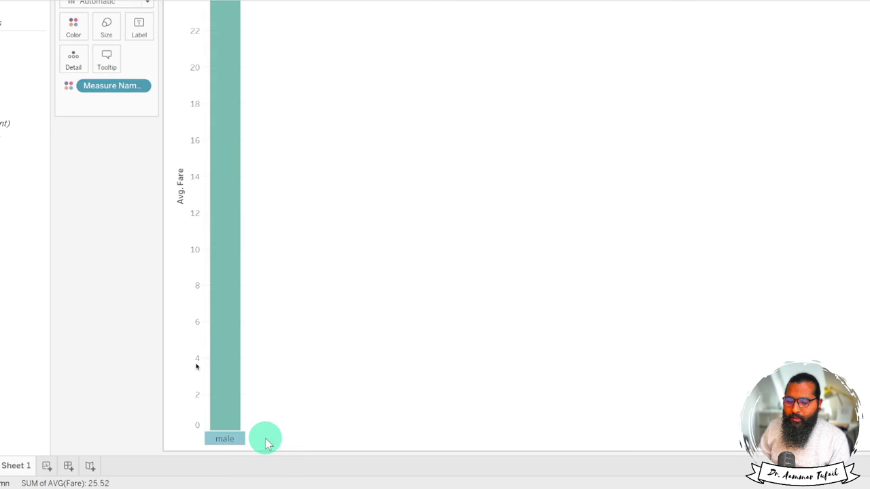
left_click(223, 381)
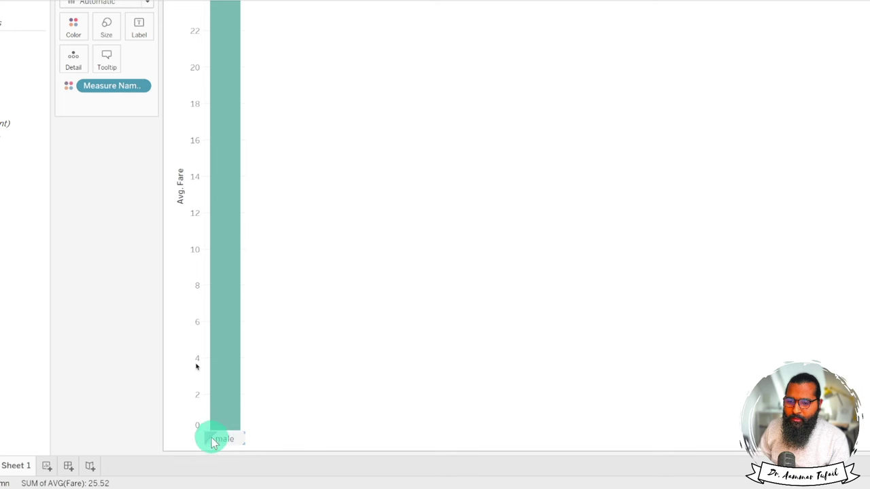
left_click(247, 444)
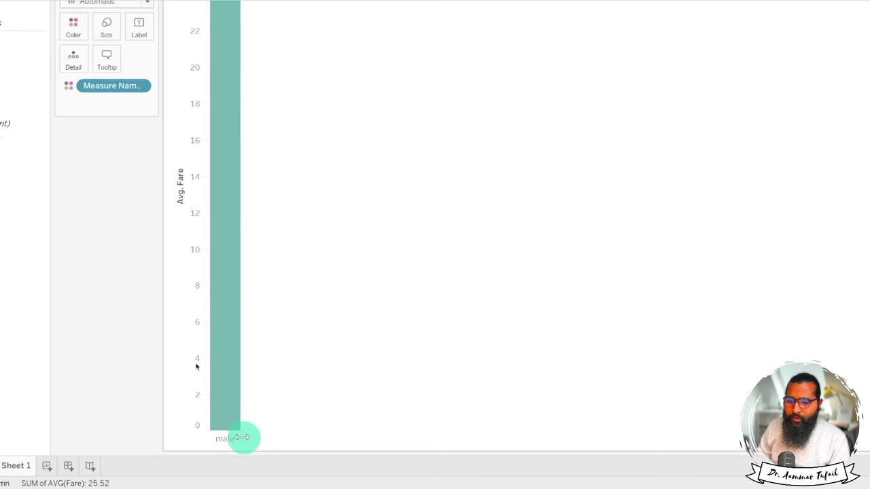
left_click_drag(244, 437, 462, 440)
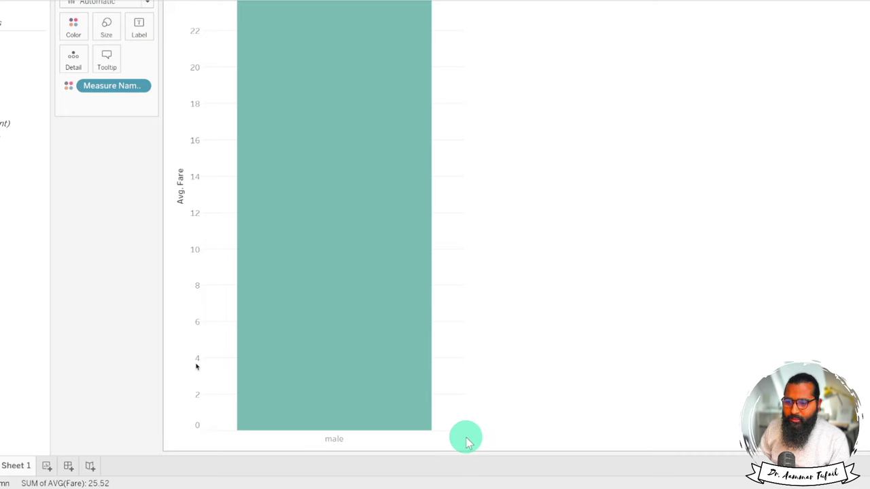
key("super+minus")
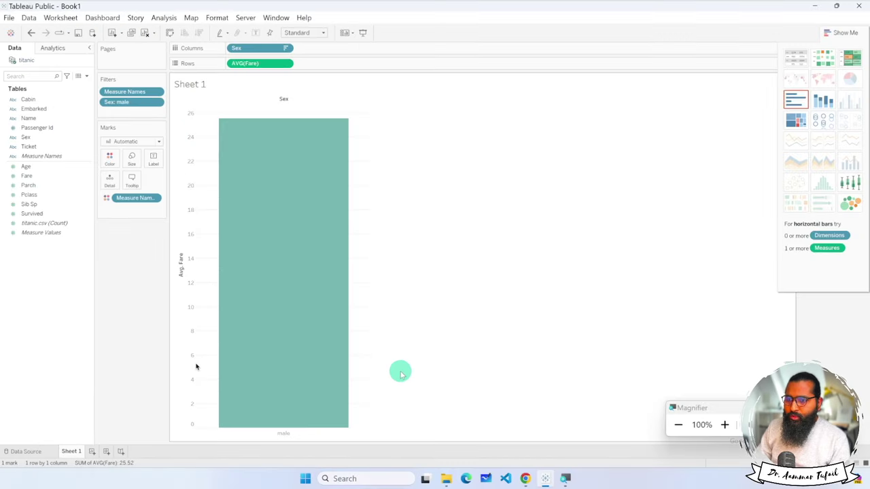
left_click(286, 63)
Remove AVG(Fare) and Sex from the view.
left_click(269, 250)
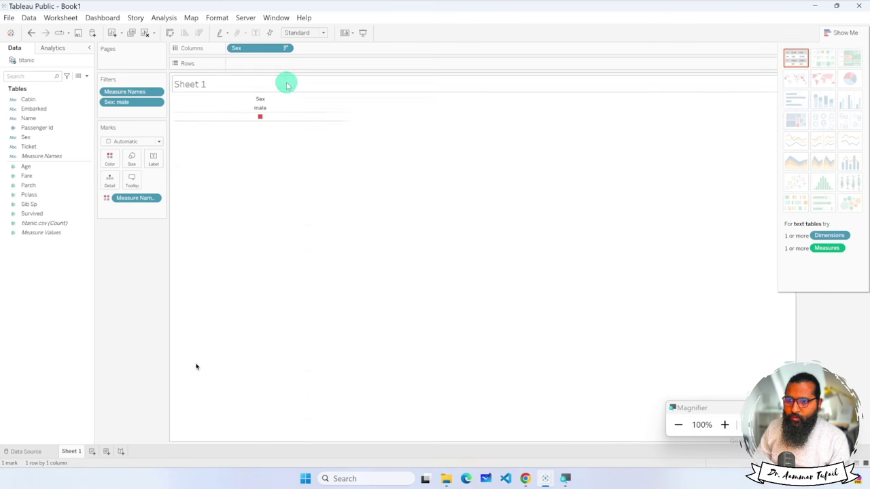
left_click(286, 48)
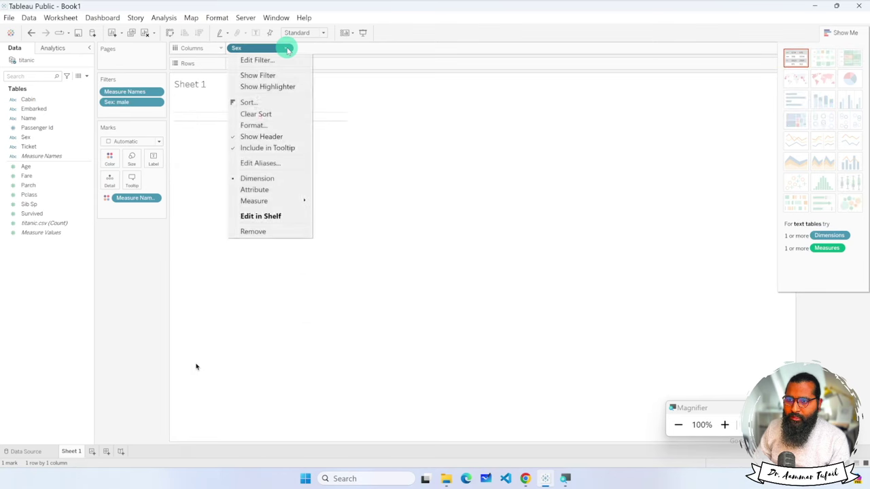
left_click(277, 232)
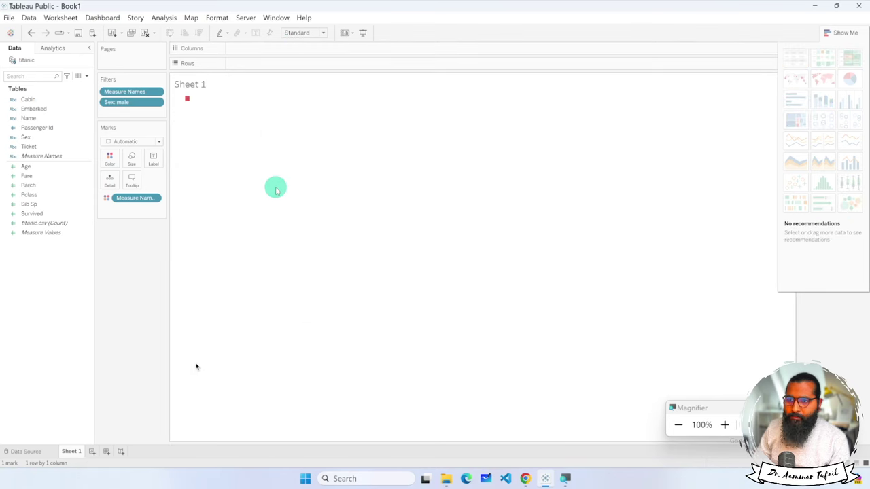
left_click(70, 128)
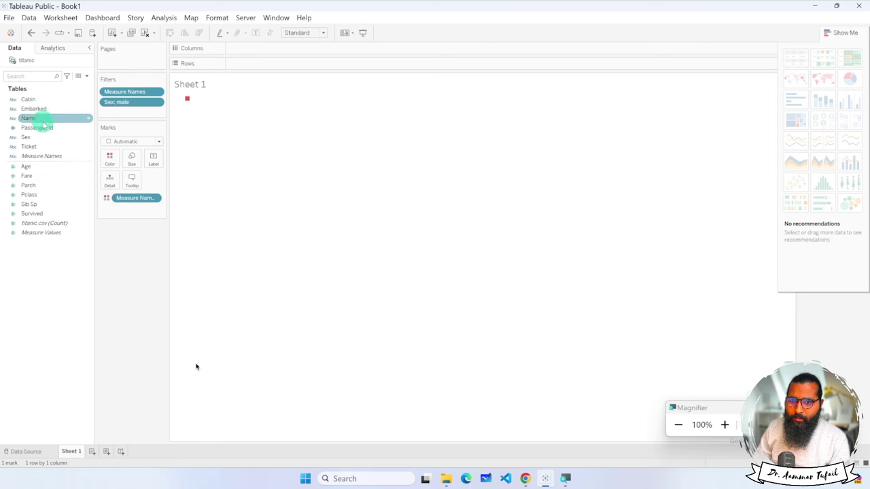
Try Cabin on Columns, then chart SUM(Age) by Embarked ports C, Q and S instead.
left_click_drag(32, 100, 239, 48)
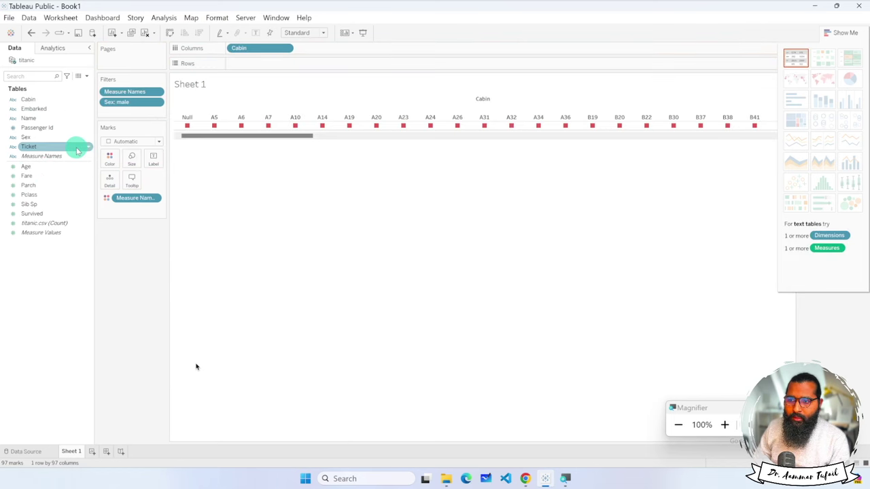
left_click(286, 48)
left_click(270, 220)
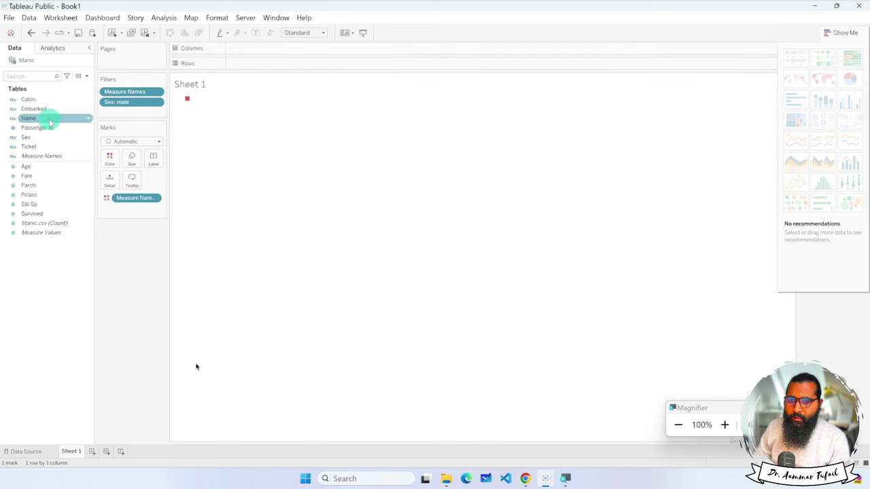
left_click_drag(34, 109, 253, 63)
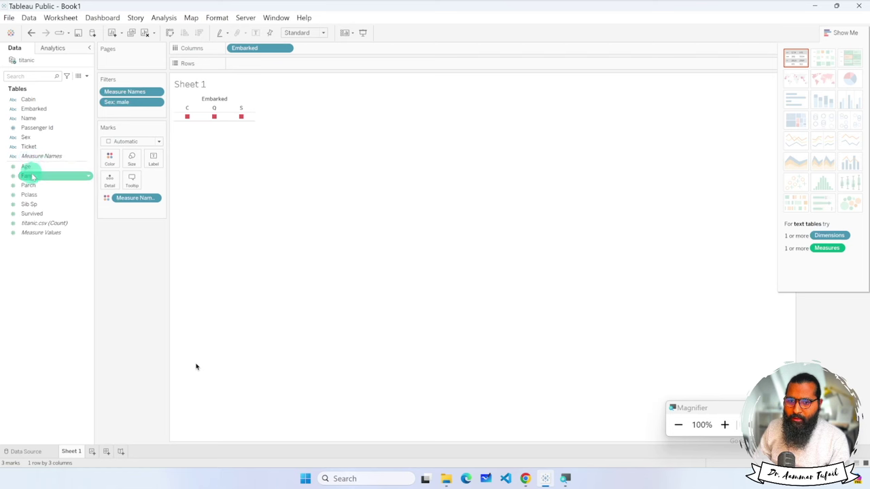
left_click_drag(29, 168, 260, 63)
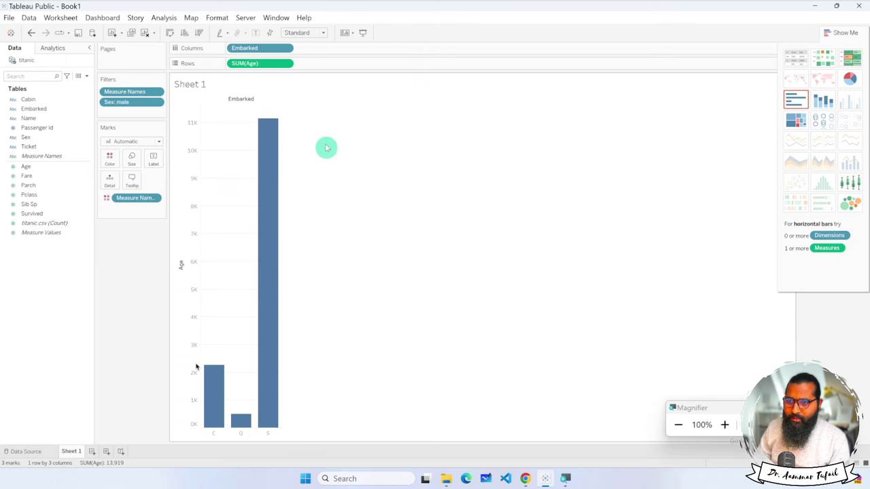
Change Age from sum to average, looking at its filter without changes.
left_click(286, 63)
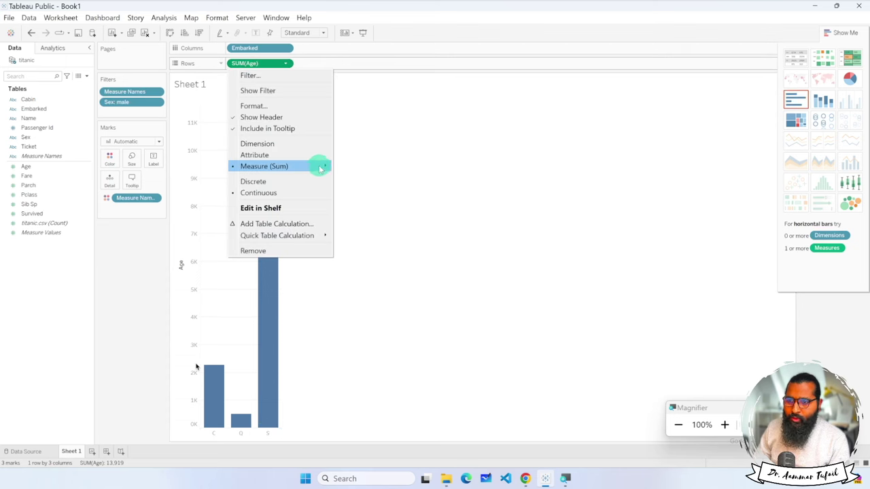
mouse_move(317, 166)
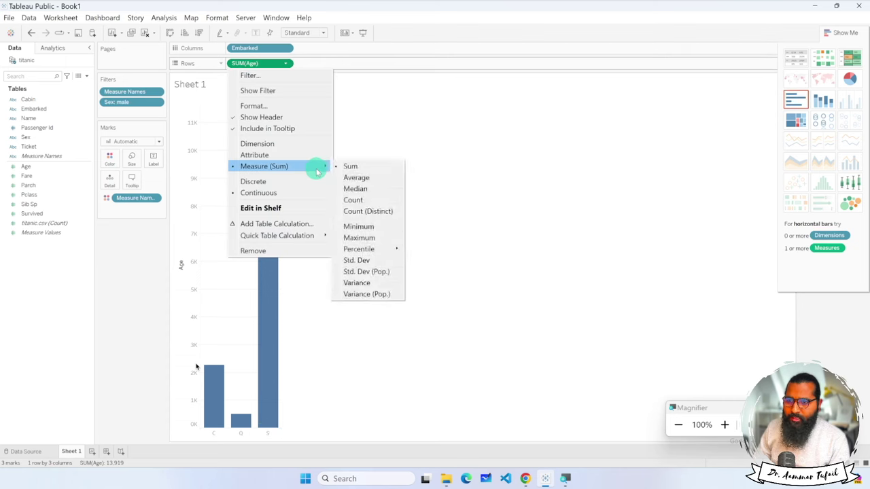
left_click(373, 180)
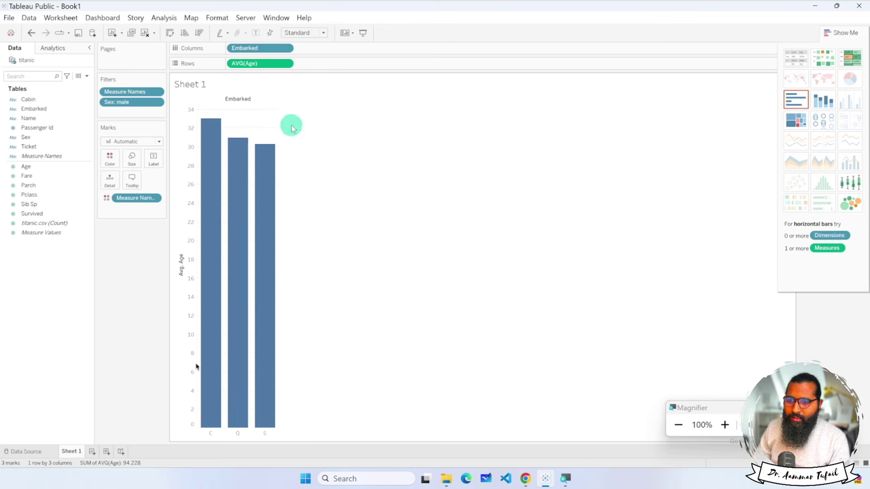
left_click(287, 64)
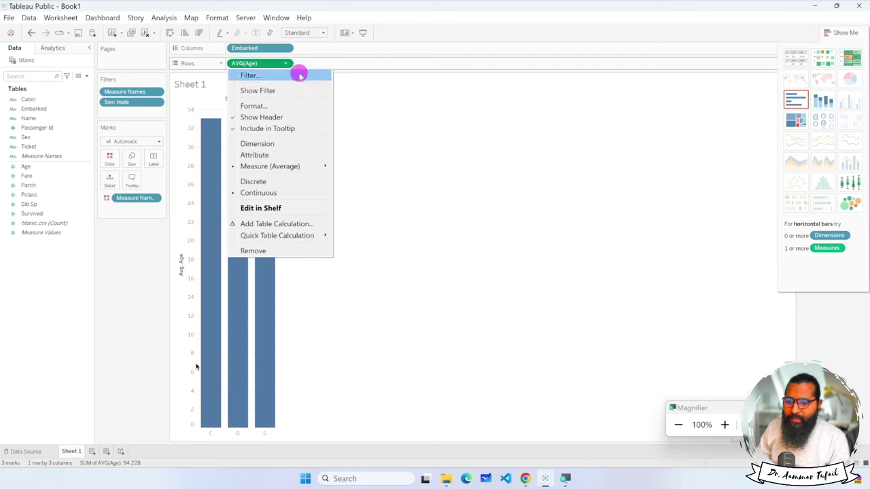
left_click(300, 76)
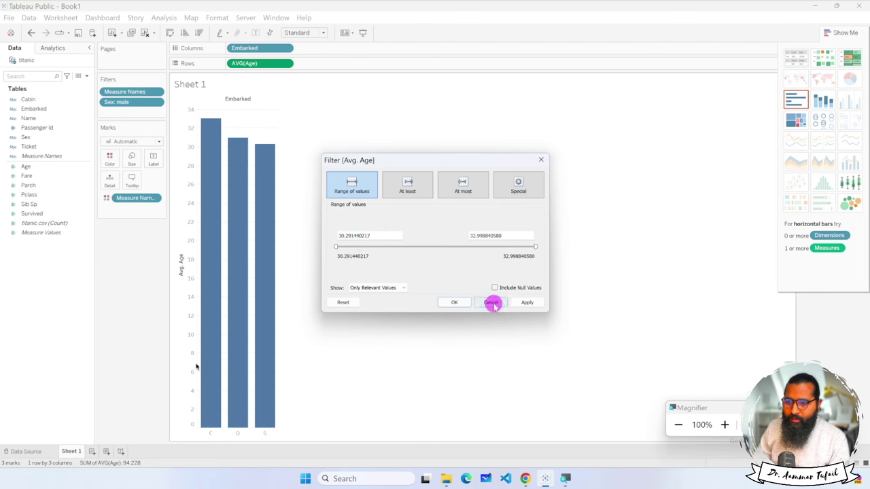
left_click(492, 302)
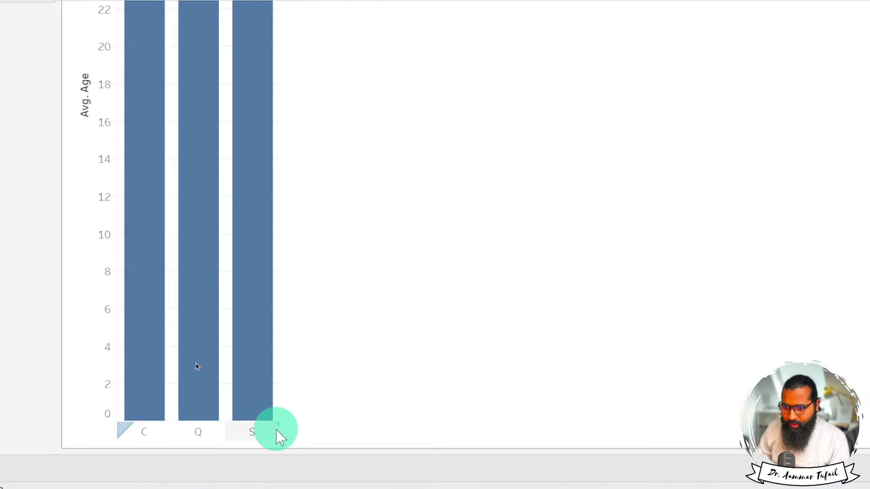
Resize the C, Q and S bars so they are wider but fit in view.
left_click_drag(277, 428, 729, 421)
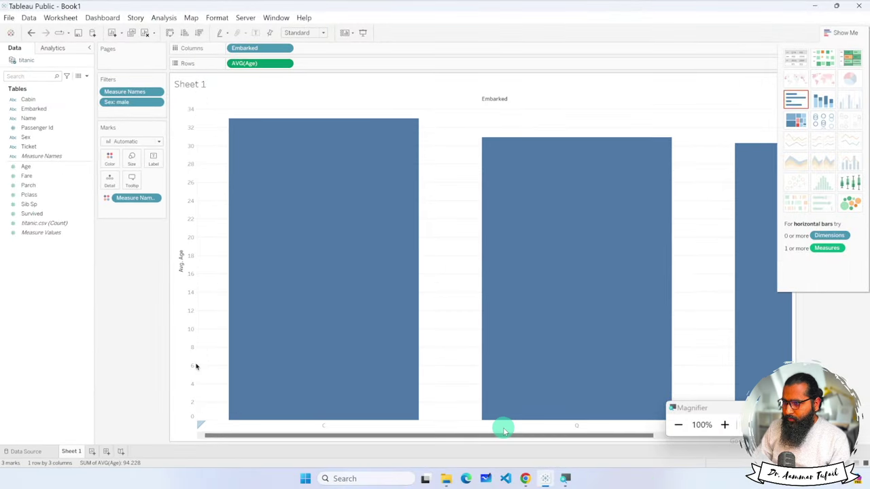
scroll(468, 411, "right", 3)
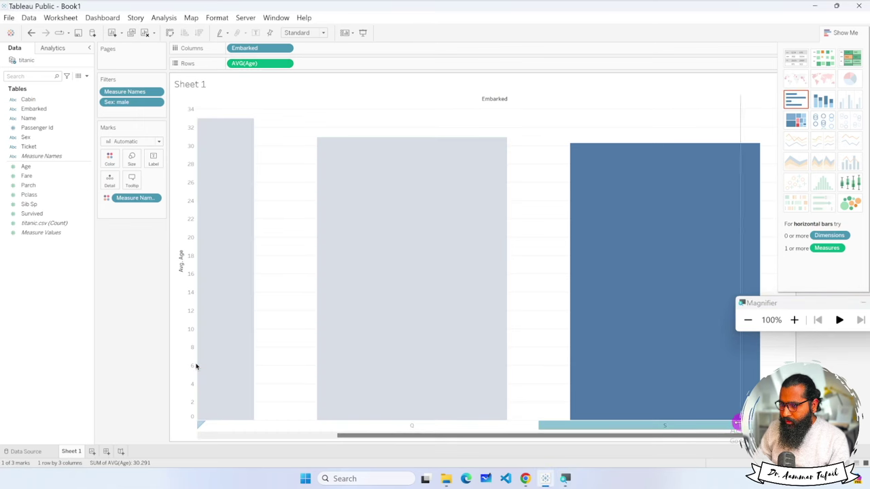
left_click_drag(737, 423, 670, 420)
left_click(635, 378)
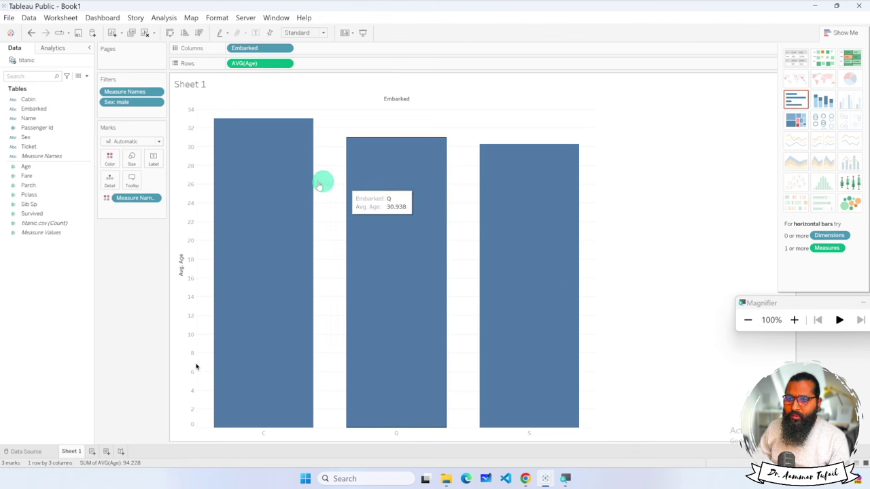
Add Sex to Columns and switch to side-by-side bars colored by Embarked.
left_click_drag(28, 136, 330, 54)
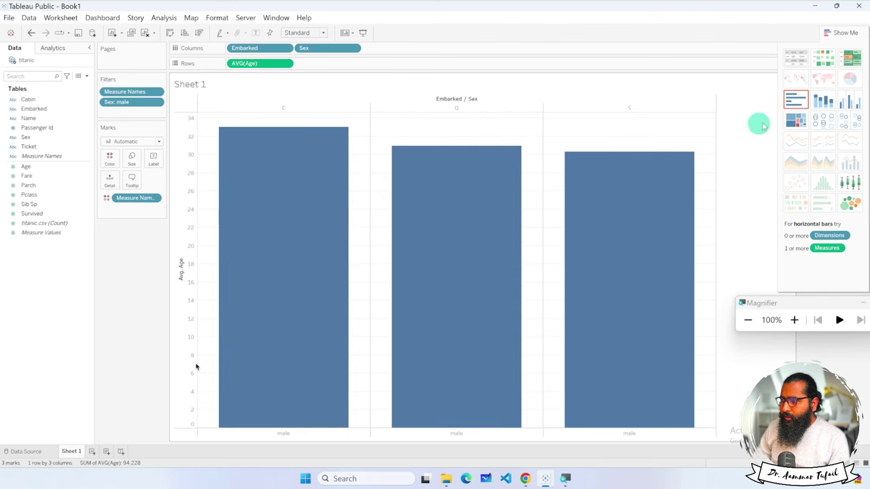
left_click(848, 100)
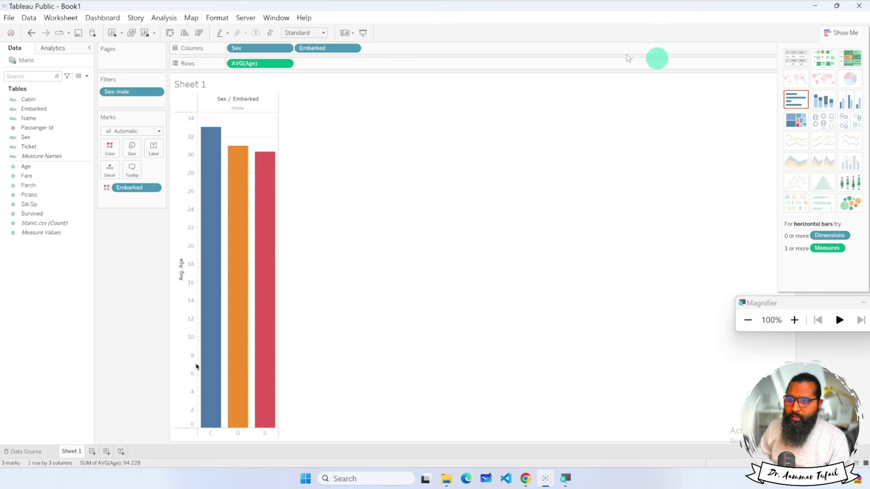
Edit the Sex filter to include female alongside male.
left_click(286, 49)
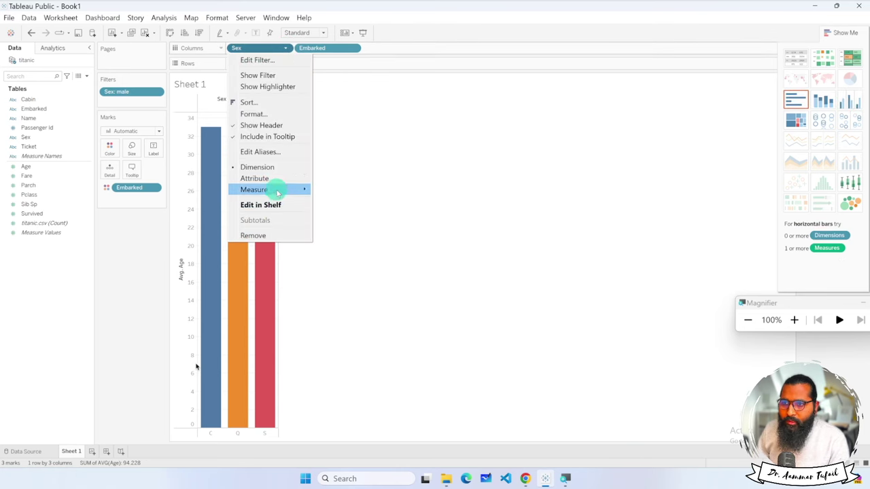
left_click(289, 61)
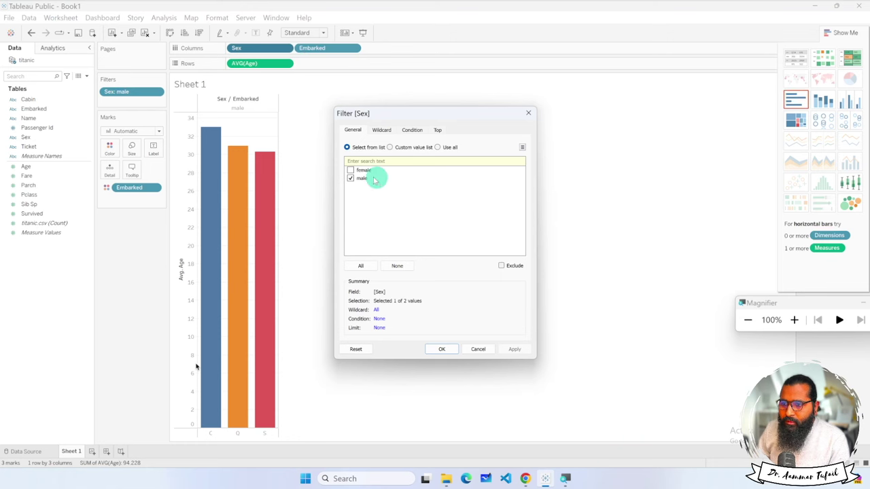
left_click(350, 170)
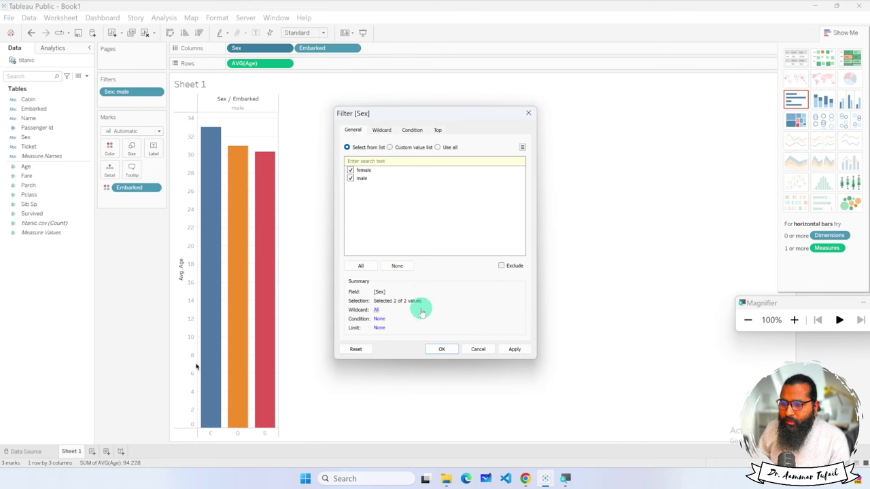
left_click(440, 350)
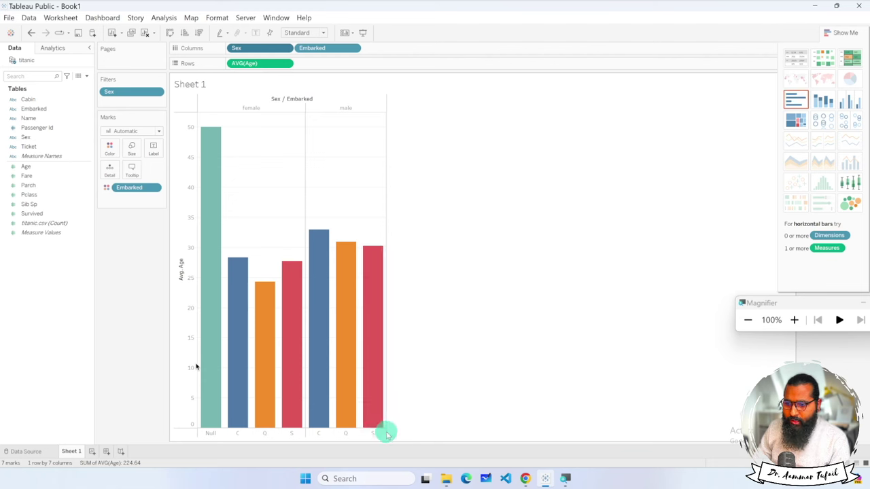
Widen the chart, then narrow it back to a moderate width across the sheet.
left_click_drag(385, 432, 600, 435)
left_click(551, 435)
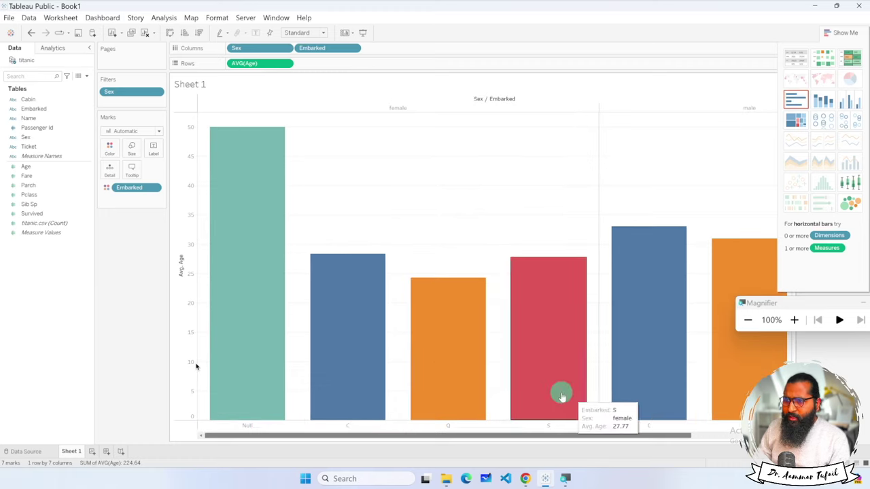
scroll(655, 418, "right", 2)
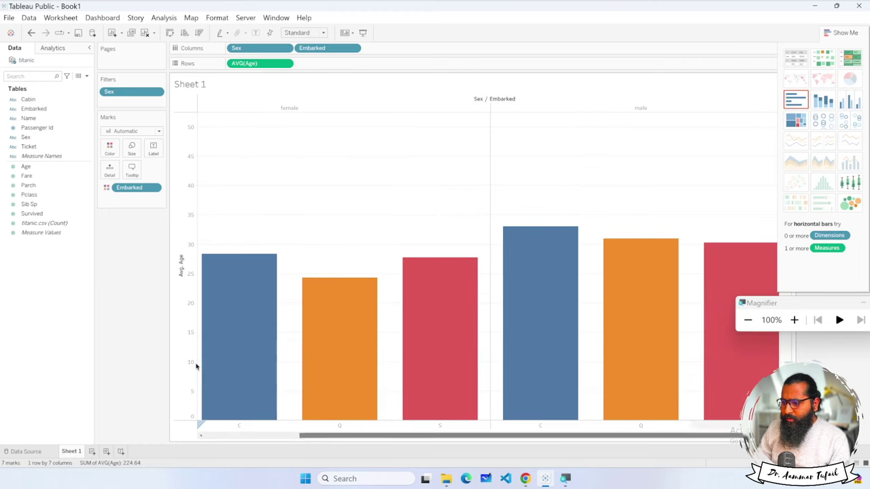
left_click_drag(691, 429, 402, 429)
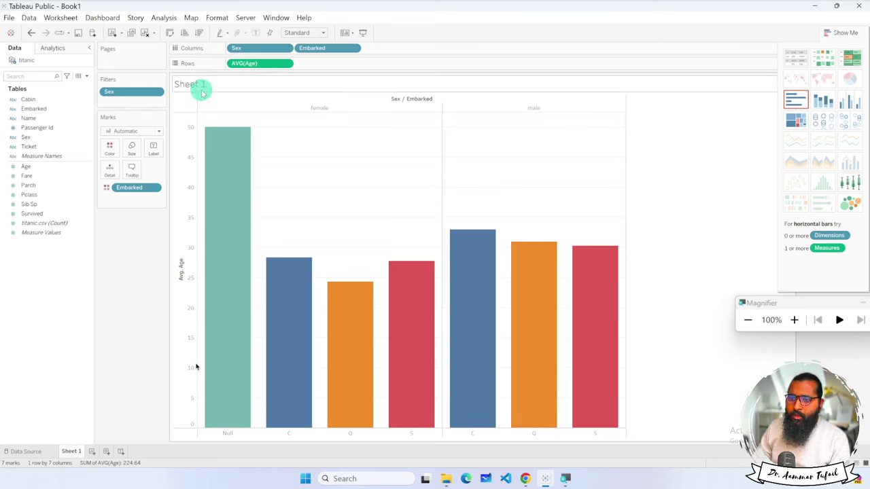
mouse_move(216, 179)
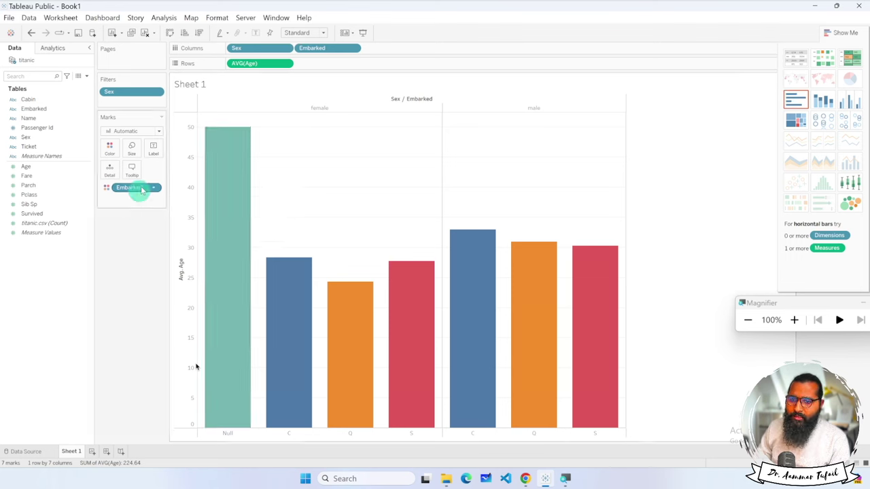
Show average-age mark labels on the bars in Times New Roman, size 14.
left_click(154, 150)
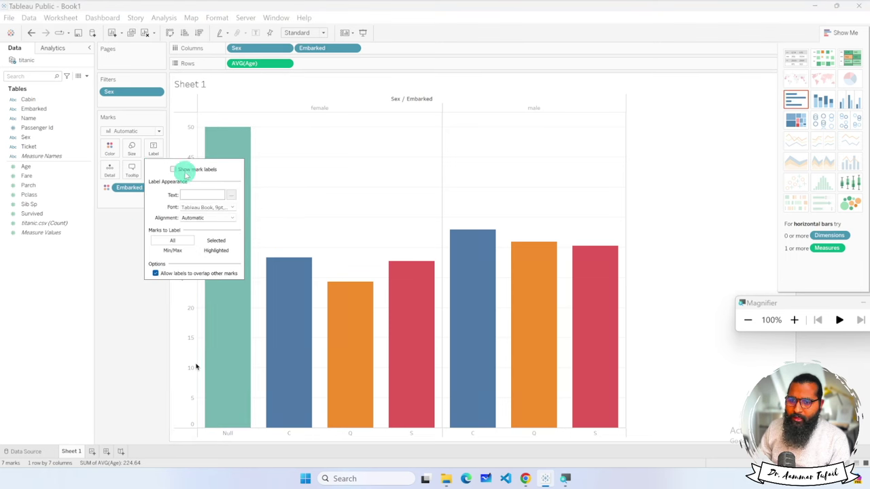
left_click(201, 210)
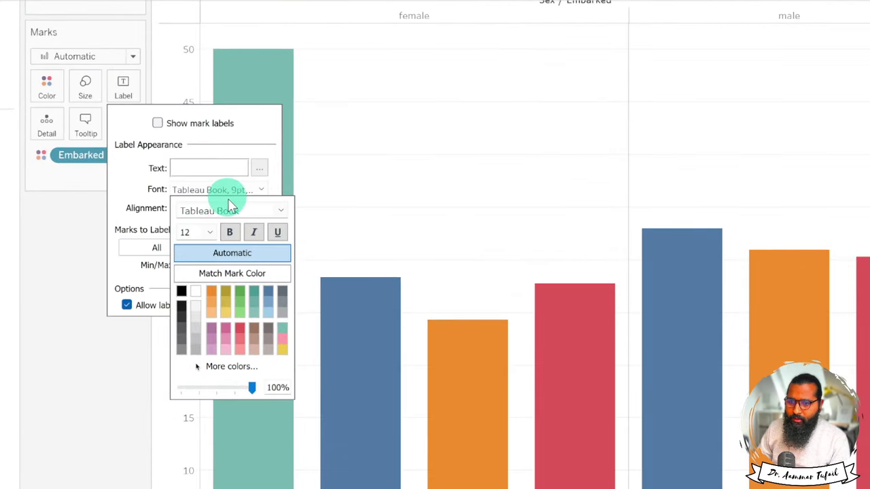
left_click(222, 219)
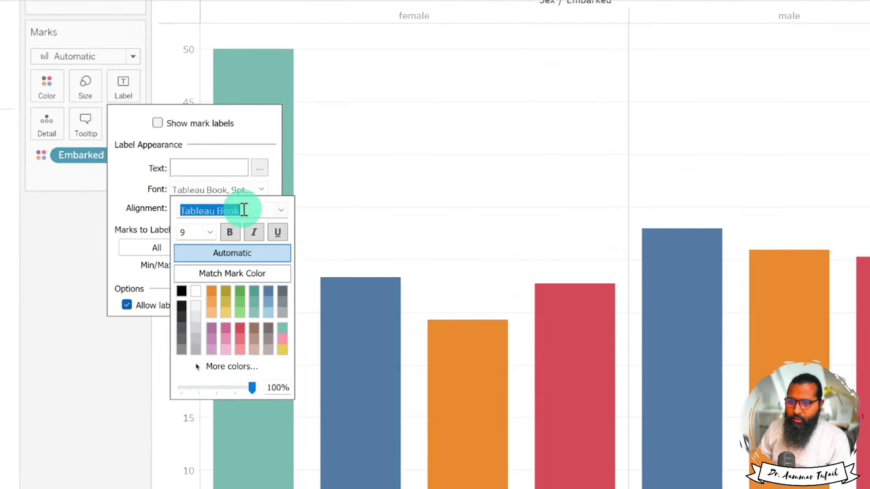
type("Times New Roman")
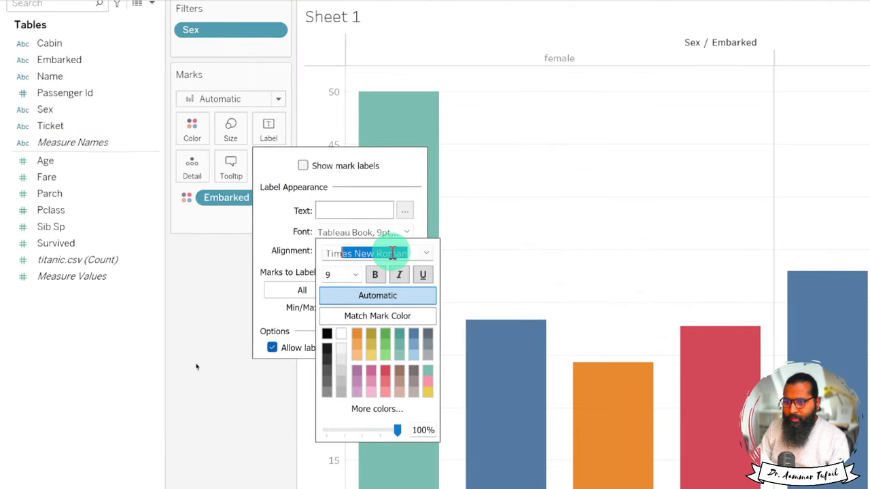
key("Return")
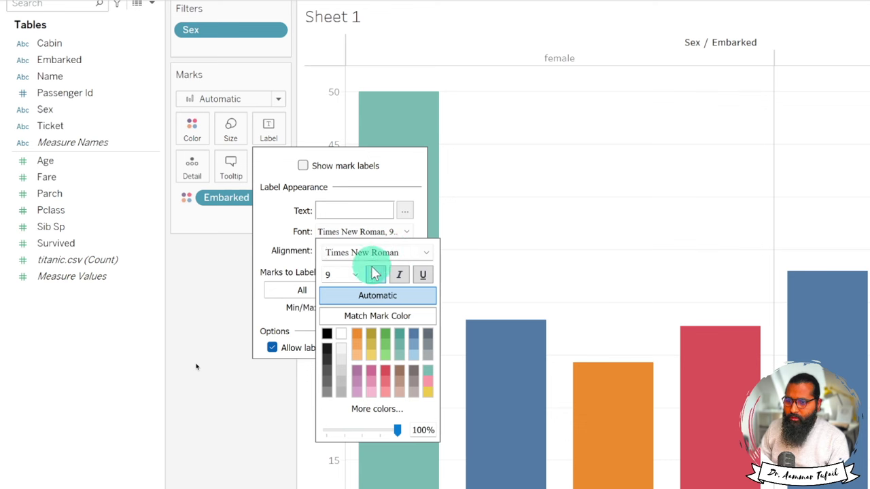
left_click(332, 272)
type("12")
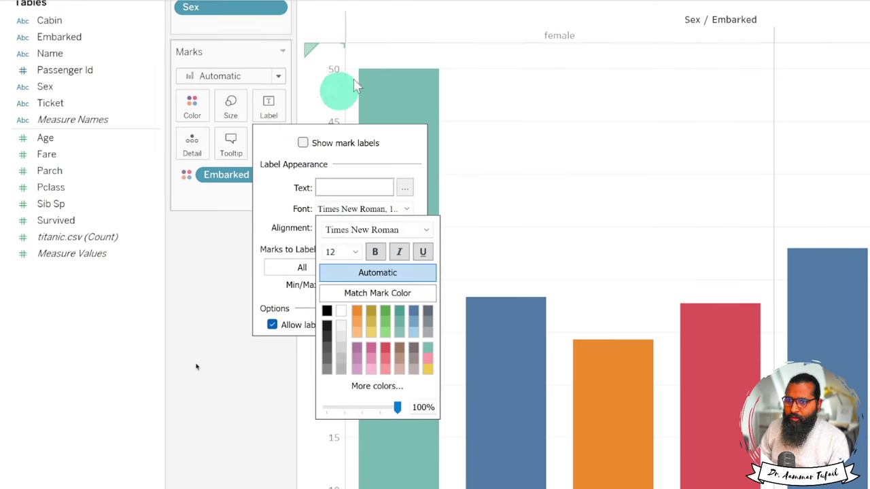
left_click(340, 251)
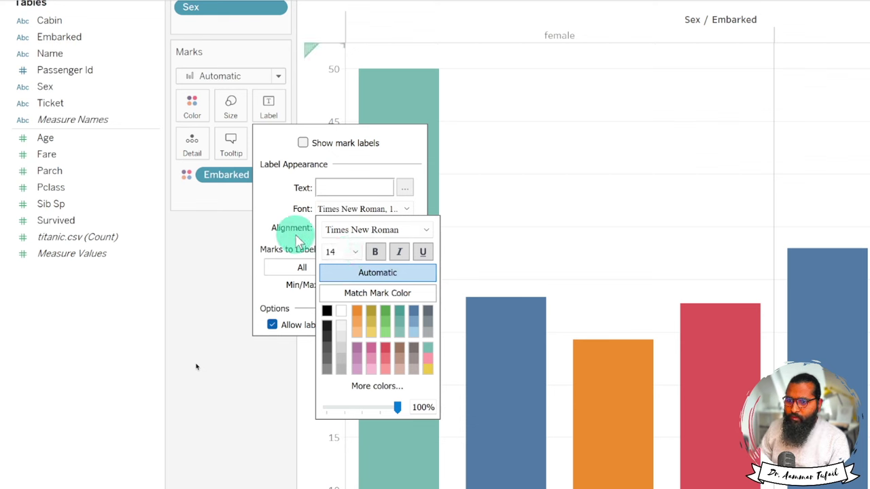
left_click(350, 195)
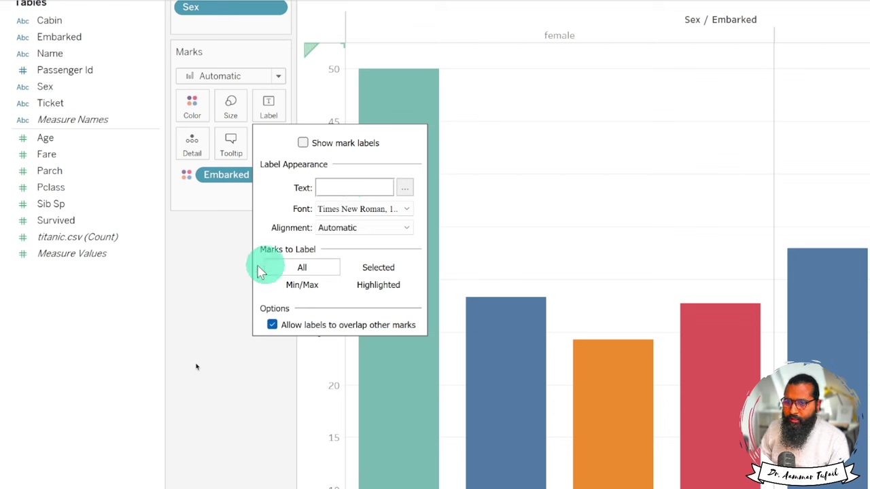
left_click(302, 143)
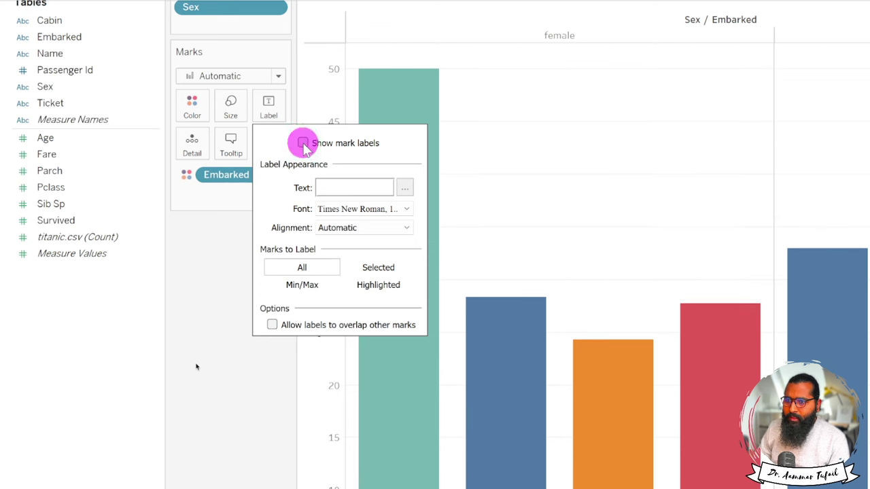
left_click(219, 315)
mouse_move(437, 217)
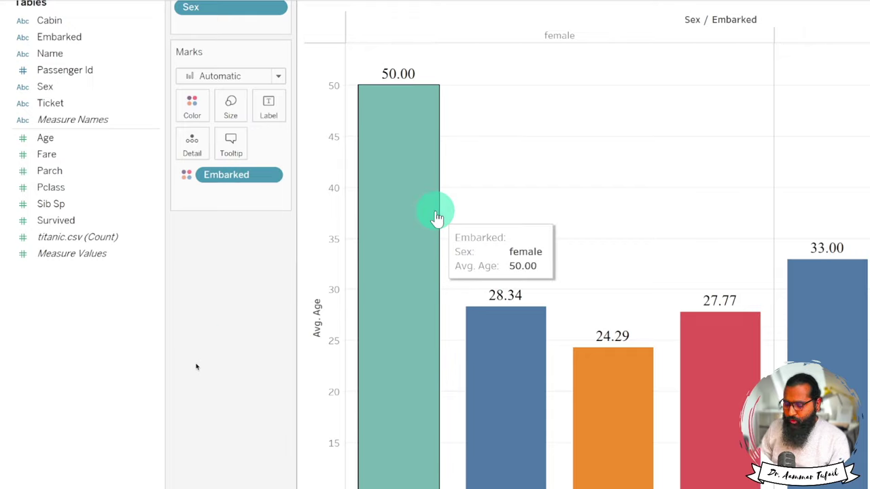
key("super+minus")
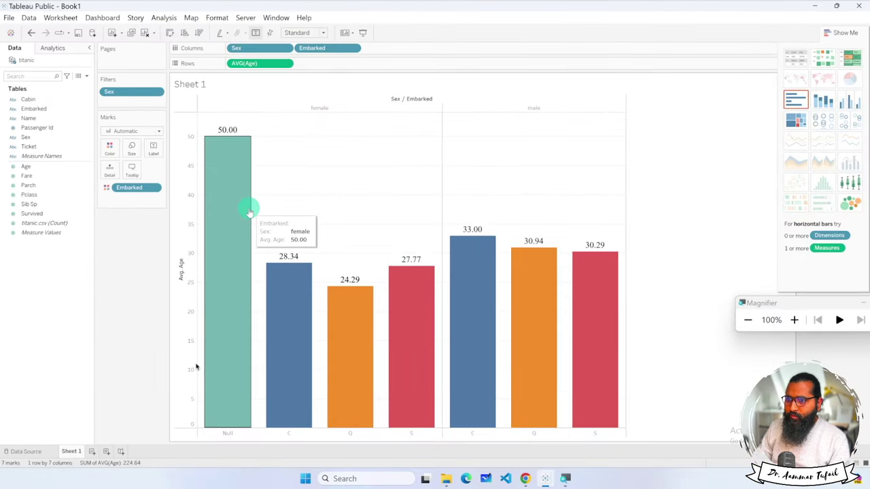
key("super+plus")
key("super+plus")
key("super+minus")
key("super+minus")
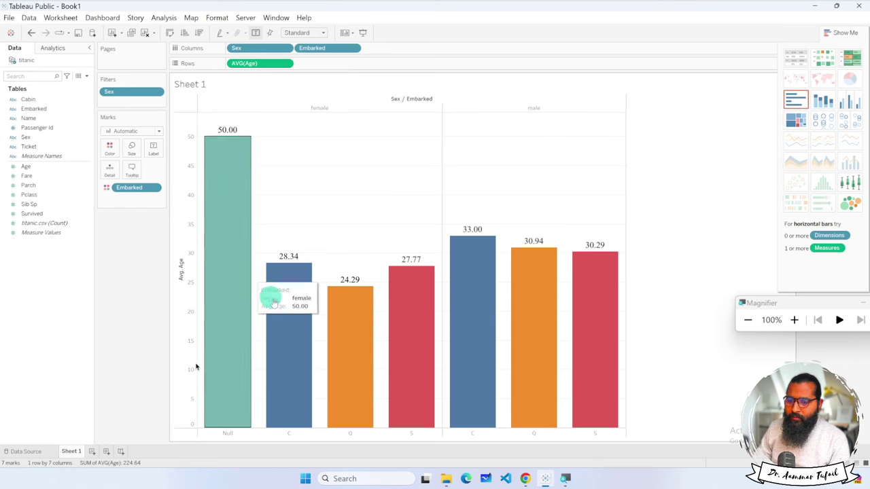
left_click(230, 435)
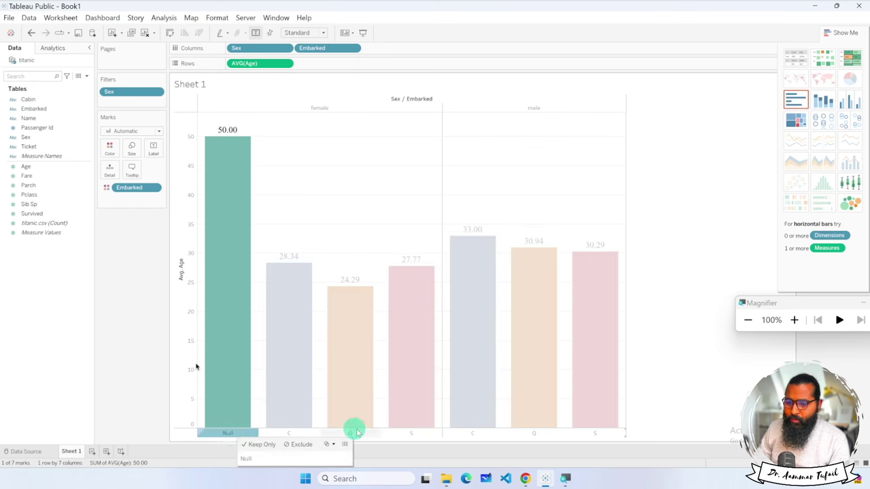
left_click(672, 373)
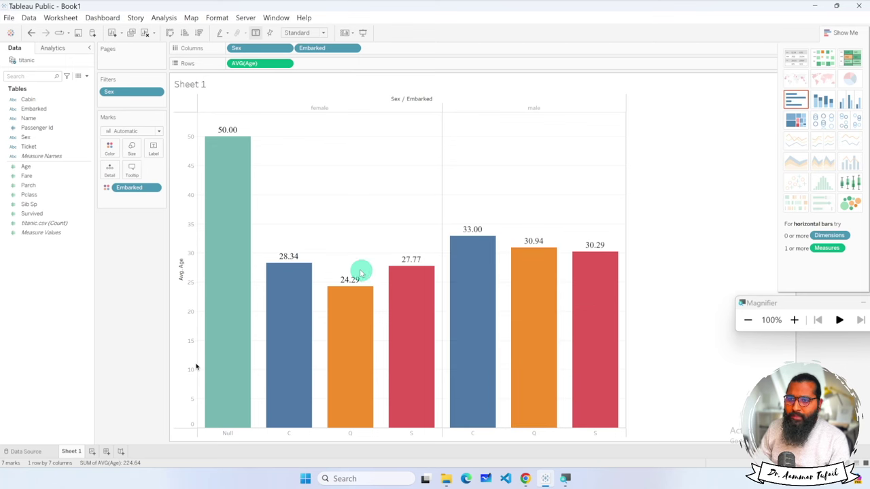
Try stacked and horizontal bars, then return to side-by-side bars colored by Embarked.
left_click(850, 101)
left_click(821, 102)
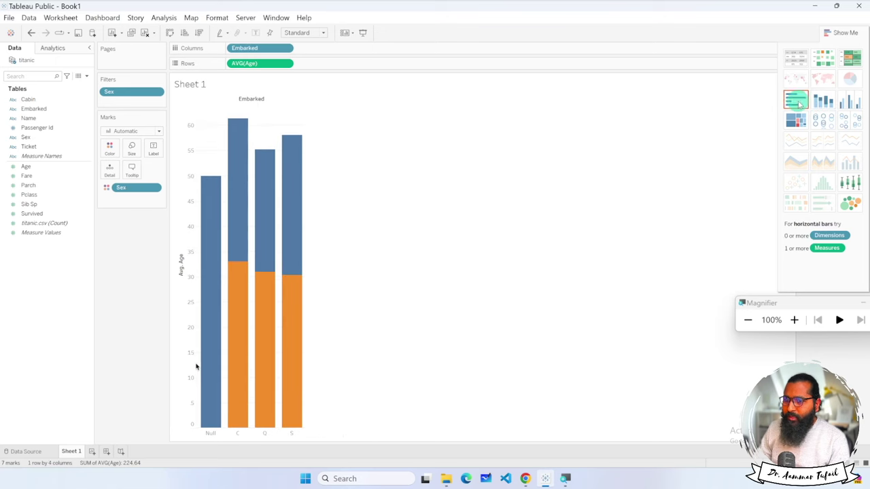
left_click(798, 102)
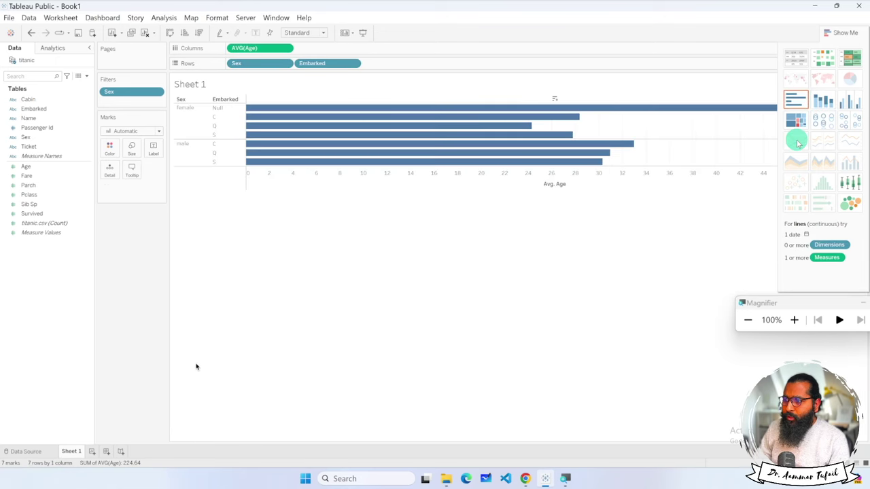
left_click(850, 101)
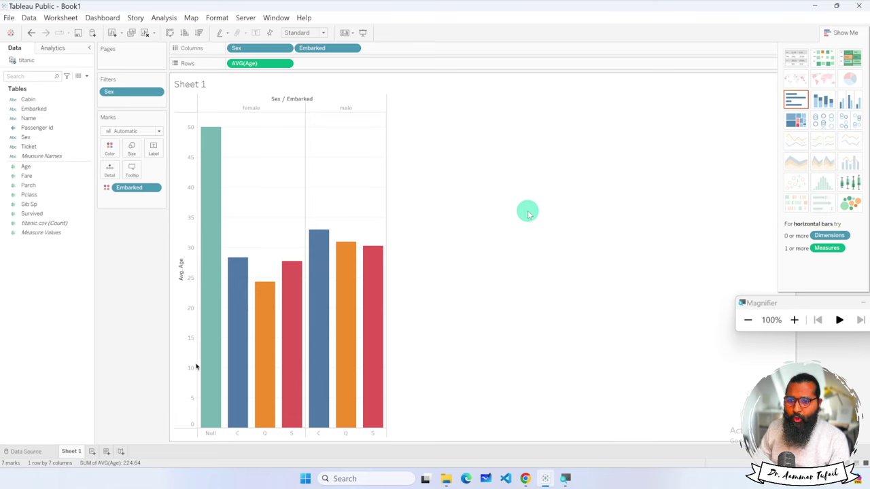
In a new Chrome tab, search for the author's plotting guide and scroll the results.
left_click(527, 479)
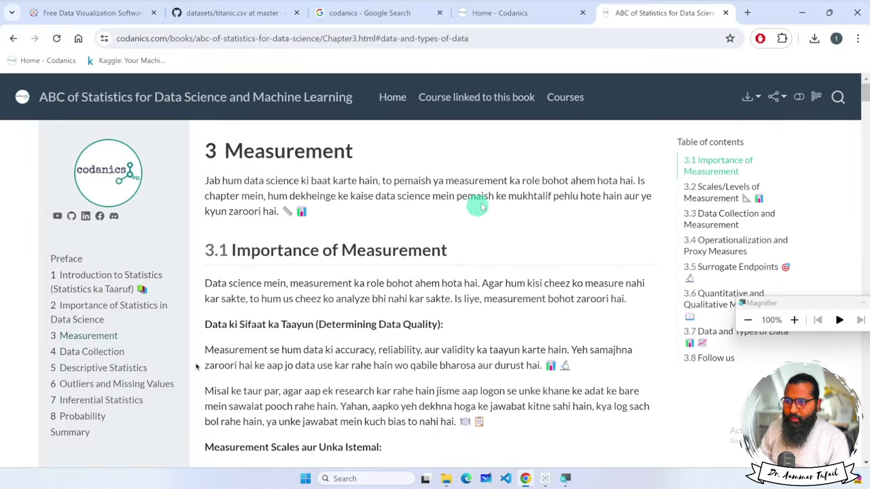
left_click(748, 14)
type("a")
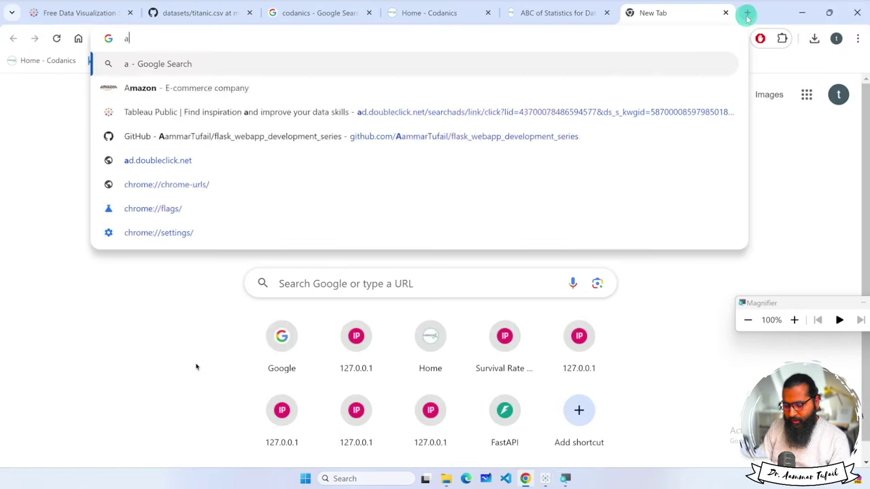
type("ndrew abel")
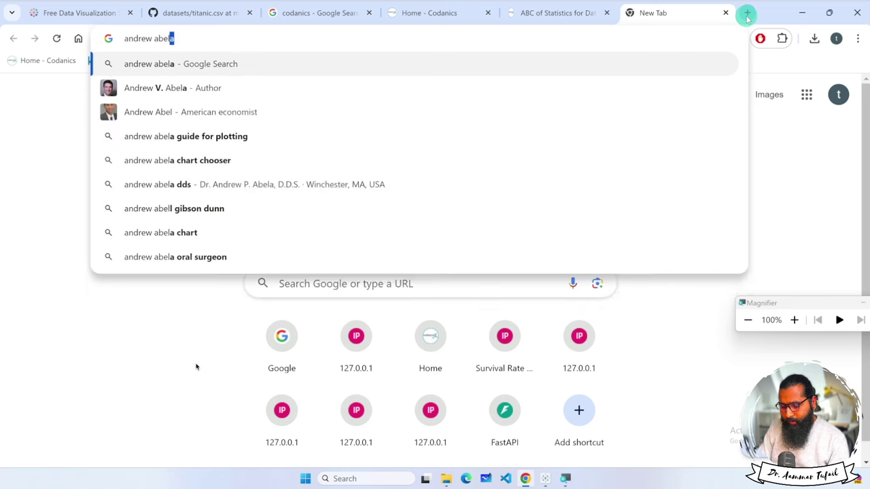
type("a guide for plo")
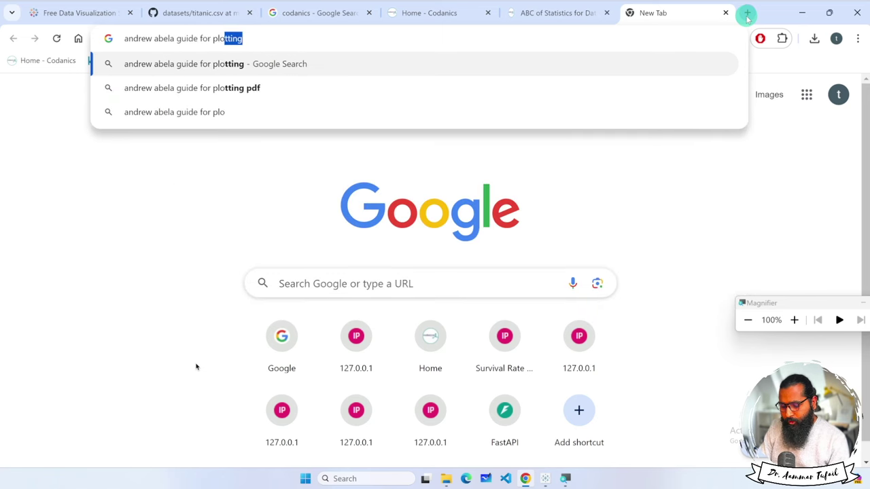
type("tting")
key("Return")
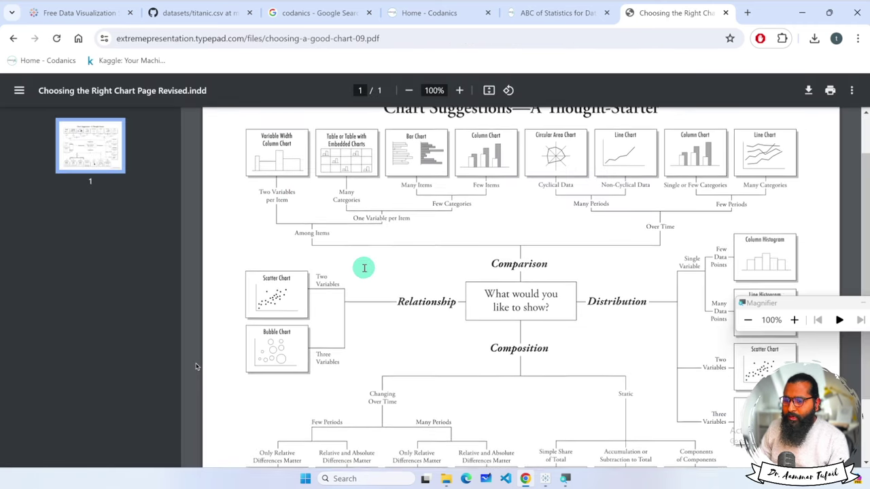
scroll(364, 268, "down", 1)
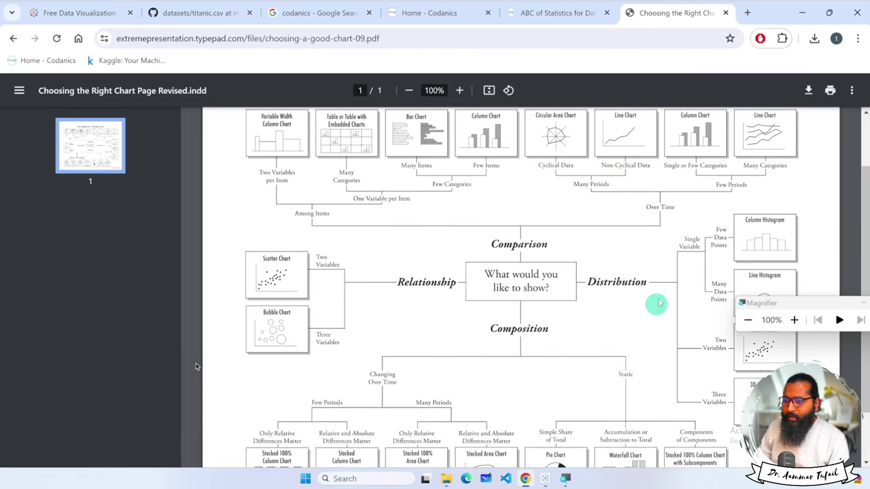
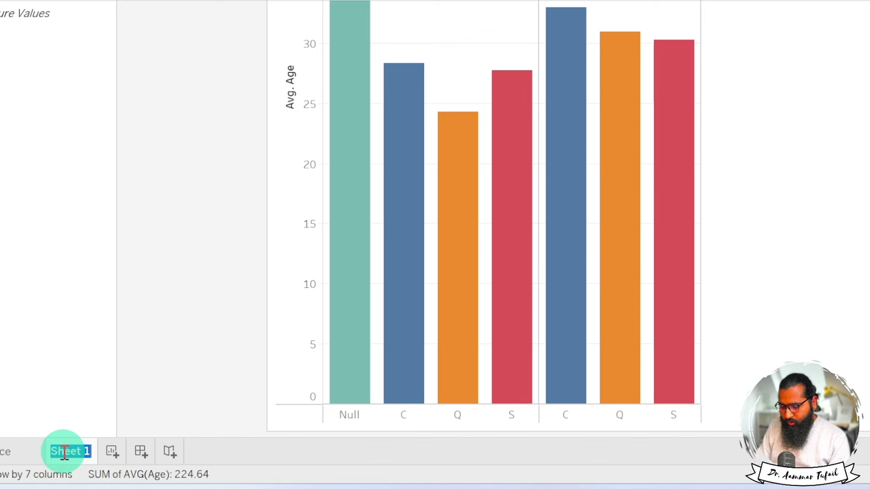
Name the bar chart sheet 01_barplot, then add a new worksheet titled 02_scatter_plot.
type("01_ba")
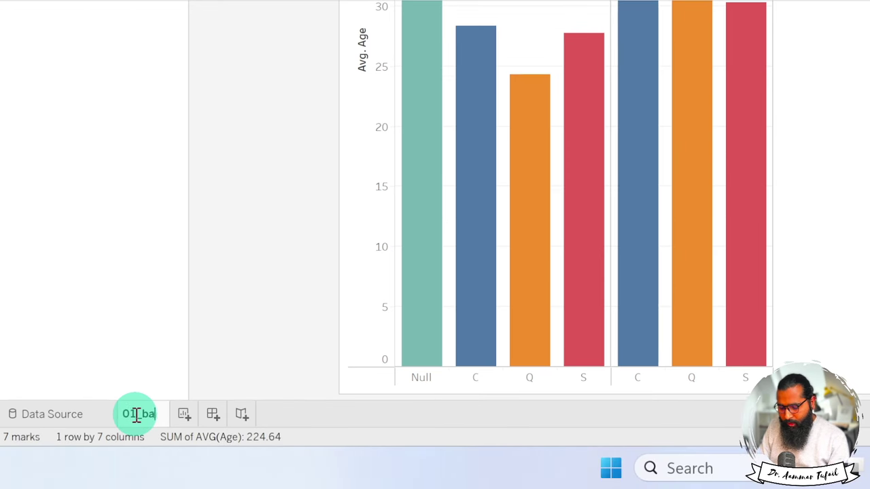
type("rplot")
key("Return")
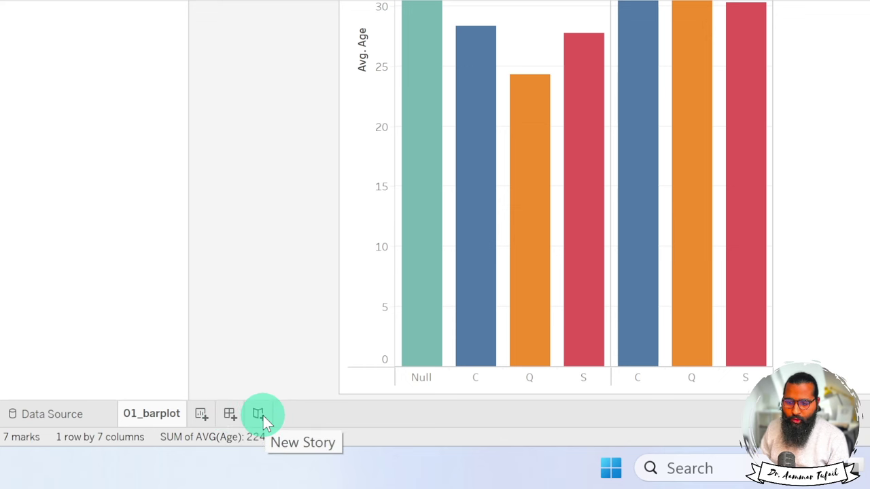
left_click(202, 416)
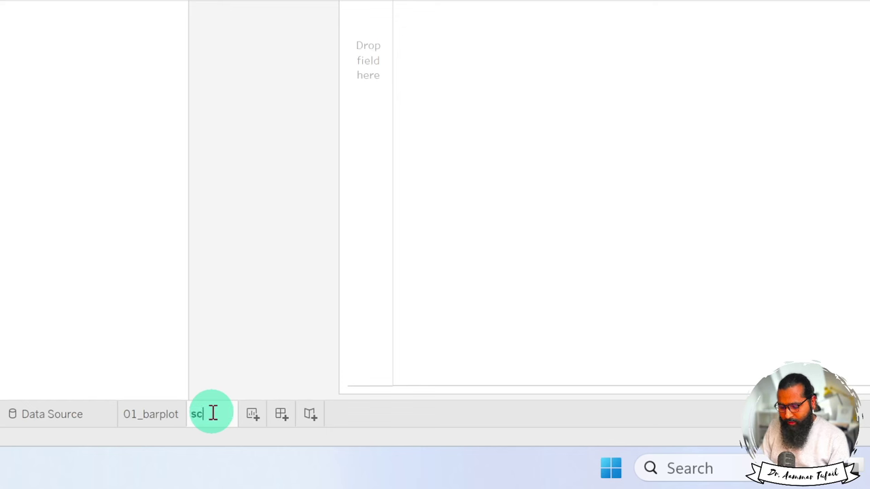
left_click(212, 413)
type("scatter_plot")
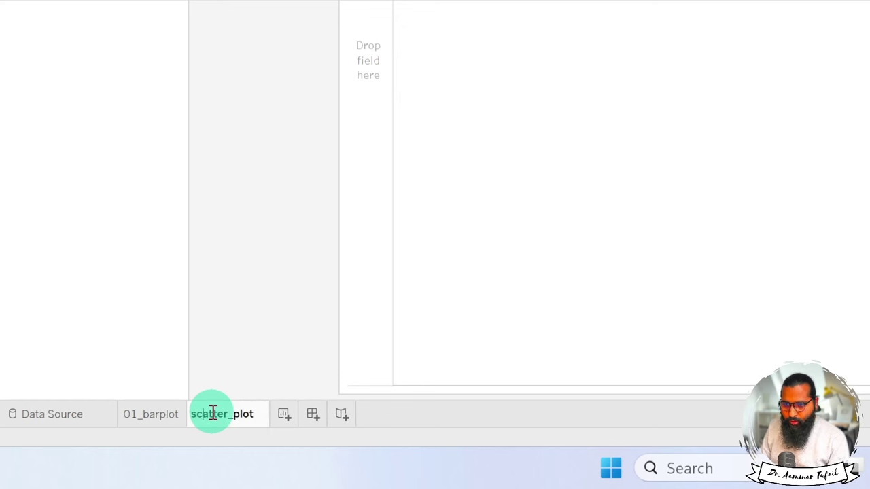
key("Home")
type("02_")
key("Return")
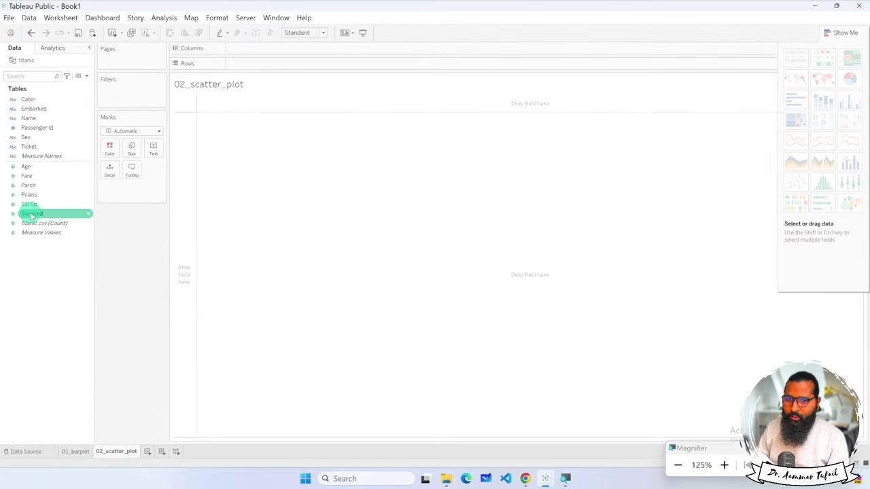
Put Fare and Age on Columns as per-passenger dimensions and apply the Show Me scatter plot.
mouse_move(27, 175)
left_mouse_down()
mouse_move(252, 64)
mouse_move(249, 48)
left_mouse_up()
mouse_move(25, 166)
left_mouse_down()
mouse_move(140, 145)
mouse_move(304, 51)
left_mouse_up()
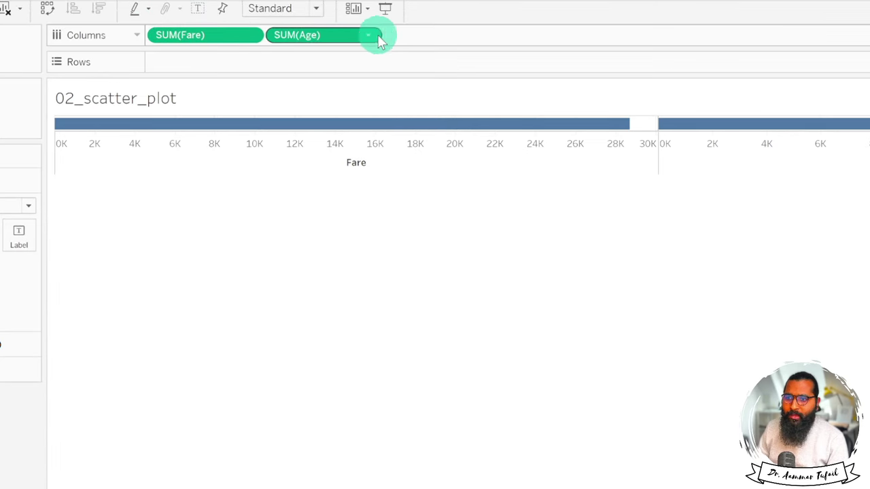
left_click(253, 38)
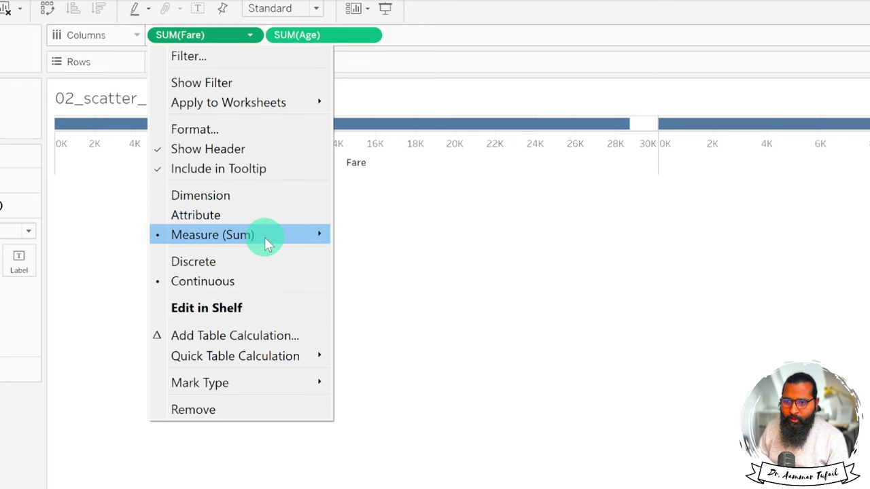
mouse_move(291, 239)
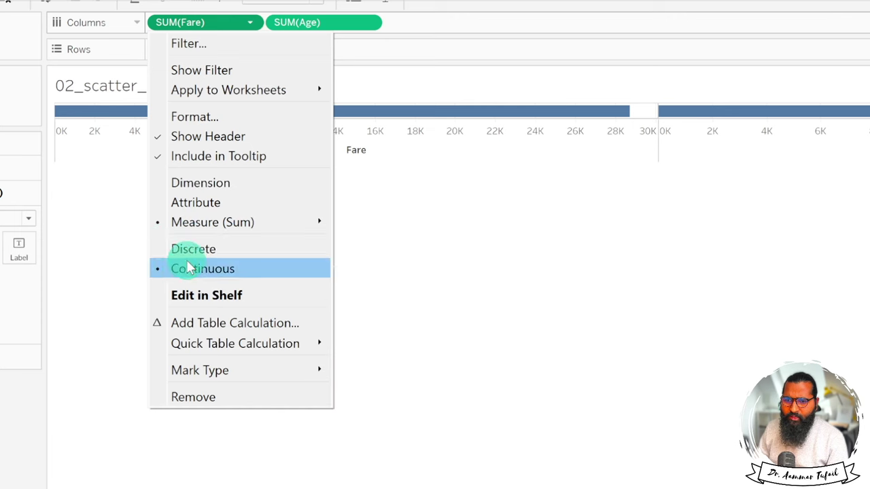
left_click(229, 183)
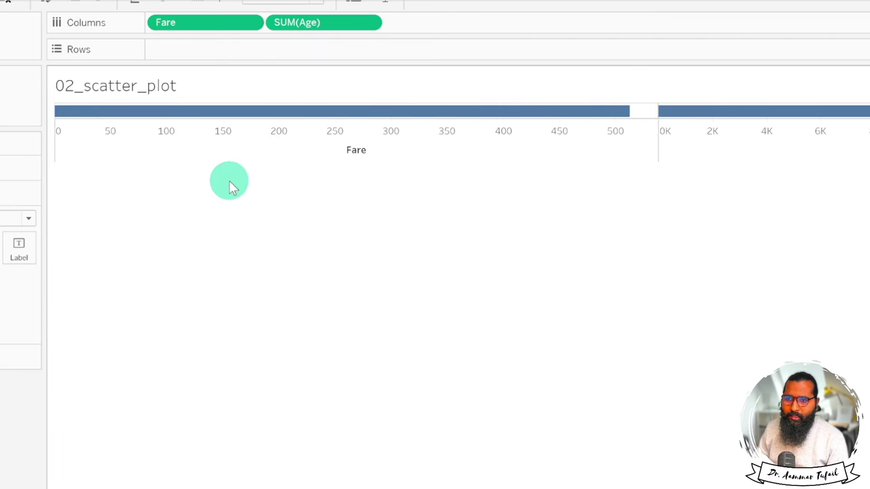
left_click(371, 42)
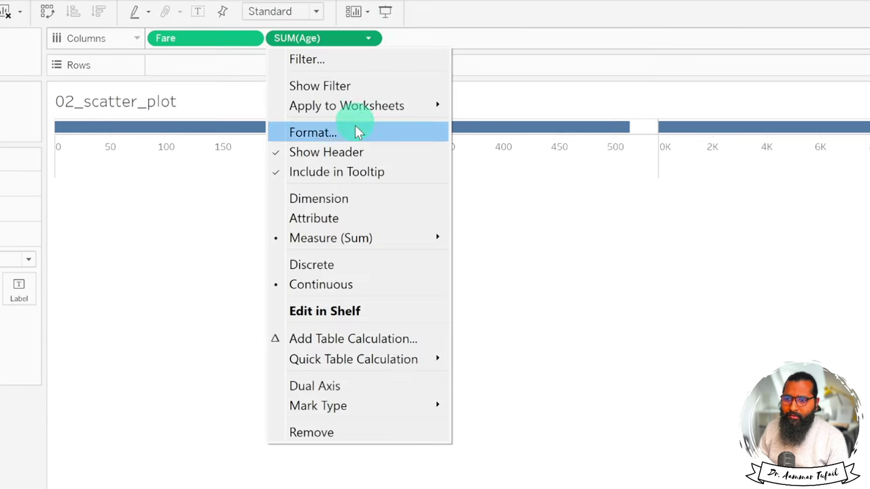
left_click(340, 197)
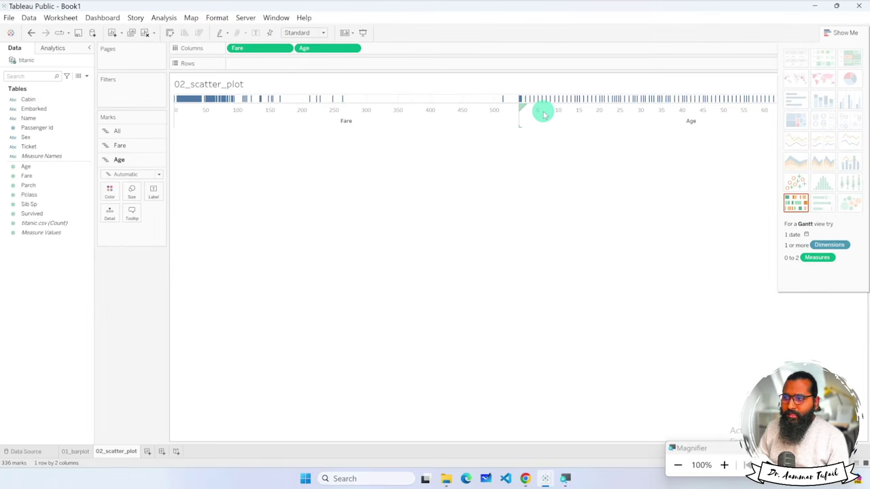
left_click(797, 187)
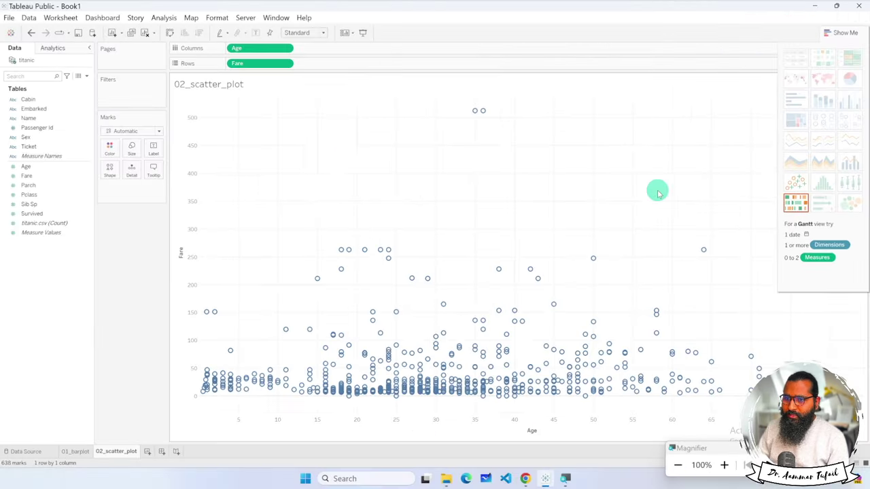
left_click(287, 48)
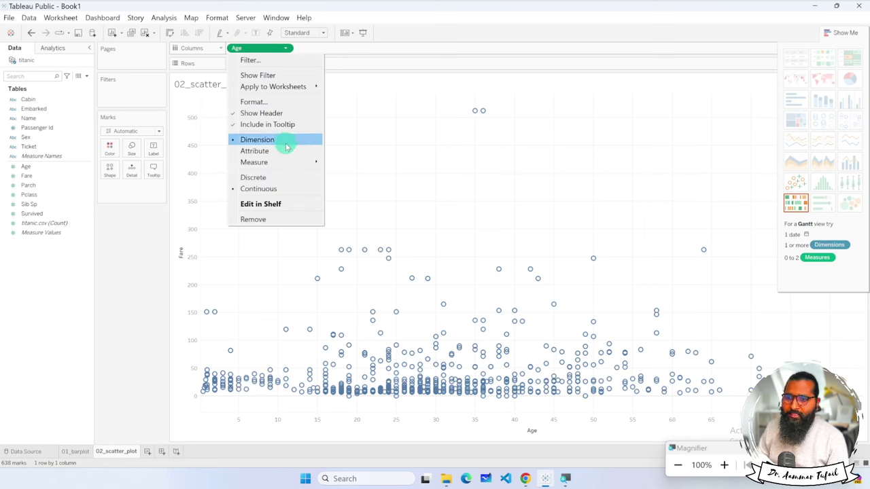
mouse_move(288, 162)
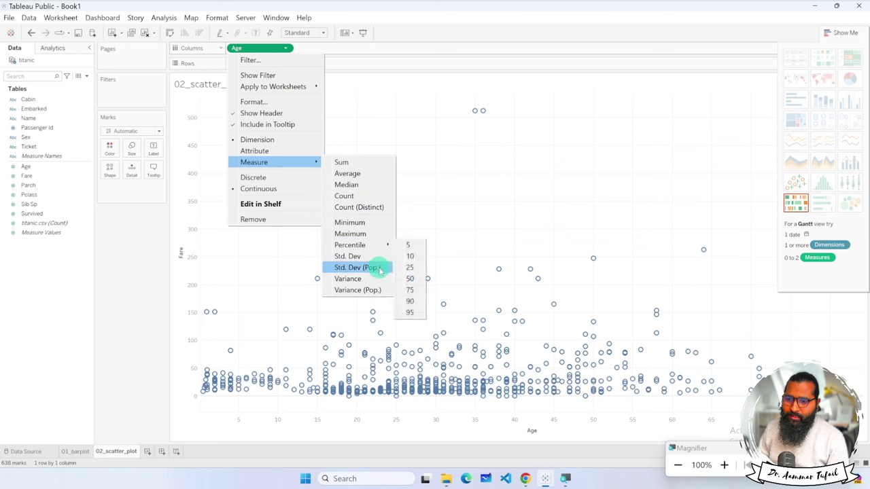
left_click(282, 151)
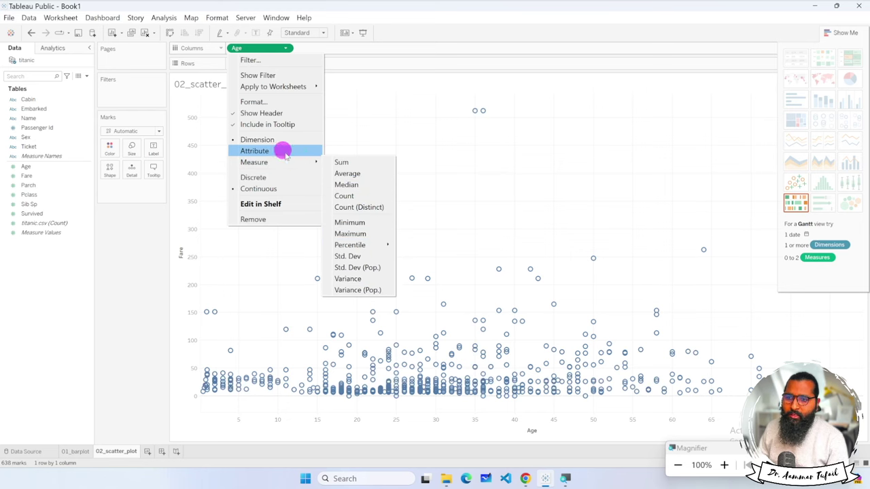
left_click(287, 64)
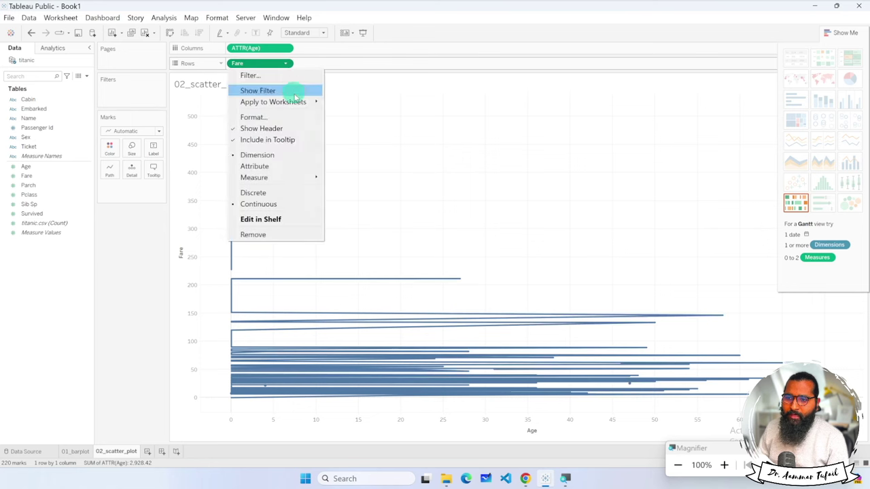
left_click(281, 168)
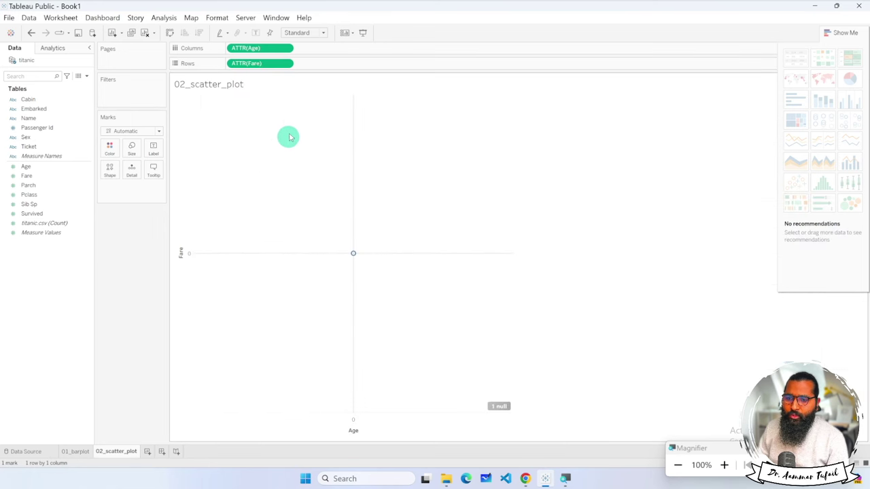
left_click(286, 49)
left_click(277, 139)
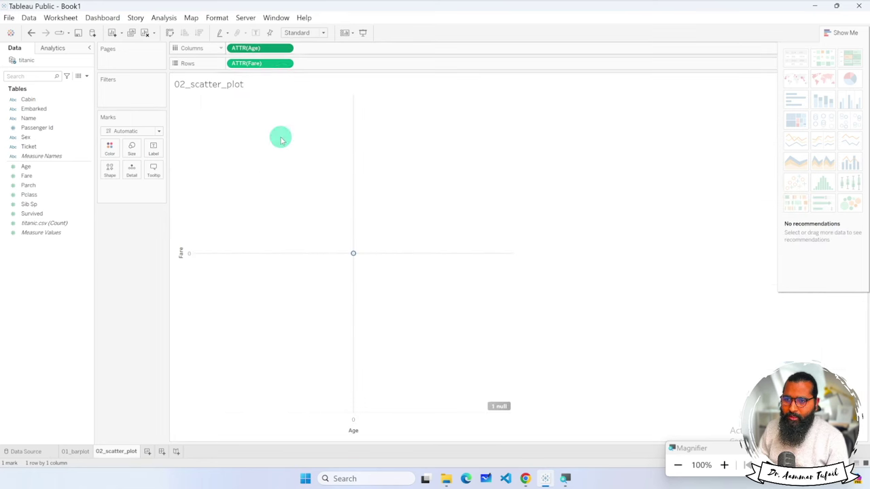
left_click(286, 63)
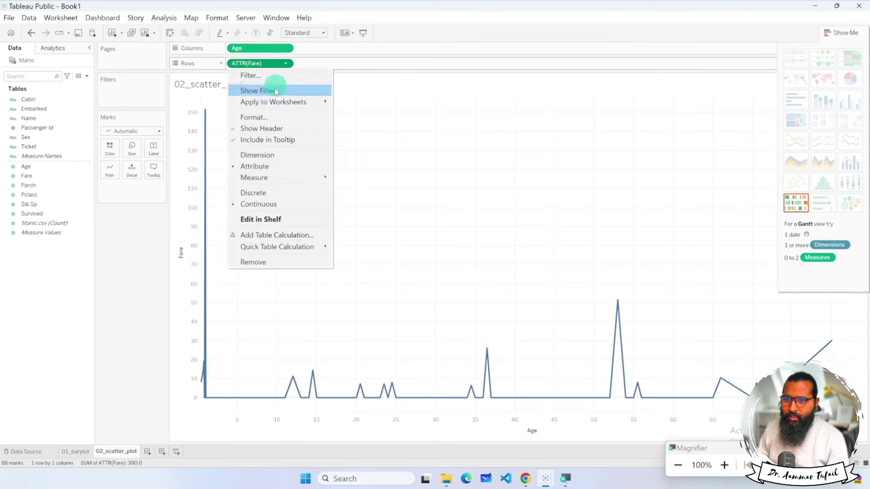
left_click(258, 155)
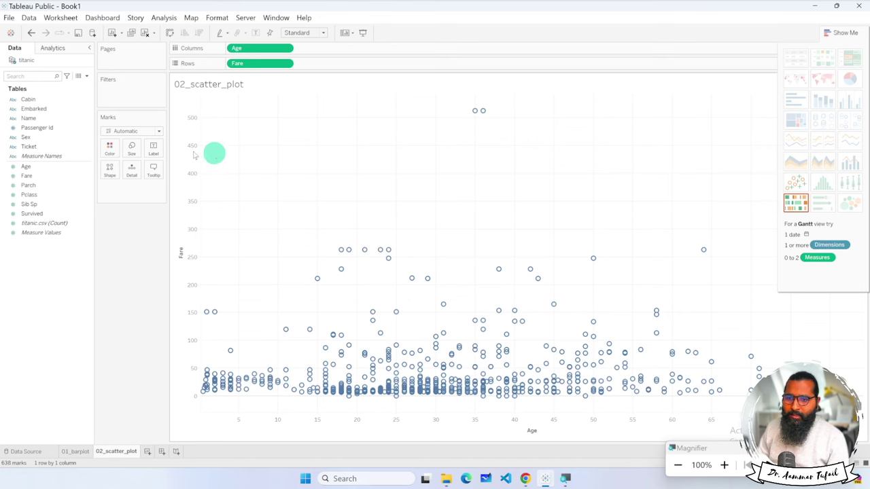
left_click(93, 155)
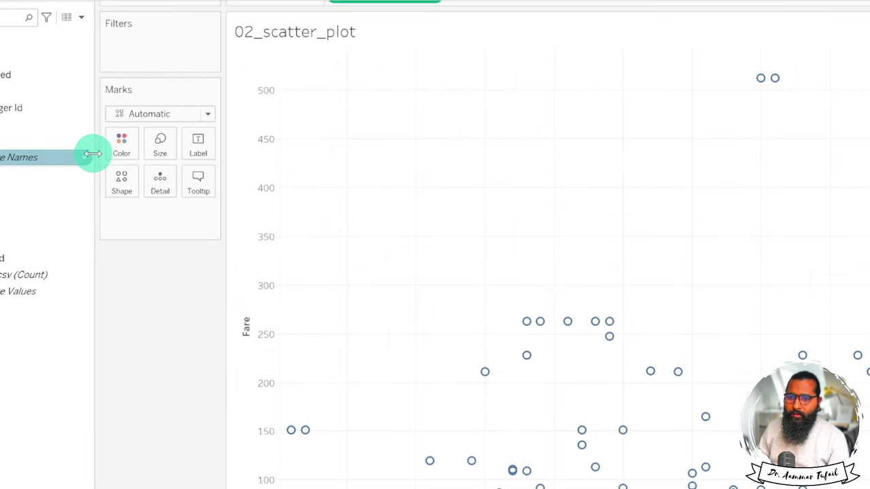
left_click(116, 151)
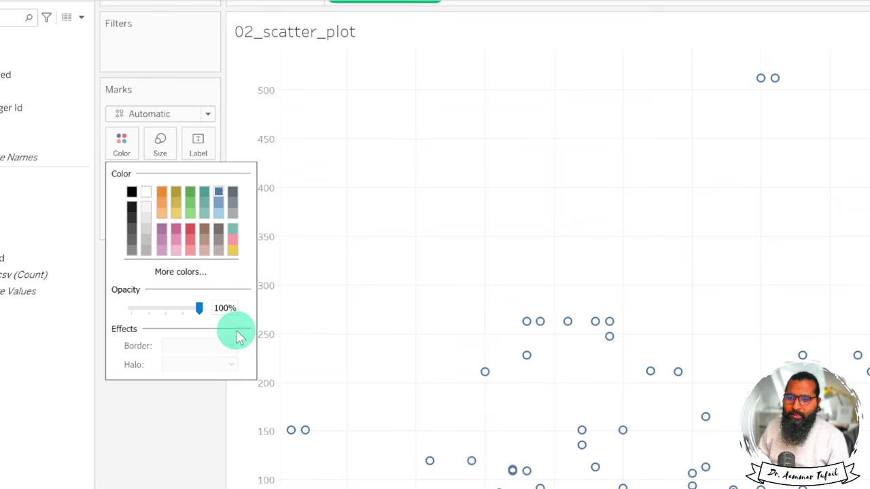
left_click(159, 451)
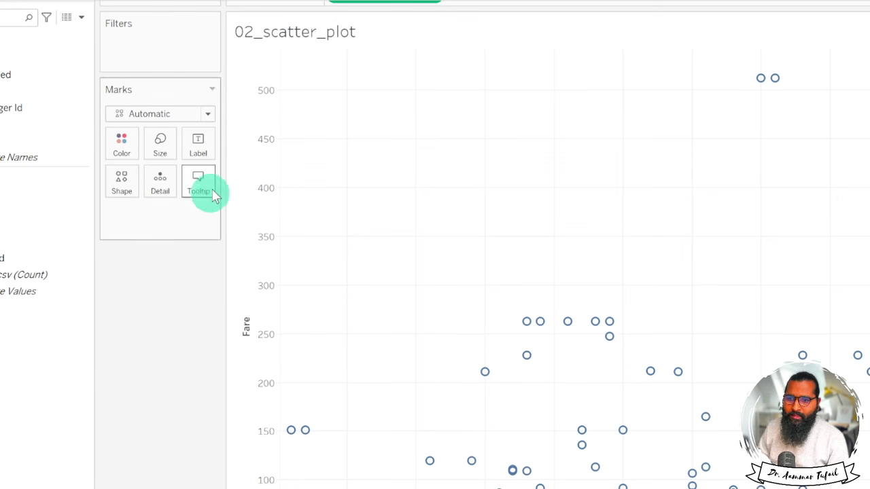
left_click(210, 116)
left_click(207, 115)
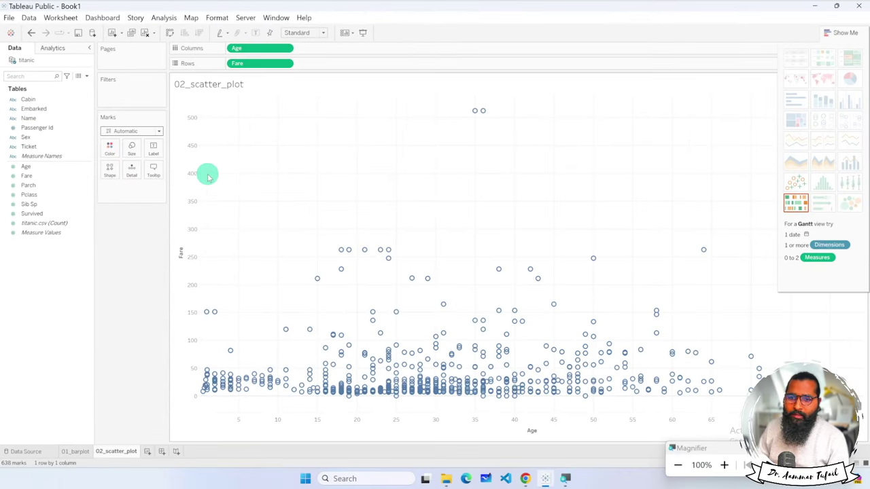
Add Sex to Columns for female/male panels, ending with Age across and Fare on Rows.
left_click_drag(27, 137, 370, 56)
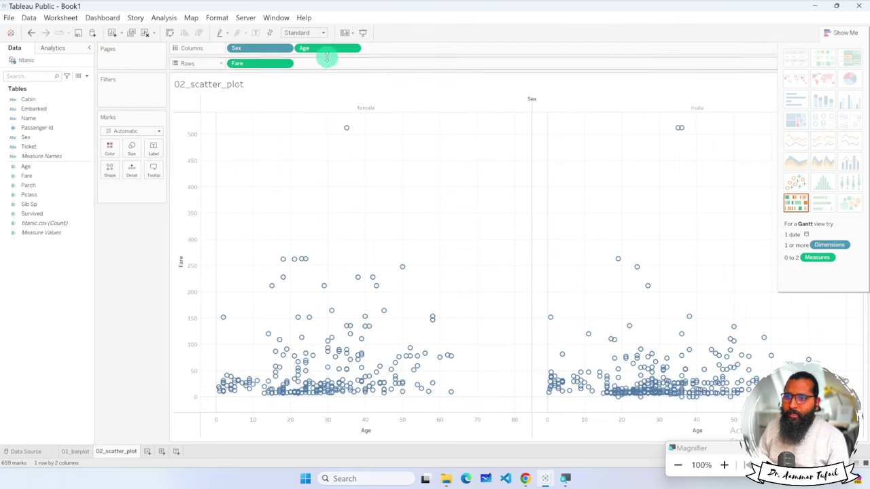
left_click_drag(325, 53, 326, 64)
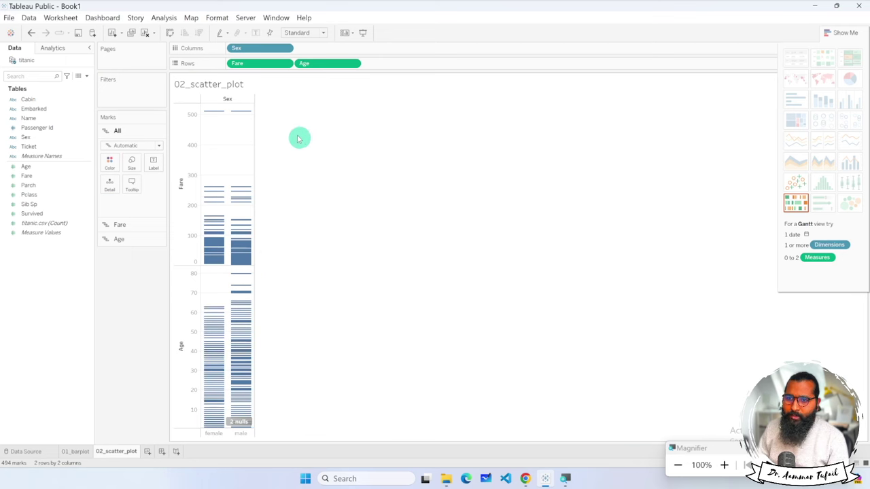
left_click_drag(244, 63, 311, 47)
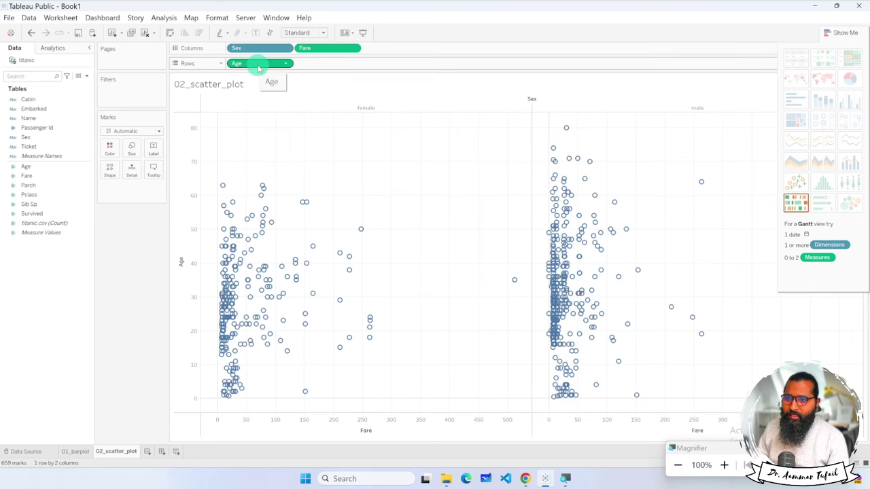
left_click_drag(259, 68, 397, 49)
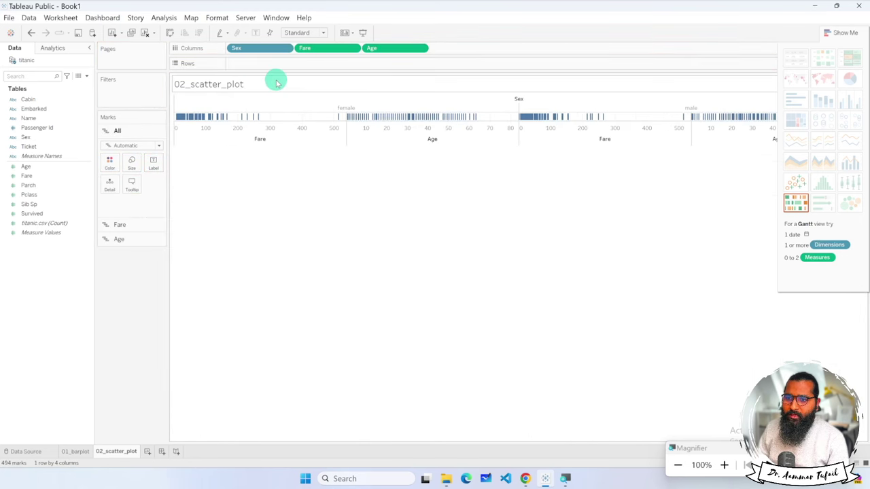
left_click_drag(268, 47, 356, 60)
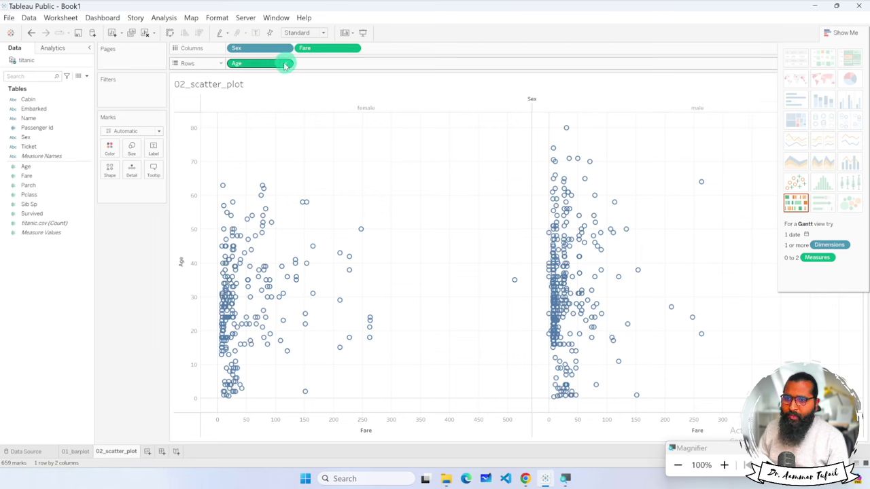
left_click_drag(285, 63, 313, 66)
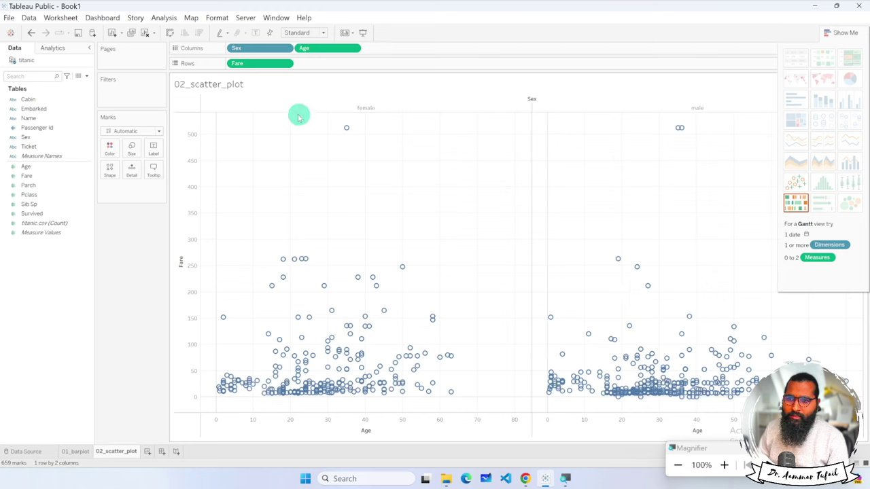
left_click(325, 32)
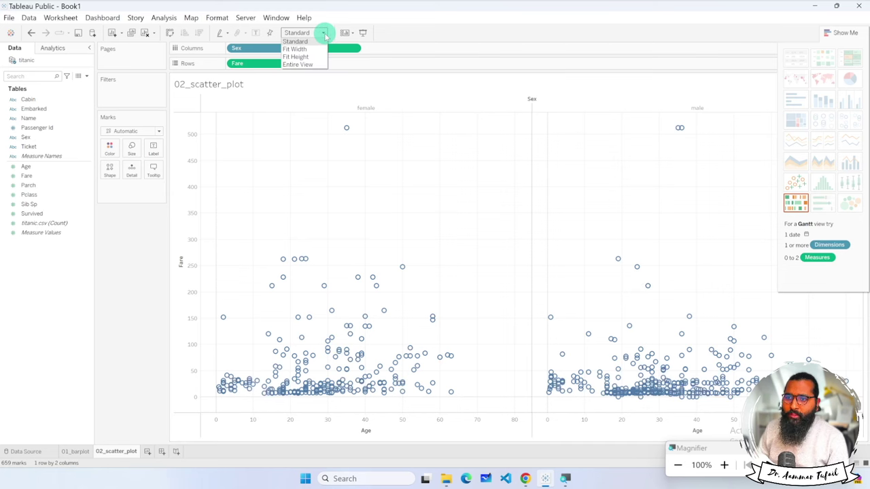
left_click(314, 49)
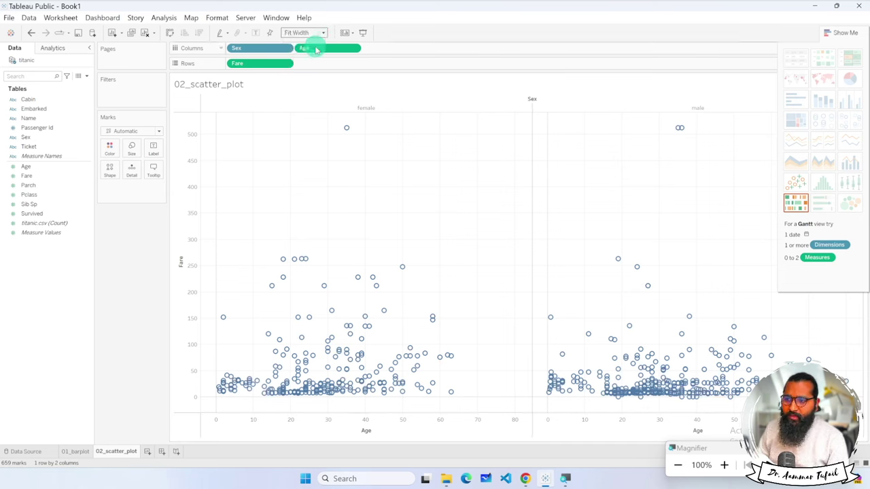
left_click(325, 33)
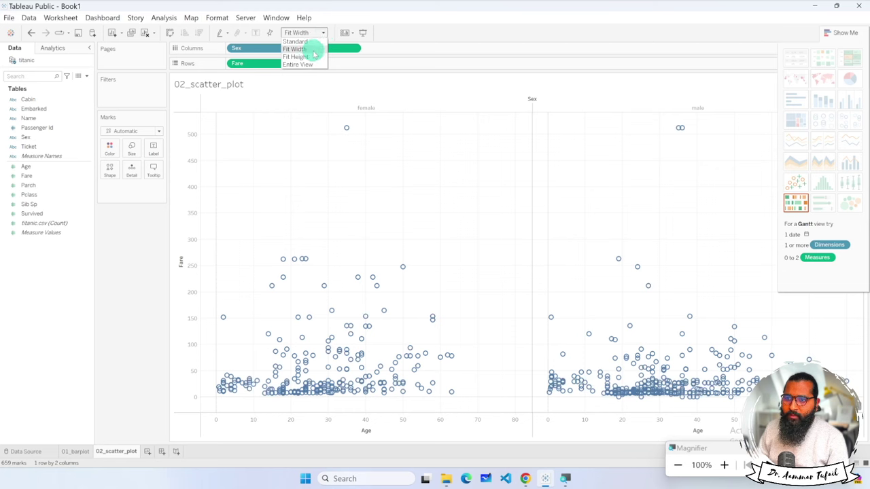
left_click(313, 56)
left_click(321, 32)
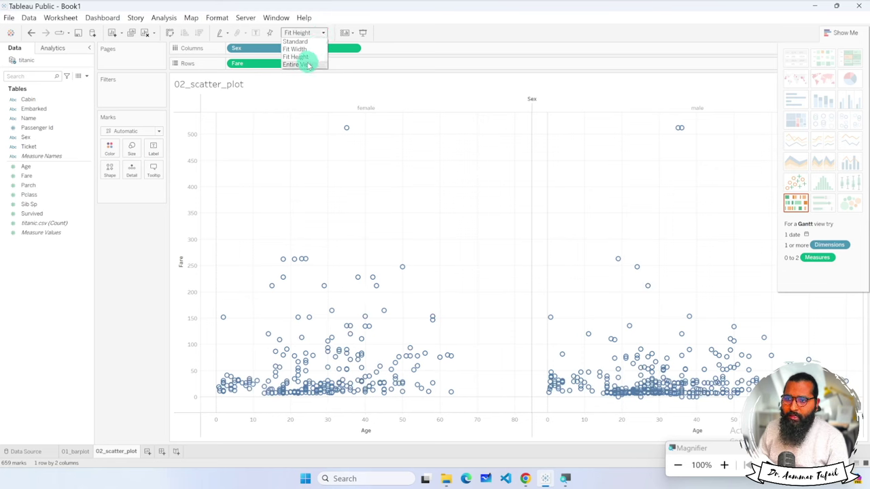
left_click(308, 65)
left_click(317, 32)
left_click(317, 32)
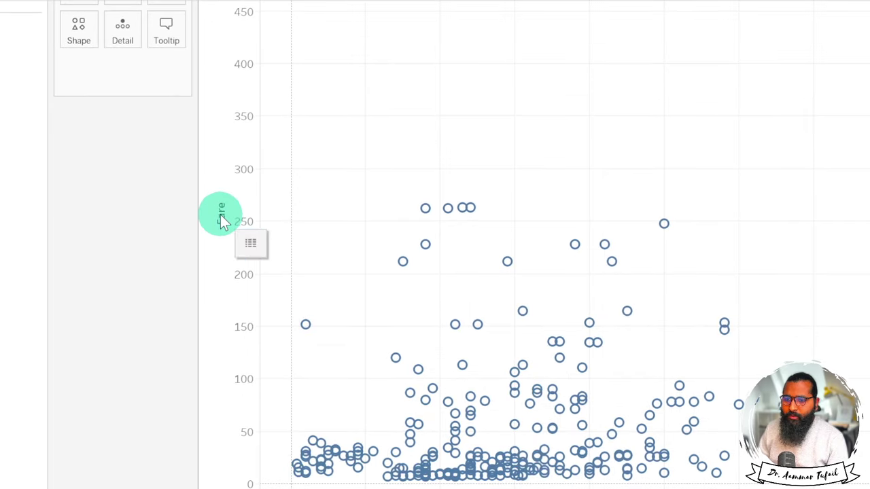
left_click(230, 231)
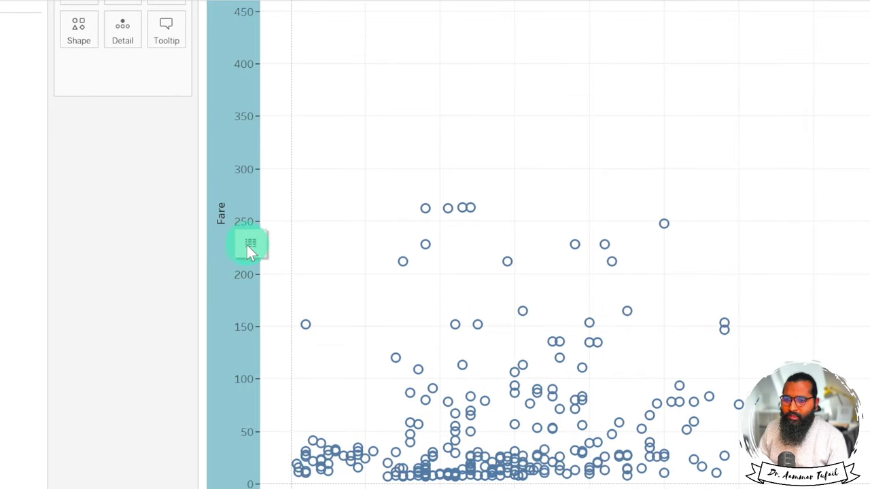
left_click(249, 246)
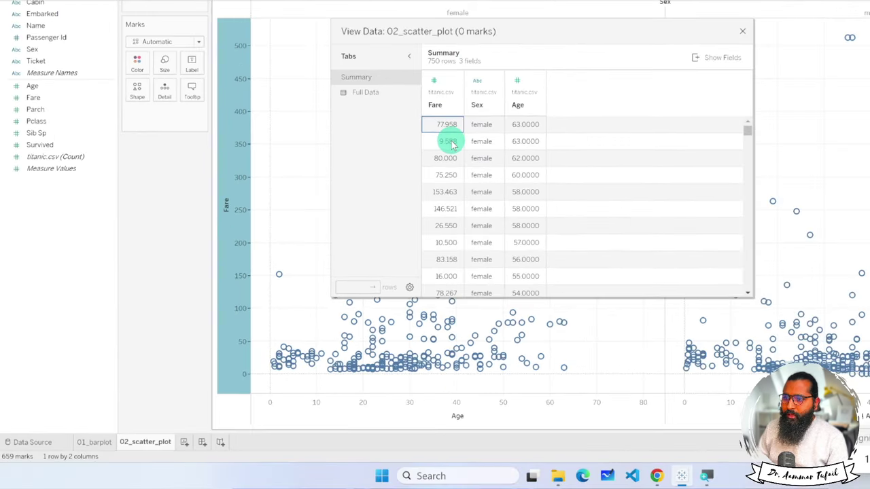
scroll(462, 208, "down", 10)
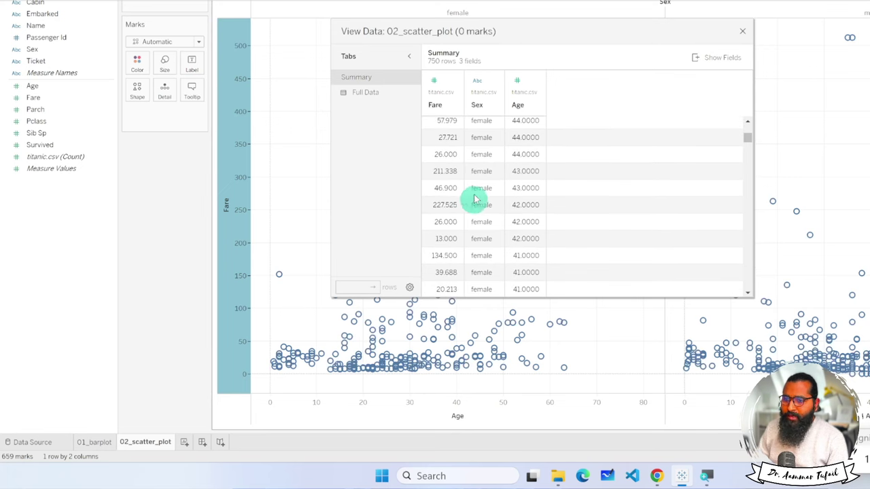
left_click(742, 30)
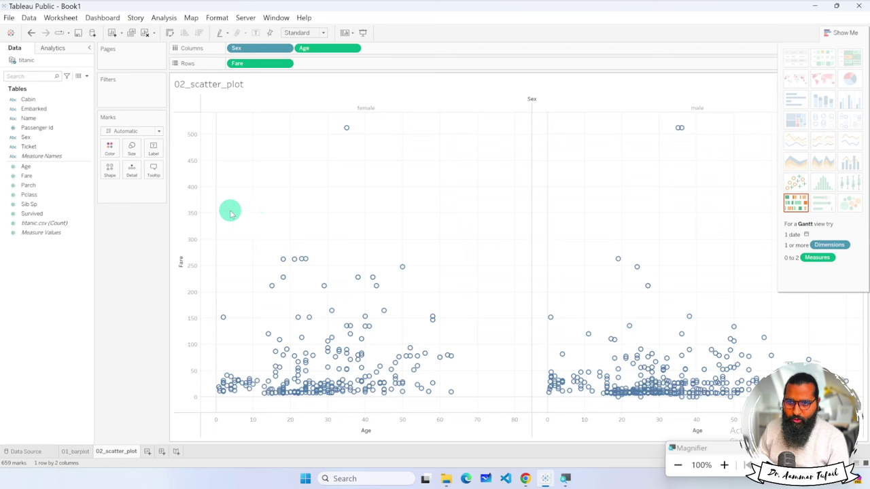
Try the custom colour picker and make the marks more transparent in the Color settings.
left_click(132, 148)
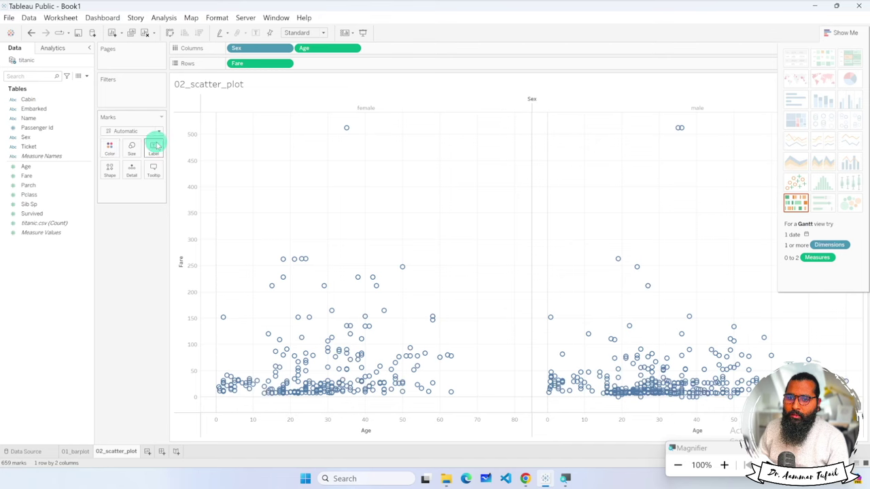
left_click(111, 148)
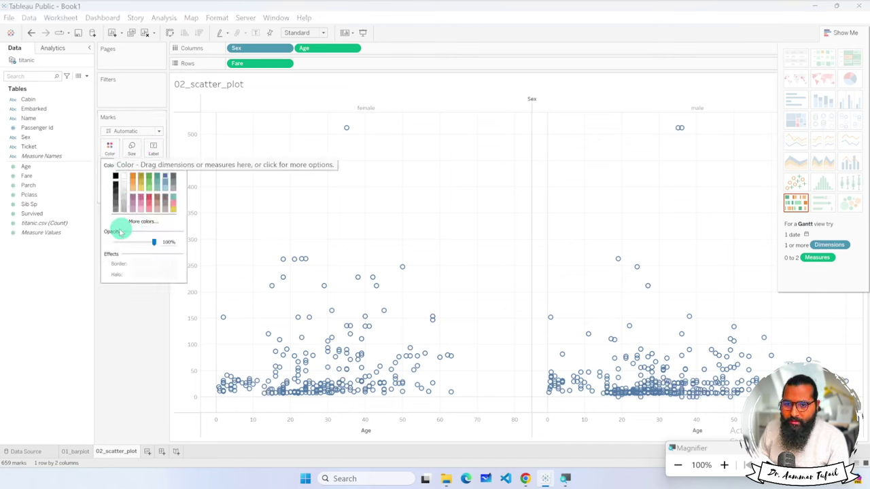
left_click(141, 223)
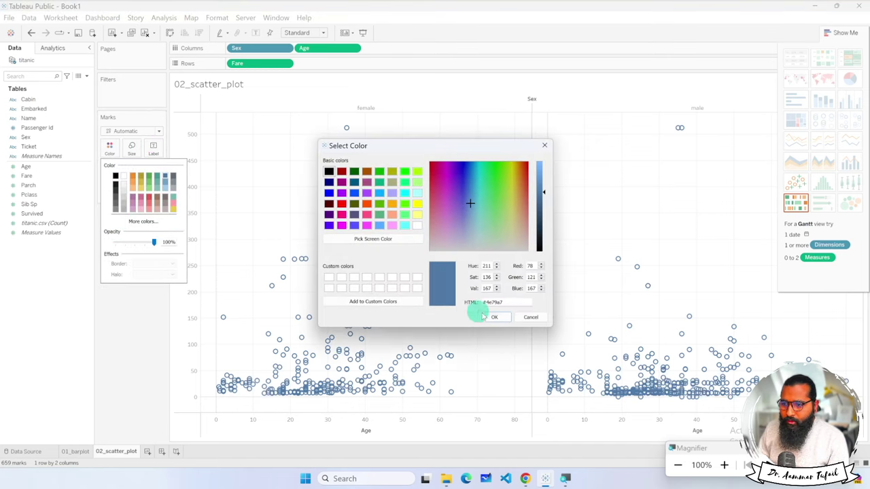
left_click(529, 316)
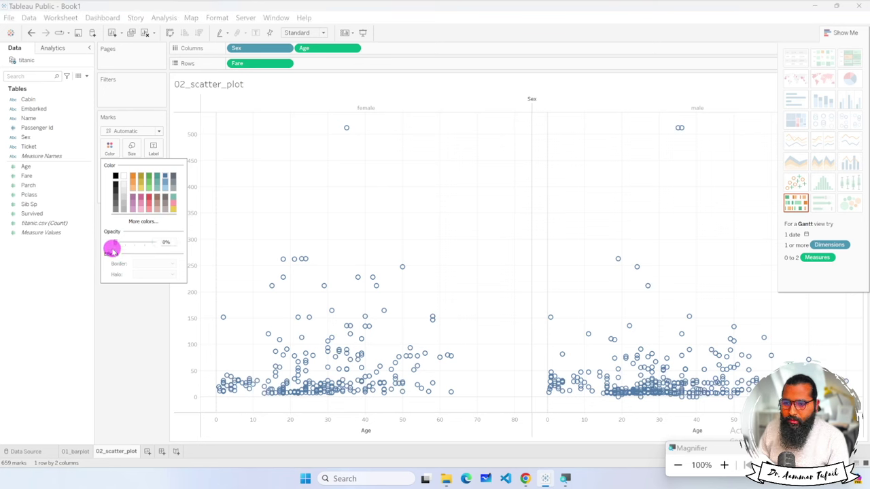
left_click_drag(123, 249, 143, 259)
left_click(129, 296)
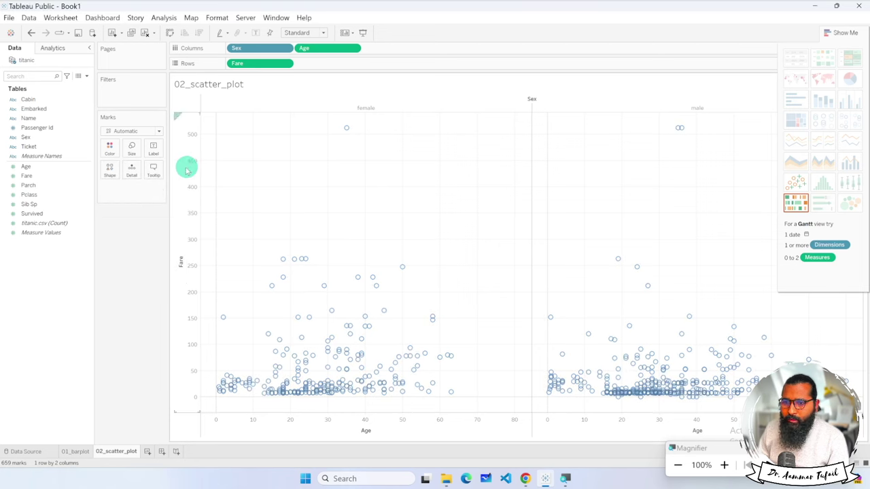
Restore full opacity and, after trying orange and gold, colour all marks mauve.
left_click(114, 149)
left_click_drag(136, 245, 168, 246)
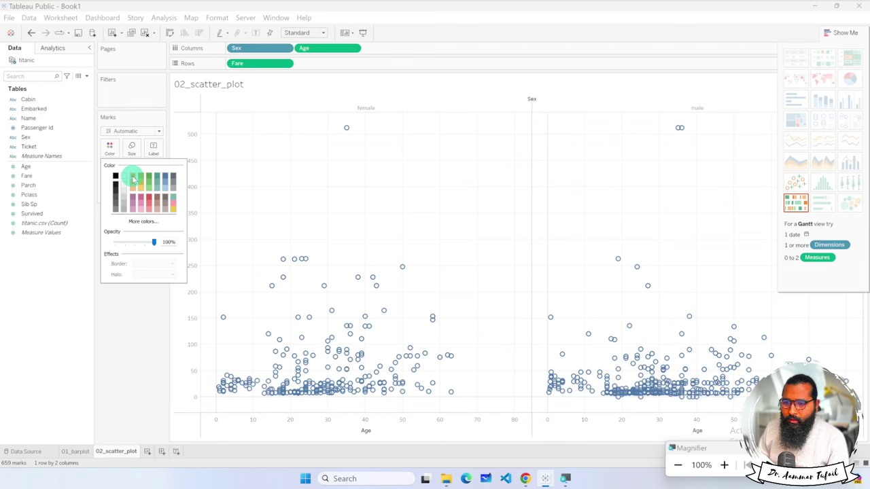
left_click(133, 178)
left_click(130, 297)
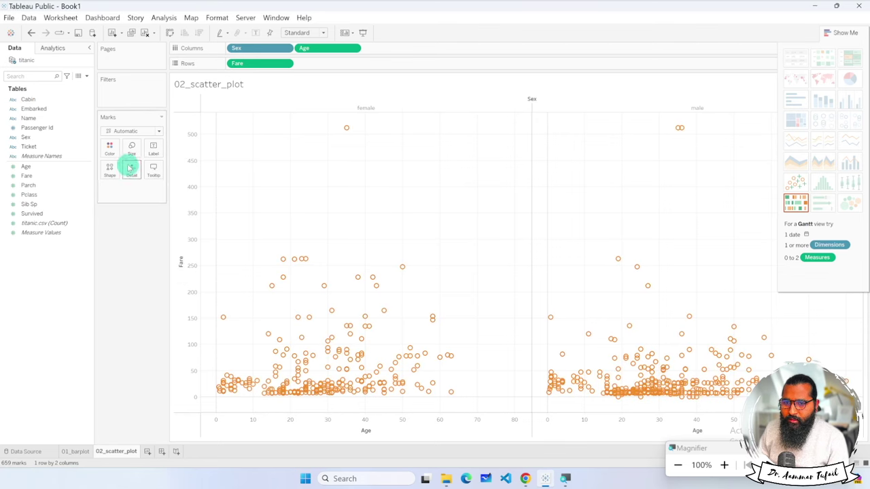
left_click(111, 150)
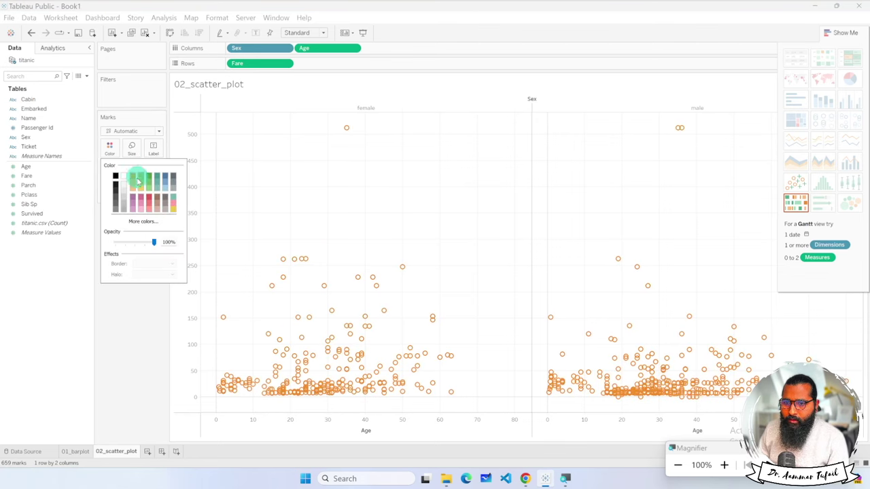
left_click(140, 178)
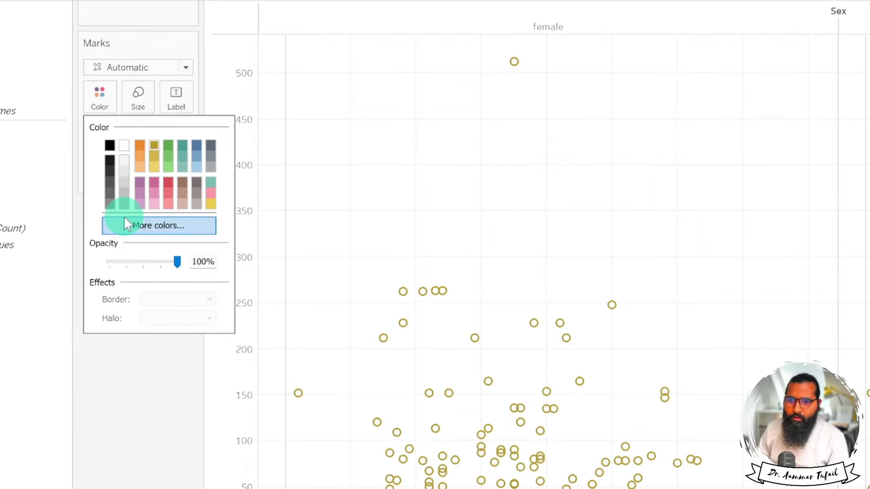
left_click(139, 142)
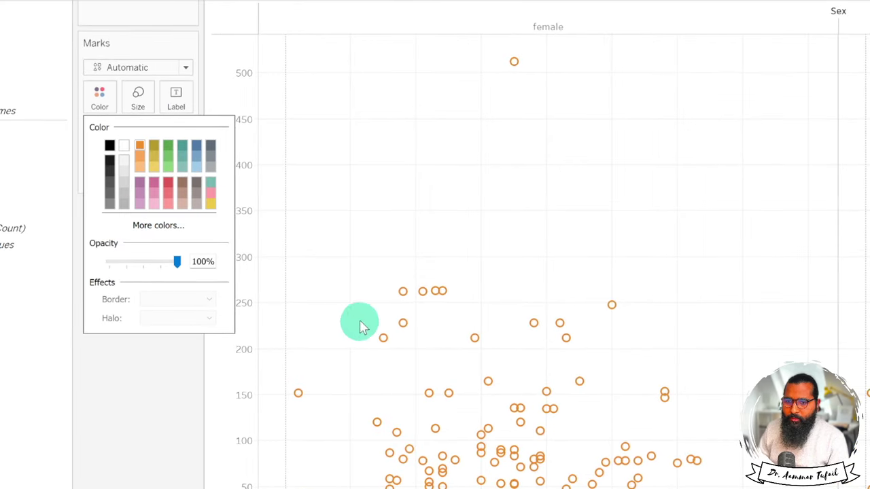
left_click(140, 184)
left_click(128, 403)
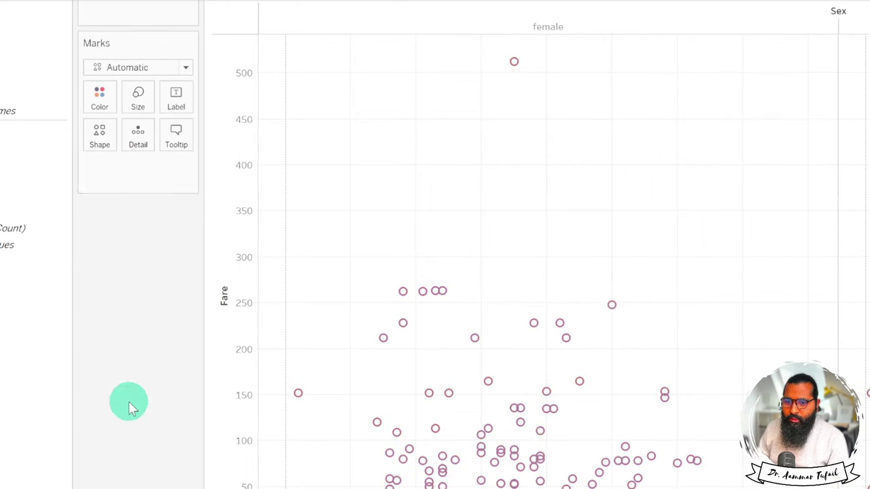
Try the filled and hollow square, diamond and triangle shapes, then settle on filled circles.
left_click(99, 136)
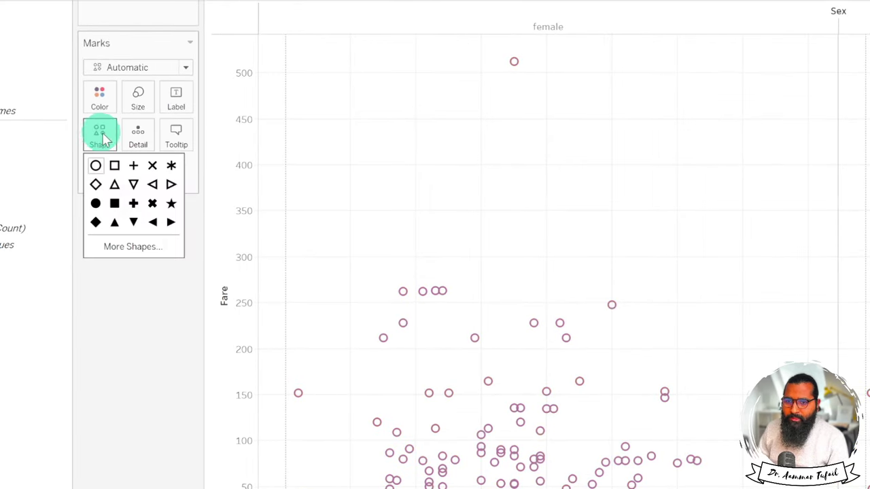
left_click(96, 203)
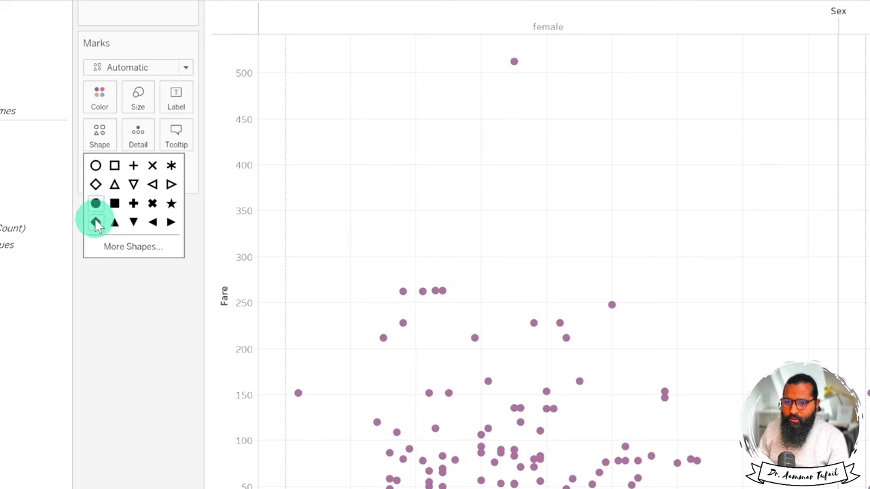
left_click(115, 204)
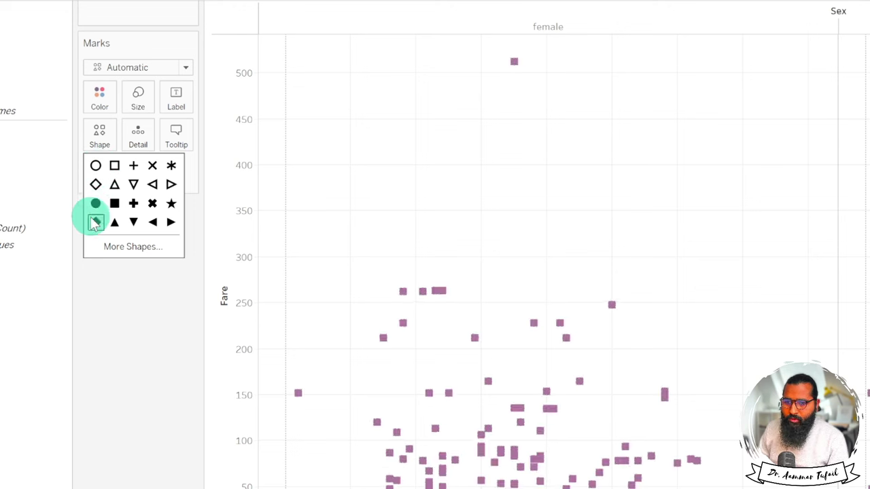
left_click(96, 223)
left_click(114, 223)
left_click(134, 222)
left_click(152, 223)
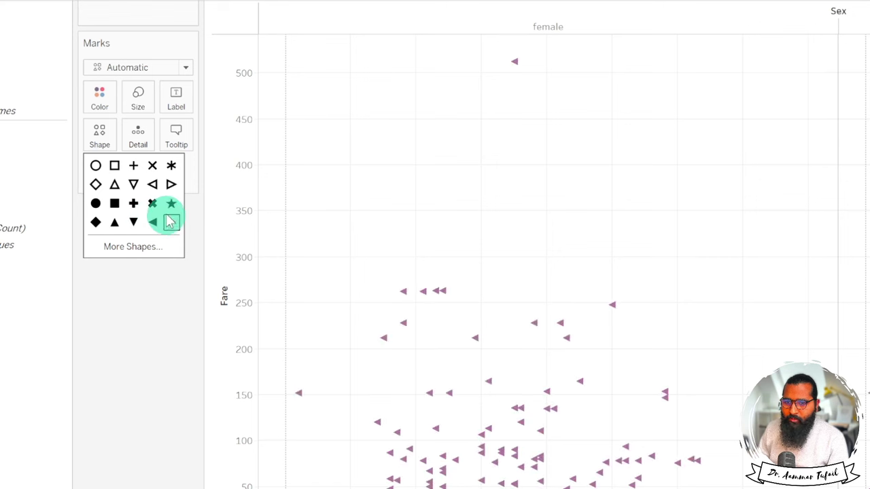
left_click(171, 223)
left_click(172, 184)
left_click(153, 185)
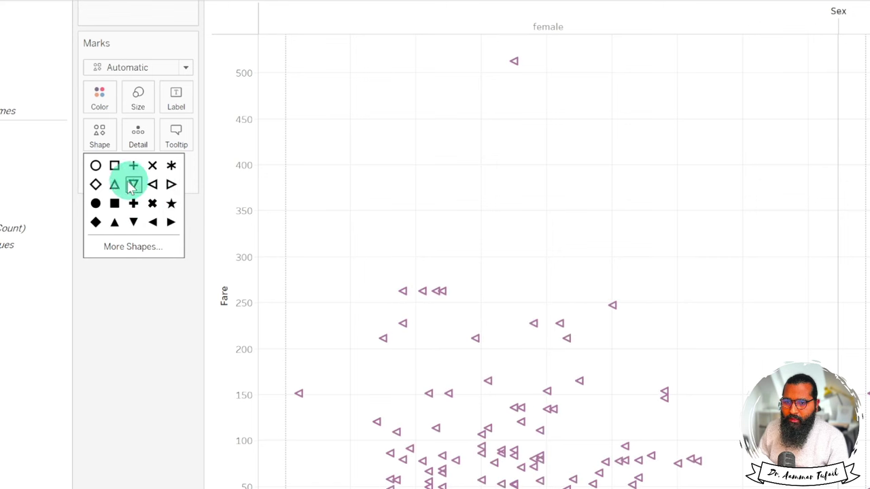
left_click(115, 184)
left_click(114, 166)
left_click(133, 165)
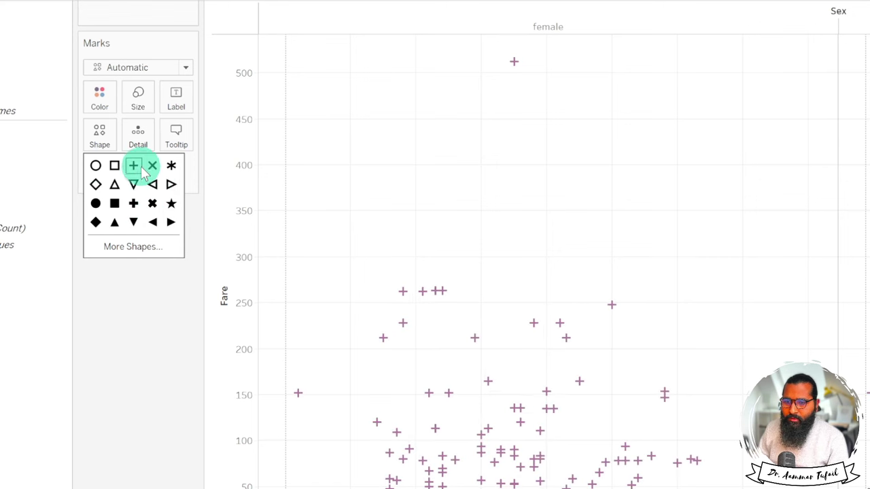
left_click(95, 203)
left_click(154, 326)
left_click(106, 139)
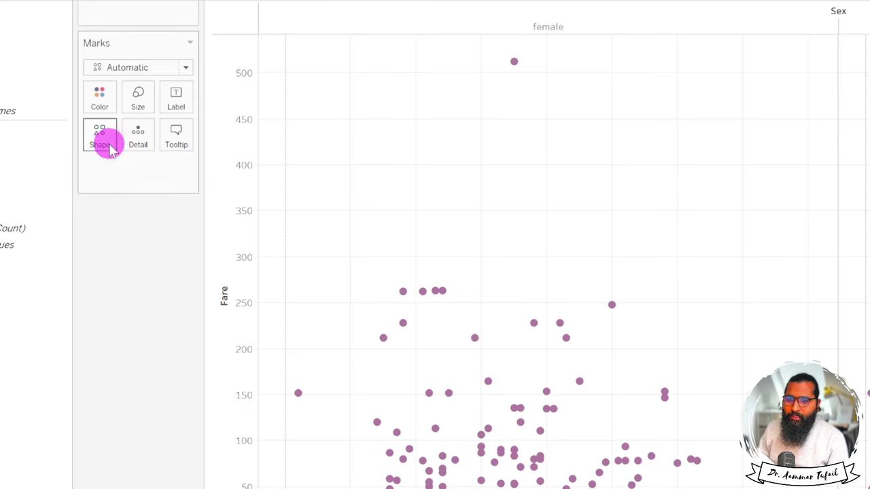
left_click(141, 245)
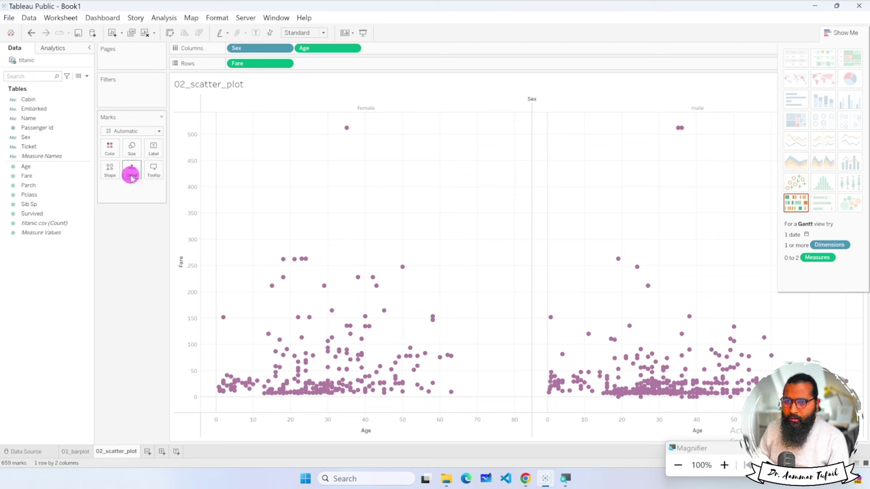
Check the label settings and make the marks slightly larger.
left_click(153, 153)
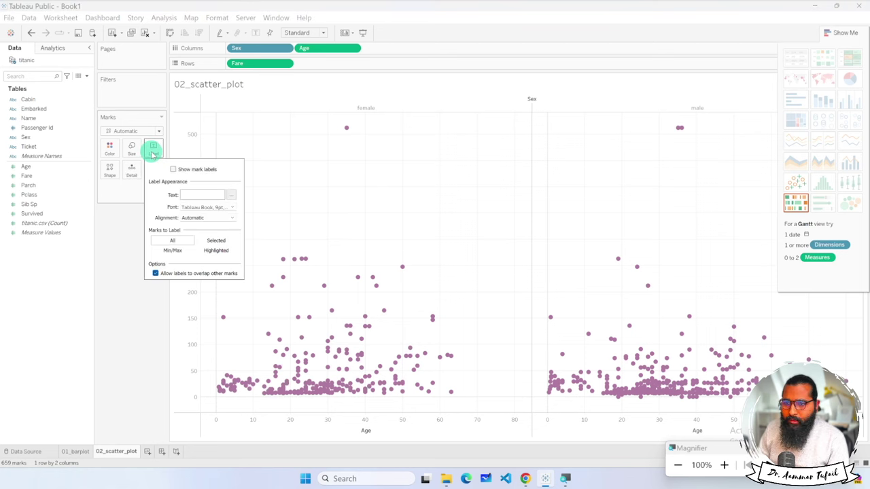
left_click(116, 227)
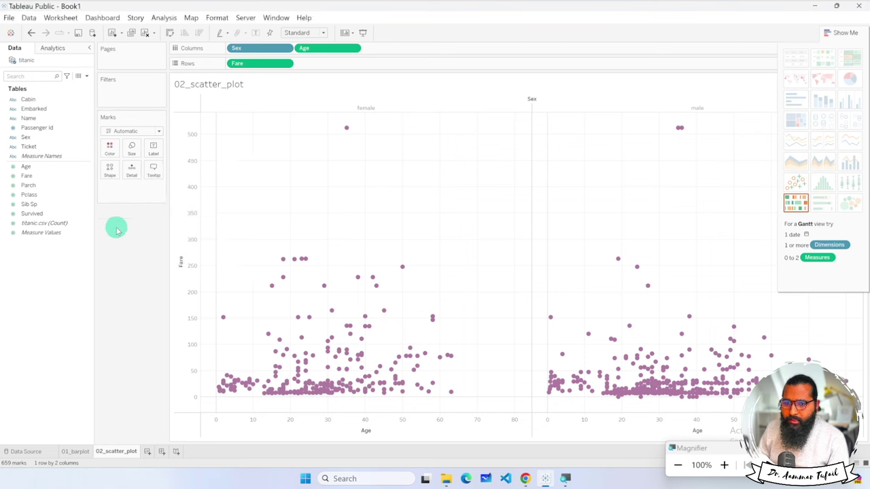
left_click(132, 155)
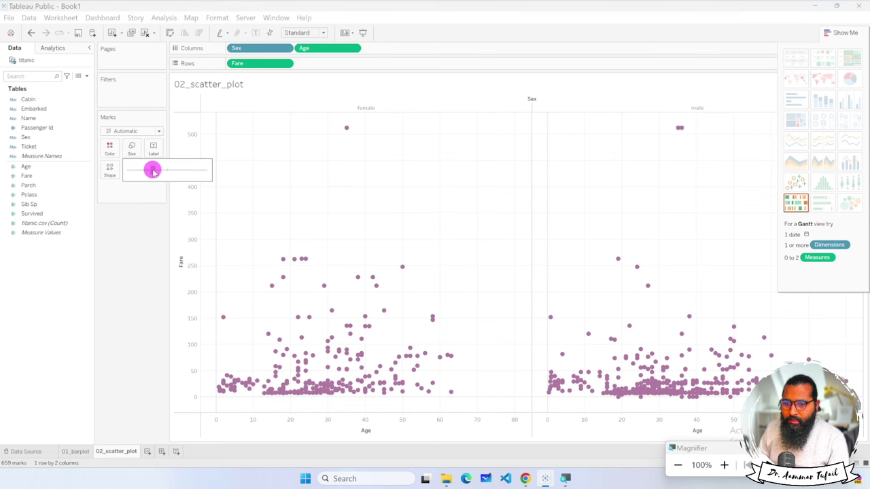
left_click_drag(156, 173, 167, 171)
Set the marks to orange at 49% opacity.
left_click(114, 158)
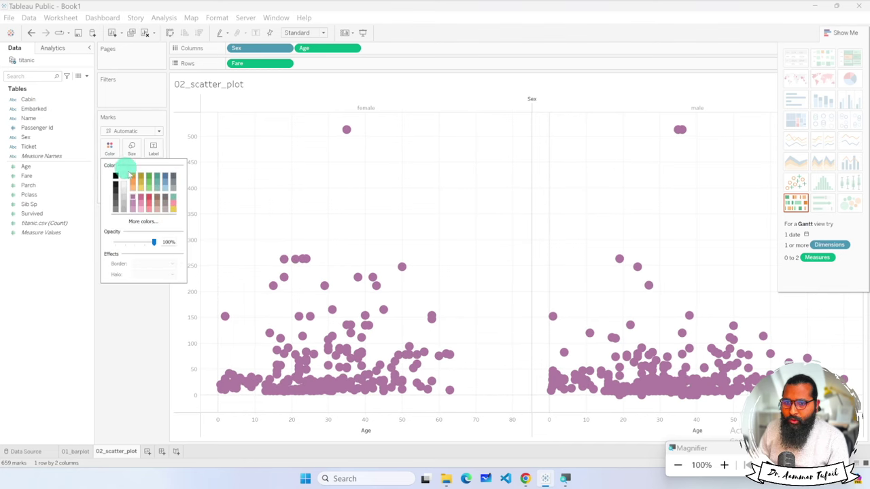
left_click_drag(153, 243, 135, 242)
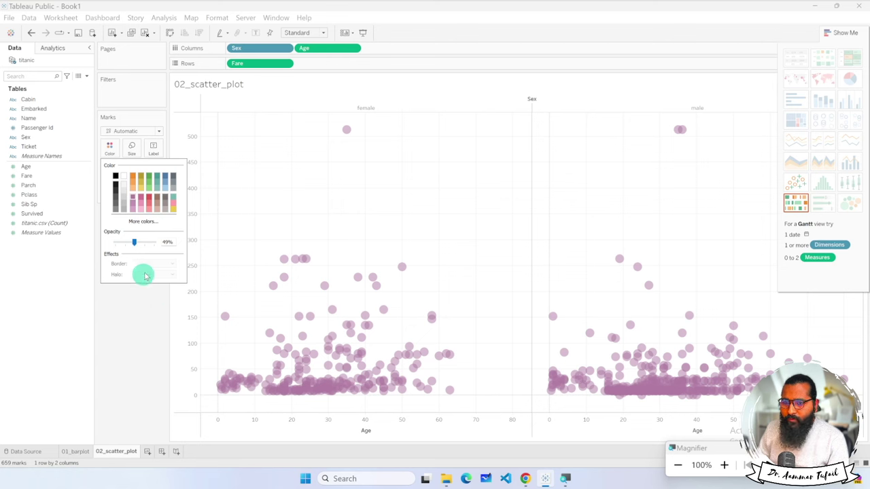
left_click(134, 184)
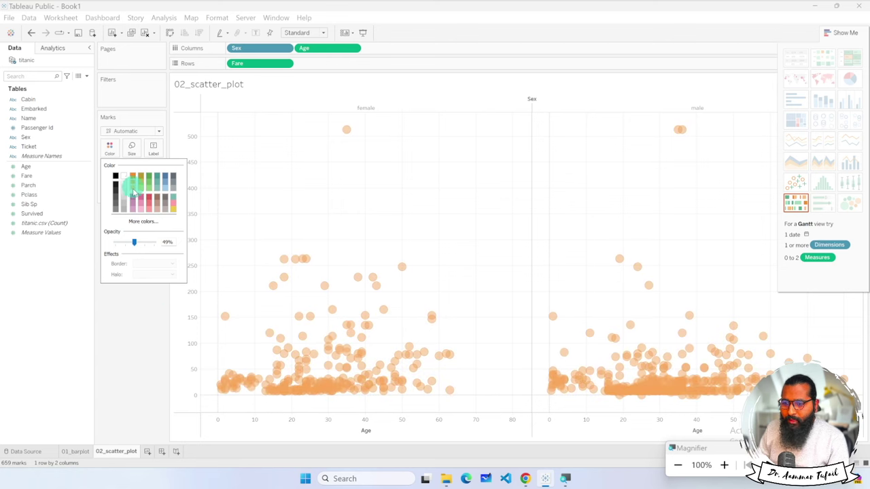
left_click(127, 318)
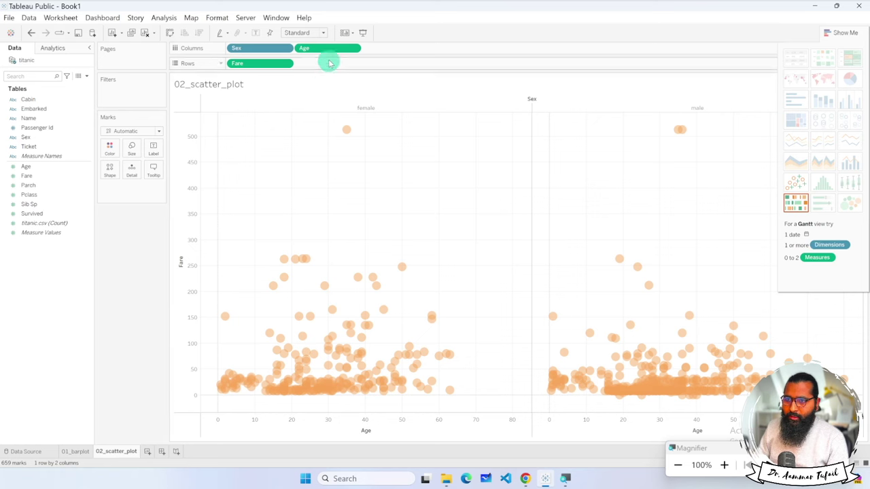
Filter on the Sex pill with both female and male checked, reviewing the other filter tabs.
left_click_drag(324, 51, 324, 47)
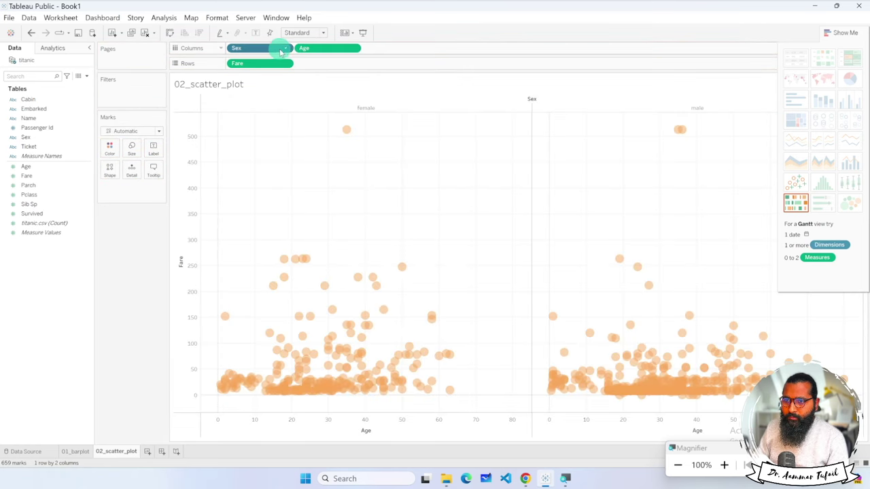
right_click(288, 52)
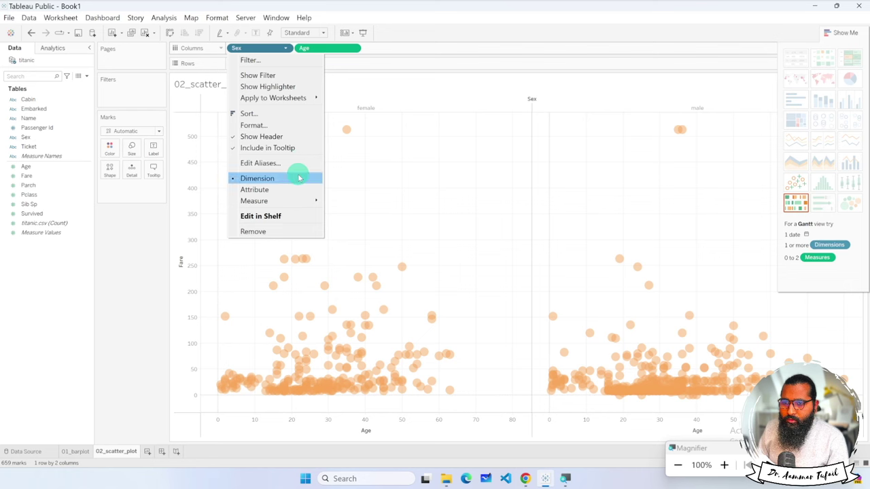
mouse_move(311, 204)
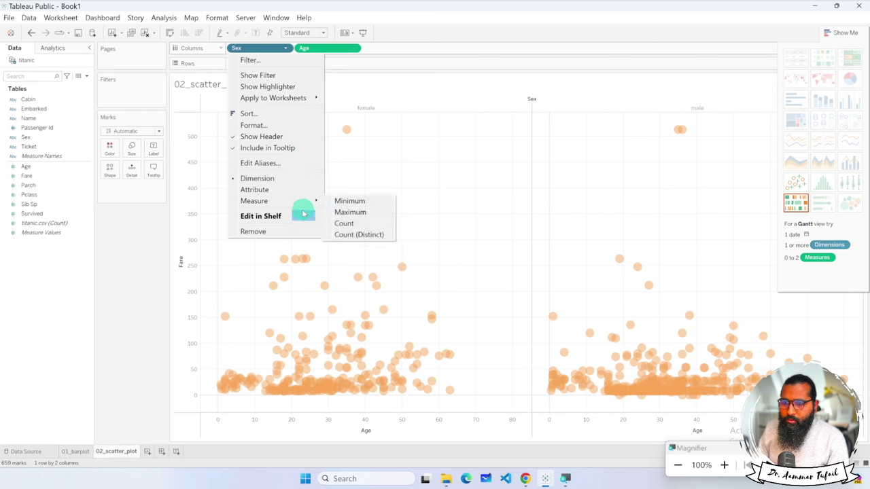
left_click(280, 61)
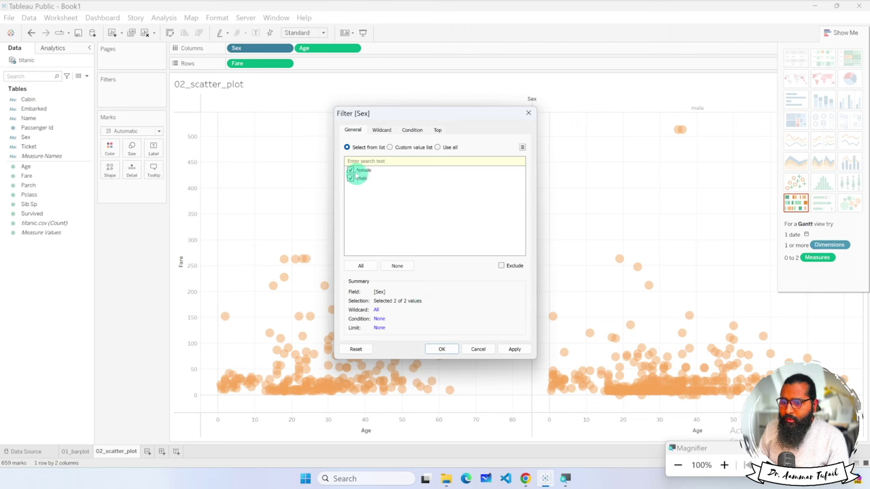
left_click(350, 170)
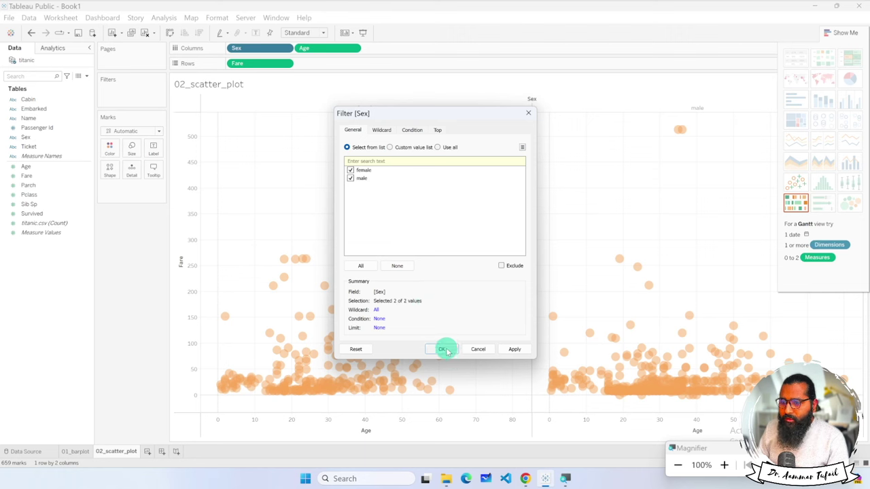
left_click(382, 130)
left_click(412, 130)
left_click(437, 130)
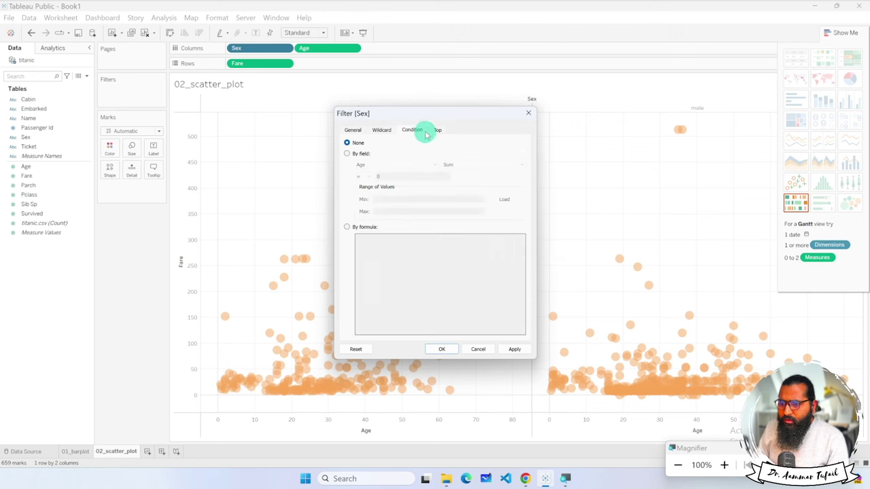
left_click(442, 348)
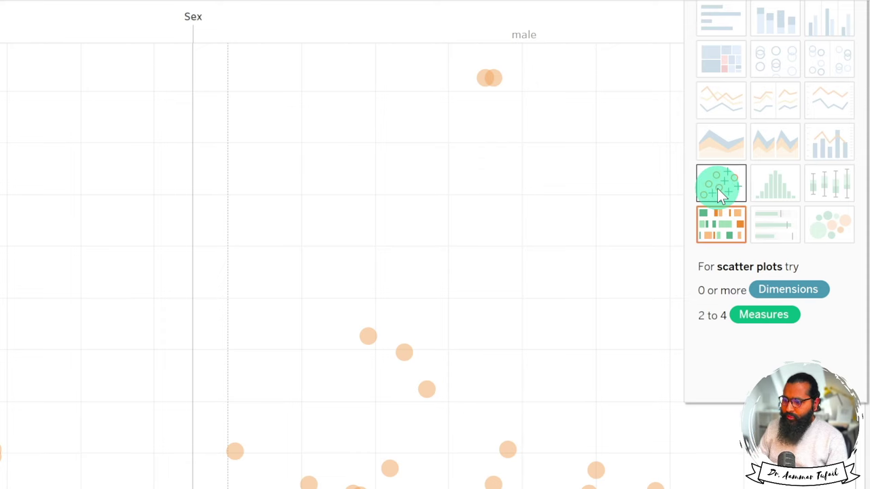
Reapply the Show Me scatter plot and change the mark type from Automatic to Shape.
left_click(718, 189)
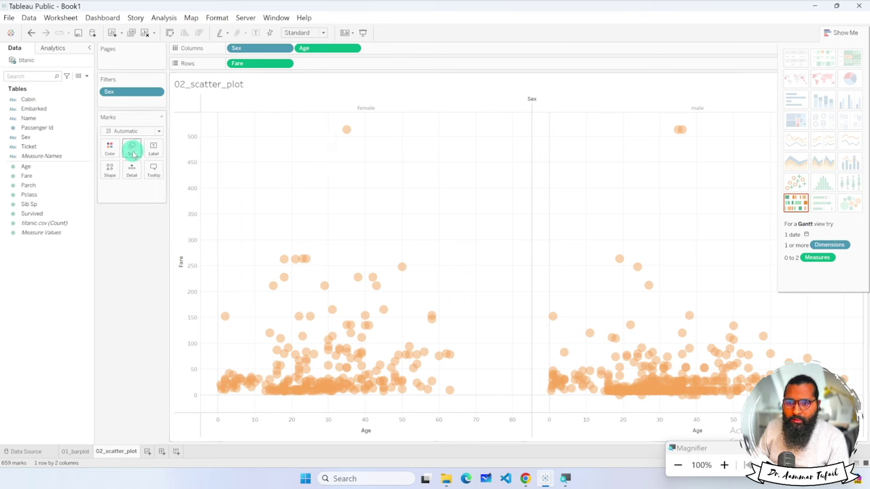
left_click(158, 132)
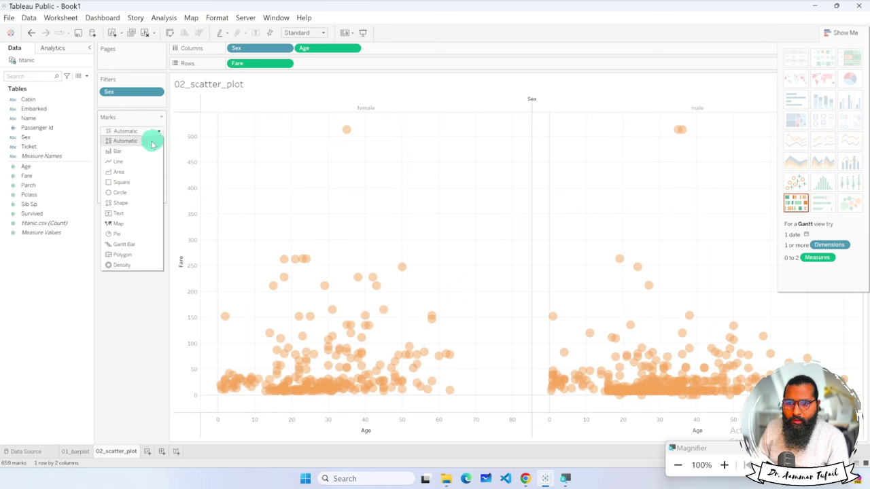
left_click(137, 202)
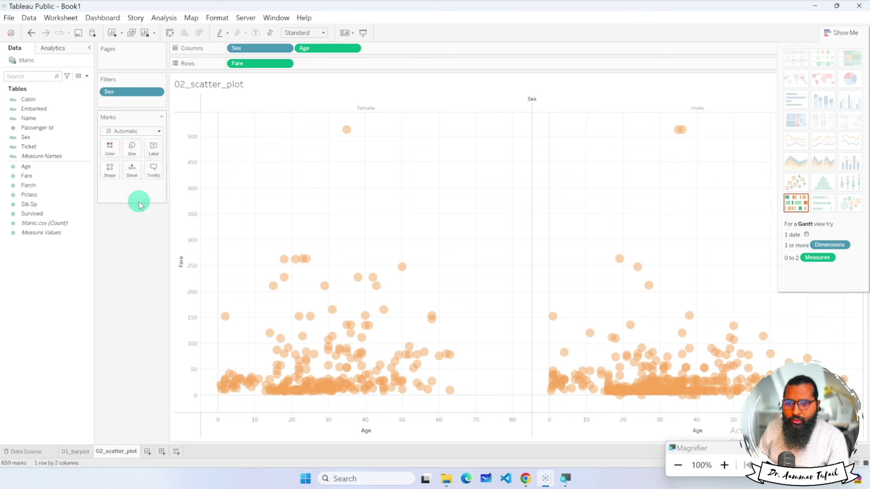
left_click(160, 133)
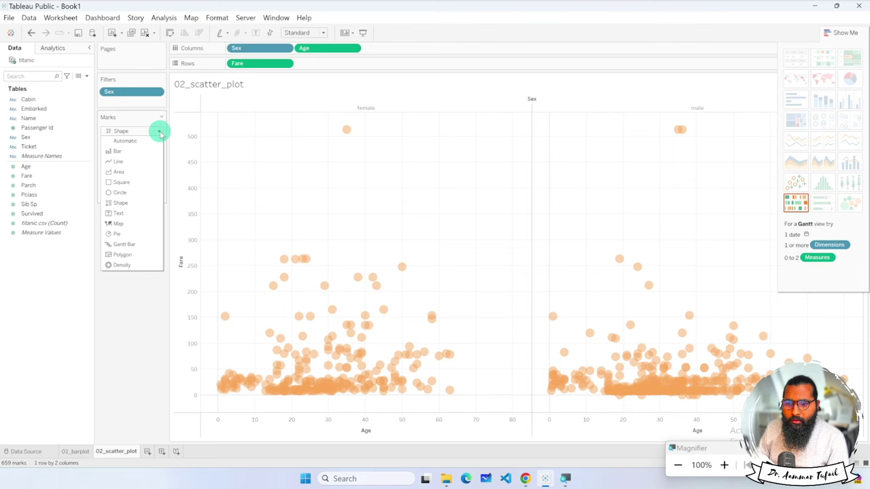
left_click(152, 269)
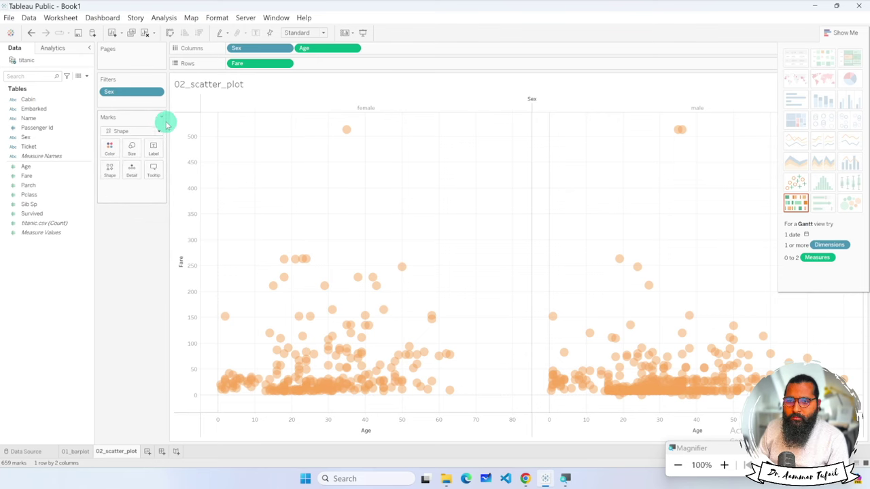
left_click(126, 235)
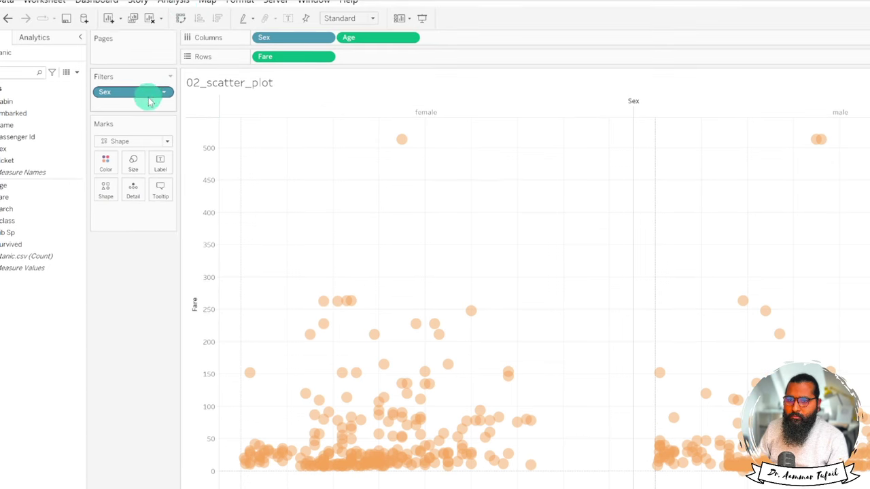
Remove Sex from the Filters shelf and browse the Pages, Columns and show/hide cards menus.
left_click(163, 93)
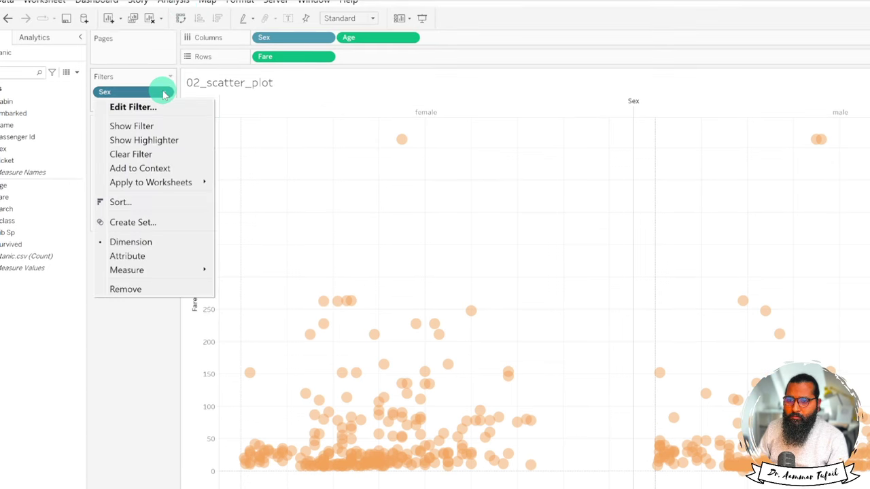
left_click(151, 289)
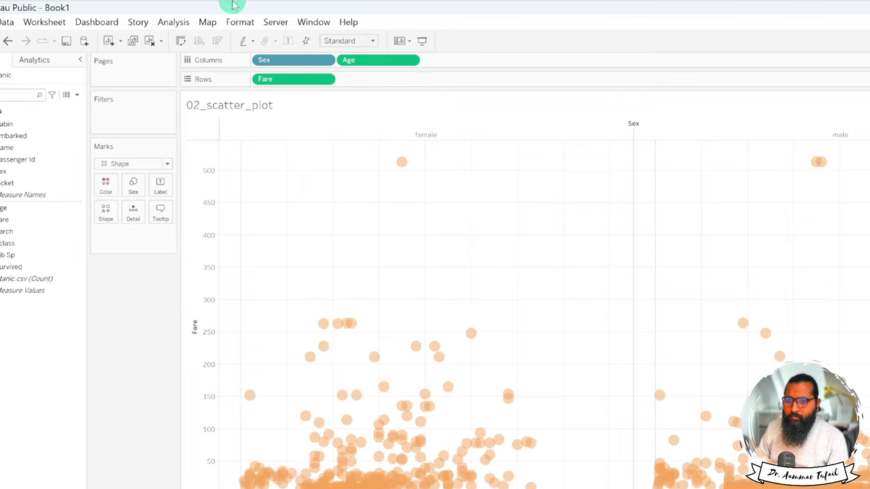
left_click(170, 60)
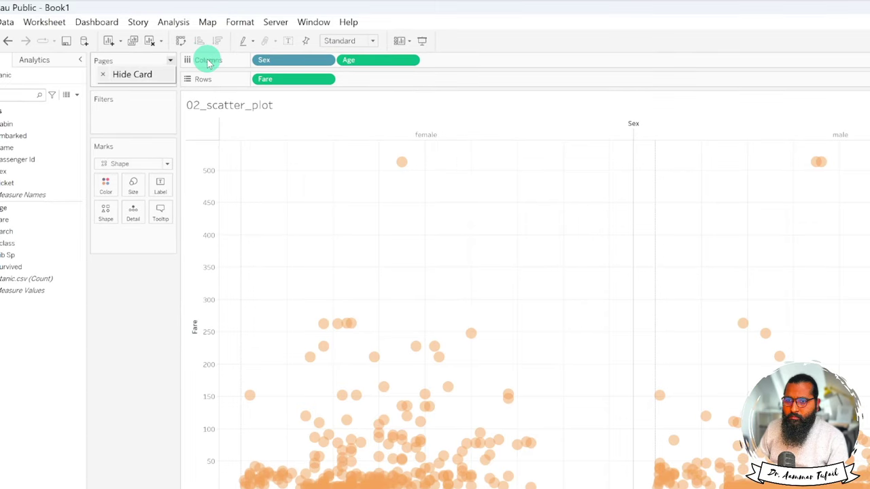
left_click(204, 60)
left_click(244, 61)
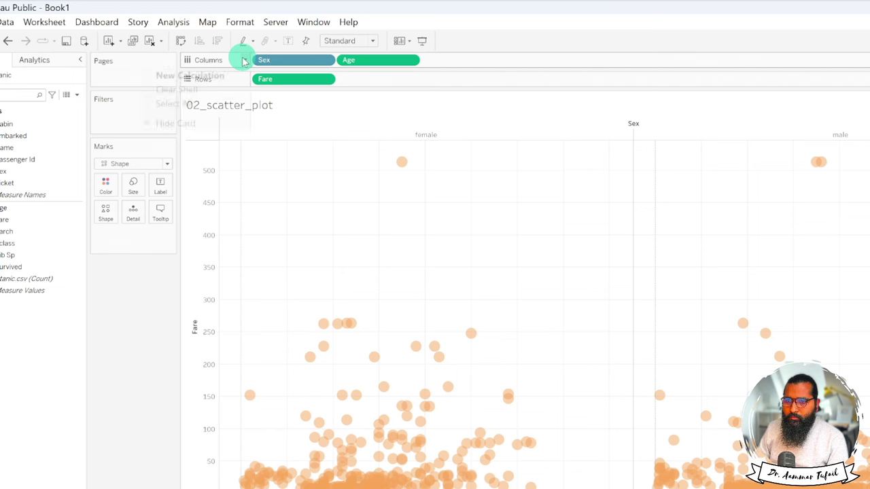
left_click(441, 77)
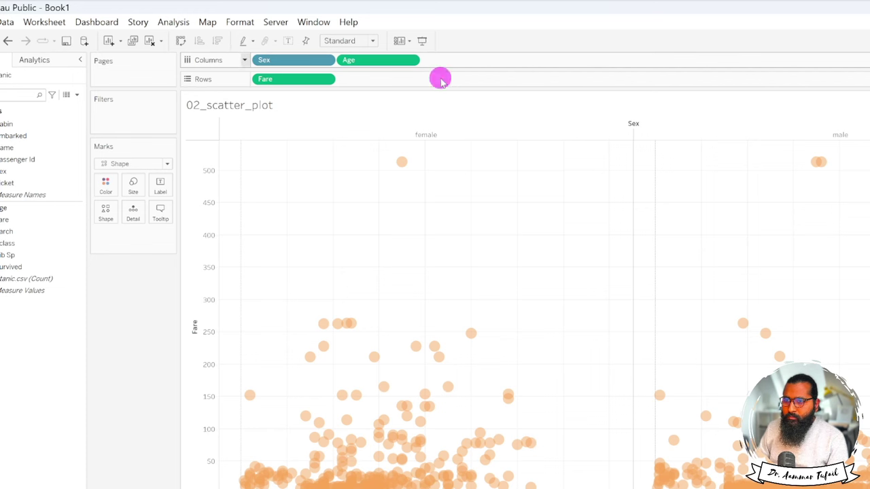
left_click(407, 41)
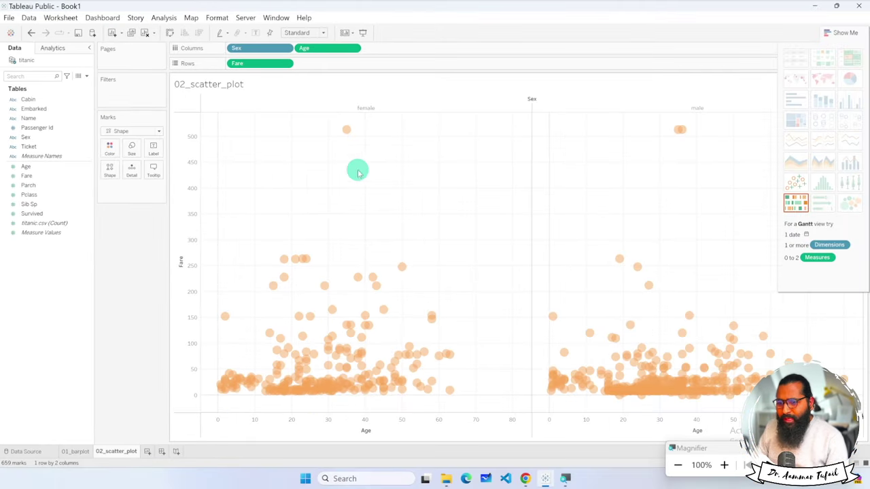
mouse_move(330, 351)
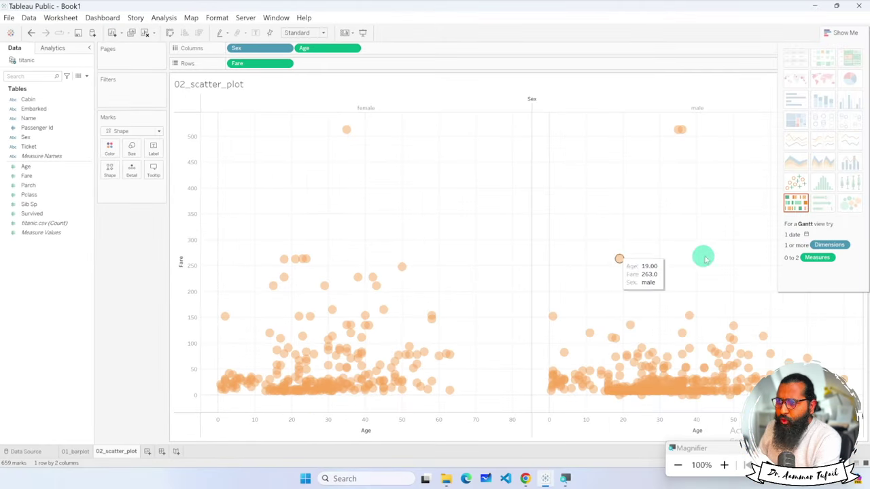
mouse_move(374, 317)
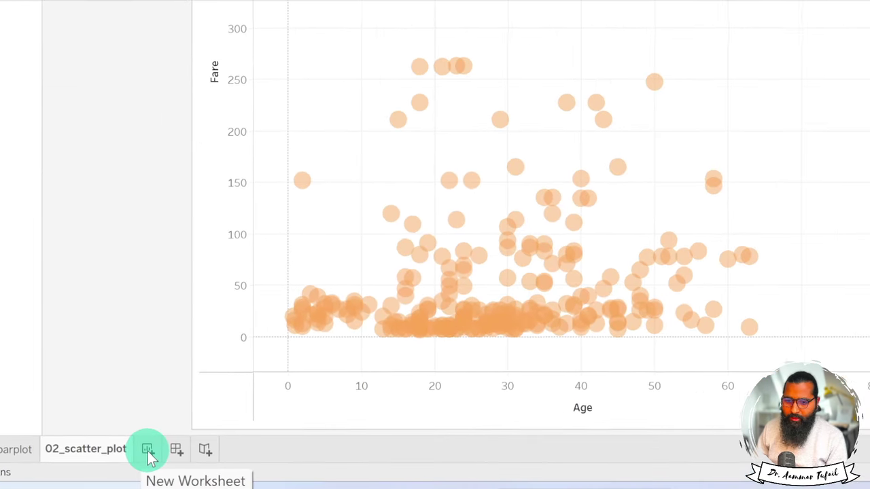
Add a blank worksheet after 02_scatter_plot and rename its tab 03_dynamic_scatter_plot_.
left_click(147, 454)
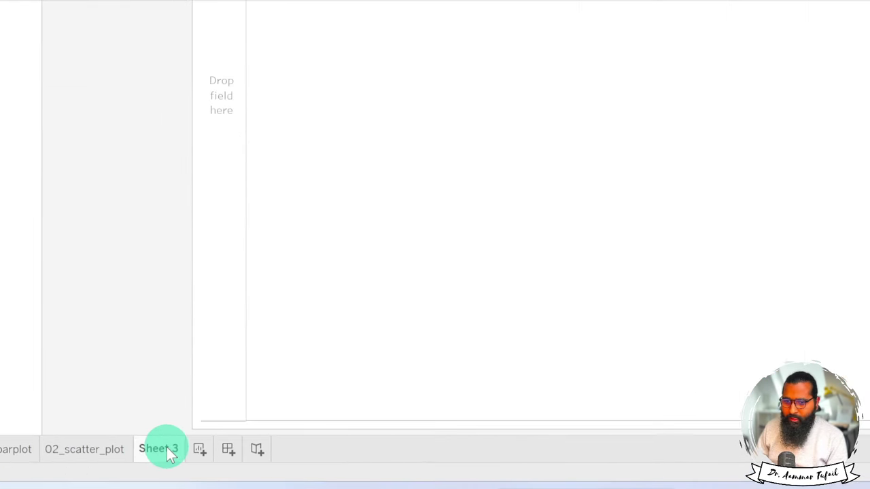
double_click(168, 450)
type("03")
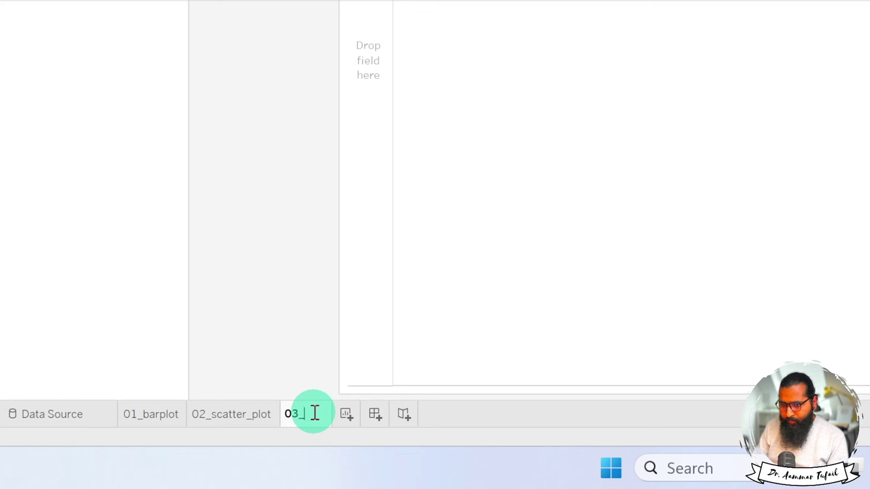
type("_sc")
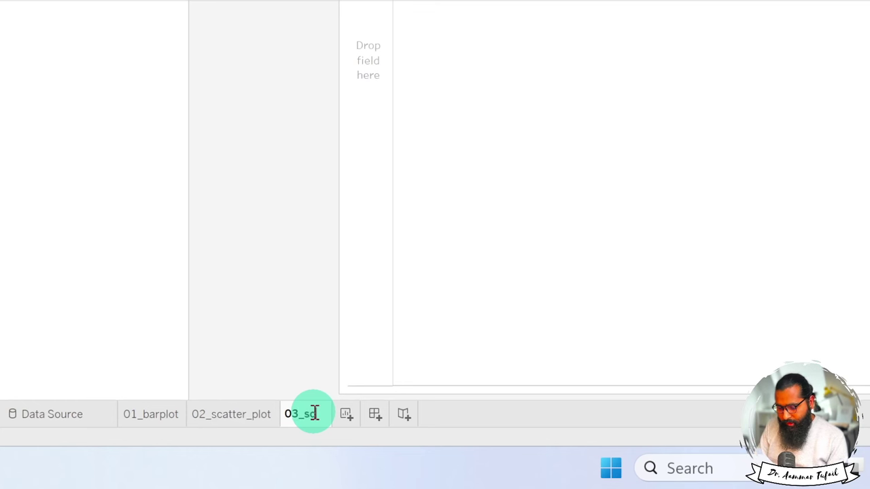
type("atter_plot_")
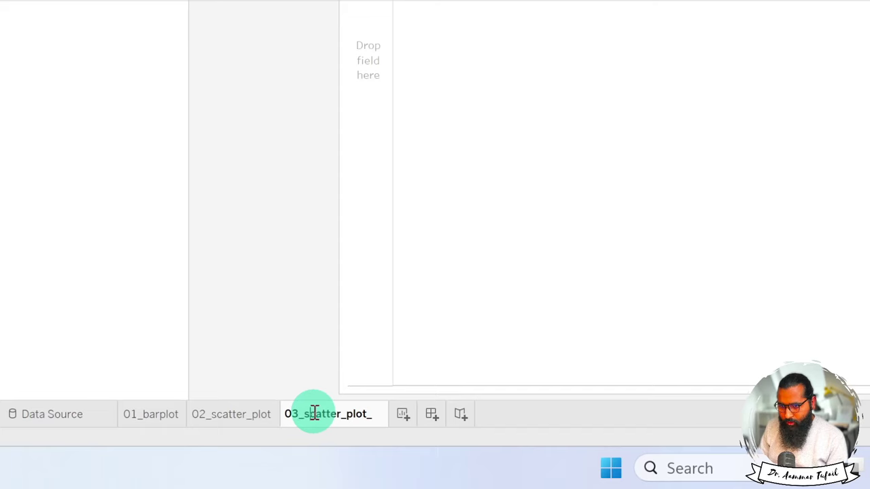
type("dynamic_")
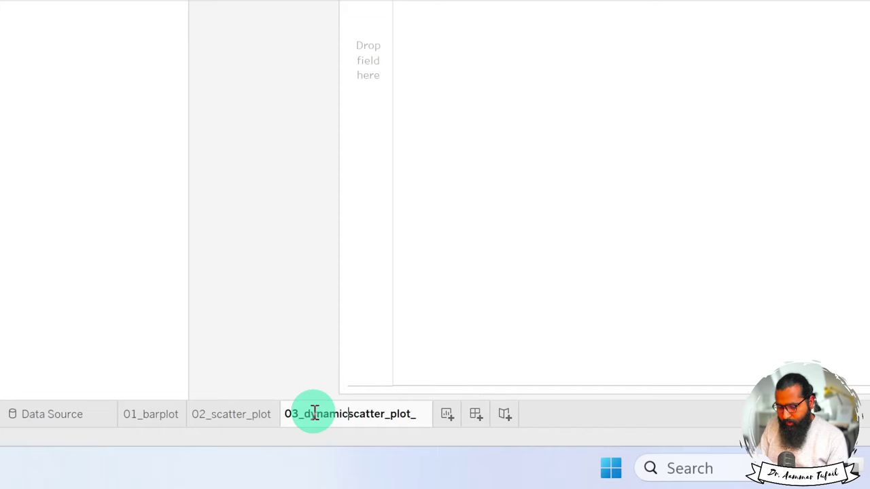
key("Return")
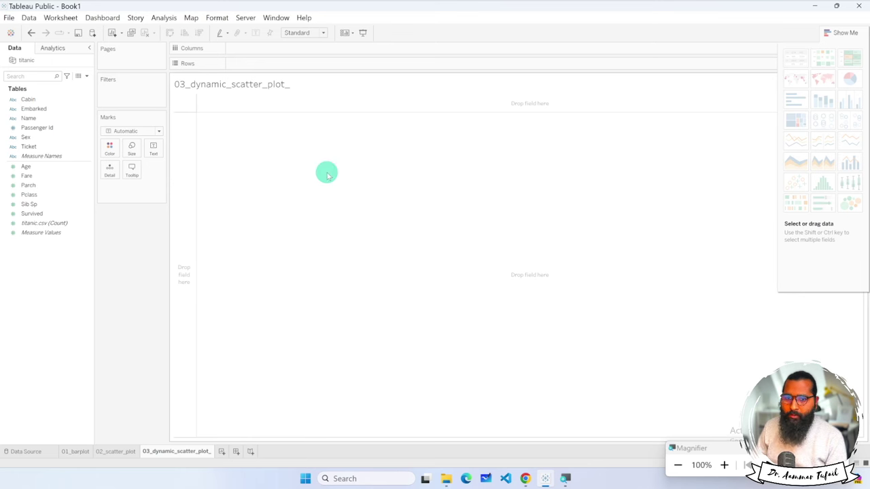
Put Fare on both Columns and Rows as dimensions and switch Show Me to a scatter plot.
left_click(42, 176)
left_click_drag(30, 176, 260, 47)
left_click_drag(44, 178, 259, 64)
left_click(287, 48)
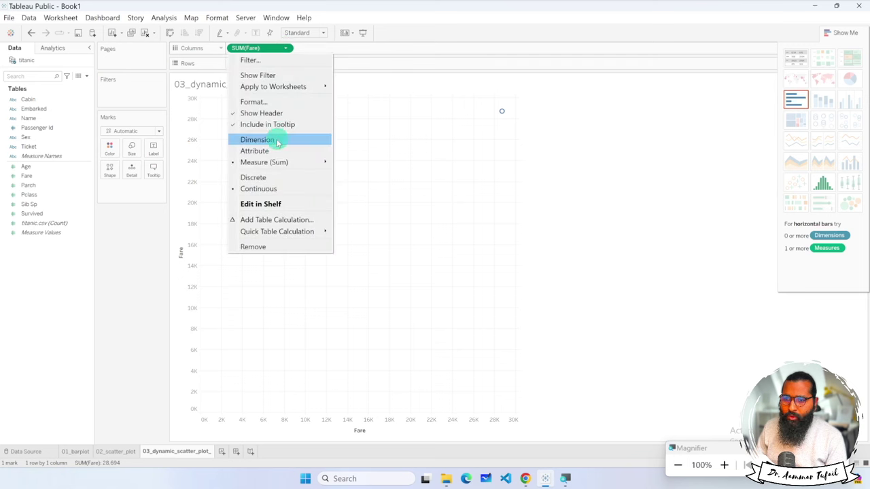
left_click(275, 140)
left_click(287, 63)
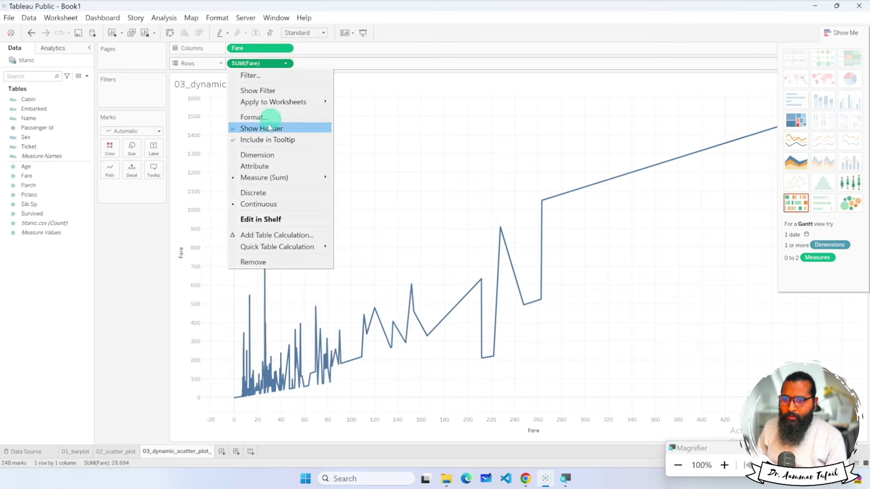
left_click(268, 155)
left_click(796, 197)
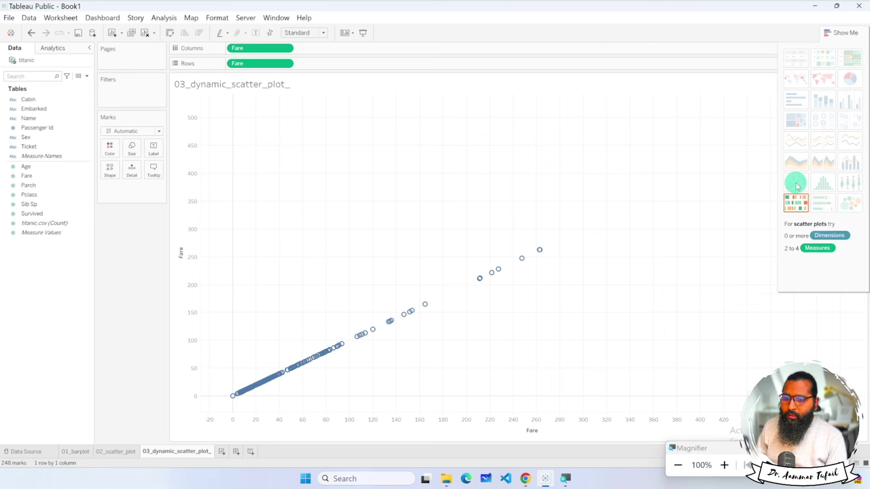
Replace Fare on Columns with Age, set as a dimension, to plot individual passengers.
left_click(288, 49)
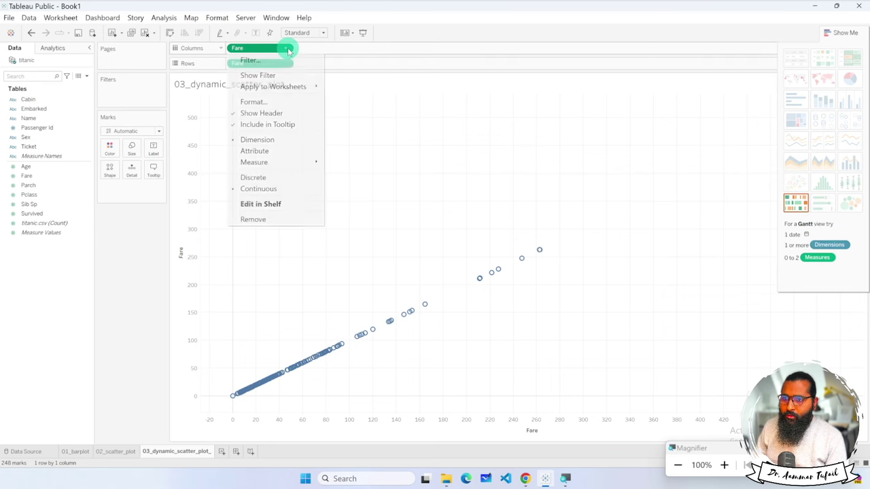
left_click(252, 219)
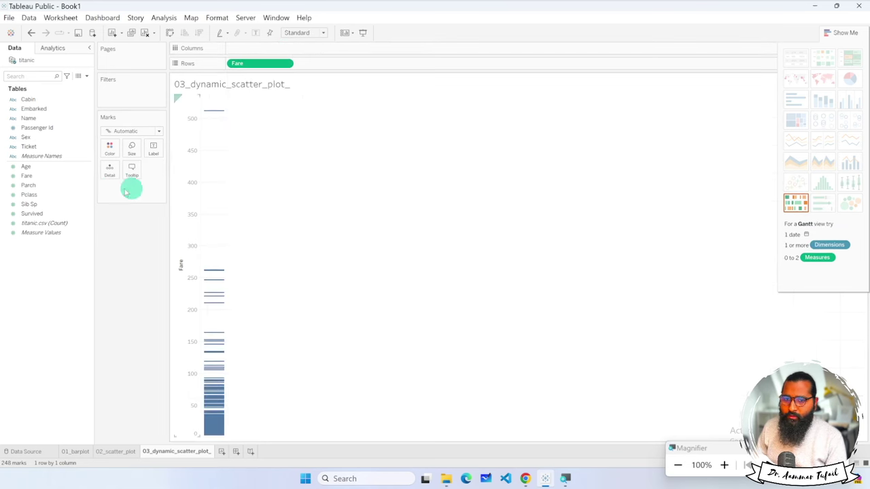
left_click_drag(25, 166, 272, 48)
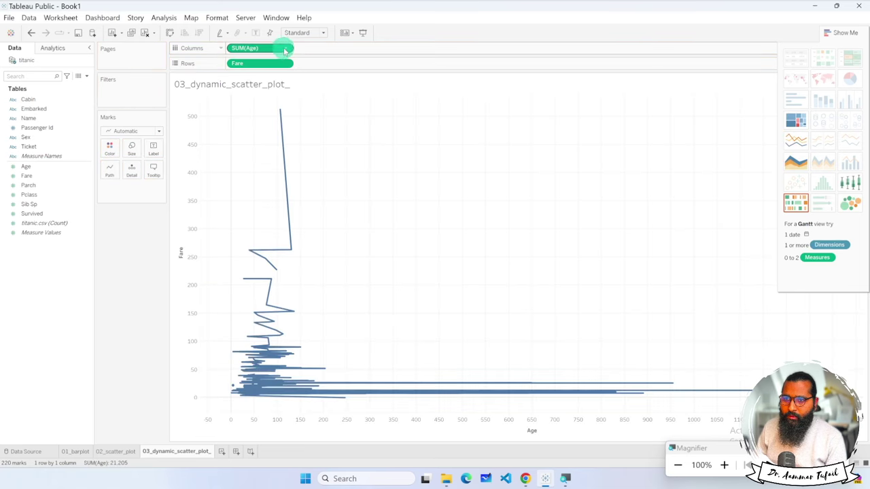
left_click(285, 50)
left_click(269, 144)
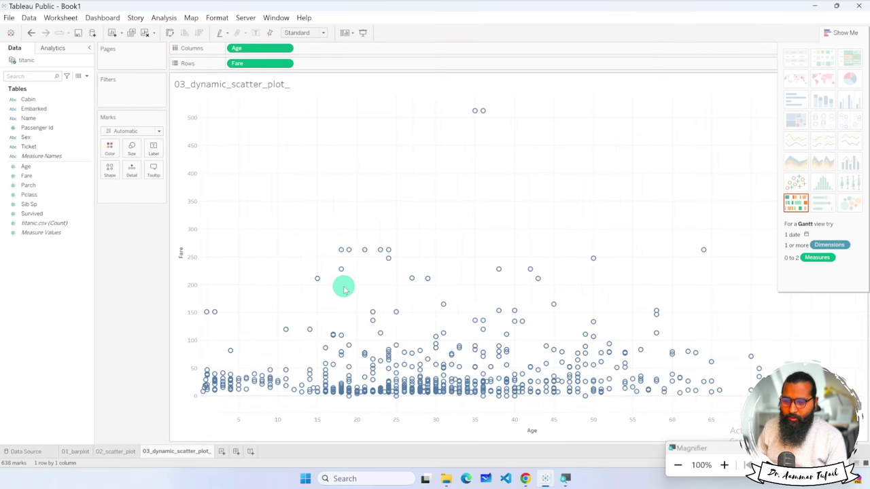
key("super+plus")
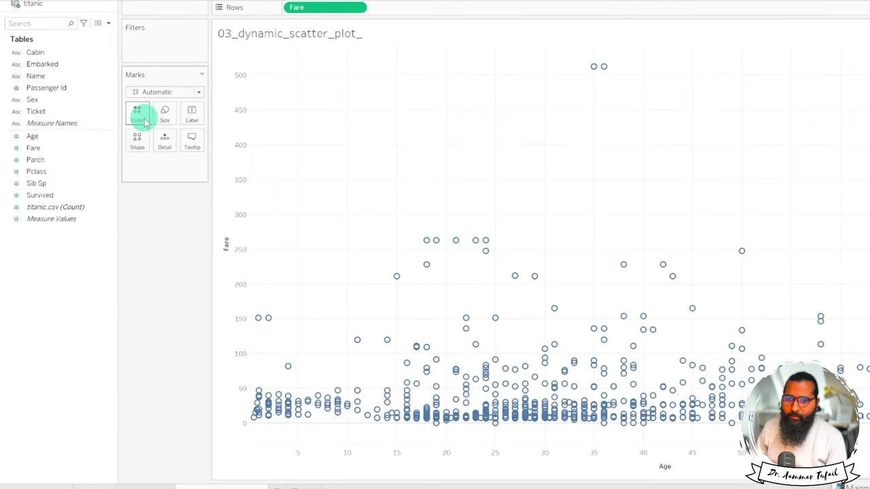
Colour the scatter marks by Sex and begin adjusting their opacity.
left_click_drag(33, 101, 136, 110)
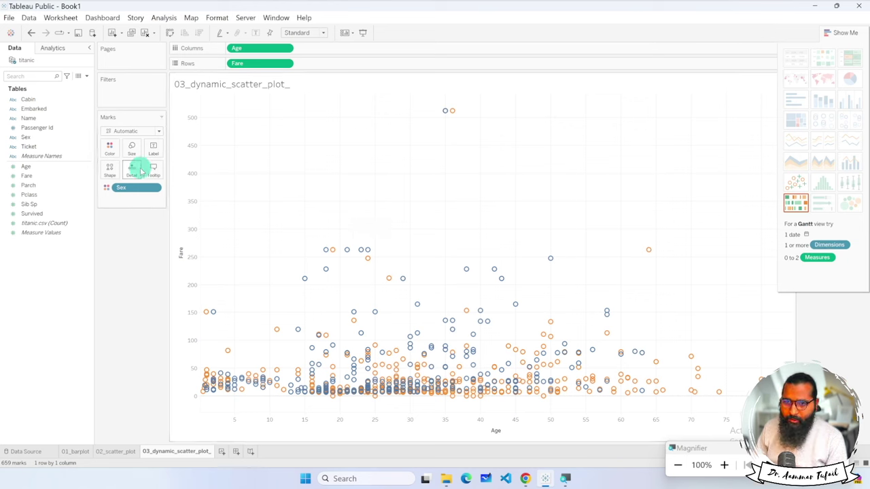
left_click(110, 151)
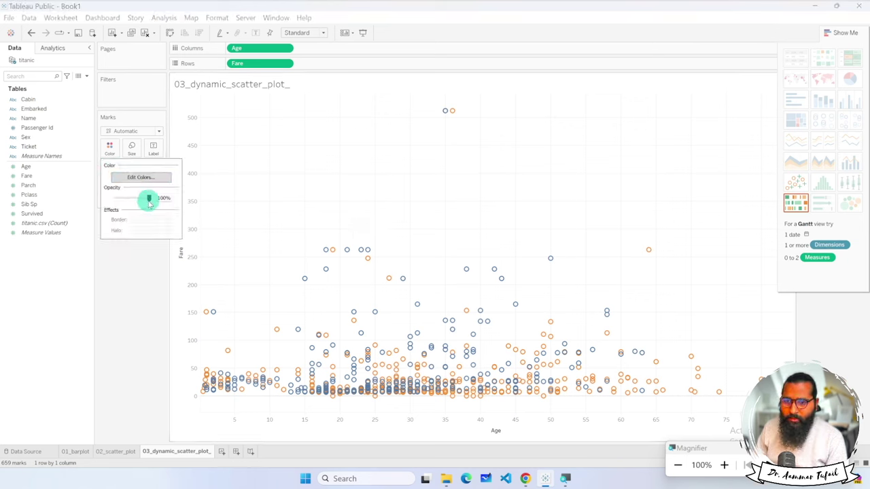
left_click_drag(132, 198, 132, 198)
left_click(132, 270)
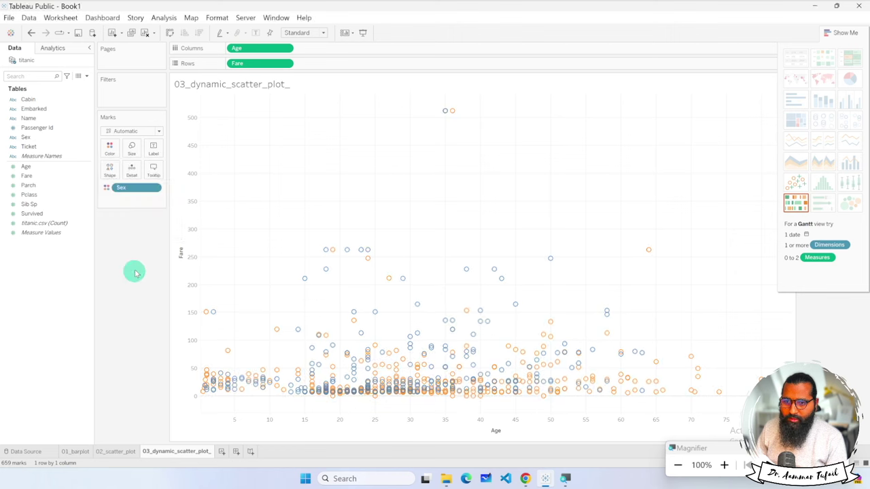
Change the mark shape to filled circles and enlarge the marks.
left_click(110, 170)
left_click(108, 209)
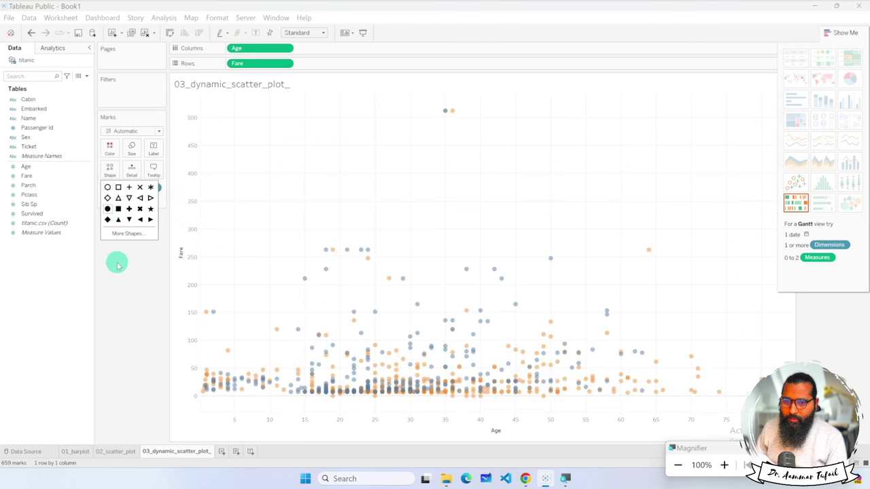
left_click(116, 261)
left_click(132, 148)
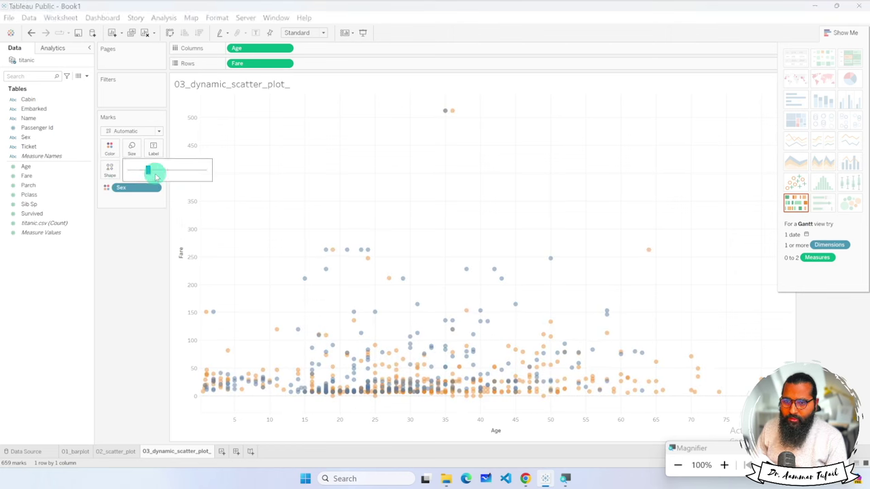
left_click_drag(162, 175, 161, 174)
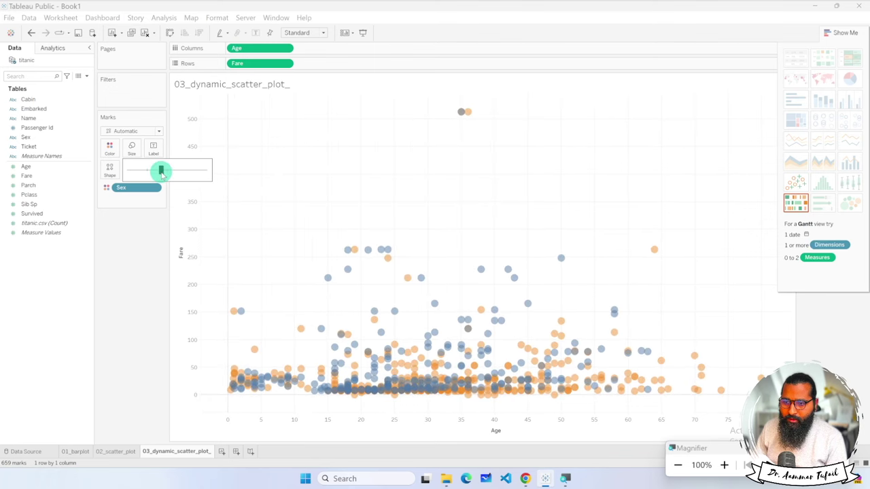
left_click(125, 250)
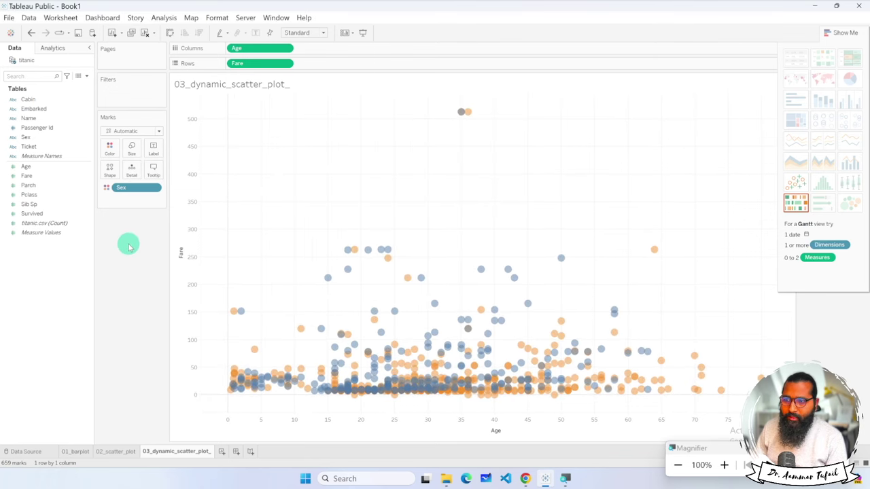
Raise the colour opacity to about 75% so the marks look more solid.
left_click(109, 148)
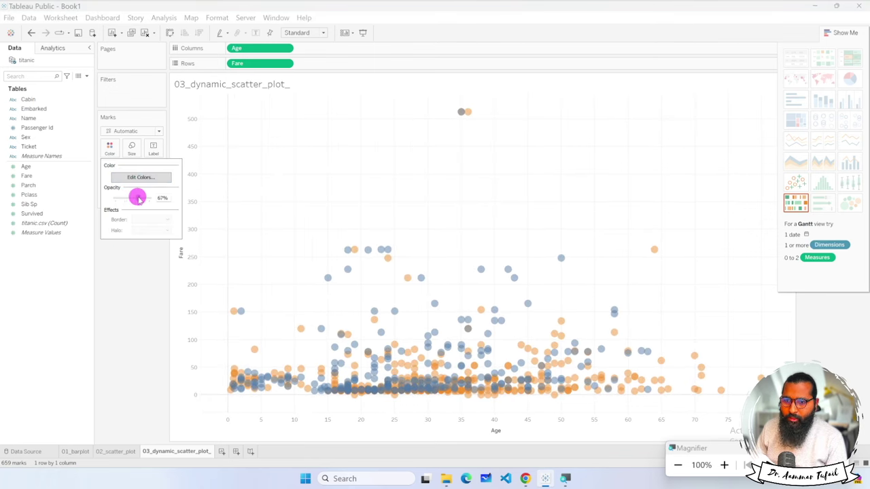
left_click(127, 275)
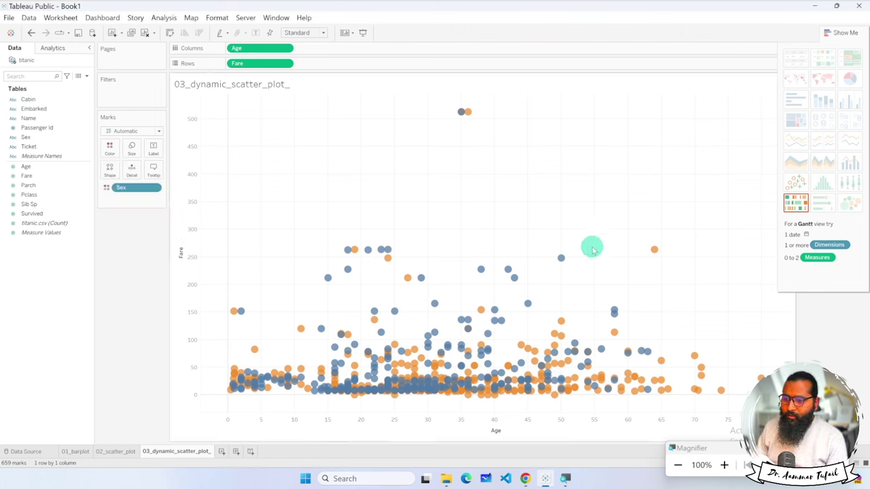
key("super")
key("super")
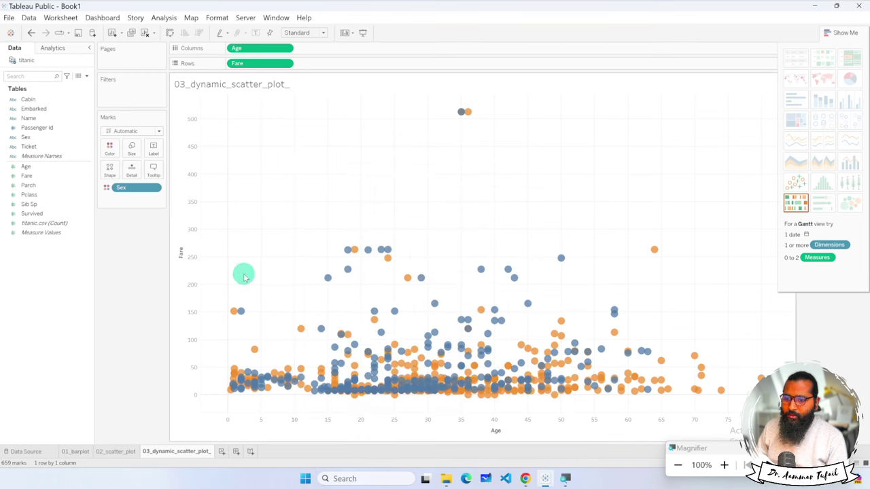
mouse_move(376, 322)
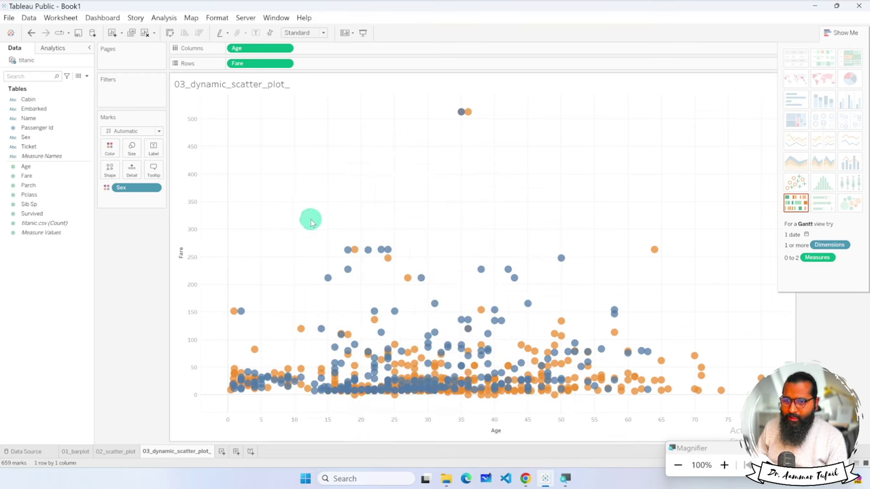
Size the marks by SUM(Fare), keeping Age on Columns and Fare on Rows.
left_click_drag(276, 63, 260, 63)
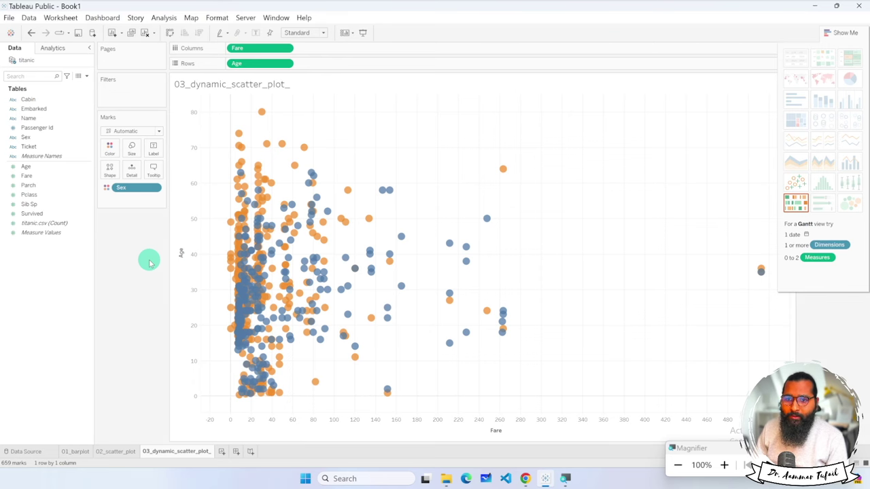
left_click(25, 176)
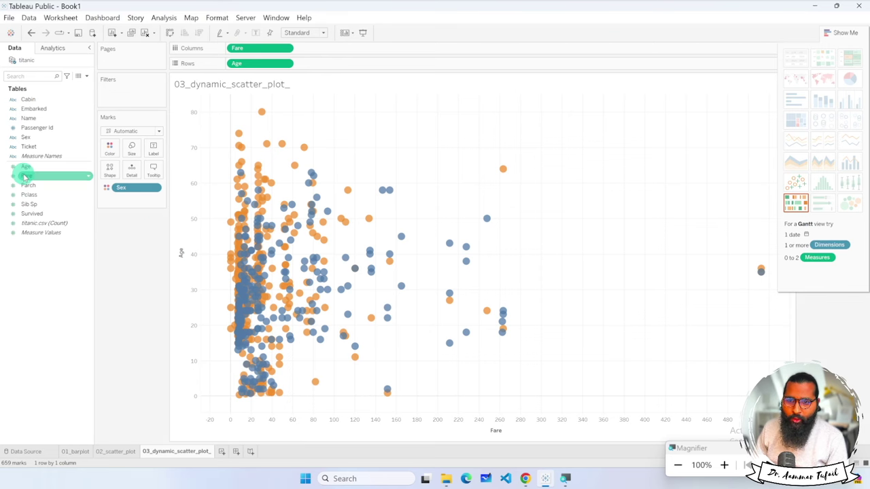
key("ctrl+1")
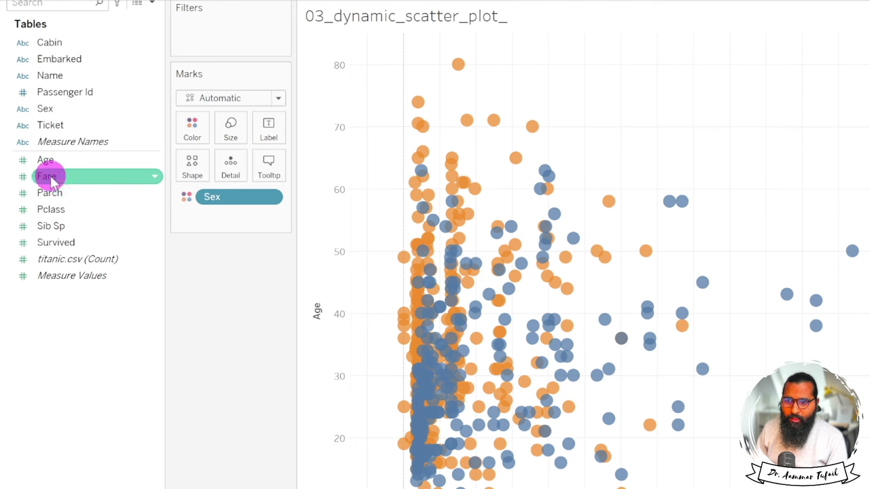
left_click_drag(23, 181, 231, 129)
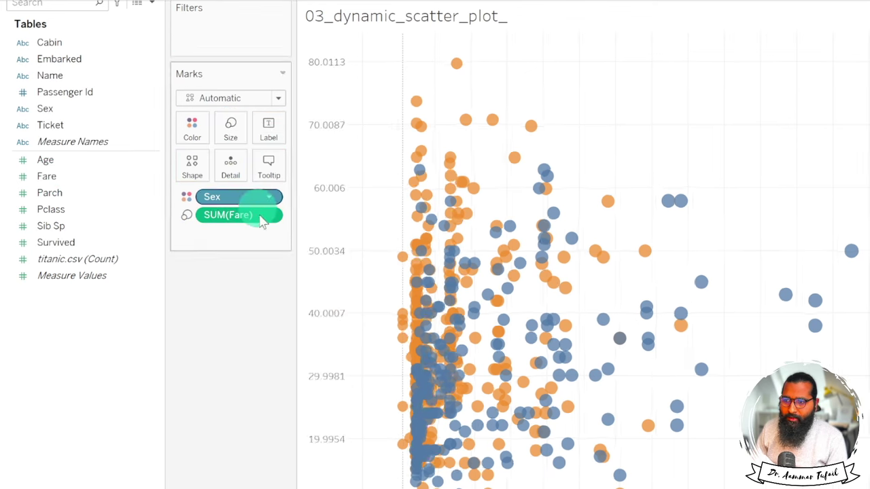
key("ctrl+1")
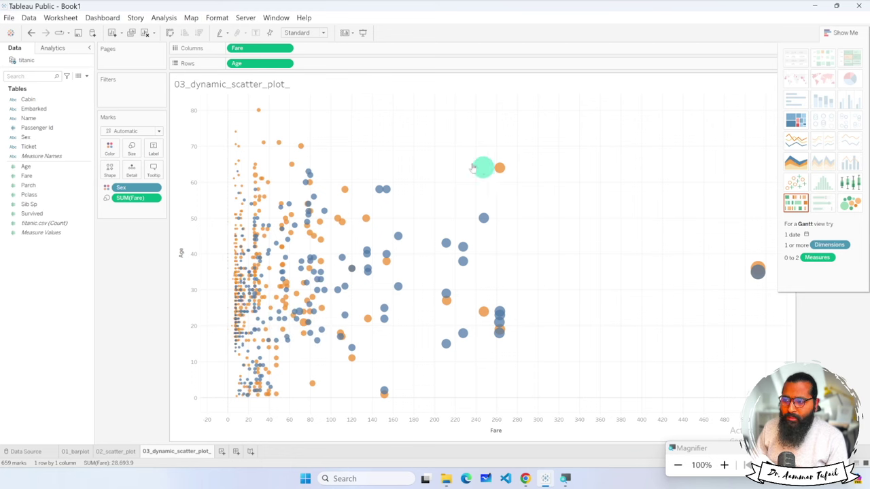
left_click_drag(274, 64, 264, 64)
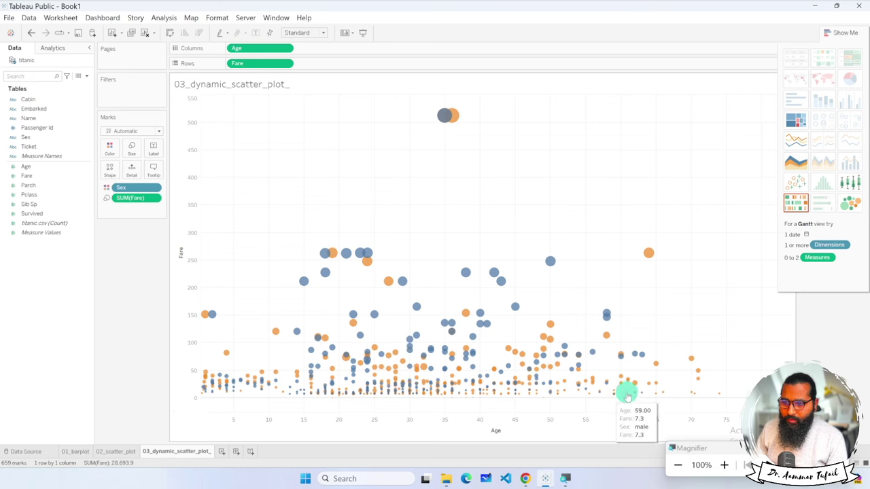
Replace SUM(Fare) on Size with Age and move the size slider right to enlarge circles.
left_click(62, 185)
left_click_drag(62, 185, 134, 151)
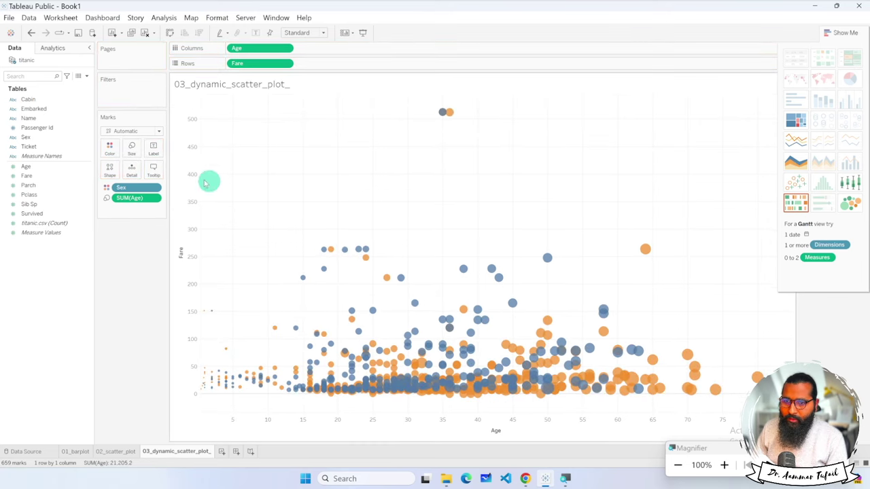
left_click(132, 148)
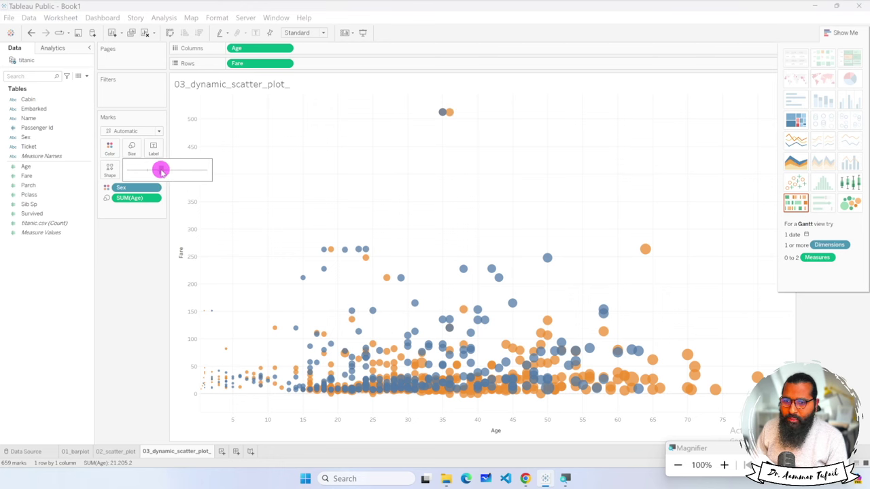
left_click_drag(175, 171, 173, 171)
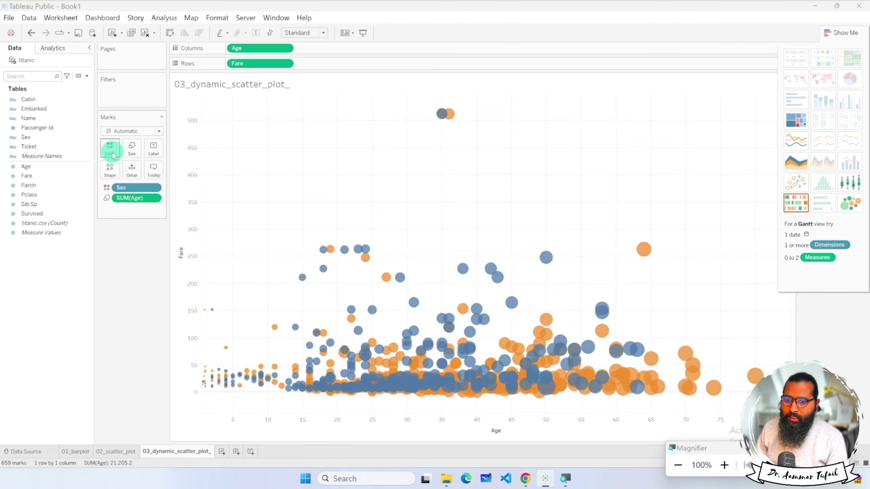
Lower the marks' colour opacity to about 45%.
left_click(110, 149)
left_click_drag(131, 199, 131, 199)
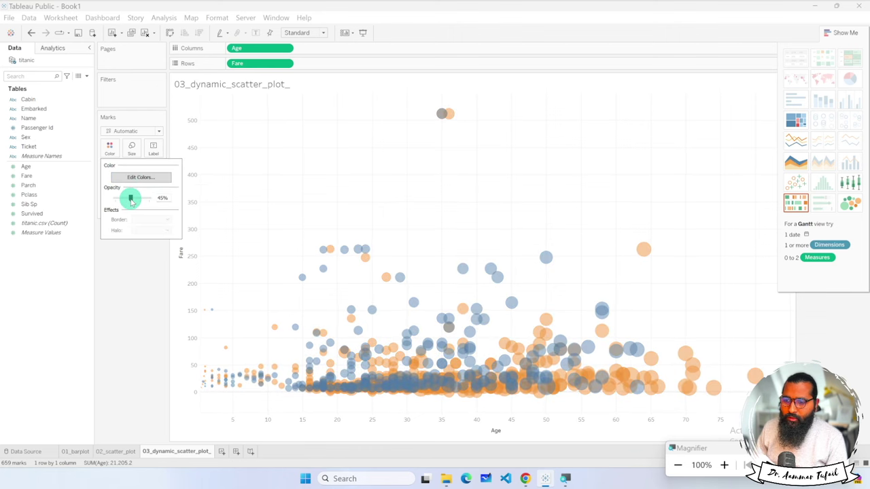
left_click(142, 298)
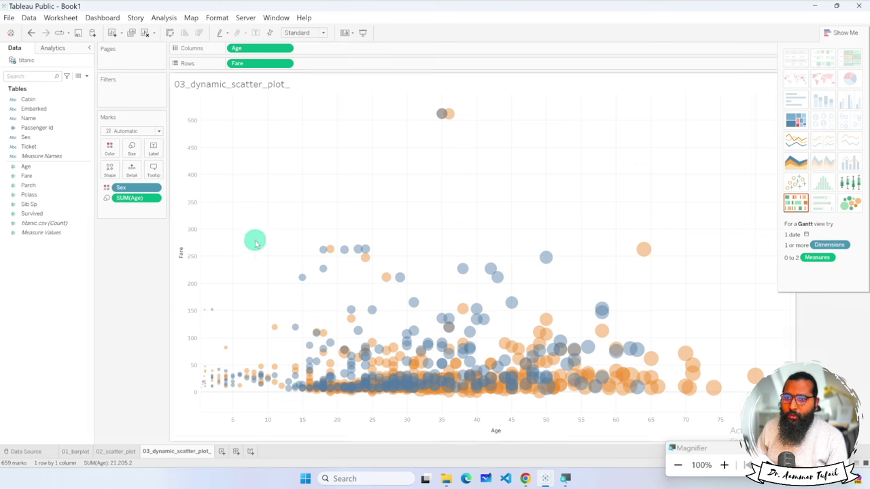
Size the marks by Age, changing the SUM(Age) pill to a dimension.
left_click_drag(289, 48, 110, 171)
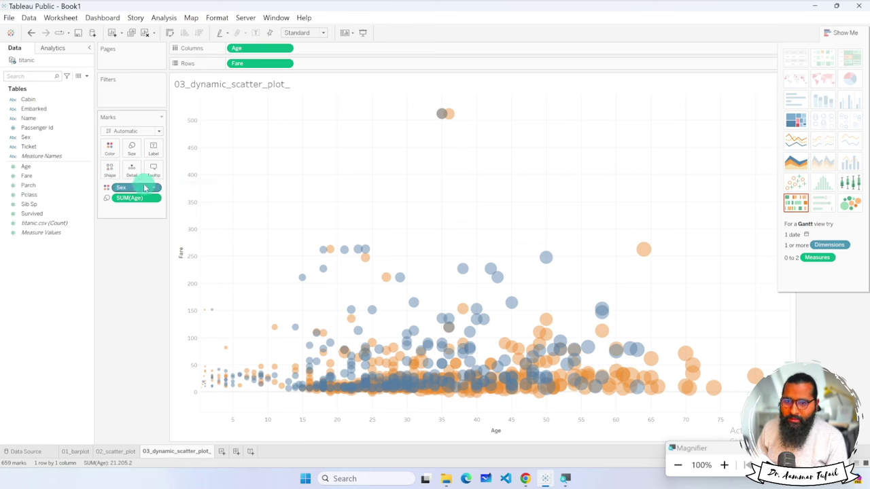
left_click_drag(140, 198, 152, 203)
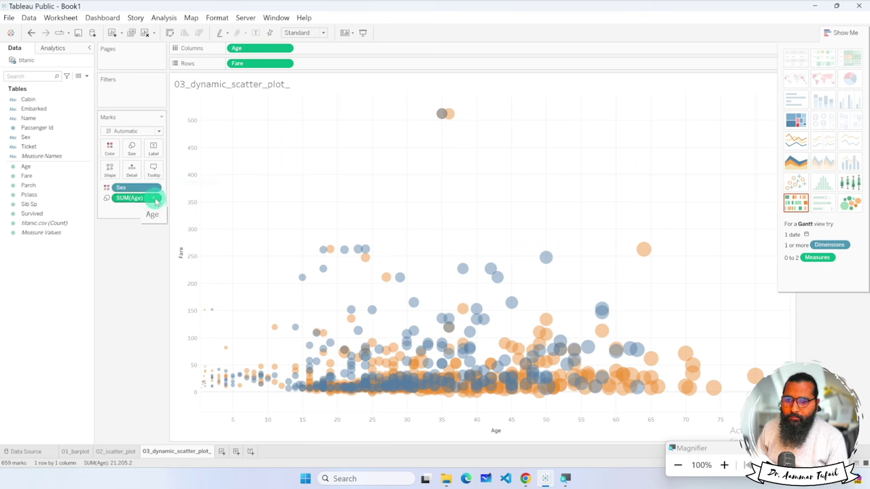
left_click(155, 198)
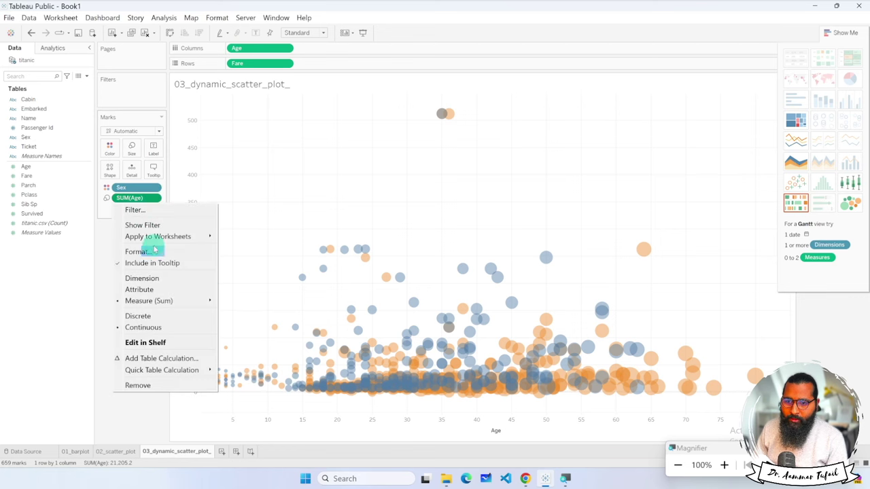
left_click(157, 280)
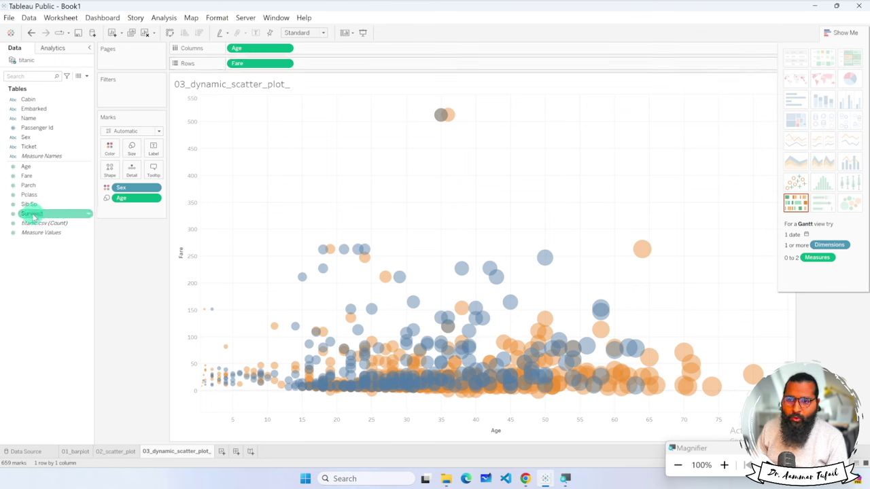
Put Survived on Shape and change its pill to a dimension.
left_click_drag(30, 216, 109, 170)
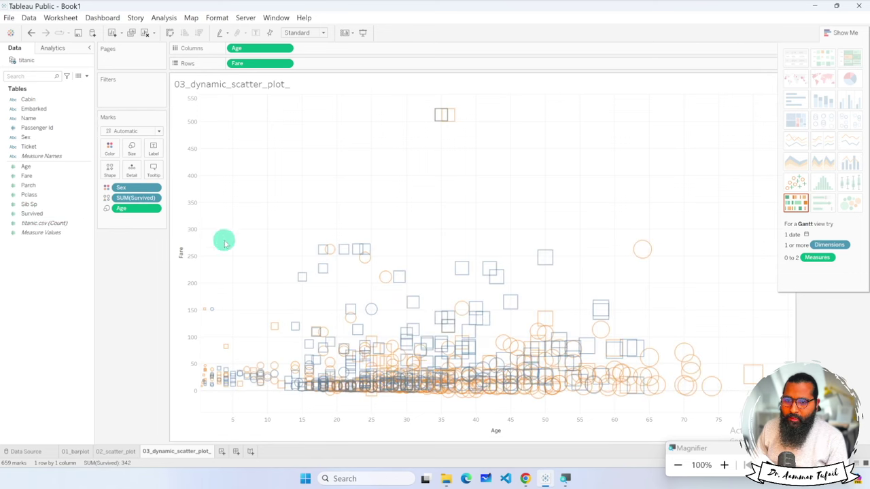
left_click(109, 170)
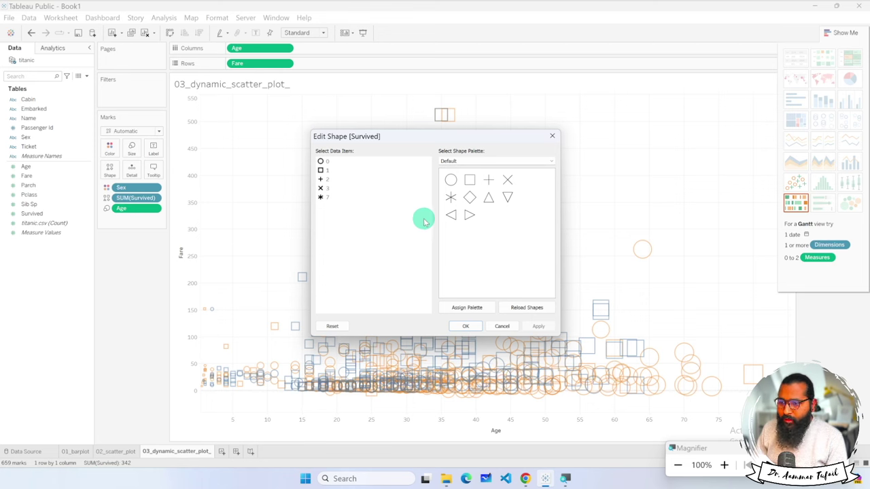
left_click(500, 326)
mouse_move(651, 259)
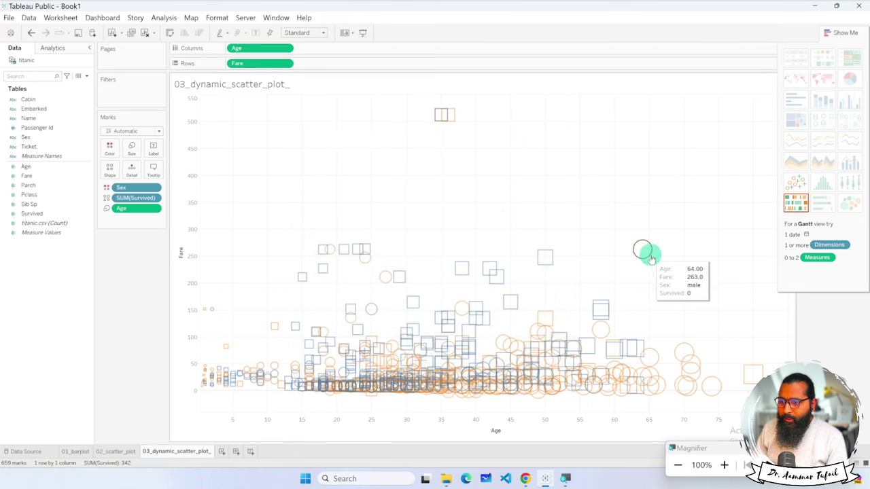
mouse_move(544, 260)
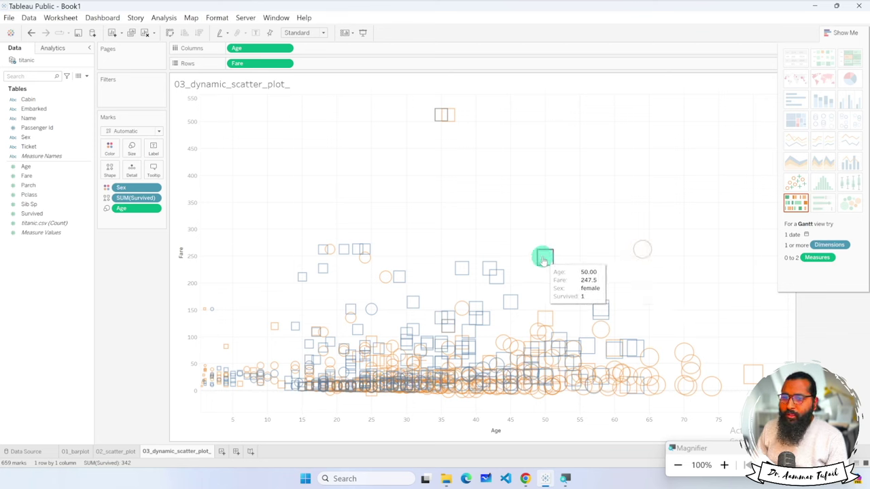
left_click(156, 198)
left_click(151, 301)
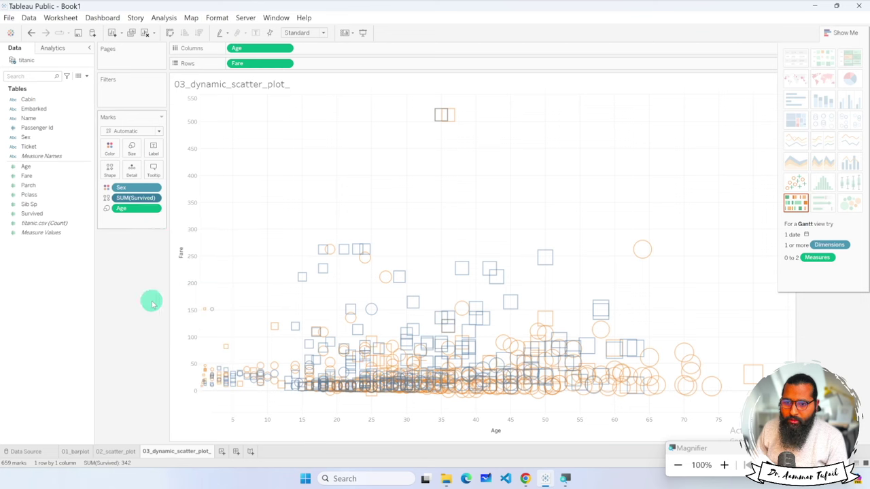
left_click(155, 198)
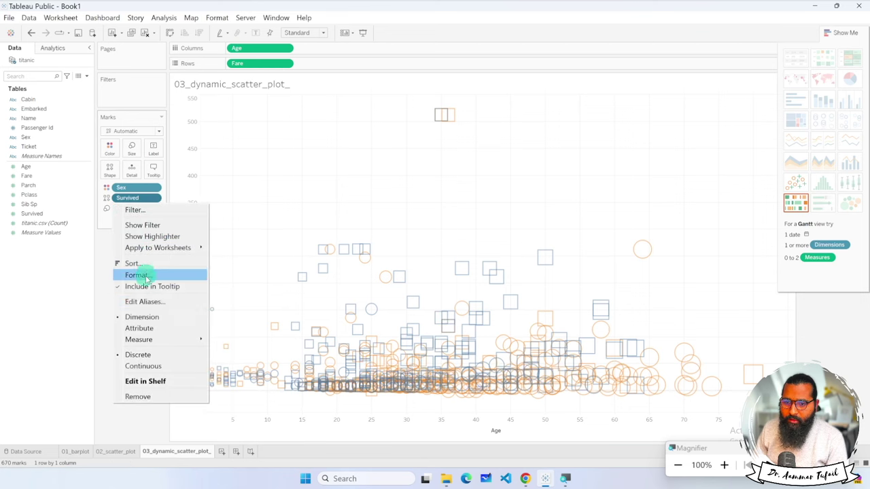
left_click(147, 330)
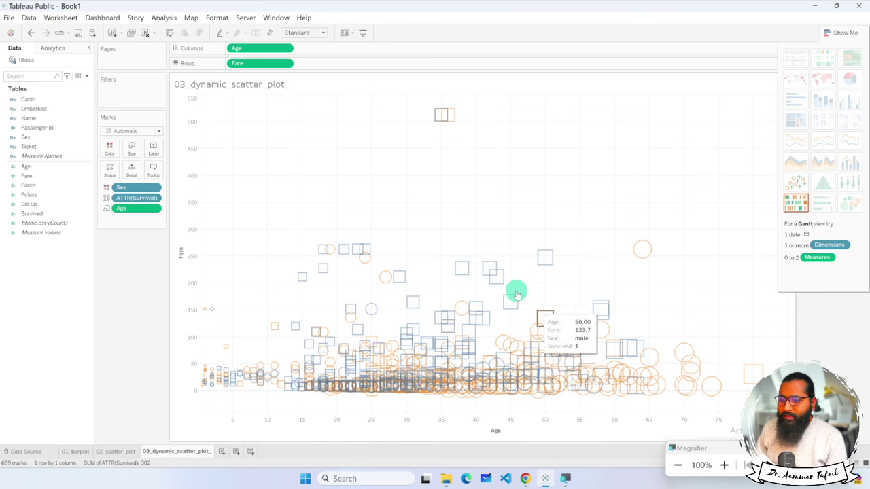
Select the highest-fare mark at age 35, clear it, and reconvert Survived to a dimension.
left_click(438, 116)
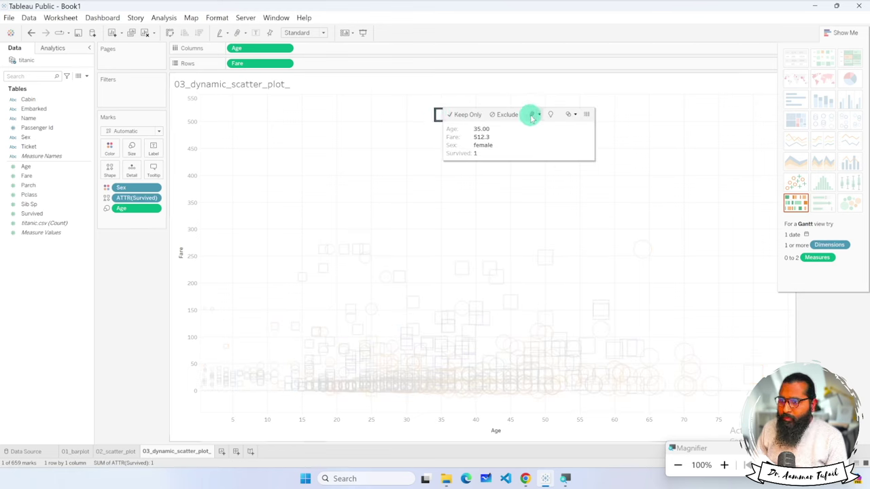
mouse_move(576, 117)
left_click(611, 107)
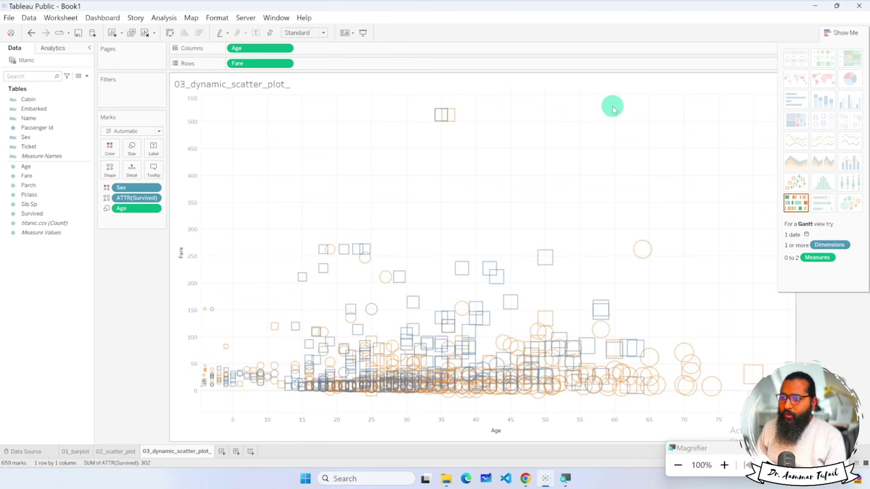
right_click(156, 198)
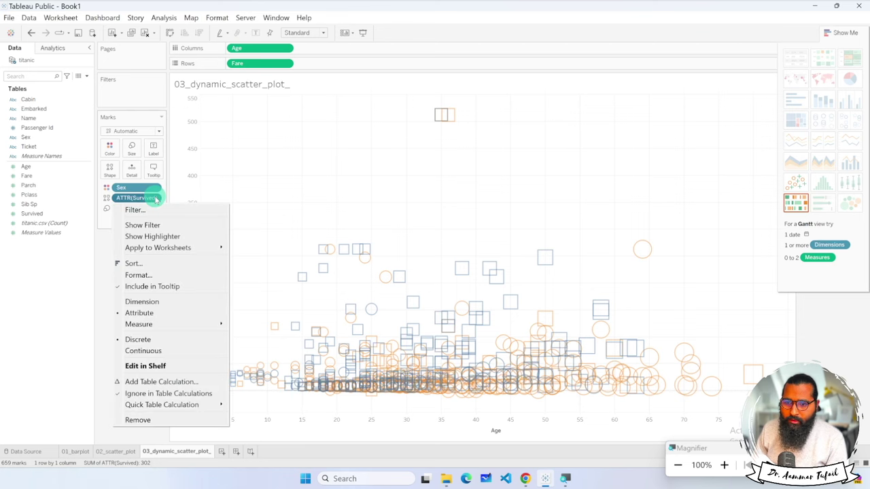
left_click(153, 301)
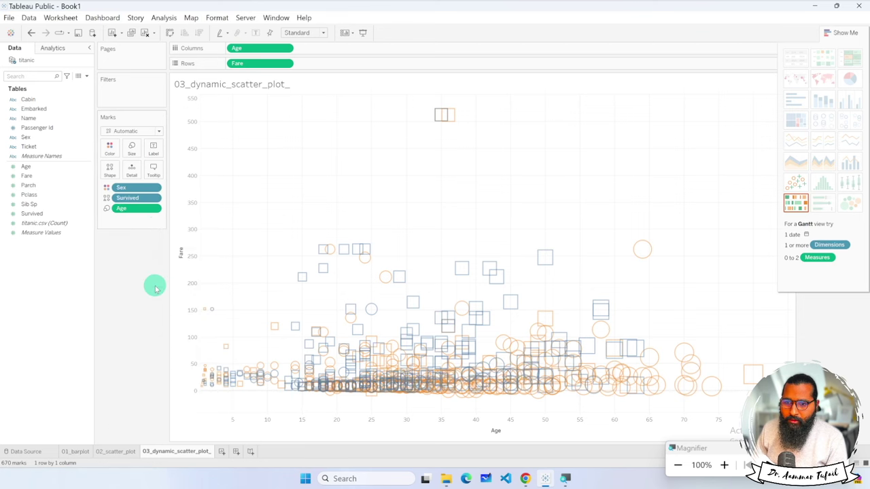
right_click(156, 199)
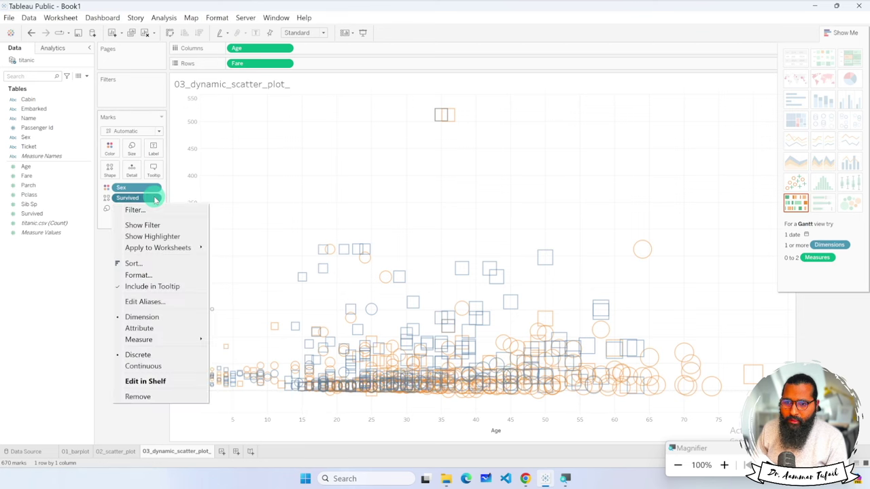
left_click(126, 171)
Use the Filled palette to give Survived 0 circles and Survived 1 triangles.
left_click(109, 169)
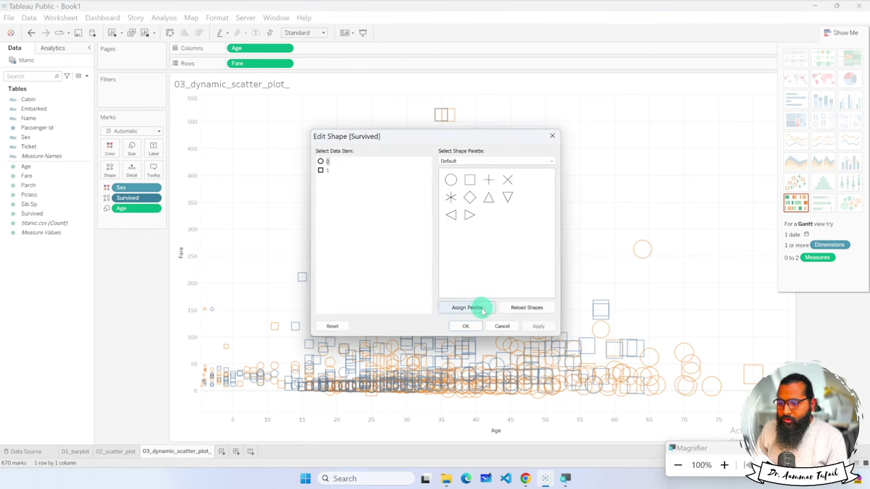
left_click(517, 308)
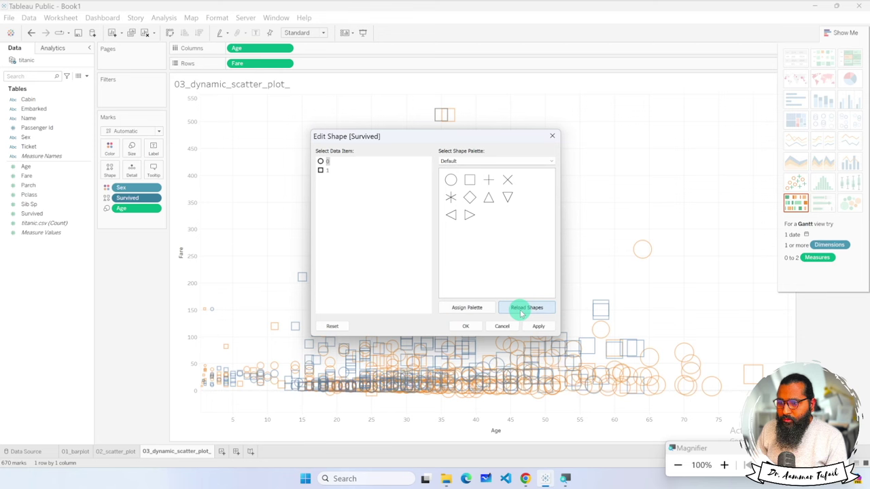
left_click(546, 164)
left_click(515, 174)
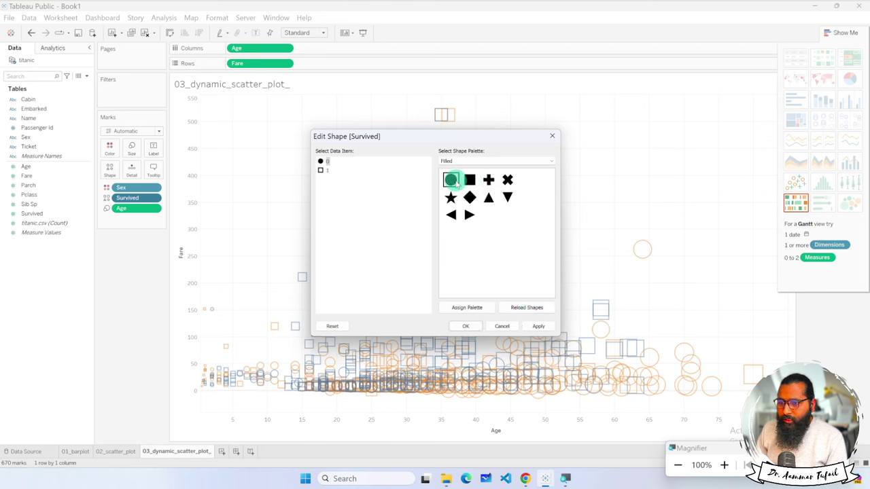
left_click(322, 170)
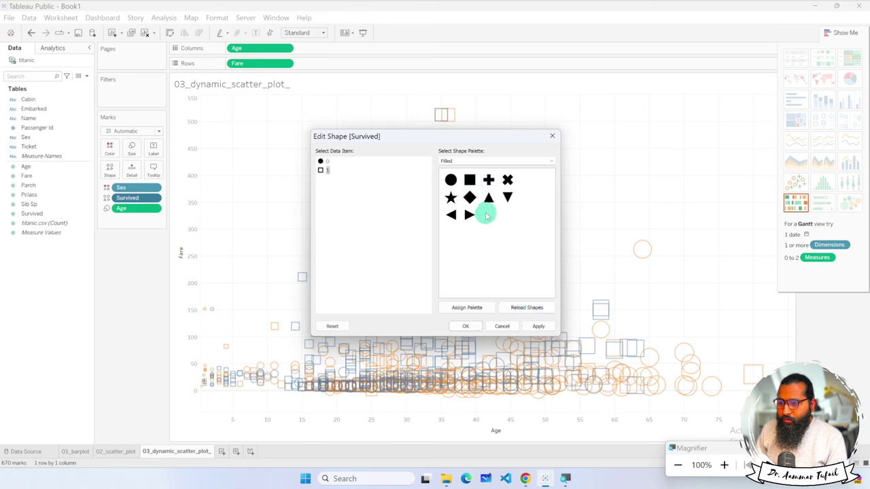
left_click(468, 327)
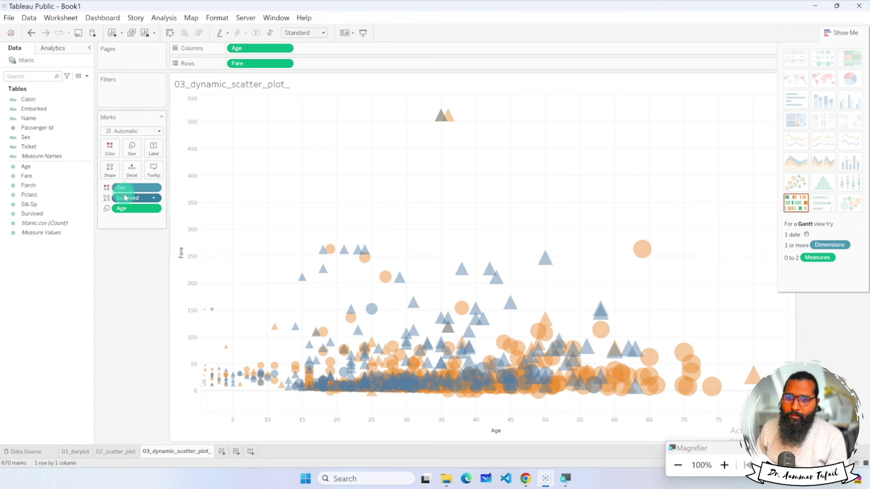
Remove Sex from Color, set the marks to black, and shrink them much smaller.
left_click(155, 191)
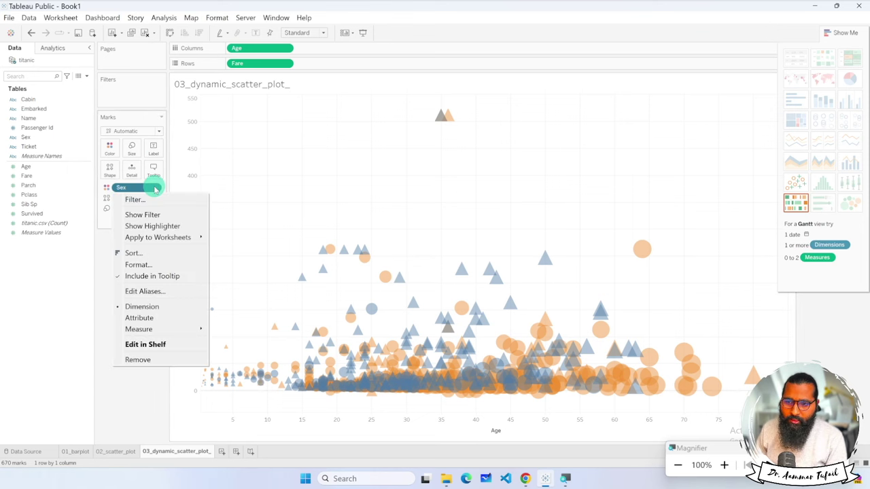
left_click(144, 359)
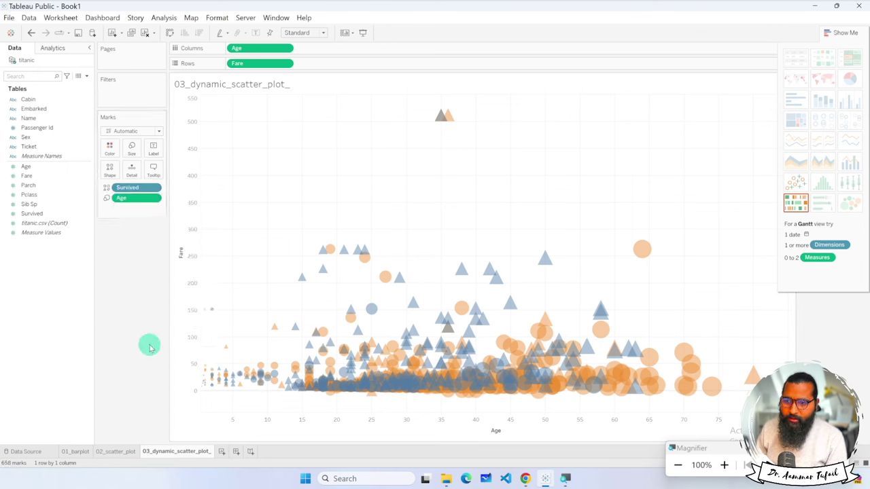
left_click(109, 149)
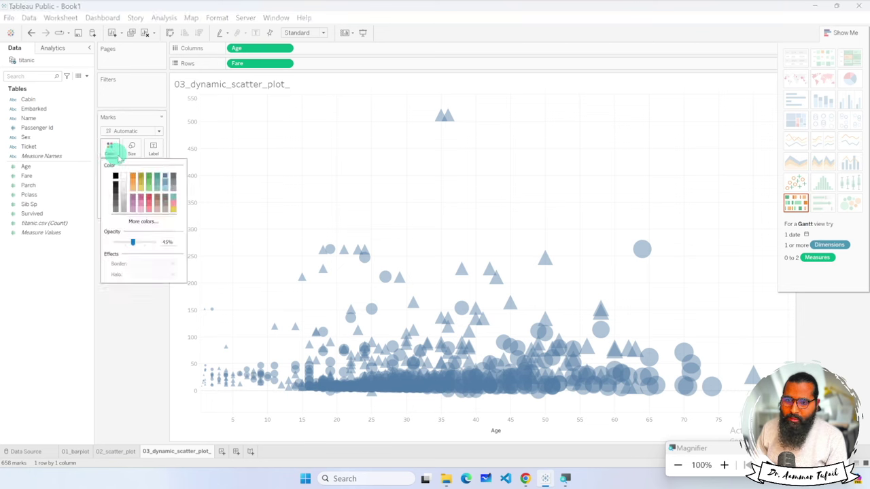
left_click(115, 176)
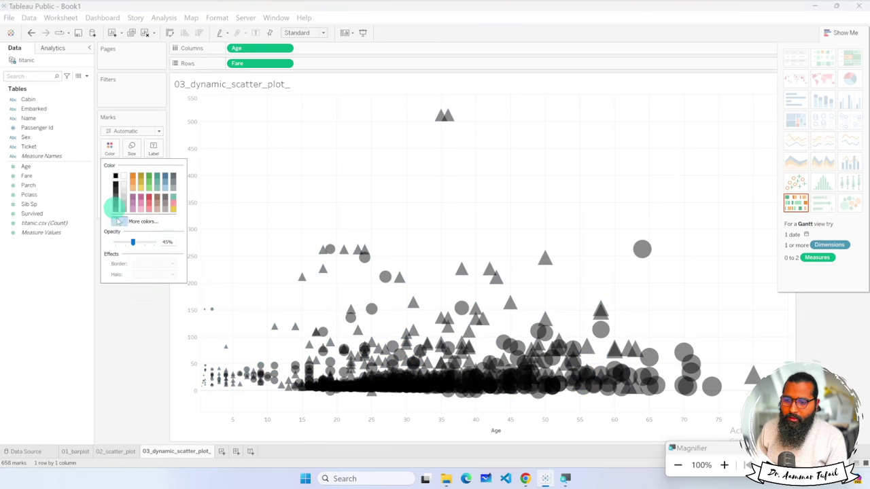
left_click(148, 295)
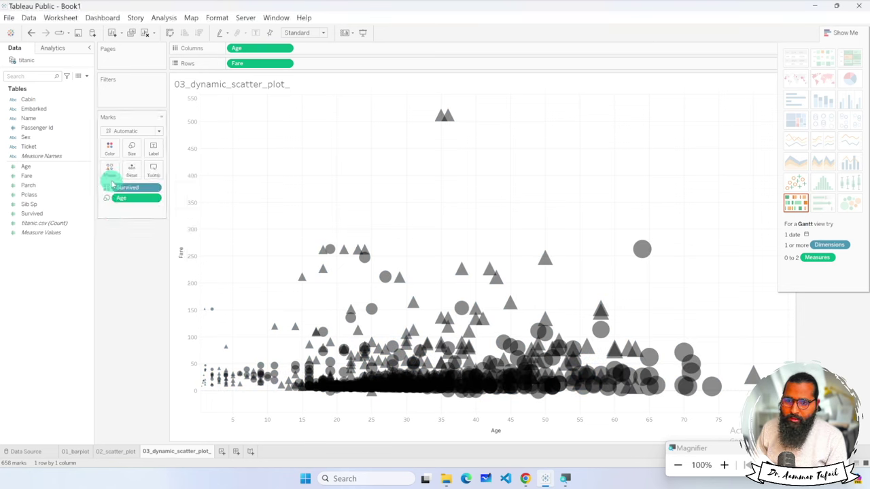
left_click(132, 154)
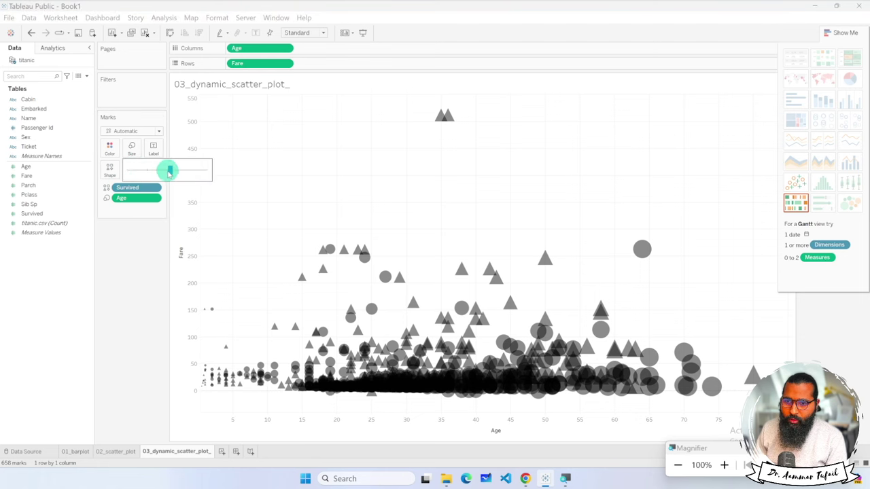
left_click_drag(145, 171, 151, 170)
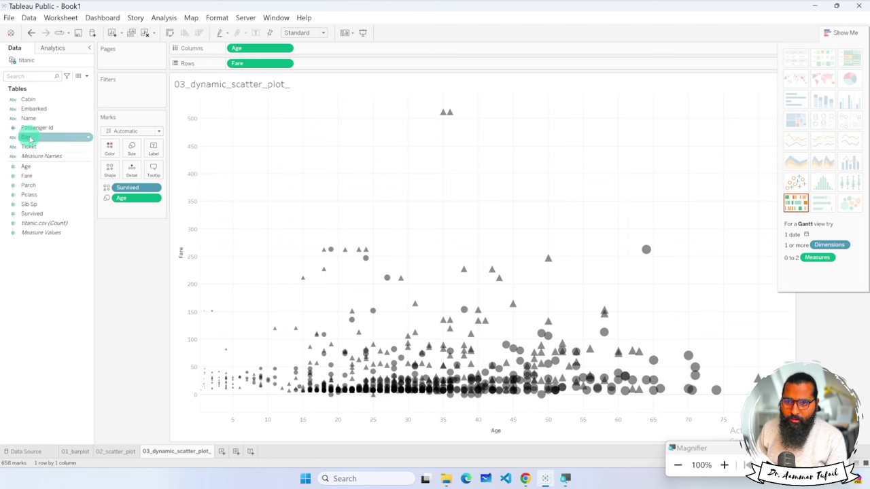
Colour the marks by Sex again and try selecting the high-fare marks between ages 15 and 45.
left_click_drag(26, 137, 109, 151)
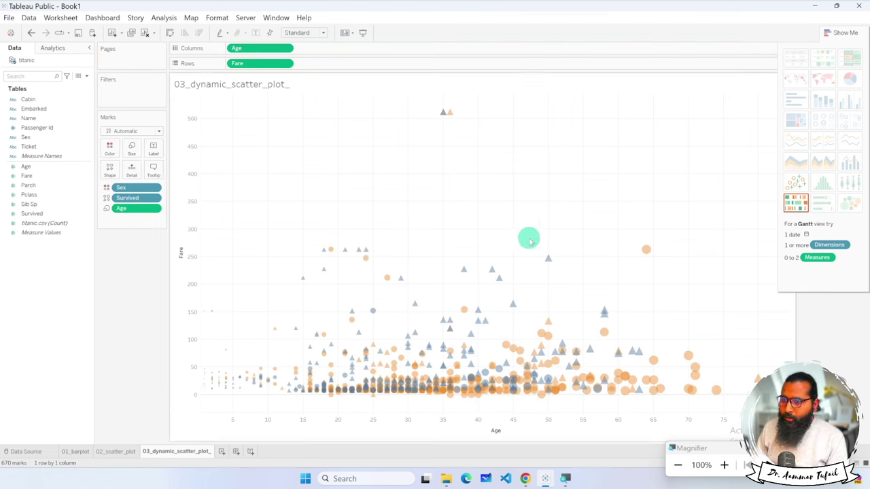
left_click_drag(291, 199, 541, 334)
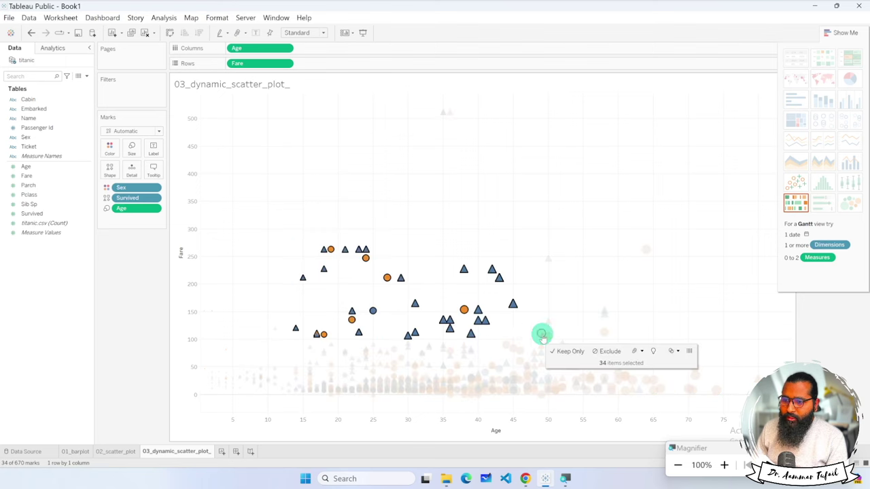
left_click_drag(267, 204, 581, 408)
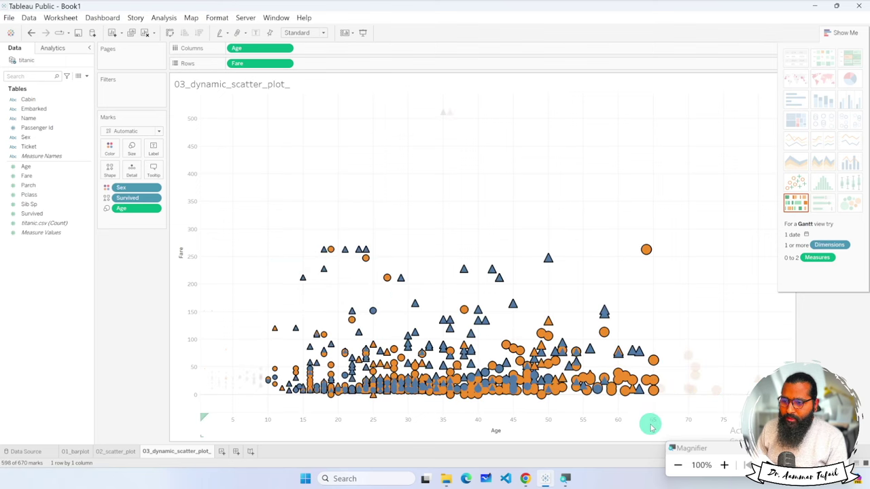
left_click(580, 204)
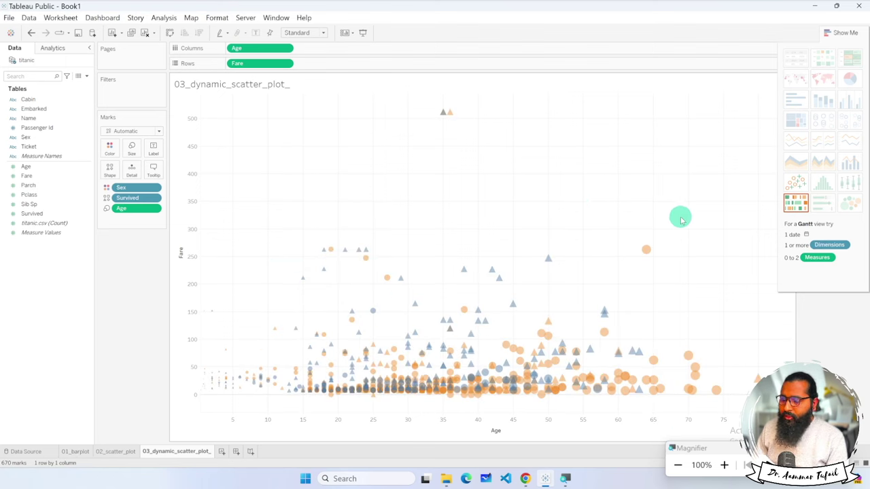
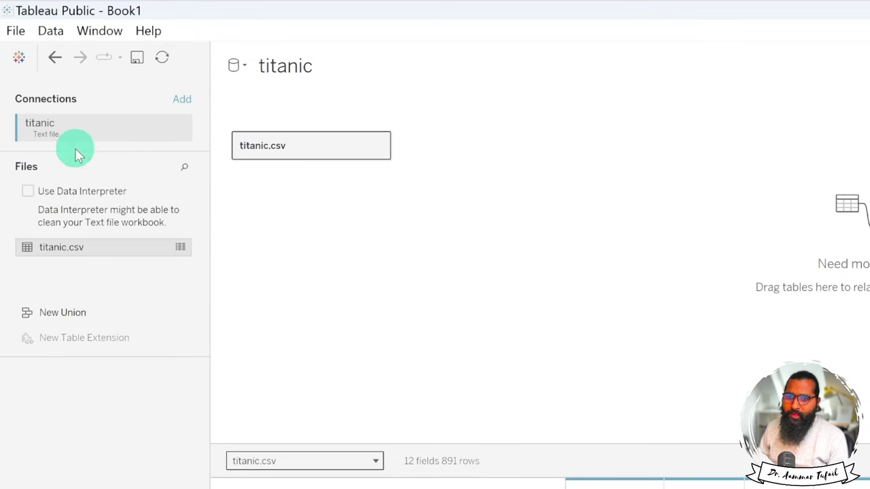
Connect to the IPEDS_data.xlsx Excel workbook as a new data source and preview its Data sheet.
left_click(48, 32)
left_click(62, 55)
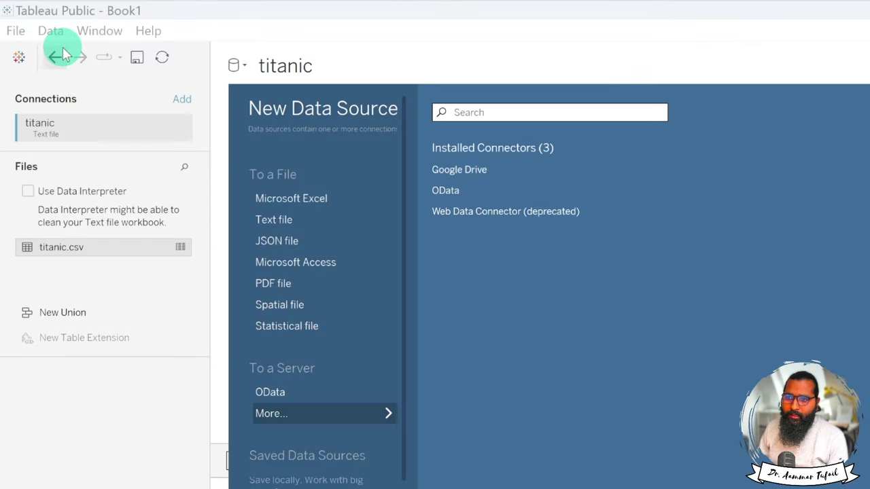
left_click(270, 198)
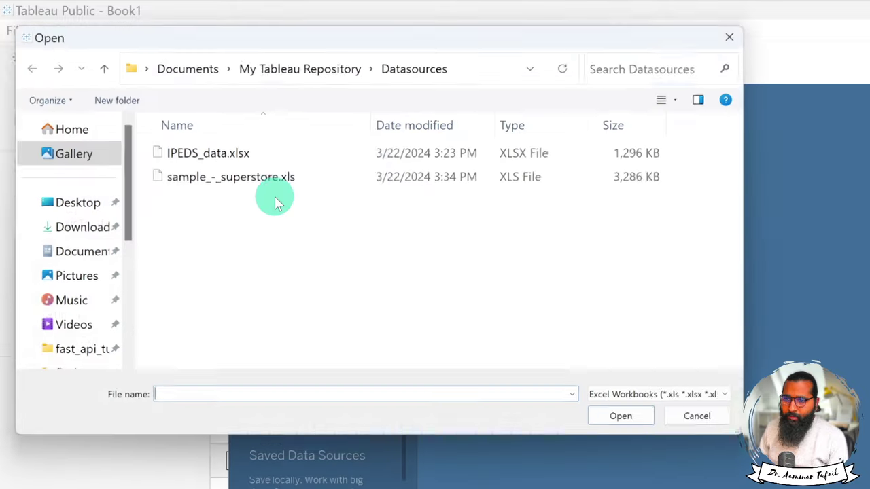
left_click(198, 155)
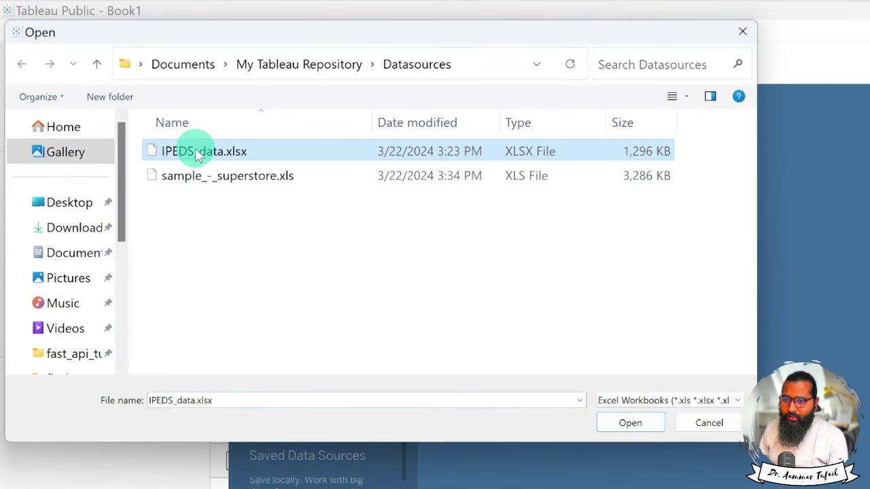
left_click(629, 422)
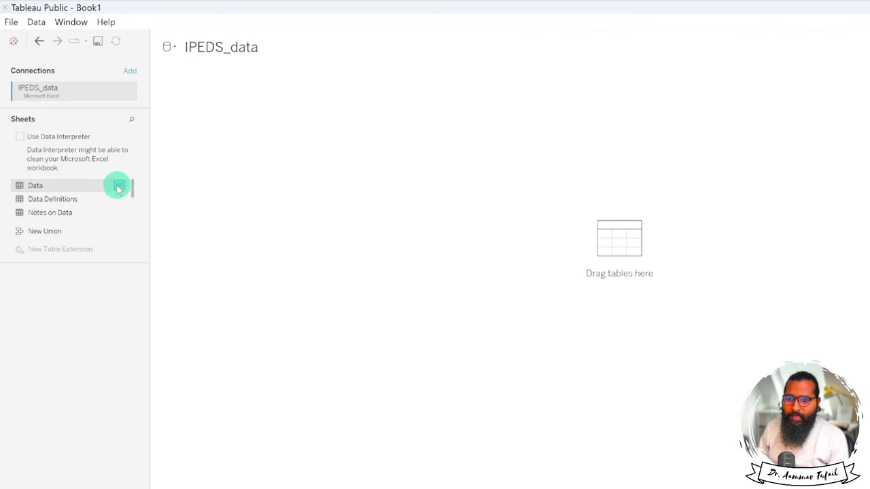
left_click(119, 185)
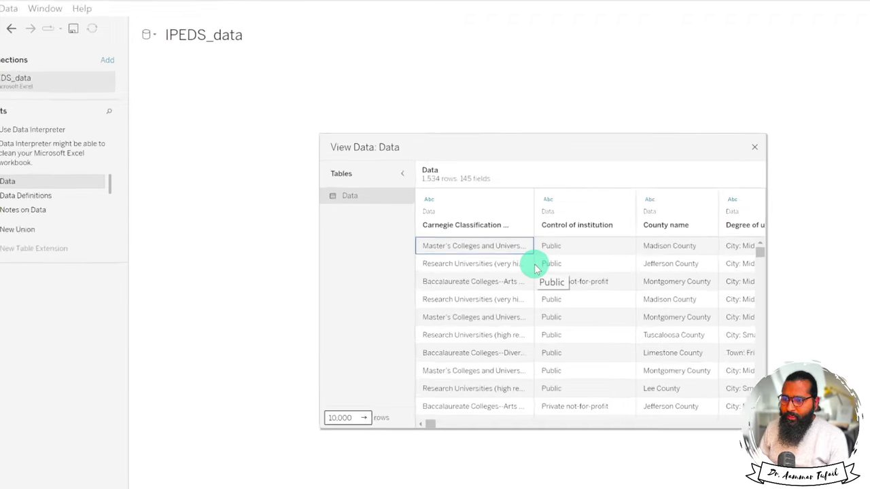
scroll(534, 265, "down", 1)
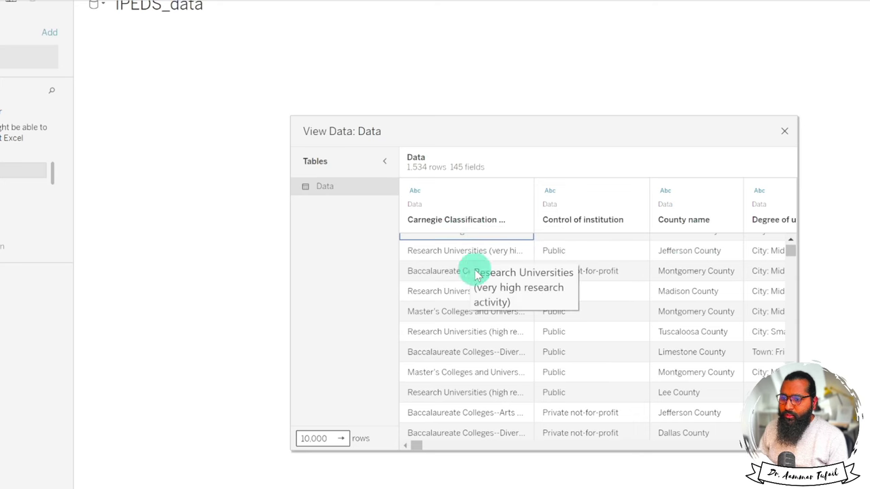
scroll(489, 307, "right", 10)
scroll(493, 310, "right", 15)
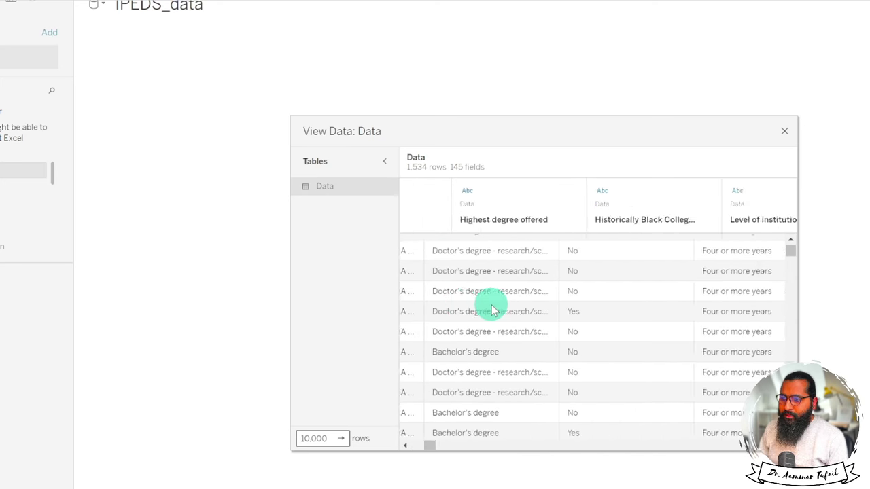
scroll(492, 307, "right", 15)
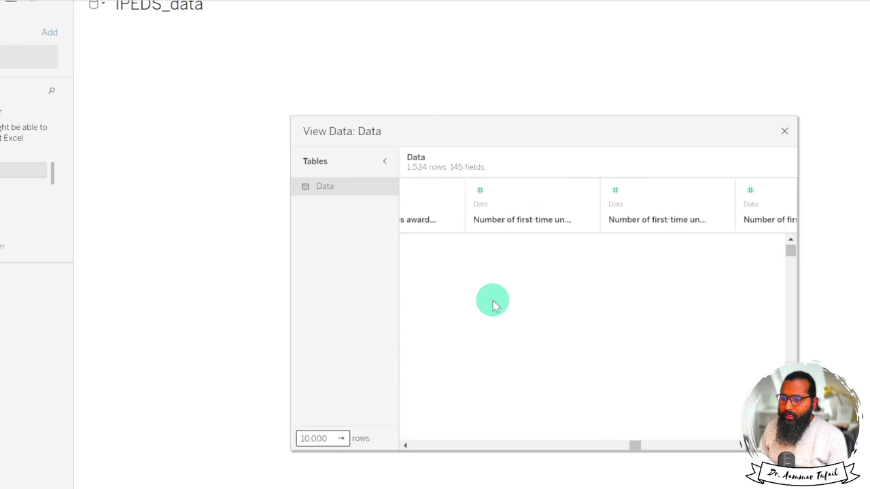
left_click(784, 131)
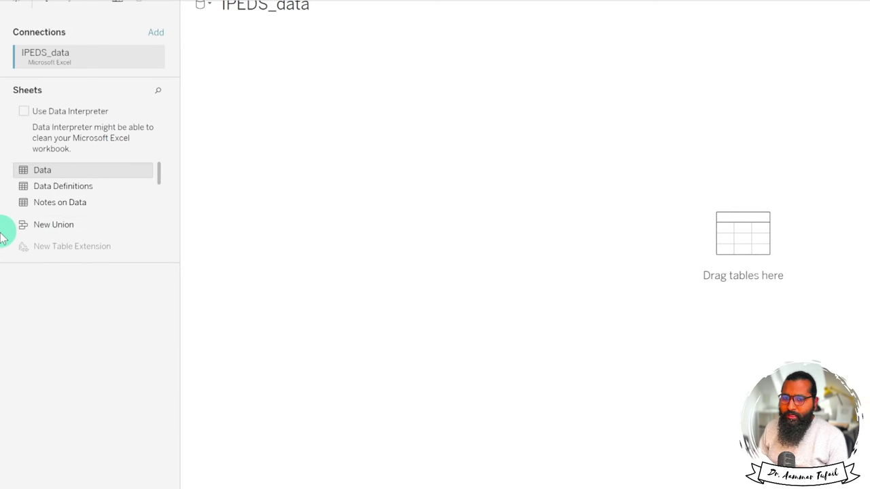
left_click(144, 185)
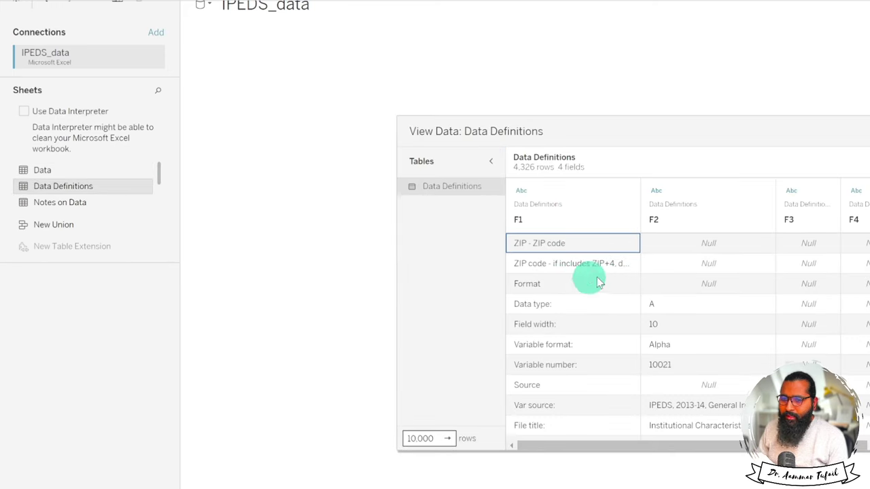
left_click_drag(723, 116, 596, 91)
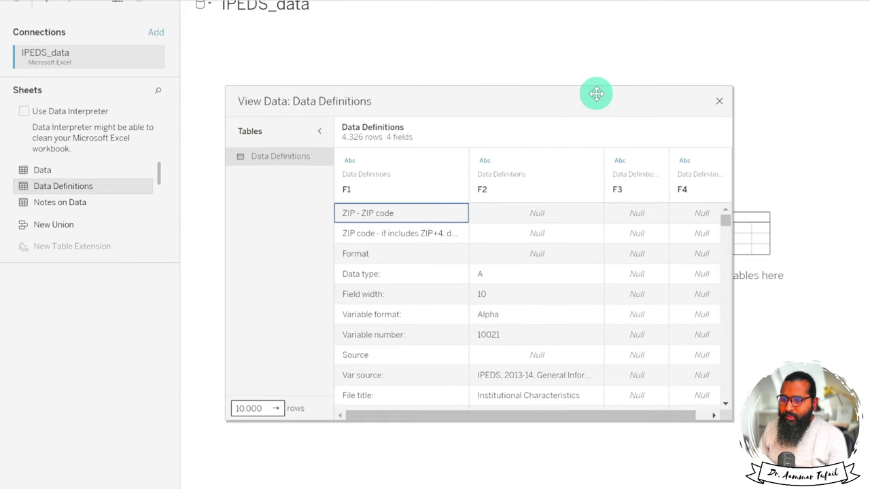
left_click(719, 102)
mouse_move(82, 202)
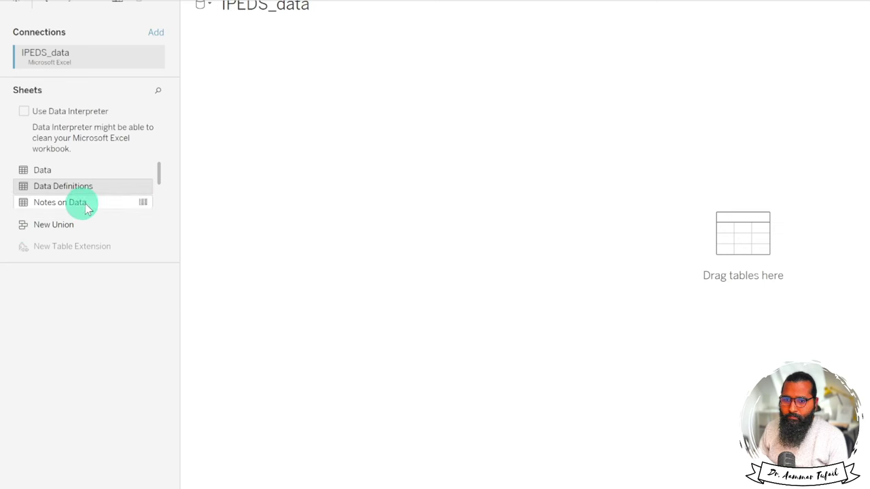
left_click(144, 202)
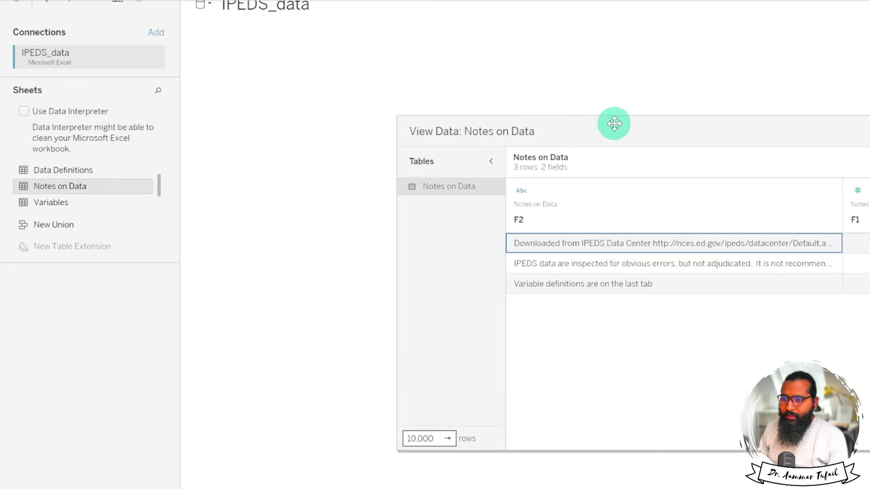
left_click_drag(614, 122, 406, 91)
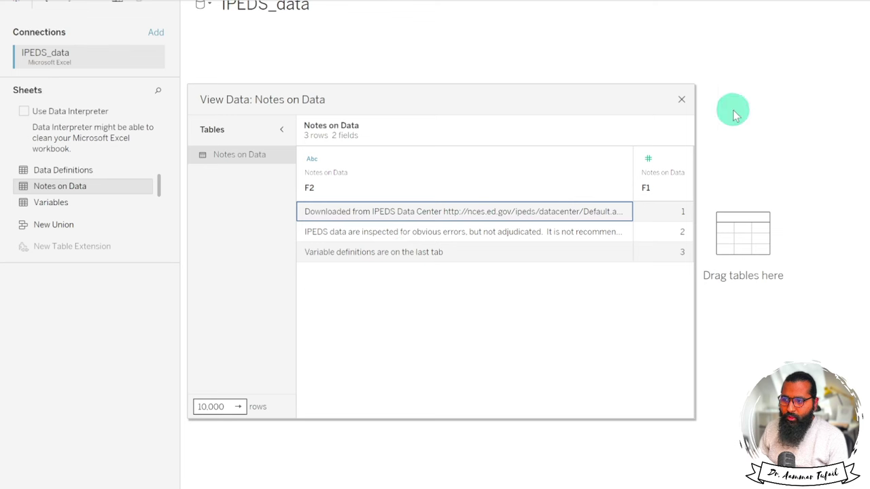
left_click(389, 257)
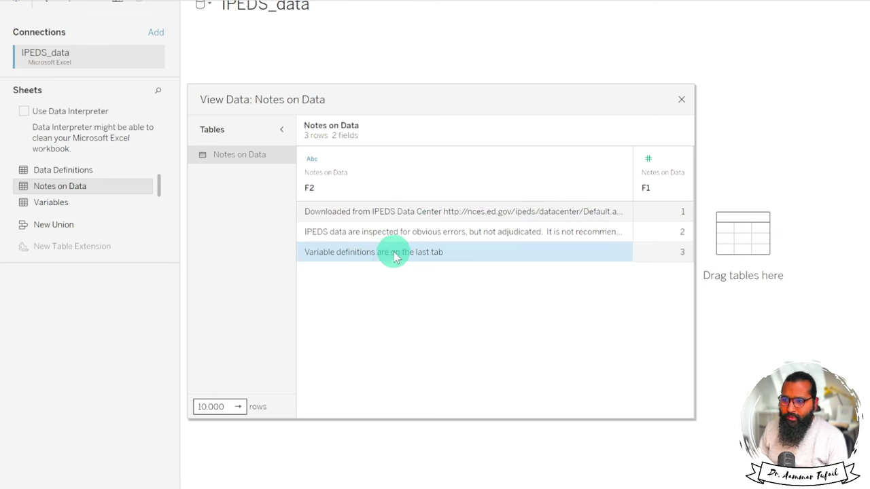
left_click(387, 232)
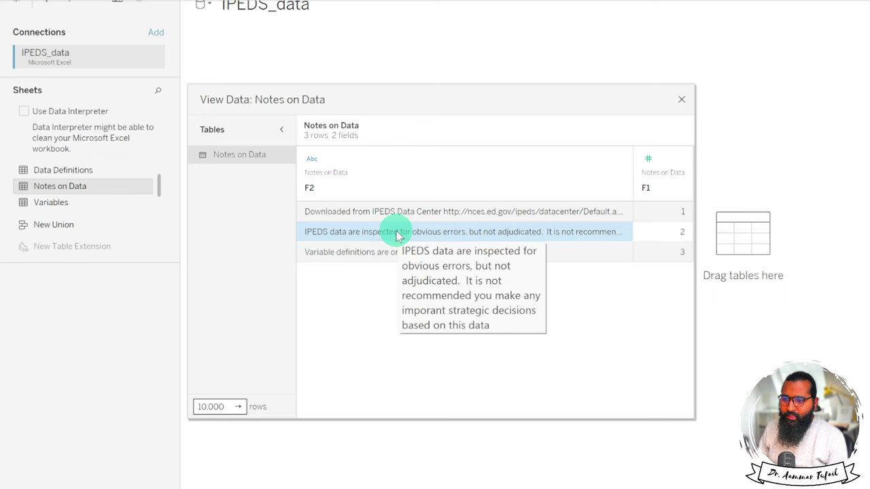
left_click(681, 99)
mouse_move(74, 206)
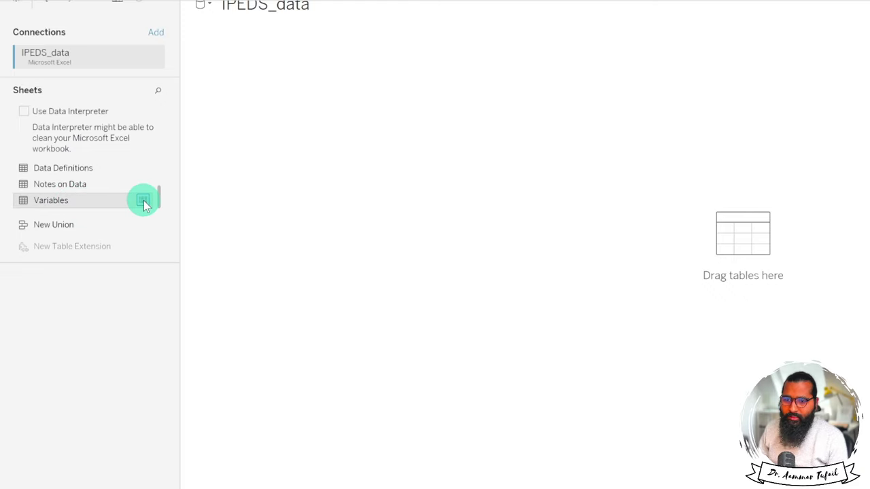
left_click(143, 202)
left_click_drag(476, 182, 357, 77)
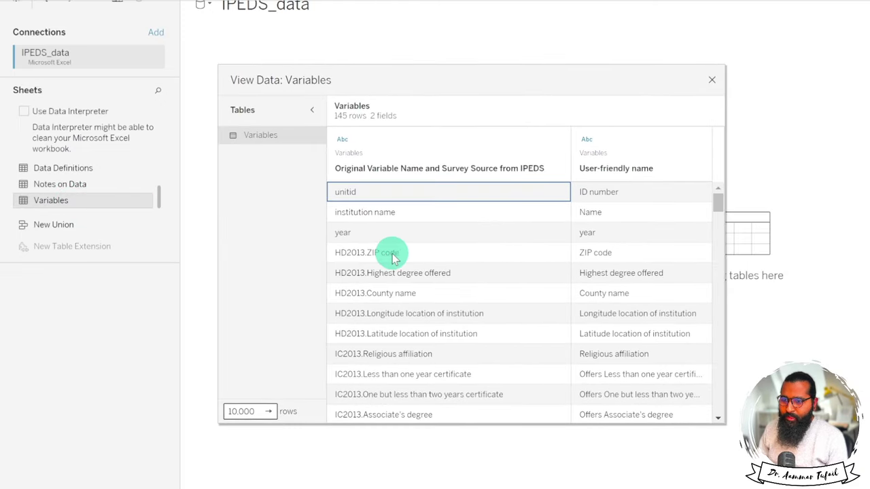
scroll(399, 257, "down", 3)
scroll(401, 256, "down", 20)
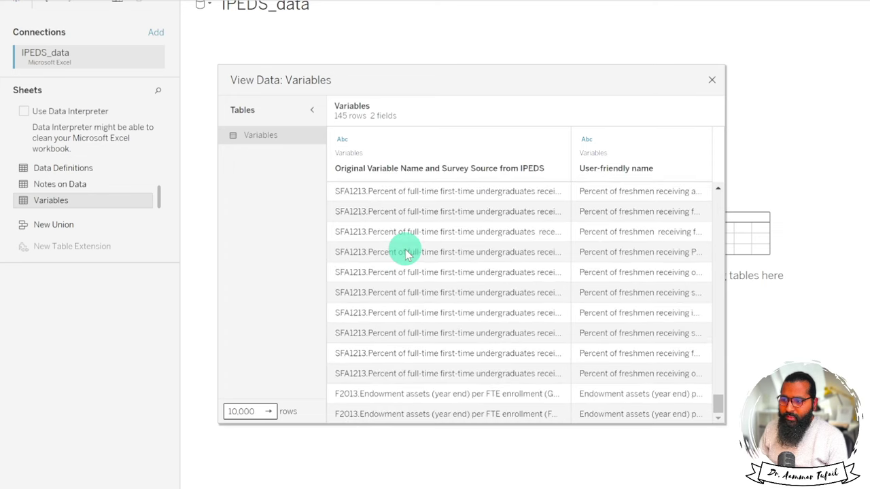
scroll(407, 254, "up", 20)
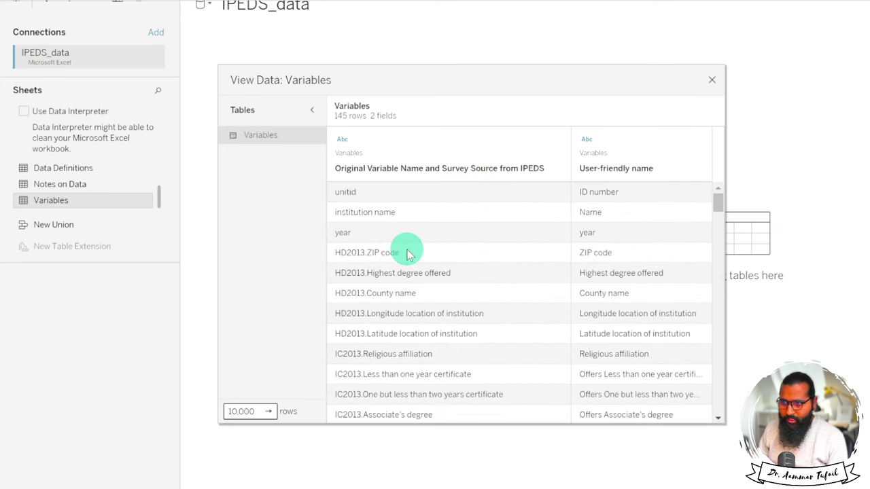
left_click(712, 84)
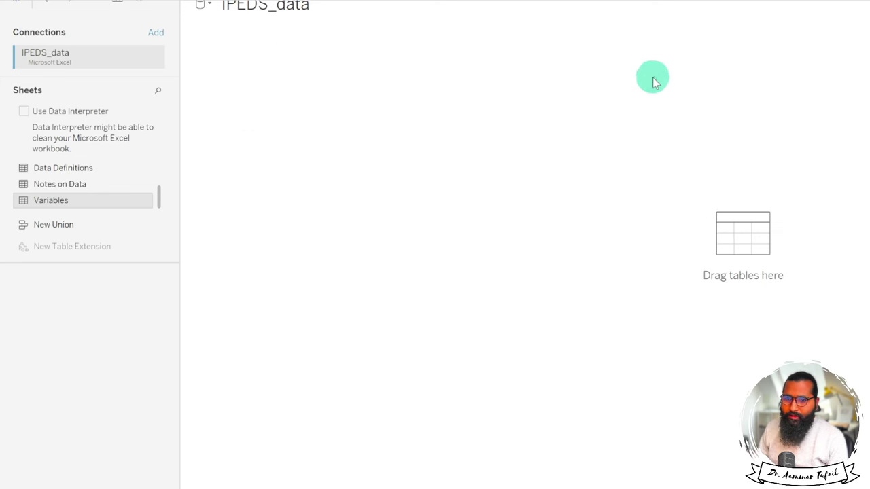
left_click(87, 169)
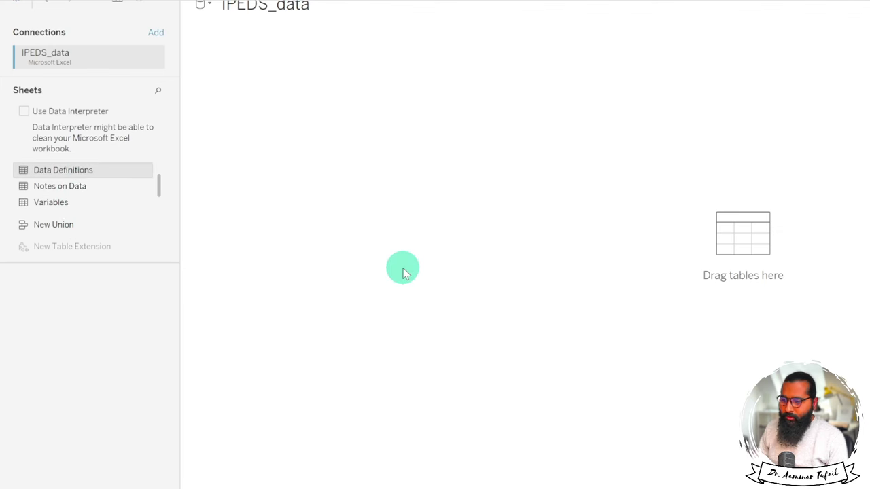
Create a new blank worksheet, Sheet 4.
key("super+minus")
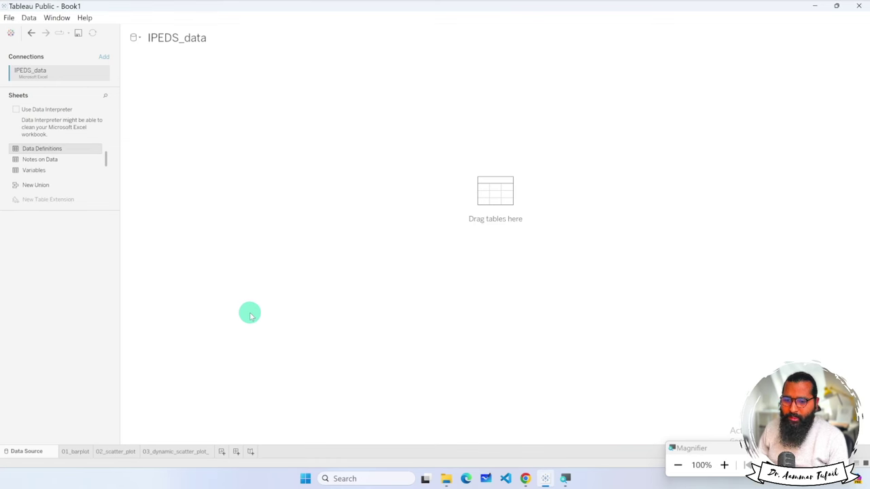
left_click(221, 452)
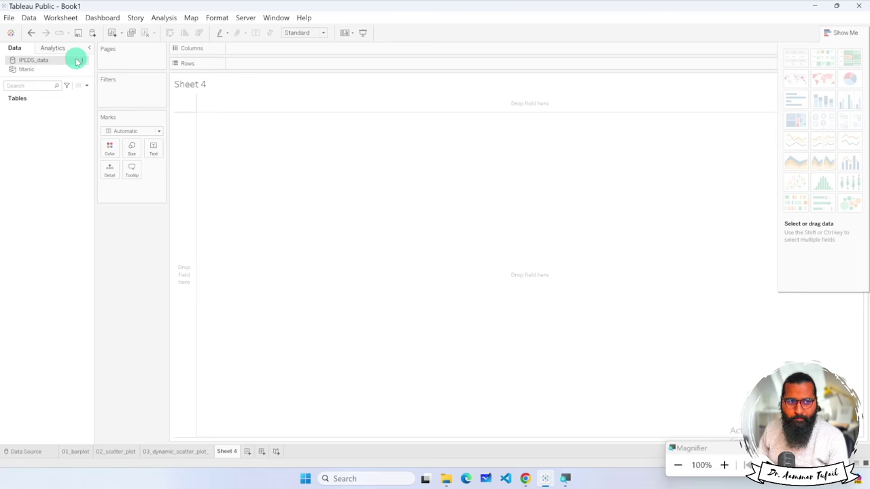
key("super+plus")
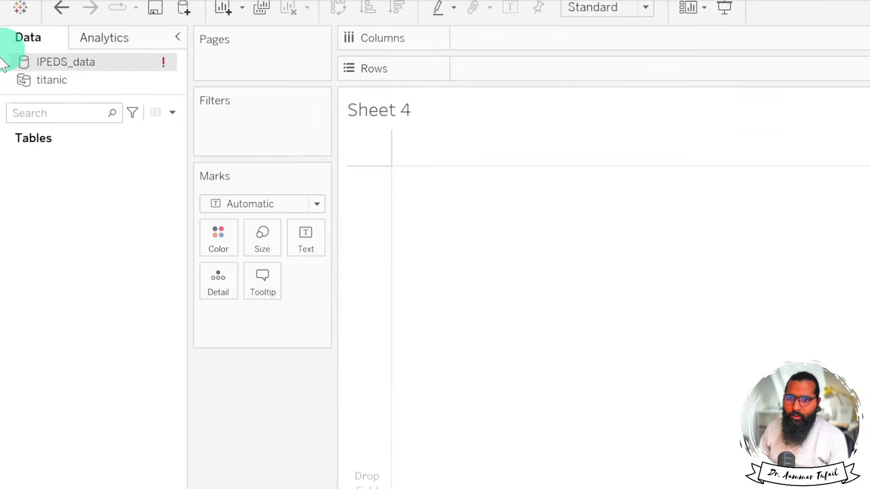
Switch from the titanic source back to IPEDS_data and open its data source page.
left_click(68, 80)
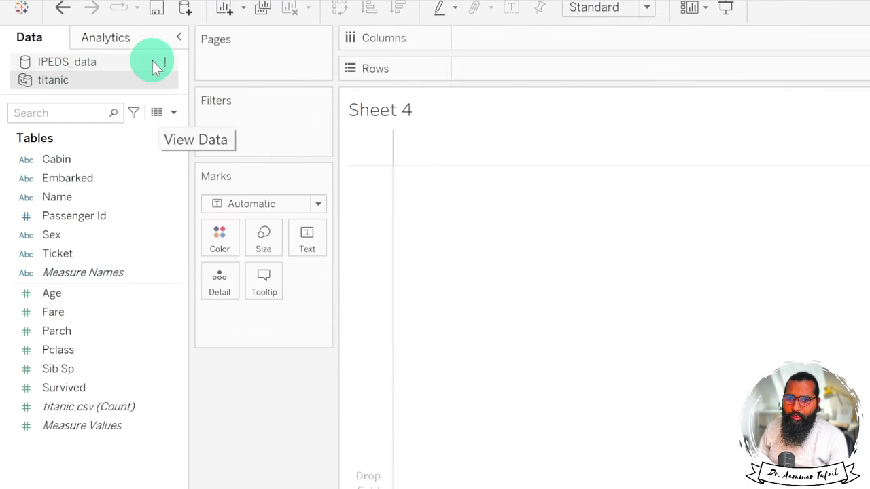
left_click(115, 62)
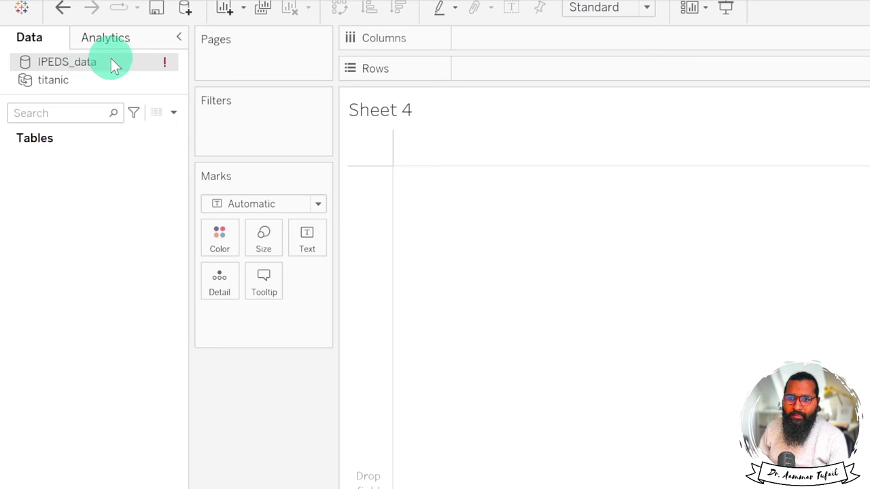
mouse_move(111, 60)
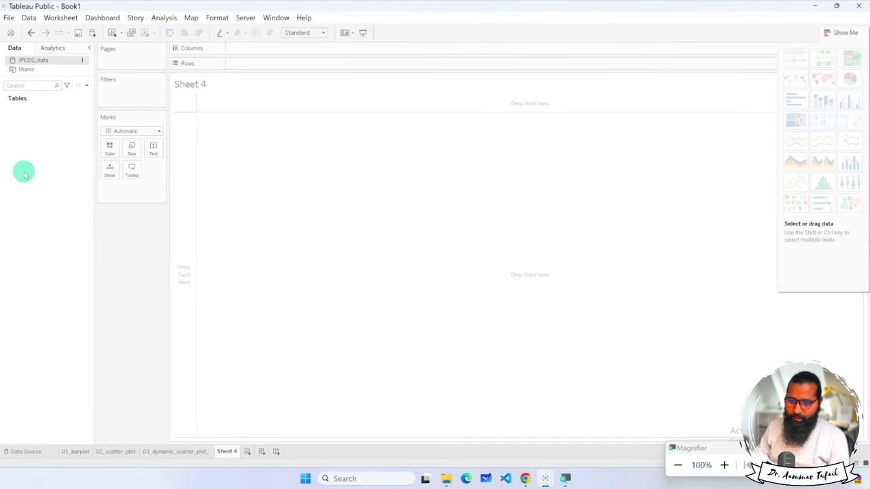
left_click(26, 452)
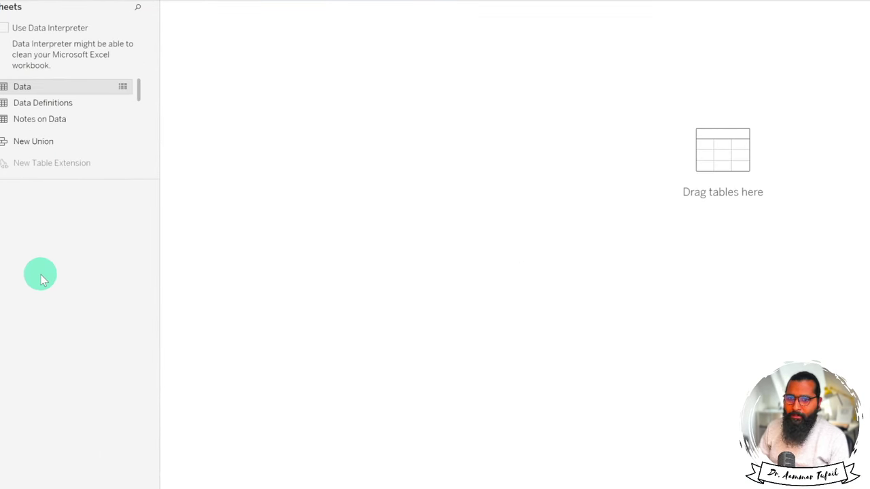
Drag the Data sheet onto the IPEDS_data canvas, then return to the Sheet 4 worksheet.
key("super")
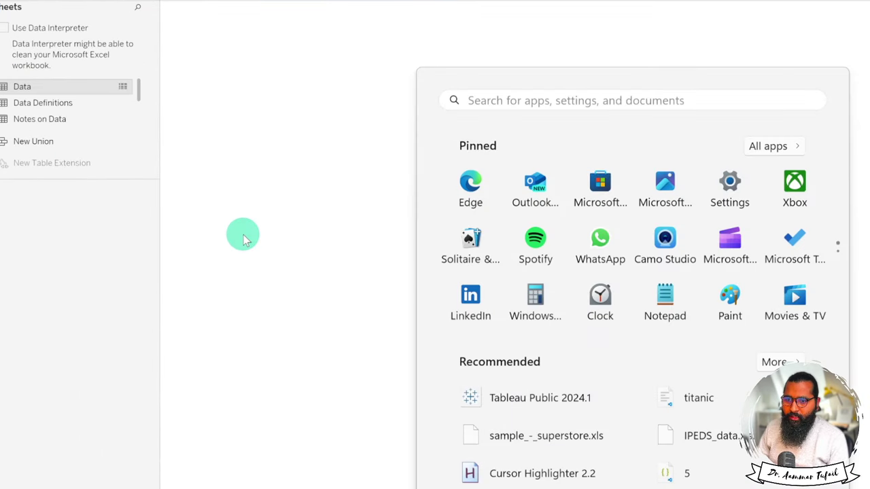
key("super")
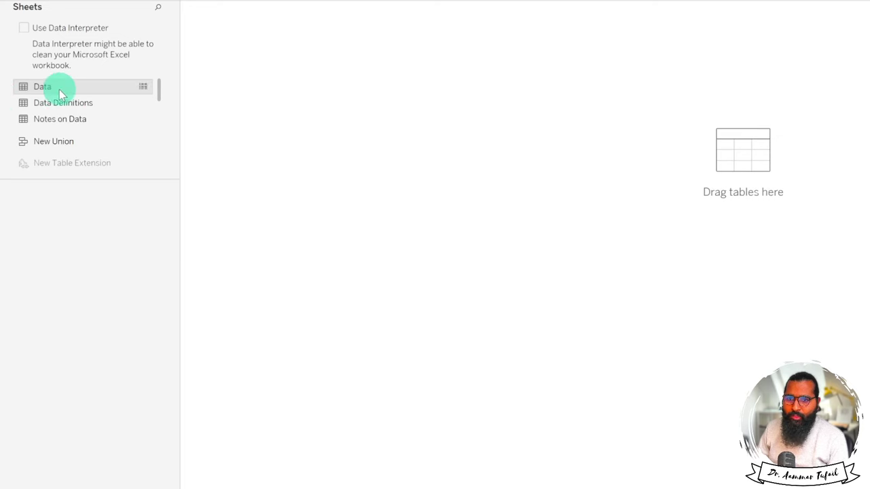
left_click_drag(60, 93, 500, 190)
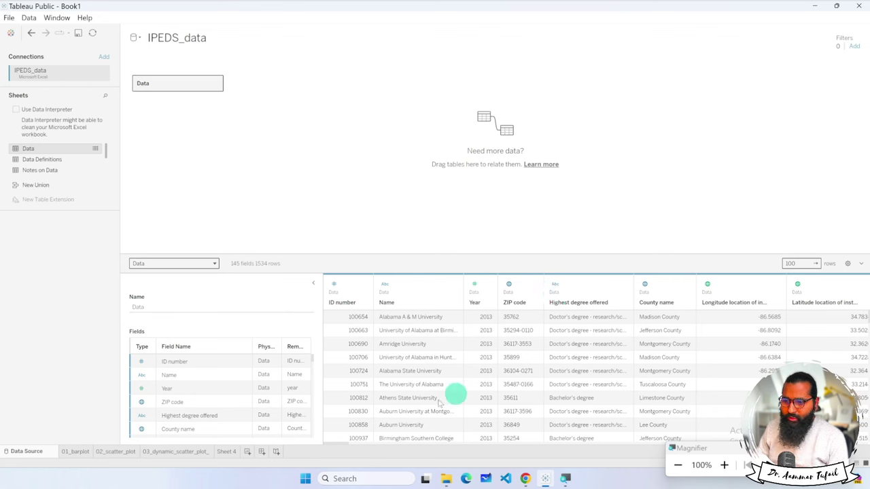
left_click_drag(340, 445, 391, 442)
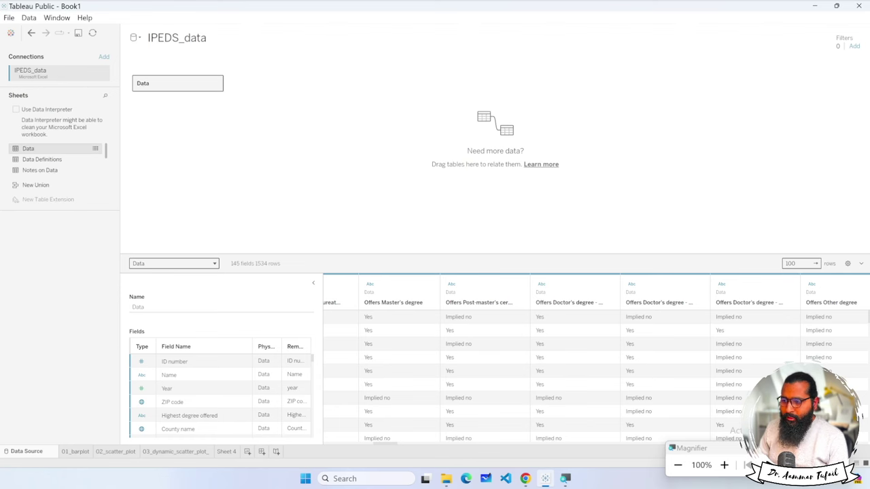
key("super+Escape")
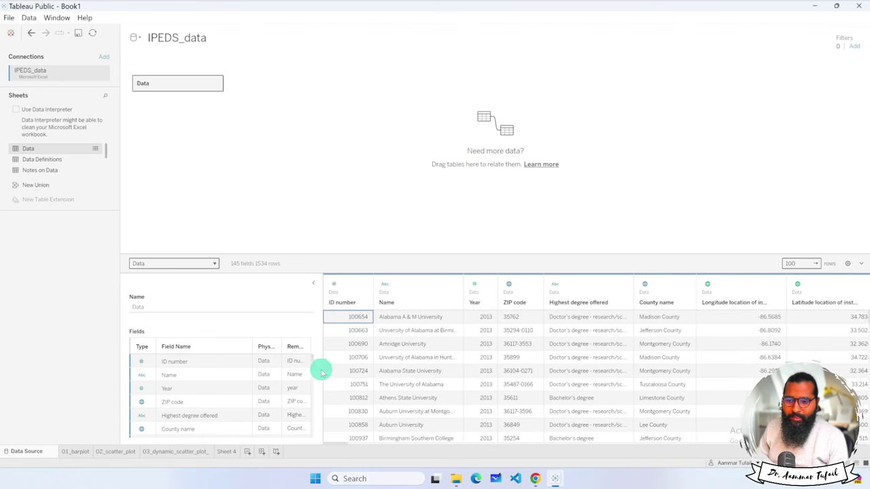
left_click(228, 451)
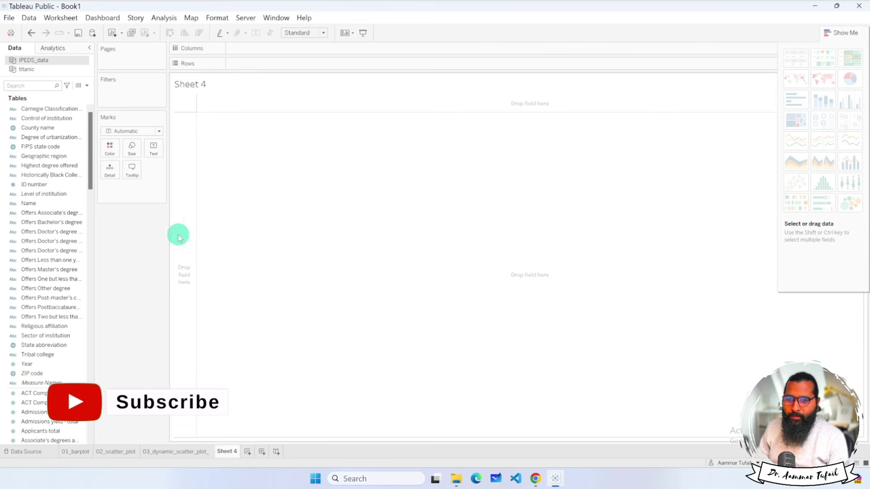
Show the IPEDS_data fields and check County name's data type, leaving it unchanged.
left_click(33, 68)
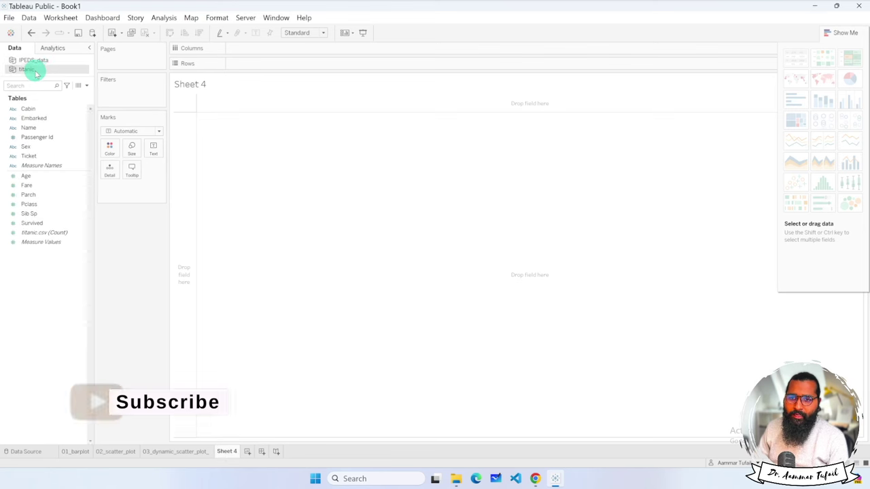
left_click(39, 61)
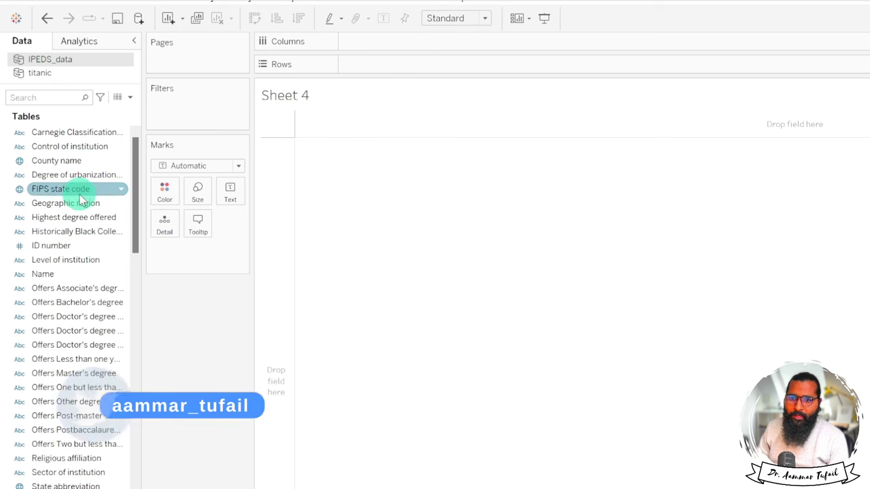
left_click(20, 162)
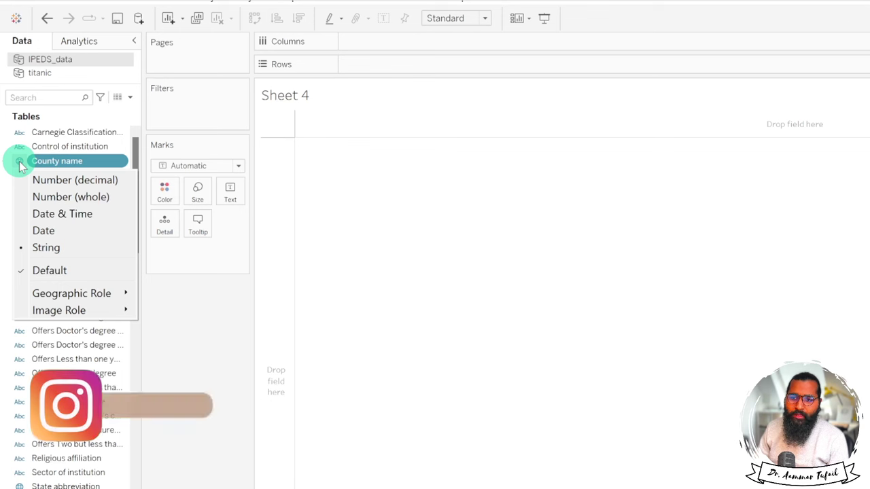
left_click(20, 163)
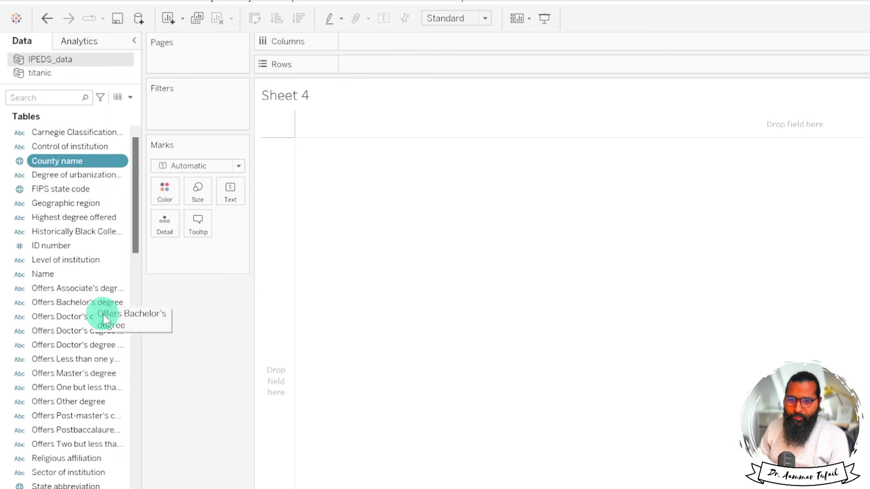
Widen the Data pane so the full field names are readable.
left_click_drag(132, 179, 130, 232)
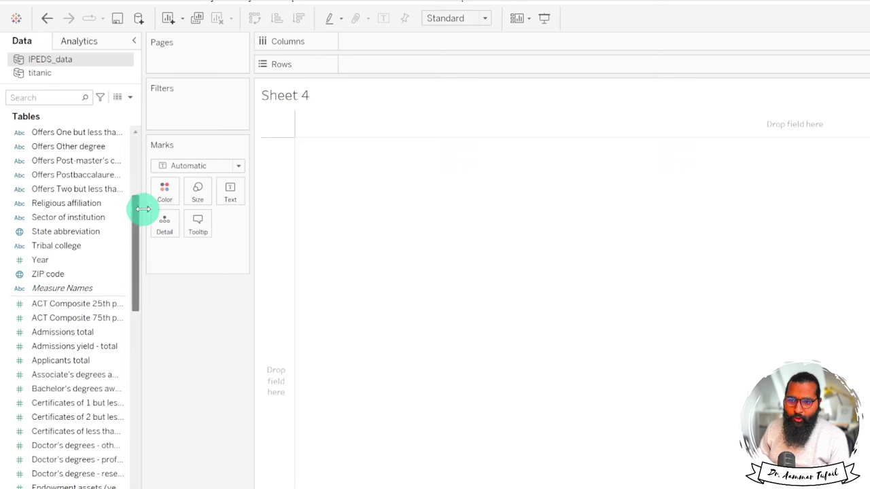
left_click_drag(138, 213, 104, 394)
scroll(104, 393, "down", 10)
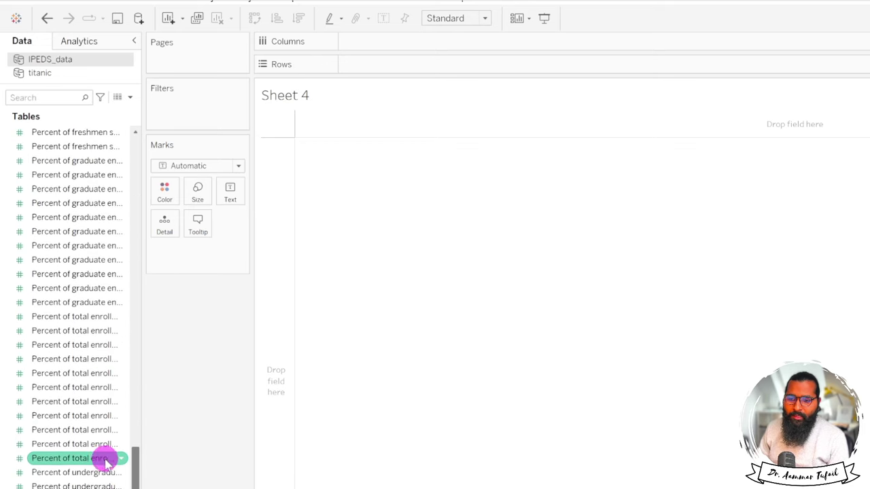
scroll(93, 373, "up", 15)
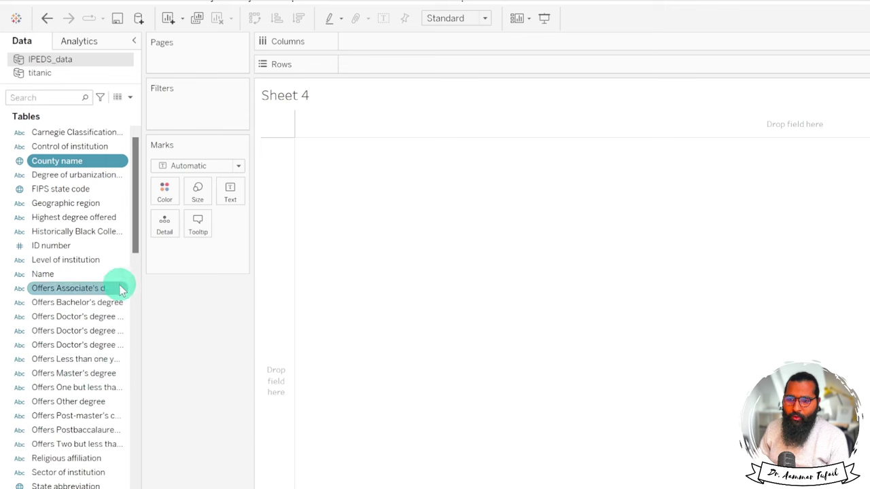
left_click_drag(140, 268, 145, 269)
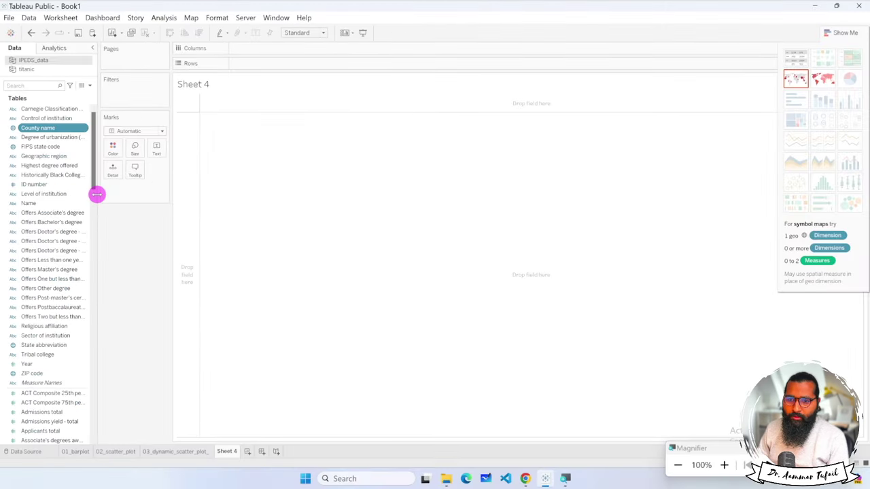
left_click_drag(97, 195, 119, 193)
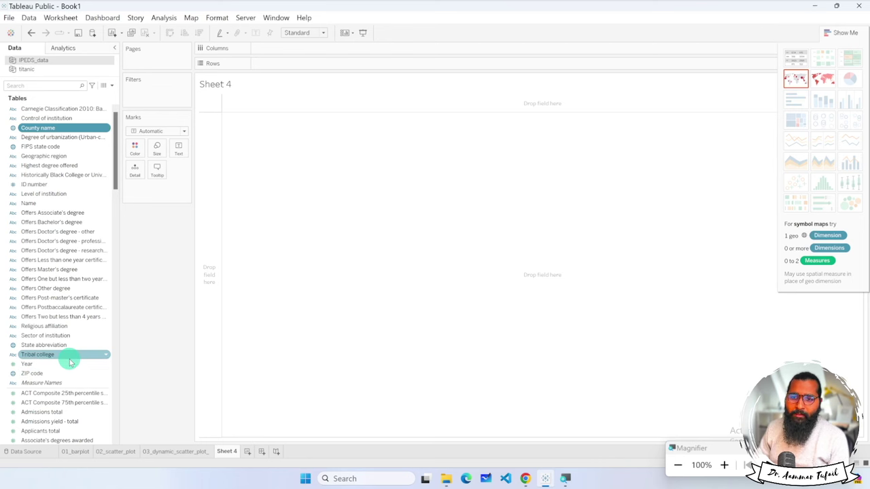
Put institution Name on Rows, adding all members to list 1517 institutions.
left_click_drag(28, 203, 284, 65)
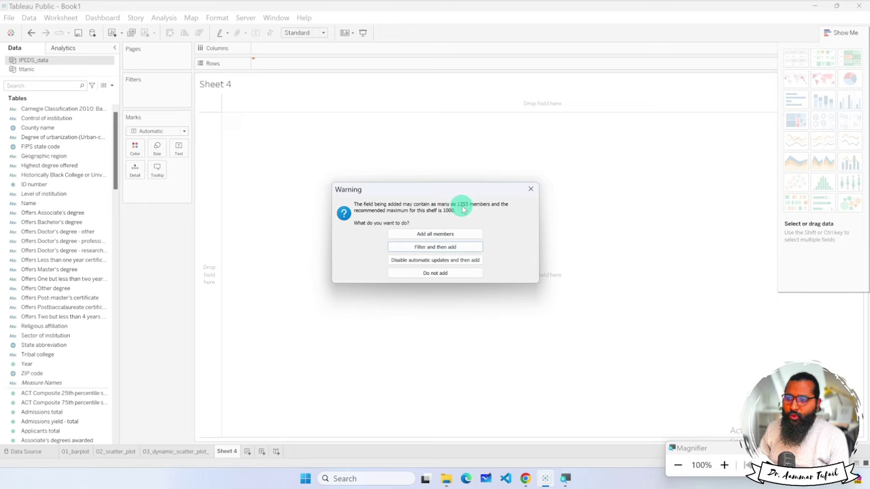
left_click(456, 234)
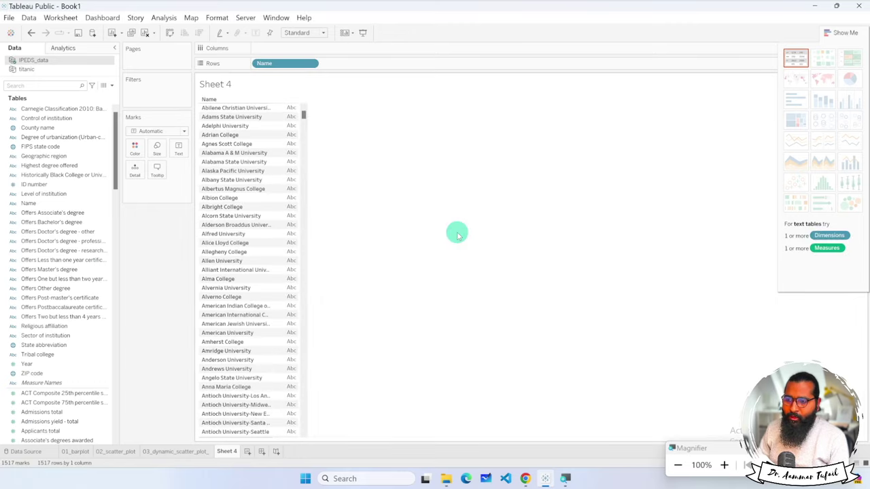
scroll(253, 171, "down", 20)
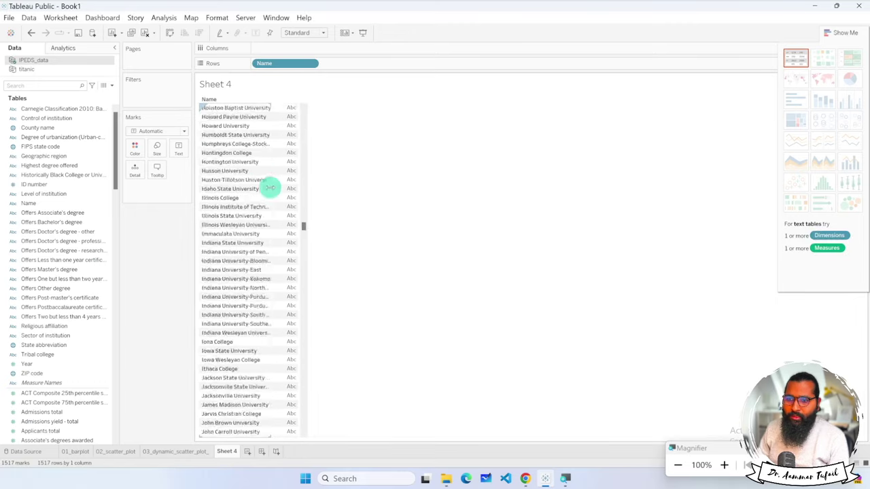
scroll(272, 197, "down", 20)
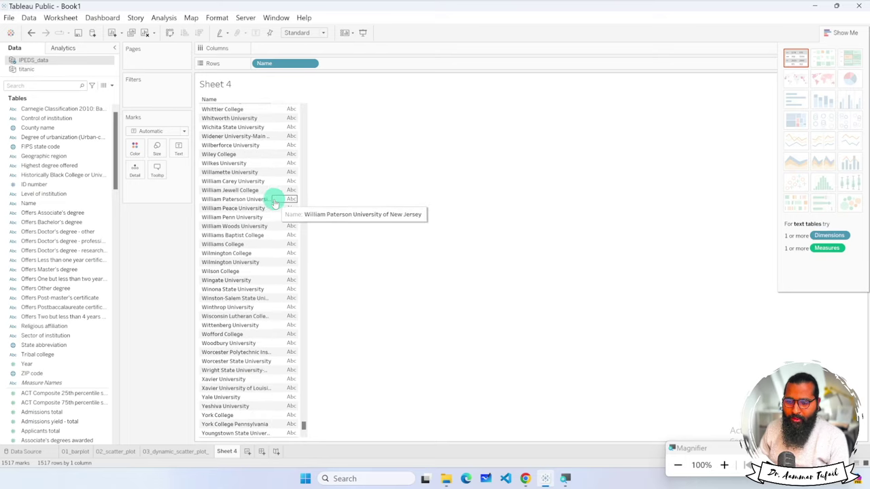
scroll(272, 208, "up", 20)
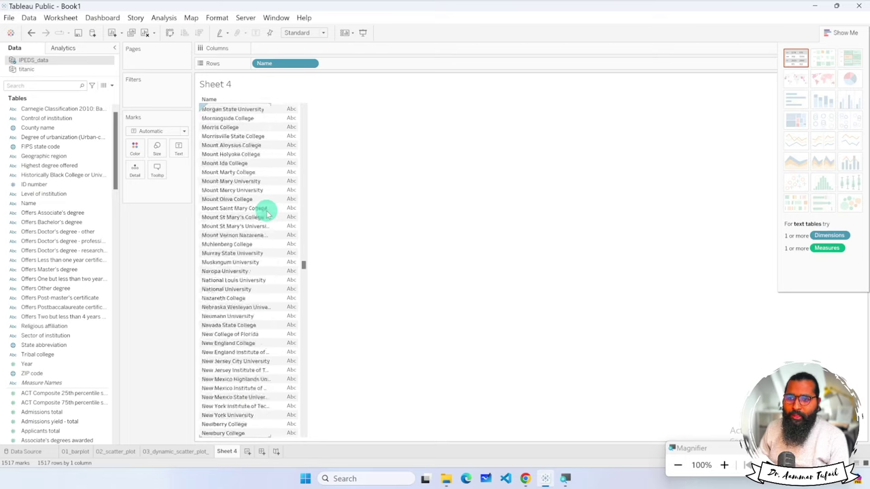
scroll(267, 214, "up", 20)
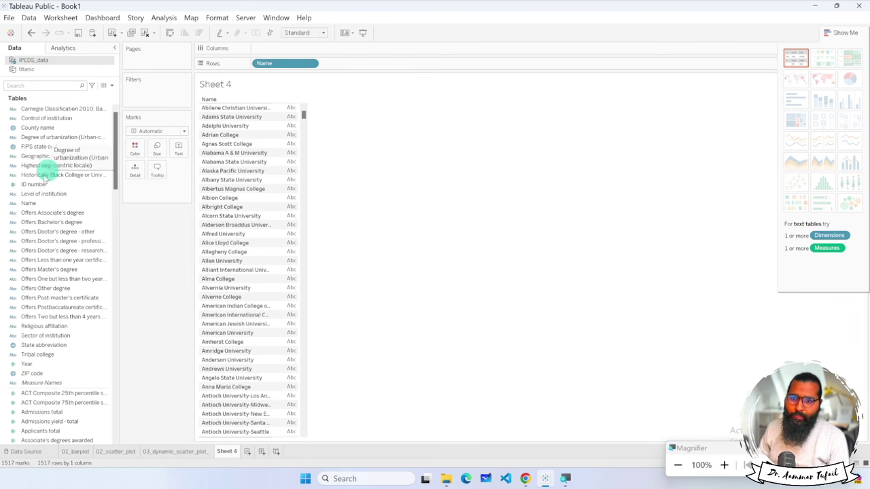
left_click_drag(115, 131, 211, 230)
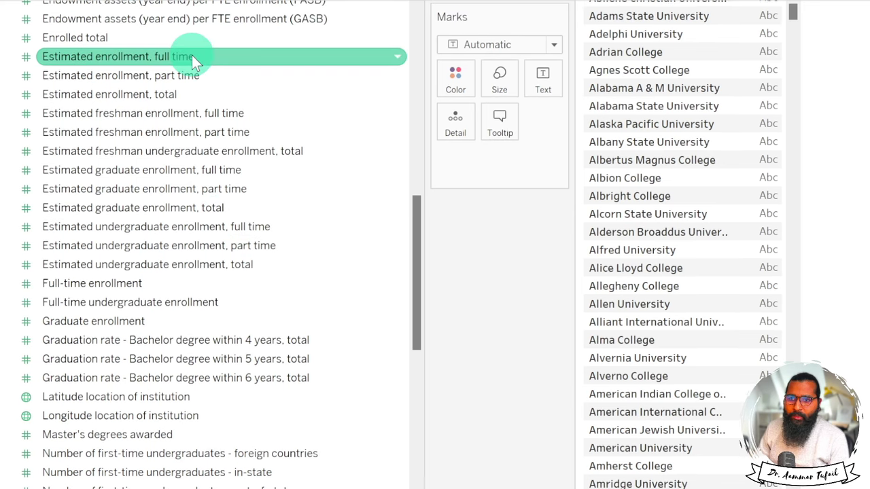
scroll(193, 60, "up", 5)
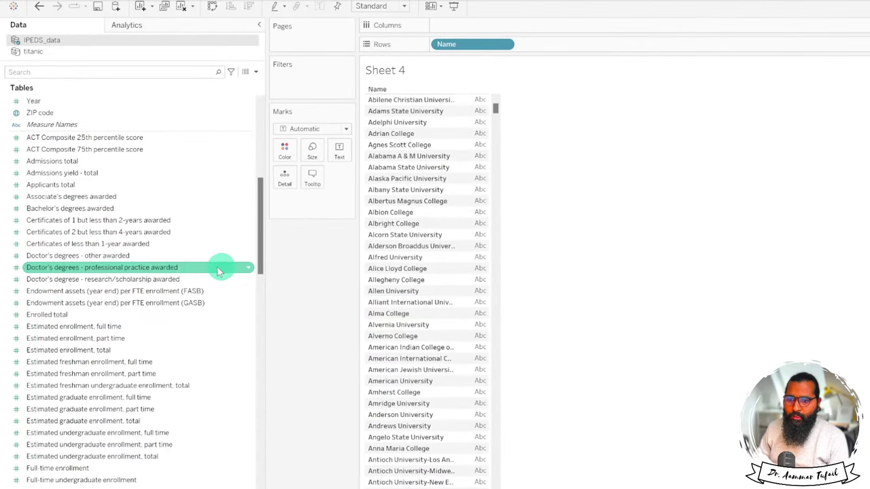
Plot summed Doctor's degrees - professional practice as horizontal bars per institution Name.
left_click_drag(112, 272, 544, 27)
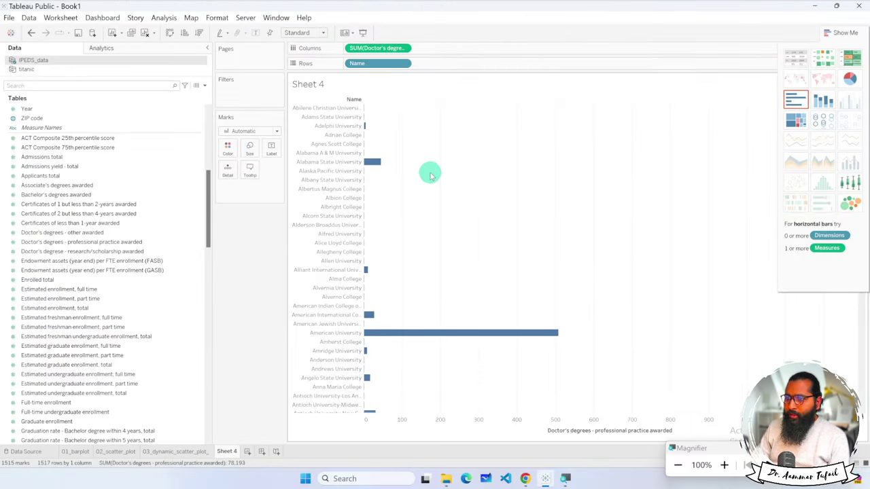
left_click(842, 34)
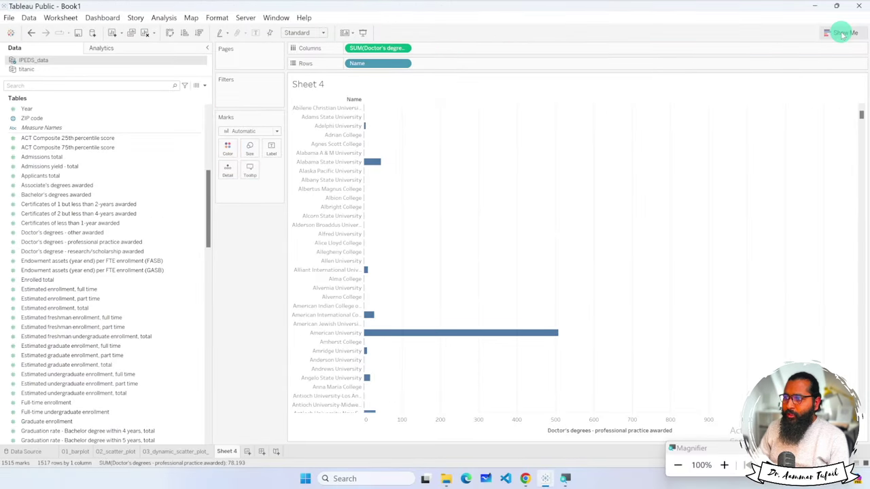
scroll(534, 210, "down", 20)
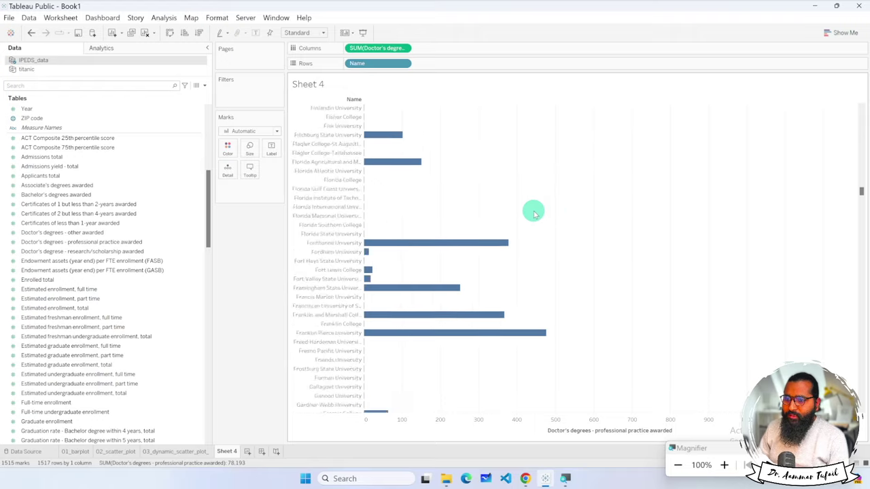
scroll(537, 218, "down", 20)
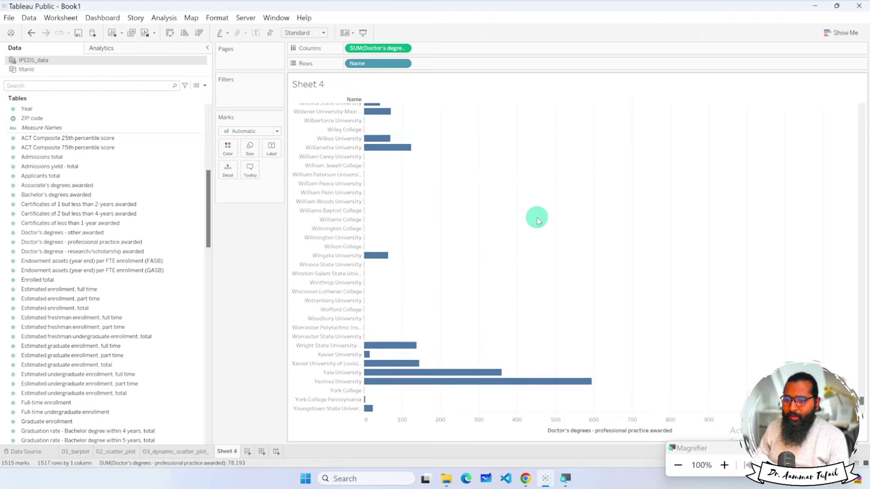
scroll(536, 219, "up", 20)
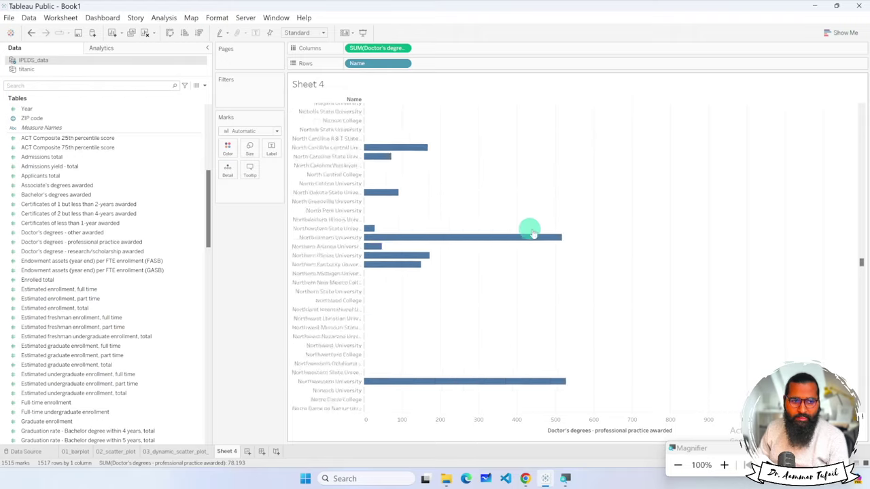
scroll(528, 231, "up", 20)
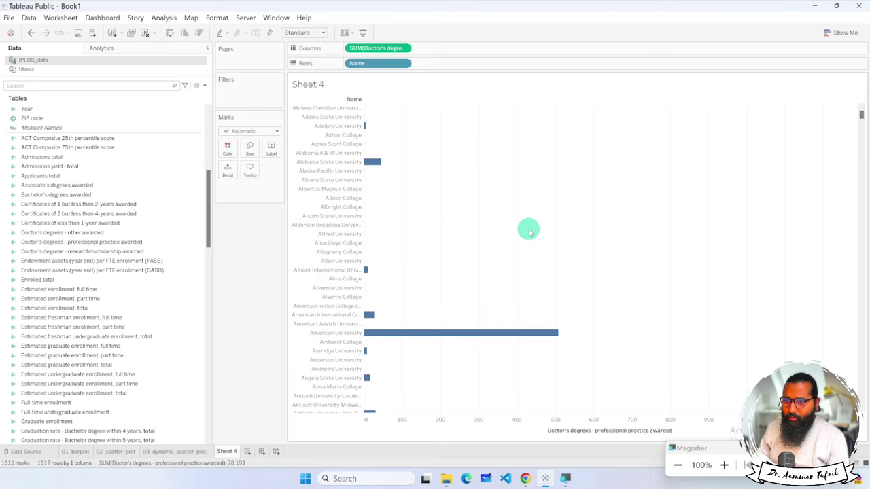
scroll(529, 231, "down", 20)
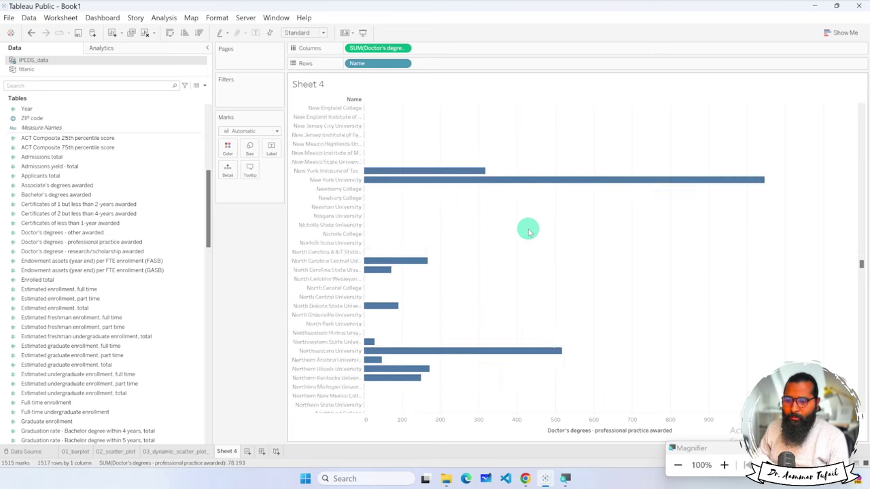
scroll(529, 231, "down", 20)
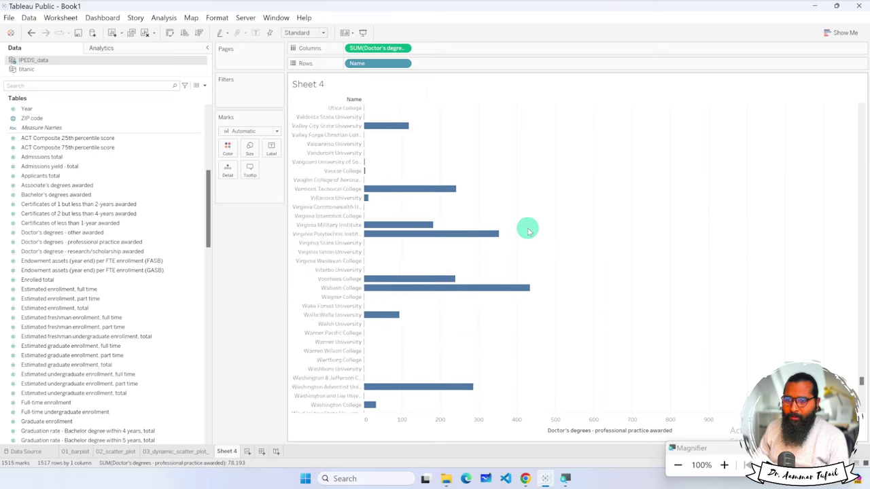
scroll(529, 231, "up", 20)
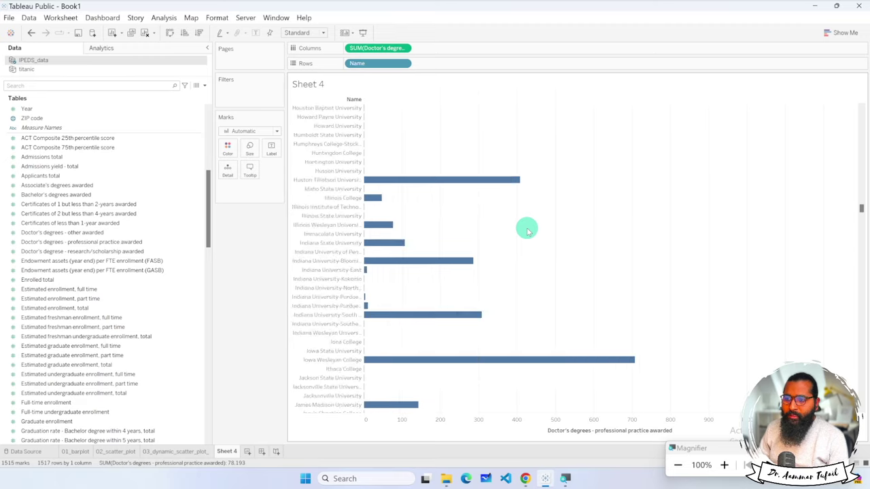
scroll(529, 231, "up", 20)
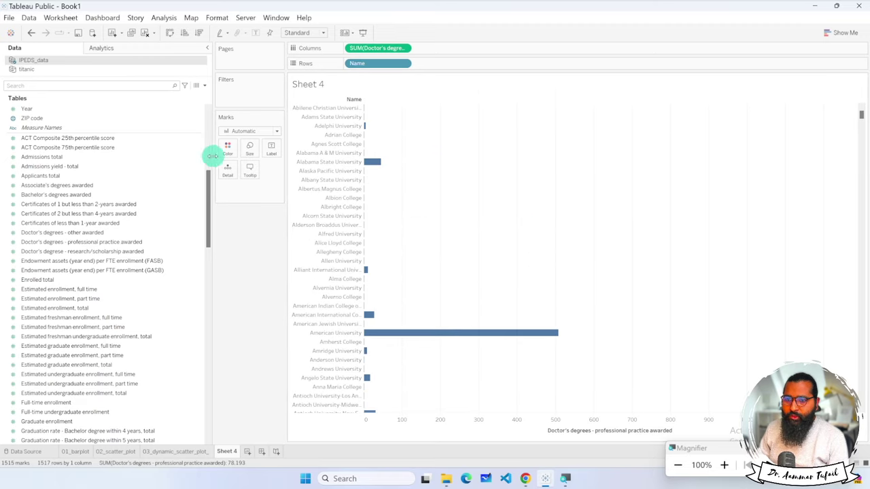
Narrow the Data pane to give the bar chart more horizontal room.
left_click_drag(213, 157, 113, 159)
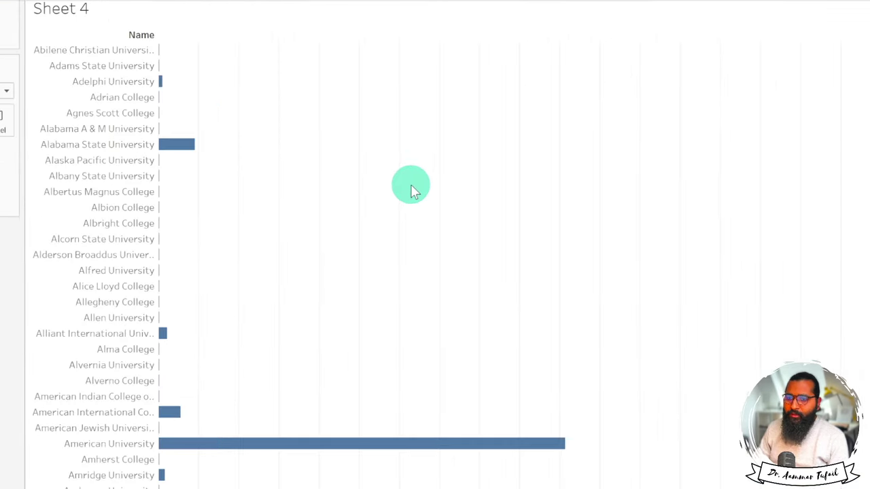
scroll(710, 234, "down", 15)
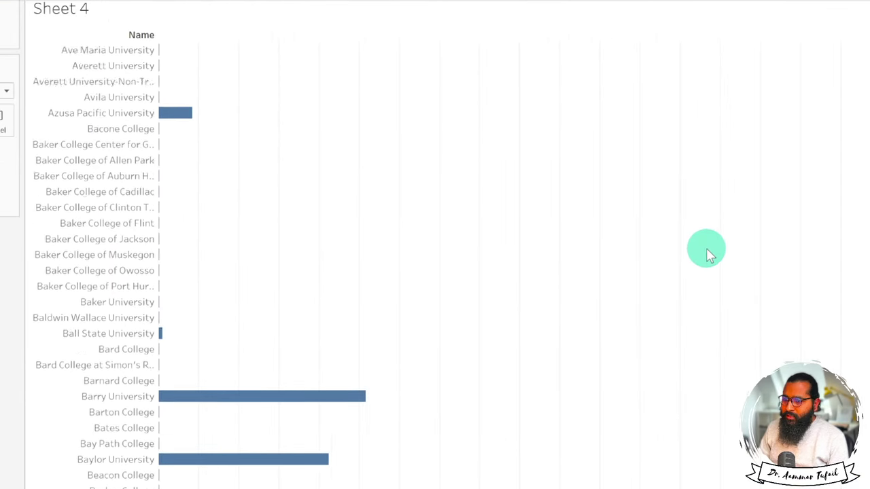
scroll(707, 259, "down", 20)
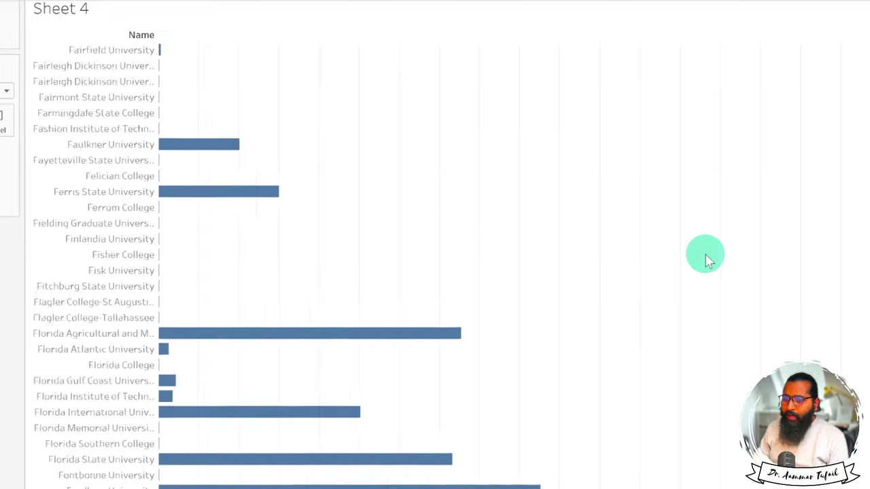
scroll(707, 259, "down", 5)
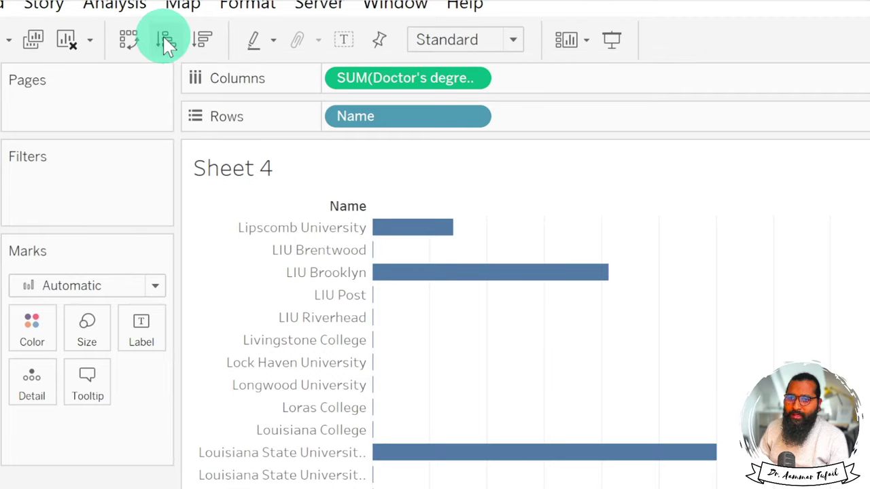
Sort the bars descending so University of Florida leads with 1,222 doctorates.
left_click(206, 38)
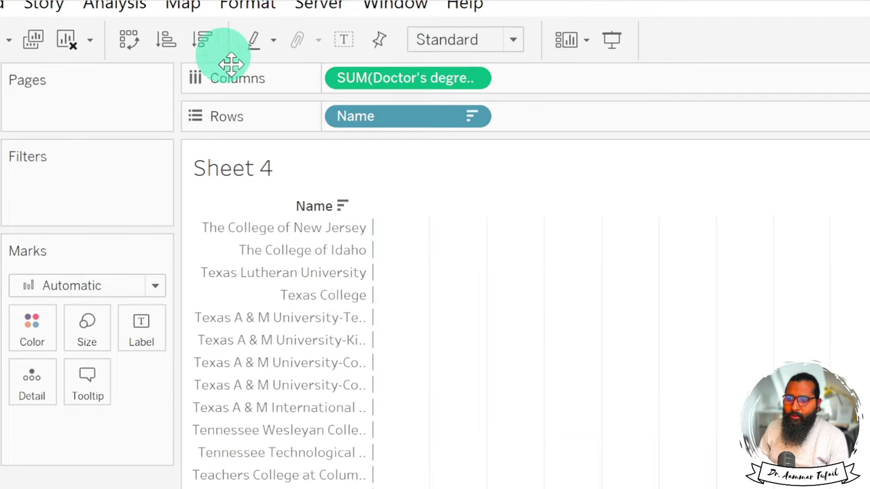
scroll(541, 403, "up", 20)
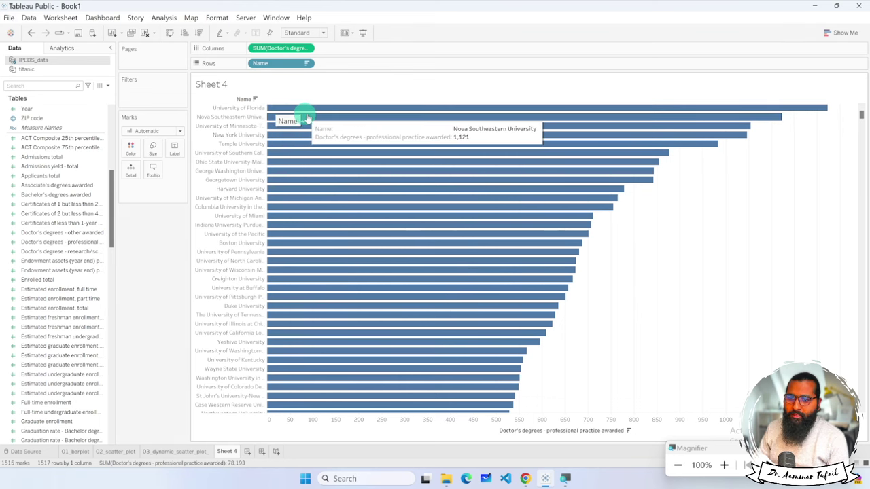
scroll(353, 245, "down", 20)
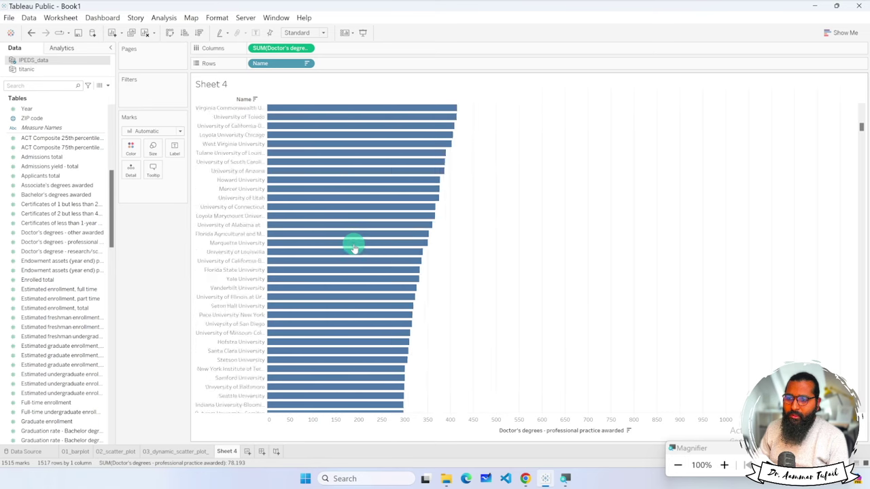
scroll(353, 246, "down", 20)
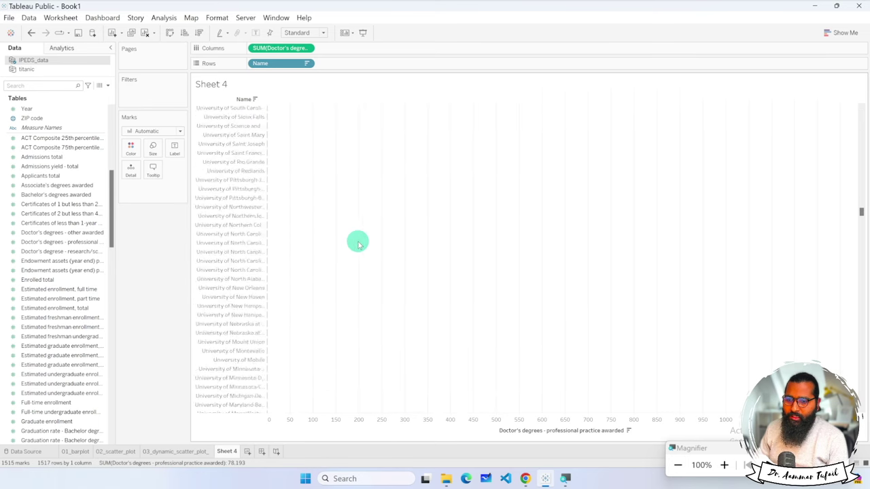
scroll(360, 244, "up", 20)
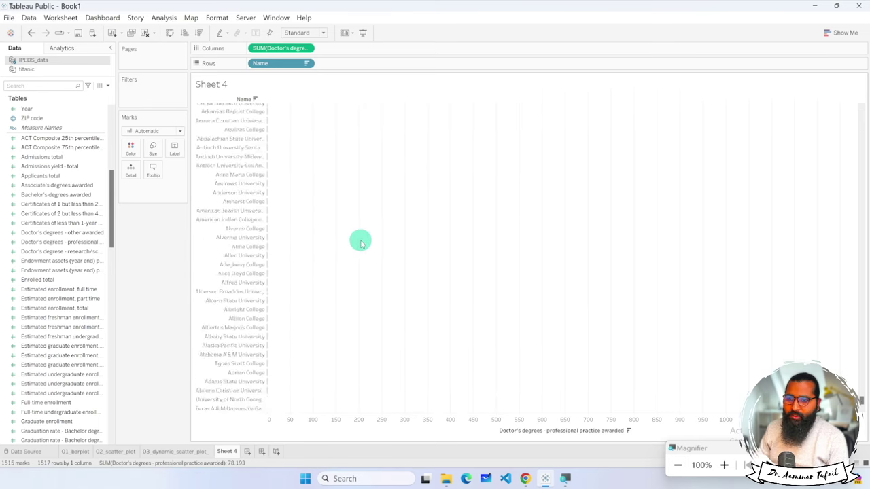
scroll(367, 254, "up", 20)
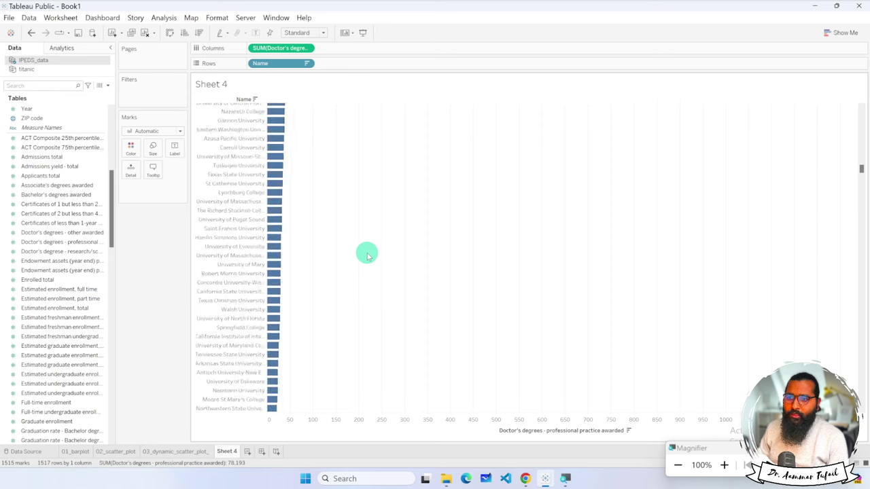
left_click(307, 50)
mouse_move(327, 155)
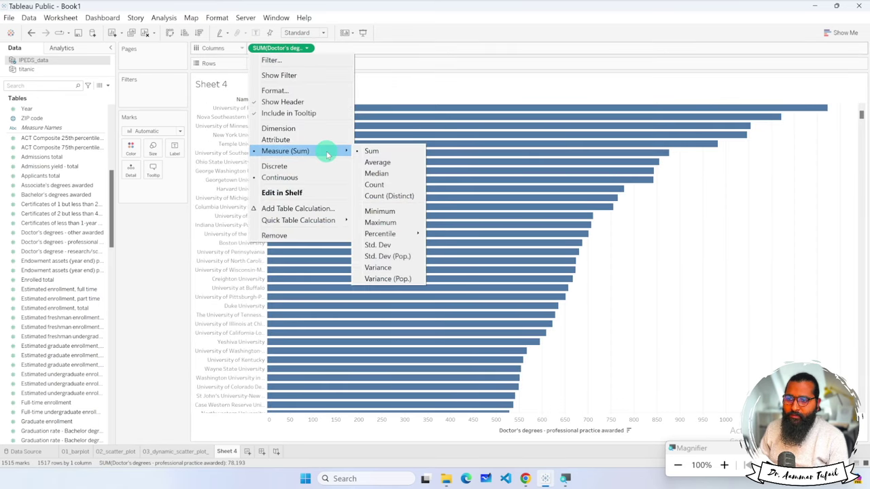
left_click(380, 162)
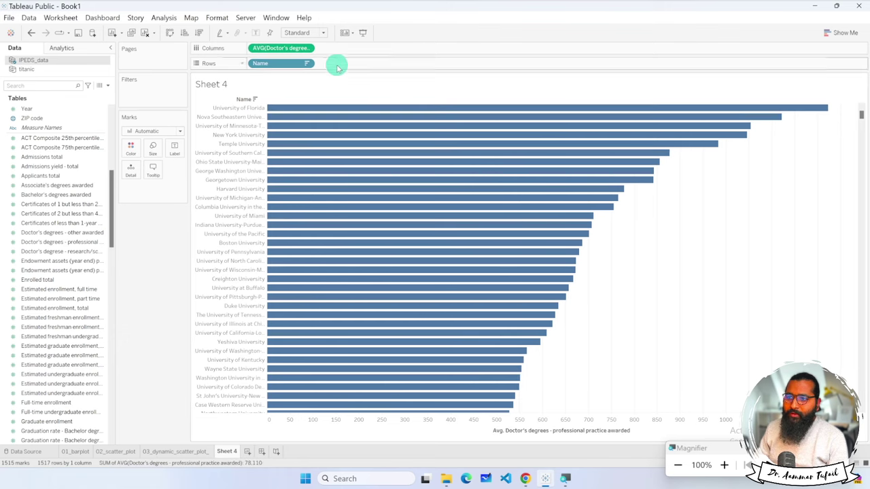
left_click(307, 48)
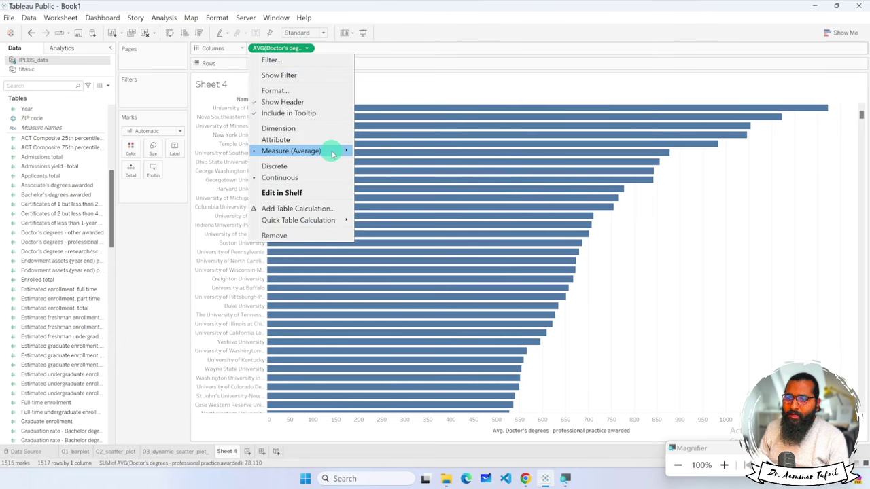
mouse_move(331, 151)
left_click(398, 184)
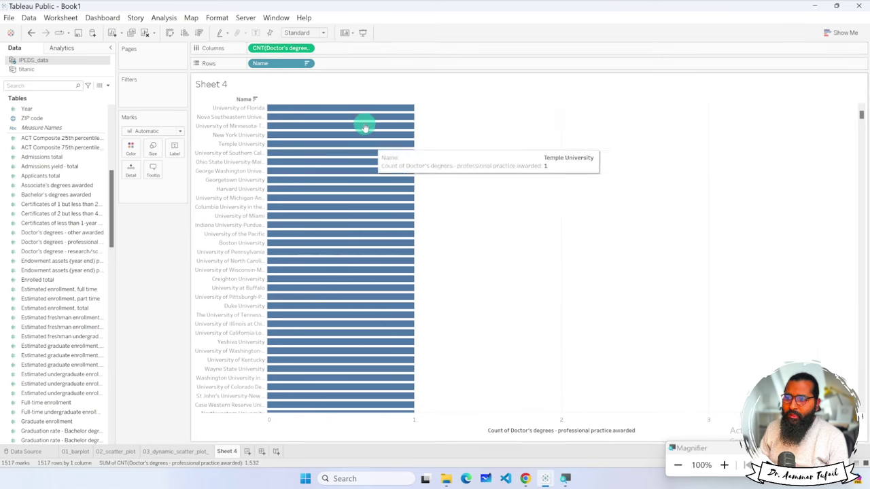
left_click(307, 48)
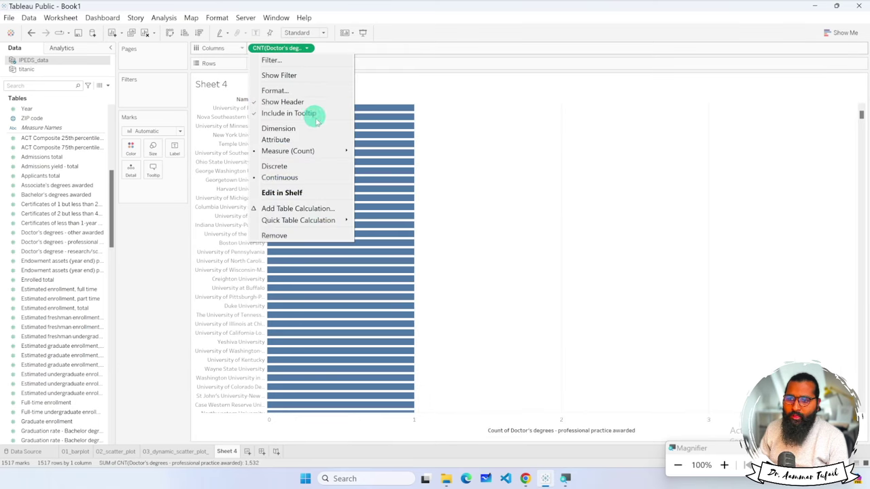
mouse_move(343, 151)
left_click(384, 152)
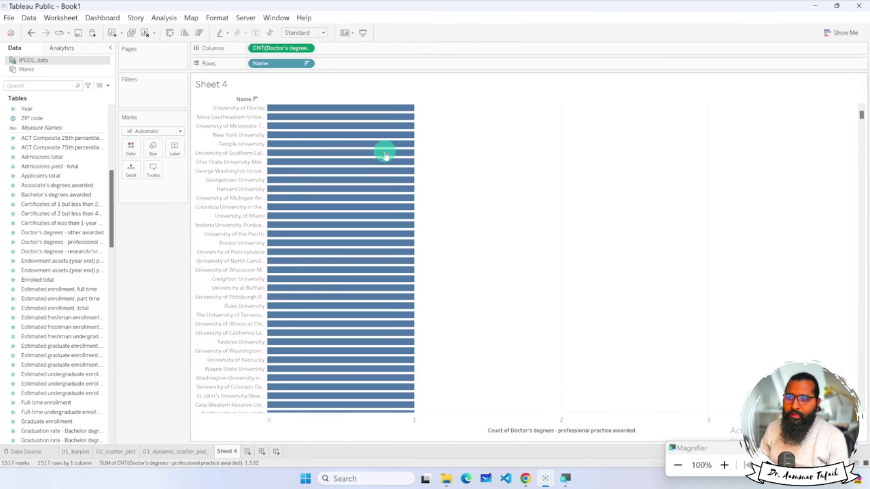
mouse_move(359, 110)
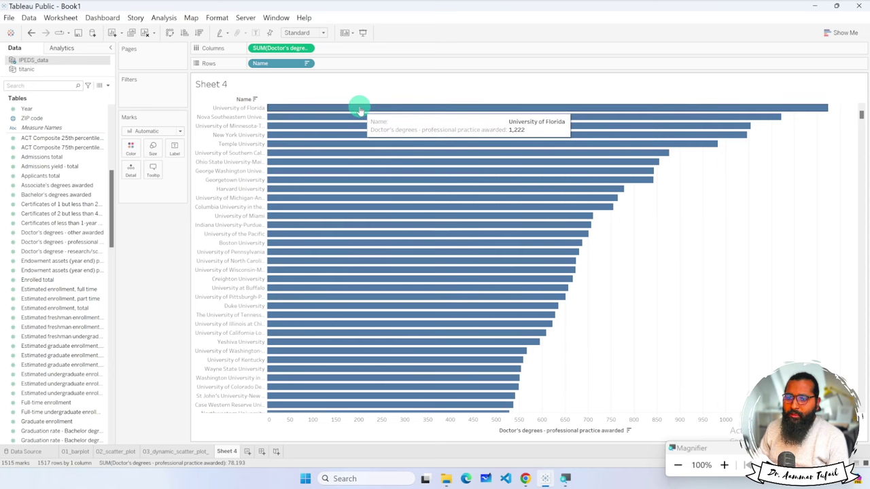
Add Level of institution to Columns to split the chart.
scroll(54, 213, "up", 8)
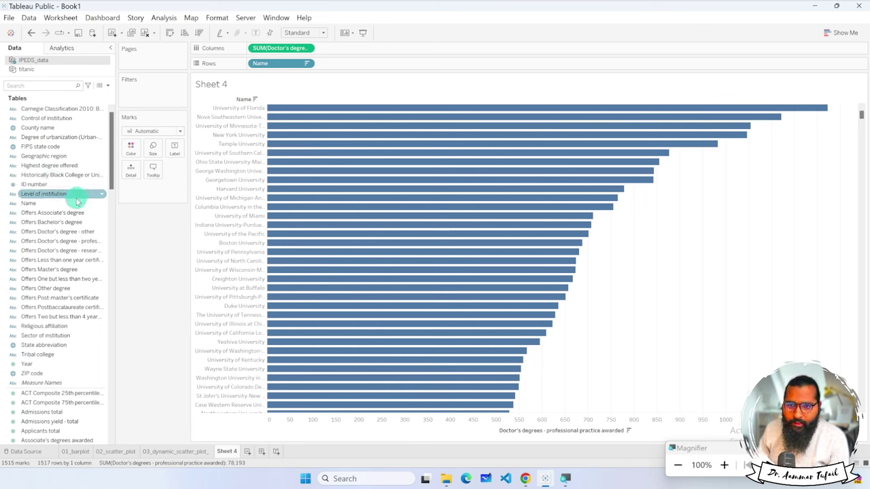
right_click(104, 196)
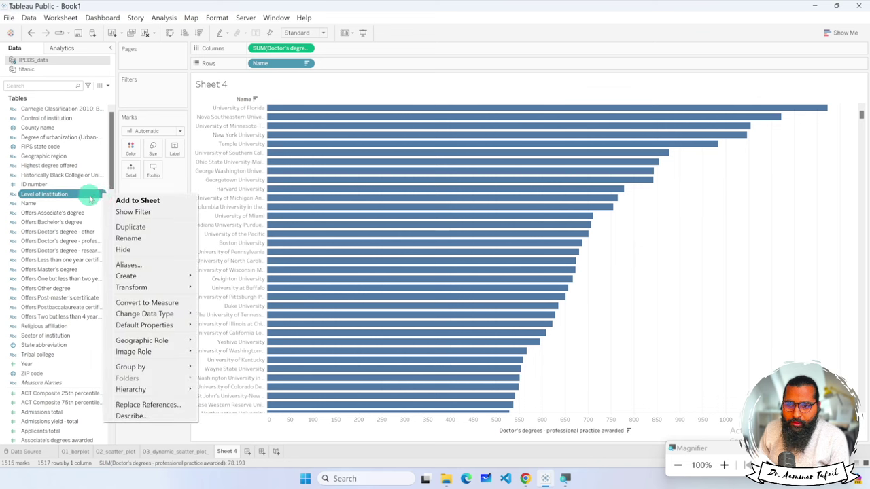
left_click(55, 196)
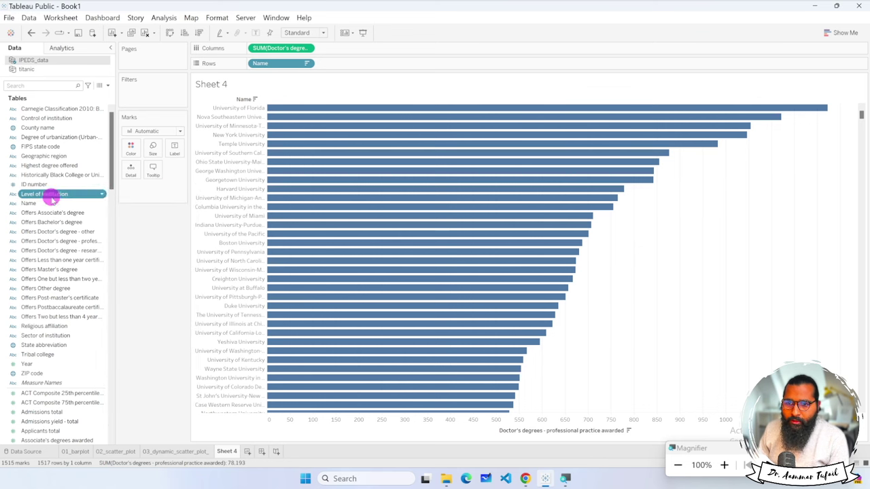
left_click_drag(50, 195, 350, 53)
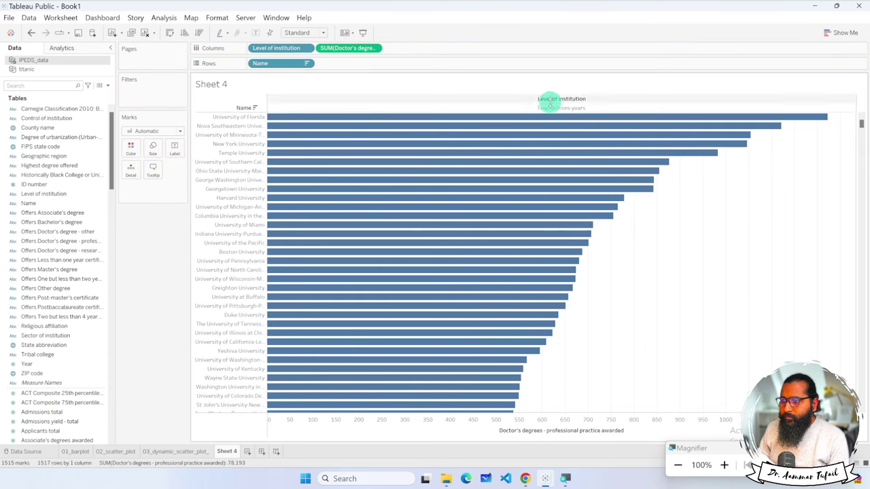
Move Level of institution onto Color and show its filter, toggling Four or more years.
mouse_move(457, 193)
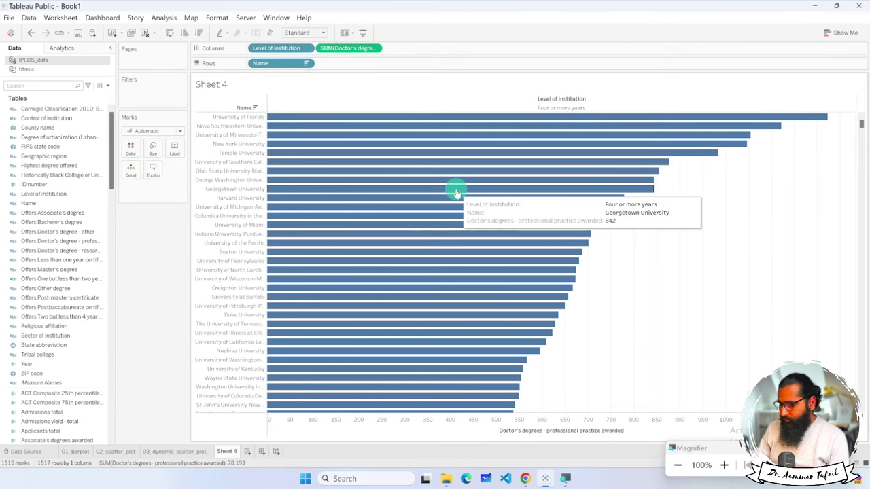
key("super")
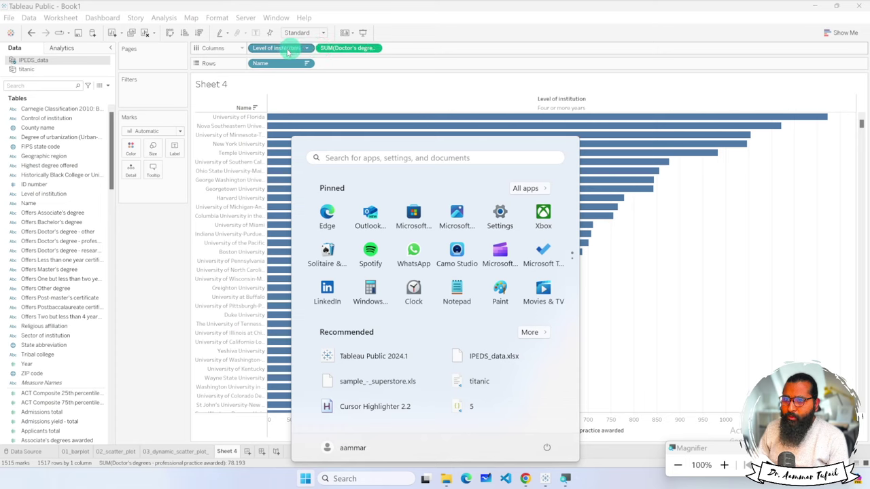
left_click_drag(289, 51, 140, 149)
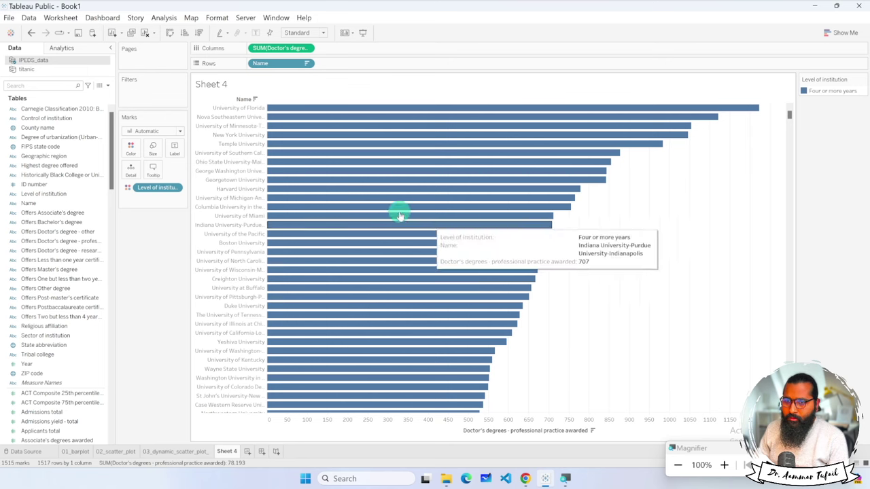
left_click(176, 188)
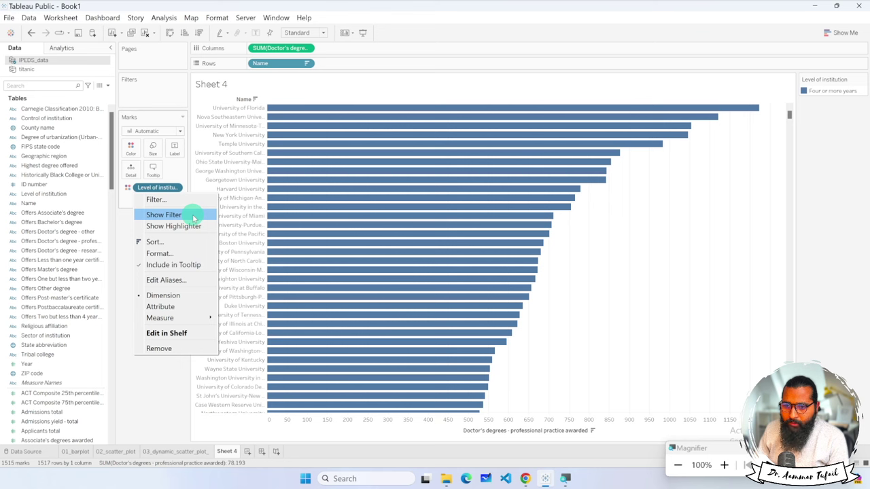
left_click(194, 217)
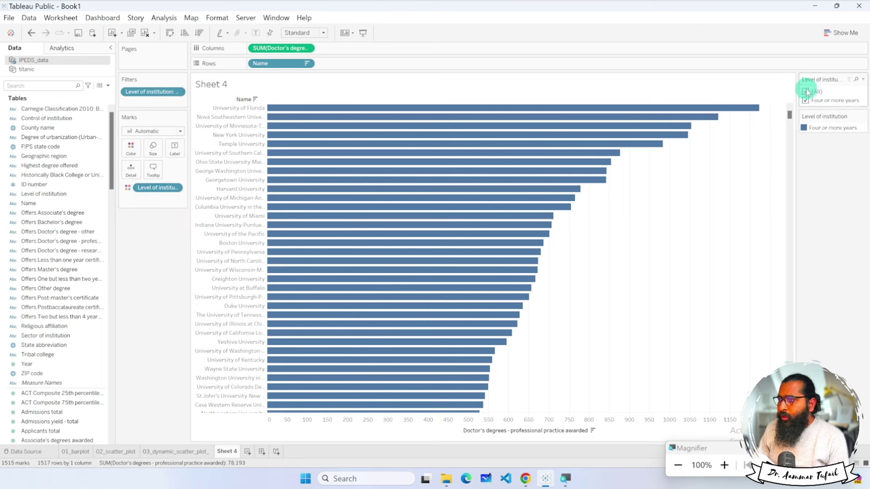
left_click(806, 100)
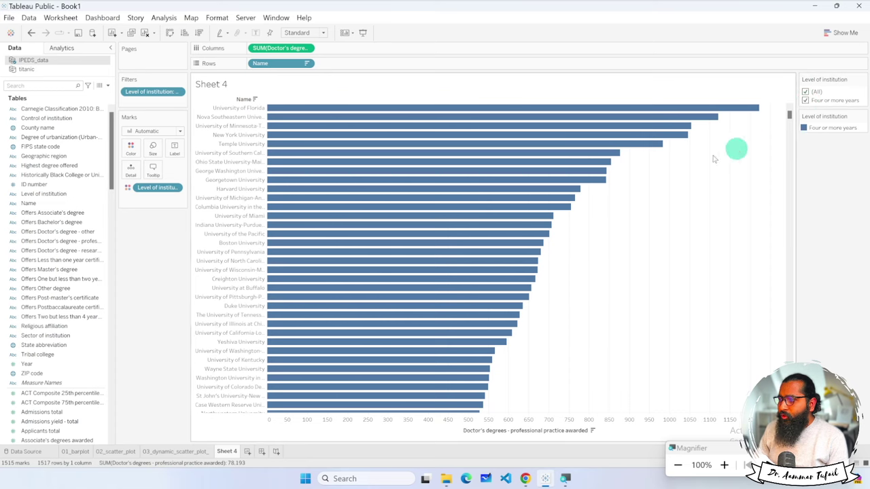
Remove Level of institution from the bar colouring.
scroll(647, 227, "down", 20)
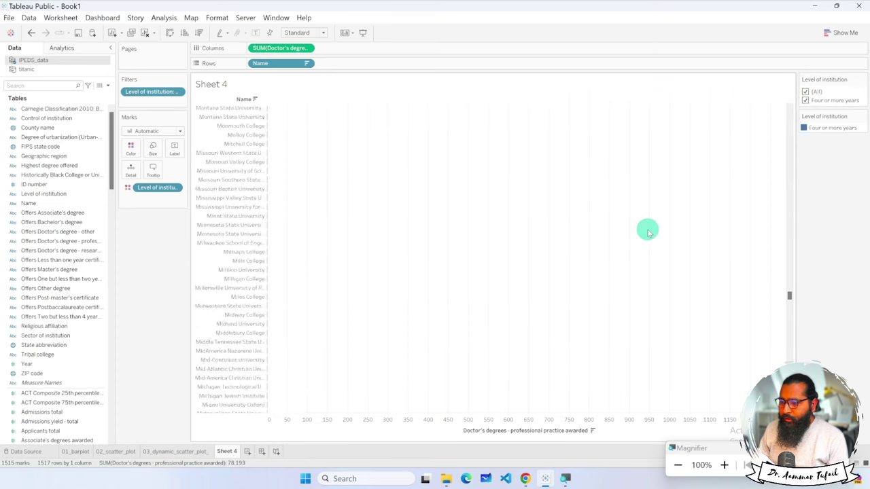
scroll(647, 234, "up", 20)
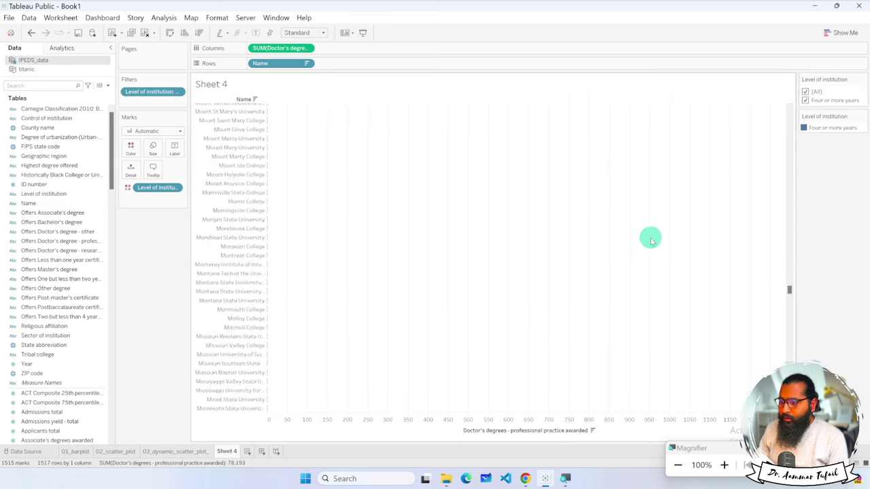
scroll(649, 241, "up", 6)
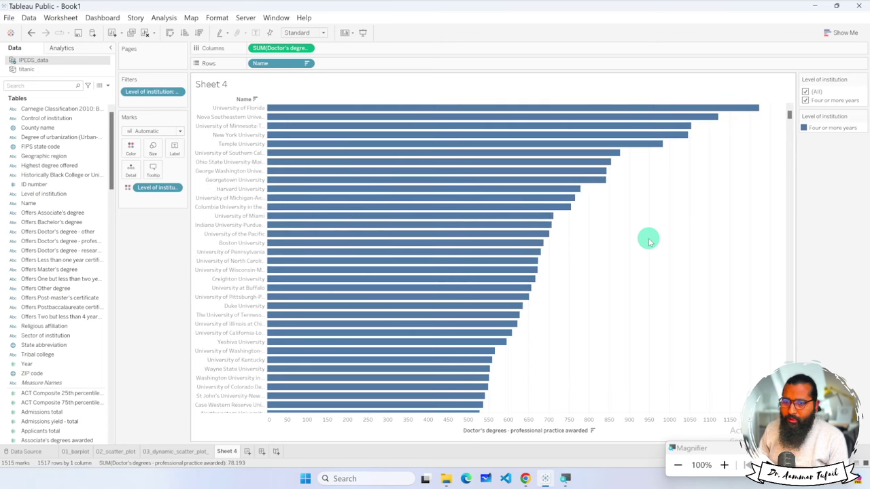
right_click(170, 188)
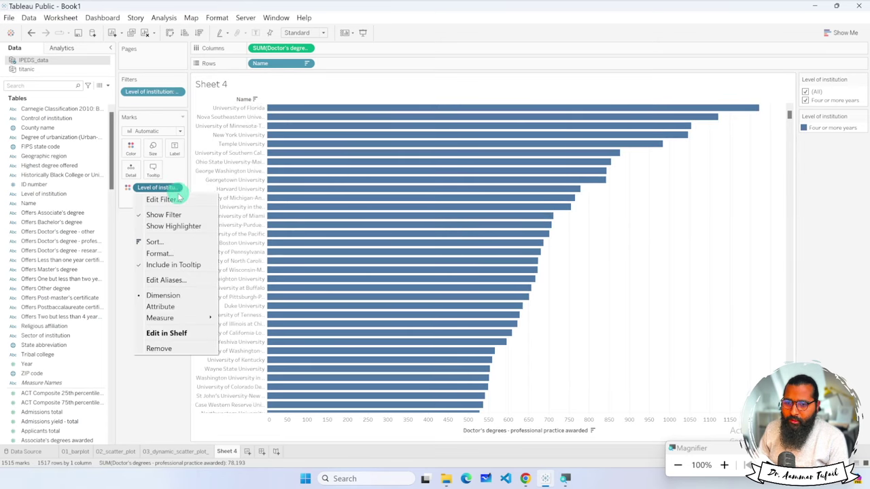
left_click(164, 346)
Drag Religious affiliation onto Color and choose to filter its 52 members first.
left_click_drag(59, 327, 138, 152)
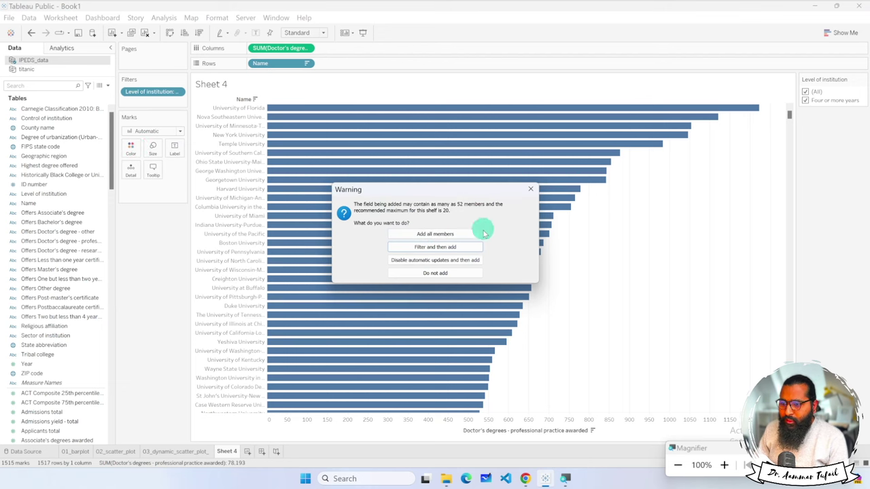
left_click(434, 248)
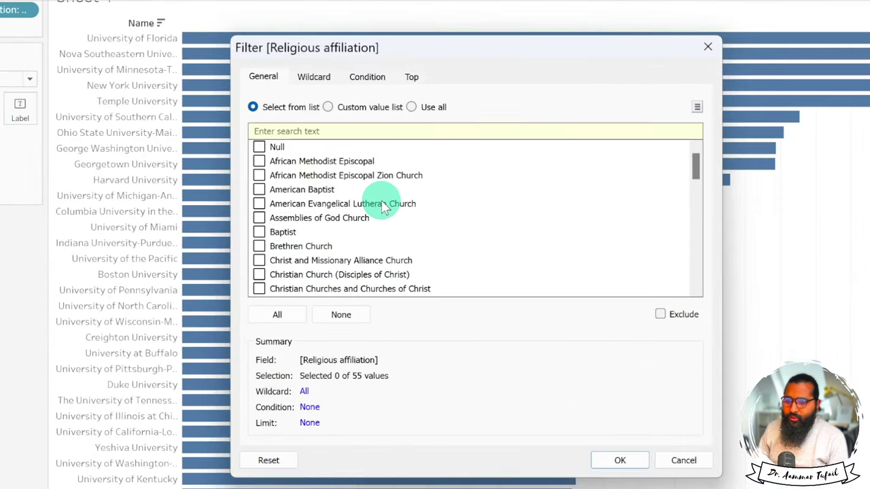
scroll(387, 214, "down", 15)
scroll(325, 259, "up", 3)
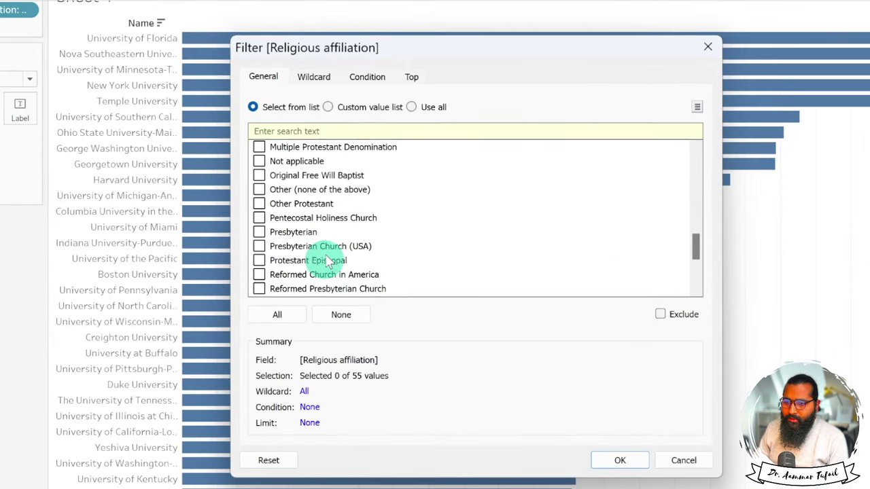
scroll(447, 235, "up", 3)
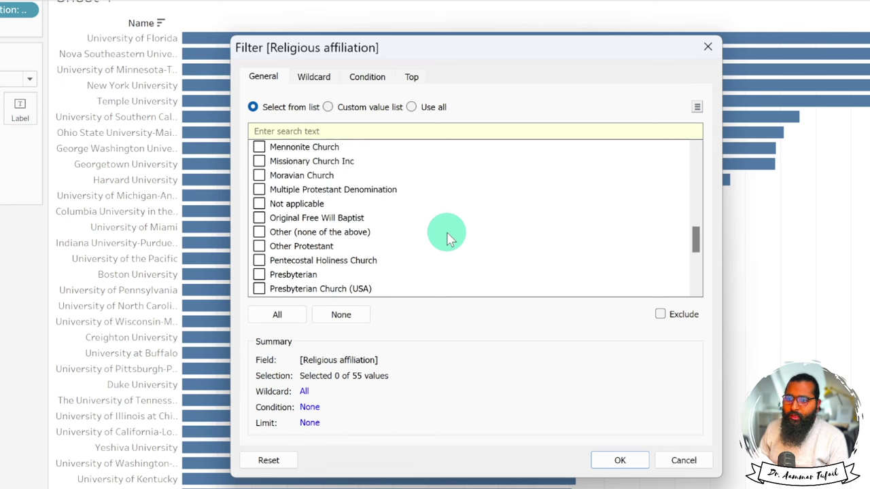
scroll(447, 234, "up", 1)
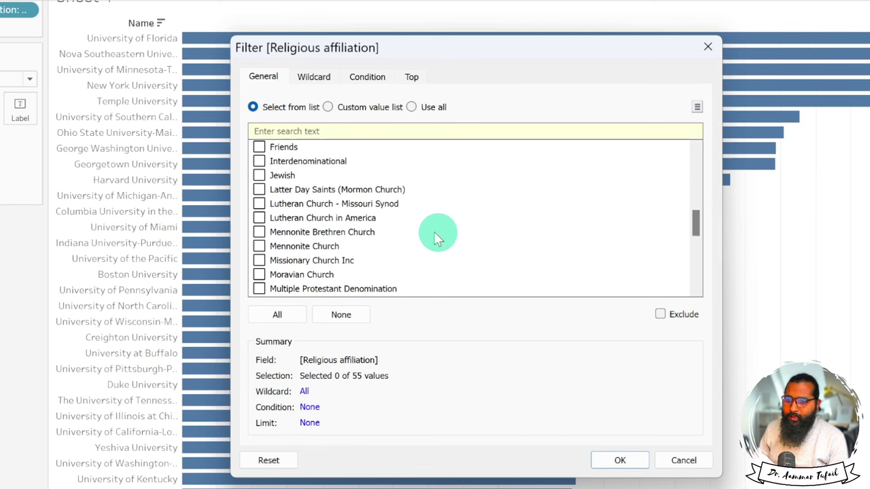
scroll(431, 234, "up", 2)
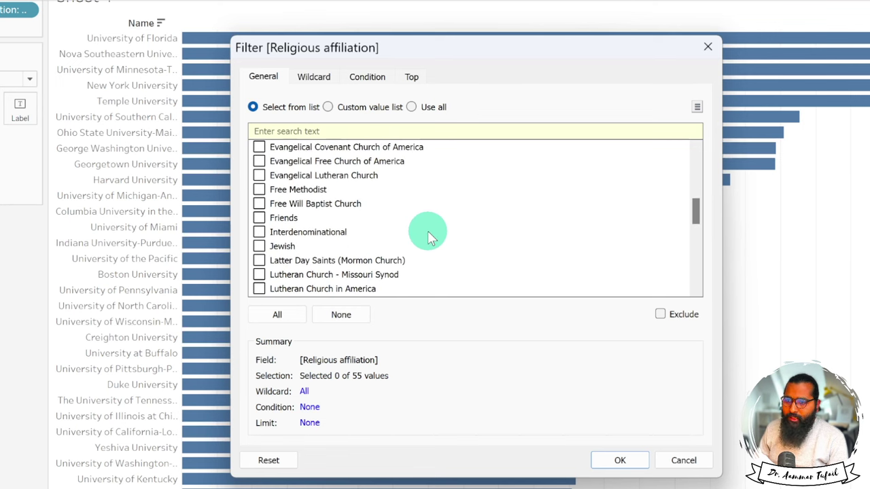
scroll(427, 231, "up", 3)
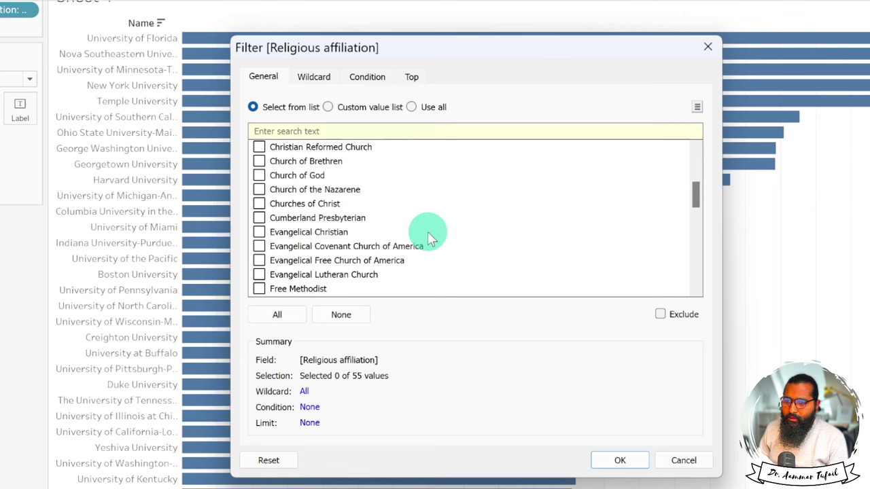
scroll(429, 235, "up", 4)
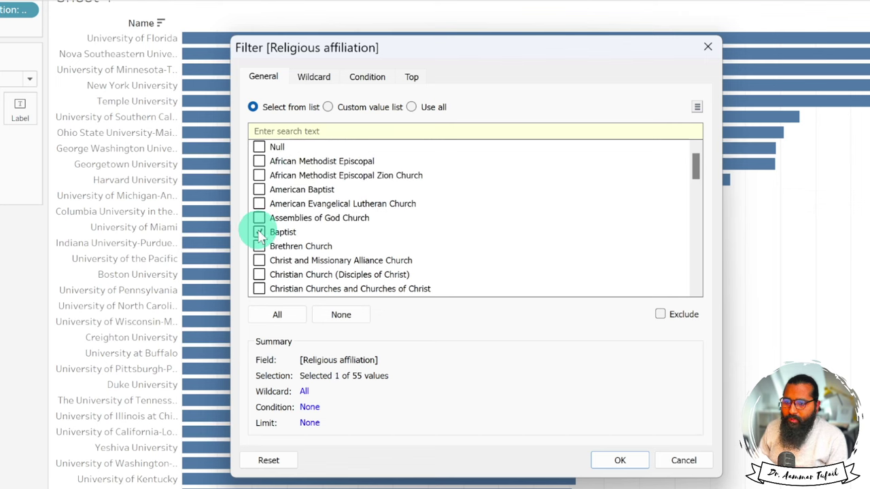
Keep only Baptist, African Methodist Episcopal and United Methodist affiliations and apply the filter.
left_click(259, 161)
scroll(466, 221, "down", 5)
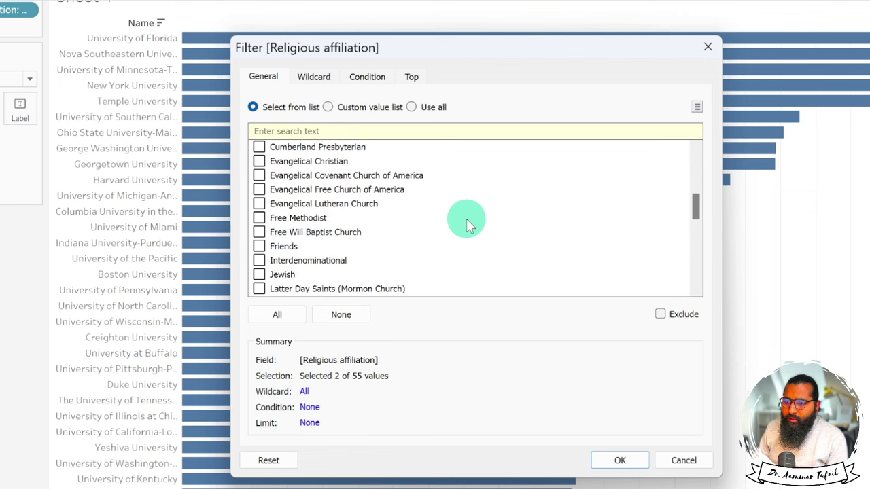
scroll(469, 225, "down", 2)
scroll(469, 224, "down", 1)
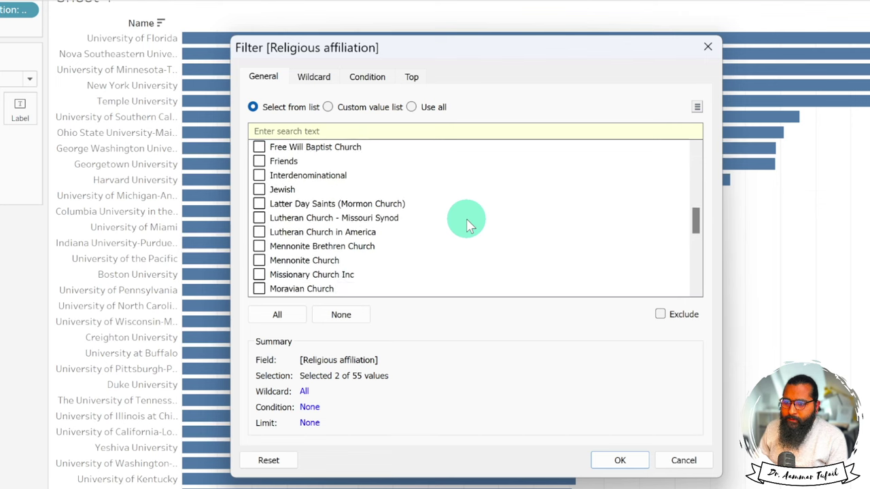
scroll(469, 224, "up", 1)
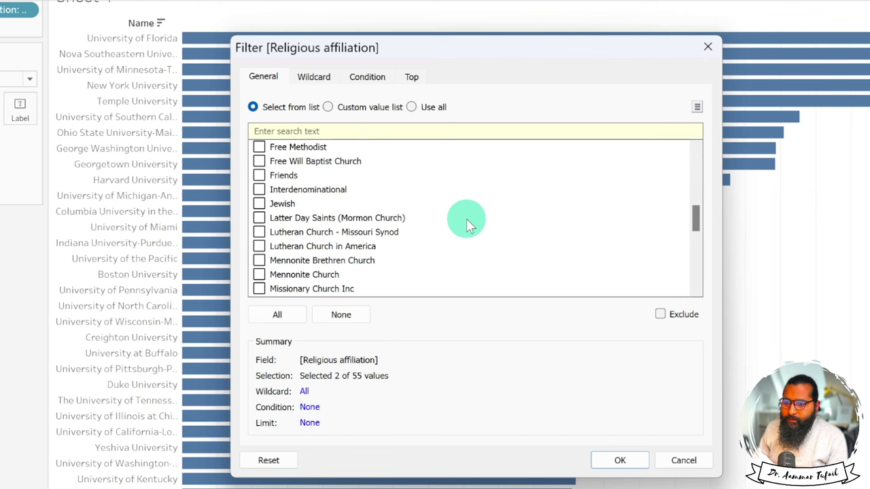
scroll(469, 224, "down", 2)
scroll(469, 224, "down", 5)
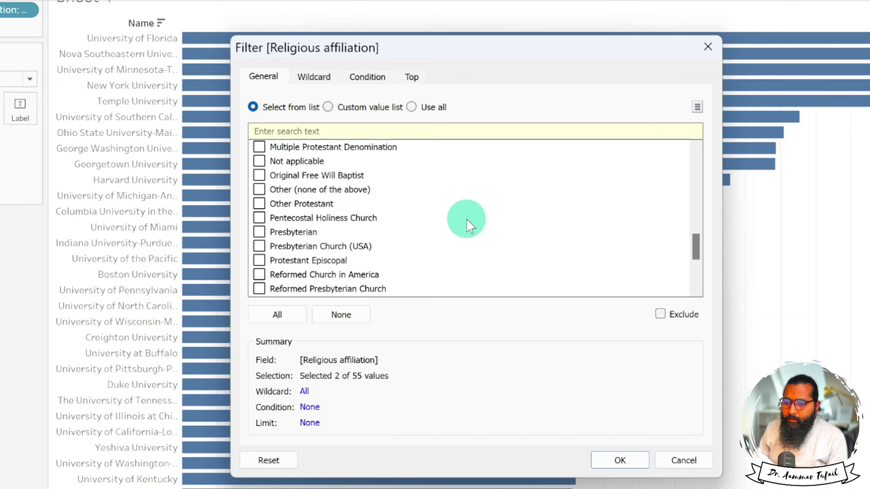
scroll(467, 224, "down", 1)
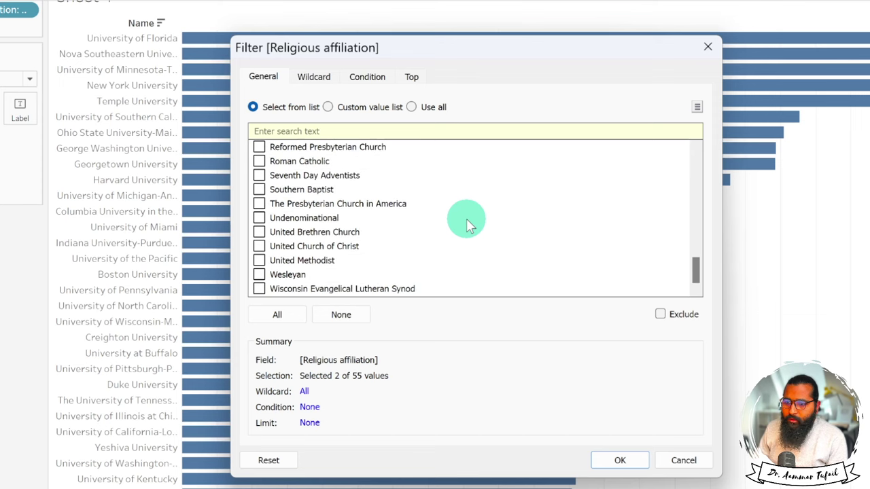
left_click(289, 261)
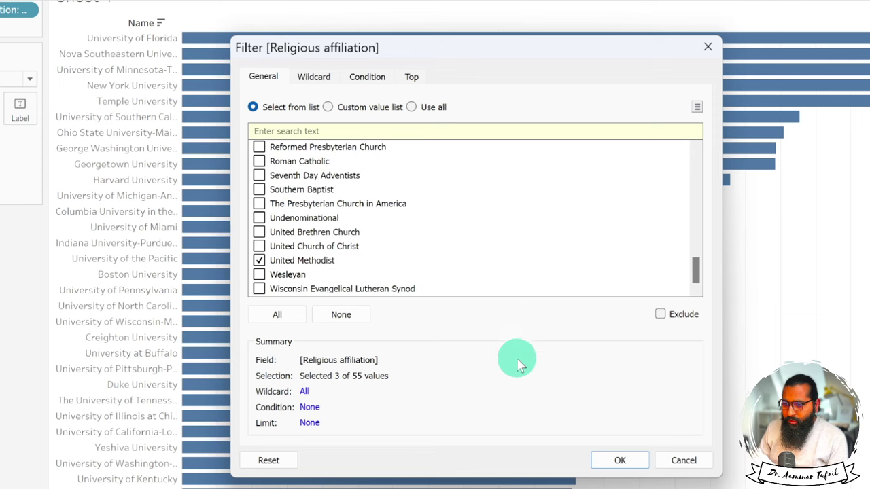
left_click(614, 444)
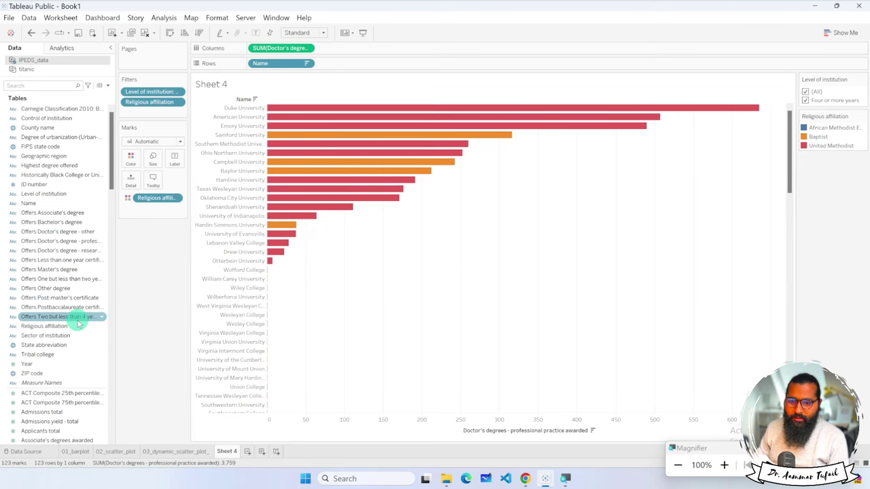
left_click(185, 33)
left_click(202, 33)
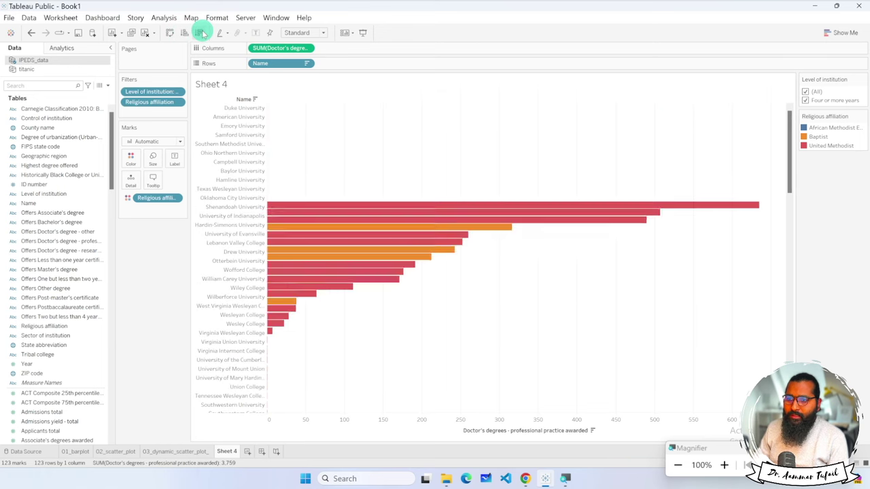
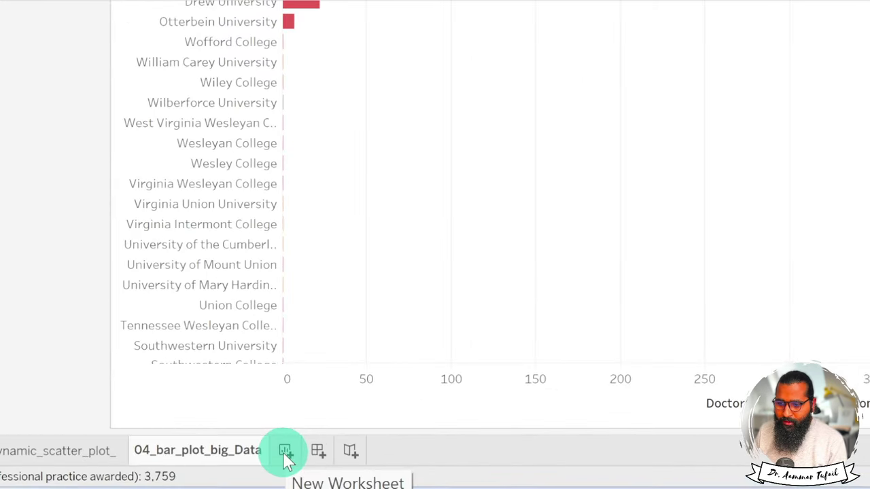
Add a new blank worksheet and rename it '05_geo plot'.
left_click(285, 452)
double_click(302, 446)
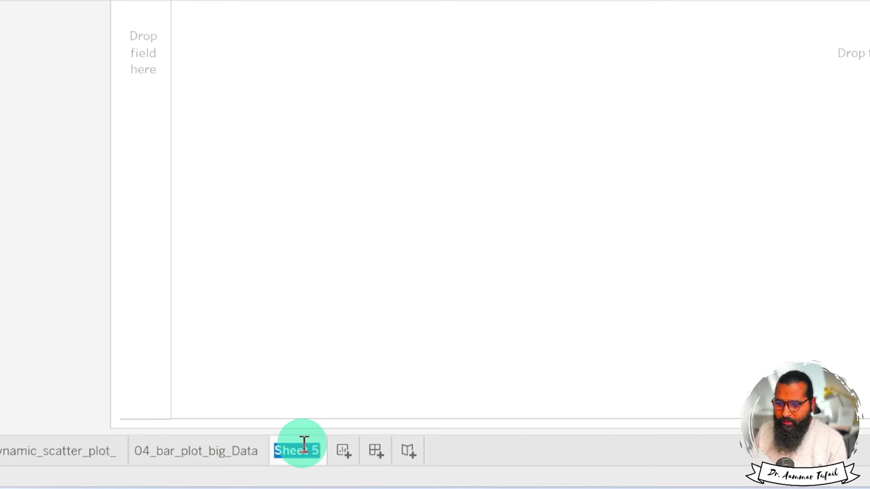
type("05_")
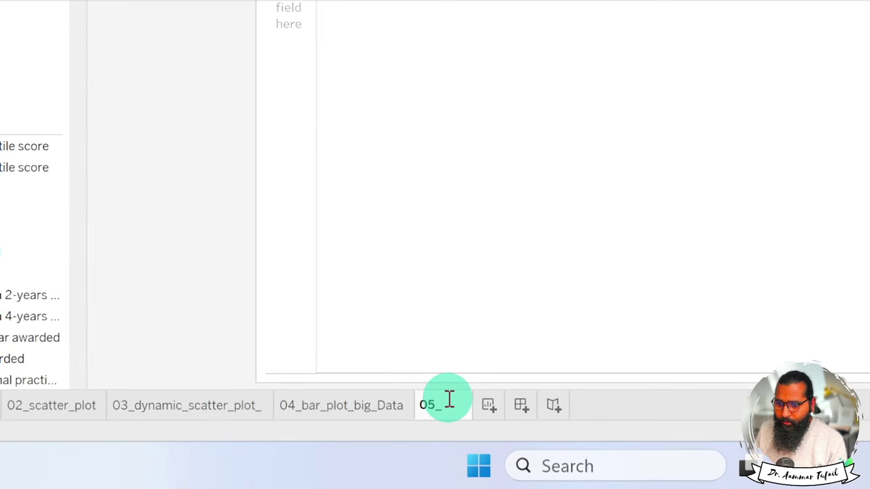
type("geo plot")
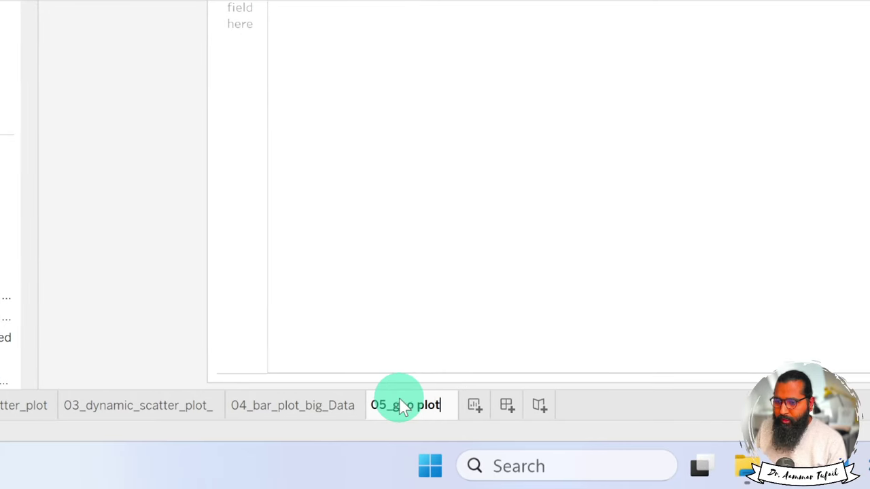
key("Return")
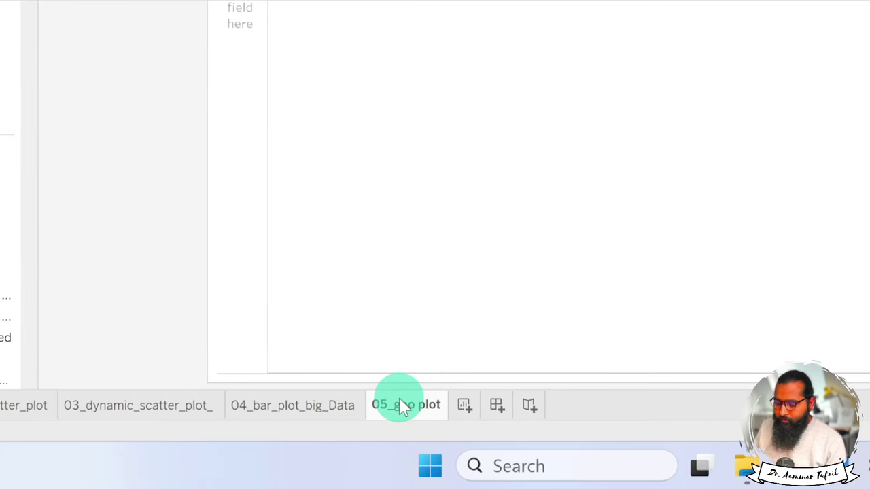
key("super+minus")
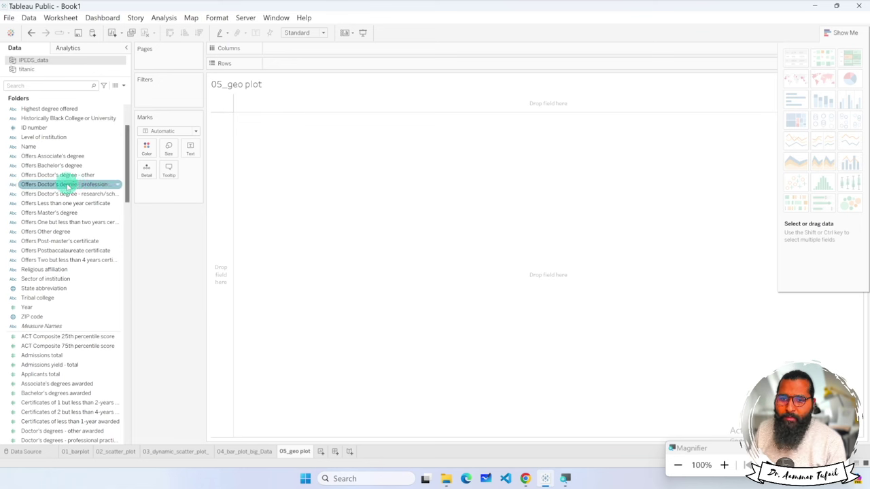
scroll(60, 223, "up", 2)
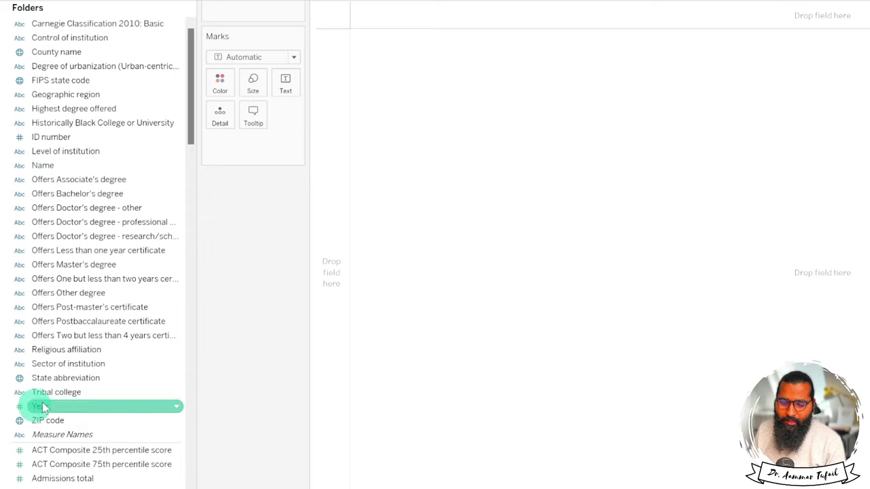
scroll(96, 385, "down", 5)
scroll(96, 386, "down", 20)
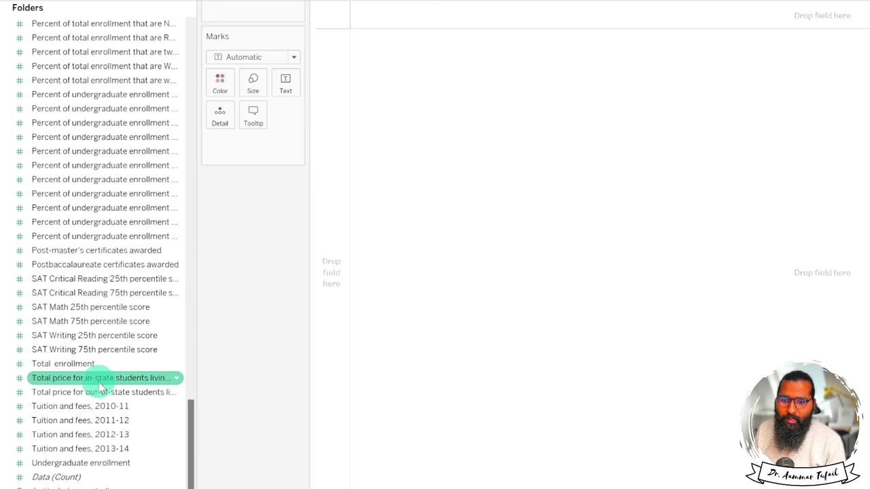
scroll(100, 386, "up", 20)
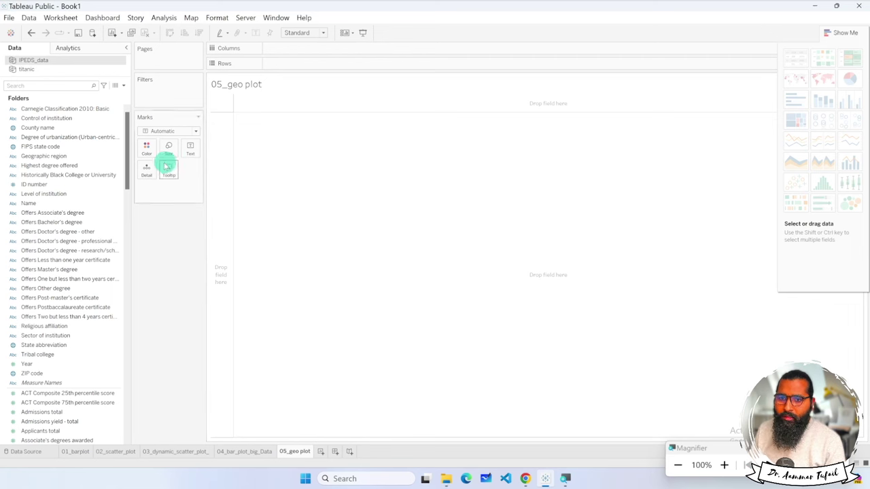
Chart County name against Admissions total as bars sorted descending, then bring up Show Me.
left_click_drag(35, 127, 287, 63)
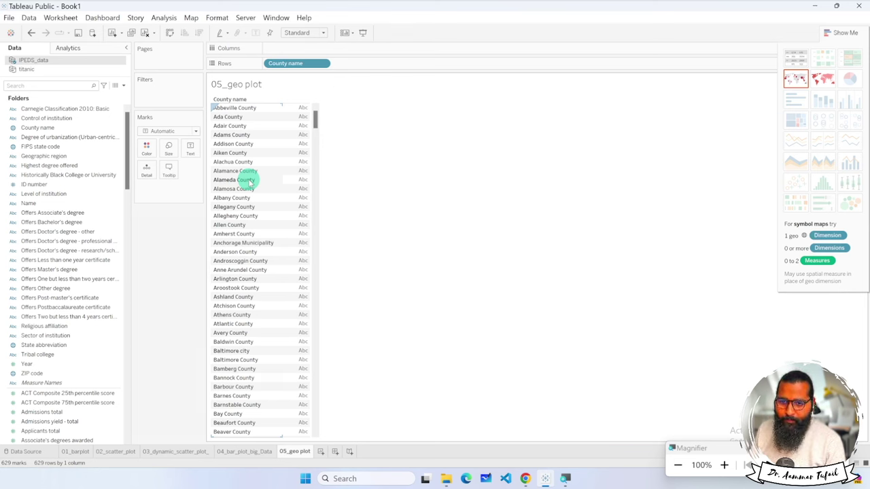
left_click(81, 284)
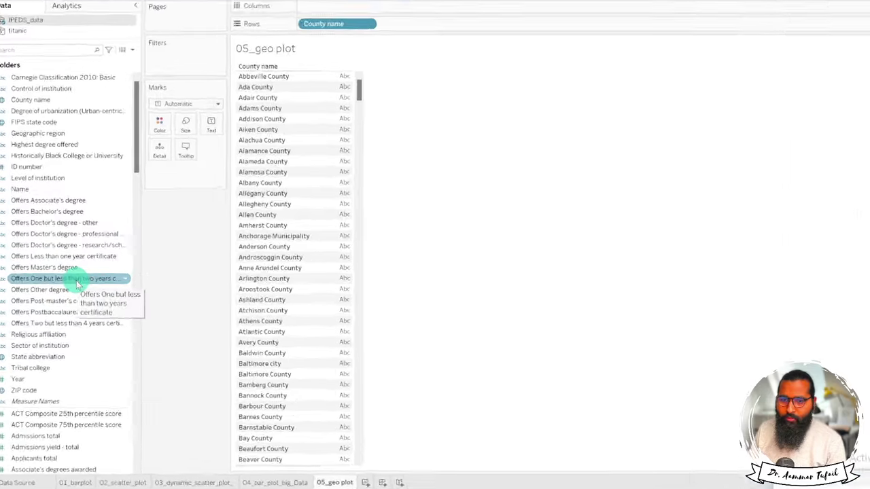
left_click(68, 478)
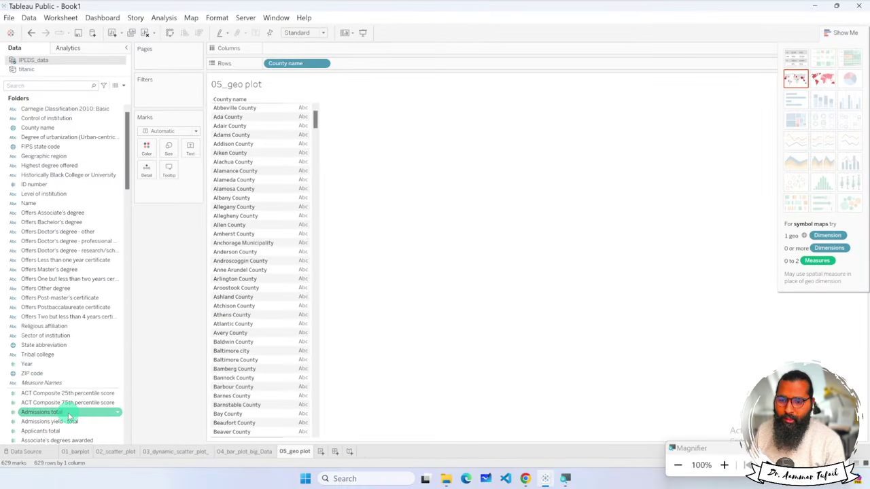
left_click_drag(68, 416, 332, 57)
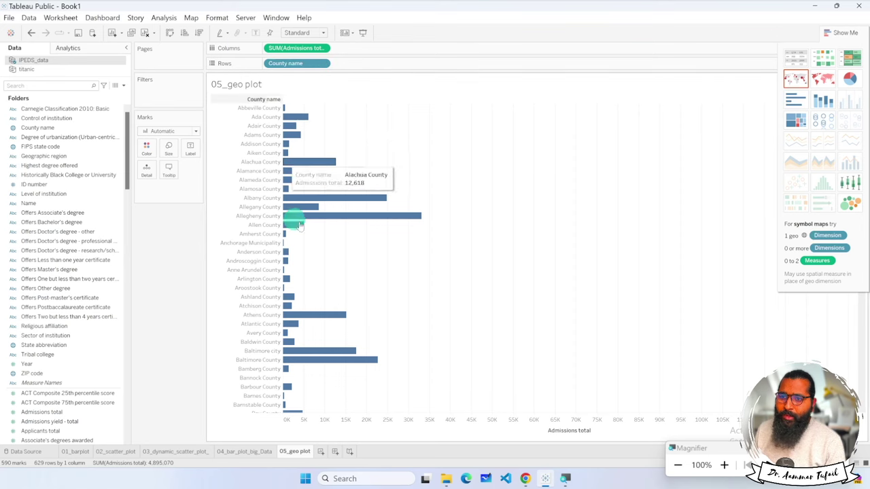
left_click(198, 33)
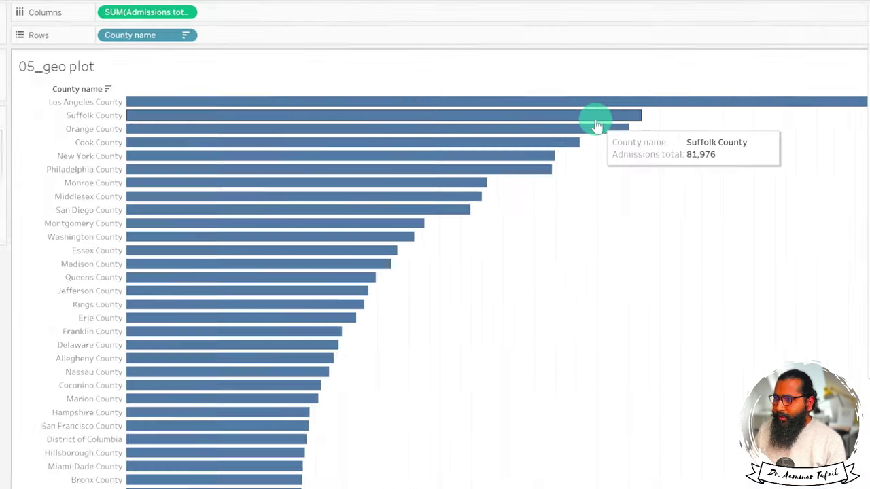
left_click(694, 20)
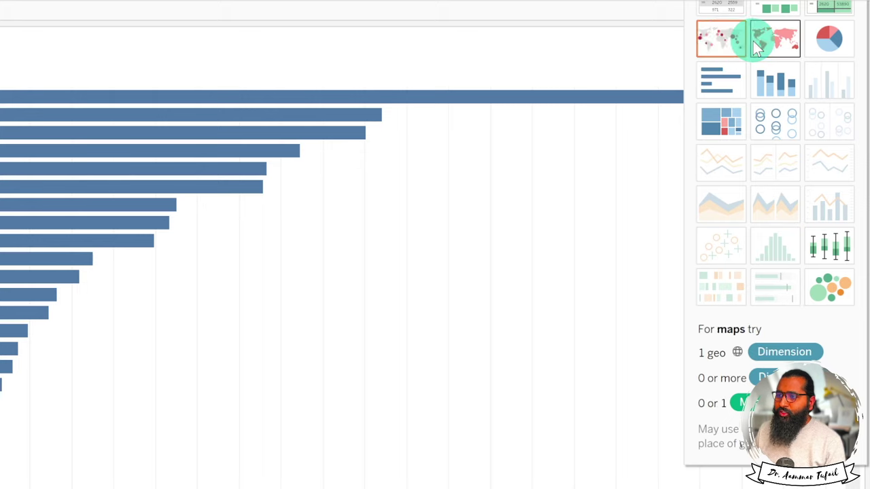
Turn the bars into a county symbol map and zoom into Washington state.
left_click(732, 41)
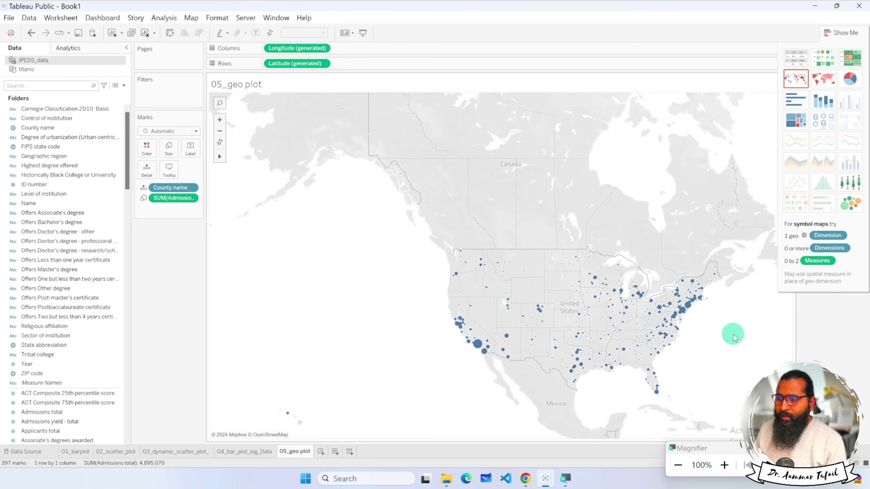
mouse_move(680, 293)
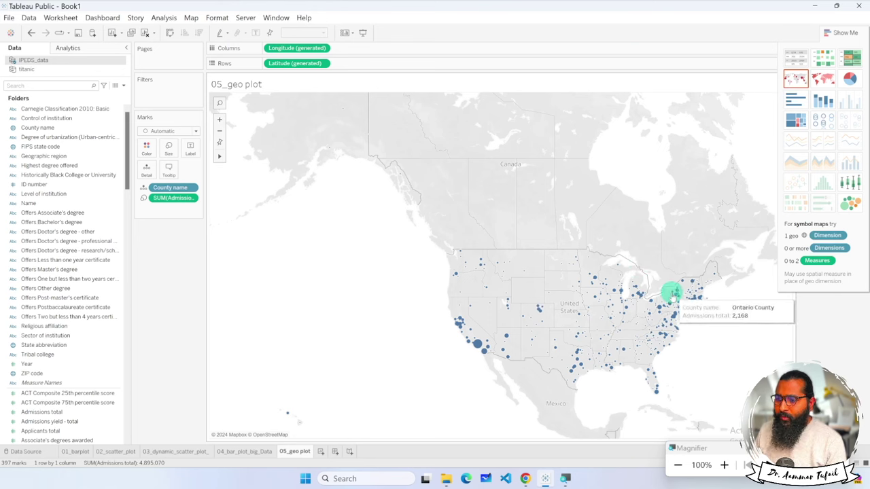
mouse_move(675, 324)
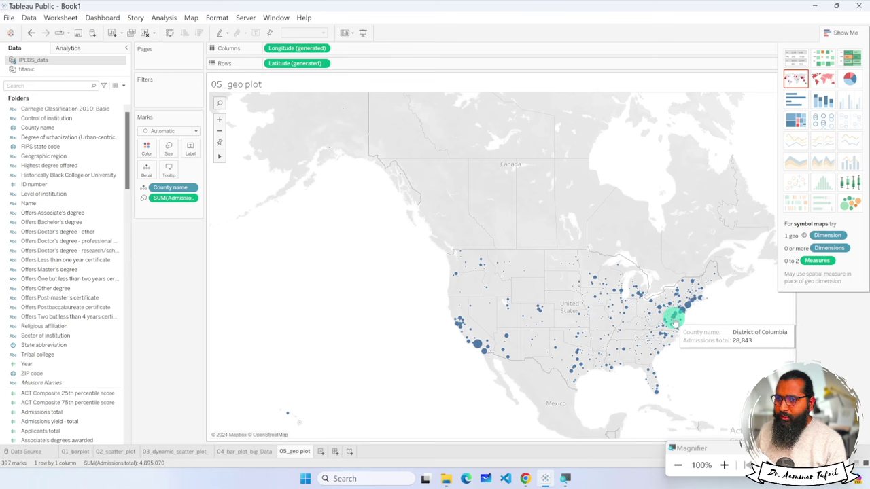
left_click(219, 119)
left_click(219, 119)
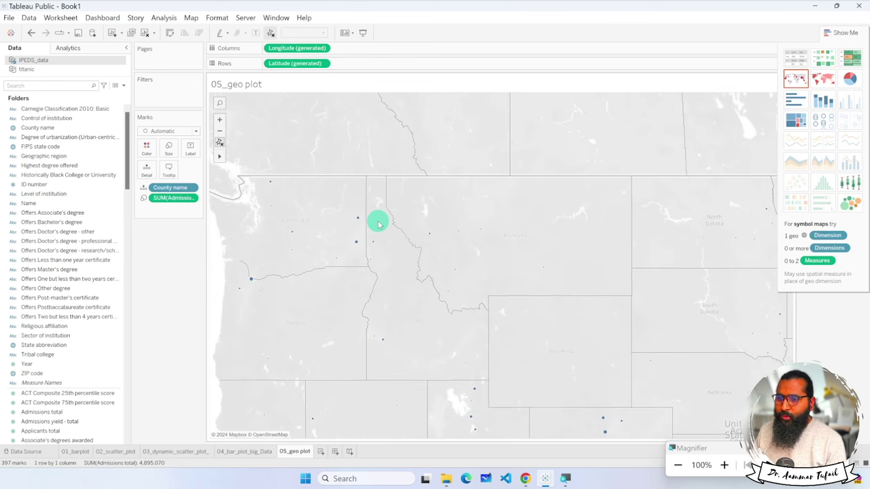
scroll(377, 221, "down", 4)
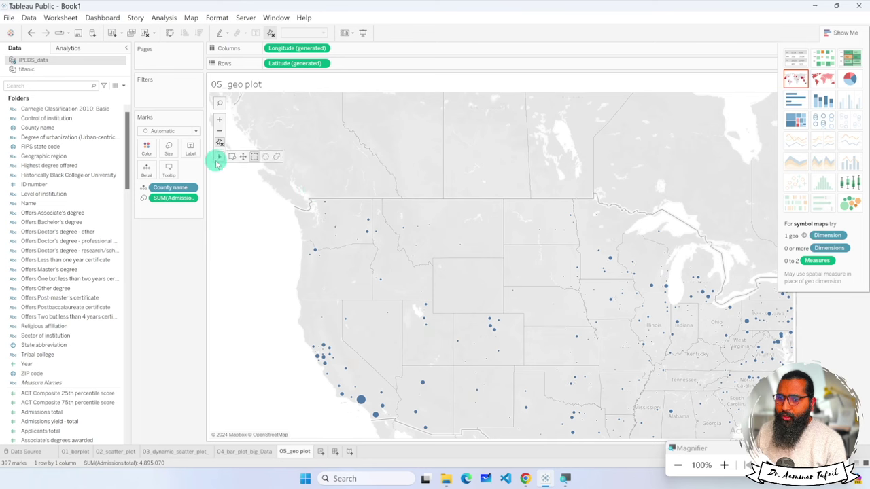
left_click(234, 157)
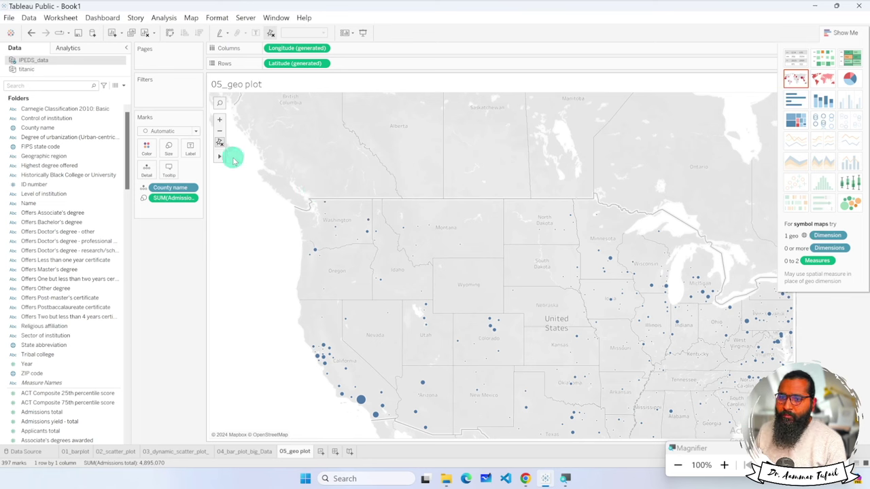
left_click_drag(268, 183, 787, 446)
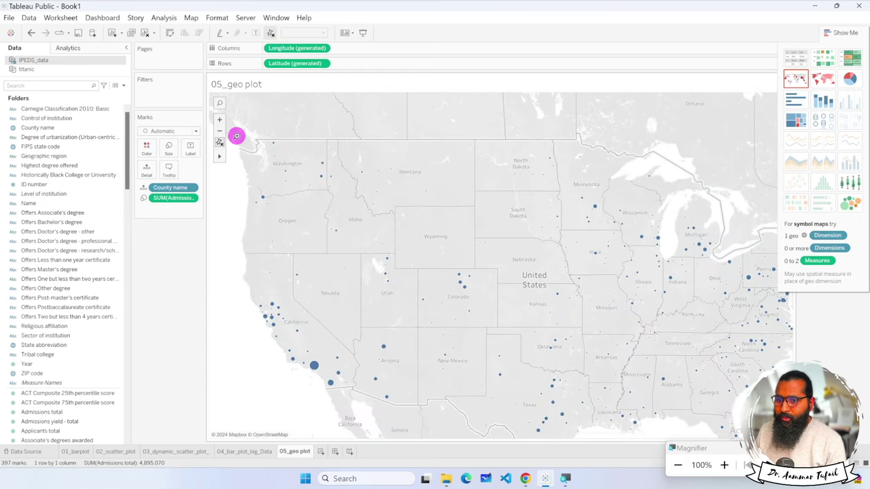
left_click_drag(232, 126, 337, 201)
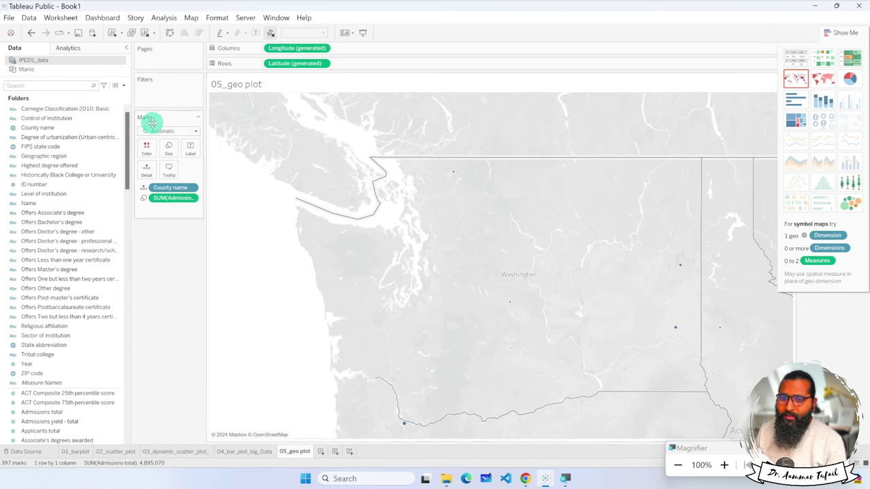
Search the map for 'new york' to jump there.
left_click(220, 104)
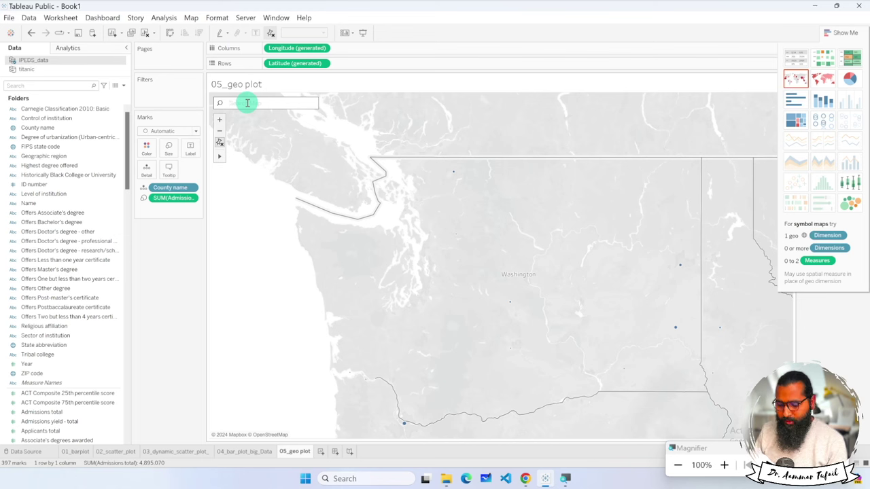
type("new")
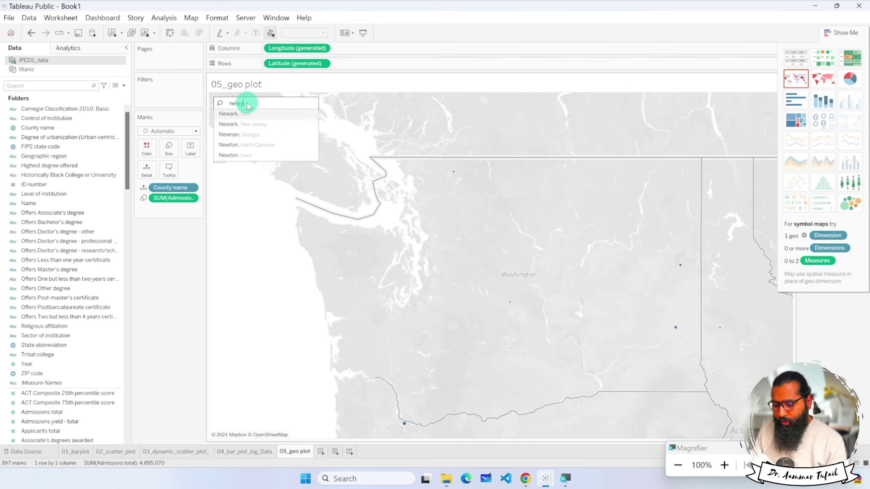
type(" york")
key("Return")
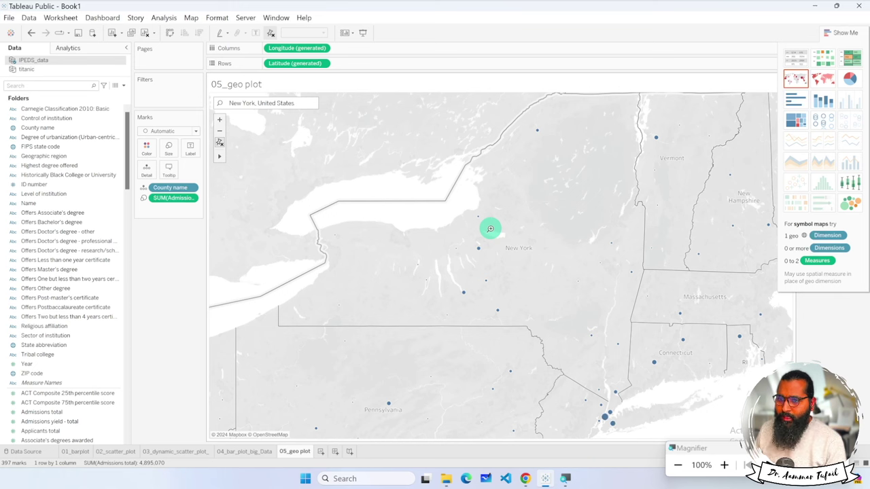
Pan the map until New York and Lake Ontario fill the view.
mouse_move(219, 157)
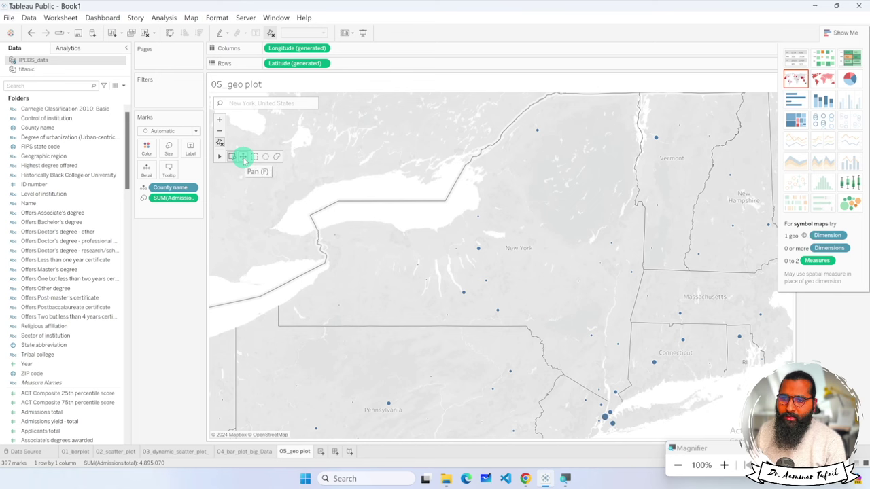
left_click(242, 157)
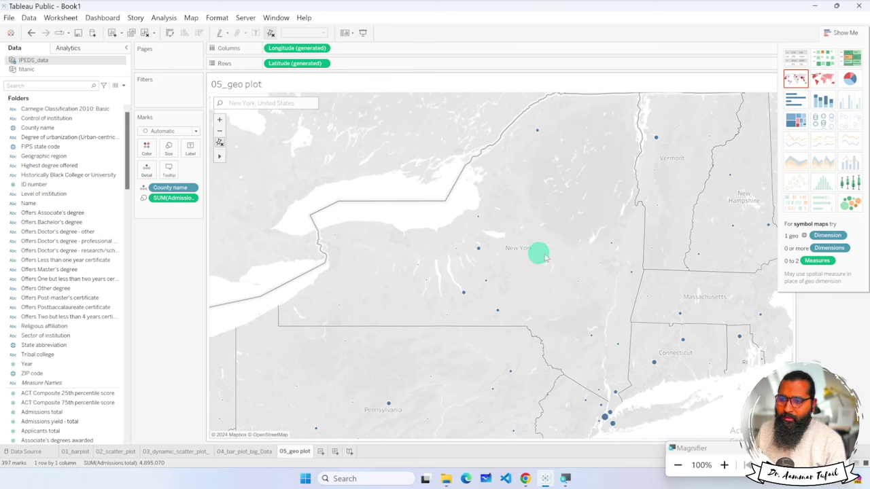
left_click_drag(511, 273, 380, 269)
left_click_drag(557, 280, 728, 304)
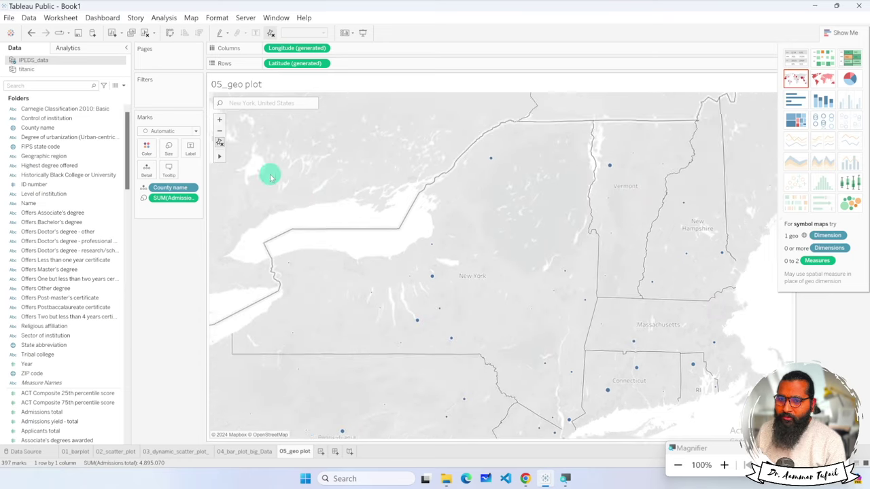
mouse_move(220, 153)
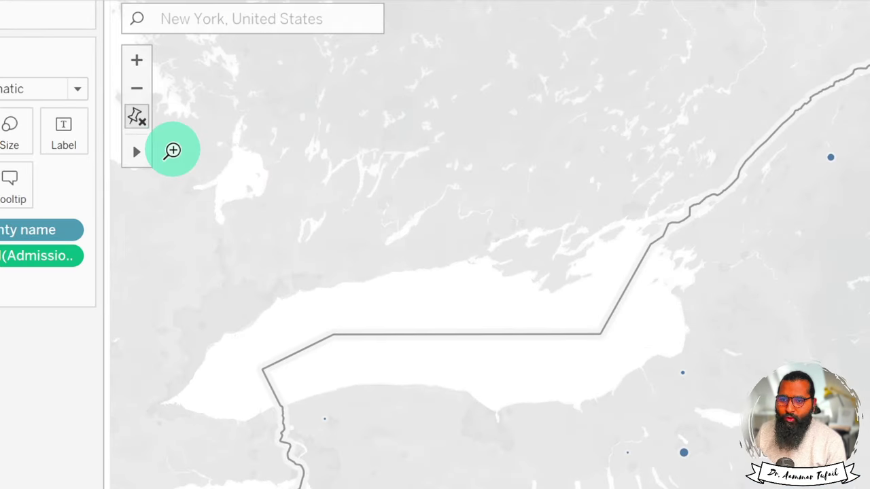
mouse_move(136, 155)
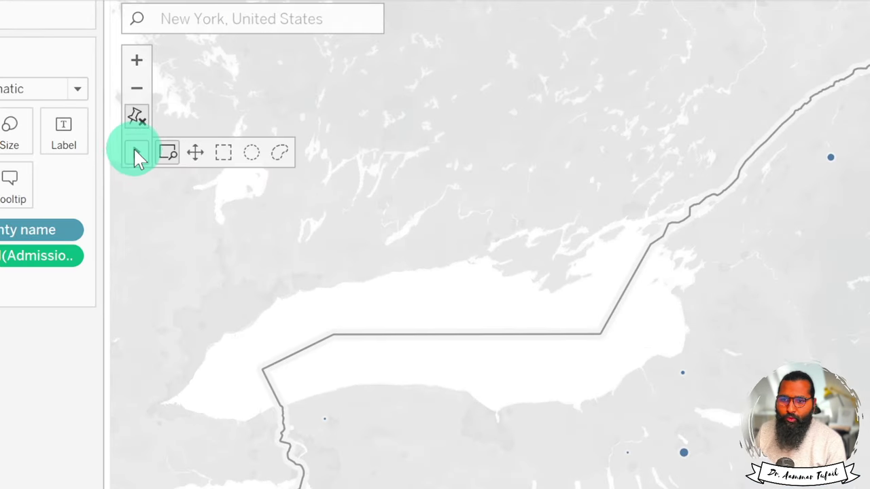
left_click(198, 151)
mouse_move(133, 158)
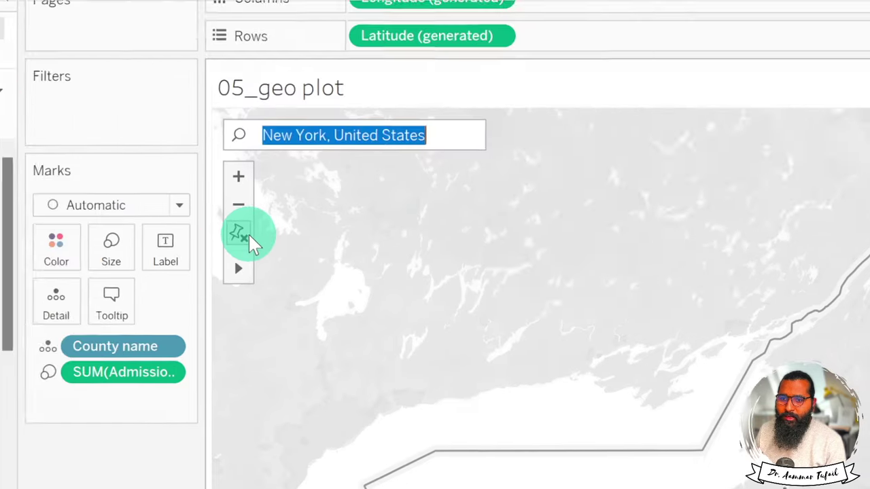
Reset the map to full North America and switch to a filled county map.
left_click(136, 117)
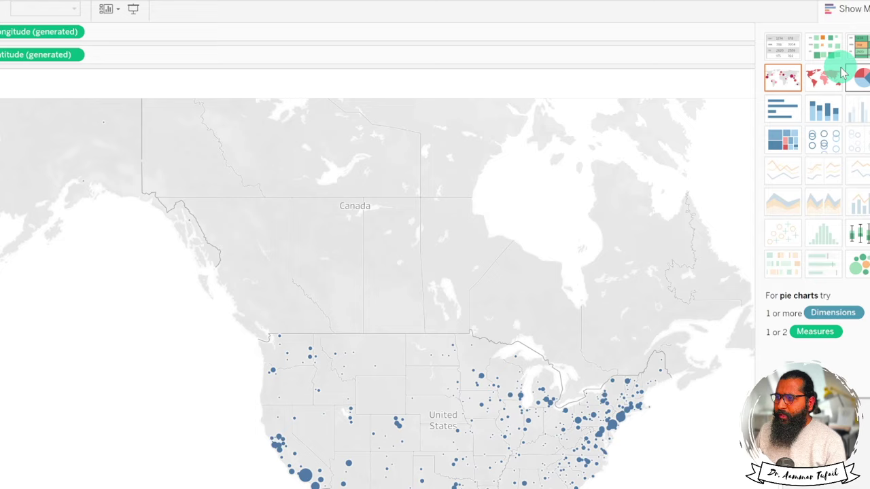
left_click(826, 81)
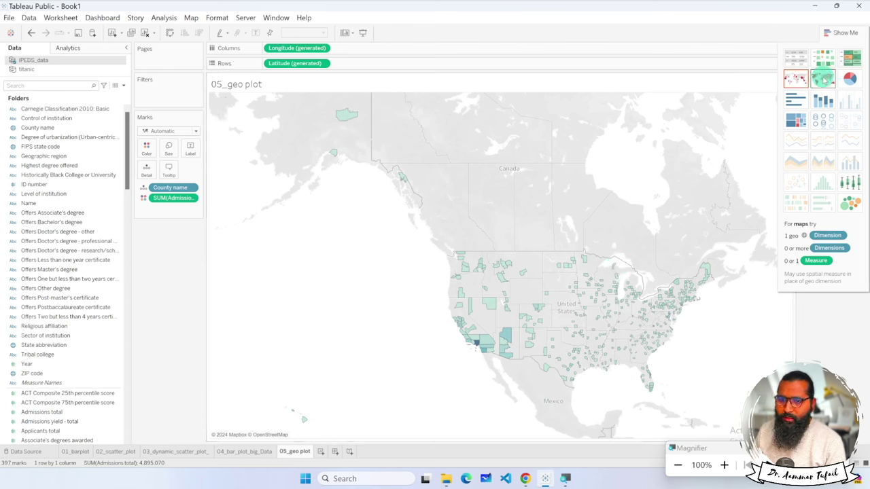
right_click(192, 199)
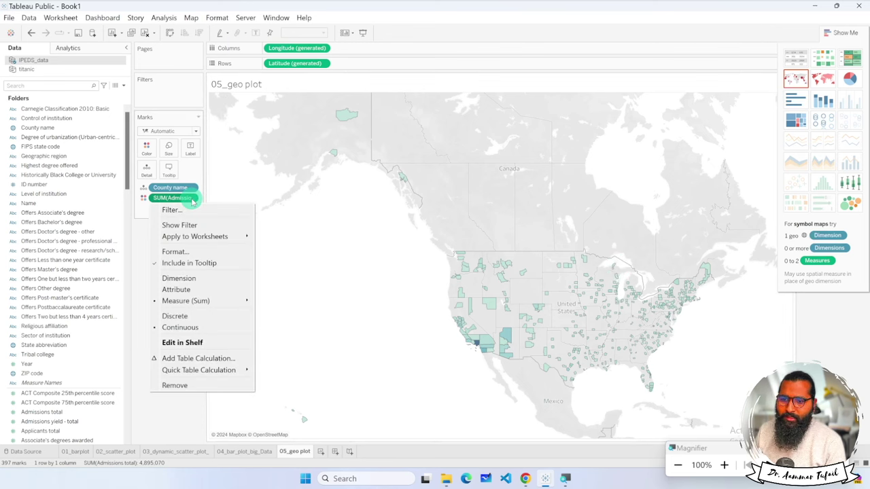
left_click(289, 303)
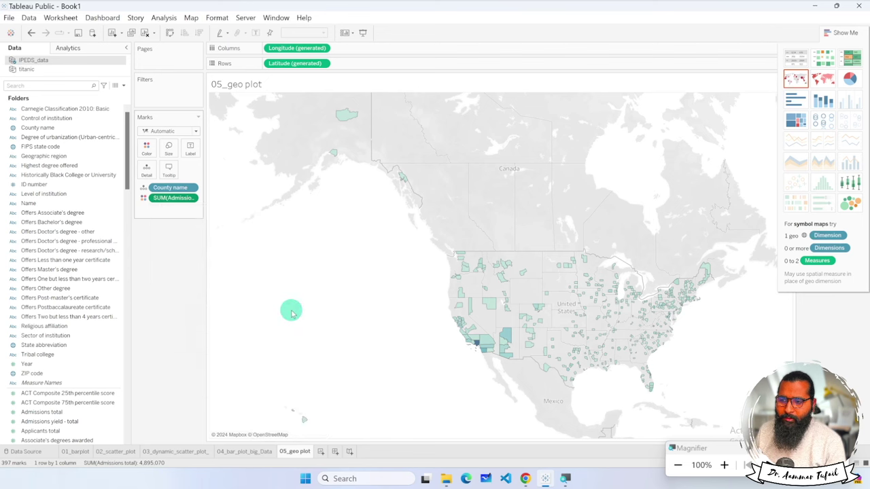
left_click(191, 198)
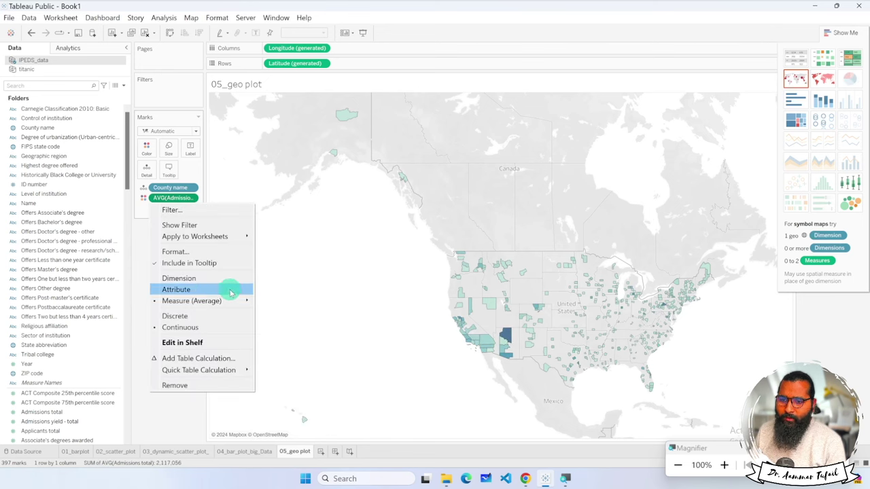
mouse_move(251, 303)
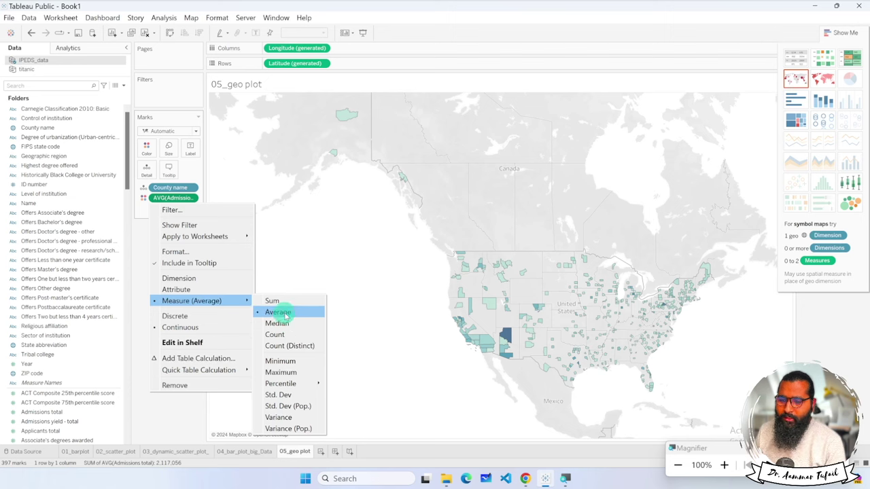
left_click(273, 302)
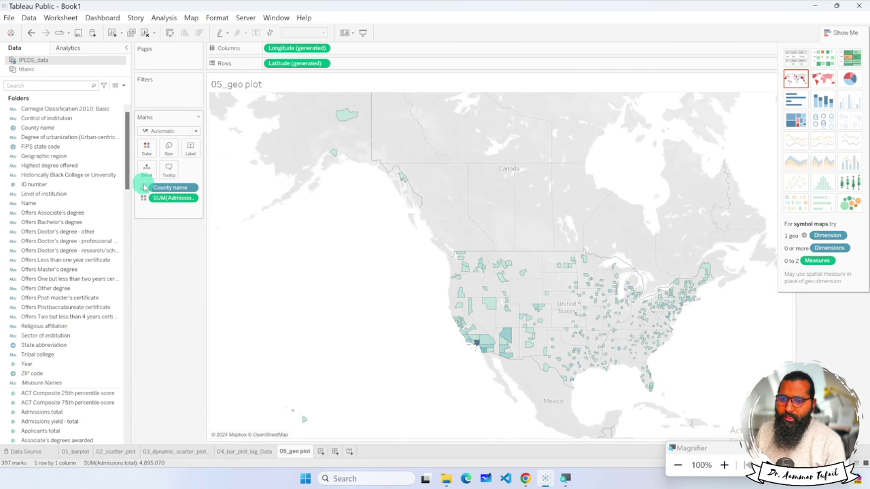
Shade the counties by Admissions total with the Orange colour palette.
left_click(147, 147)
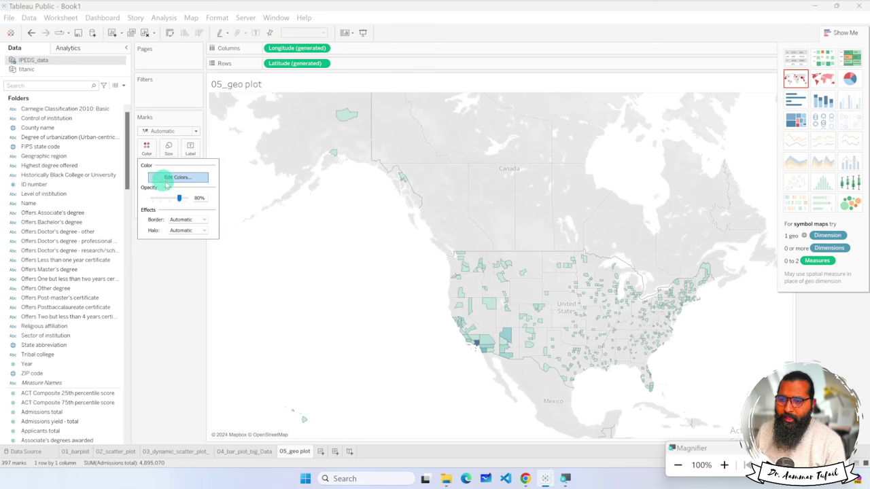
left_click(170, 178)
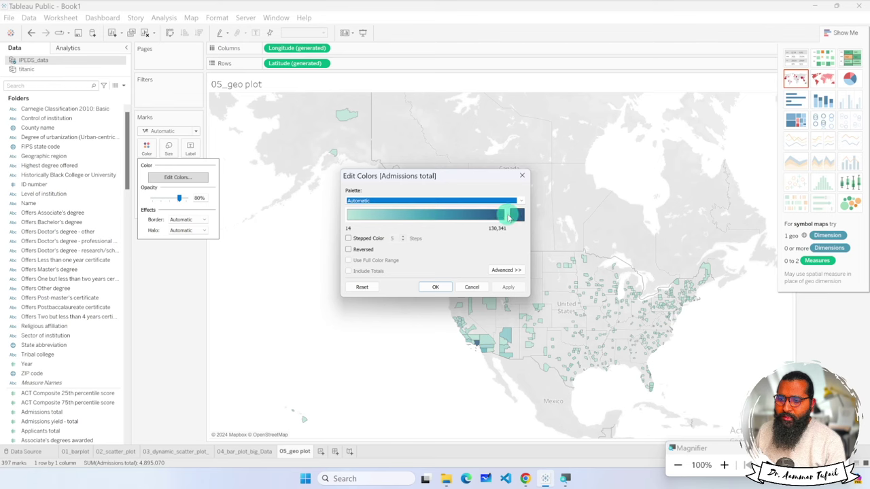
left_click(520, 201)
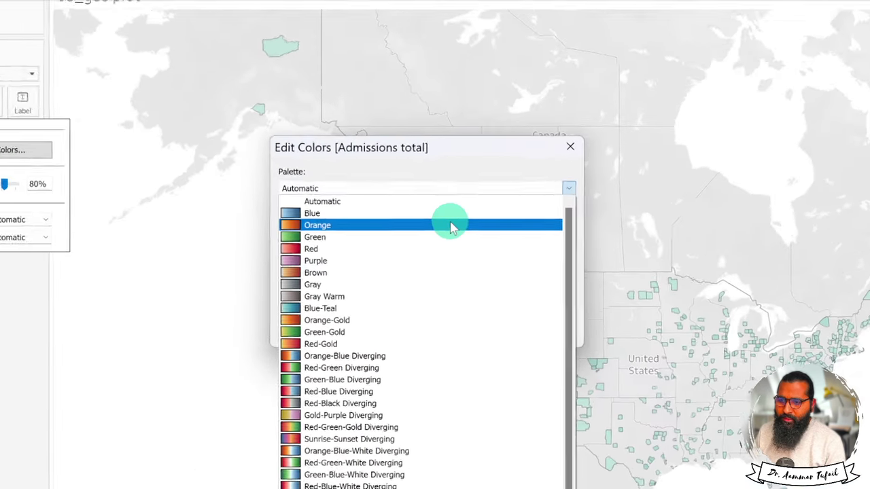
left_click(449, 223)
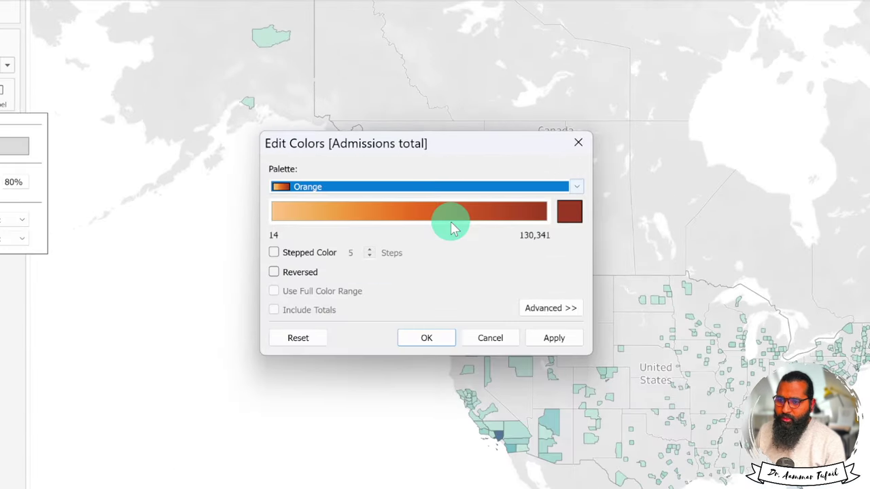
left_click(553, 336)
left_click(436, 347)
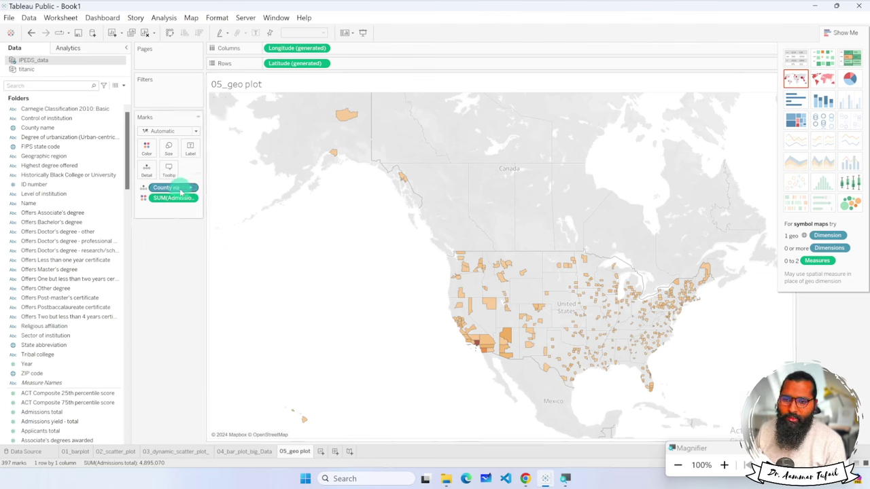
scroll(68, 235, "down", 20)
scroll(72, 240, "up", 20)
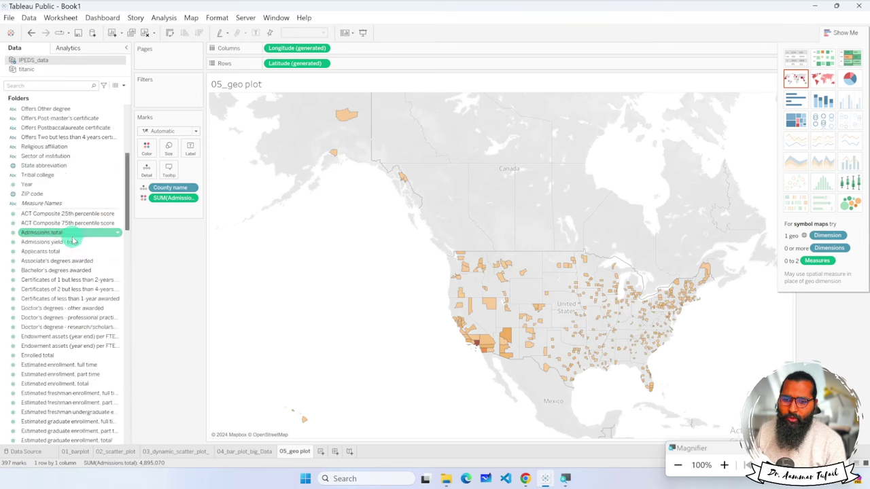
scroll(73, 242, "up", 6)
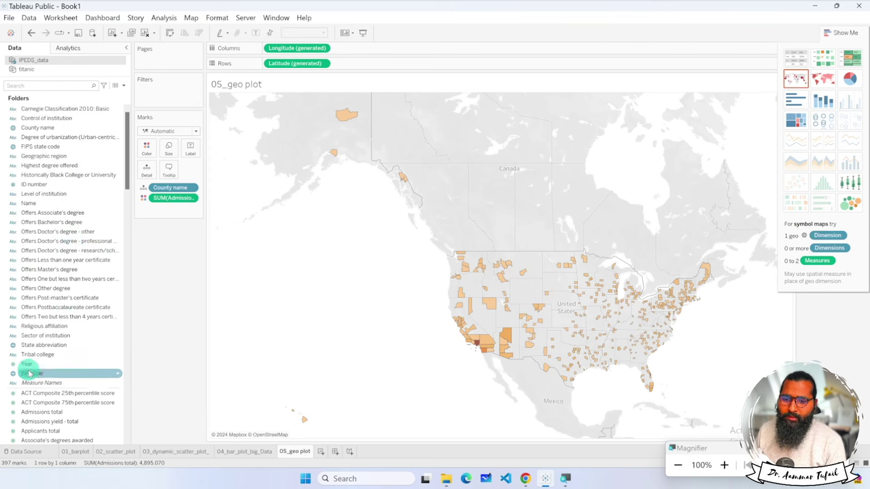
left_click_drag(31, 373, 353, 63)
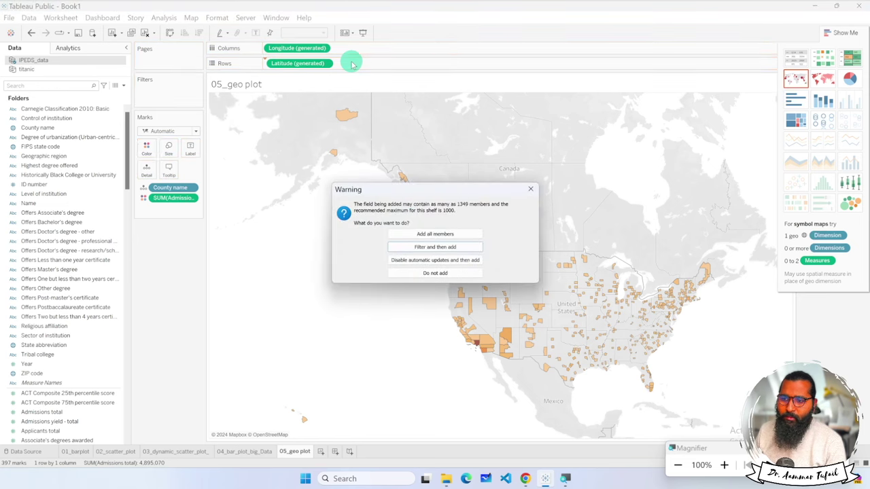
left_click(428, 235)
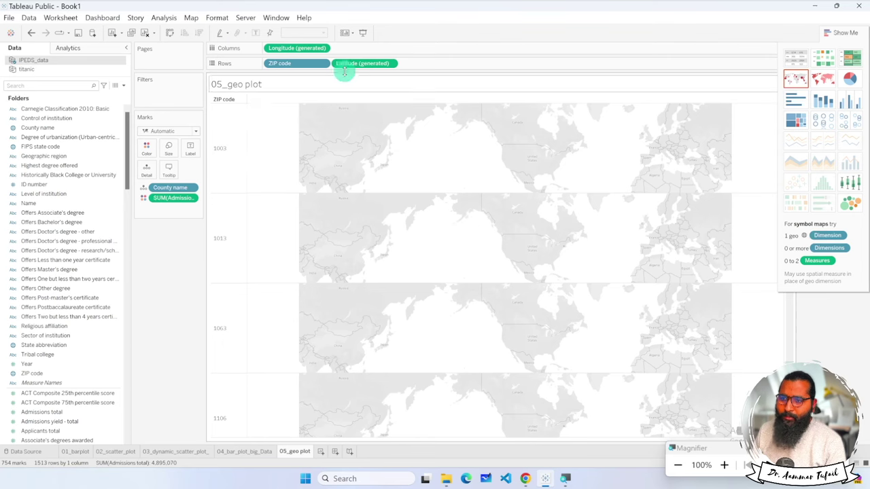
left_click(324, 63)
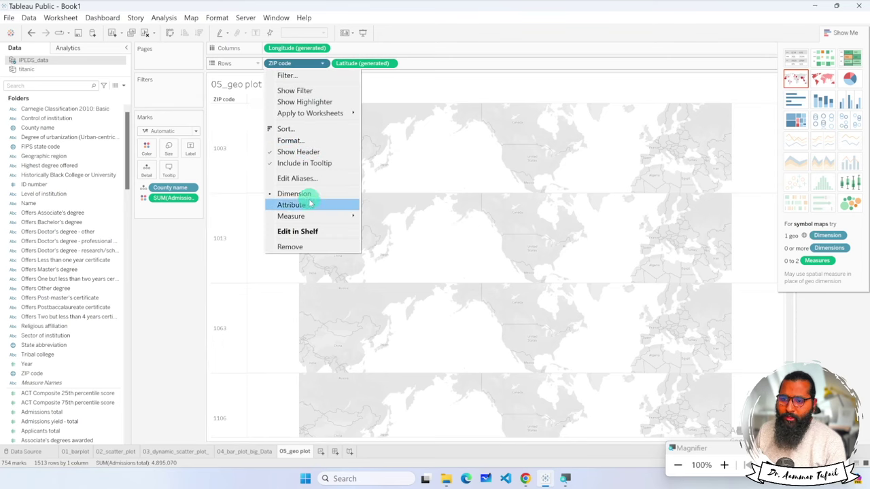
left_click(298, 247)
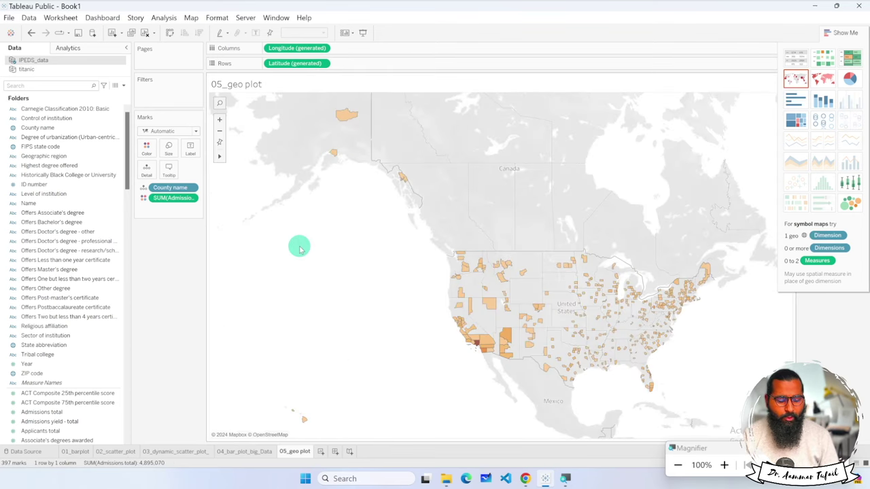
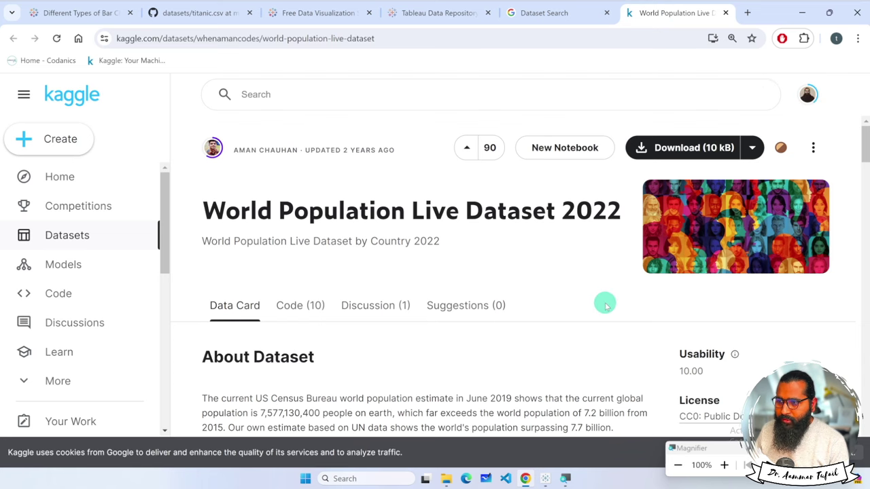
Download World Population Live Dataset.csv from the Kaggle Data Explorer.
scroll(605, 303, "down", 15)
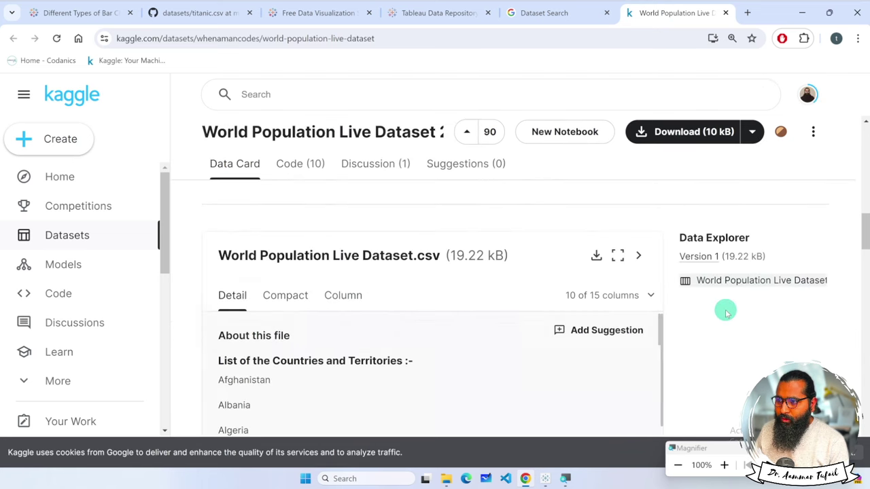
left_click(731, 247)
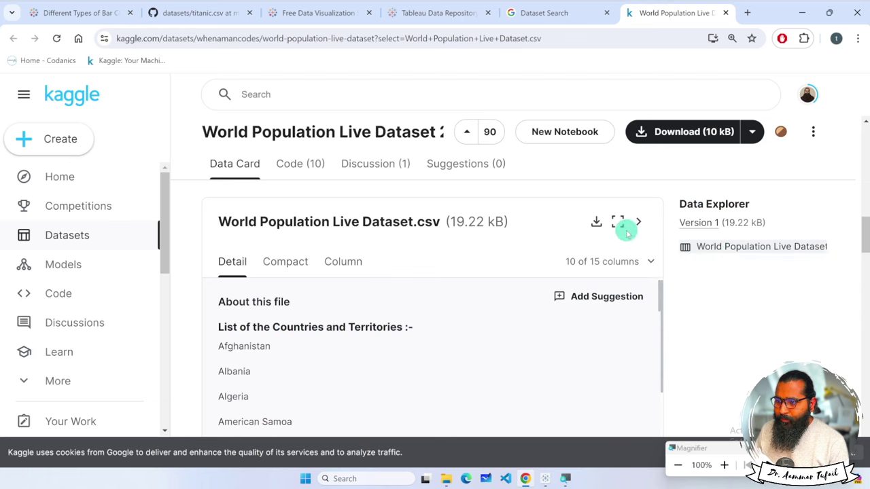
left_click(596, 223)
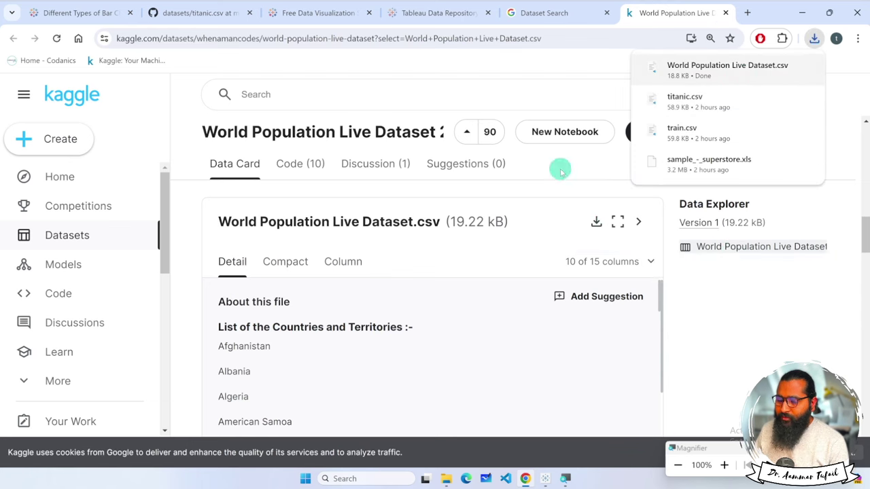
left_click(446, 479)
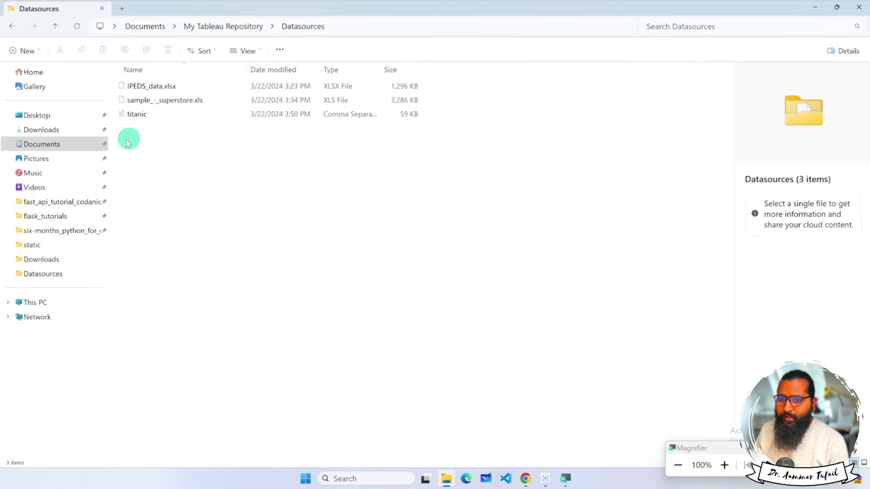
Copy World Population Live Dataset from Downloads into the My Tableau Repository Datasources folder.
left_click(122, 8)
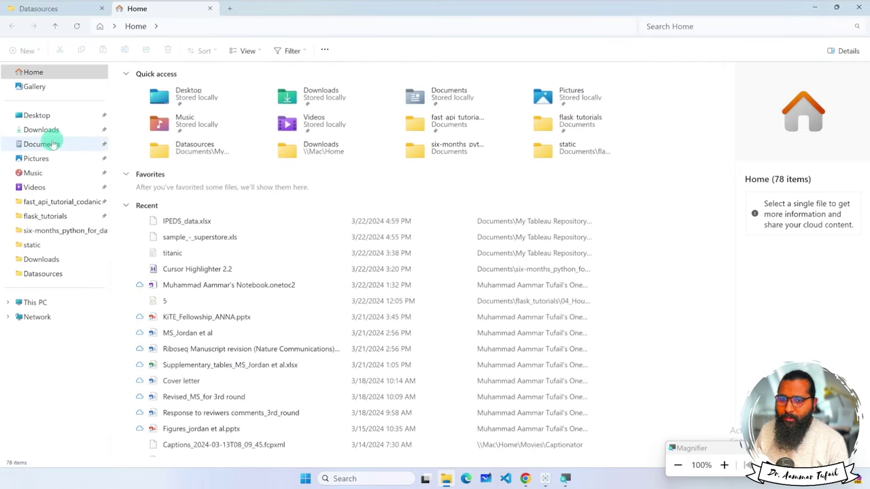
left_click(53, 130)
left_click(152, 101)
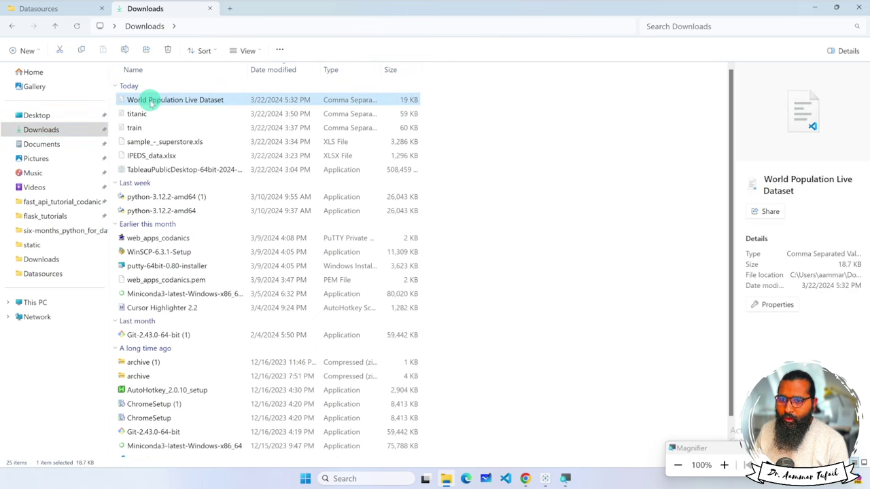
left_click(81, 9)
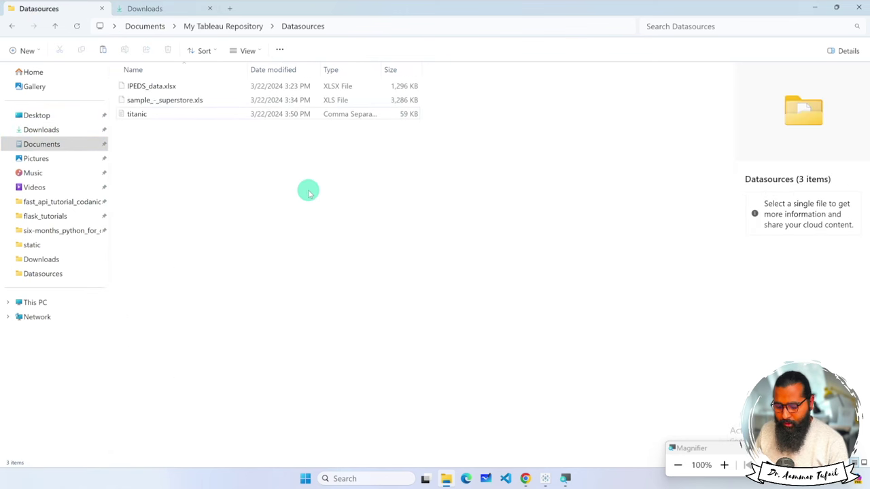
key("ctrl+v")
left_click(201, 178)
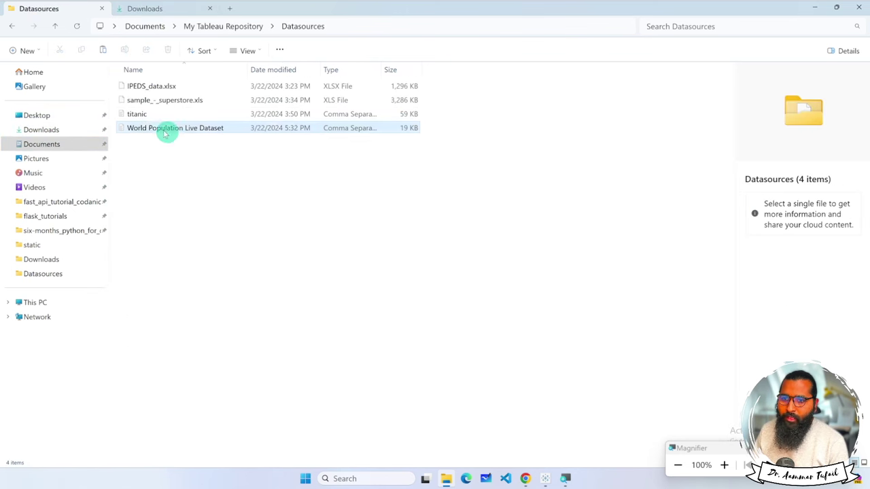
left_click(184, 130)
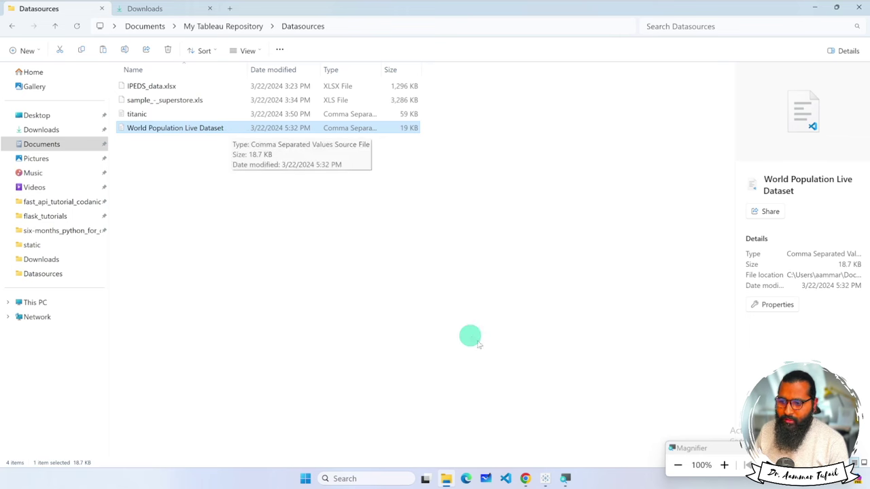
left_click(548, 478)
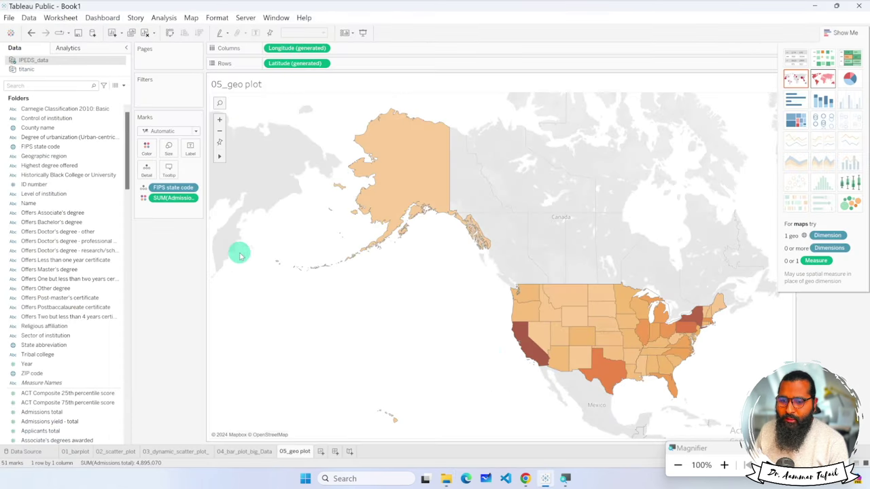
Add World Population Live Dataset as a new text-file data source.
left_click(28, 451)
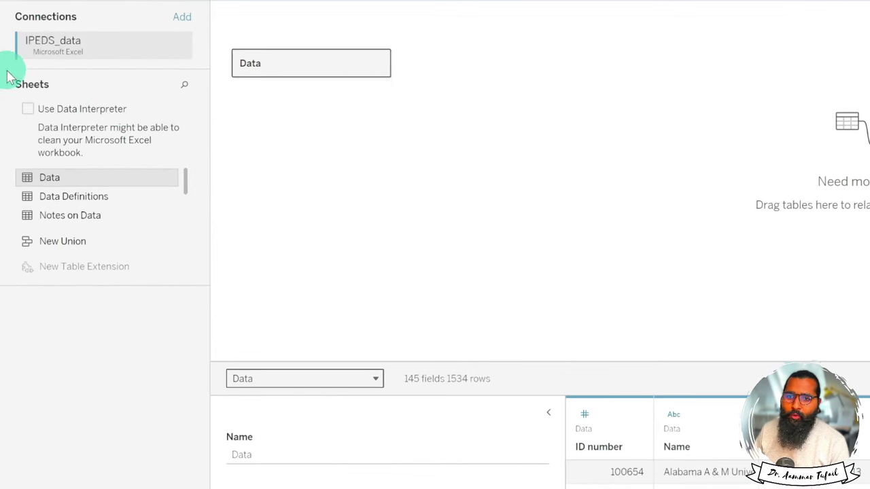
left_click(50, 31)
left_click(62, 55)
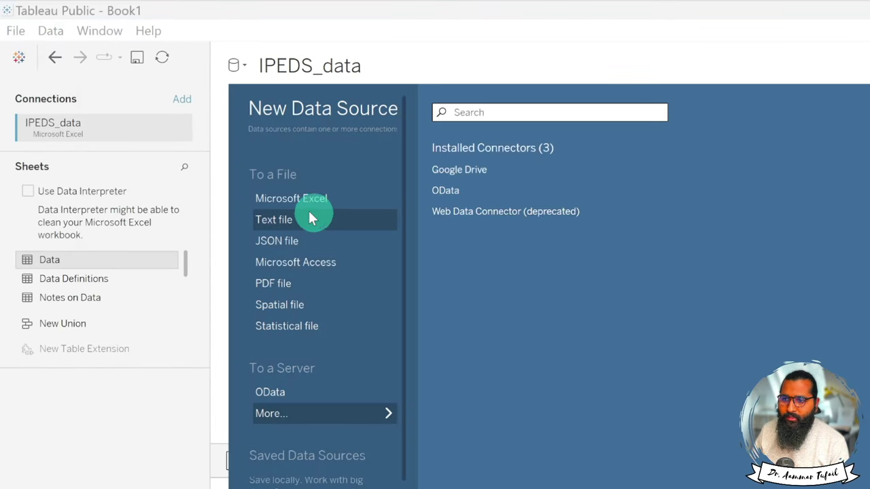
left_click(282, 219)
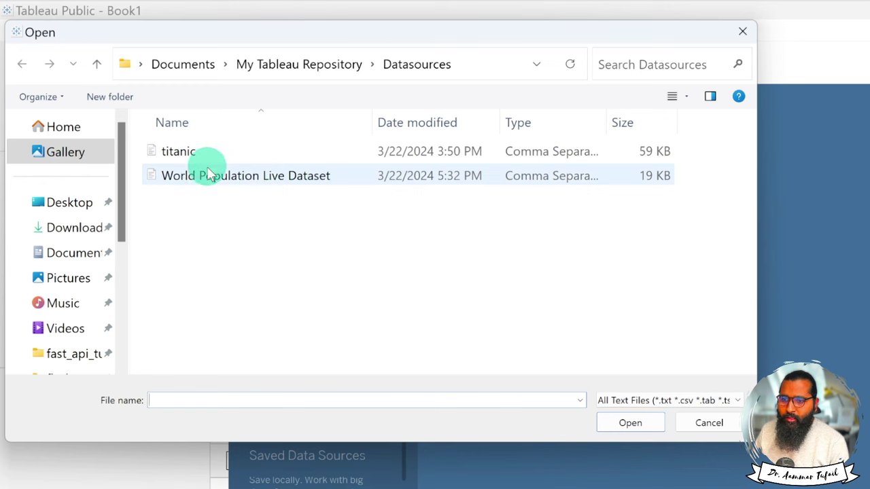
left_click(269, 177)
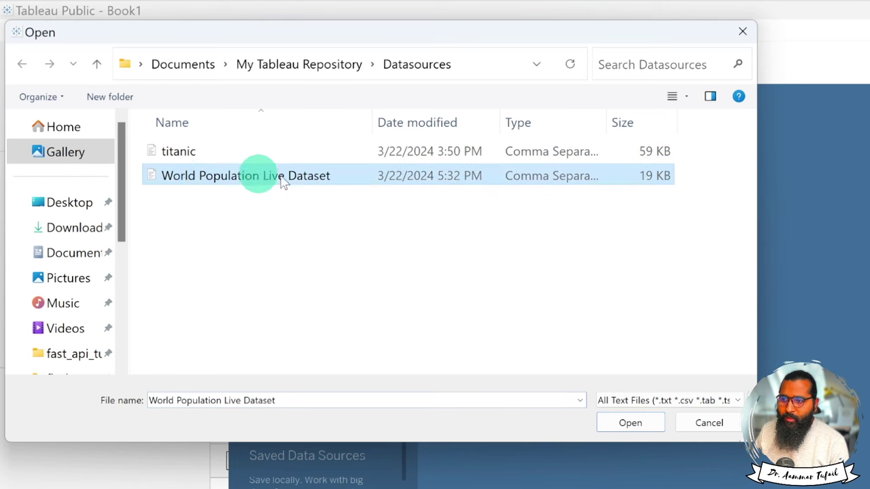
left_click(630, 421)
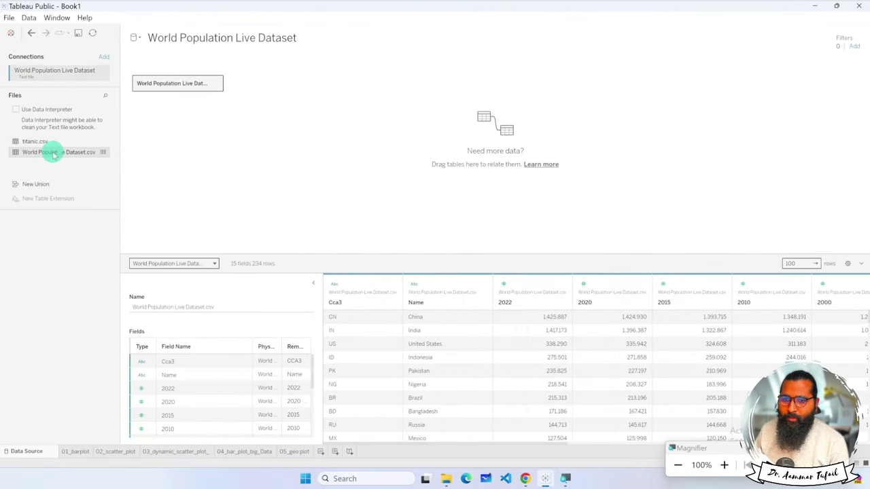
Preview the dataset's 234 rows and inspect the 2010 population column.
left_click(102, 153)
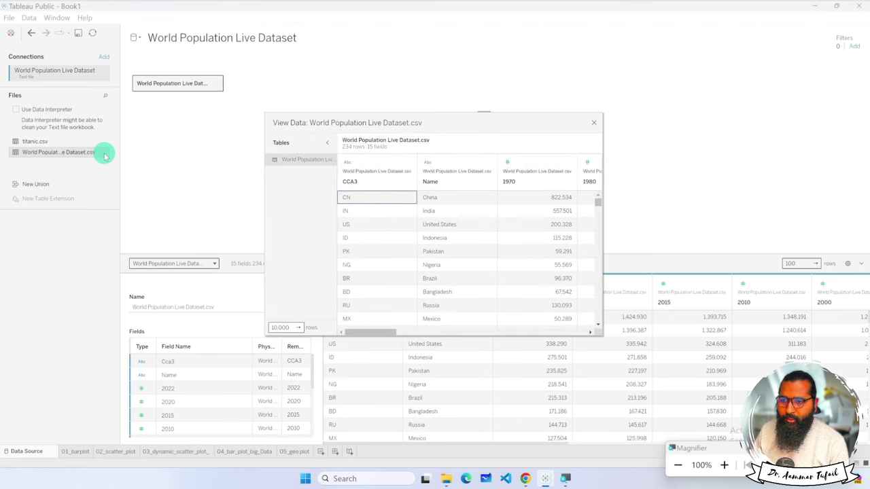
left_click(594, 125)
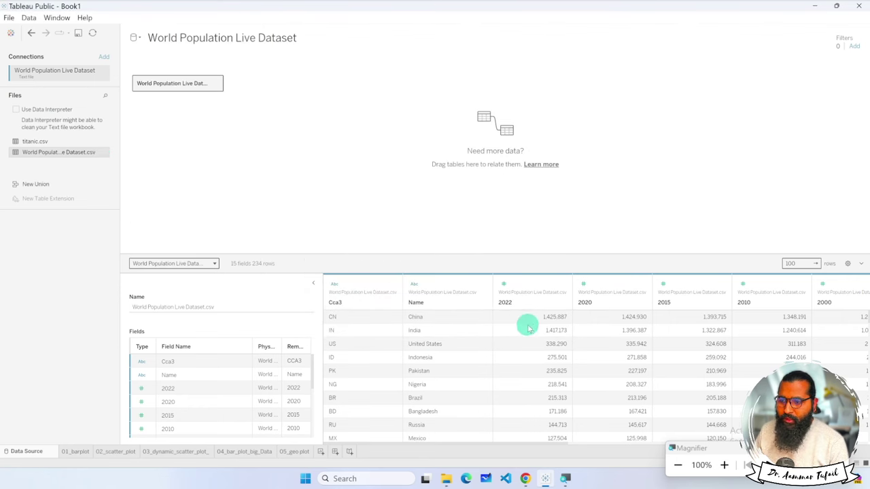
left_click(785, 319)
scroll(785, 319, "right", 5)
scroll(783, 320, "left", 6)
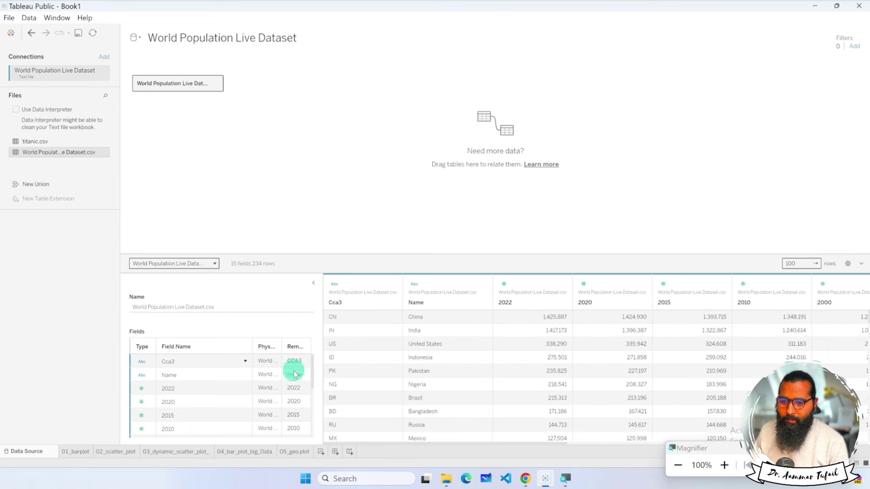
left_click(321, 452)
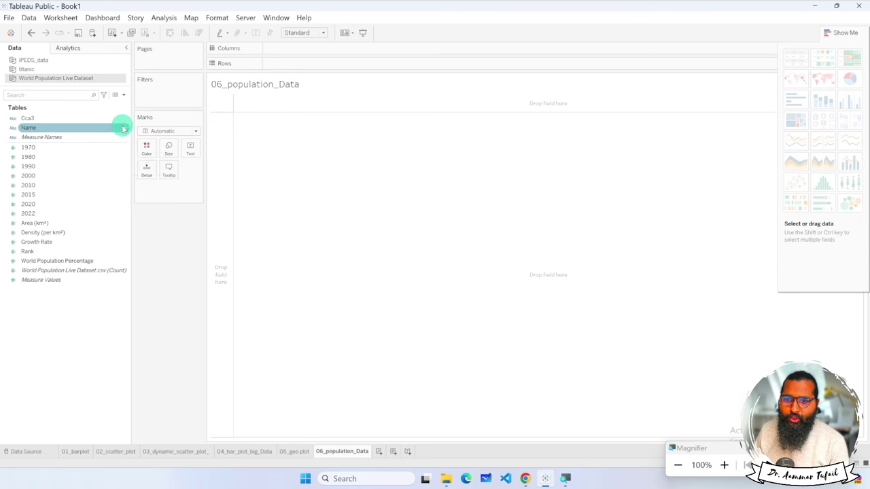
Give the Name field the Country/Region role and list it on Rows.
left_click(14, 129)
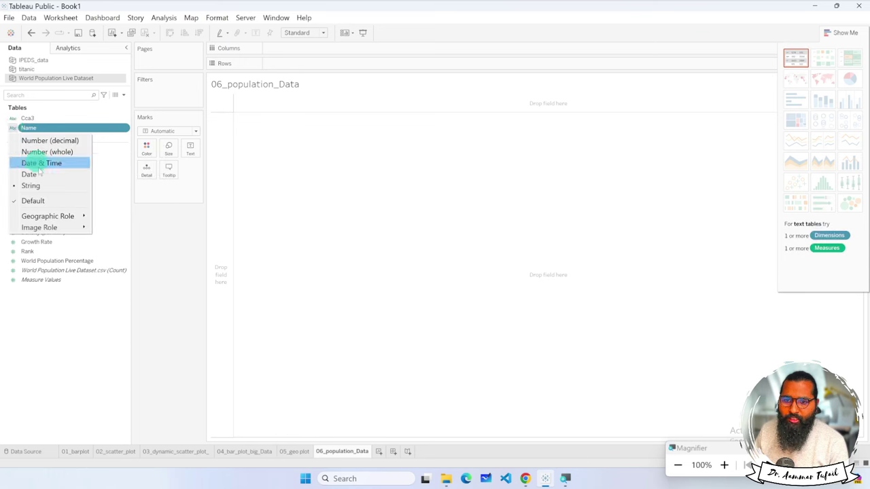
mouse_move(52, 217)
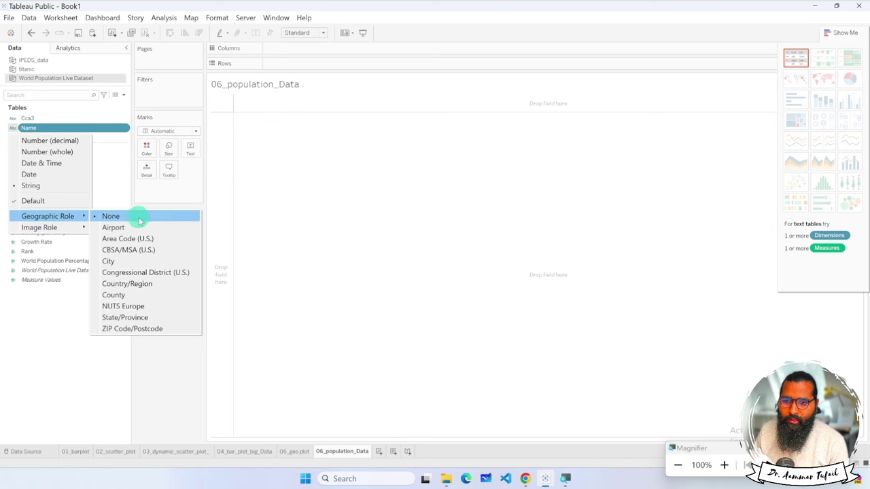
left_click(161, 283)
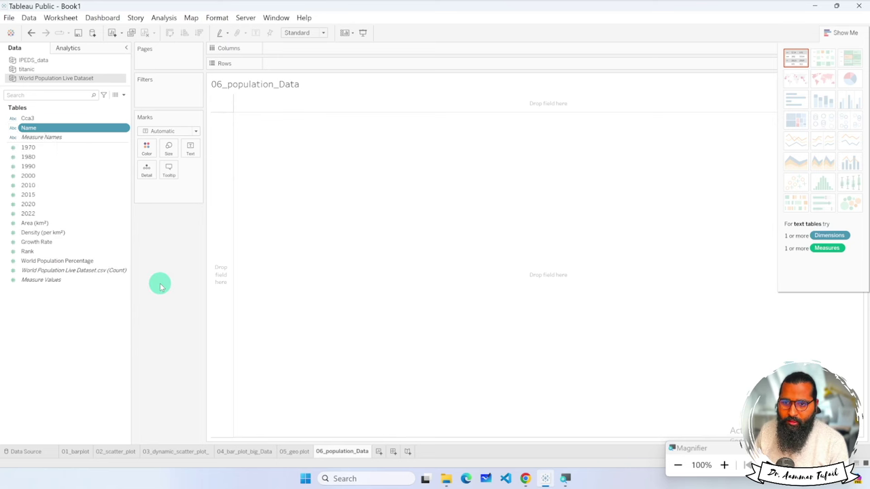
left_click_drag(29, 129, 306, 66)
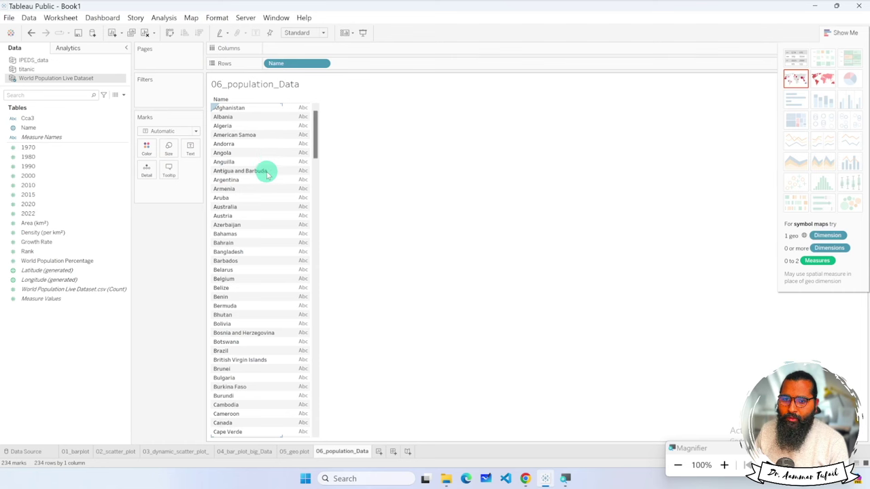
Plot 2022 population as bars per country, sorted descending with China first.
left_click_drag(31, 214, 363, 49)
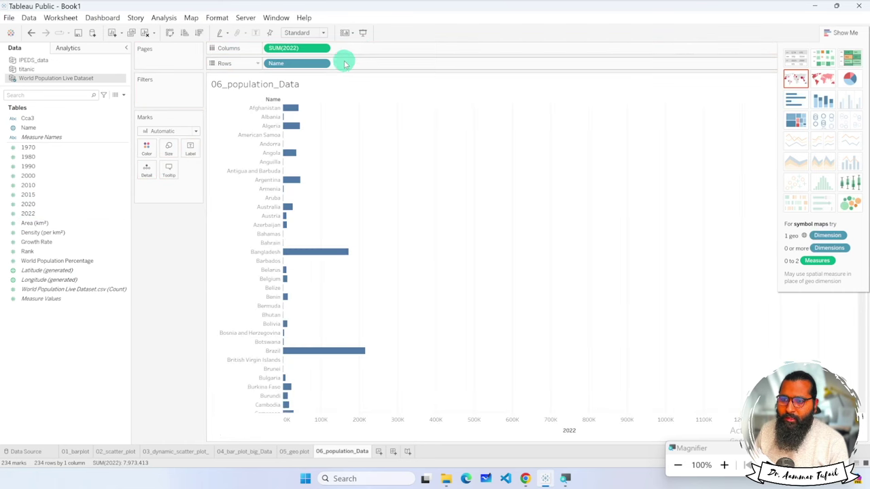
left_click(199, 32)
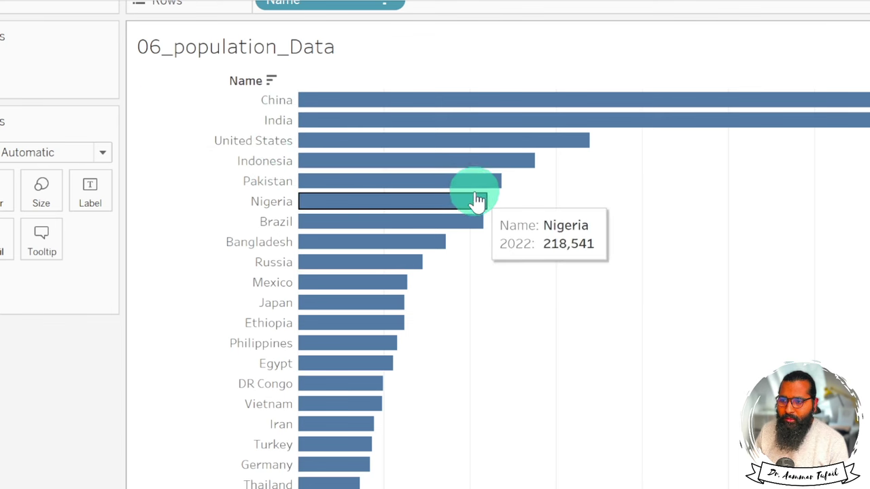
mouse_move(477, 187)
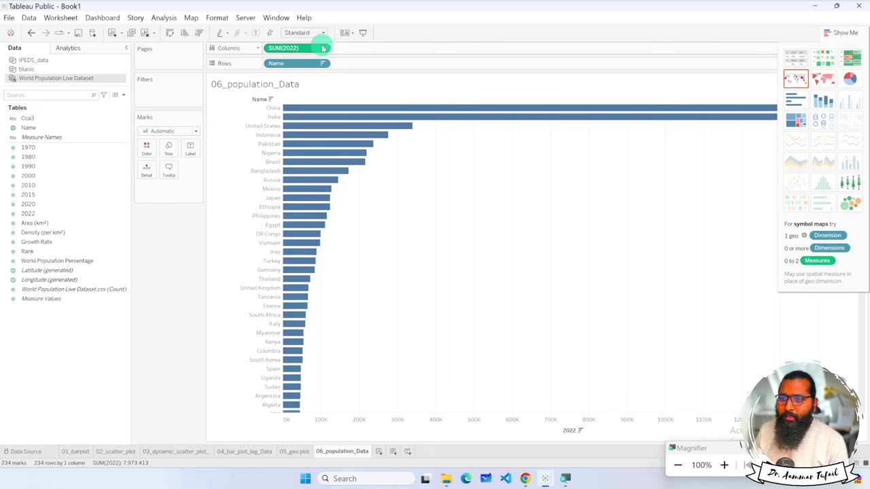
left_click(324, 48)
Try Count and then Average as the 2022 measure's aggregation.
left_click(324, 48)
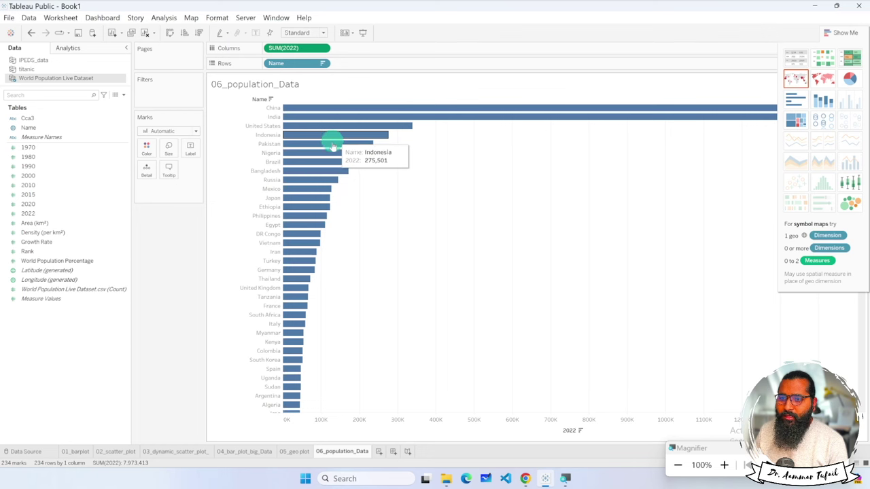
left_click(324, 48)
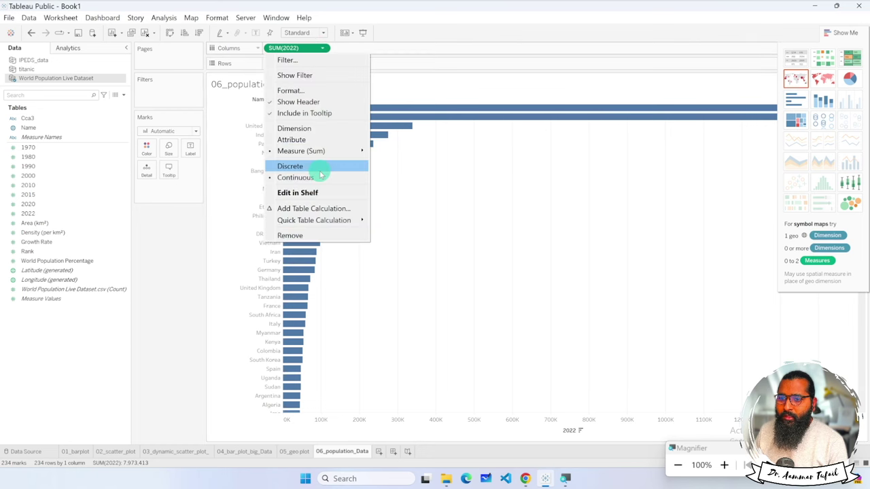
mouse_move(340, 151)
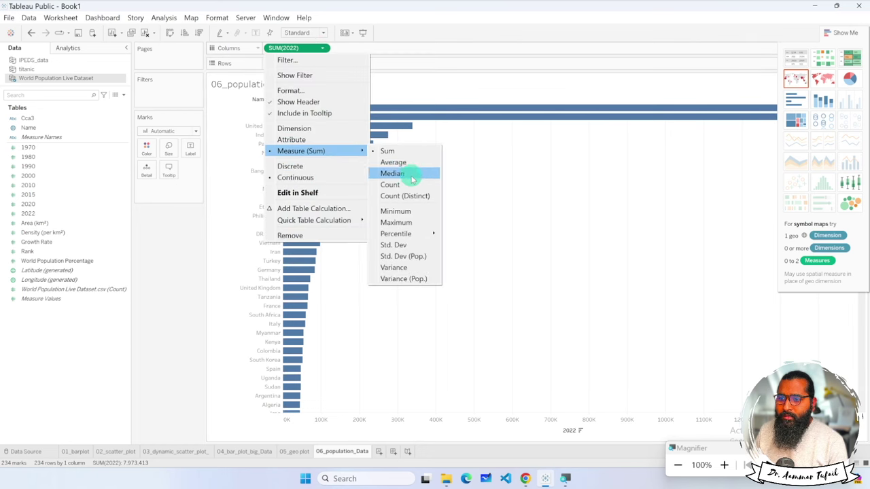
left_click(414, 185)
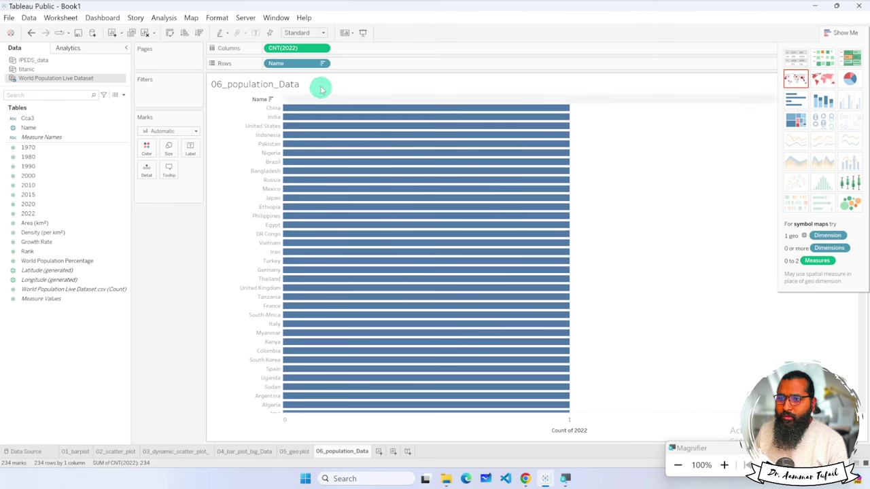
left_click(323, 48)
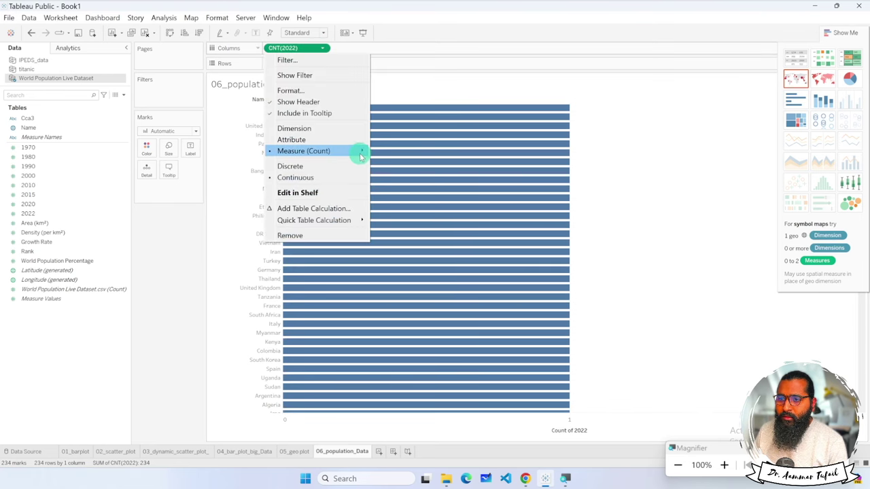
mouse_move(361, 151)
left_click(394, 159)
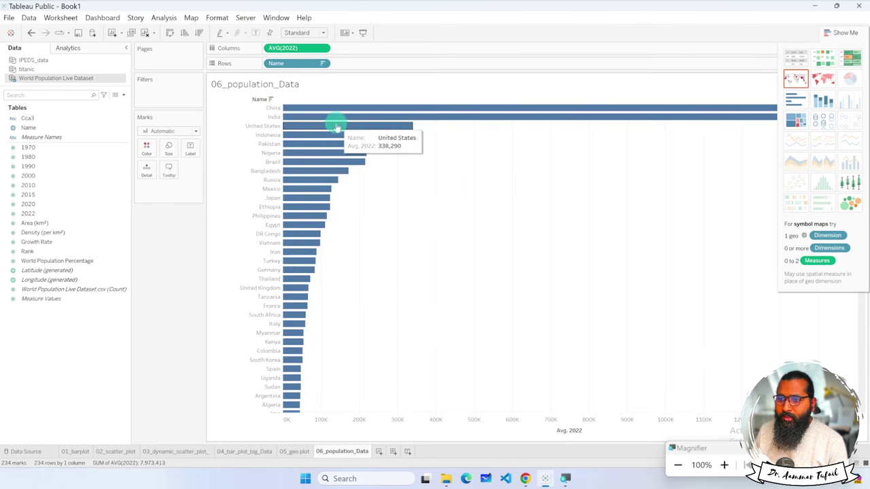
Return the 2022 aggregation to Sum and switch to a filled map.
mouse_move(324, 144)
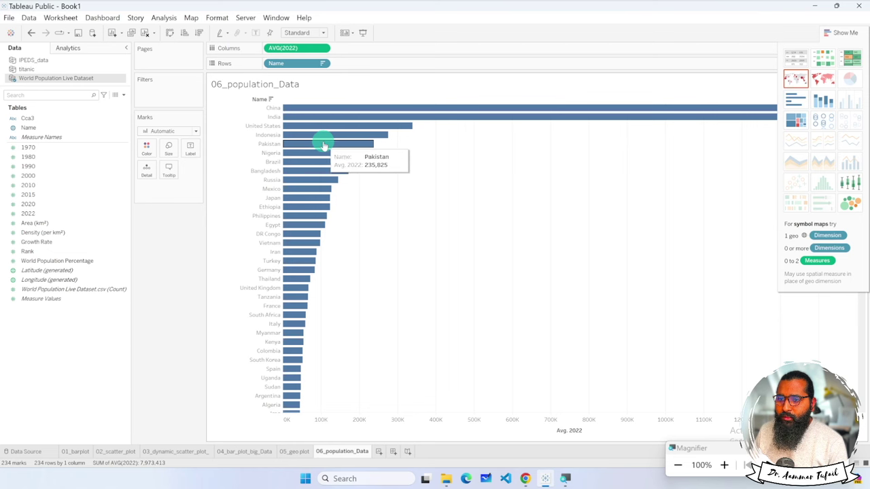
left_click(325, 34)
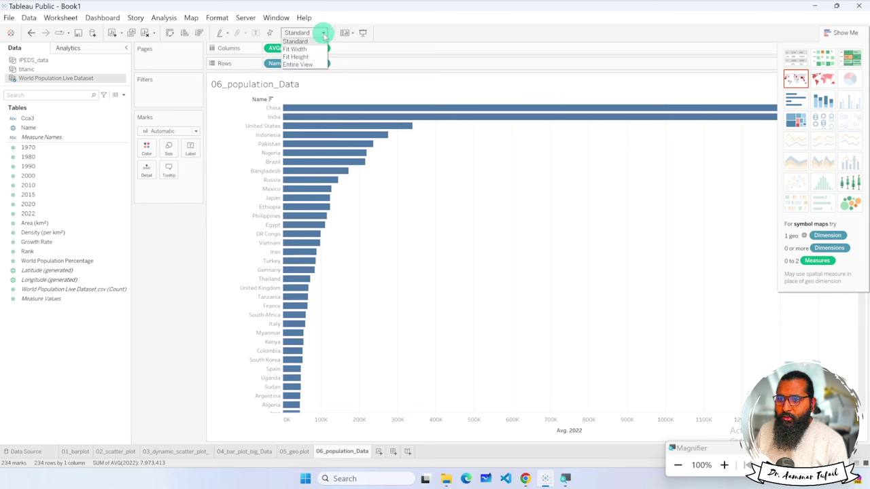
left_click(325, 34)
left_click(324, 49)
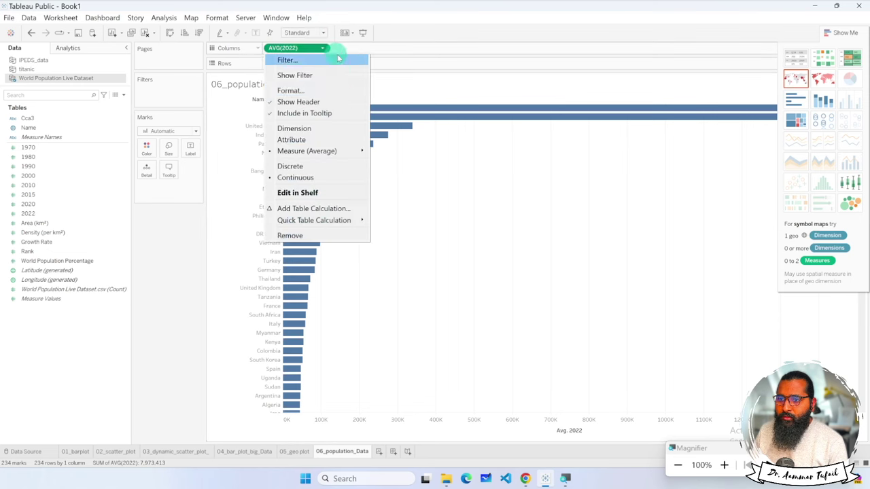
mouse_move(343, 151)
left_click(387, 151)
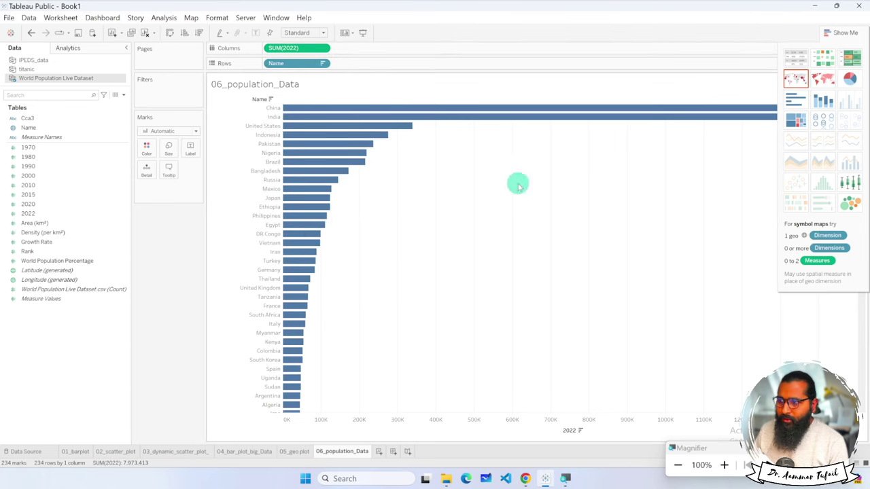
left_click(822, 79)
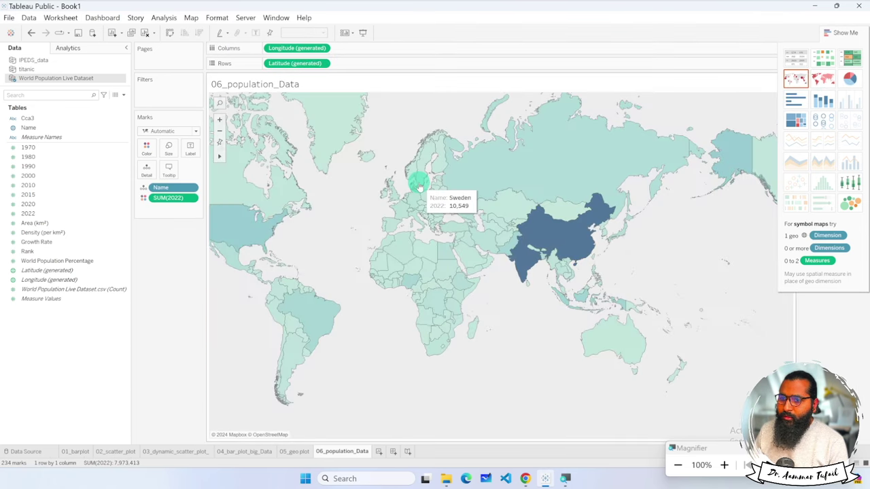
Zoom the filled world map in and out to inspect the country shading.
left_click(418, 182)
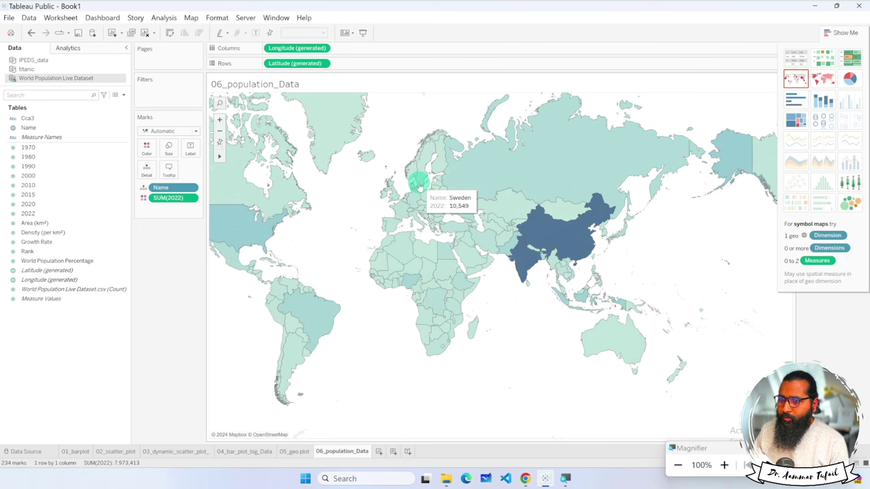
left_click(220, 131)
left_click(220, 131)
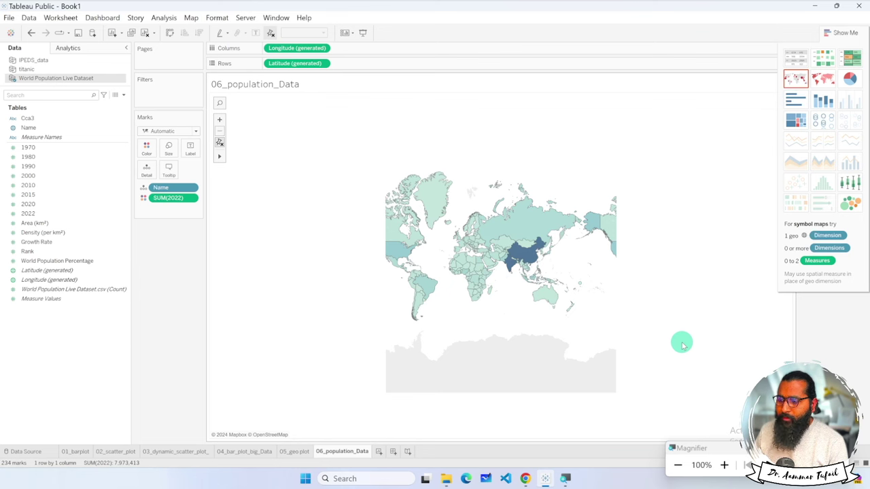
left_click(855, 448)
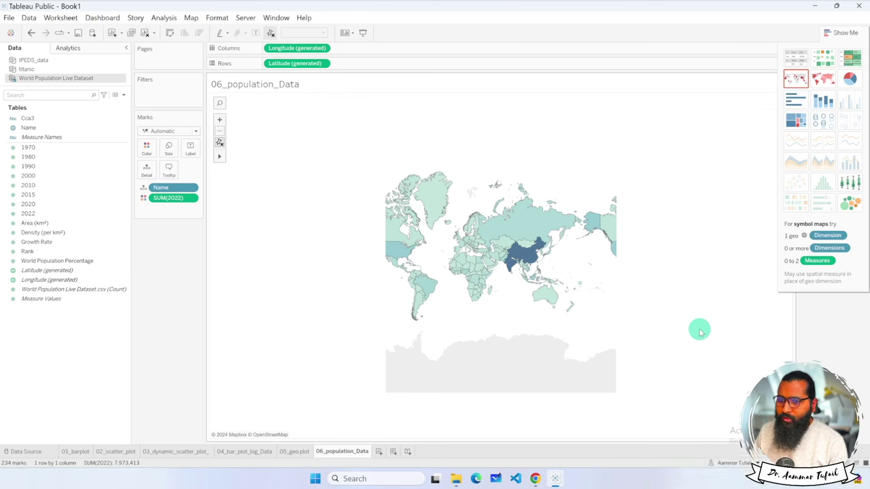
left_click(220, 120)
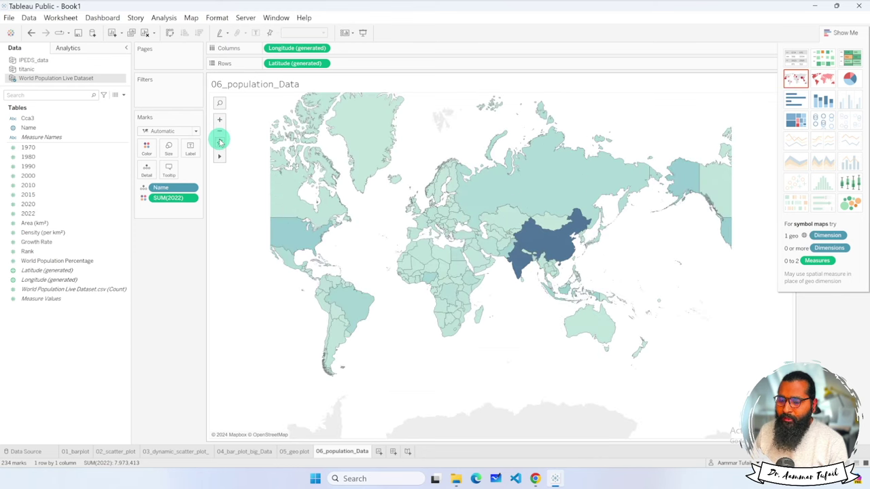
left_click(220, 141)
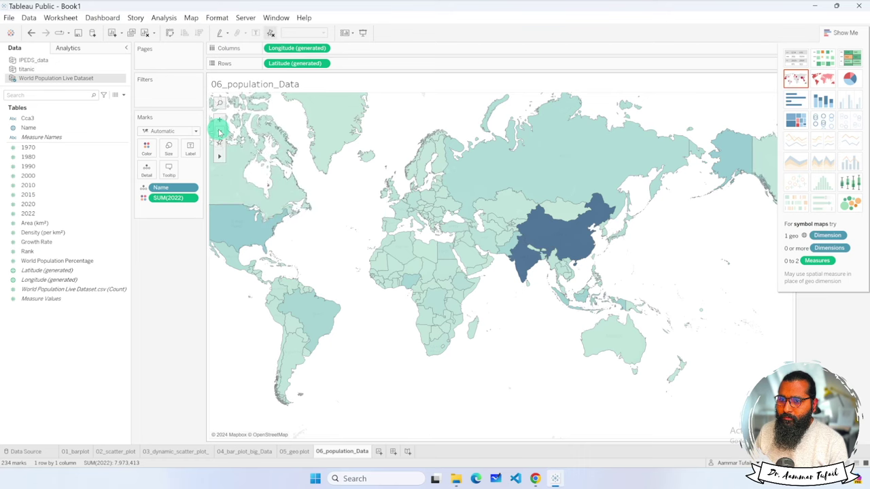
left_click(219, 131)
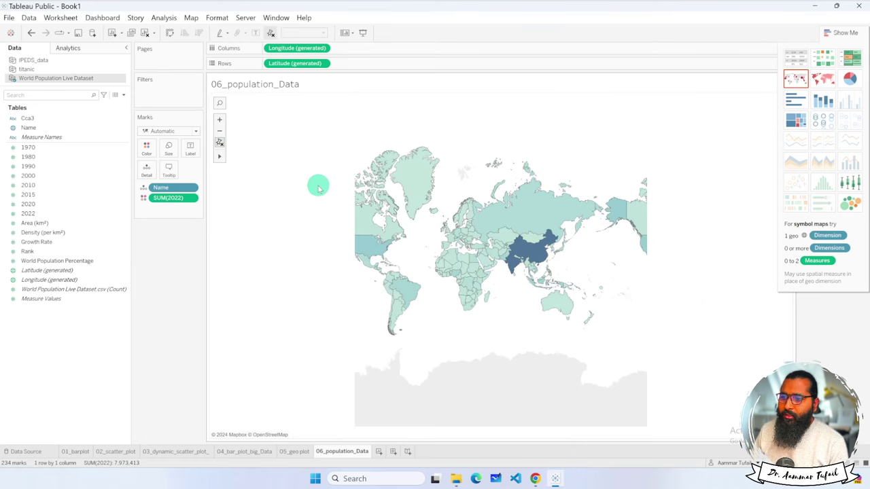
mouse_move(533, 258)
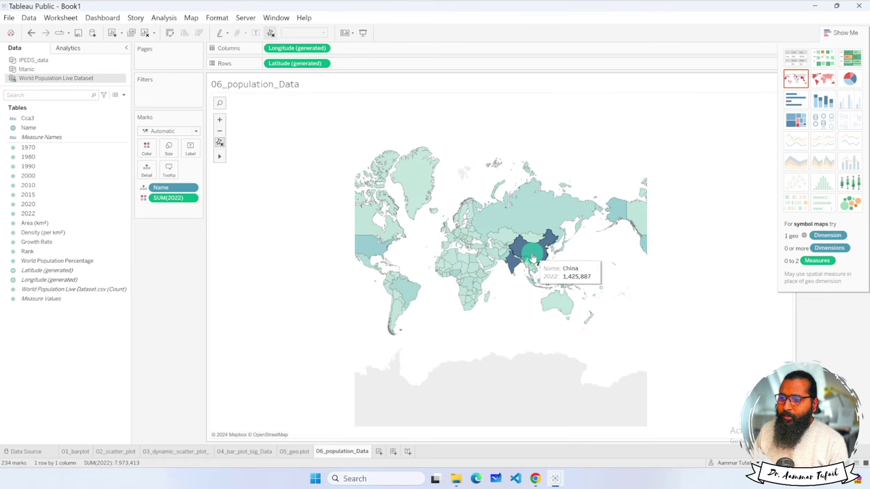
mouse_move(507, 256)
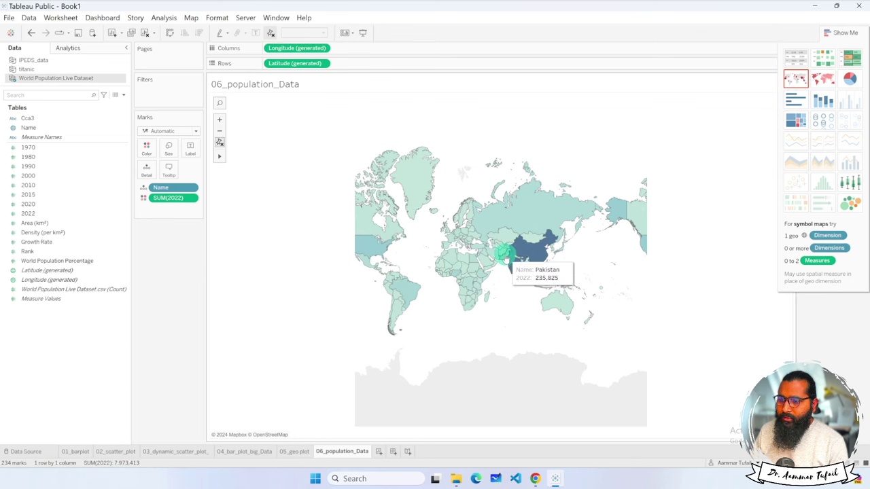
mouse_move(520, 234)
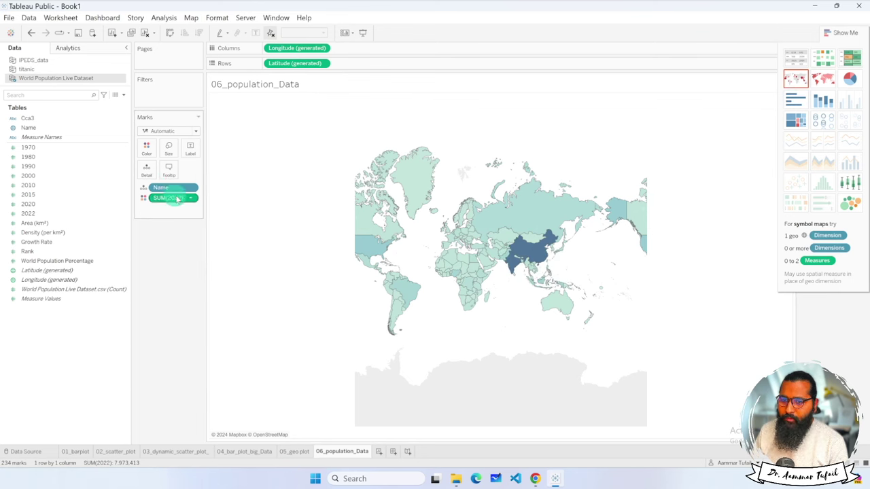
Recolour the map's SUM(2022) shading with the Red-Gold palette.
left_click(146, 148)
left_click(163, 177)
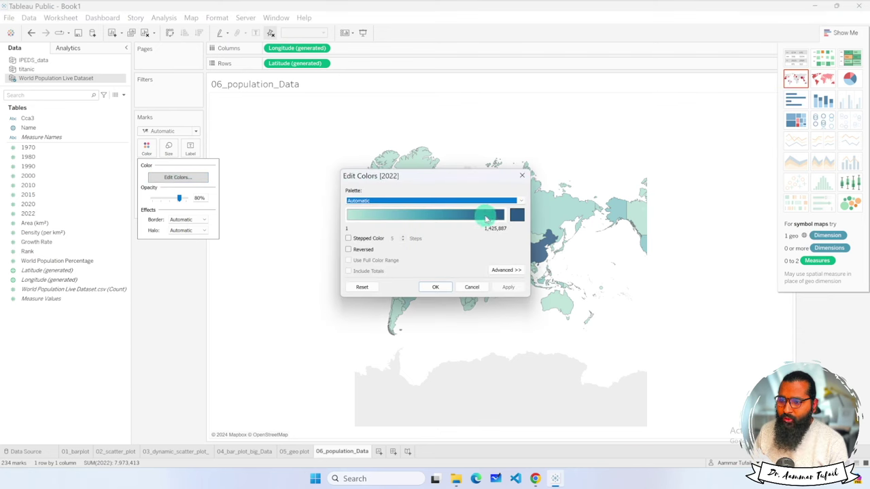
left_click(414, 200)
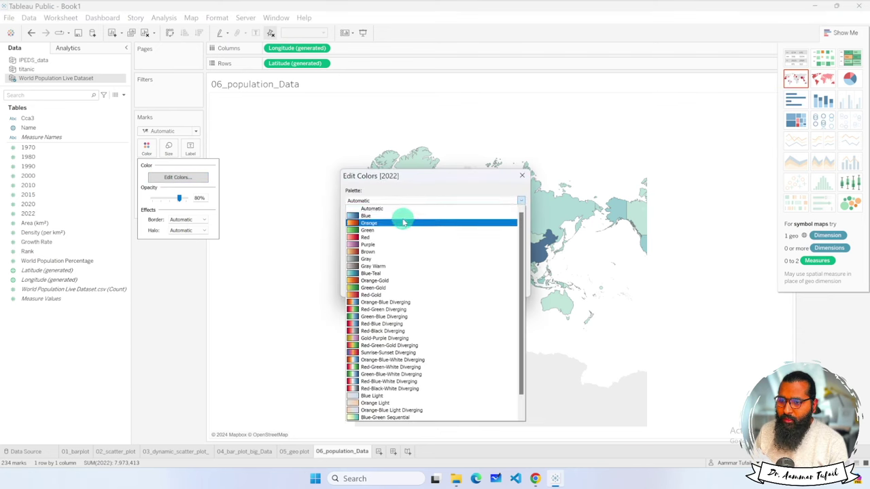
left_click(386, 294)
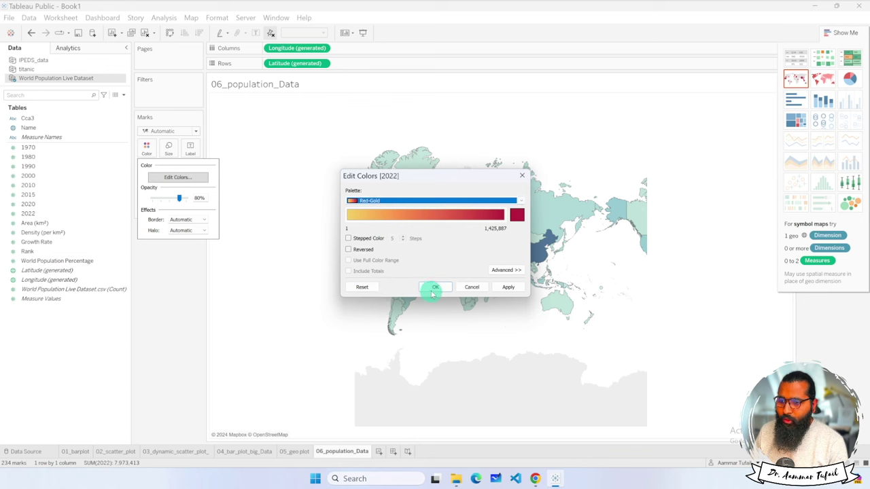
left_click(510, 286)
left_click(435, 288)
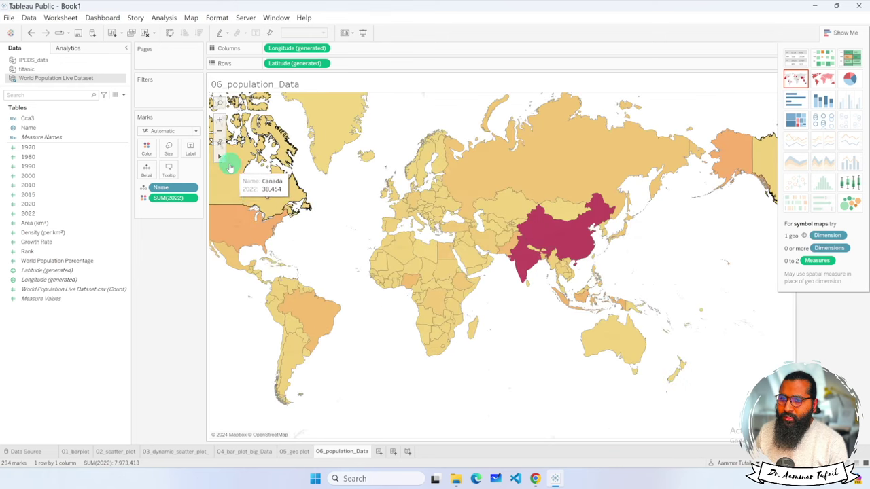
Pan the map to recentre the world, then remove SUM(2022) from the marks.
mouse_move(221, 159)
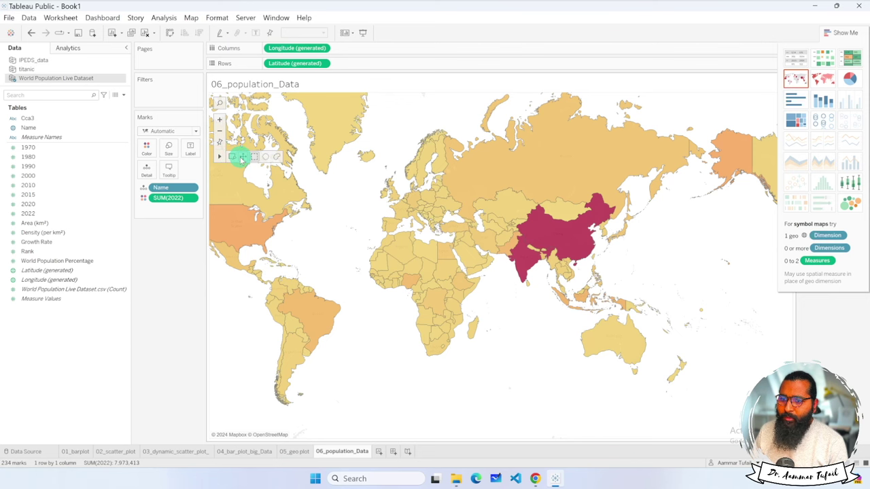
left_click(242, 158)
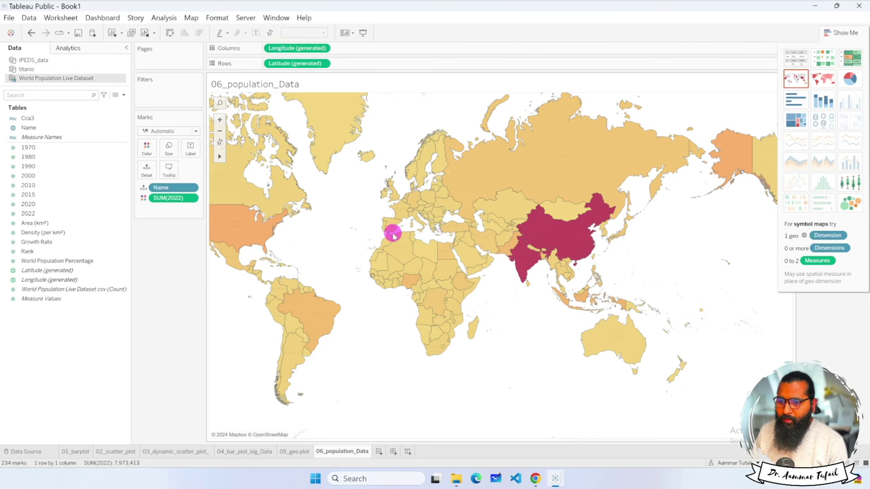
left_click_drag(393, 235, 515, 245)
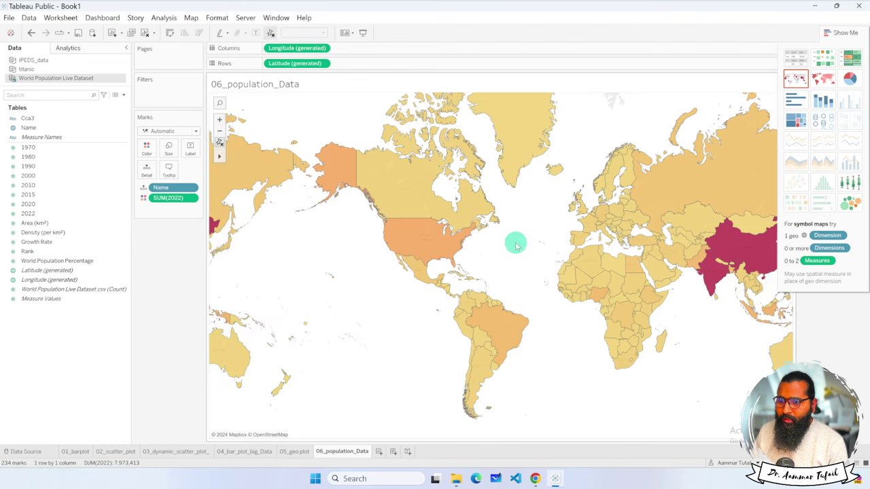
left_click_drag(348, 263, 355, 259)
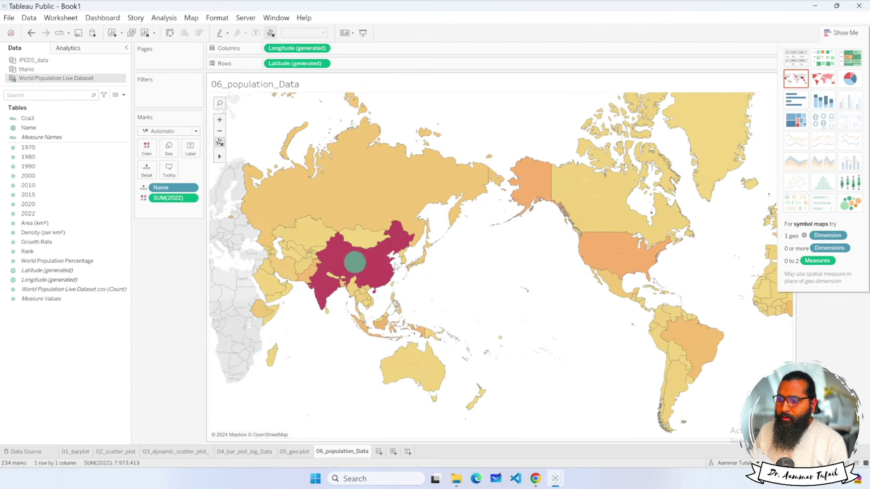
left_click_drag(426, 256, 510, 276)
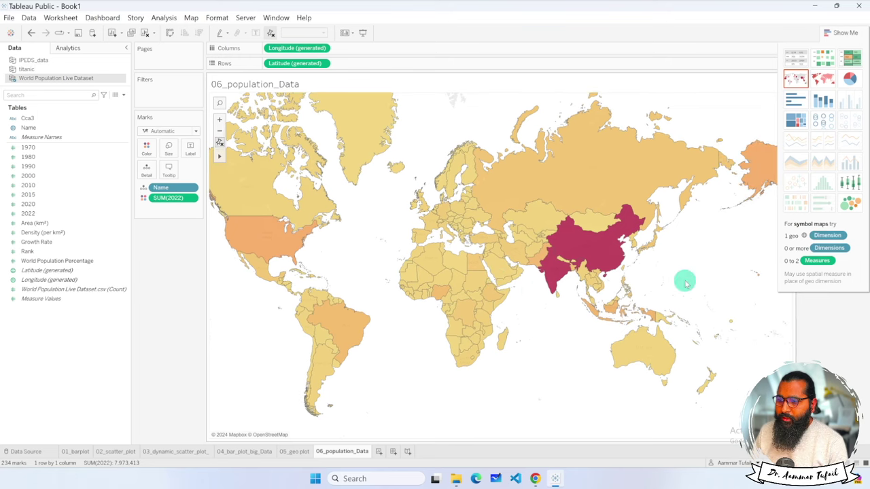
left_click_drag(684, 282, 661, 273)
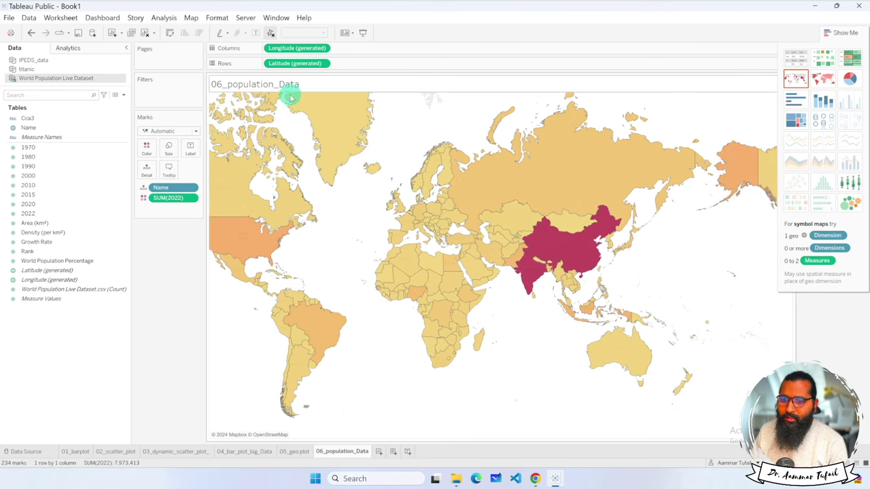
left_click(193, 198)
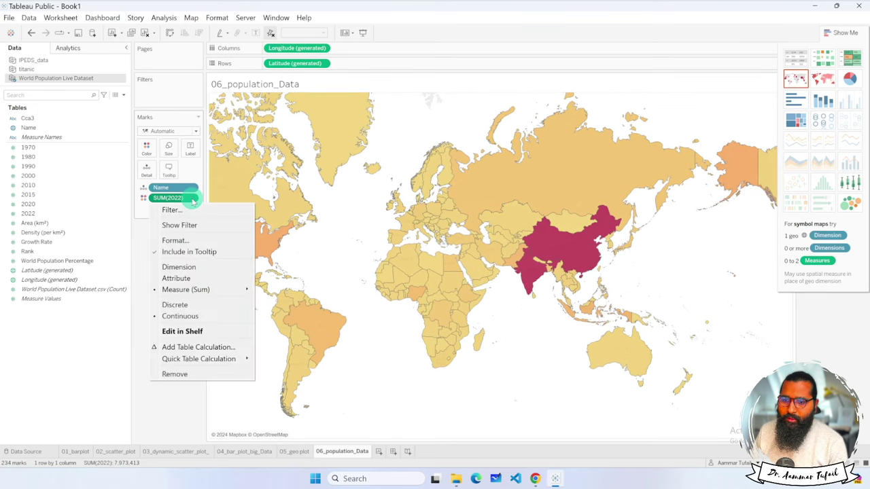
left_click(175, 373)
Add the 2010 population to the view as a filled world map.
left_click(42, 186)
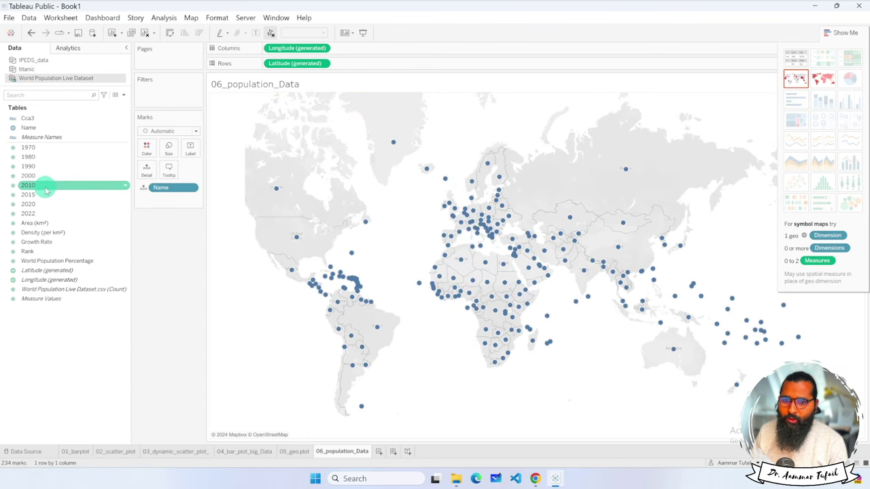
left_click_drag(45, 189, 359, 63)
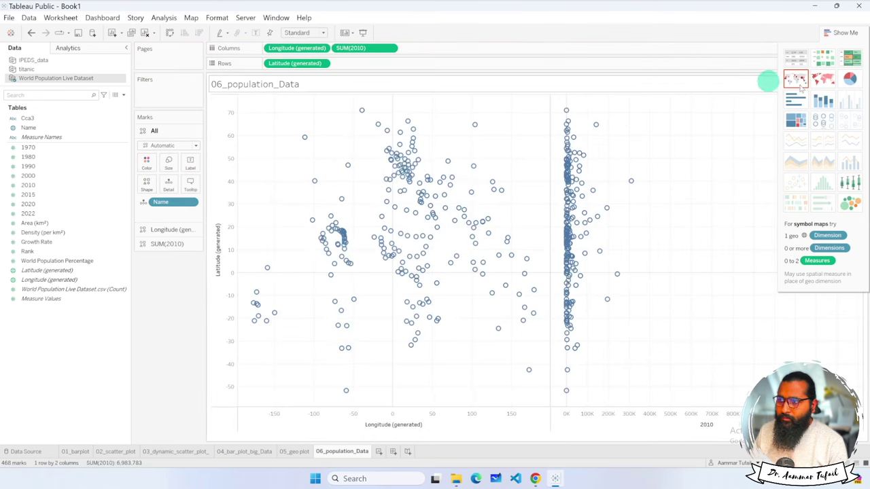
left_click(823, 80)
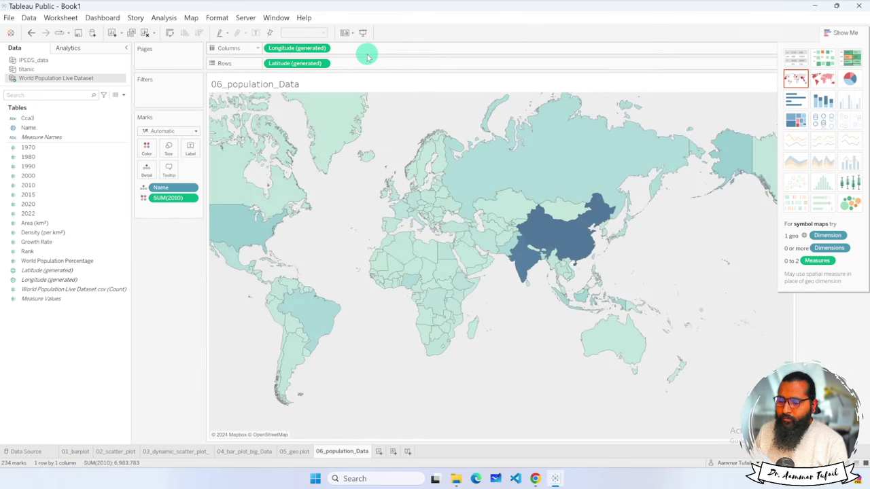
Shade the SUM(2010) map with the Green-Gold palette and show its colour legend.
left_click(148, 149)
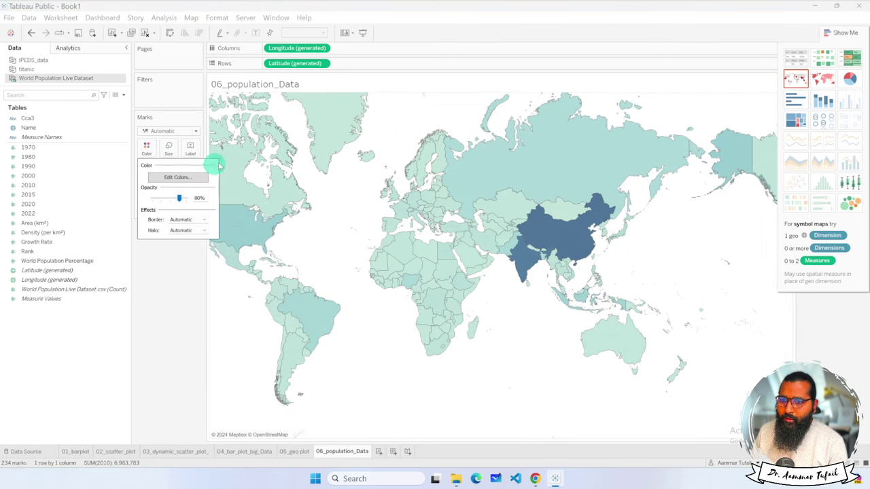
left_click(178, 176)
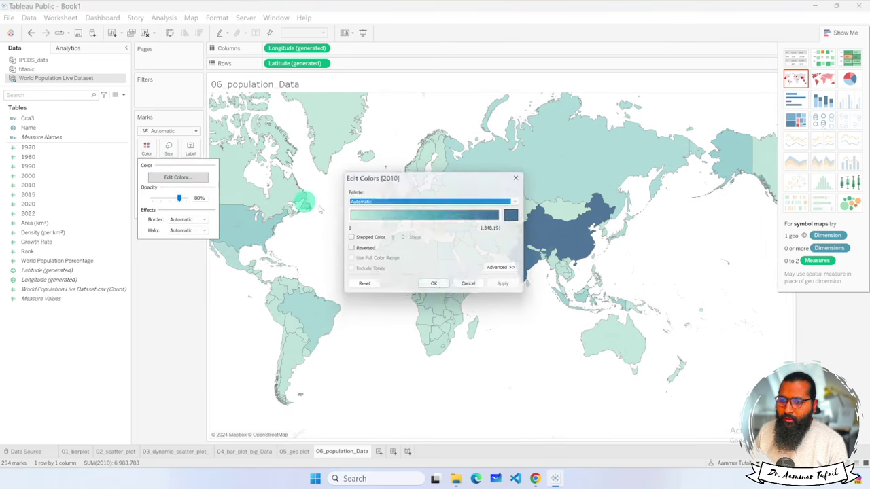
left_click(441, 205)
left_click(406, 286)
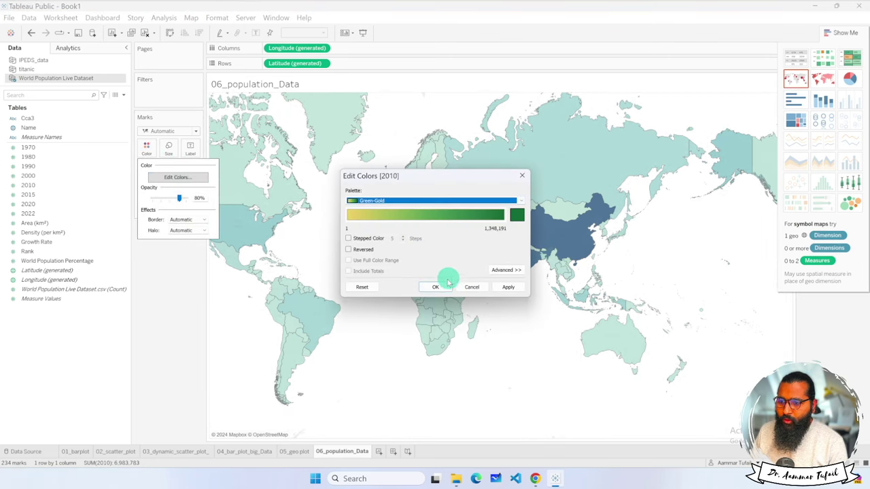
left_click(435, 286)
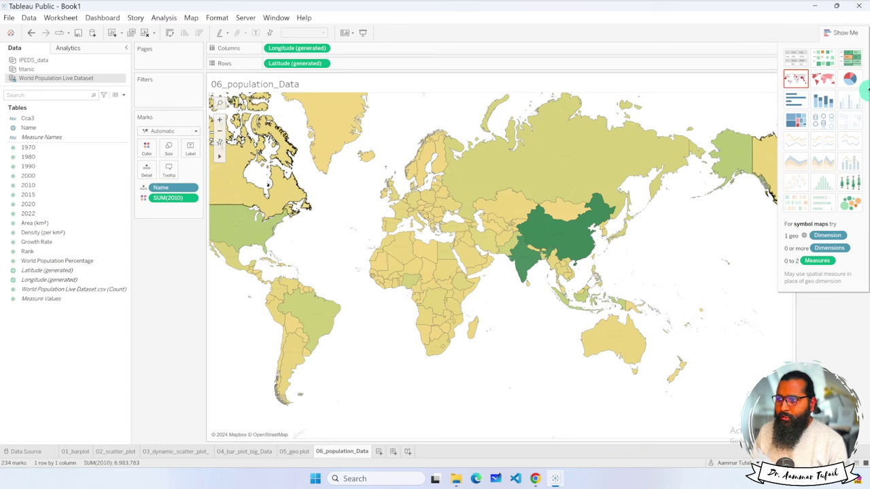
left_click(847, 33)
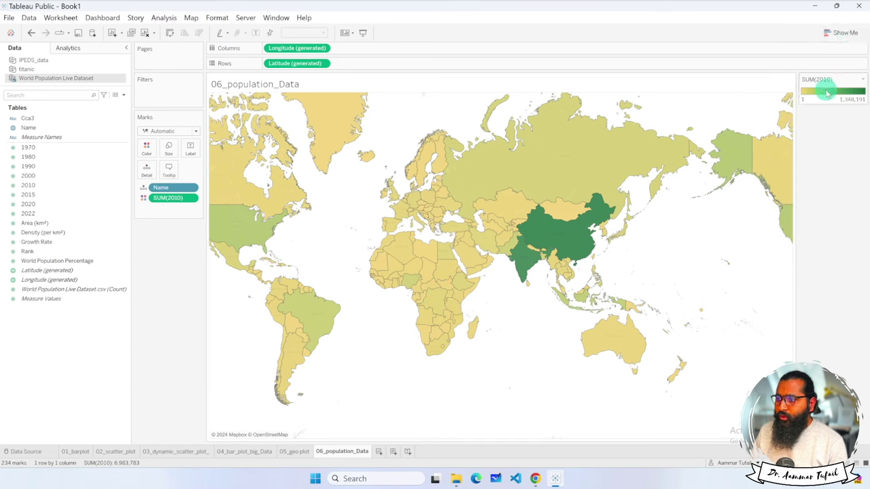
left_click(863, 80)
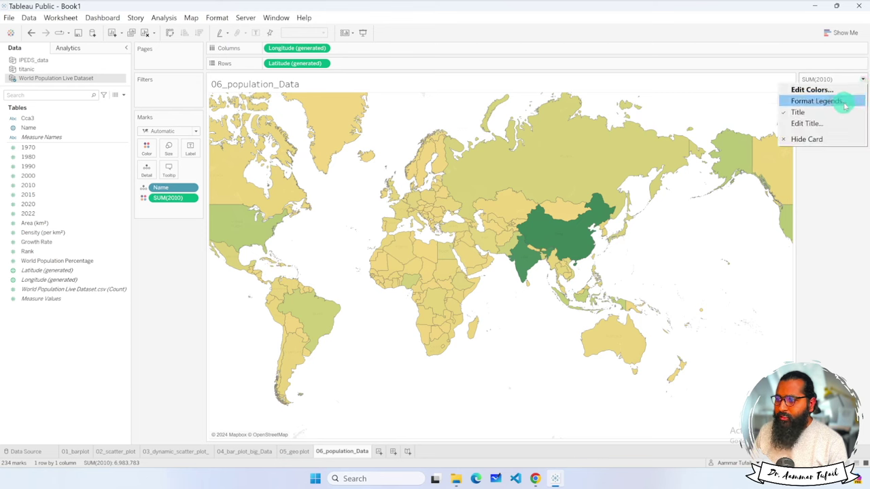
left_click(816, 101)
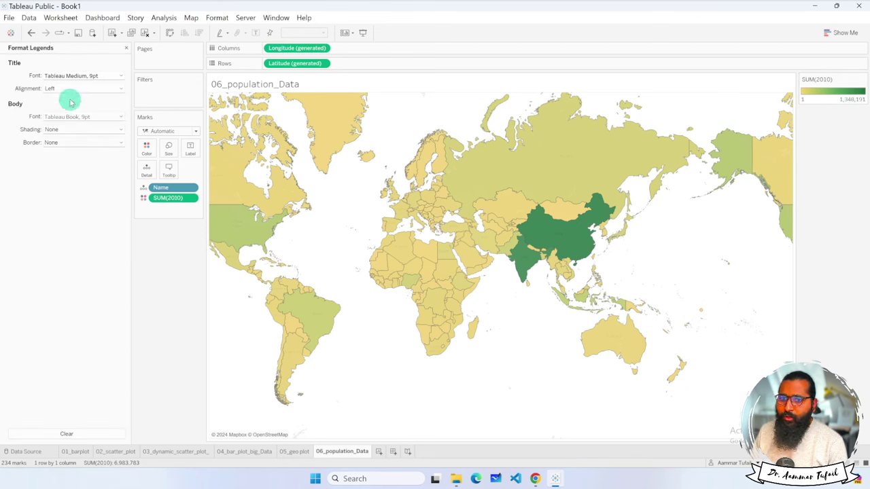
left_click(125, 49)
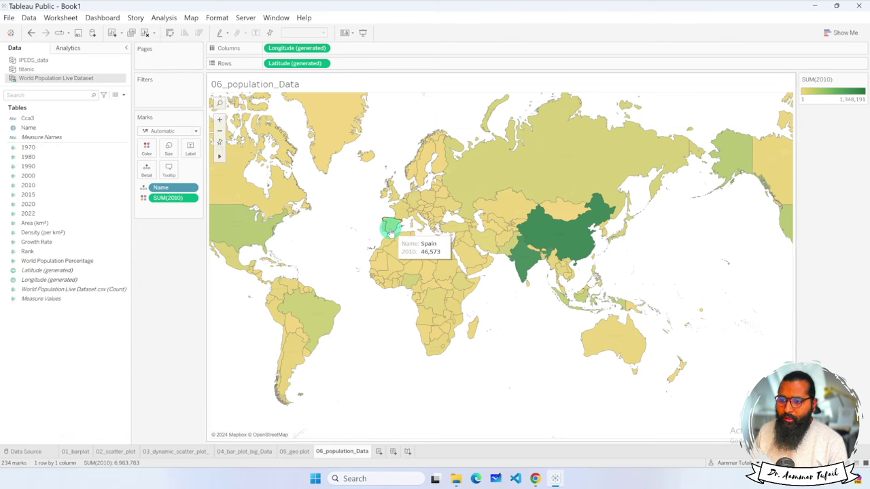
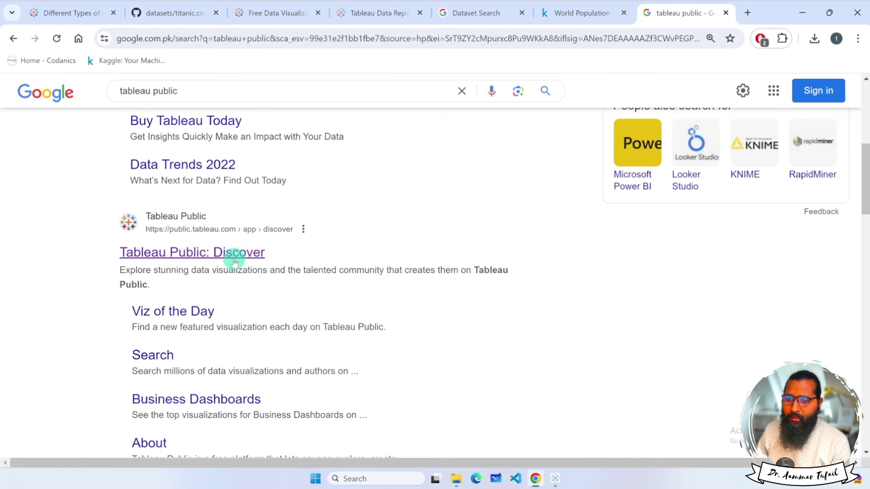
Open the Tableau Public Discover page in Chrome, then return to the desktop population workbook.
left_click(234, 255)
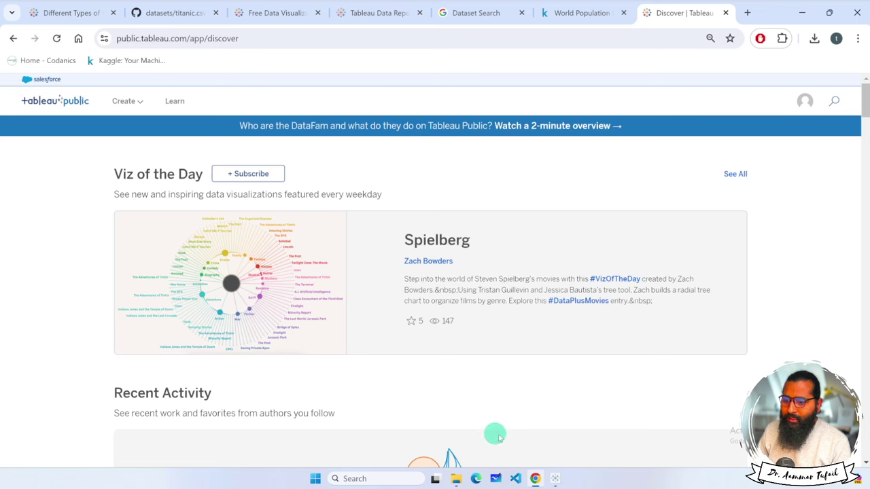
left_click(554, 470)
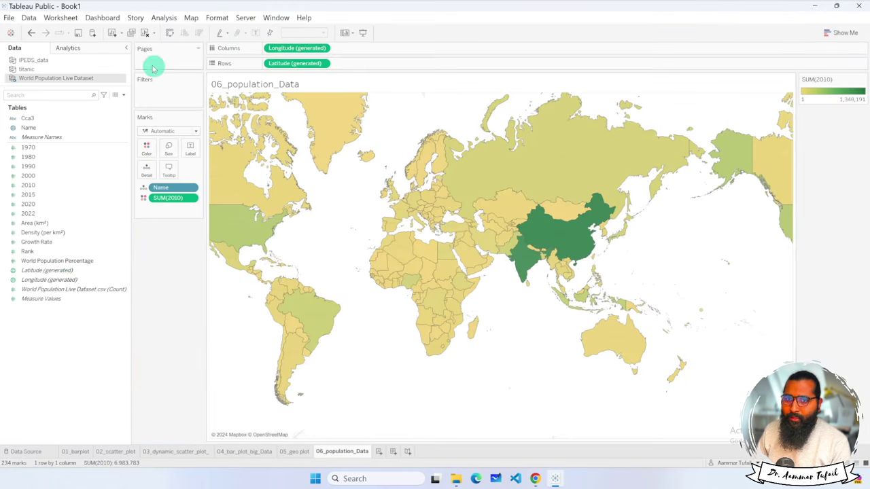
Save the world population map workbook to Tableau Public titled Test_book_1, dismissing the error dialog.
left_click(9, 18)
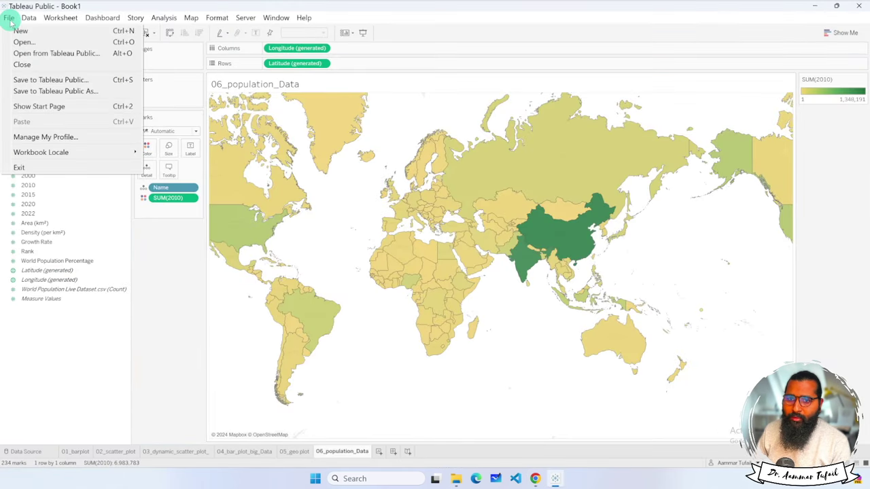
left_click(51, 80)
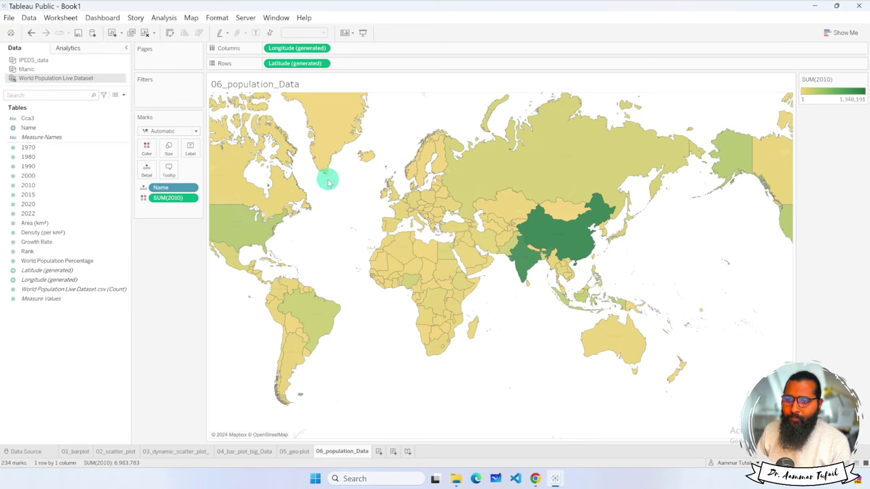
left_click(394, 248)
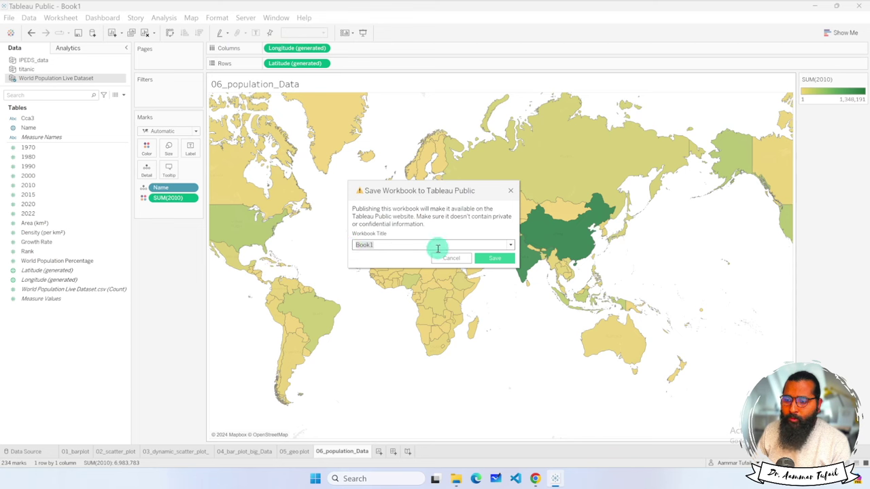
left_click(511, 248)
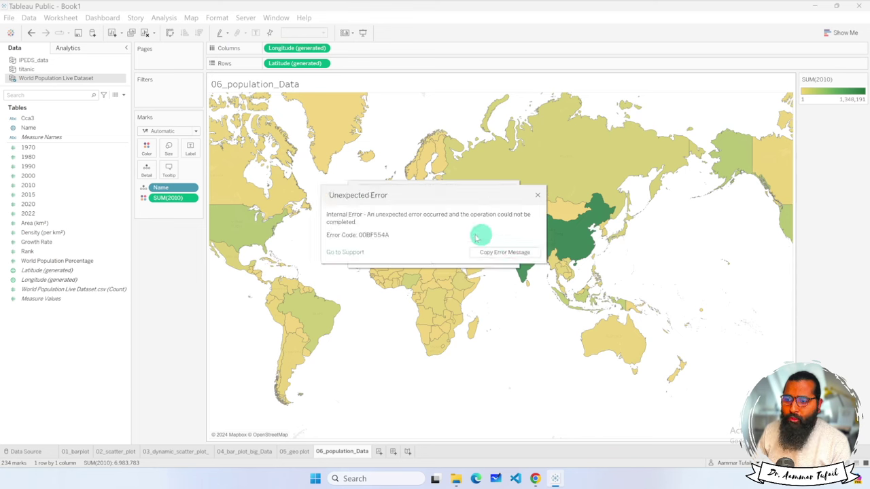
left_click(536, 197)
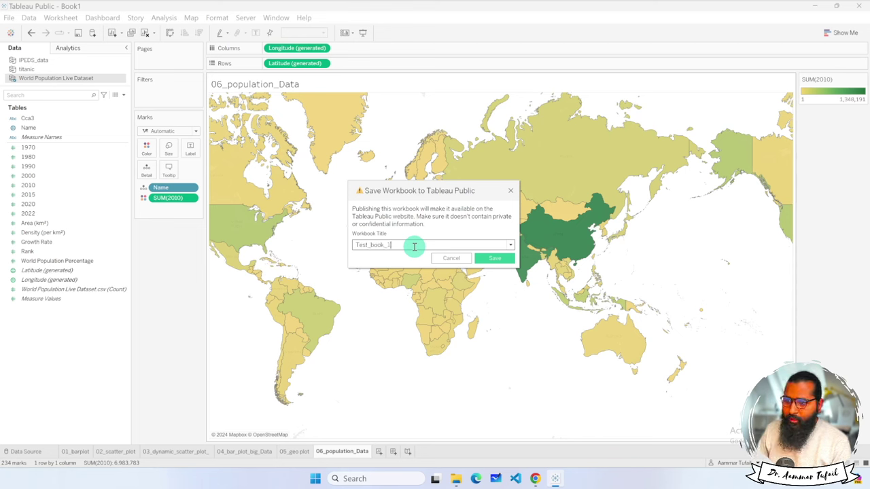
left_click(480, 259)
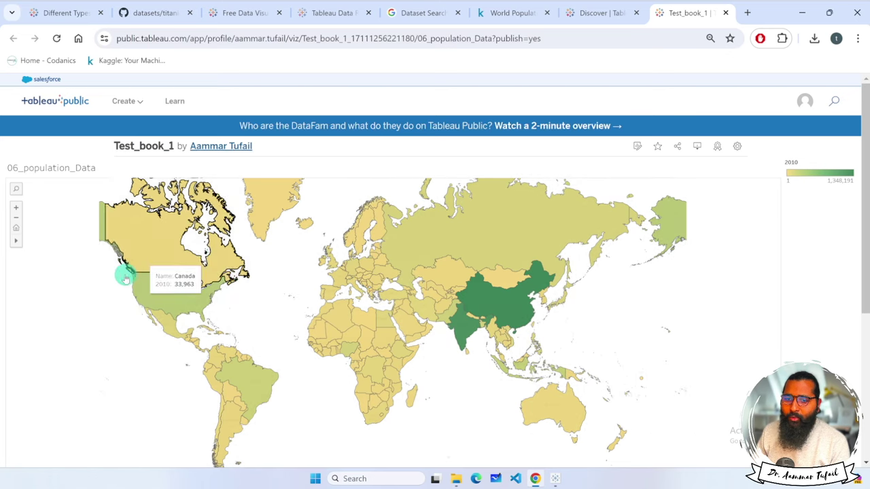
left_click(17, 220)
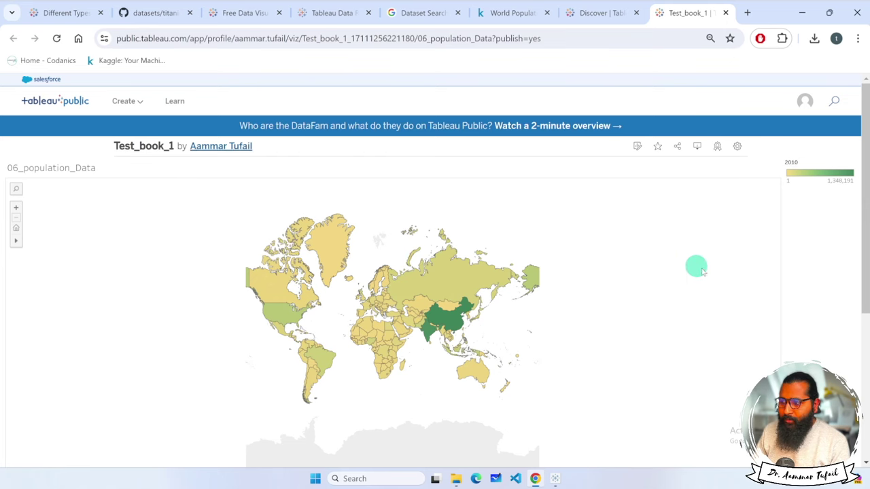
scroll(820, 259, "down", 5)
scroll(821, 261, "up", 5)
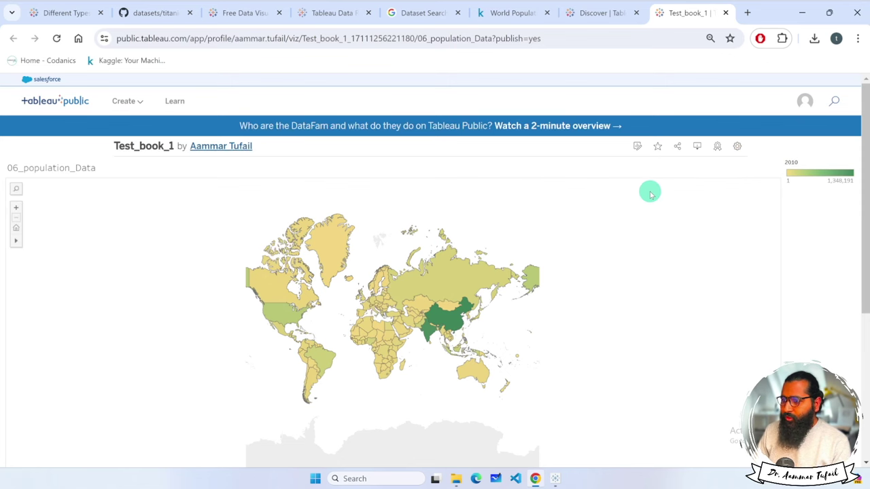
key("super")
scroll(647, 189, "up", 2, "ctrl")
left_click(697, 196)
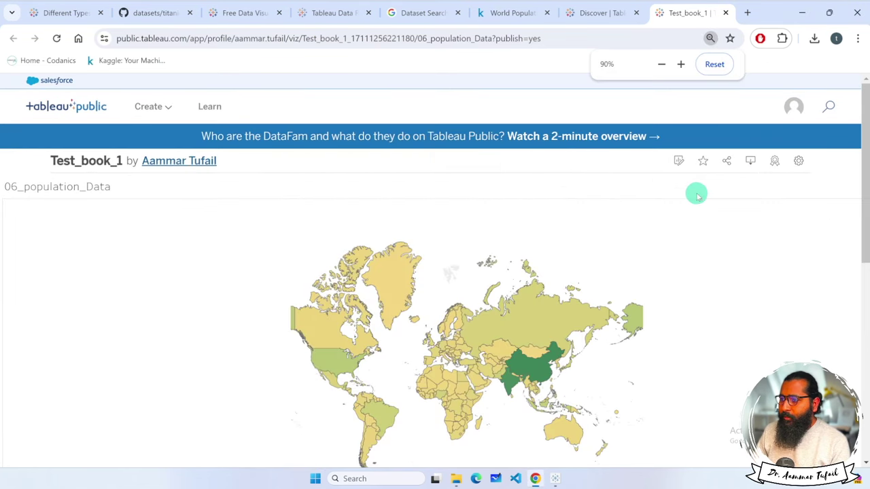
scroll(750, 168, "up", 1, "ctrl")
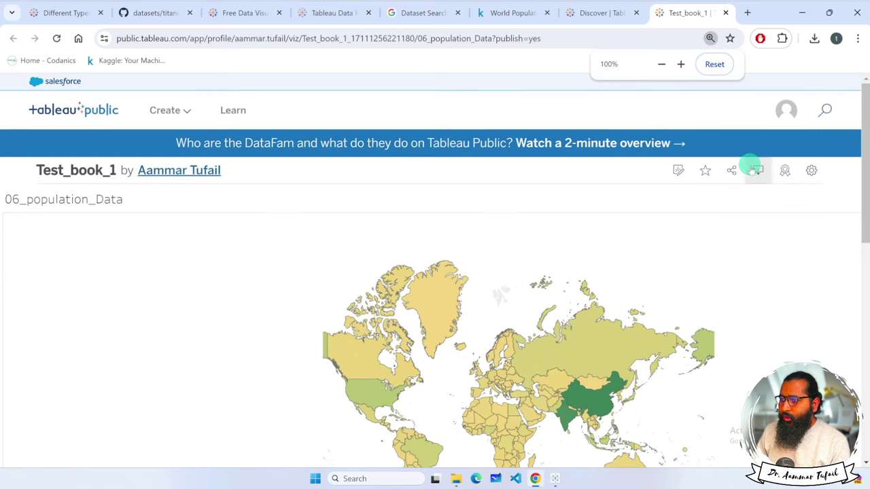
left_click(679, 171)
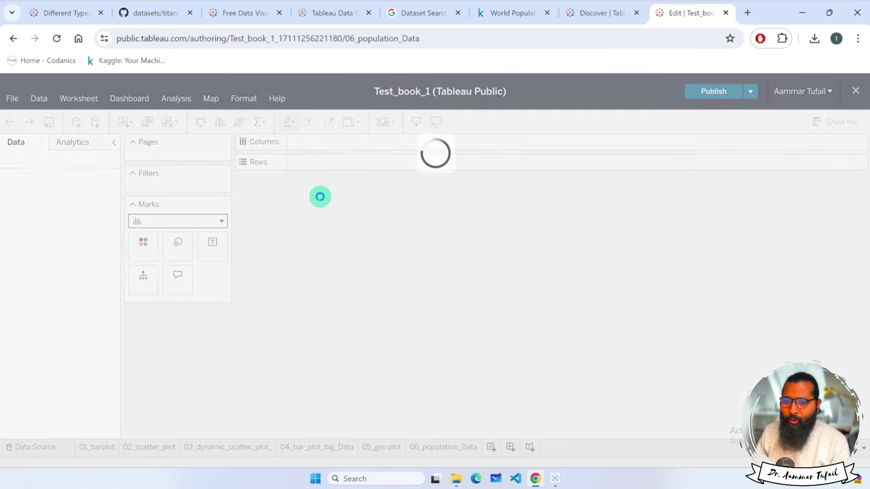
left_click(16, 39)
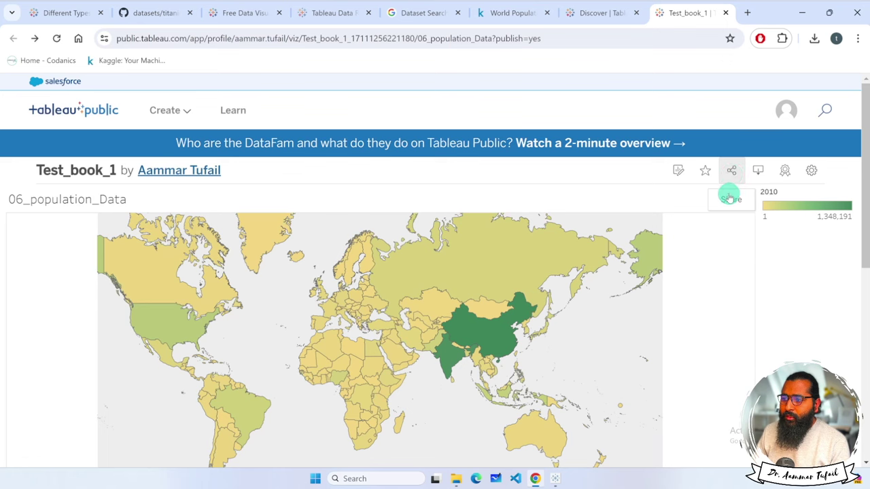
left_click(732, 170)
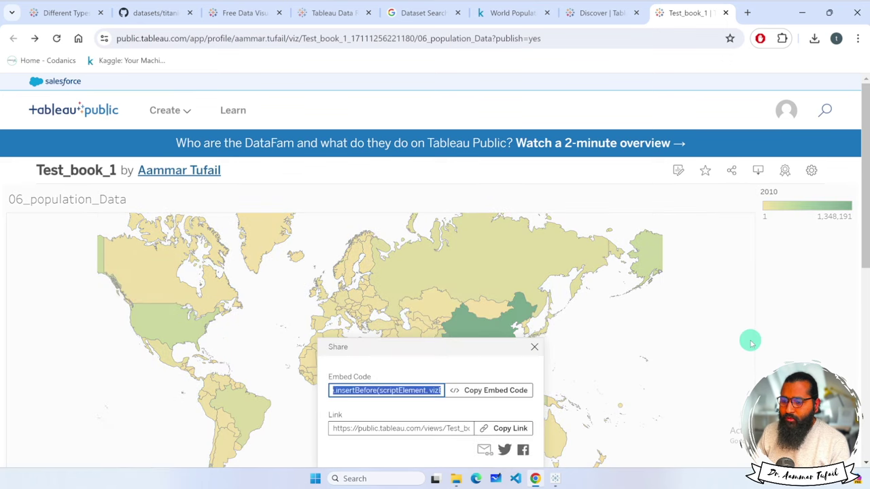
Copy the published viz's share link.
scroll(751, 342, "down", 3)
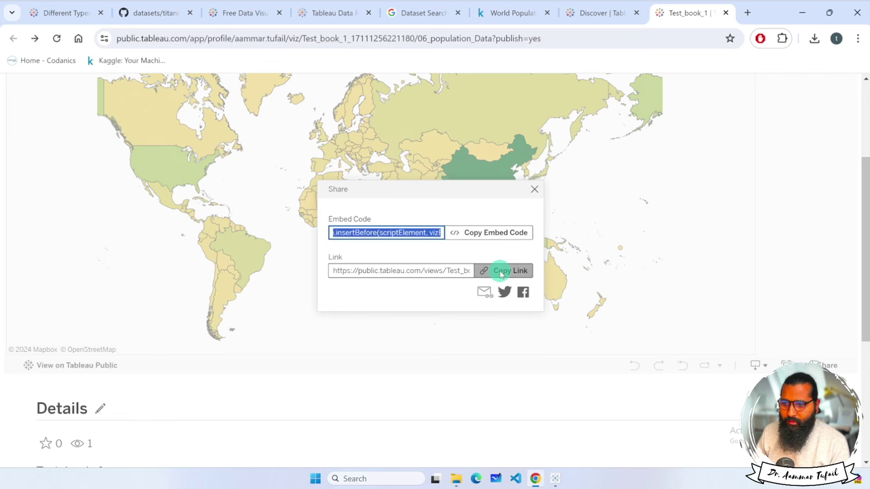
left_click(533, 192)
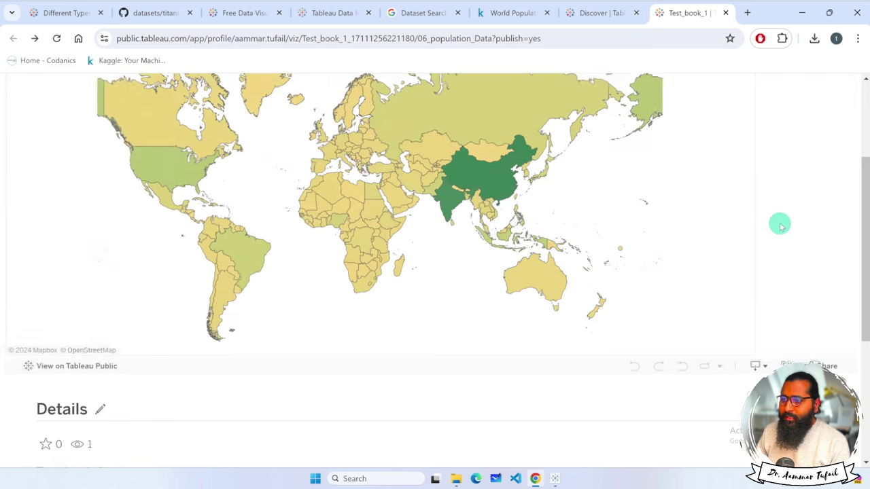
scroll(779, 223, "up", 2)
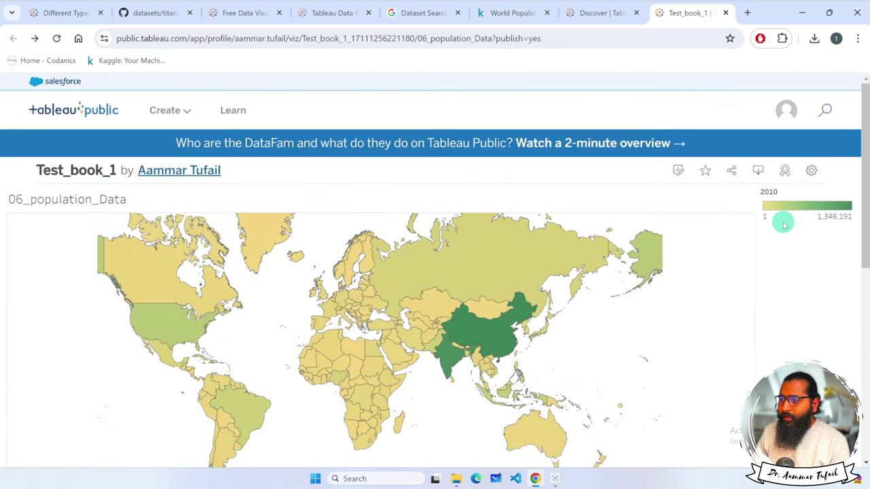
Download the map as the image 06_population_Data.png and open it from Chrome's downloads.
left_click(758, 173)
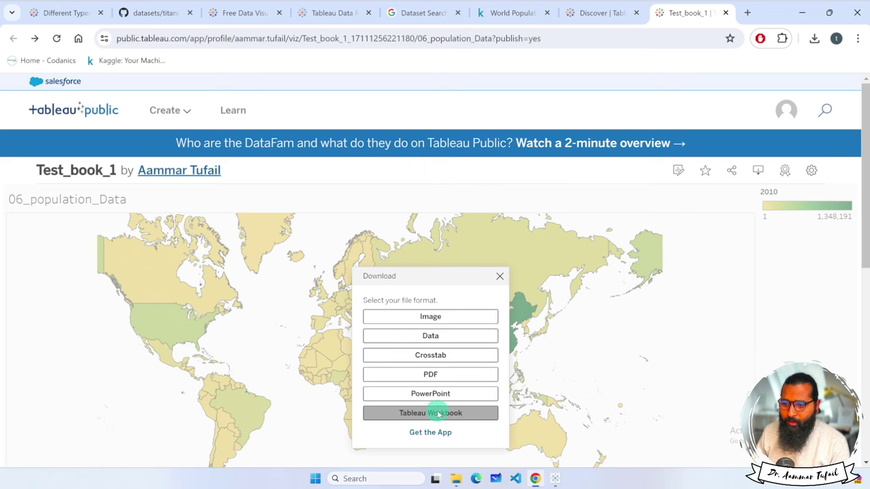
left_click(451, 316)
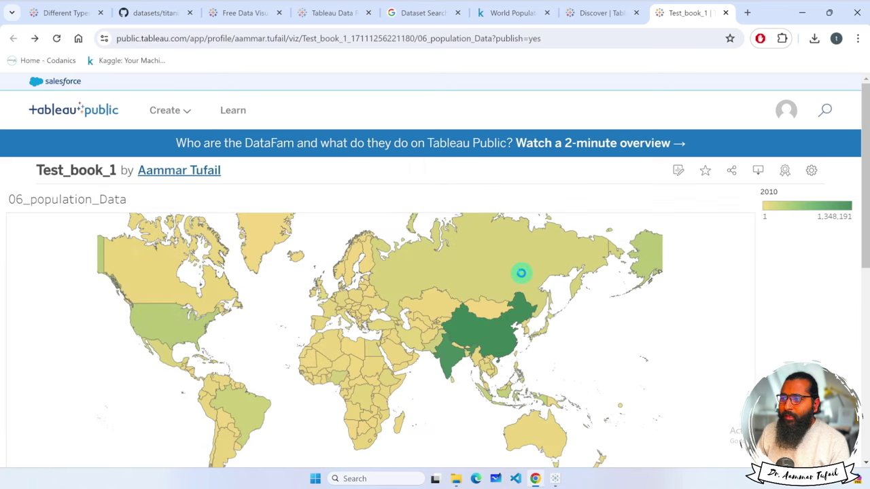
left_click(815, 39)
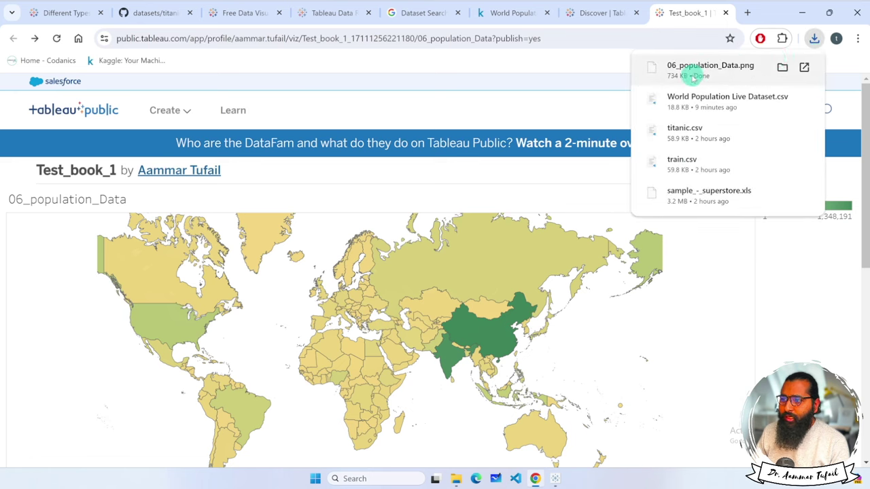
left_click(785, 70)
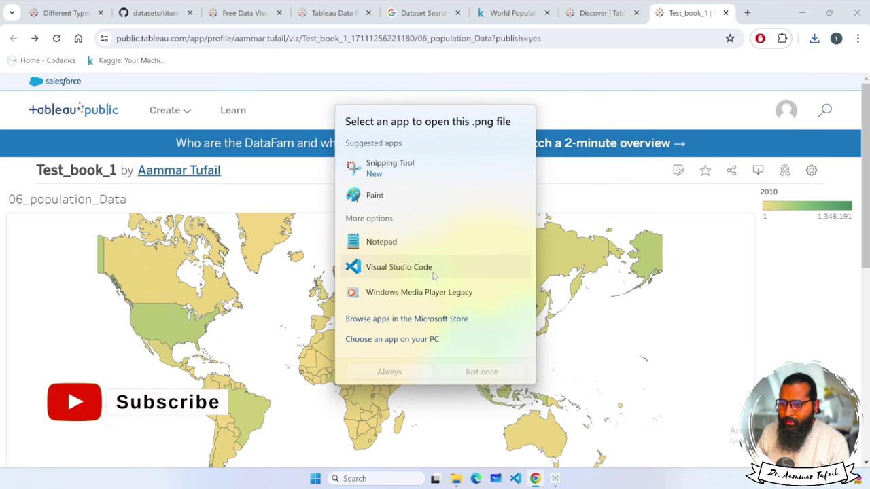
Open 06_population_Data.png just once with Visual Studio Code.
left_click(481, 372)
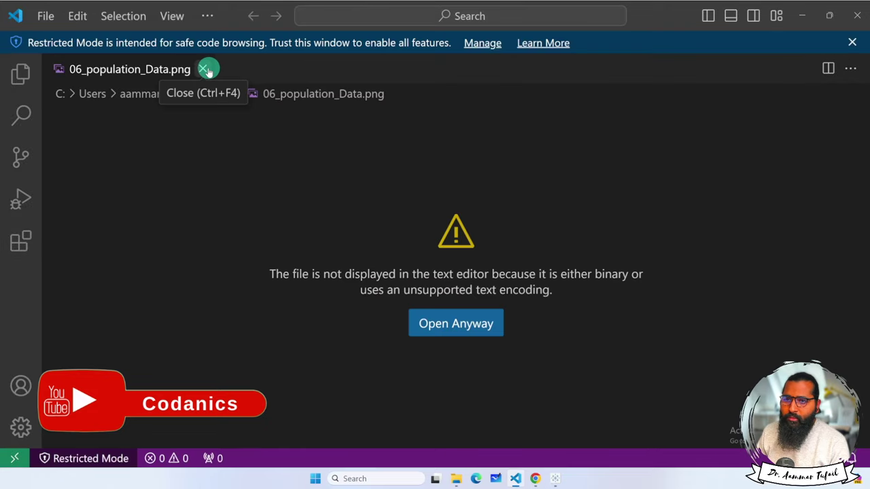
Trust the Visual Studio Code window through the Workspace Trust settings.
left_click(479, 43)
scroll(327, 318, "down", 3)
left_click(291, 307)
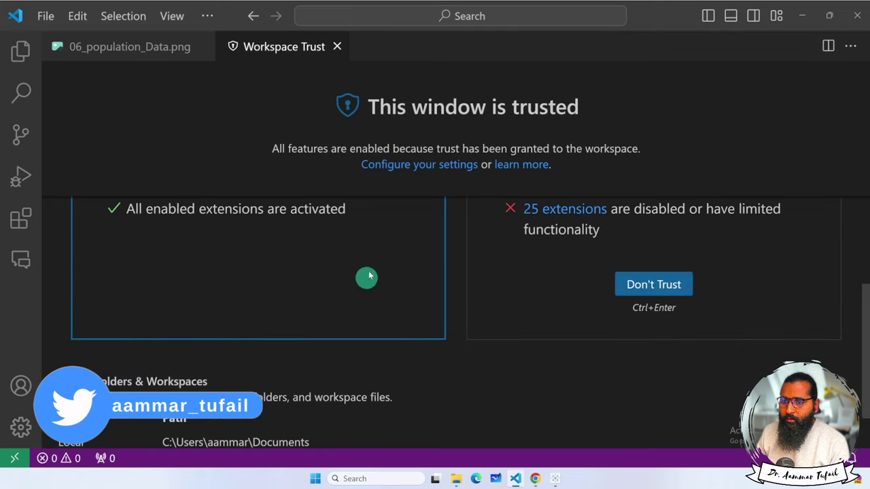
left_click(338, 51)
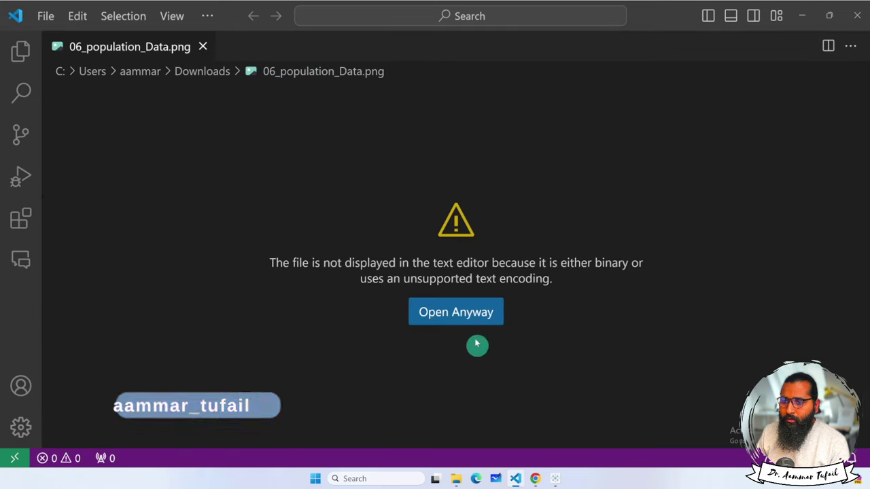
View the PNG with Image Preview, then close the image tab.
left_click(470, 317)
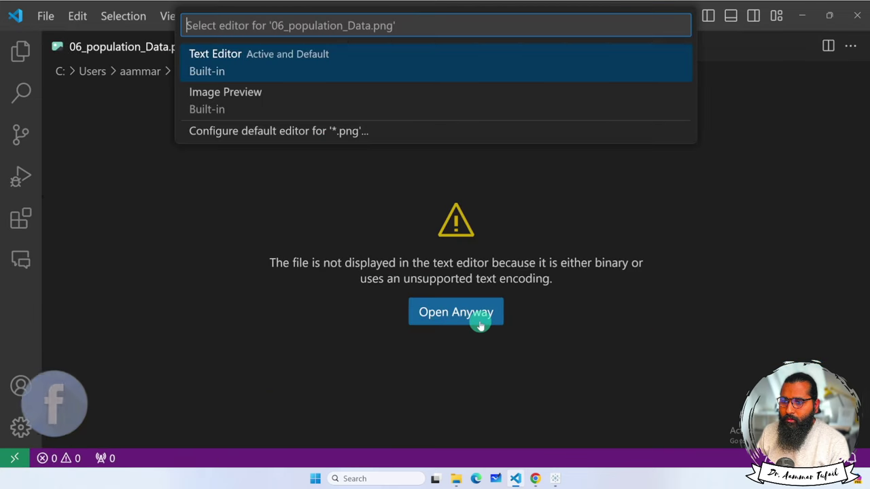
left_click(258, 106)
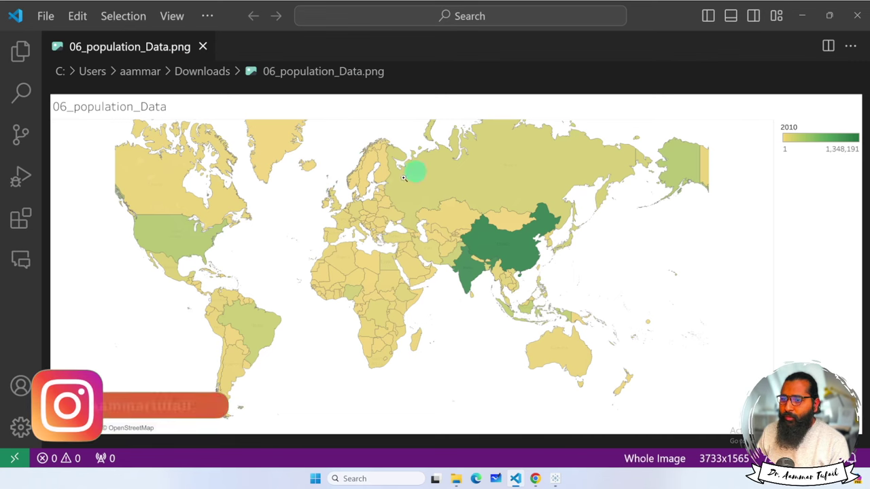
left_click(204, 49)
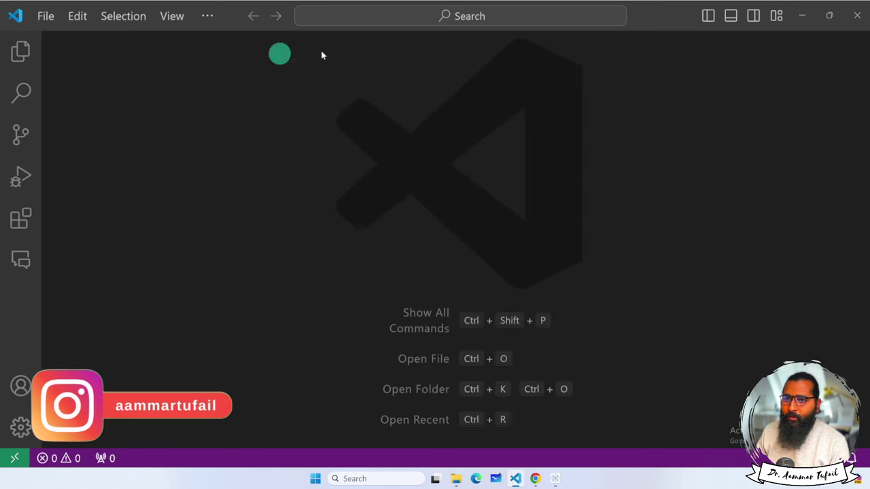
Return to Chrome and zoom the published population map out three levels.
left_click(803, 15)
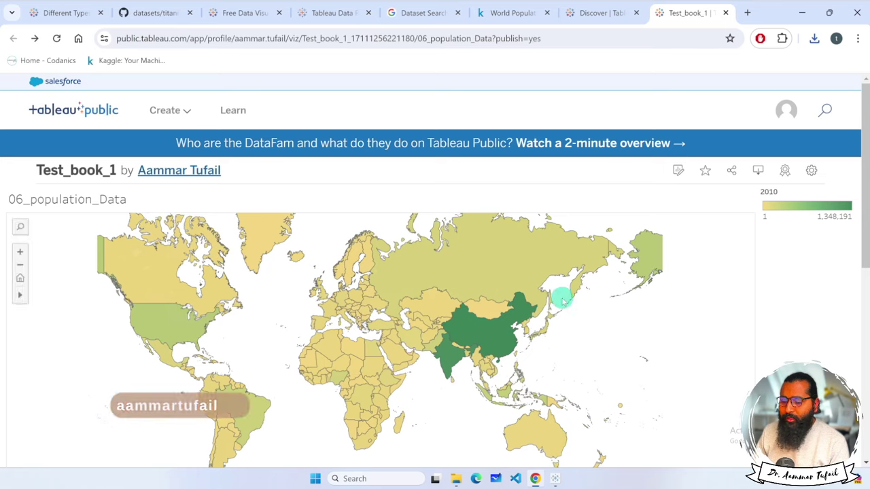
scroll(855, 198, "down", 2)
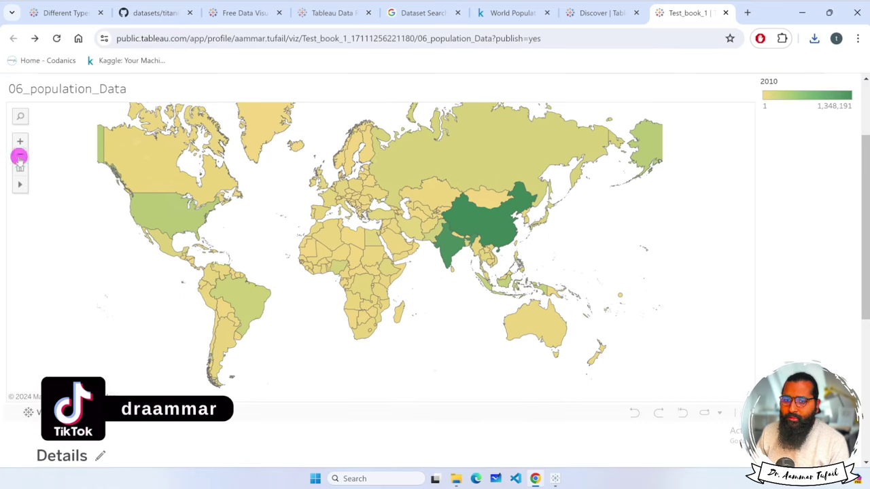
scroll(57, 220, "up", 2)
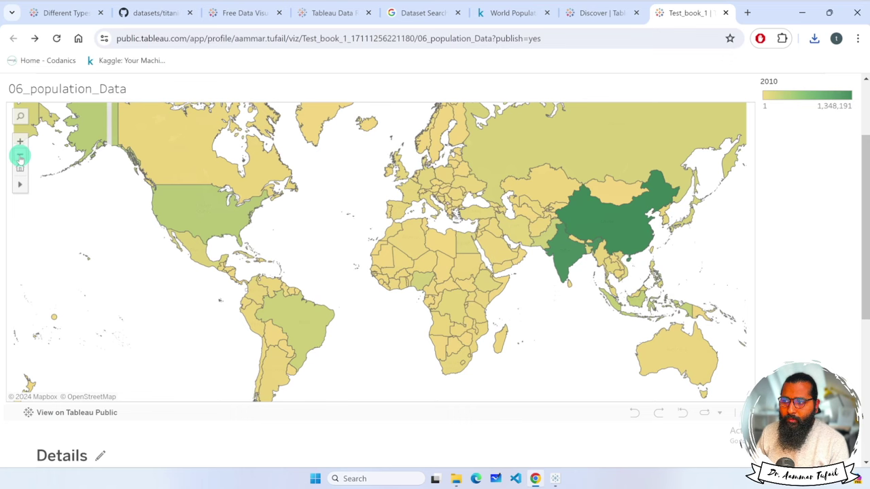
left_click(20, 155)
left_click(20, 155)
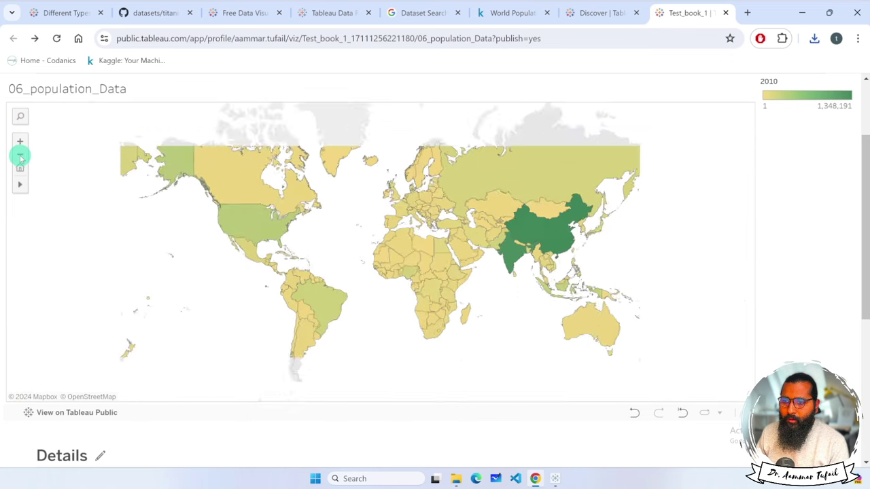
left_click(19, 155)
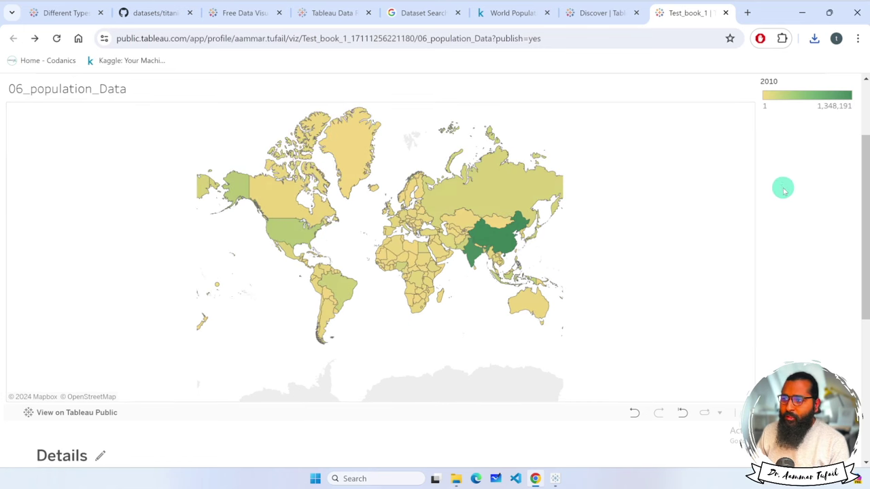
Download the published map again as a PNG image.
scroll(861, 157, "up", 3)
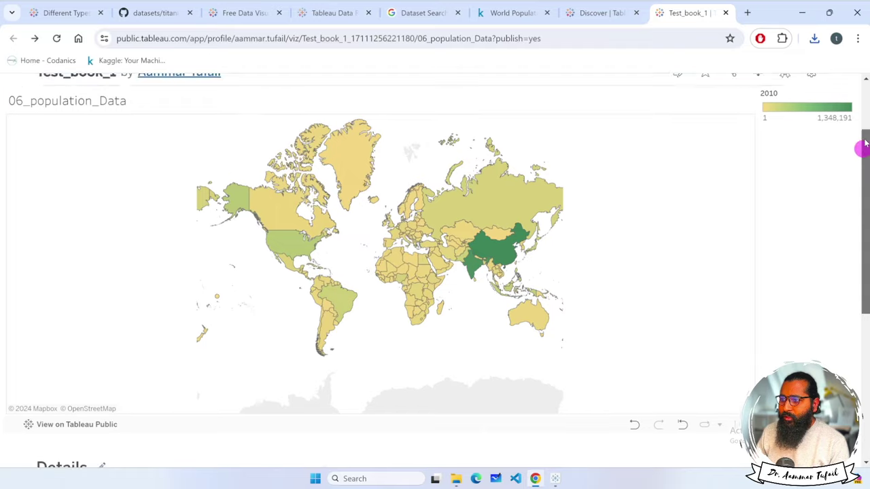
left_click(760, 160)
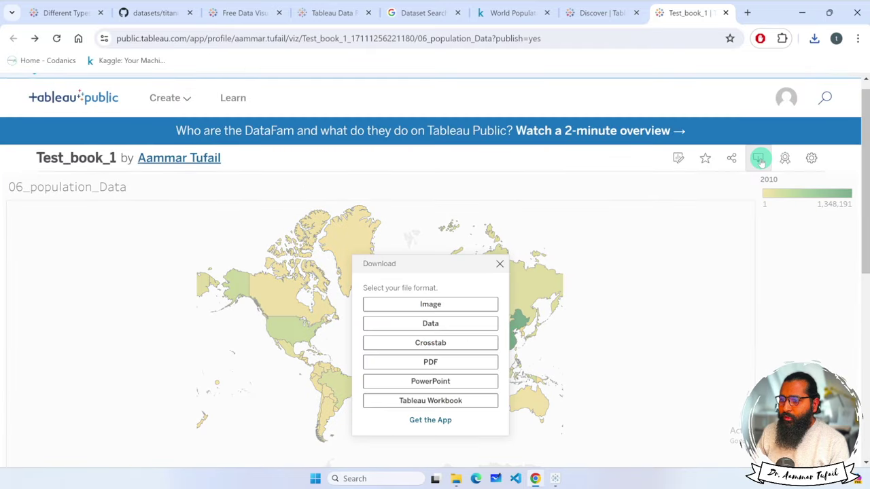
left_click(448, 299)
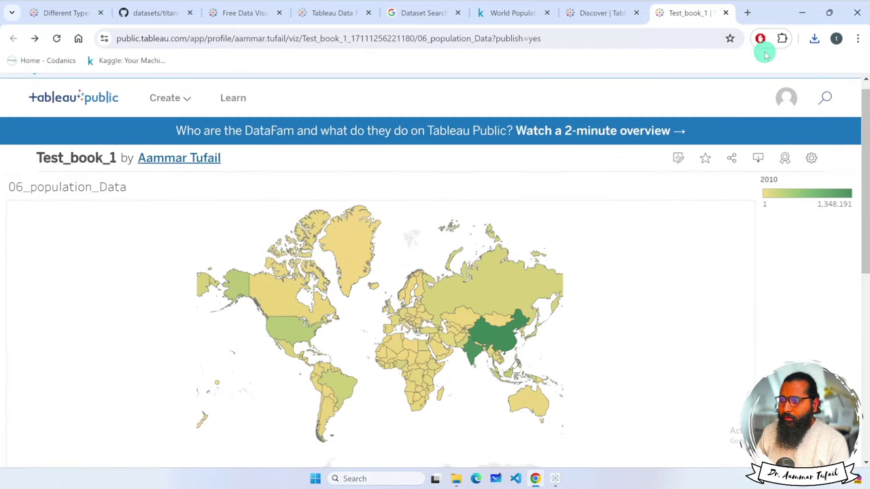
Try opening the new PNG download via the Microsoft Store, then close the Store.
left_click(814, 39)
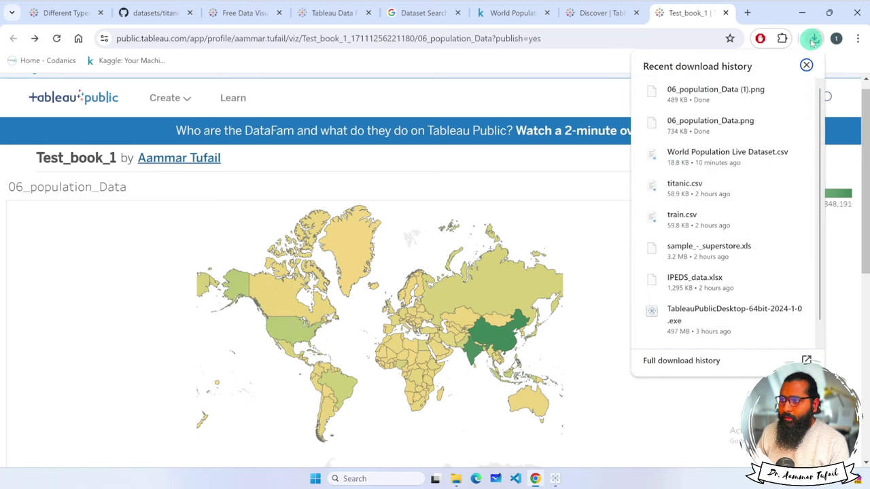
left_click(690, 92)
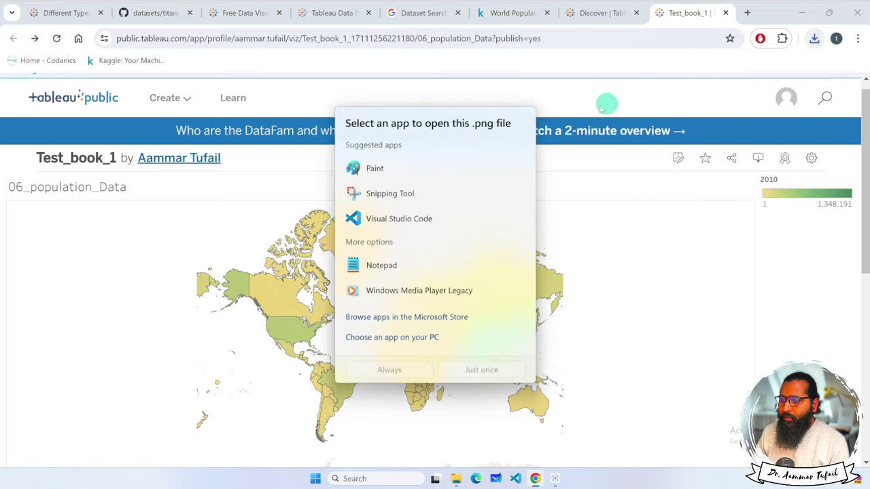
left_click(399, 316)
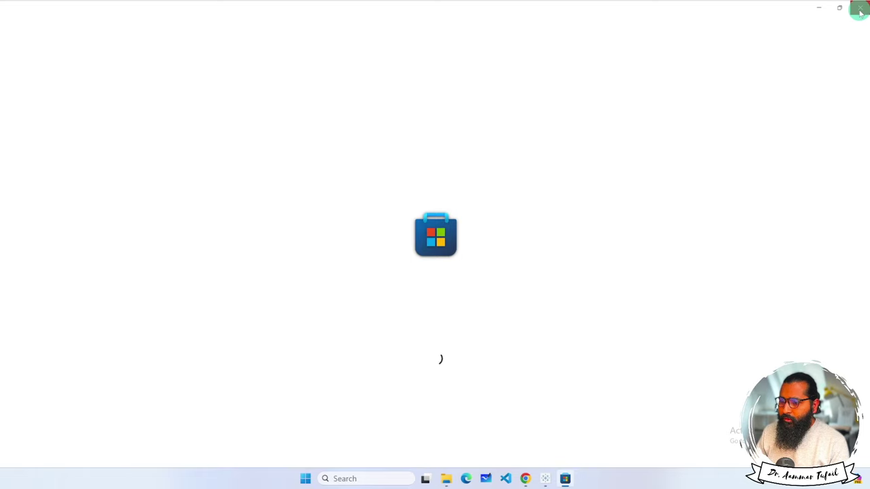
left_click(860, 8)
left_click(559, 474)
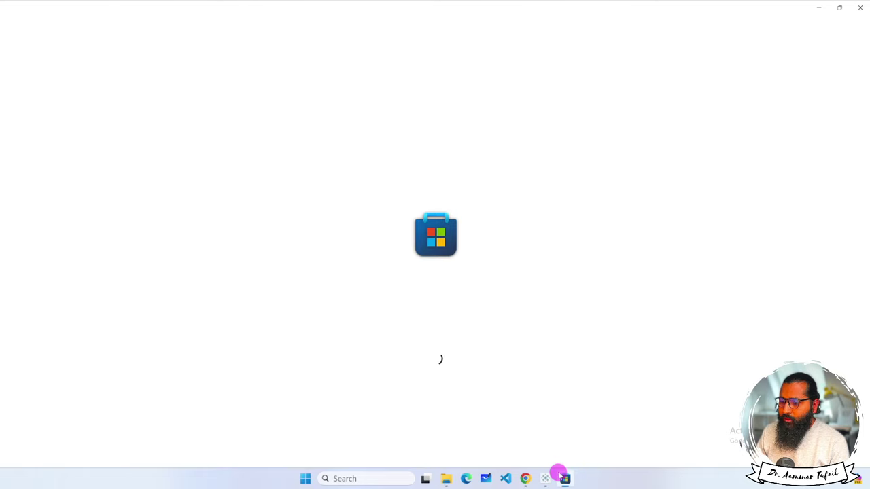
Reopen the PNG, browse the Windows Photo Viewer folder for an app, cancel, and pick Paint.
left_click(813, 39)
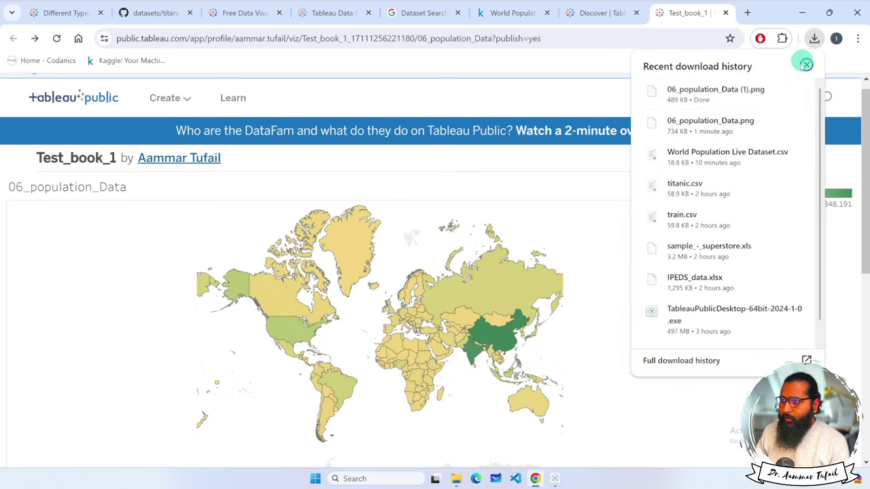
left_click(802, 89)
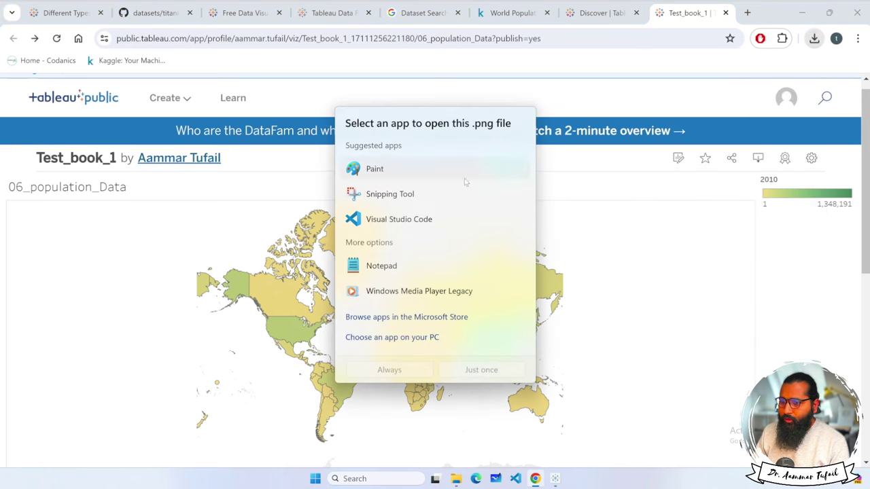
left_click(391, 341)
scroll(192, 169, "down", 2)
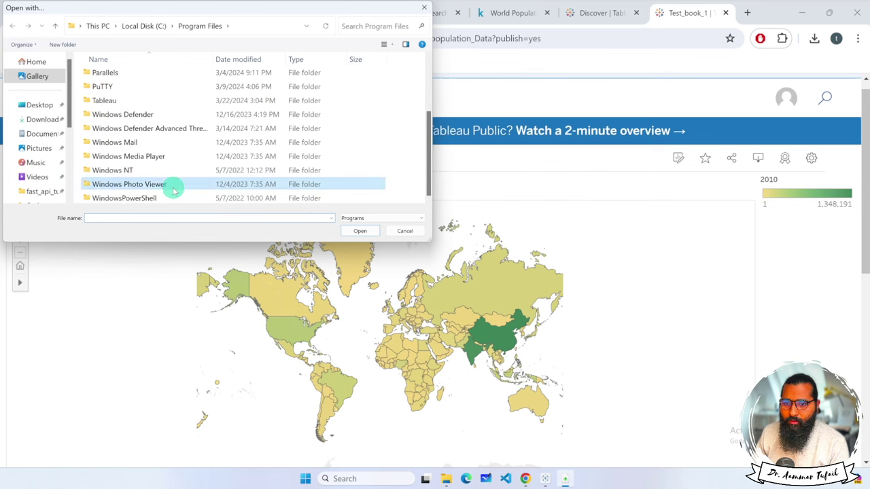
double_click(199, 189)
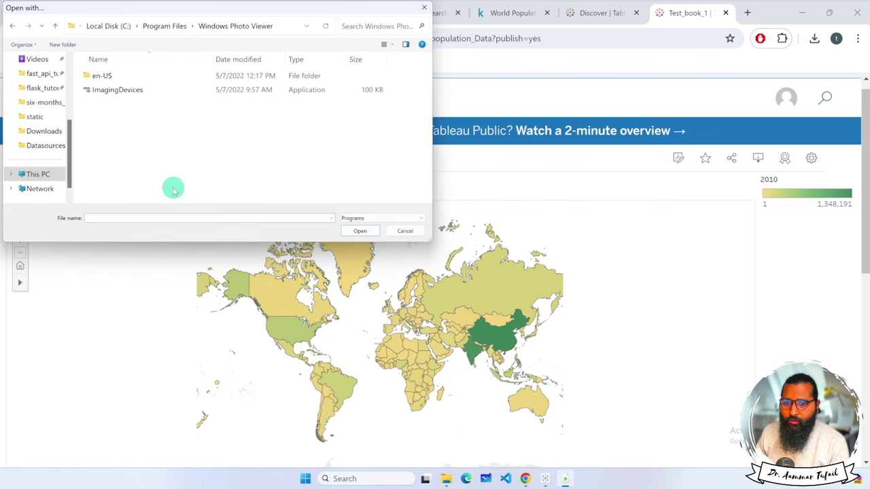
double_click(126, 80)
left_click(402, 231)
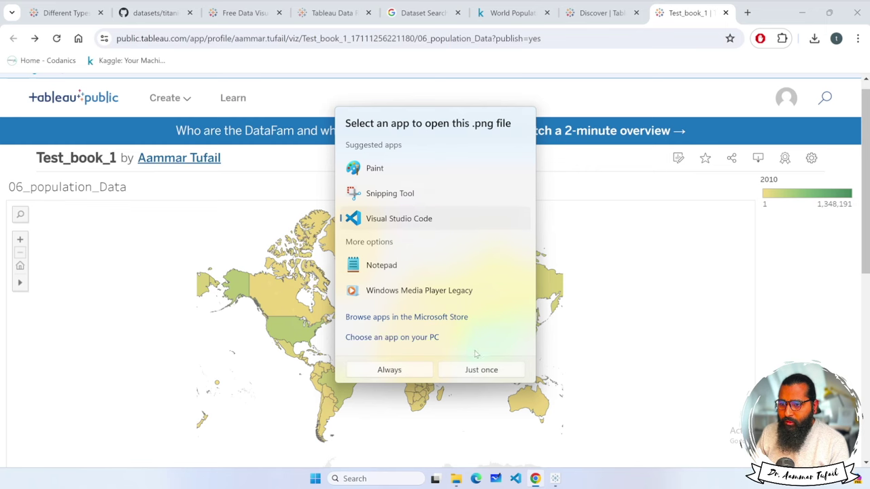
left_click(407, 170)
Open the map image in Paint just once, dismiss the Cocreator tip, scroll the canvas, and close Paint.
left_click(480, 370)
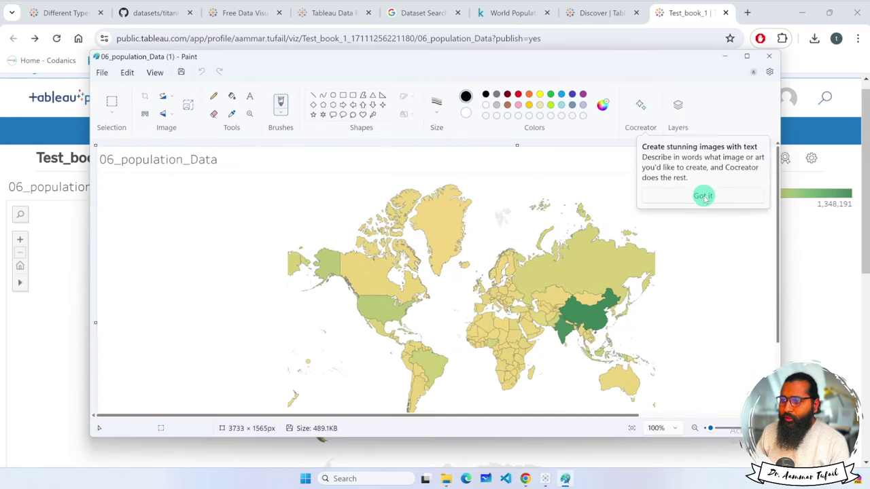
left_click(704, 197)
scroll(753, 214, "down", 3)
scroll(753, 214, "up", 3)
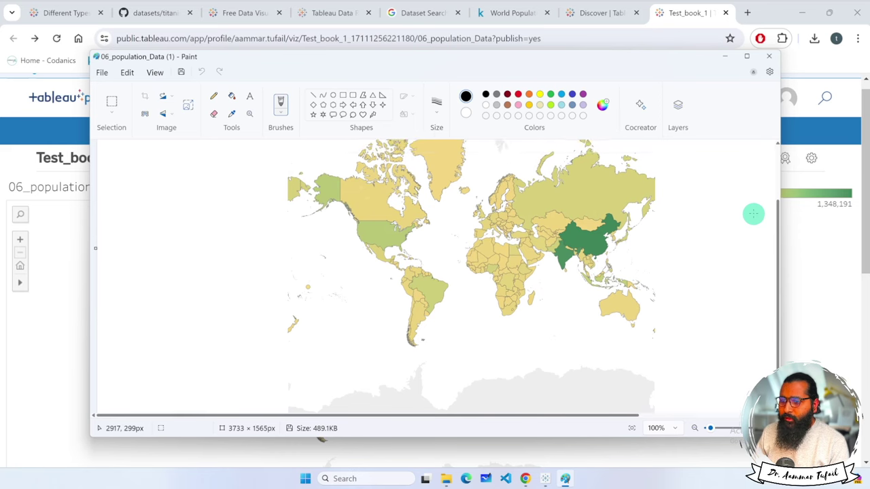
scroll(753, 214, "up", 3)
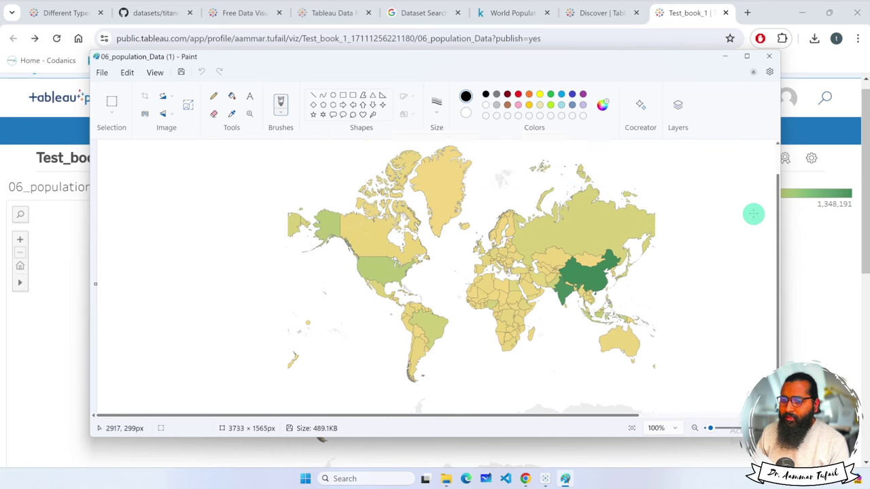
left_click(771, 60)
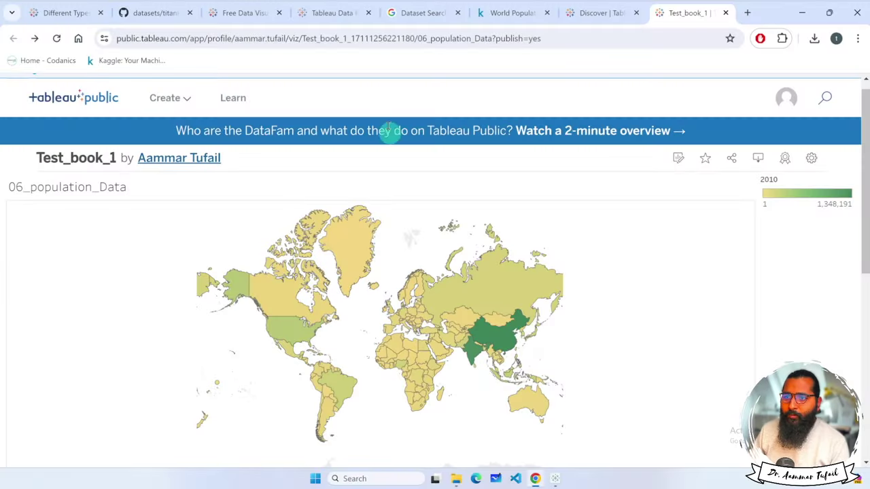
Browse the open Chrome tabs, including the Tableau Public Discover page.
left_click(336, 12)
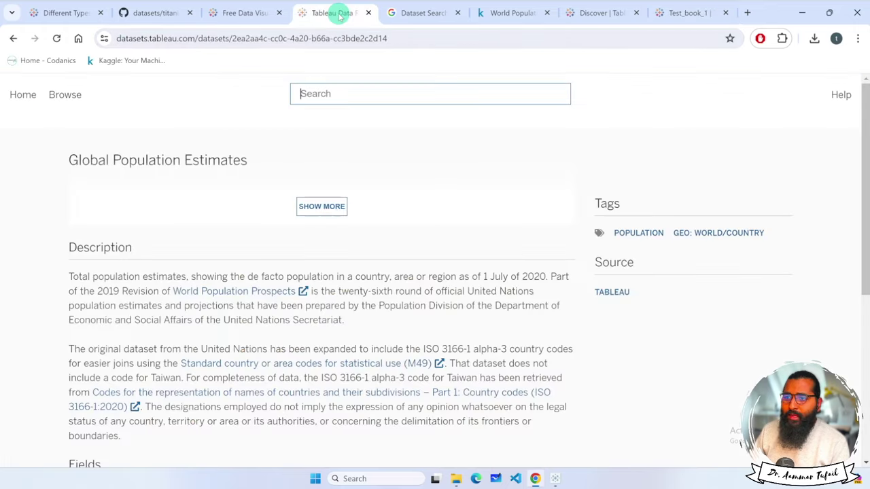
left_click(253, 14)
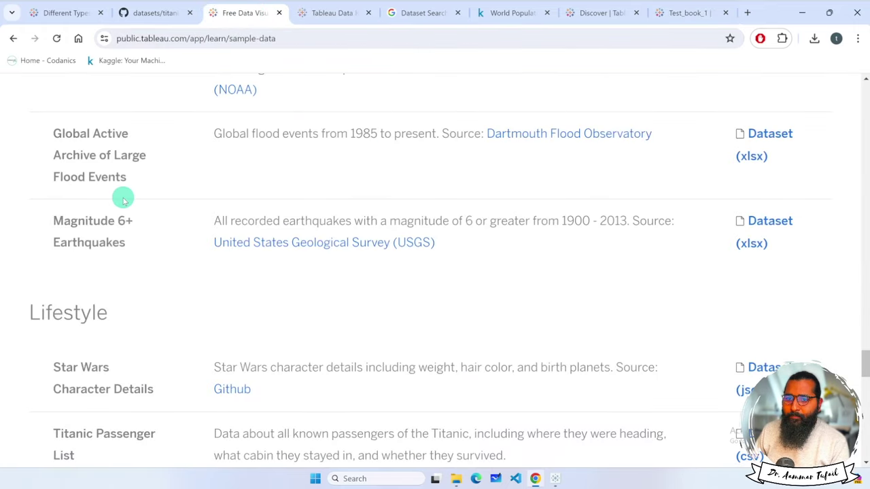
left_click(72, 13)
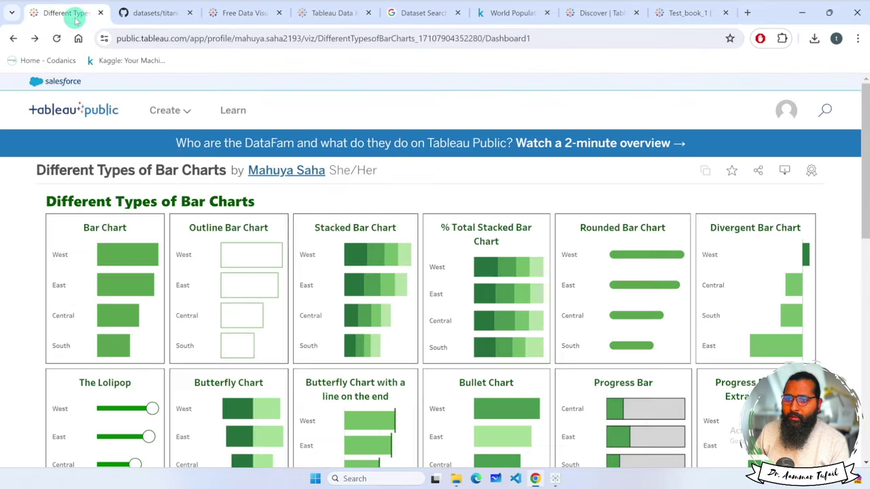
left_click(86, 109)
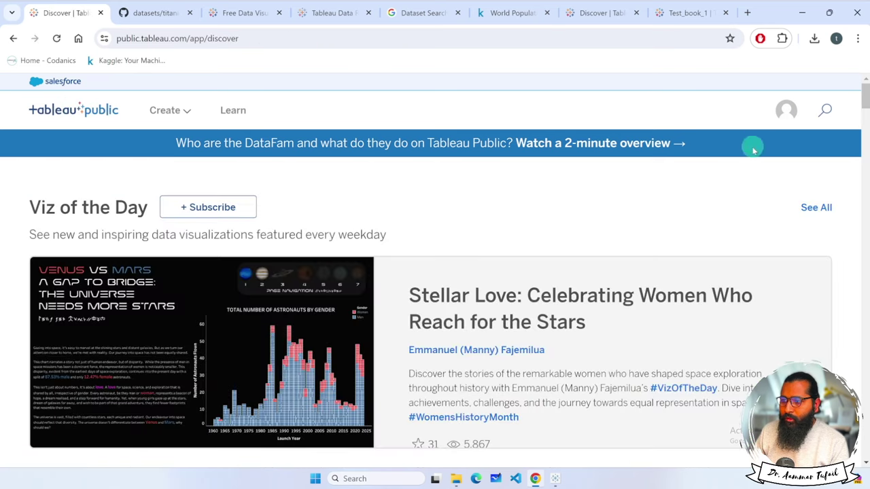
scroll(725, 191, "down", 5)
scroll(720, 190, "down", 12)
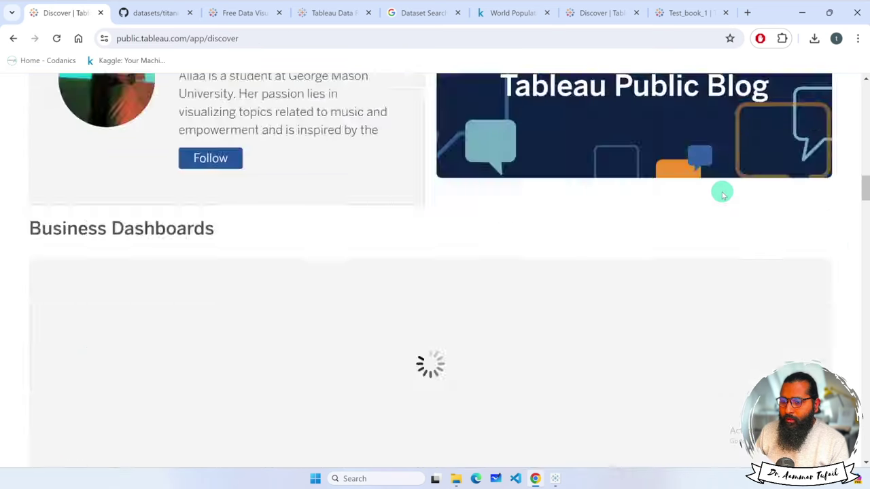
scroll(707, 195, "up", 20)
Search Google for 'tableau pricing' from the GitHub titanic tab.
left_click(139, 13)
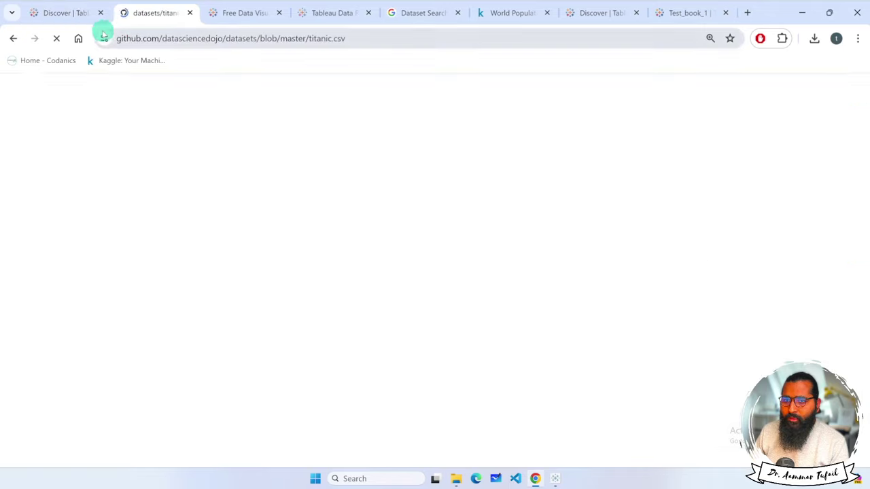
left_click(78, 38)
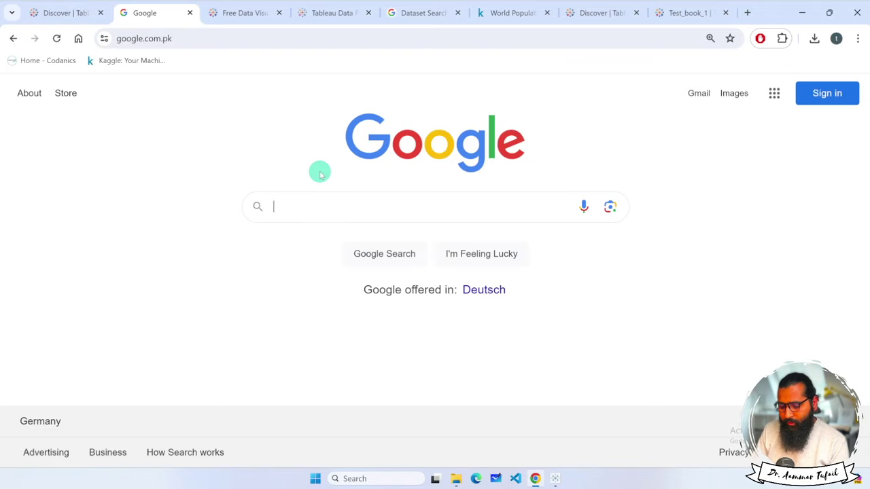
type("tableau r")
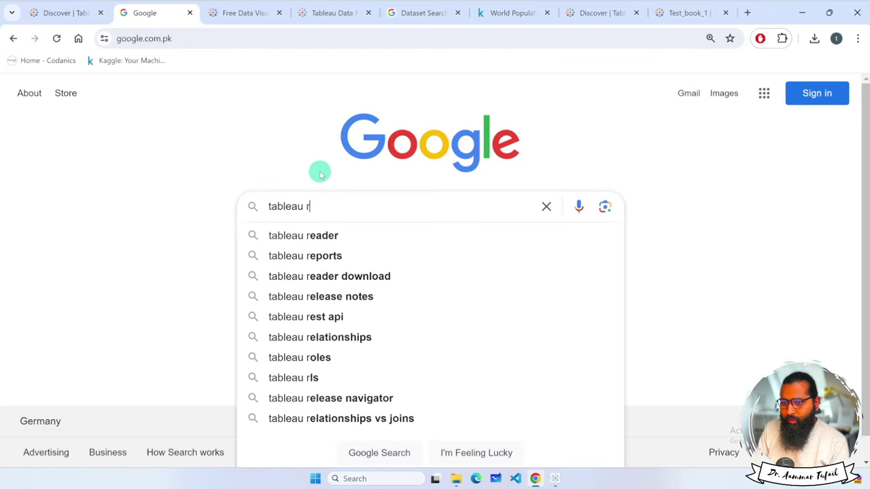
key("BackSpace")
type("pricing")
key("Return")
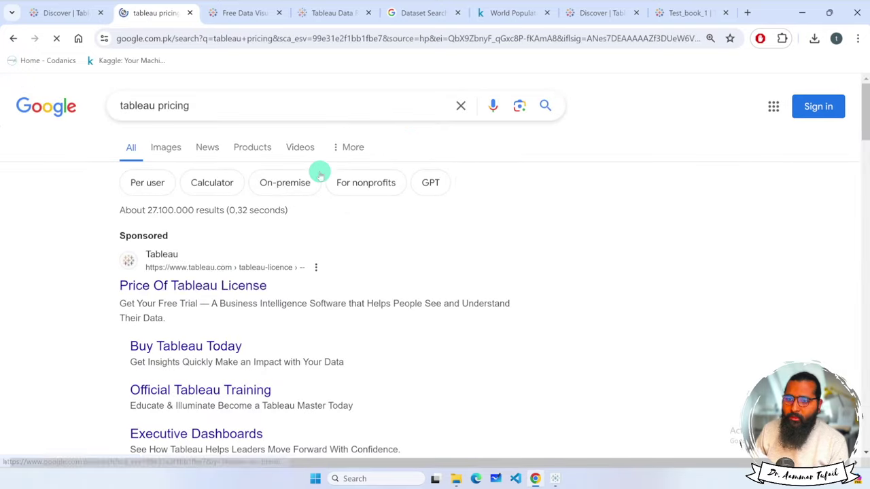
Open Tableau Pricing for Teams & Organizations and review the Creator $75, Explorer $42, Viewer $15 plans.
scroll(224, 272, "down", 5)
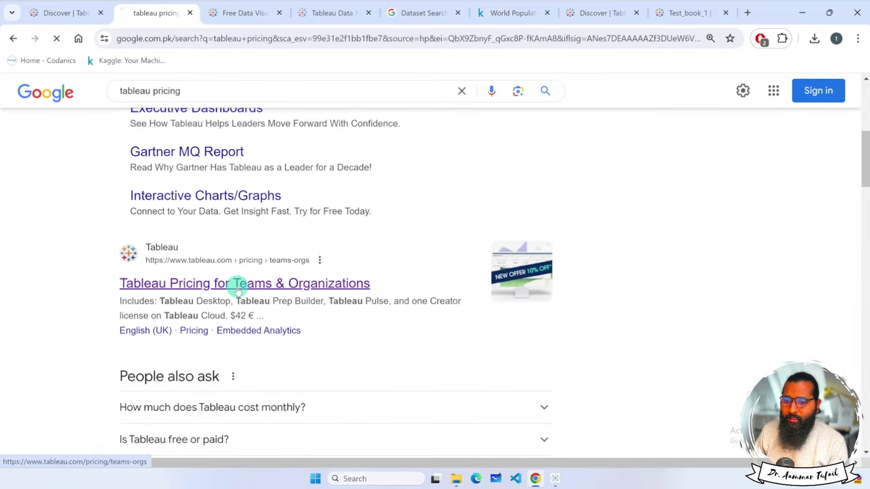
left_click(238, 289)
scroll(639, 301, "down", 5)
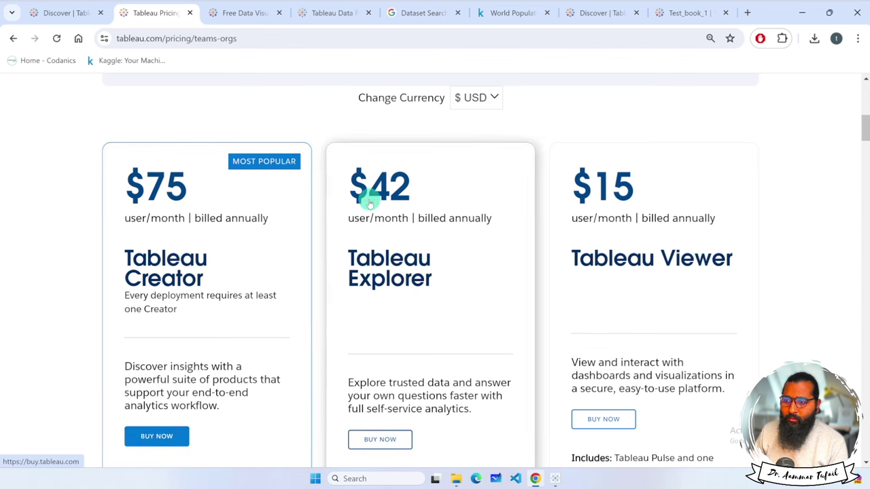
scroll(619, 207, "down", 3)
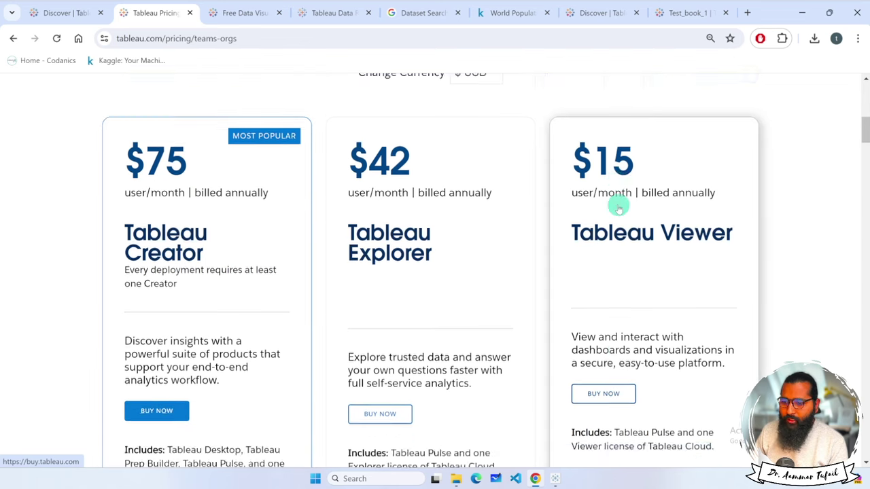
scroll(619, 207, "up", 1)
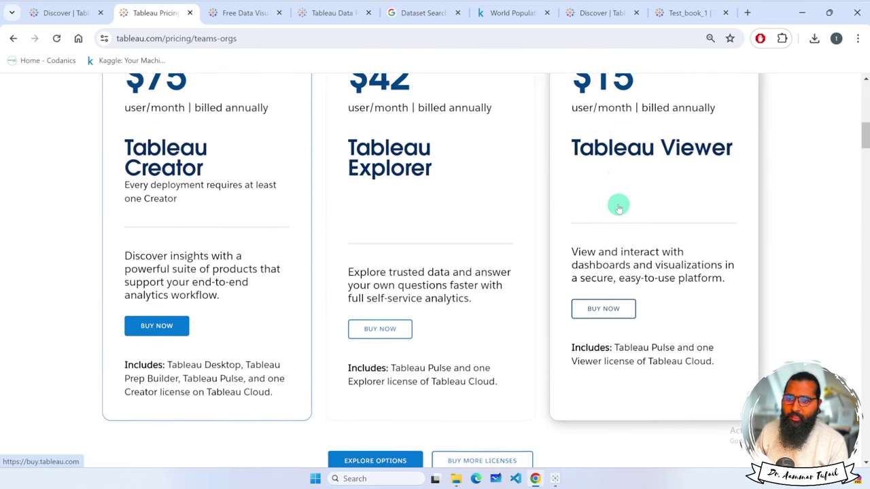
scroll(617, 205, "up", 1)
left_click(557, 476)
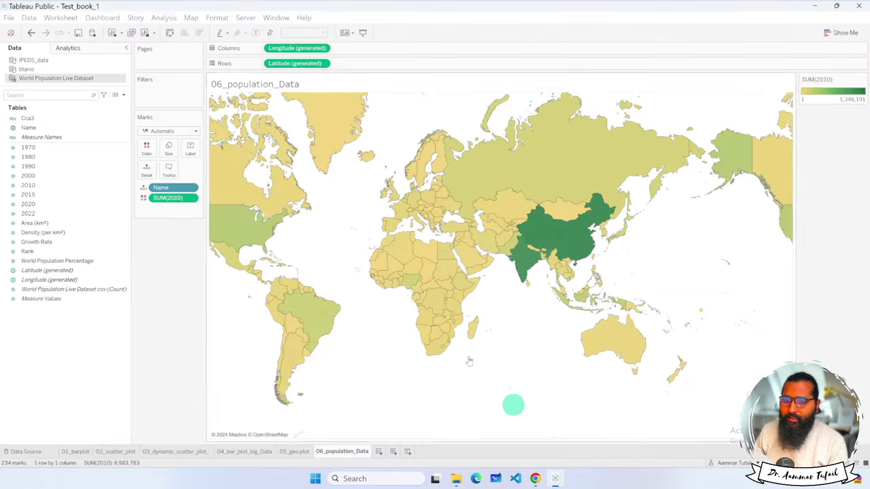
left_click(61, 18)
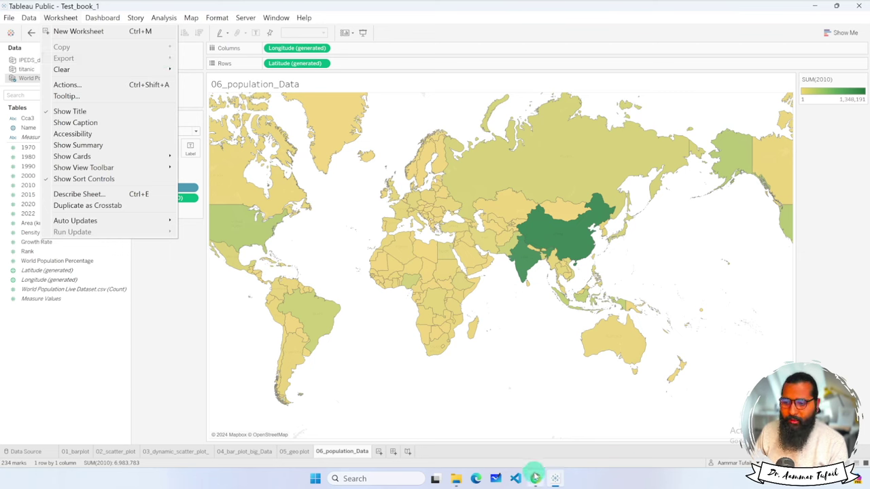
mouse_move(536, 477)
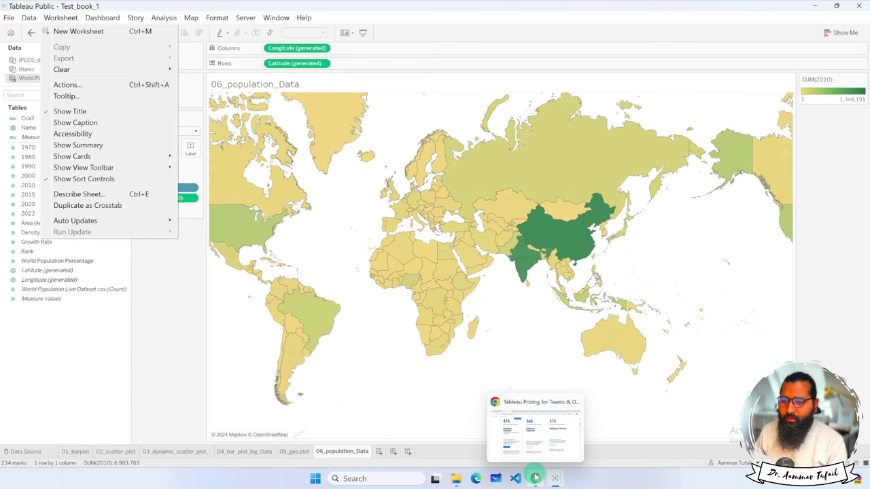
left_click(535, 479)
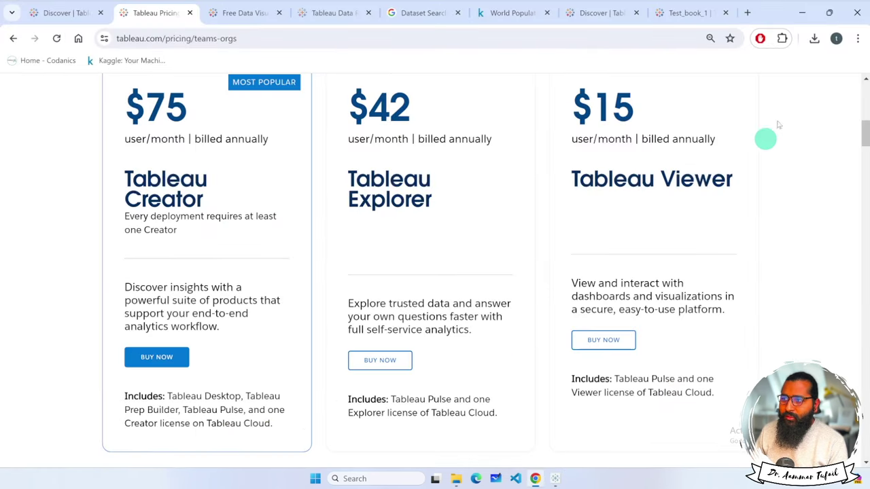
Google 'tableau for students' from the sample-data tab and open Tableau's Tableau for Students page.
left_click(243, 14)
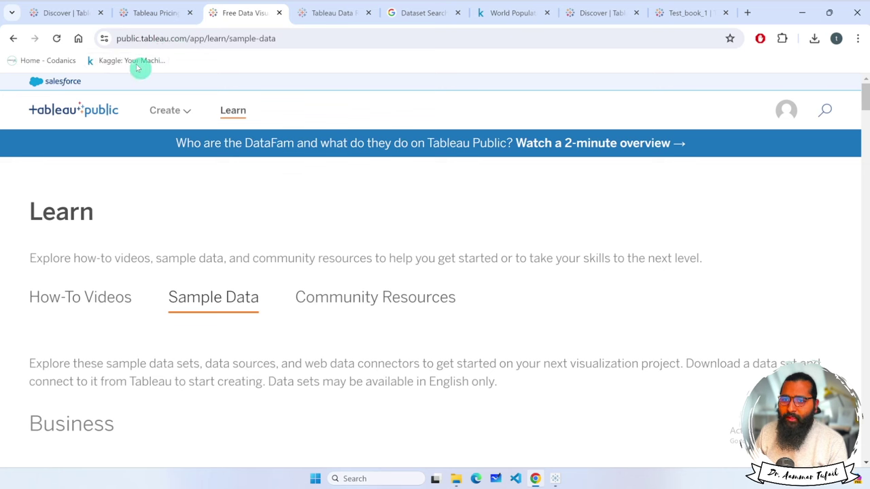
left_click(79, 38)
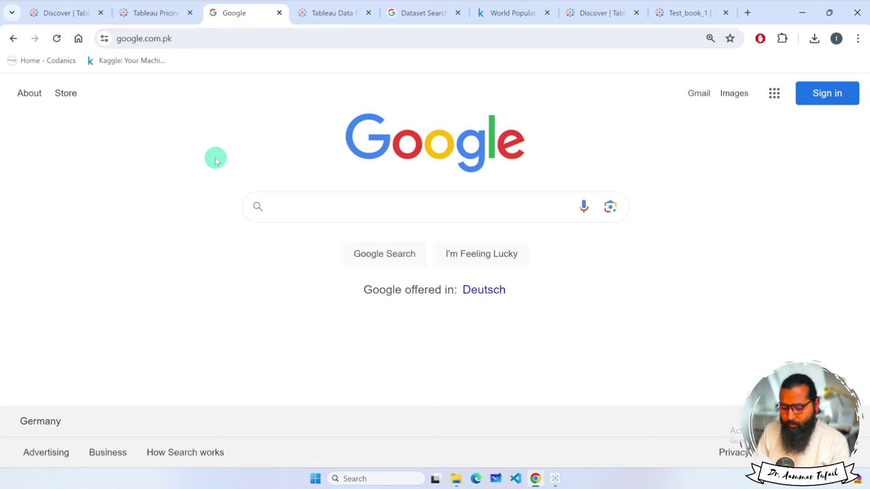
type("tableau")
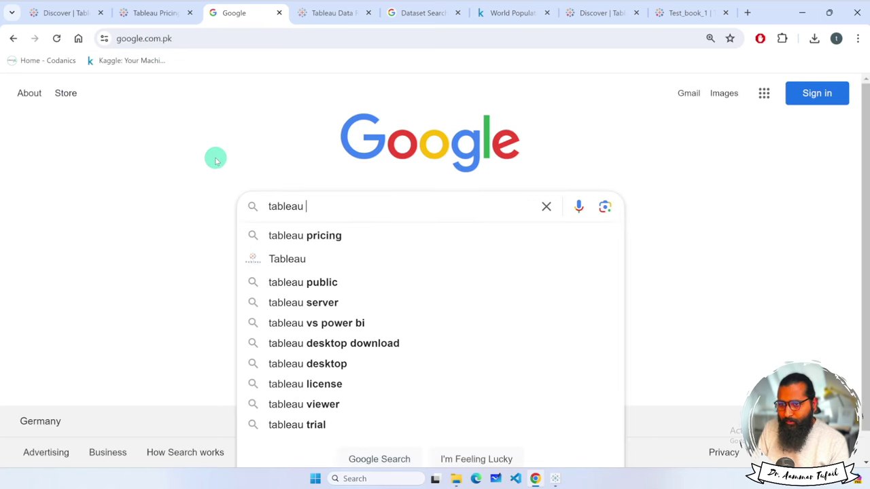
type(" for students")
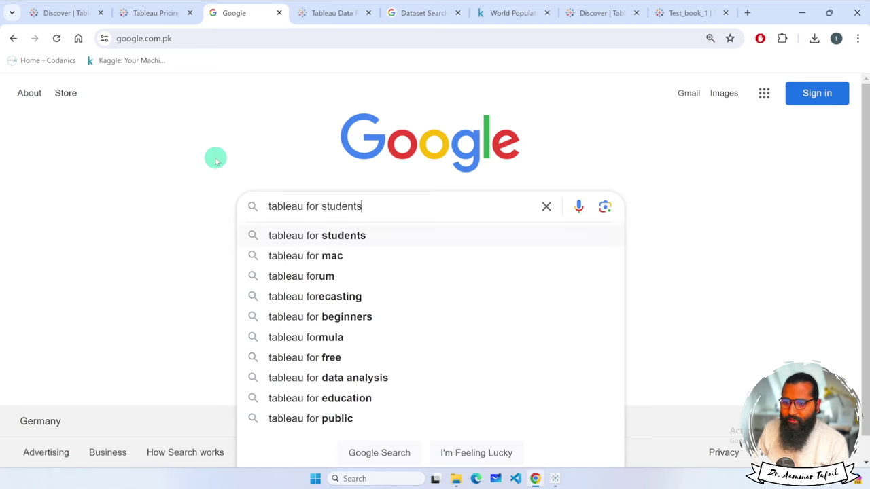
key("Return")
scroll(229, 285, "down", 5)
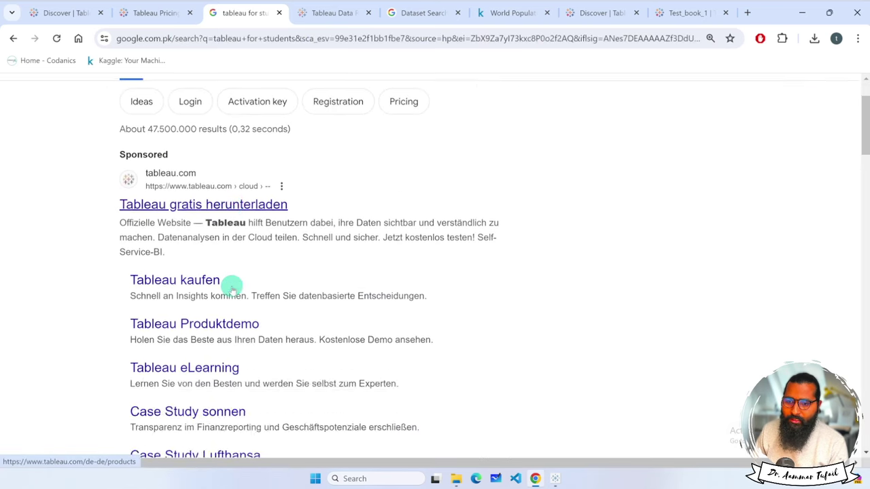
left_click(199, 244)
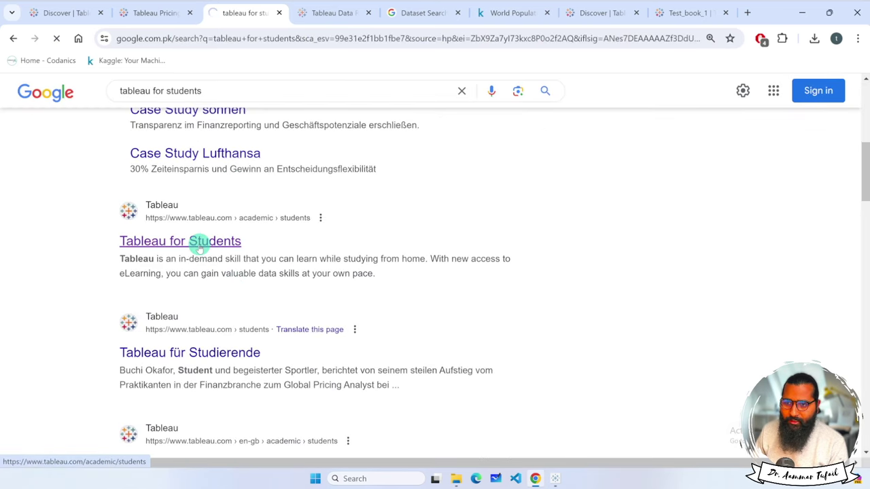
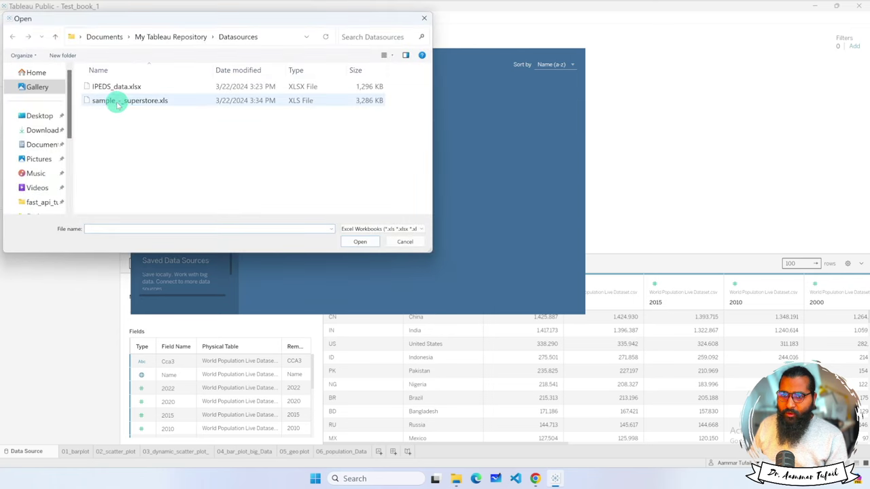
Open sample_-_superstore.xls and add its Orders table (21 fields, 9,994 rows) to the data source.
left_click(116, 102)
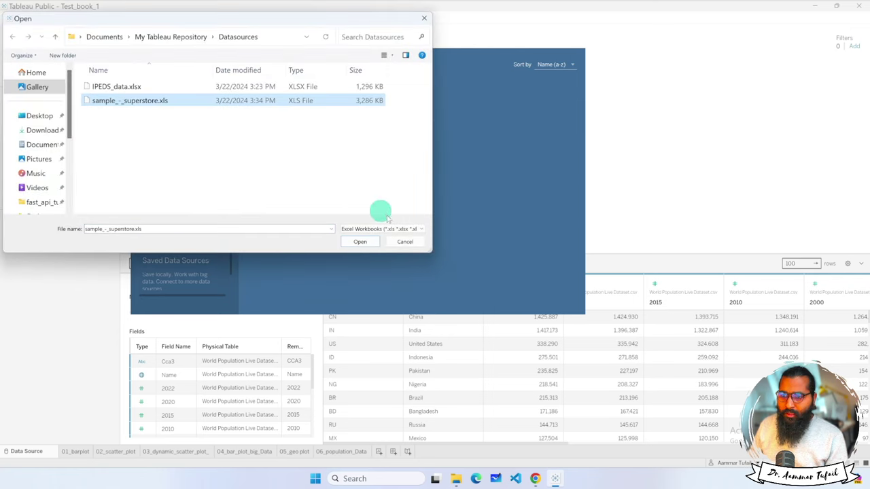
left_click(368, 243)
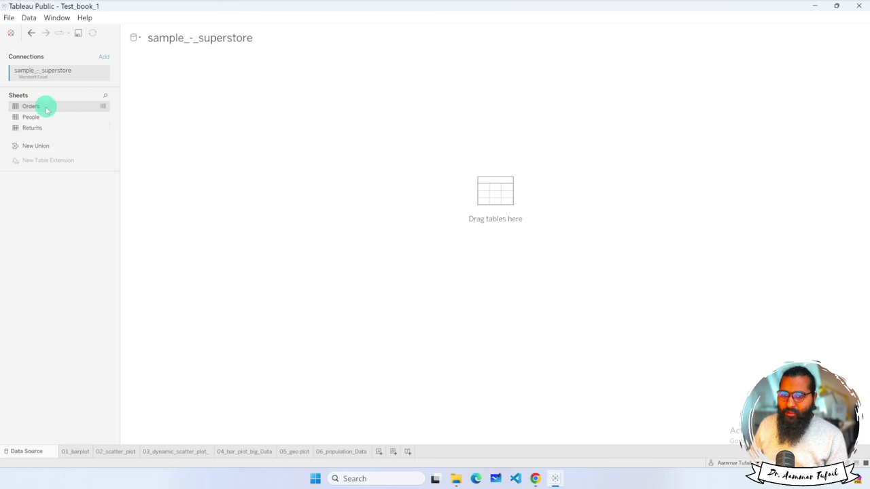
left_click(103, 107)
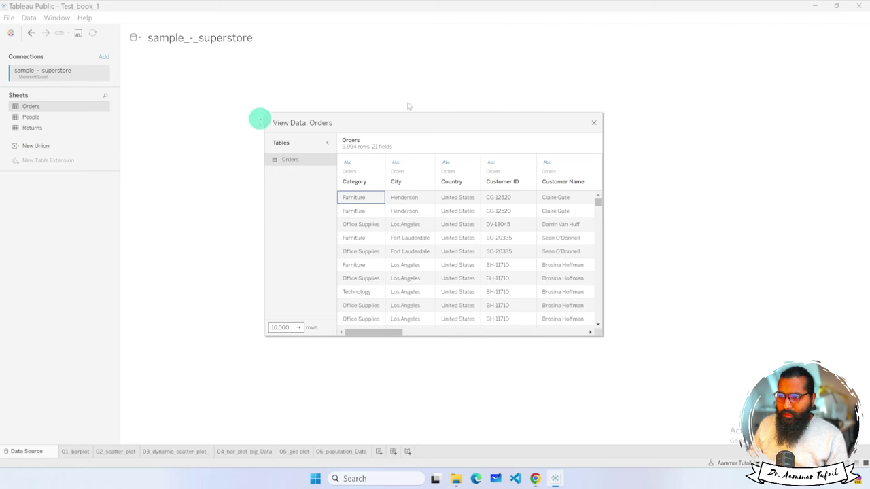
left_click(593, 124)
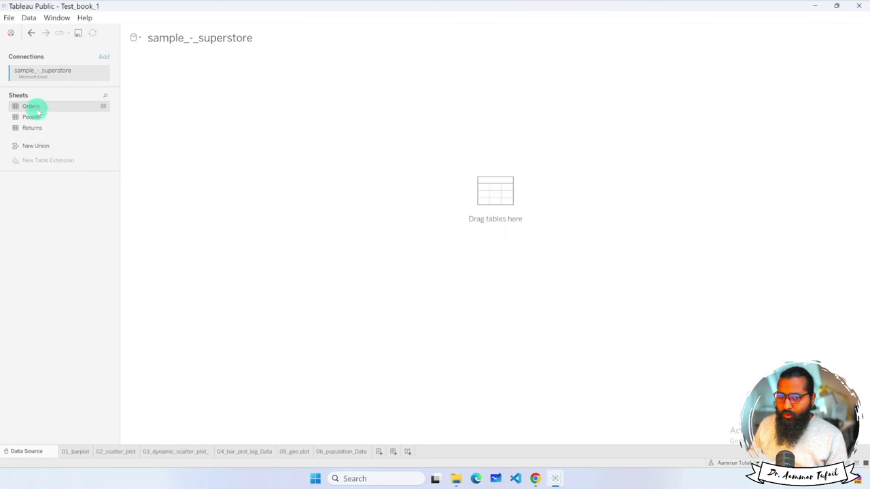
left_click_drag(32, 107, 330, 280)
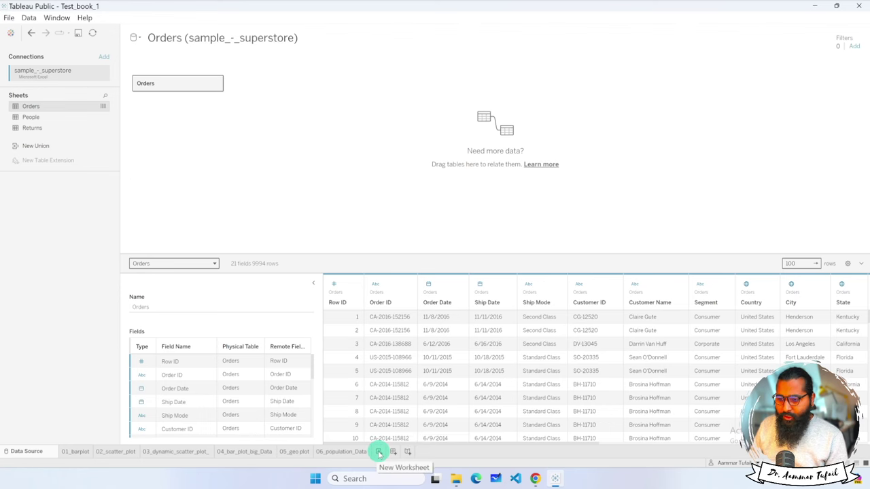
Add a new worksheet and rename Sheet 7 to 07_area_chart.
key("super+plus")
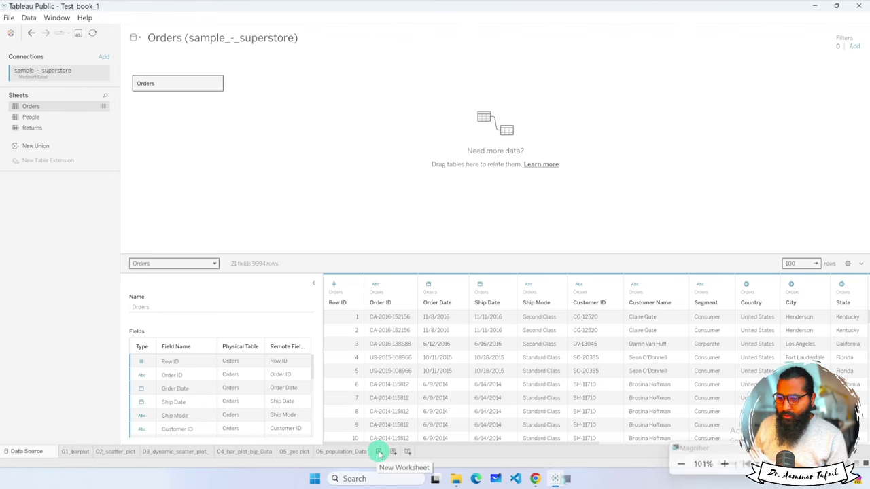
key("super+plus")
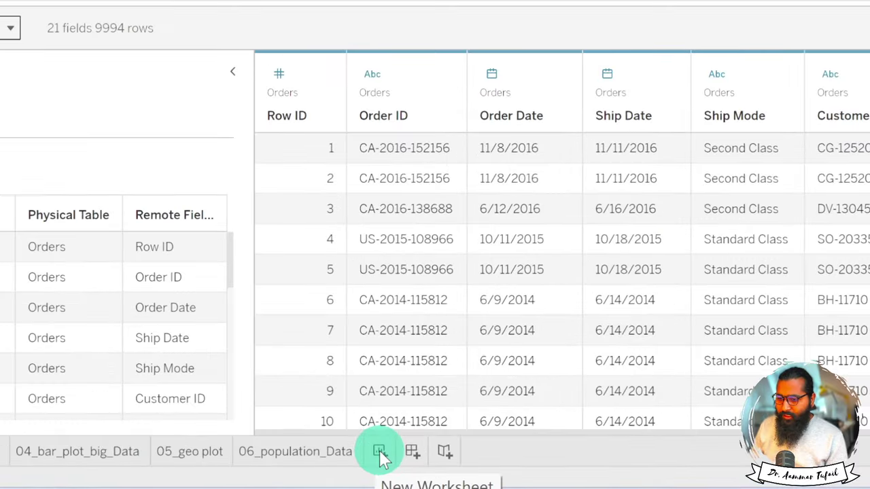
left_click(381, 456)
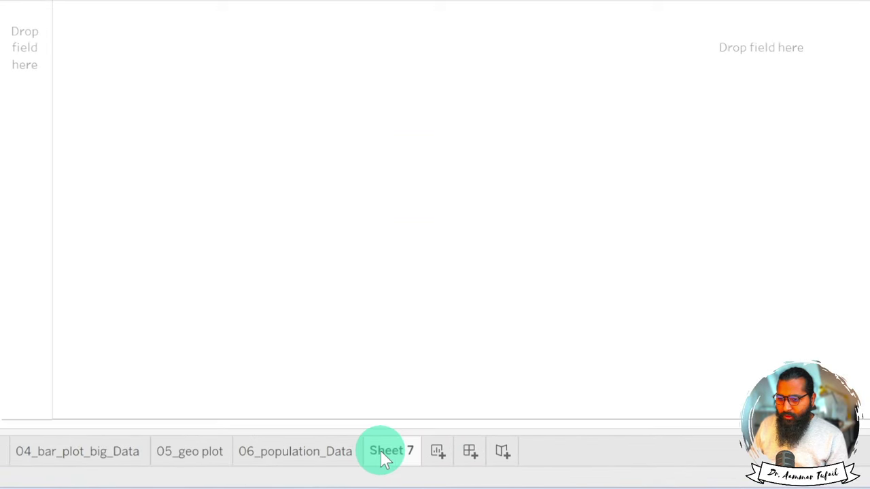
double_click(382, 452)
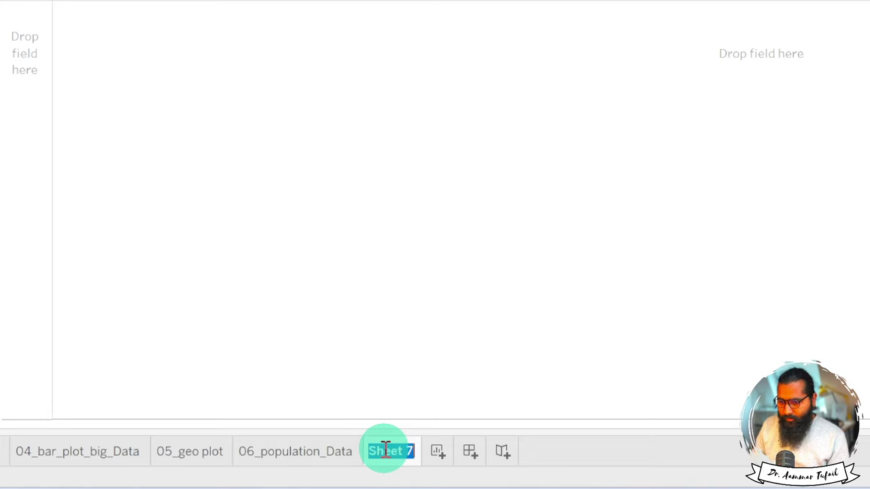
type("07_area")
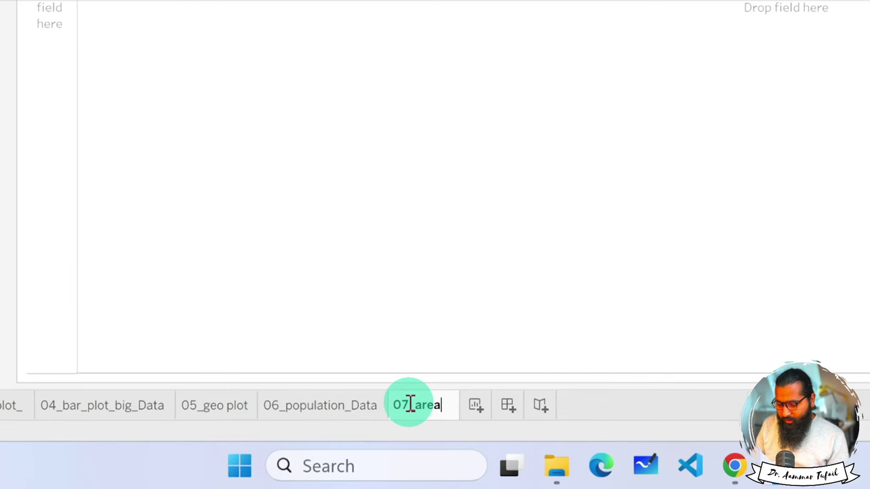
type("_chart")
key("Return")
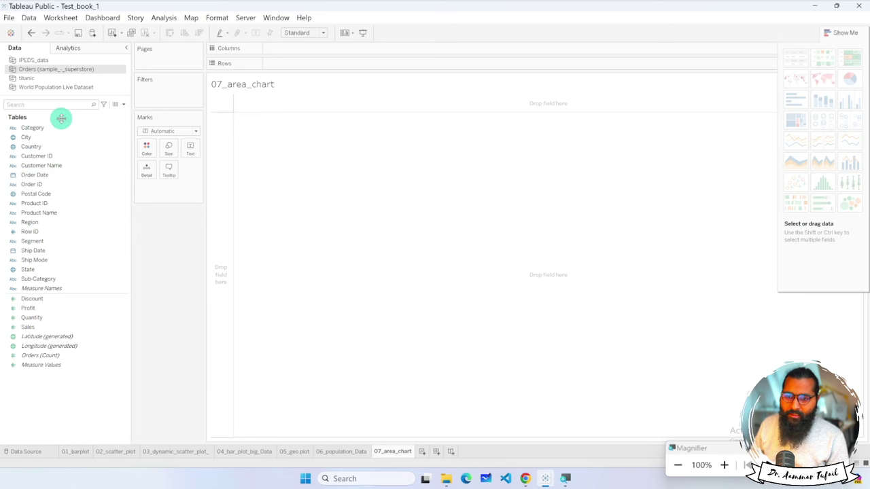
Put SUM(Sales) on Rows and YEAR(Order Date) on Columns for a 2014–2017 line.
left_click(45, 328)
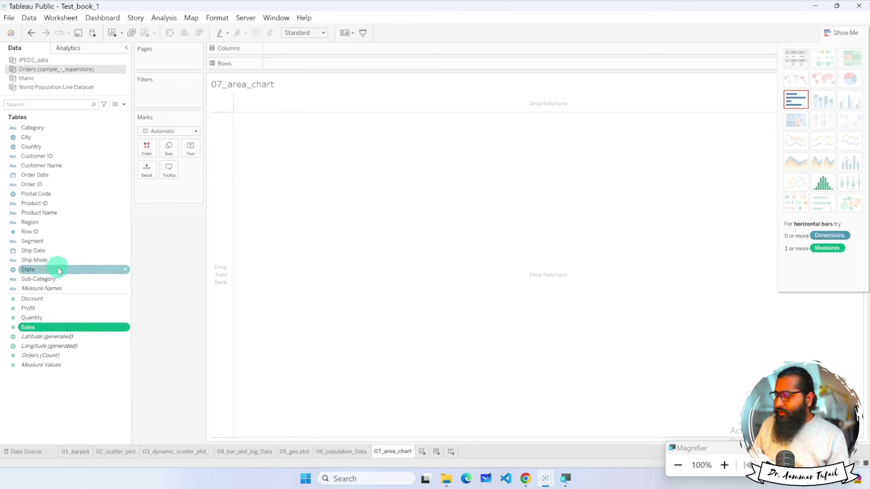
mouse_move(70, 327)
left_mouse_down()
mouse_move(253, 151)
mouse_move(308, 62)
left_mouse_up()
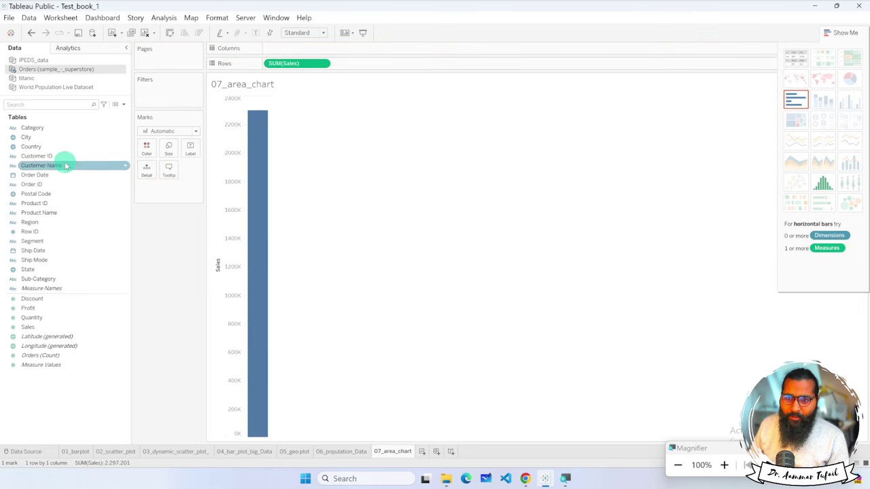
left_click(47, 132)
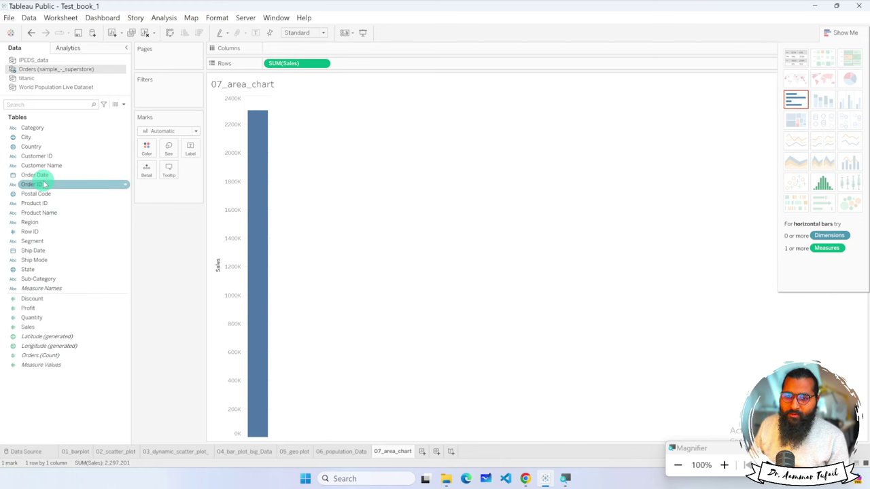
left_click_drag(29, 174, 300, 49)
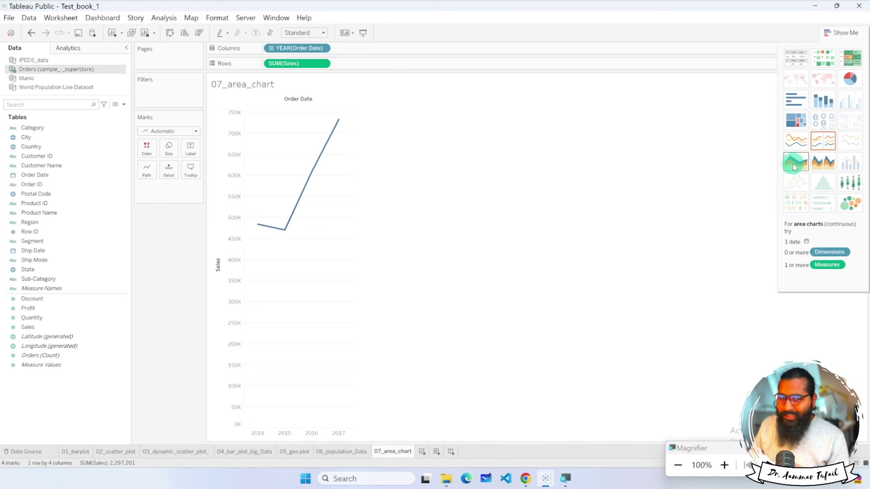
Switch to the continuous area chart from Show Me, try Line and Bar marks, then settle on Area.
left_click(798, 164)
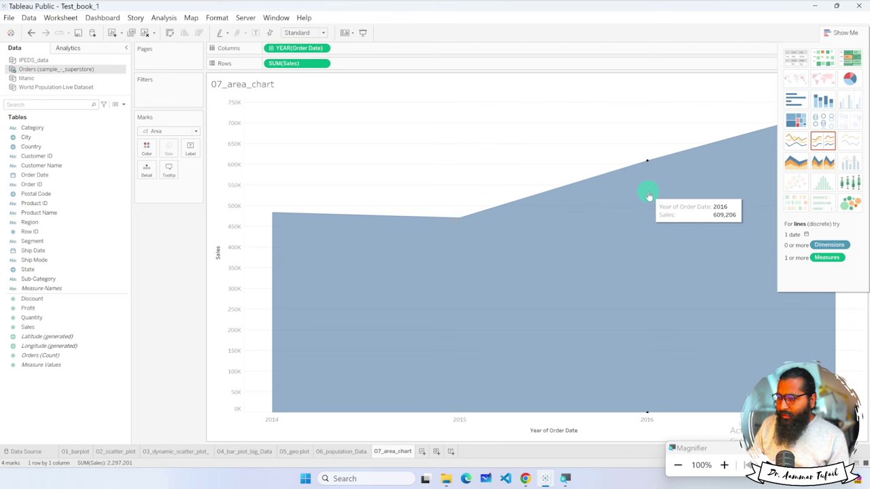
left_click(842, 33)
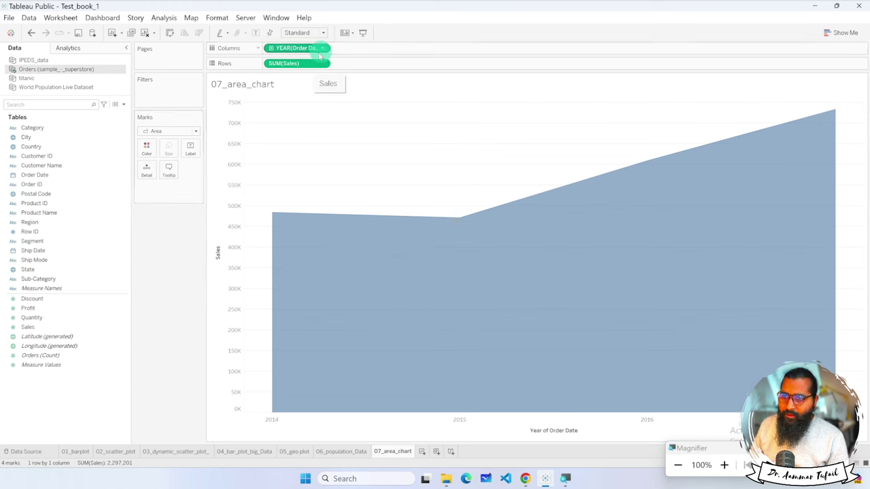
left_click(170, 130)
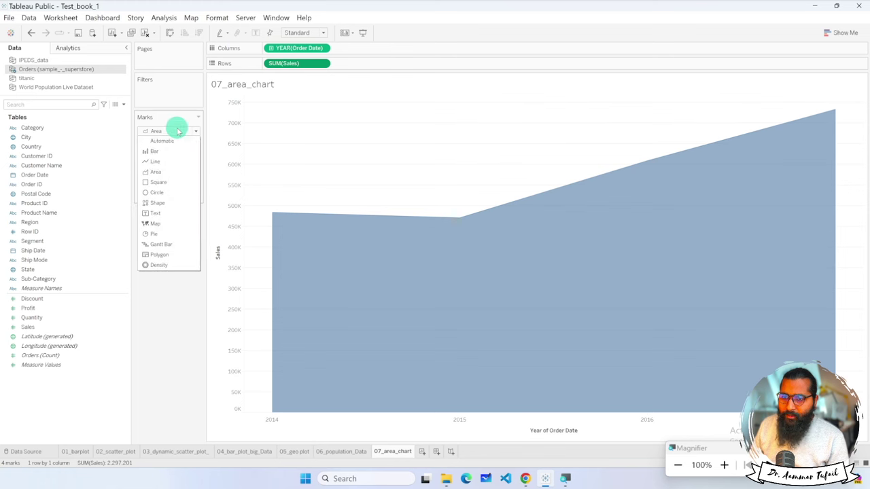
left_click(162, 159)
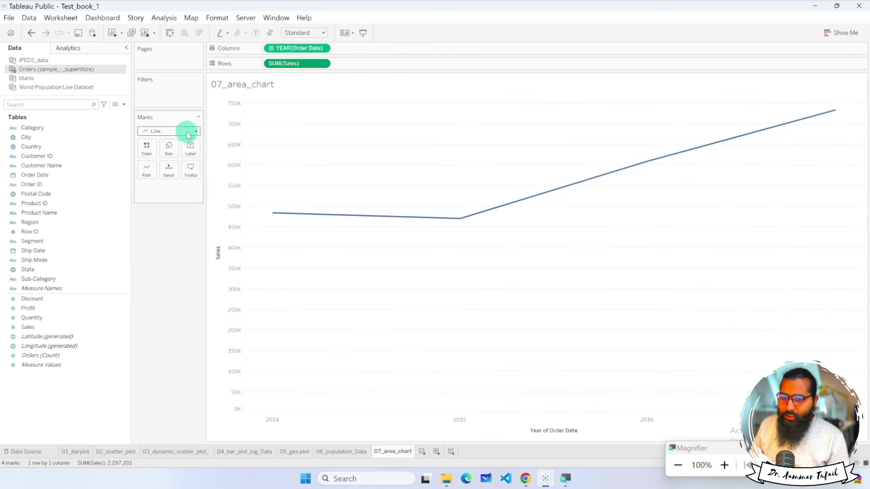
left_click(186, 130)
left_click(172, 154)
left_click(190, 131)
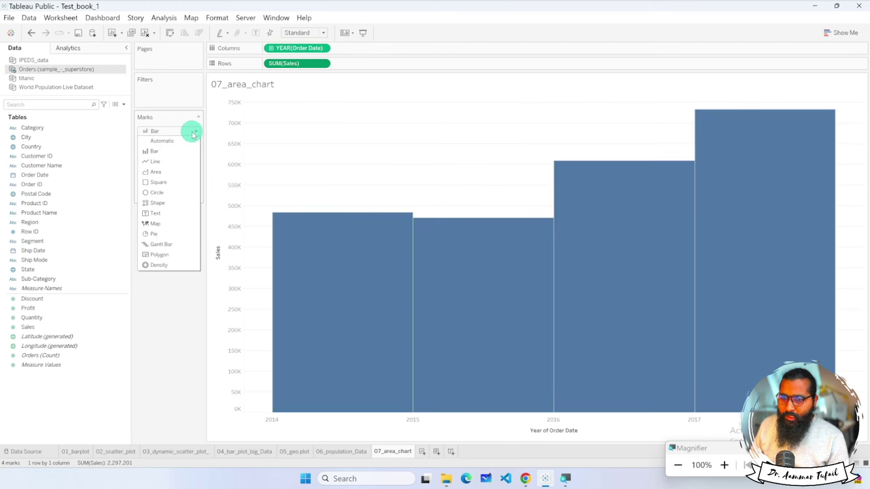
left_click(173, 174)
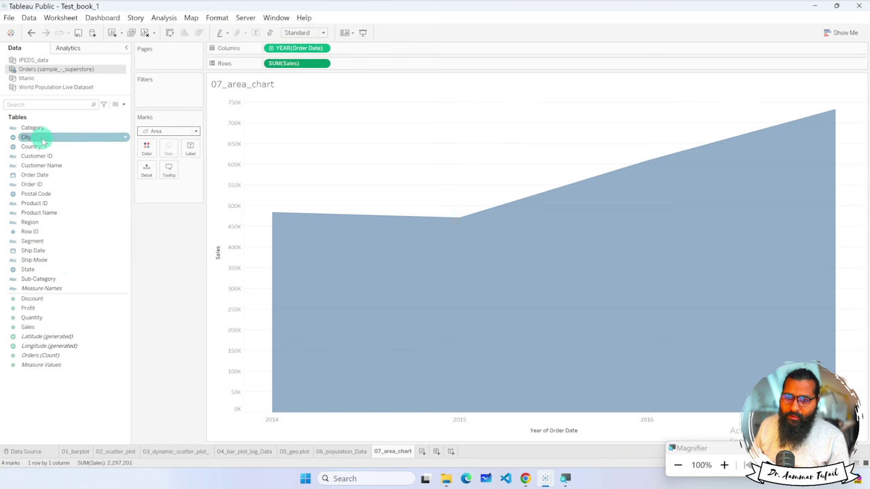
Add Country to the Rows shelf, then remove it again.
left_click_drag(40, 148, 356, 65)
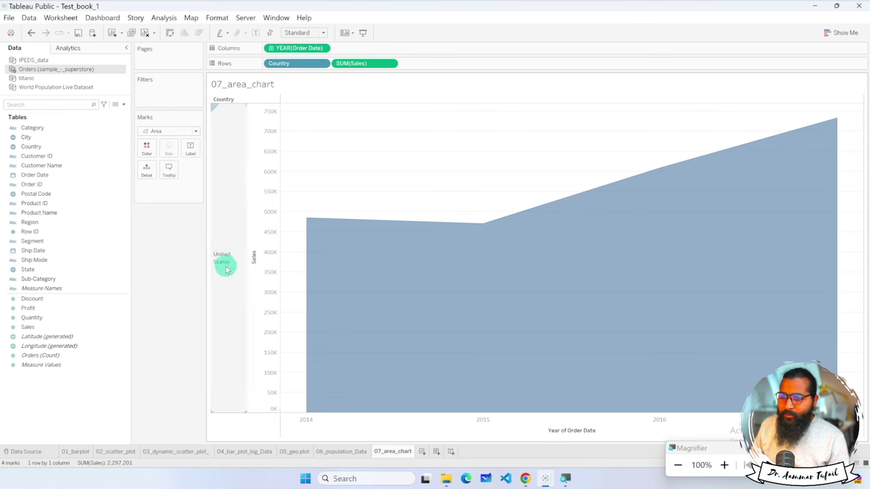
left_click(322, 63)
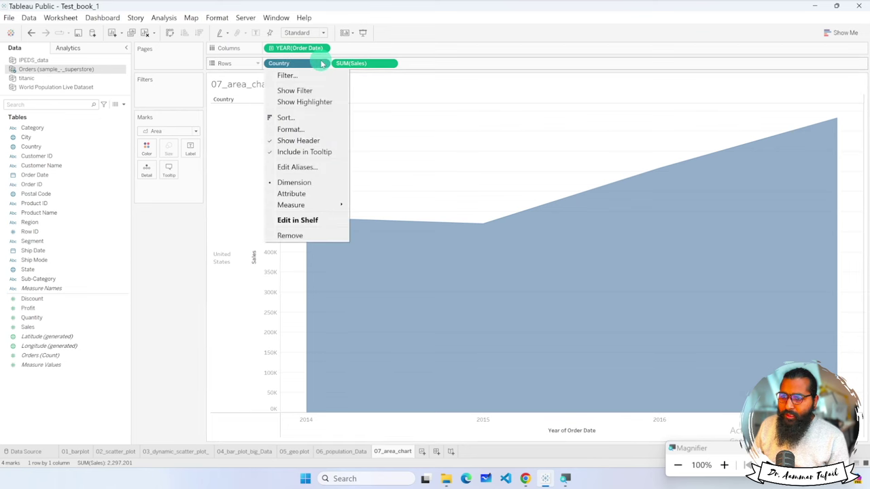
left_click(279, 64)
left_click_drag(279, 65, 173, 259)
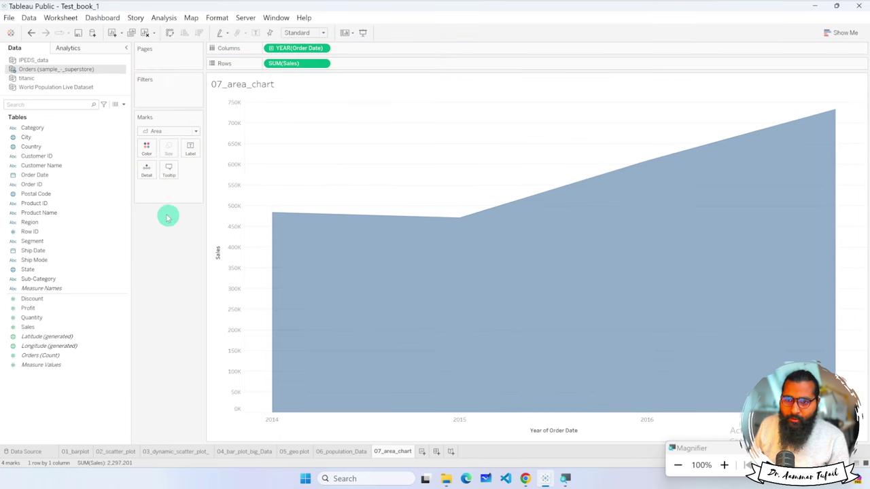
Place City on Rows before SUM(Sales) to get per-city Sales panels.
left_click_drag(26, 137, 279, 66)
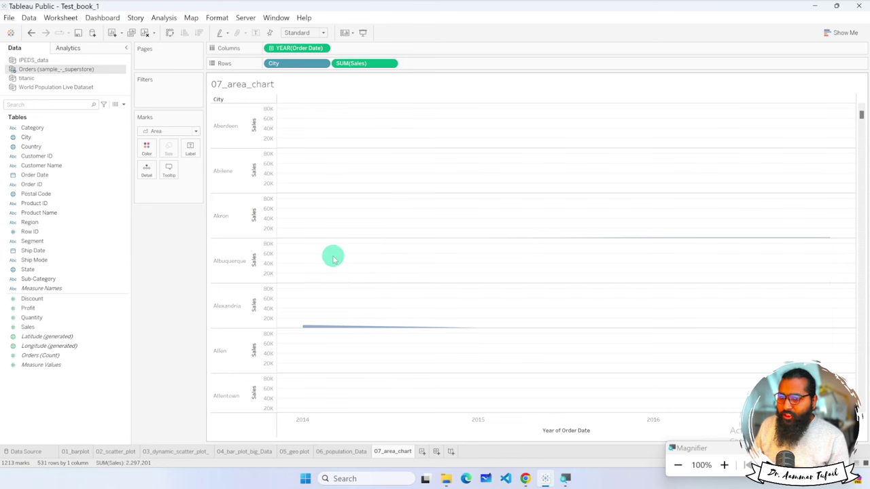
scroll(333, 257, "down", 20)
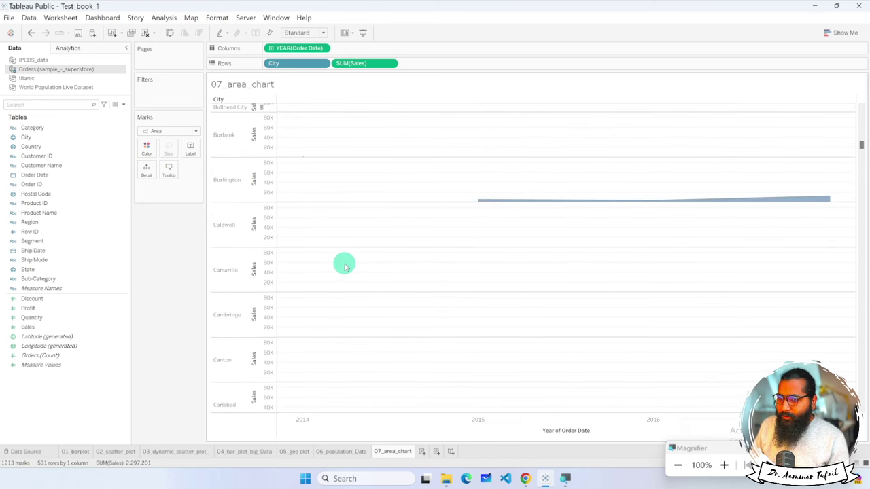
scroll(344, 265, "up", 20)
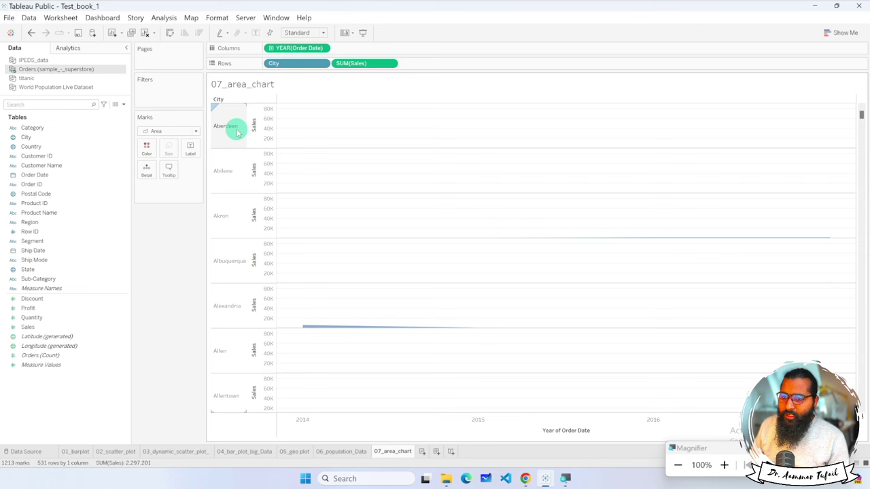
left_click(324, 65)
key("Escape")
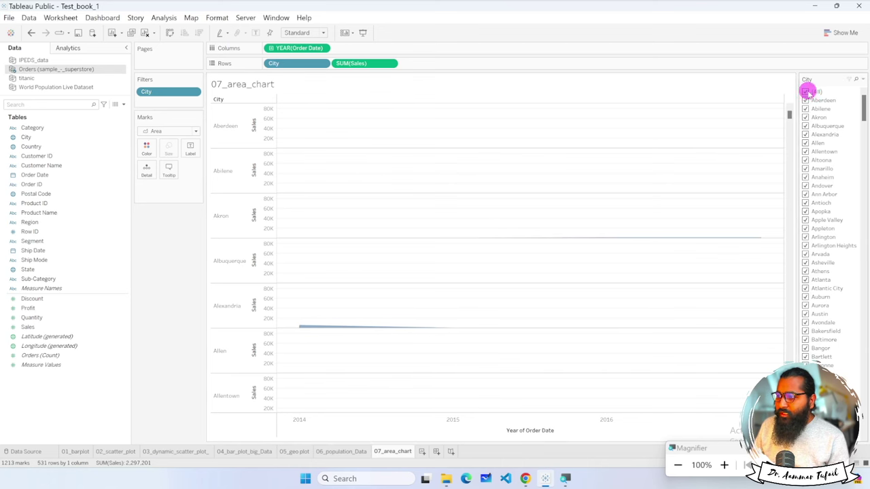
Filter to Aberdeen, Akron, Albuquerque and Alexandria, restore all cities, then move City to Color.
left_click(806, 92)
left_click(806, 100)
left_click(805, 117)
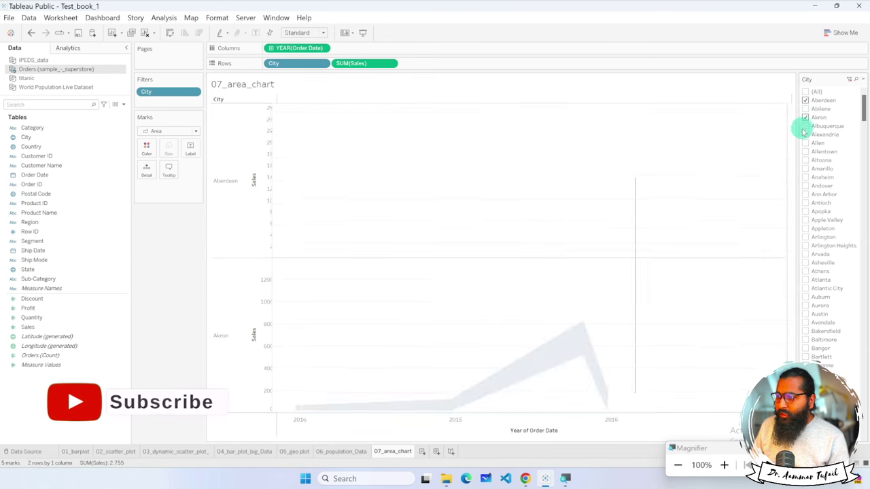
left_click(806, 126)
left_click(807, 135)
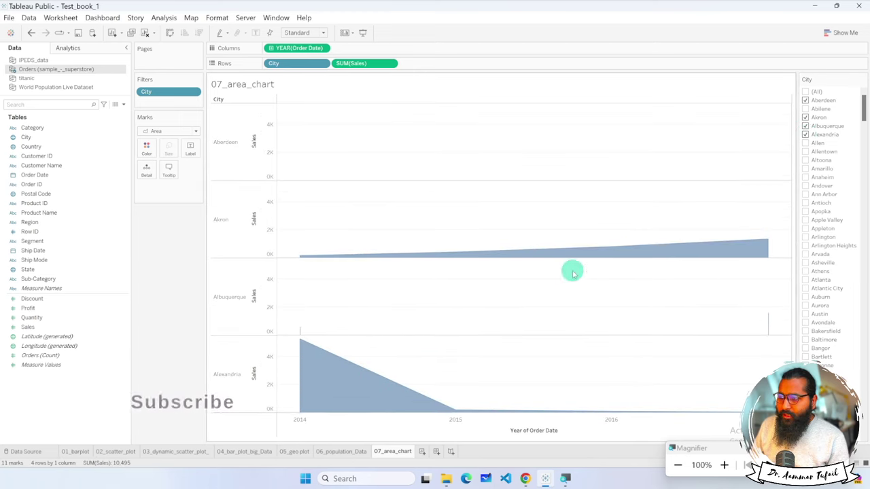
left_click(806, 91)
left_click_drag(291, 63, 155, 160)
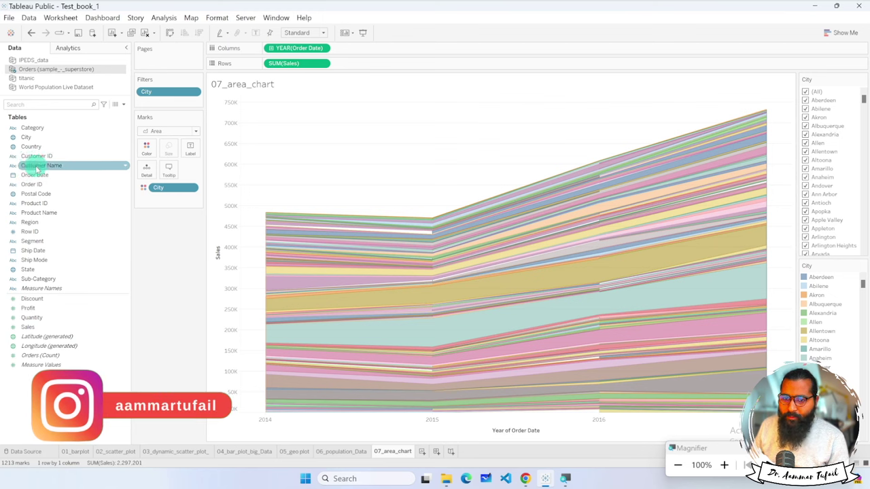
Add Product Name to the Tooltip and remove City from Color.
left_click_drag(39, 213, 170, 170)
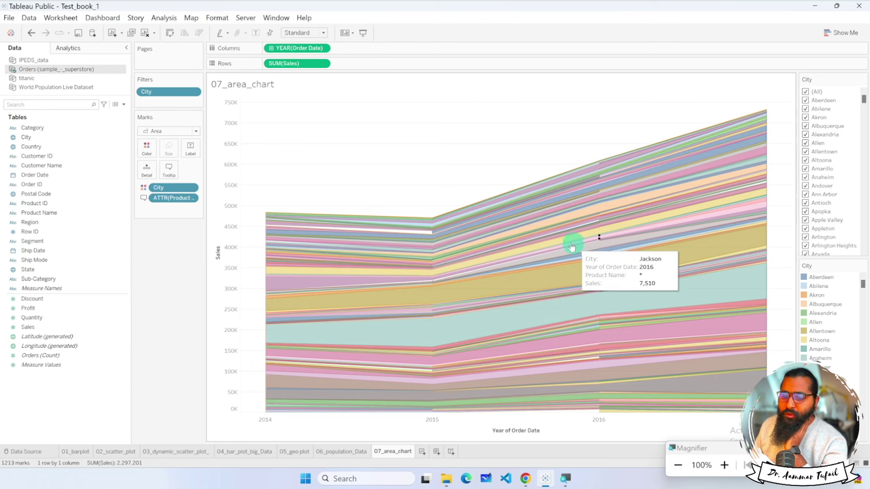
left_click(193, 189)
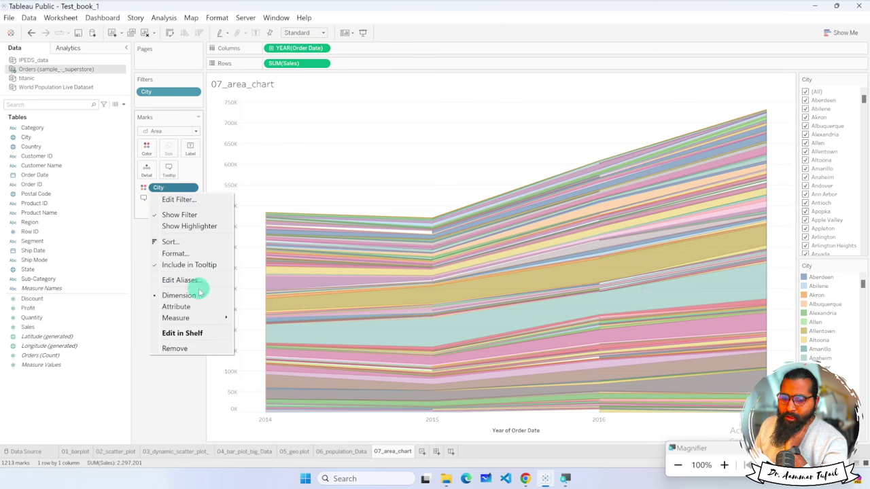
left_click(182, 350)
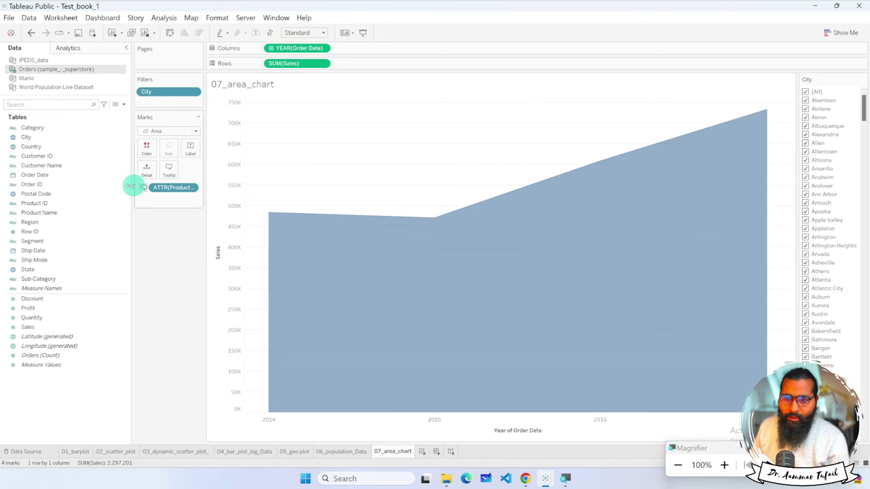
left_click(50, 195)
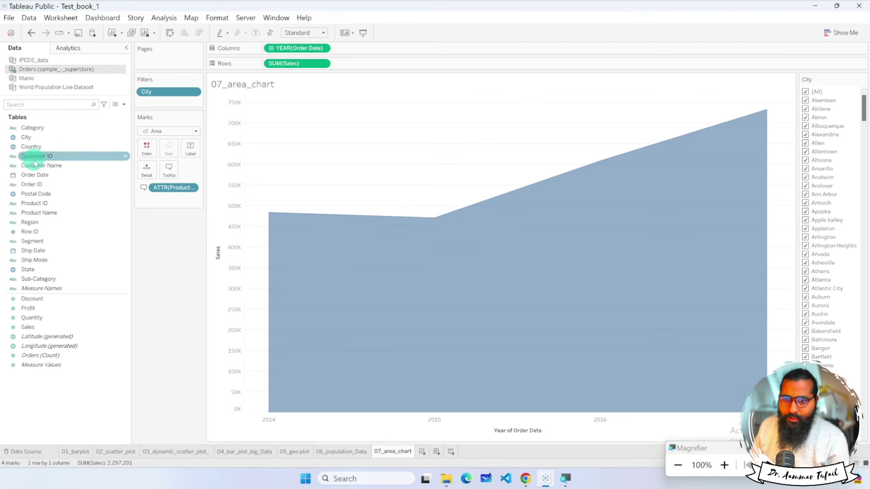
left_click_drag(34, 148, 147, 147)
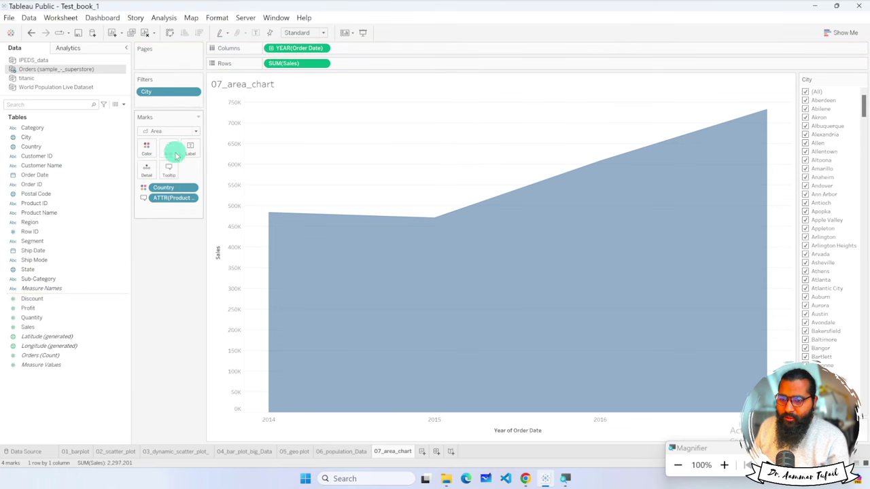
left_click(194, 188)
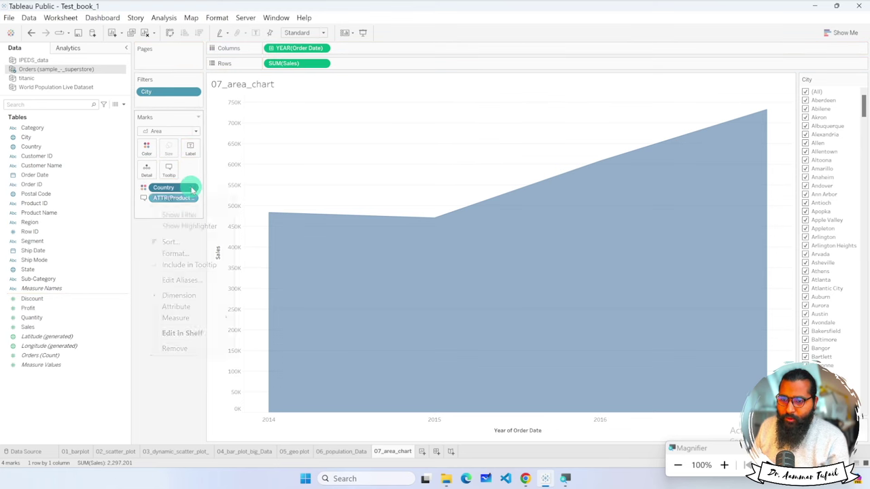
left_click(186, 347)
left_click(74, 204)
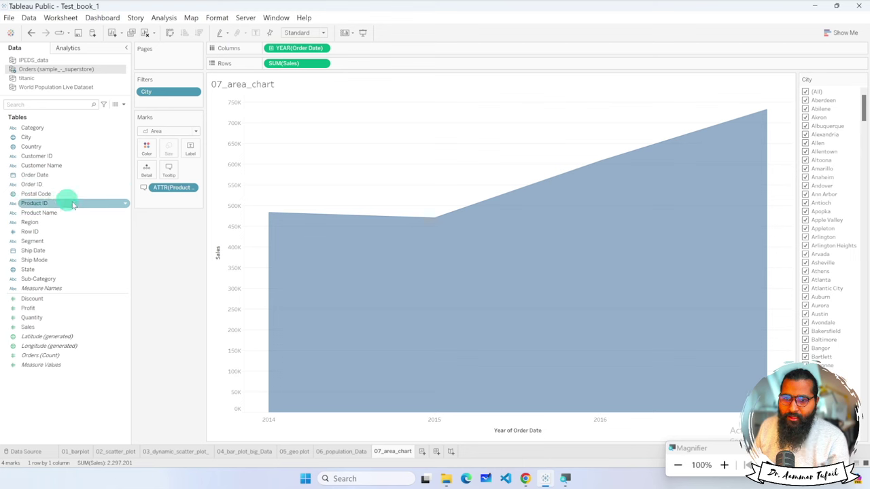
left_click_drag(34, 203, 147, 145)
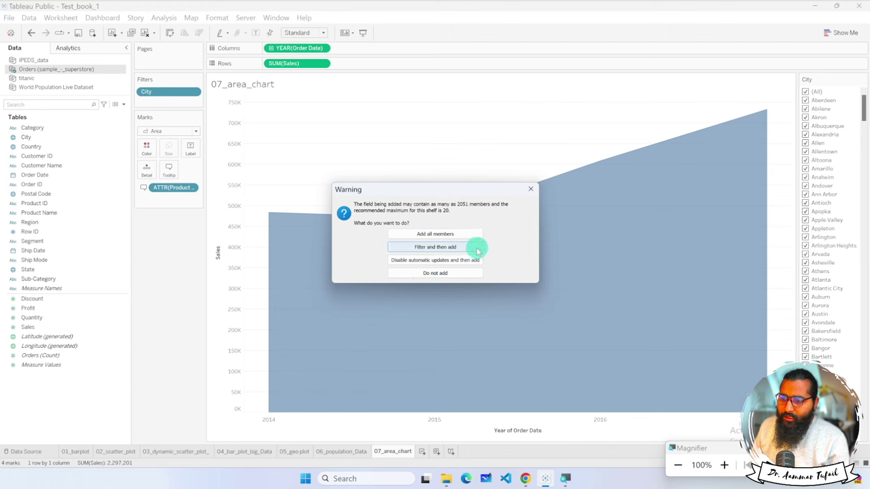
left_click(457, 248)
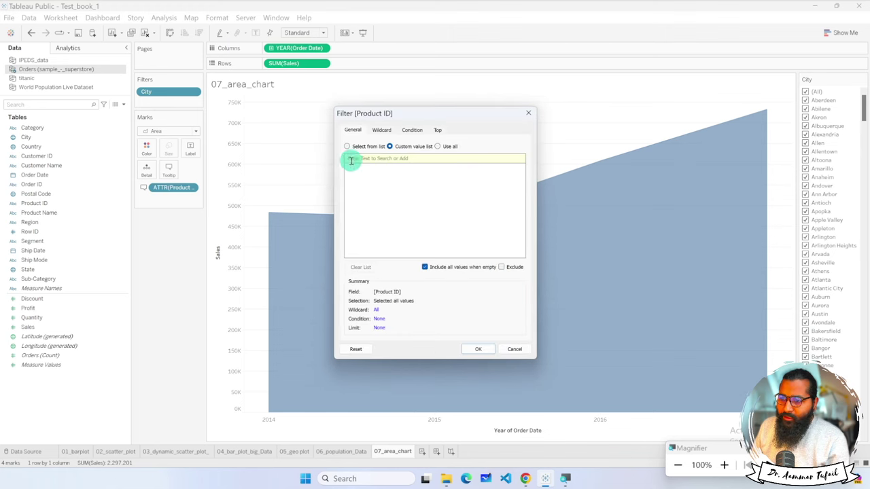
left_click(382, 130)
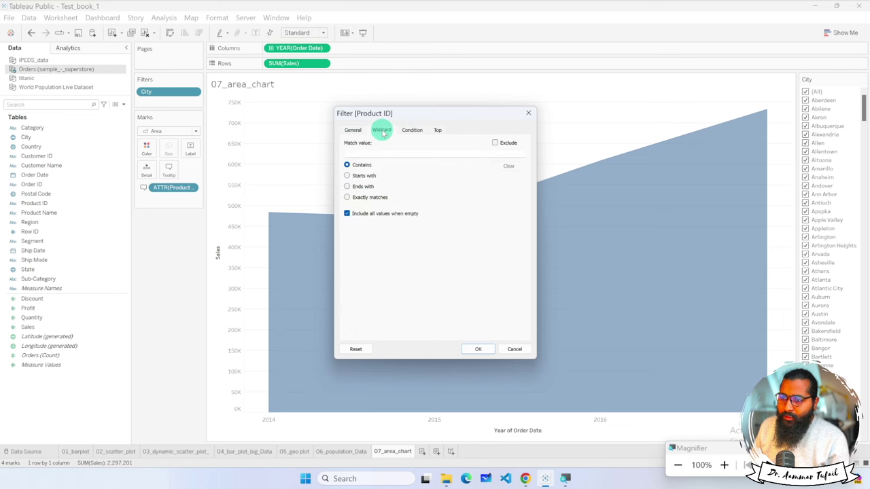
left_click(353, 129)
left_click(371, 147)
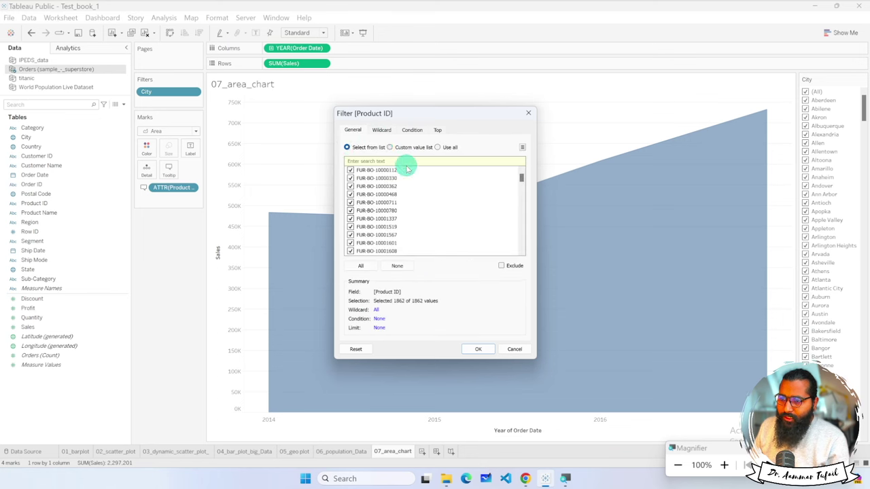
scroll(435, 228, "down", 10)
scroll(454, 246, "down", 10)
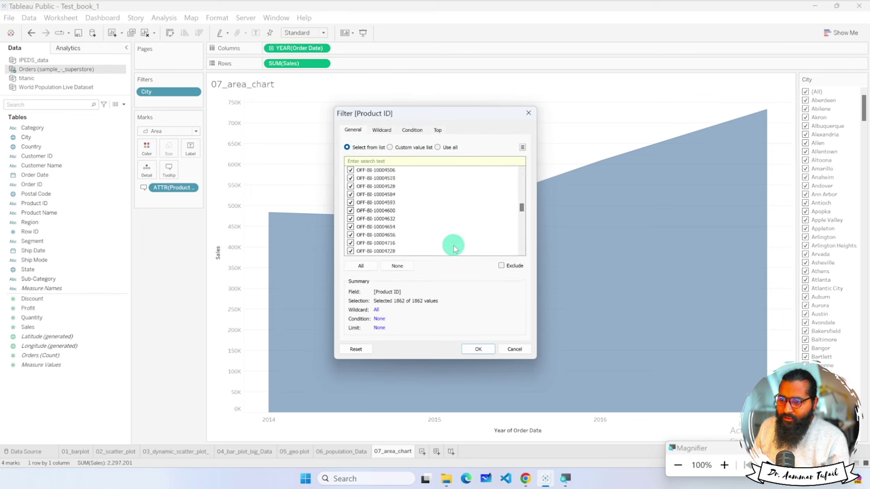
scroll(455, 247, "down", 10)
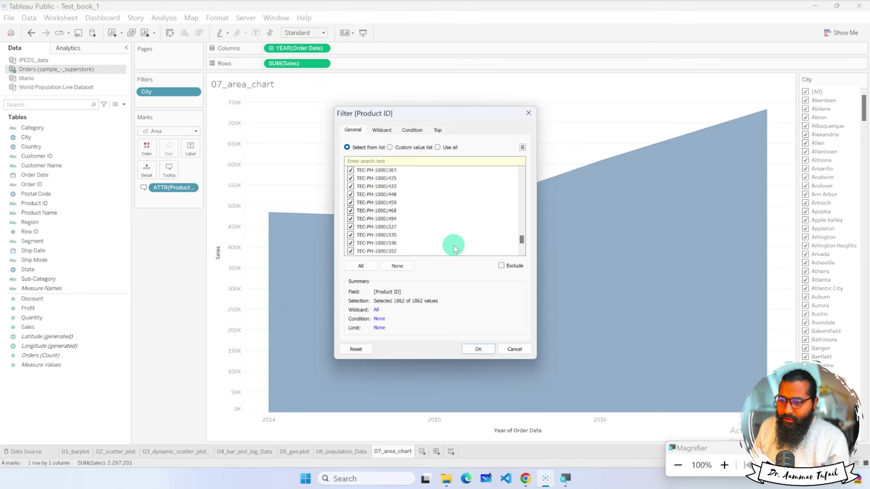
left_click(515, 349)
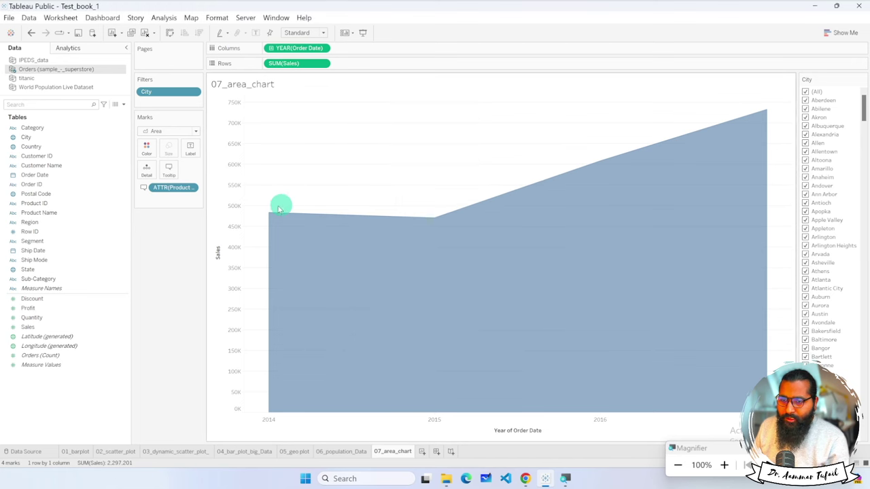
left_click_drag(188, 189, 151, 150)
Put Category on Color, stacking sales into Furniture, Office Supplies and Technology bands.
left_click_drag(31, 128, 144, 149)
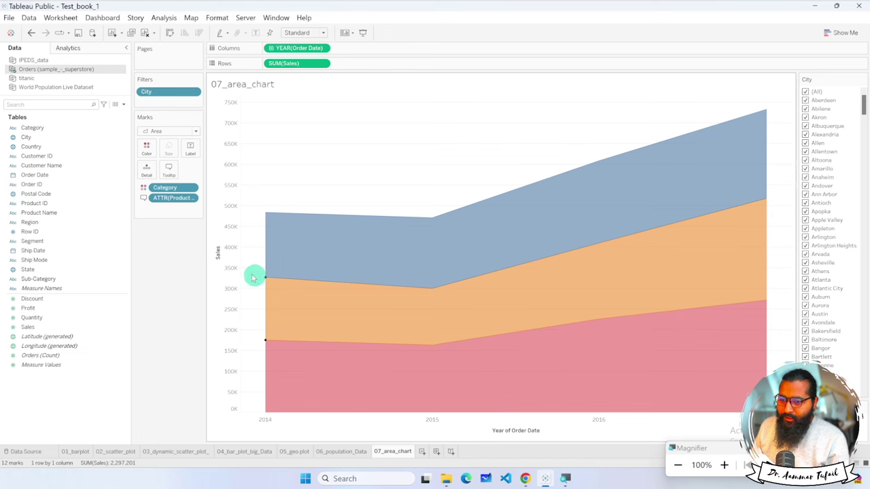
double_click(219, 252)
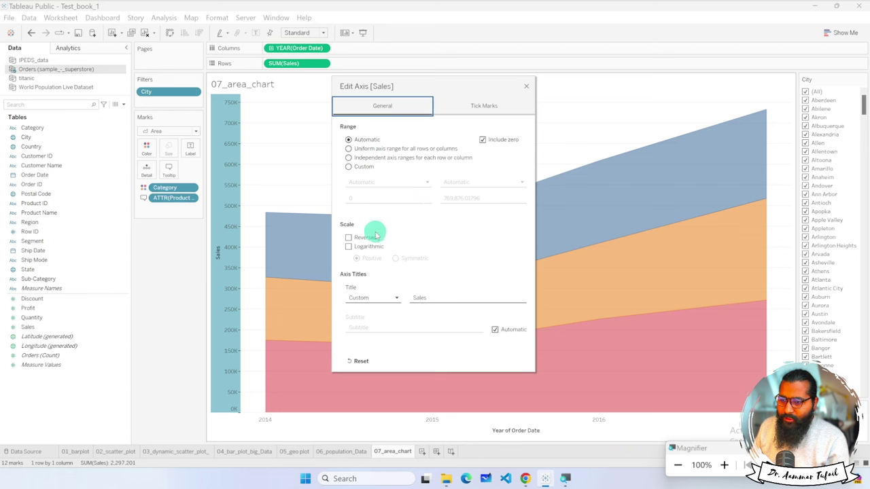
left_click(445, 300)
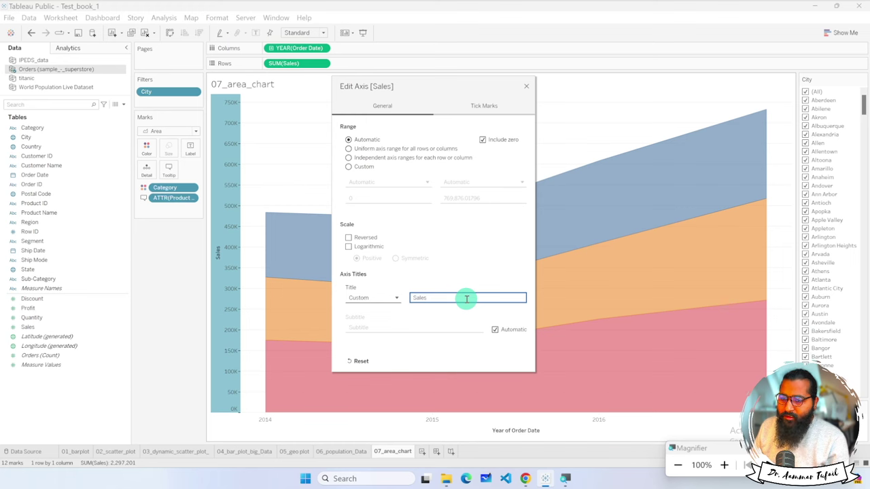
left_click(527, 86)
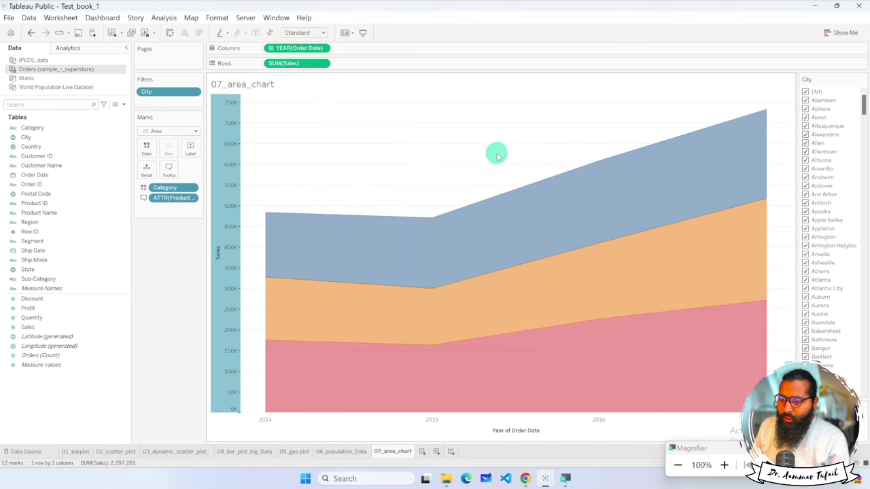
double_click(516, 429)
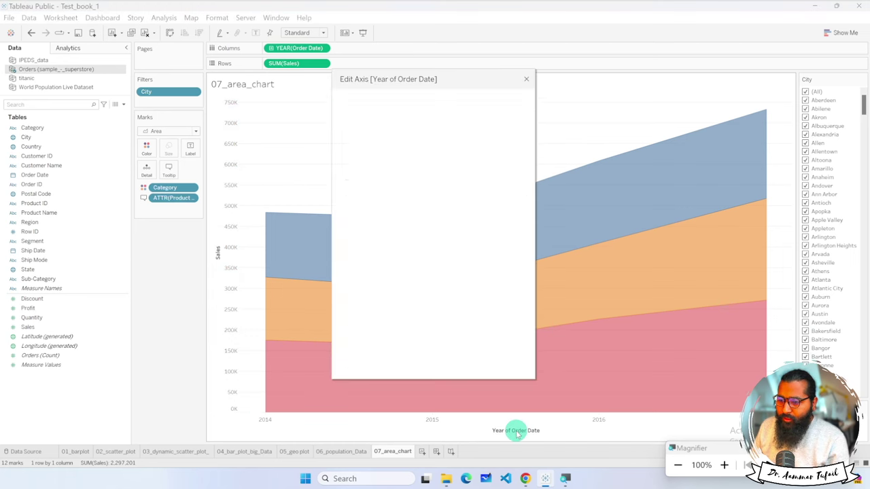
left_click(526, 79)
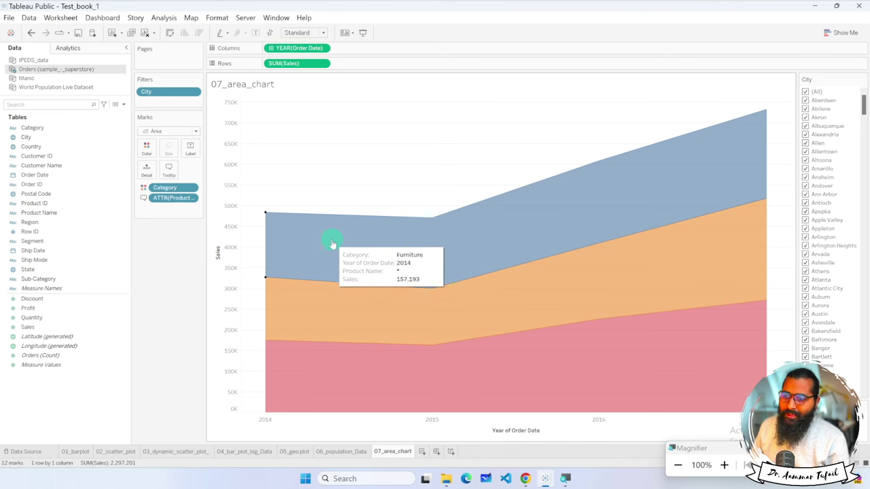
Set the area mark opacity to about 67% in the Color settings.
left_click(147, 149)
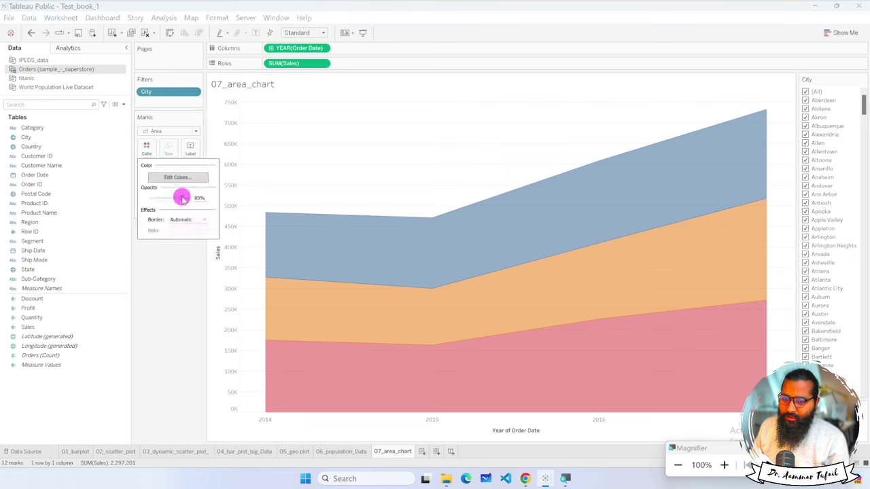
left_click_drag(194, 198, 189, 201)
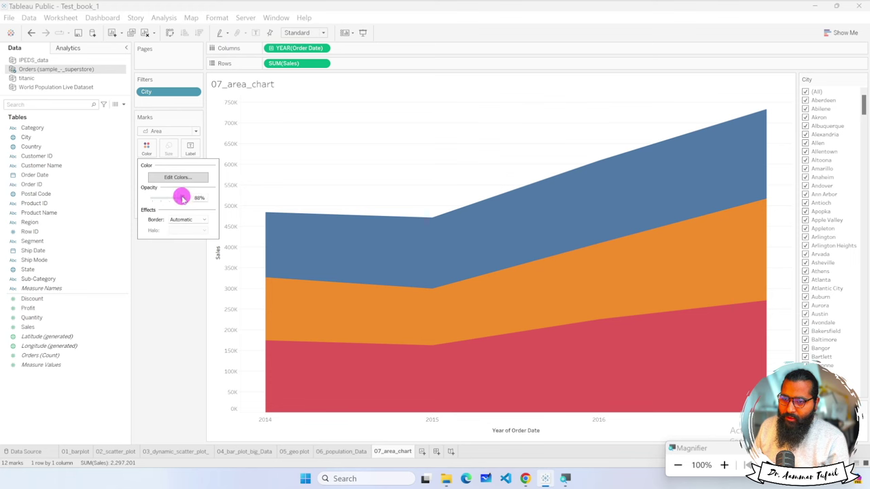
left_click_drag(169, 198, 166, 198)
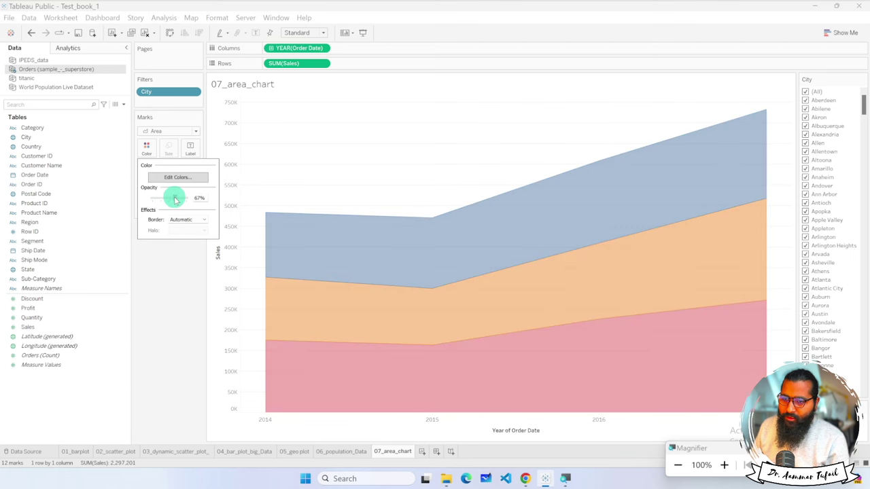
left_click(175, 199)
left_click(170, 245)
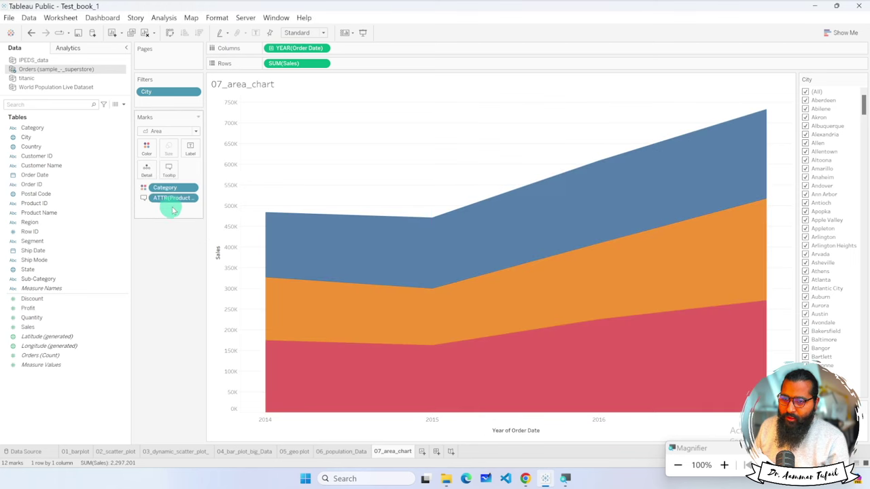
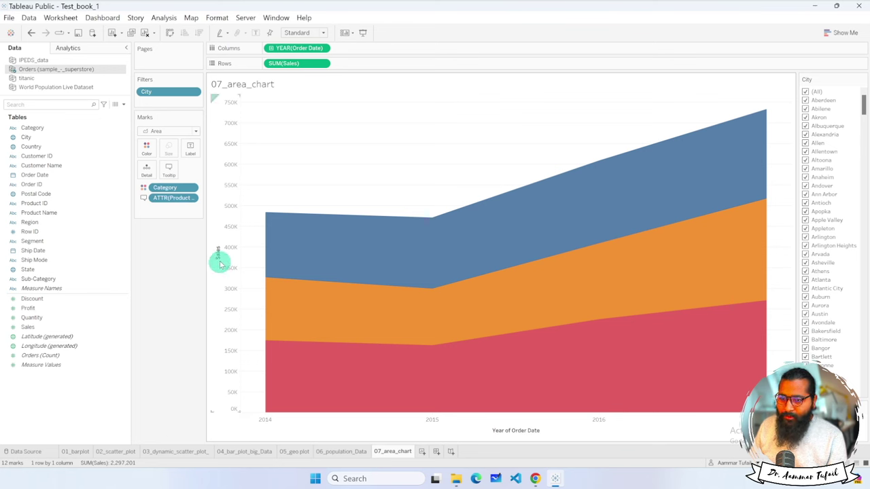
Move Category from Color to Rows for three category panels, then back onto Color.
mouse_move(443, 275)
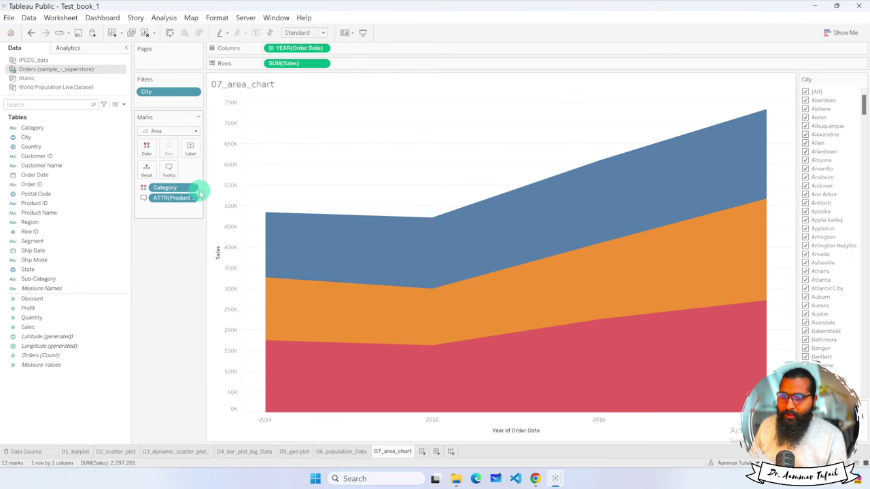
left_click_drag(192, 192, 176, 256)
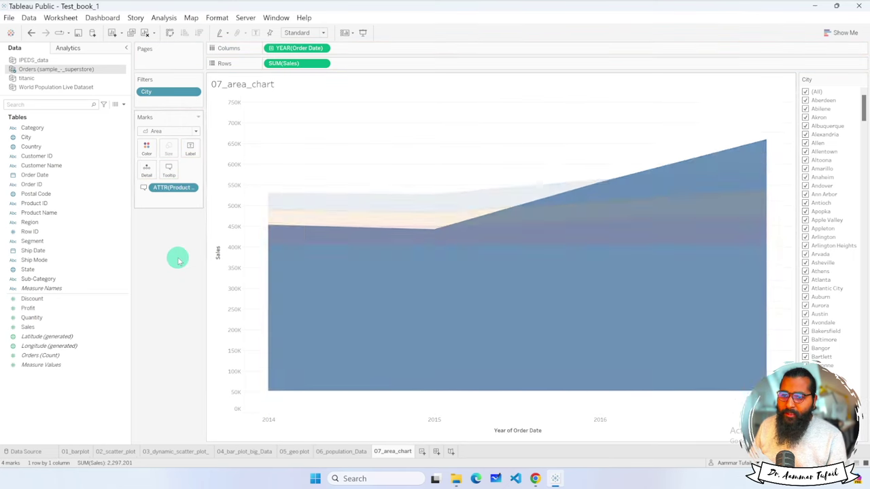
left_click(34, 128)
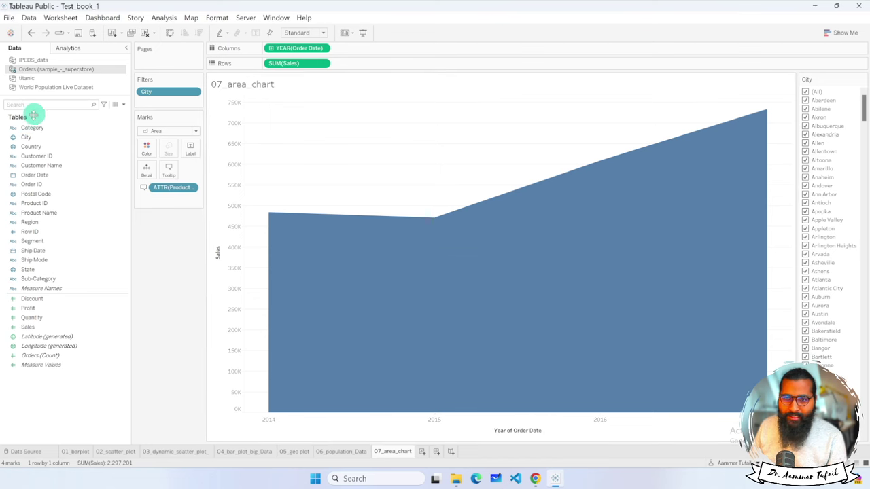
left_click_drag(29, 127, 272, 64)
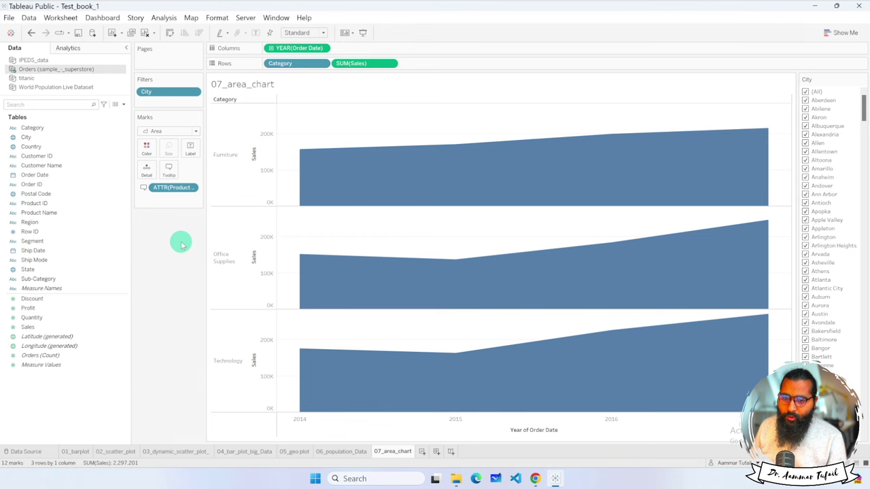
left_click_drag(280, 63, 146, 147)
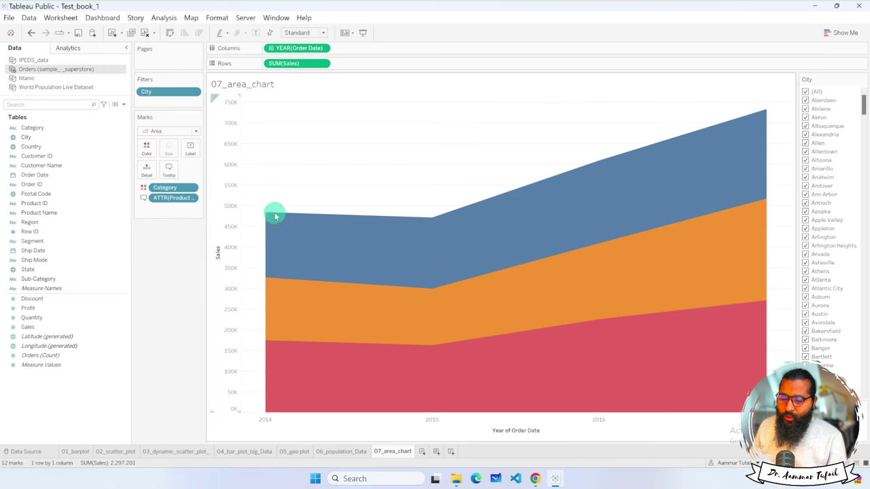
Try splitting the area chart into panels by Region.
mouse_move(327, 257)
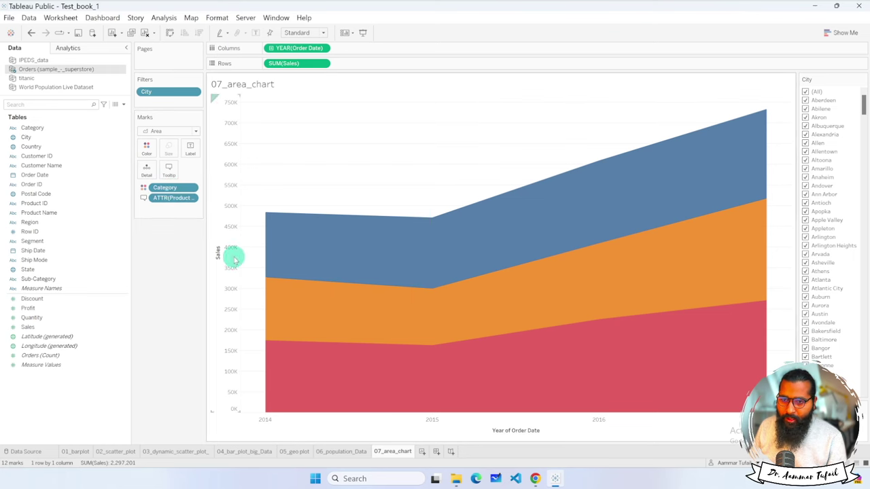
left_click(27, 223)
left_click_drag(27, 224, 276, 72)
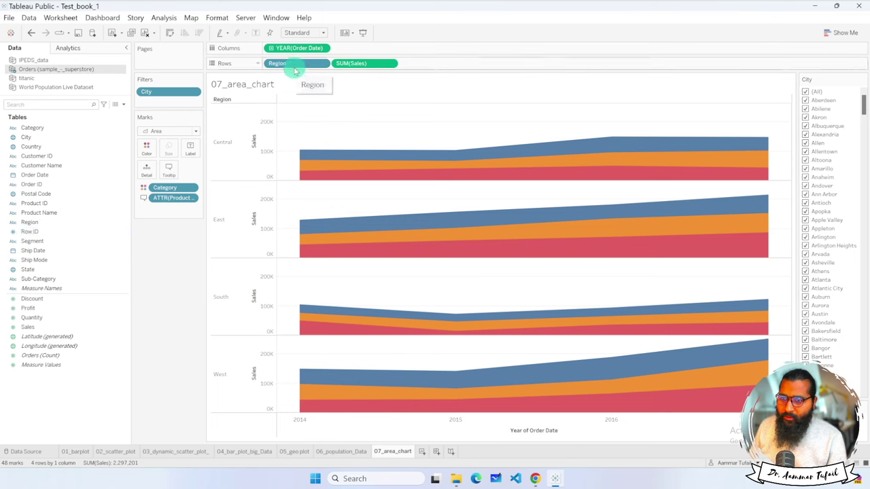
left_click_drag(296, 70, 226, 320)
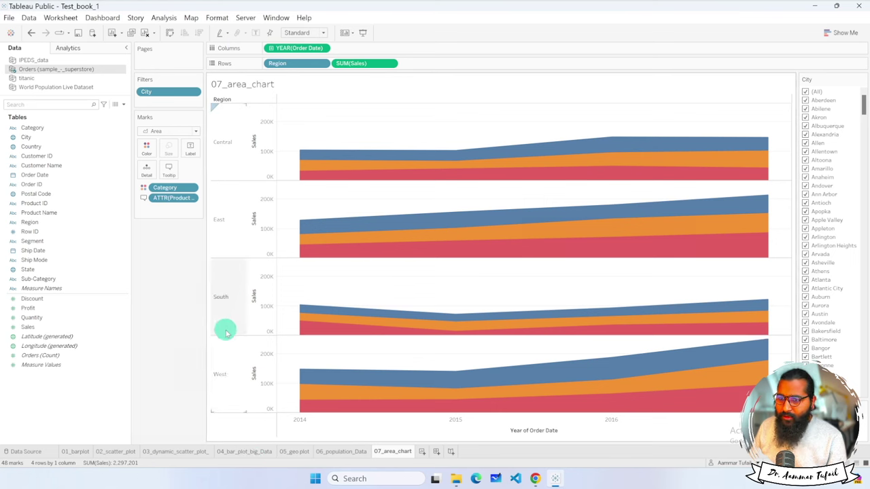
left_click_drag(226, 331, 316, 65)
Remove the Region split and split the chart by Sub-Category instead.
left_click(324, 63)
left_click(299, 64)
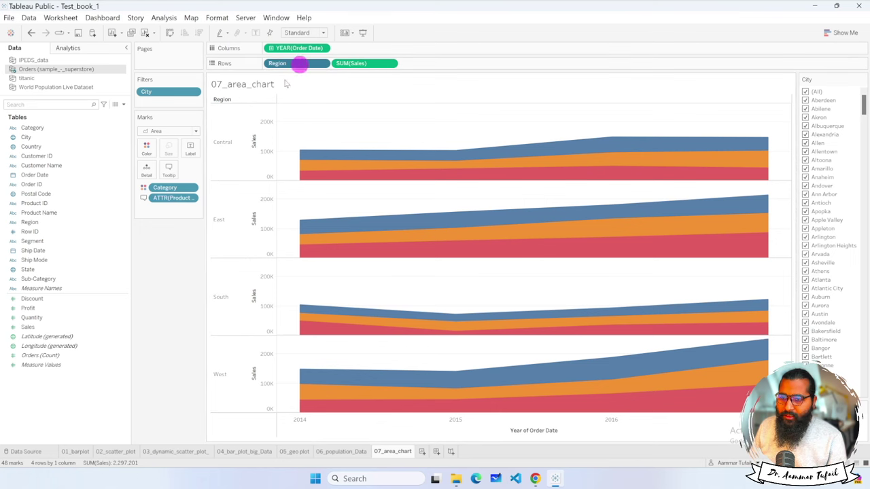
left_click_drag(300, 63, 164, 293)
left_click_drag(35, 280, 274, 68)
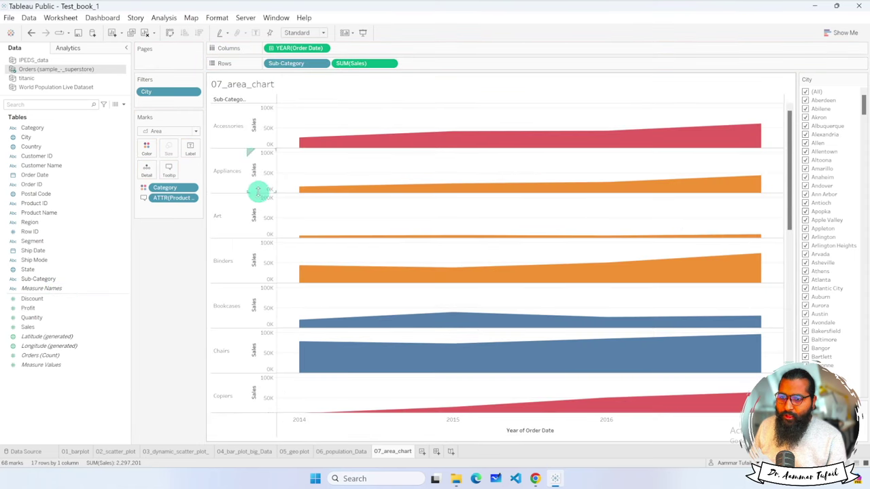
Move Category to Rows so each Category panel stacks its areas by Sub-Category.
left_click_drag(174, 188, 155, 153)
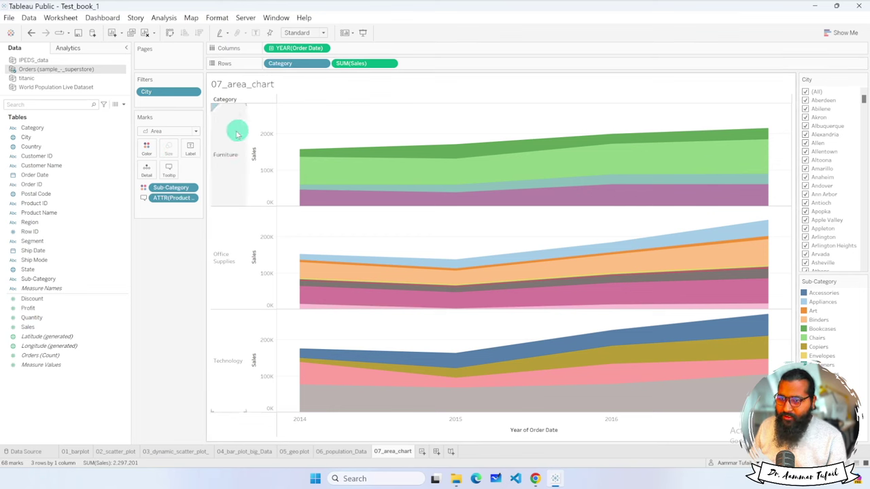
mouse_move(710, 198)
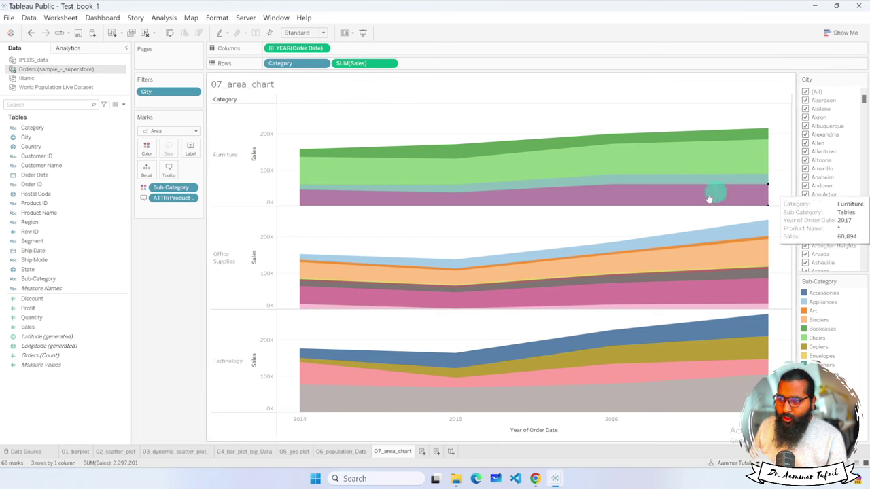
mouse_move(370, 311)
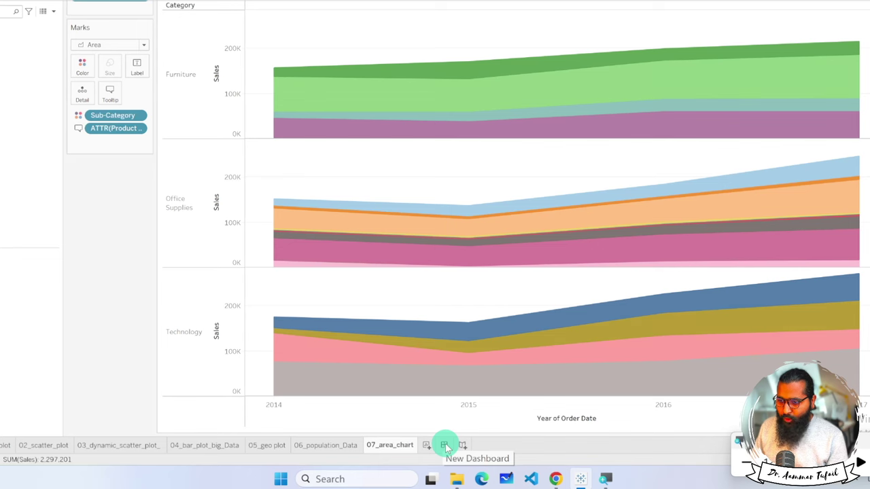
Create a new blank dashboard.
left_click(445, 445)
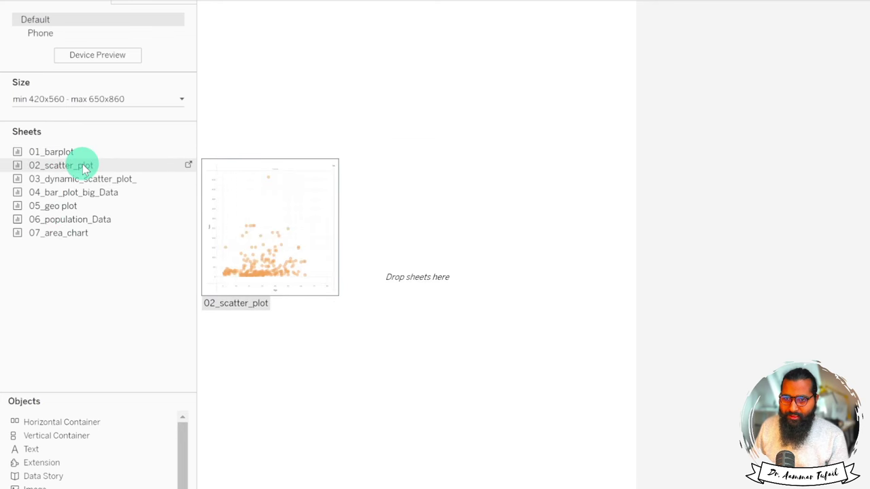
left_click(180, 99)
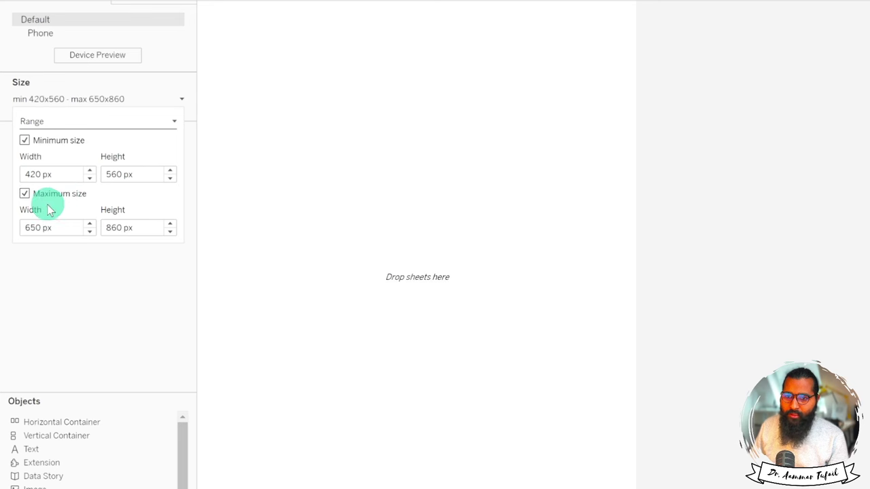
left_click(156, 102)
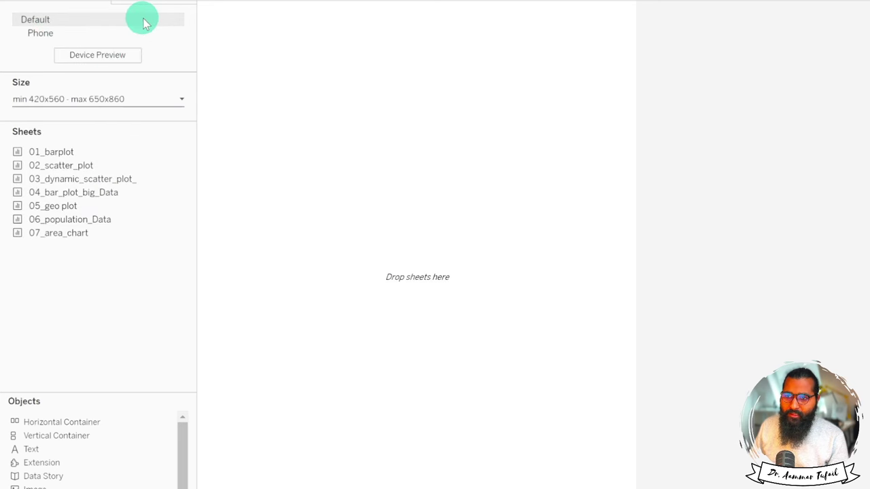
Turn on Device Preview and switch the dashboard size to Fixed size.
left_click(107, 61)
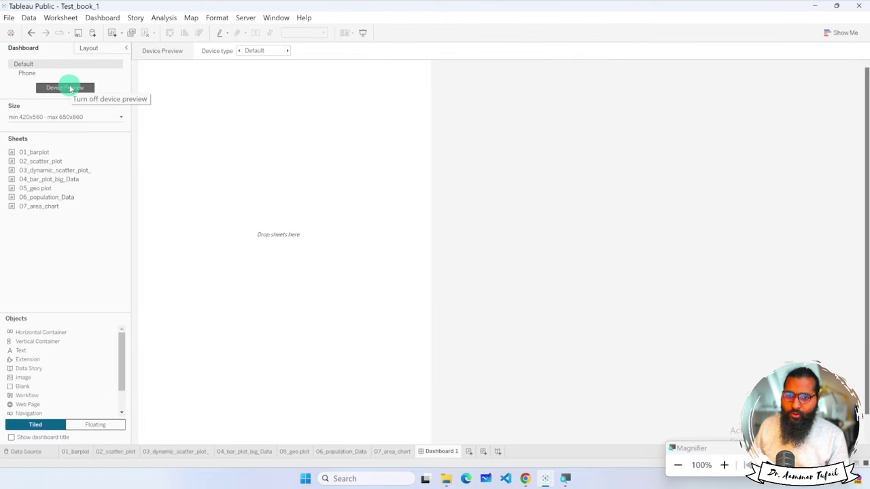
left_click(82, 117)
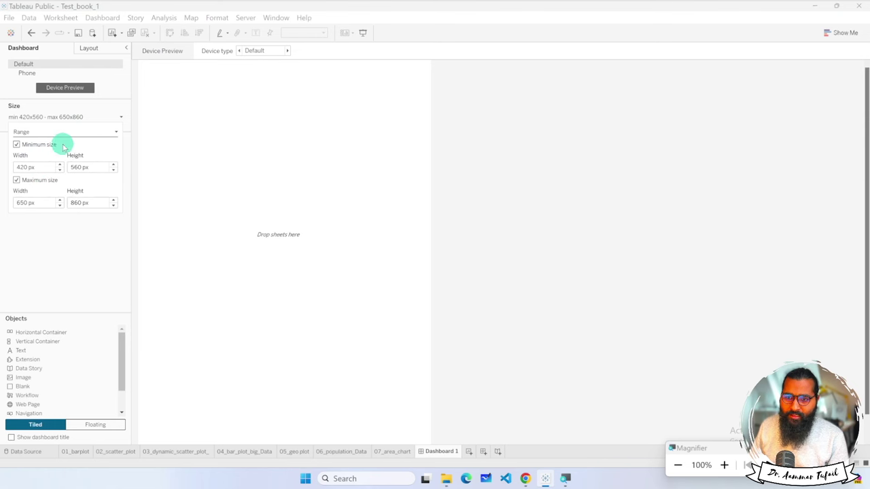
left_click(116, 134)
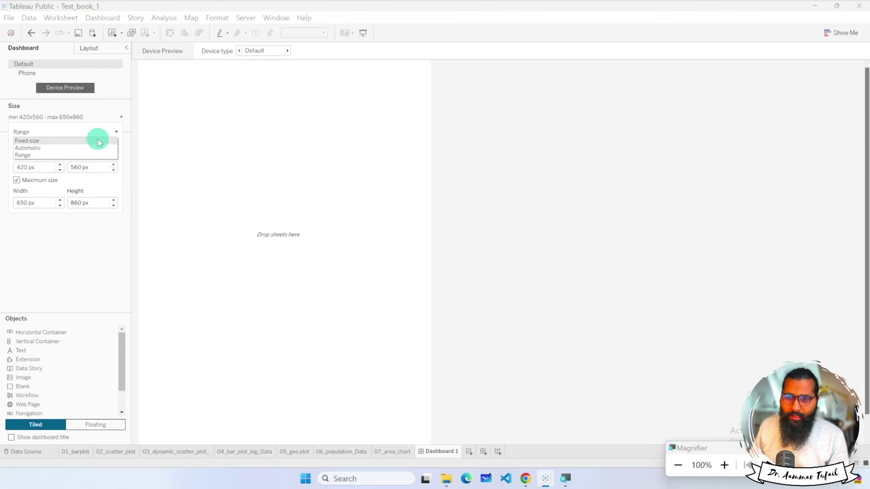
left_click(96, 140)
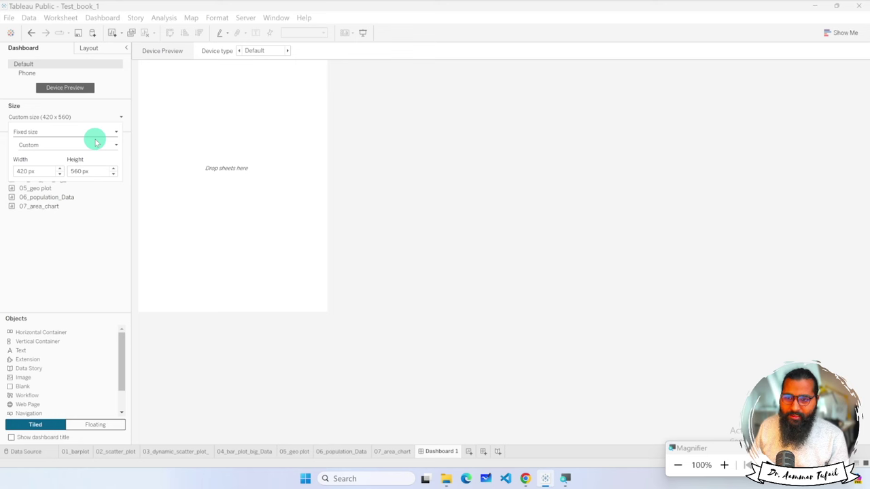
left_click(115, 146)
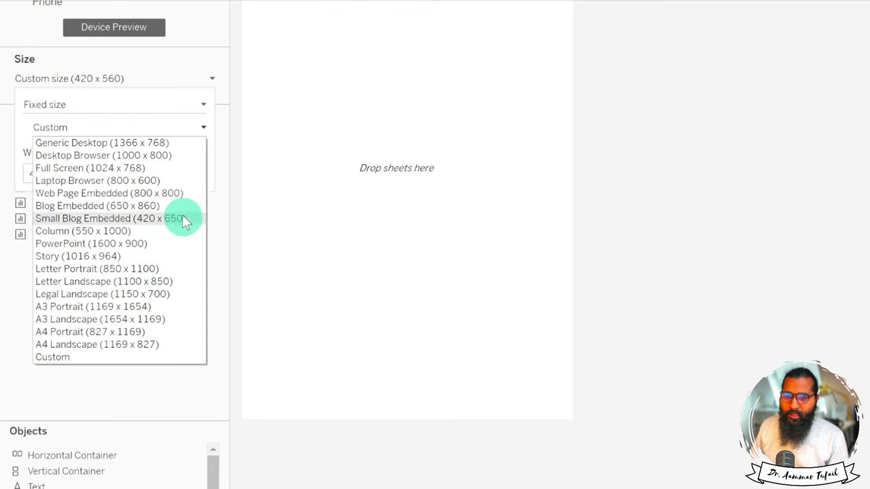
Choose Generic Desktop (1366 x 768), then change the sizing mode to Automatic.
left_click(127, 145)
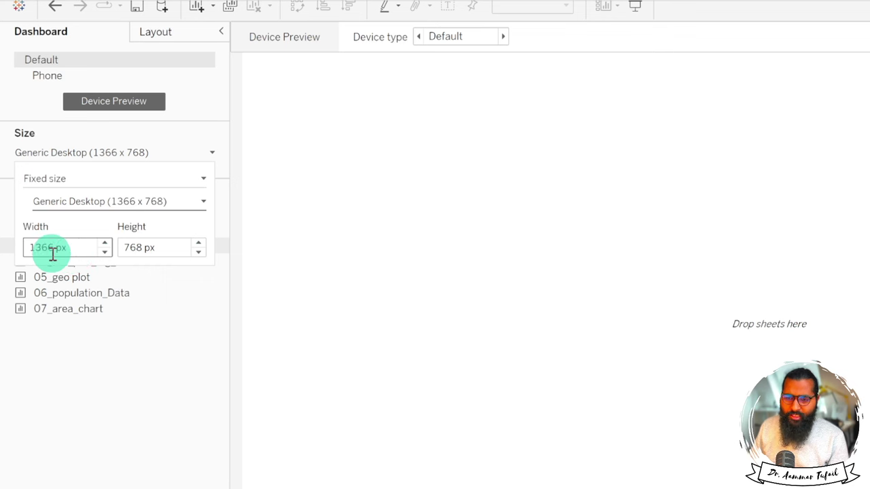
left_click(206, 178)
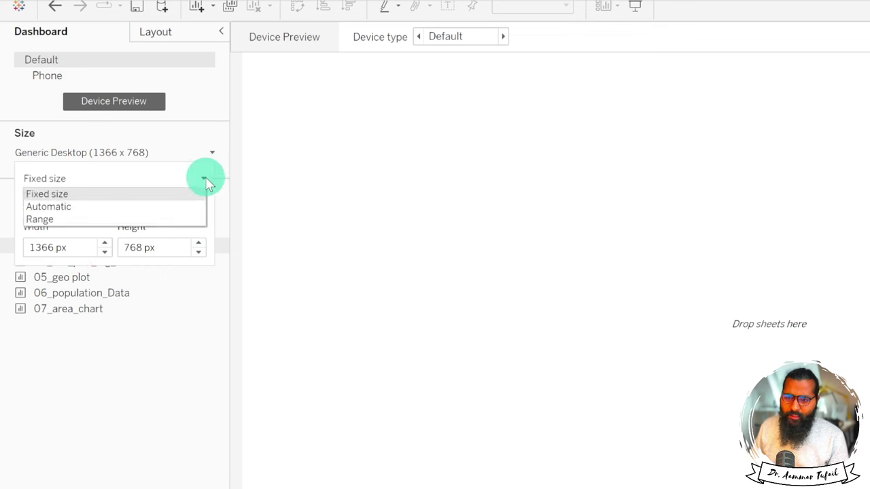
left_click(140, 207)
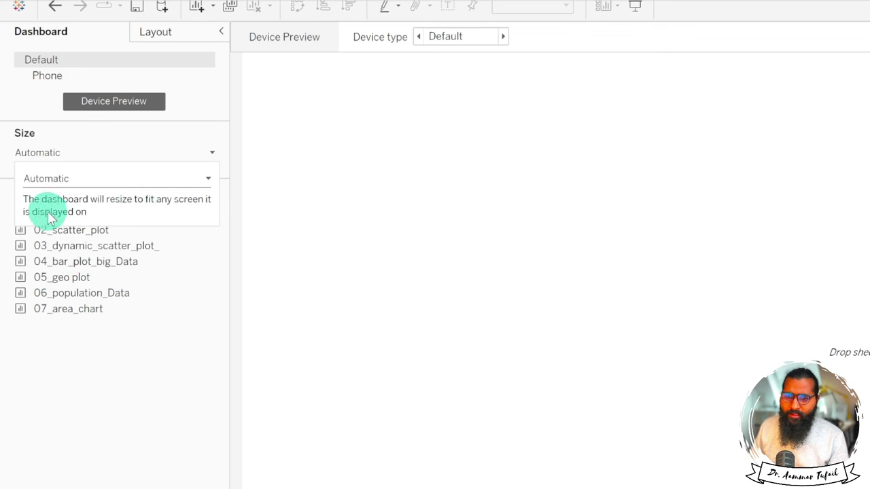